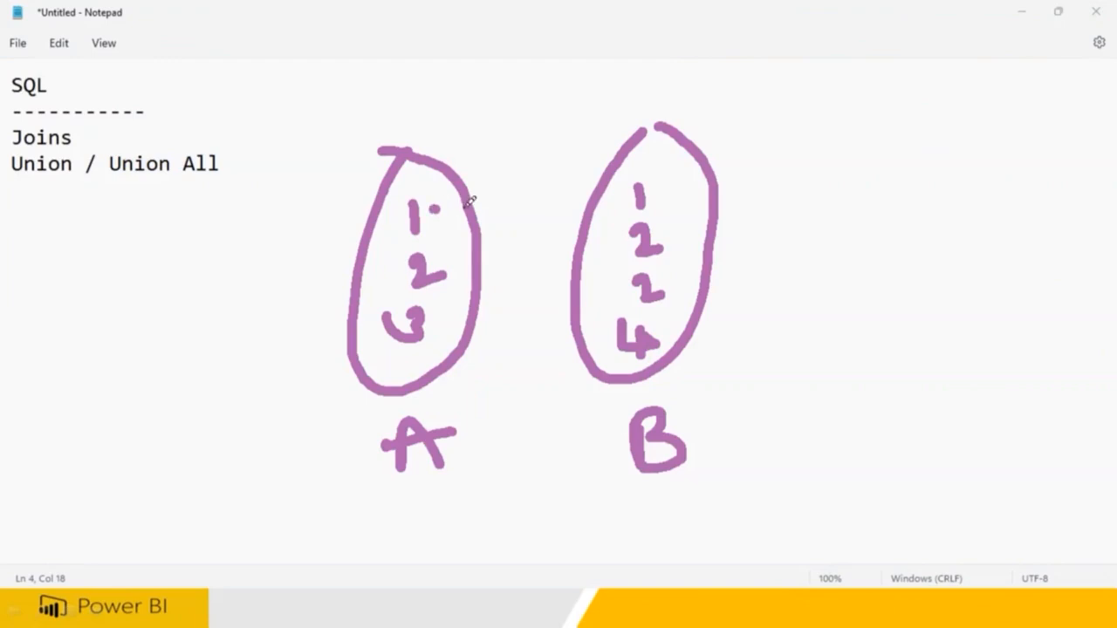
# - Draw lines linking the 2 in set A to both 2s in set B, and underline the set labels A and B
pyautogui.moveTo(440, 254); pyautogui.dragTo(618, 236)
pyautogui.moveTo(452, 264); pyautogui.dragTo(616, 287)
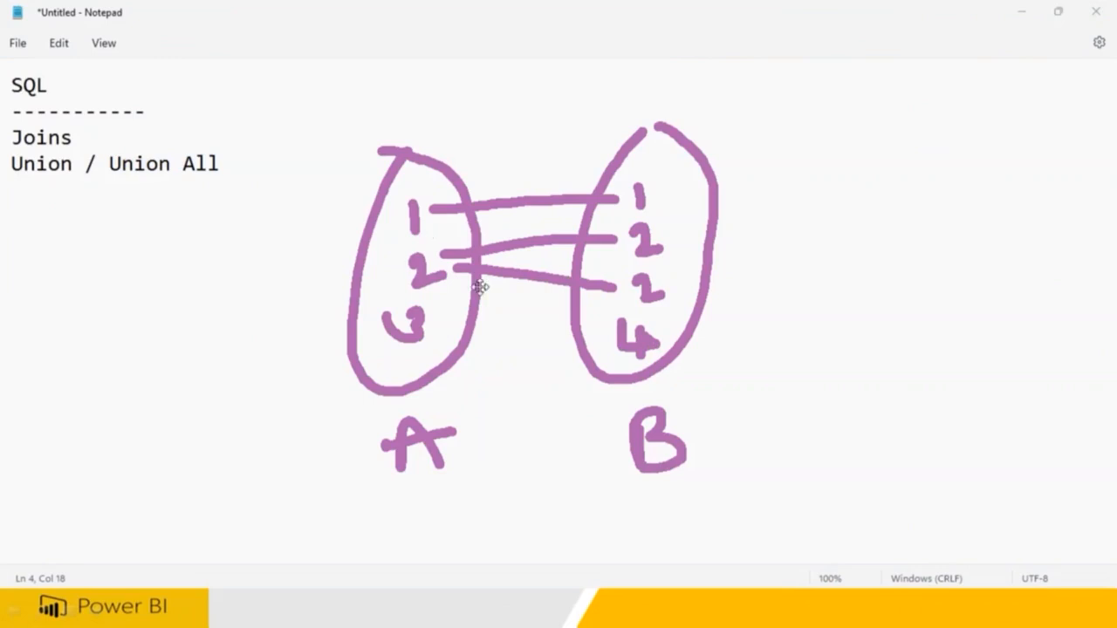
pyautogui.moveTo(399, 495); pyautogui.dragTo(443, 489)
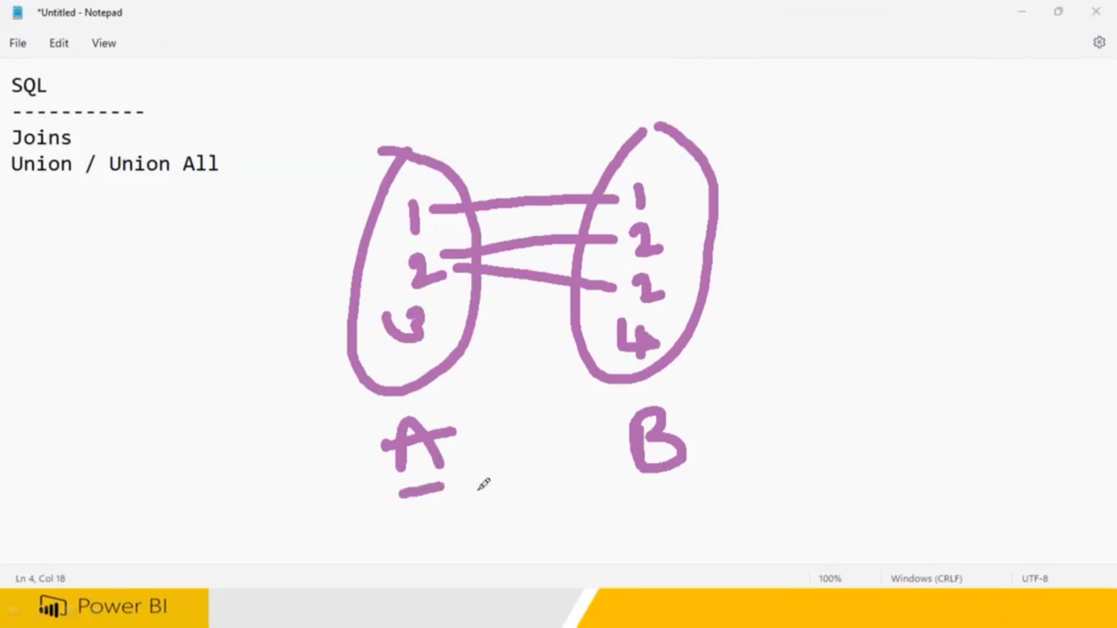
pyautogui.moveTo(599, 503); pyautogui.dragTo(658, 496)
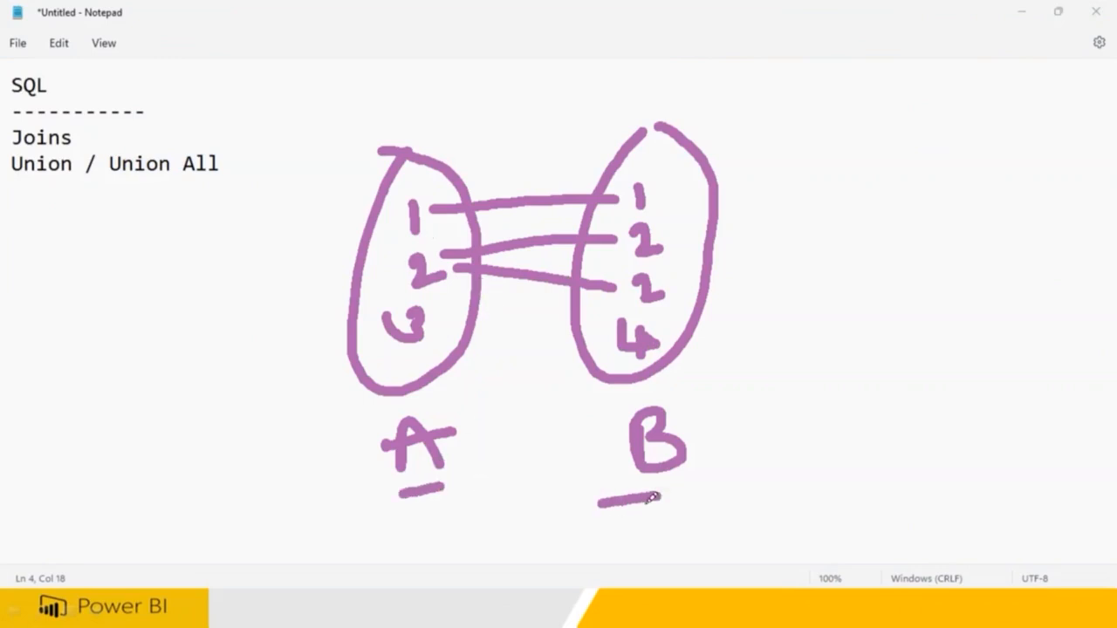
# - Handwrite the word JOINS beside the two sets, underline it and draw a downward arrow beneath it
pyautogui.moveTo(834, 190); pyautogui.dragTo(797, 244)
pyautogui.moveTo(870, 206)
pyautogui.mouseDown()
pyautogui.moveTo(860, 220)
pyautogui.moveTo(876, 207)
pyautogui.moveTo(892, 230)
pyautogui.mouseUp()
pyautogui.moveTo(914, 190)
pyautogui.mouseDown()
pyautogui.moveTo(945, 221)
pyautogui.moveTo(953, 178)
pyautogui.mouseUp()
pyautogui.moveTo(974, 174)
pyautogui.mouseDown()
pyautogui.moveTo(979, 208)
pyautogui.moveTo(961, 222)
pyautogui.mouseUp()
pyautogui.moveTo(813, 273); pyautogui.dragTo(951, 261)
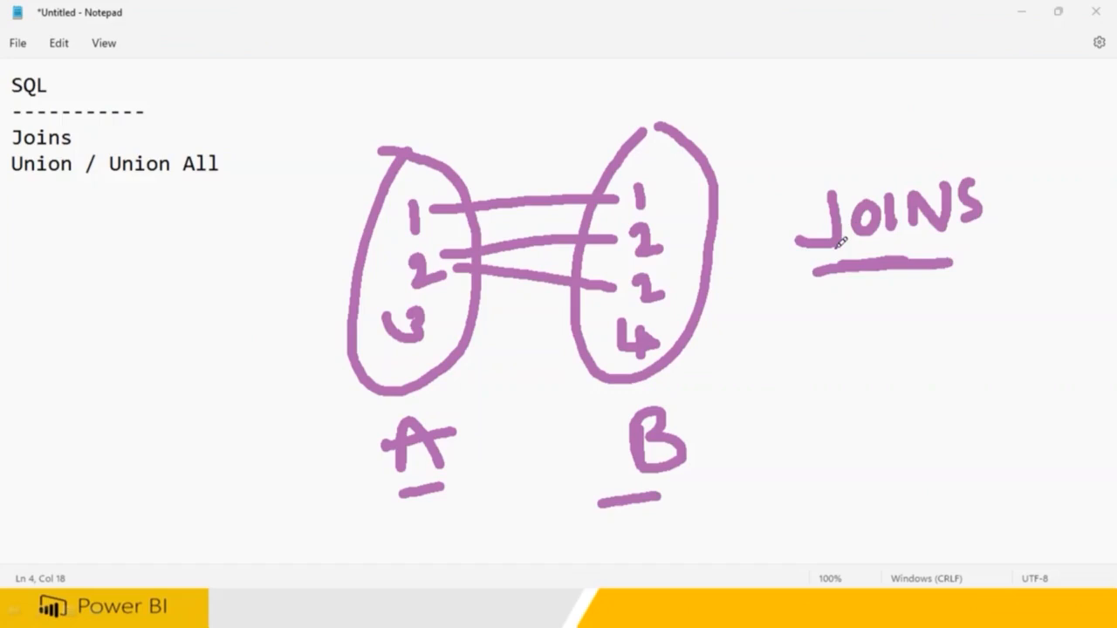
pyautogui.moveTo(881, 300)
pyautogui.mouseDown()
pyautogui.moveTo(872, 358)
pyautogui.moveTo(900, 333)
pyautogui.mouseUp()
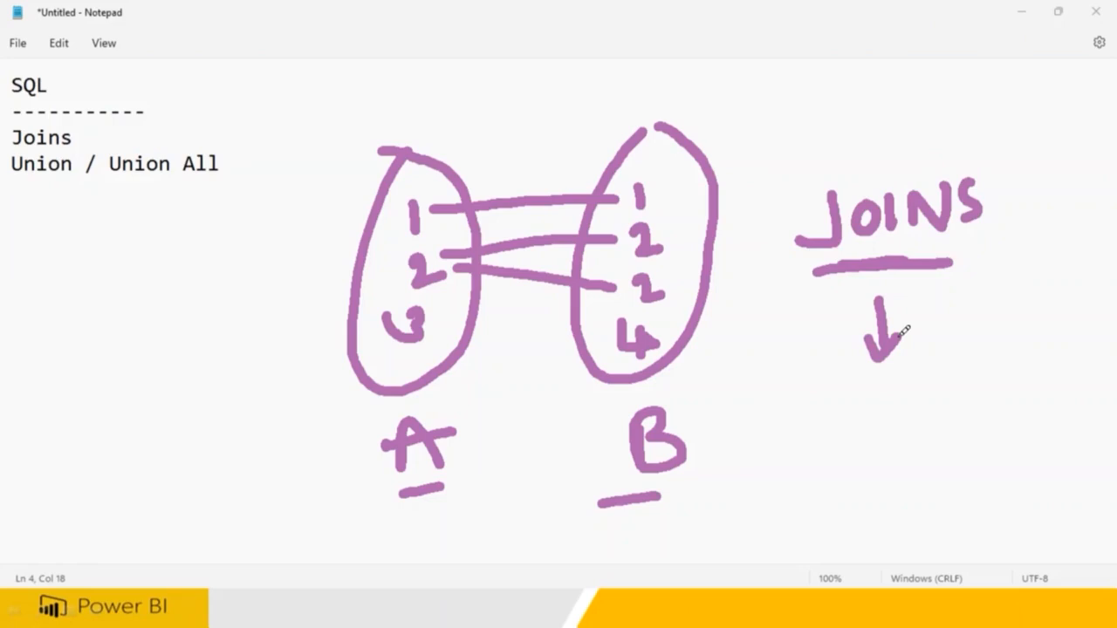
# - Mark the unmatched values 3 in set A and 4 in set B, and frame the JOINS note with a box
pyautogui.moveTo(435, 316); pyautogui.dragTo(455, 351)
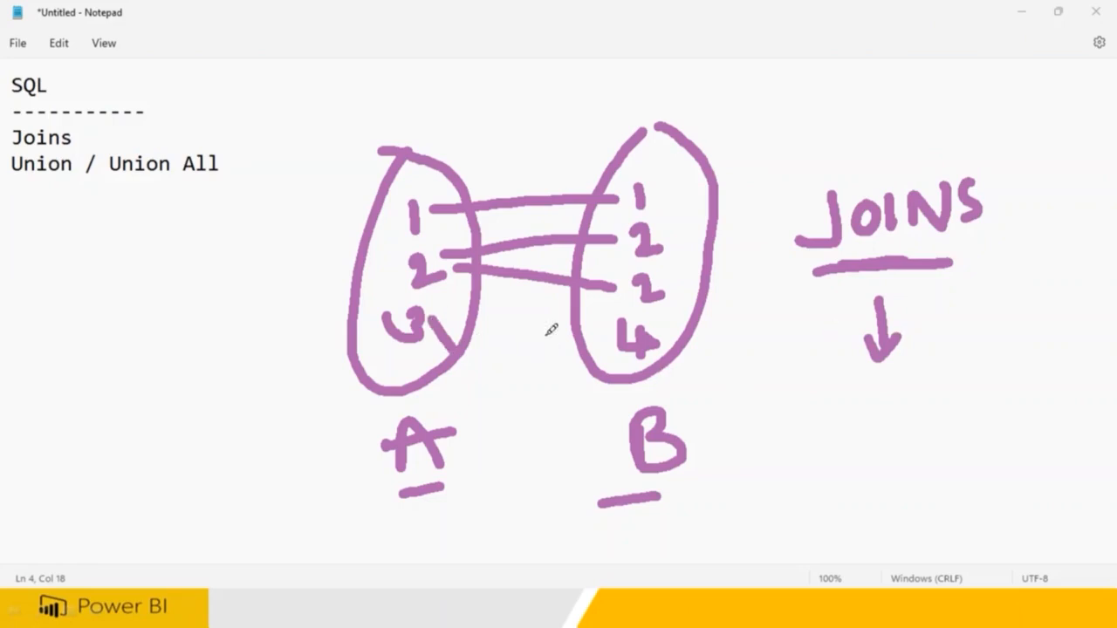
pyautogui.moveTo(661, 325); pyautogui.dragTo(721, 318)
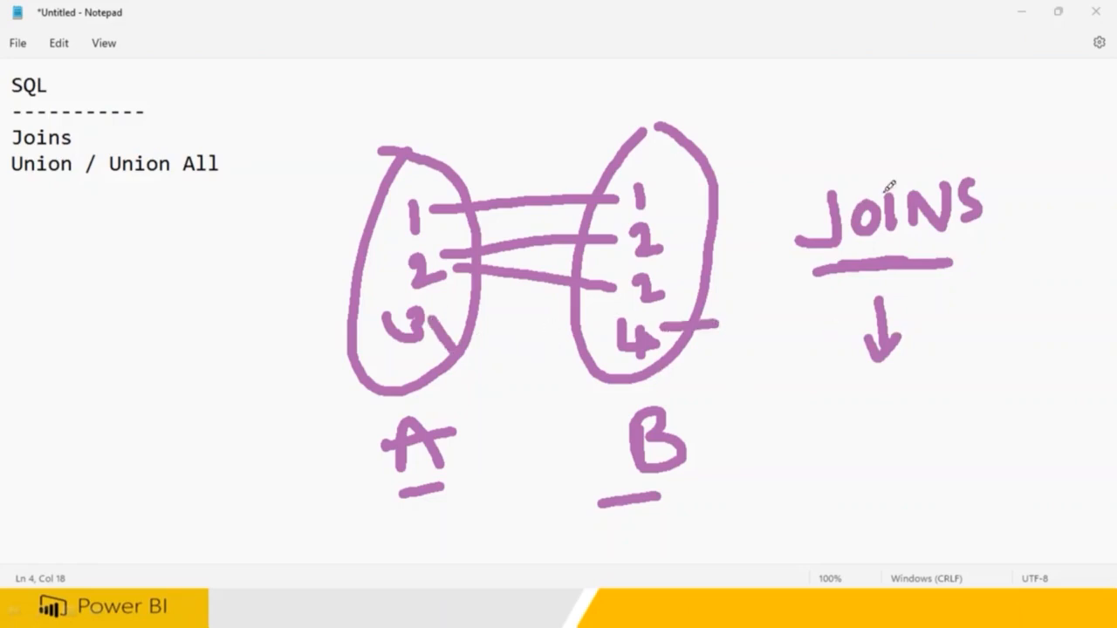
pyautogui.moveTo(975, 157)
pyautogui.mouseDown()
pyautogui.moveTo(776, 156)
pyautogui.moveTo(783, 371)
pyautogui.moveTo(1012, 404)
pyautogui.moveTo(1038, 383)
pyautogui.moveTo(1016, 164)
pyautogui.moveTo(956, 159)
pyautogui.mouseUp()
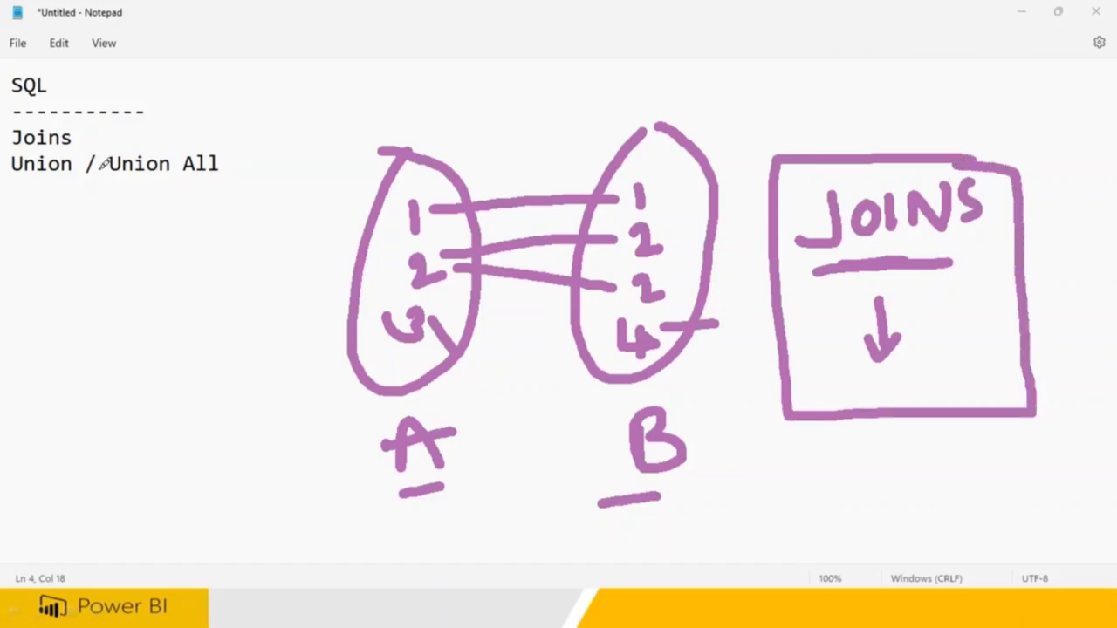
# - Clear the drawings and add the indented line "When data is matched" under Joins, followed by a blank line
pyautogui.press('Escape')
pyautogui.click(125, 143)
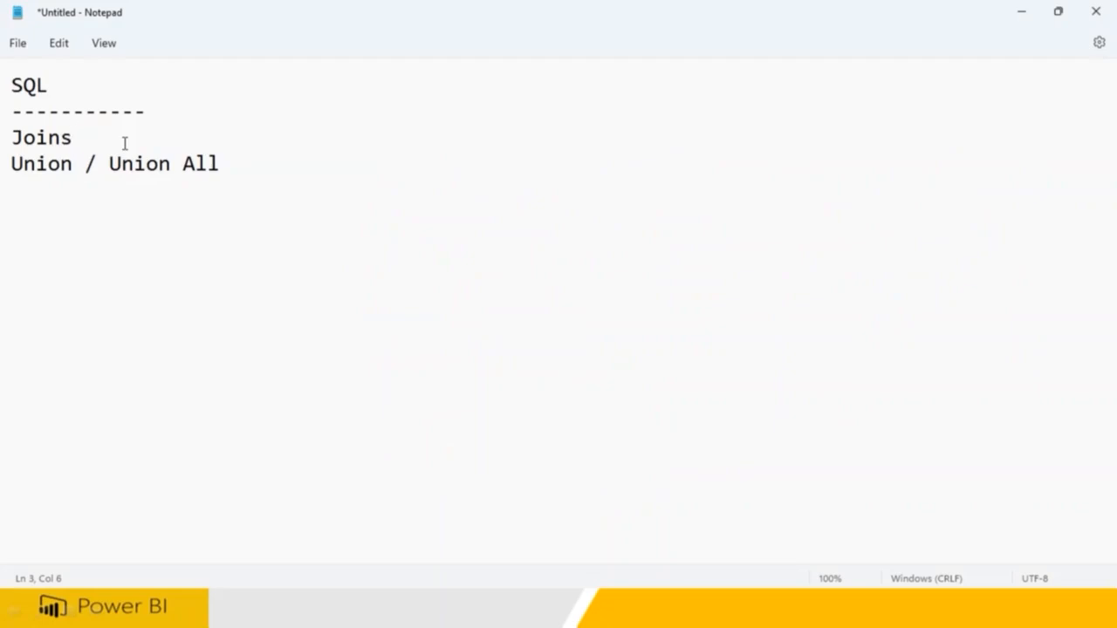
pyautogui.press('Return')
pyautogui.write('When data is ma')
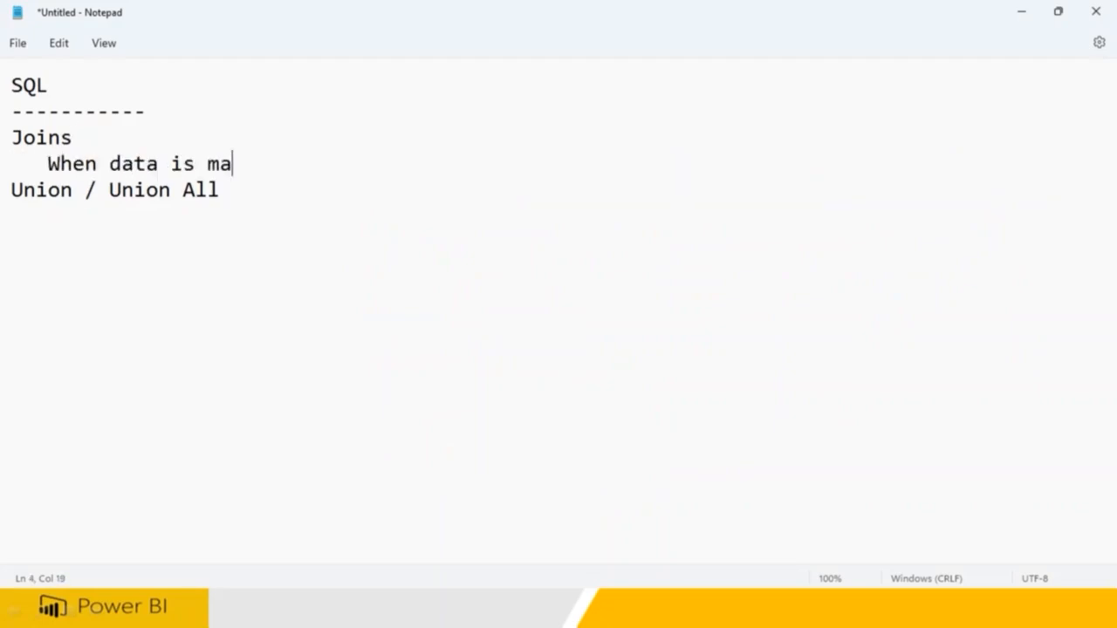
pyautogui.write('tched')
pyautogui.press('Return')
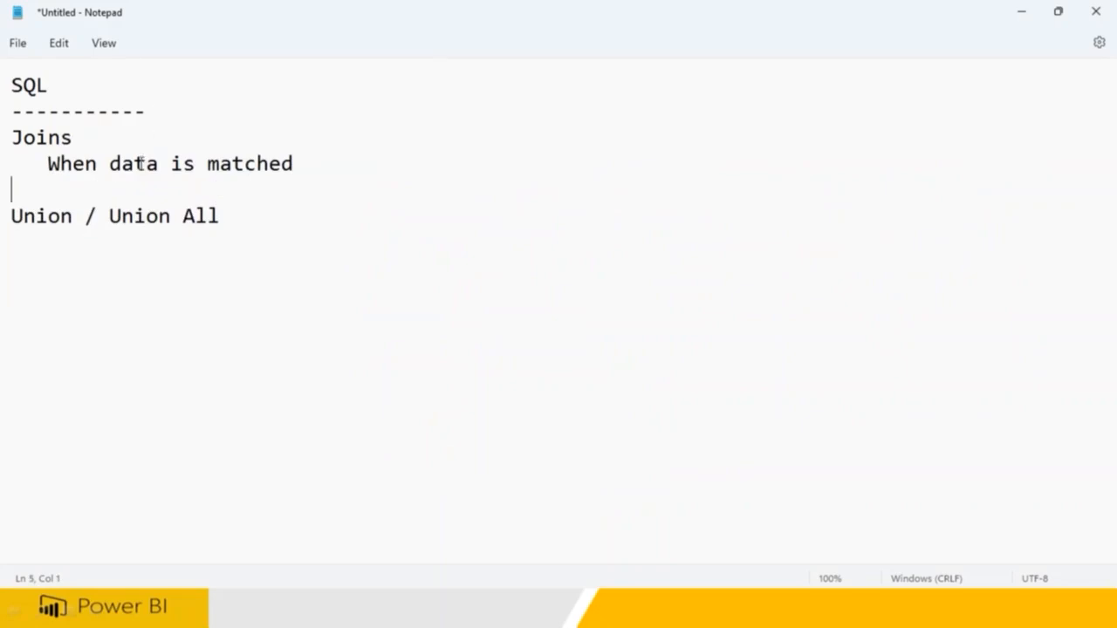
pyautogui.moveTo(17, 137); pyautogui.dragTo(74, 138)
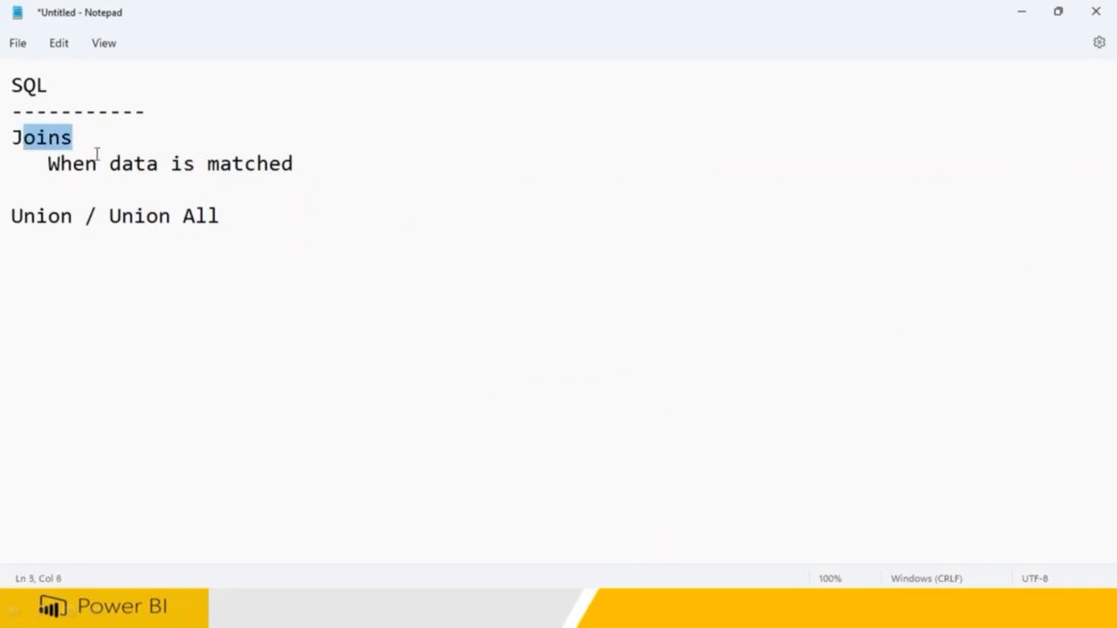
pyautogui.click(280, 209)
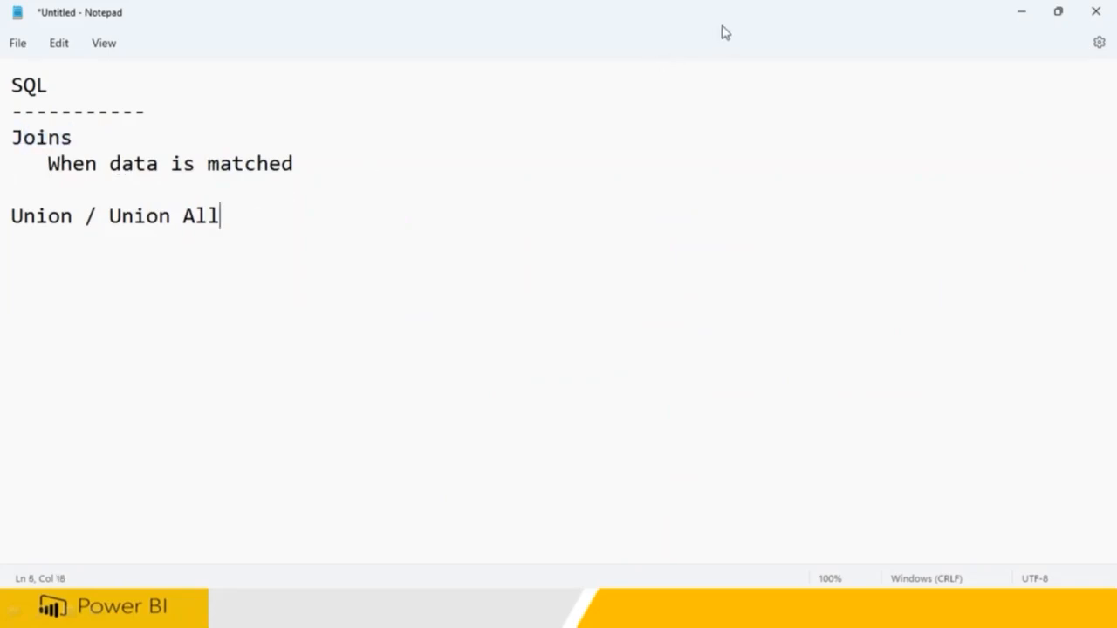
# - Draw two separate ovals beside the notes and label them A and B
pyautogui.moveTo(539, 138)
pyautogui.mouseDown()
pyautogui.moveTo(481, 367)
pyautogui.moveTo(598, 204)
pyautogui.moveTo(542, 136)
pyautogui.mouseUp()
pyautogui.click(730, 135)
pyautogui.moveTo(730, 134)
pyautogui.mouseDown()
pyautogui.moveTo(773, 291)
pyautogui.moveTo(731, 127)
pyautogui.mouseUp()
pyautogui.moveTo(541, 431)
pyautogui.mouseDown()
pyautogui.moveTo(556, 429)
pyautogui.moveTo(554, 468)
pyautogui.moveTo(516, 458)
pyautogui.mouseUp()
pyautogui.moveTo(687, 469)
pyautogui.mouseDown()
pyautogui.moveTo(696, 441)
pyautogui.moveTo(689, 468)
pyautogui.mouseUp()
# - Write the values 1, 2, 3 inside oval A and 5, 6, 7 inside oval B
pyautogui.moveTo(541, 179); pyautogui.dragTo(559, 259)
pyautogui.moveTo(528, 299); pyautogui.dragTo(520, 347)
pyautogui.moveTo(724, 179)
pyautogui.mouseDown()
pyautogui.moveTo(742, 201)
pyautogui.moveTo(724, 218)
pyautogui.mouseUp()
pyautogui.moveTo(752, 171); pyautogui.dragTo(733, 171)
pyautogui.moveTo(747, 235)
pyautogui.mouseDown()
pyautogui.moveTo(722, 272)
pyautogui.moveTo(720, 342)
pyautogui.moveTo(738, 320)
pyautogui.mouseUp()
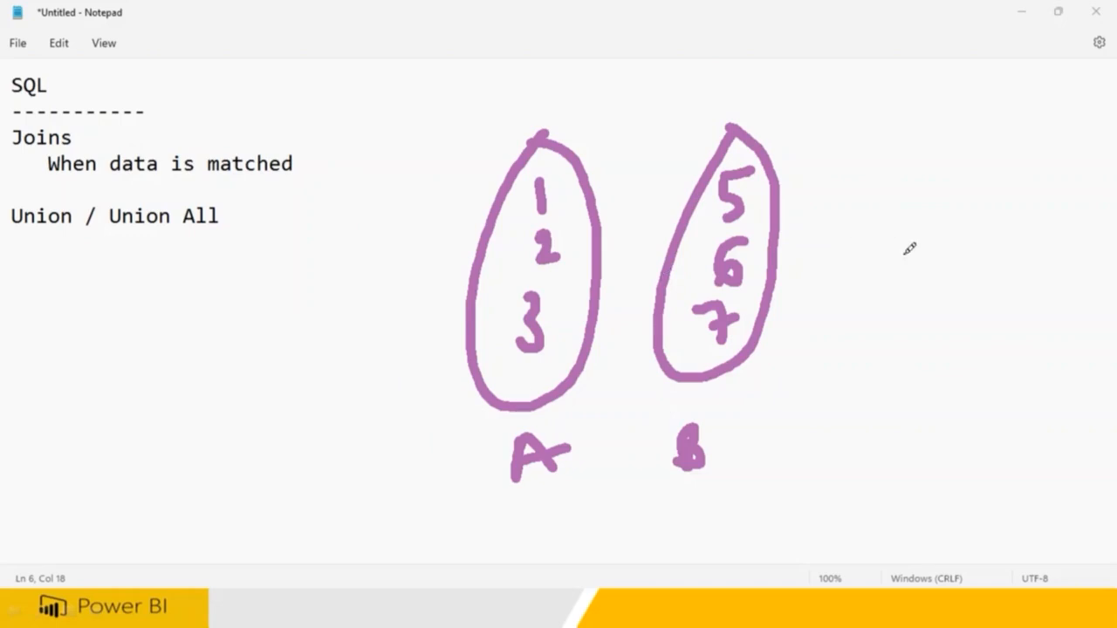
# - Write the combined list 1, 2, 3, 5, 6, 7 beside oval B and enclose it in one large oval
pyautogui.moveTo(930, 154)
pyautogui.mouseDown()
pyautogui.moveTo(930, 185)
pyautogui.moveTo(970, 234)
pyautogui.moveTo(938, 317)
pyautogui.moveTo(956, 365)
pyautogui.moveTo(942, 391)
pyautogui.mouseUp()
pyautogui.moveTo(980, 344); pyautogui.dragTo(951, 349)
pyautogui.moveTo(973, 400)
pyautogui.mouseDown()
pyautogui.moveTo(951, 429)
pyautogui.moveTo(960, 436)
pyautogui.mouseUp()
pyautogui.moveTo(941, 488)
pyautogui.mouseDown()
pyautogui.moveTo(977, 518)
pyautogui.moveTo(994, 493)
pyautogui.mouseUp()
pyautogui.moveTo(986, 157)
pyautogui.mouseDown()
pyautogui.moveTo(917, 139)
pyautogui.moveTo(872, 446)
pyautogui.moveTo(1051, 506)
pyautogui.moveTo(1076, 328)
pyautogui.moveTo(959, 157)
pyautogui.mouseUp()
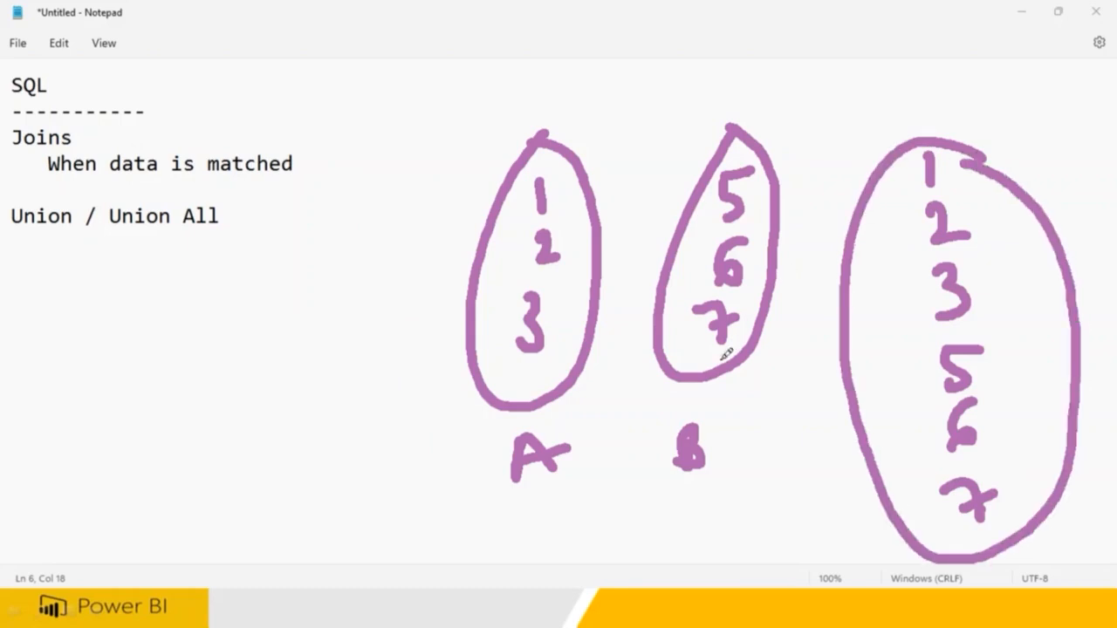
# - Handwrite UNION/All below the ovals and add a short stroke at the top of ovals A and B
pyautogui.moveTo(553, 549)
pyautogui.mouseDown()
pyautogui.moveTo(600, 535)
pyautogui.moveTo(637, 587)
pyautogui.mouseUp()
pyautogui.moveTo(653, 545)
pyautogui.mouseDown()
pyautogui.moveTo(713, 562)
pyautogui.moveTo(733, 536)
pyautogui.moveTo(812, 491)
pyautogui.moveTo(835, 601)
pyautogui.moveTo(876, 583)
pyautogui.moveTo(880, 560)
pyautogui.moveTo(904, 590)
pyautogui.moveTo(923, 588)
pyautogui.mouseUp()
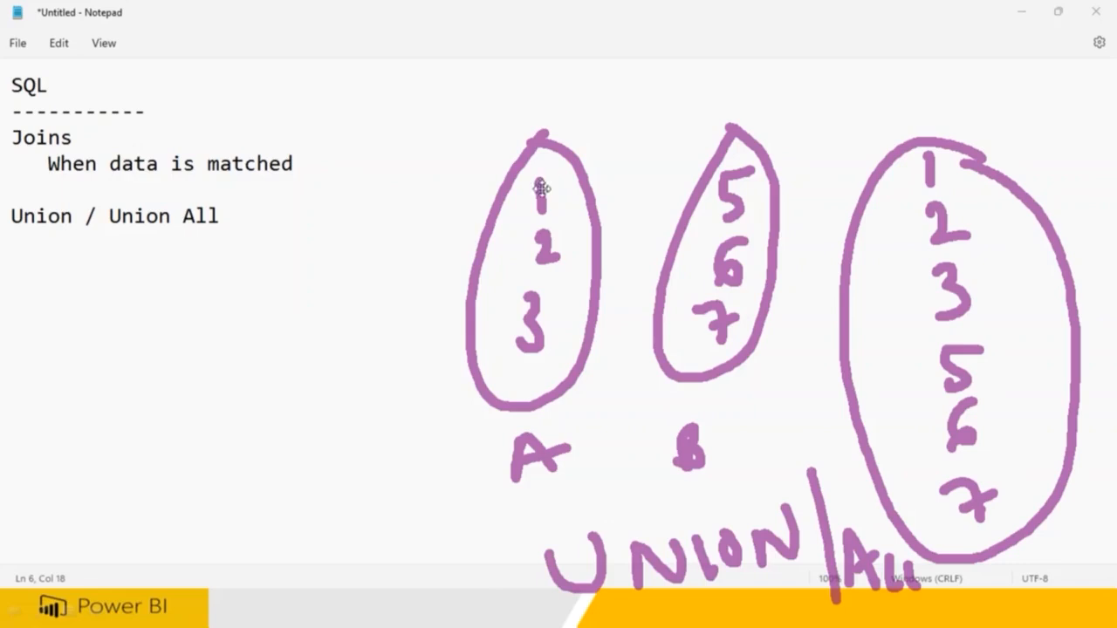
pyautogui.moveTo(554, 169); pyautogui.dragTo(615, 114)
pyautogui.moveTo(733, 133); pyautogui.dragTo(683, 140)
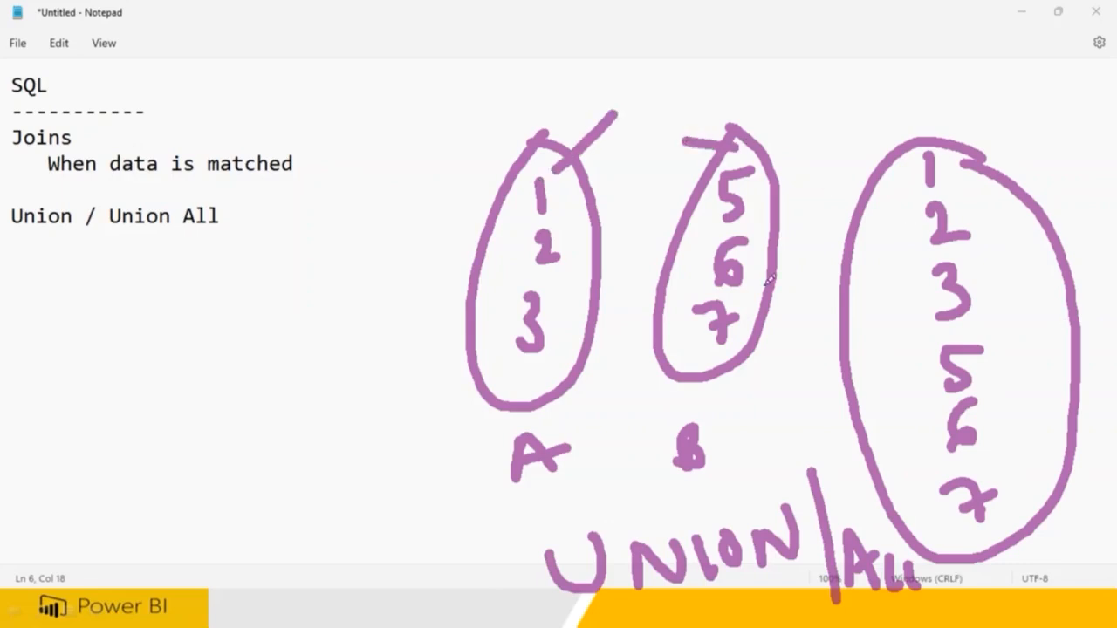
# - Sketch a tall box, a small box and a long combined box, with an arrow from the tall box into the combined one
pyautogui.moveTo(175, 288)
pyautogui.mouseDown()
pyautogui.moveTo(169, 515)
pyautogui.moveTo(267, 428)
pyautogui.moveTo(255, 269)
pyautogui.moveTo(171, 285)
pyautogui.mouseUp()
pyautogui.moveTo(321, 417)
pyautogui.mouseDown()
pyautogui.moveTo(332, 502)
pyautogui.moveTo(373, 476)
pyautogui.moveTo(325, 415)
pyautogui.moveTo(307, 417)
pyautogui.mouseUp()
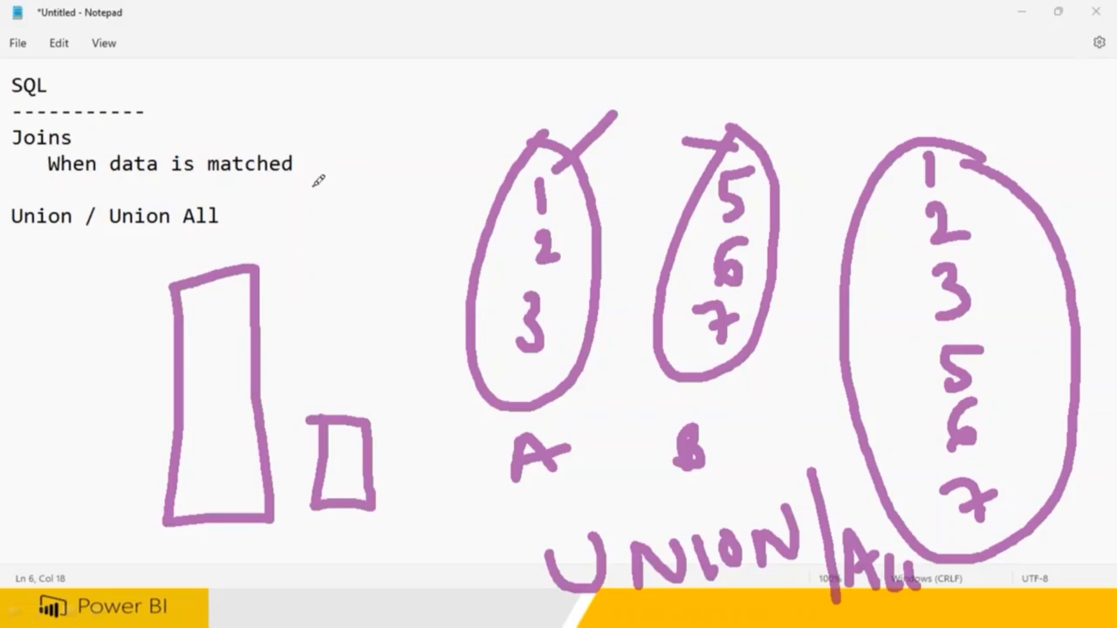
pyautogui.moveTo(332, 85)
pyautogui.mouseDown()
pyautogui.moveTo(355, 342)
pyautogui.moveTo(447, 380)
pyautogui.moveTo(390, 80)
pyautogui.moveTo(333, 83)
pyautogui.mouseUp()
pyautogui.moveTo(228, 330)
pyautogui.mouseDown()
pyautogui.moveTo(339, 258)
pyautogui.moveTo(335, 281)
pyautogui.mouseUp()
# - Cross out the two source boxes and add a short tick mark beneath each of them
pyautogui.moveTo(327, 459)
pyautogui.mouseDown()
pyautogui.moveTo(369, 406)
pyautogui.moveTo(386, 331)
pyautogui.moveTo(400, 368)
pyautogui.moveTo(401, 485)
pyautogui.mouseUp()
pyautogui.moveTo(397, 440); pyautogui.dragTo(307, 475)
pyautogui.moveTo(137, 401); pyautogui.dragTo(330, 447)
pyautogui.moveTo(273, 381); pyautogui.dragTo(180, 471)
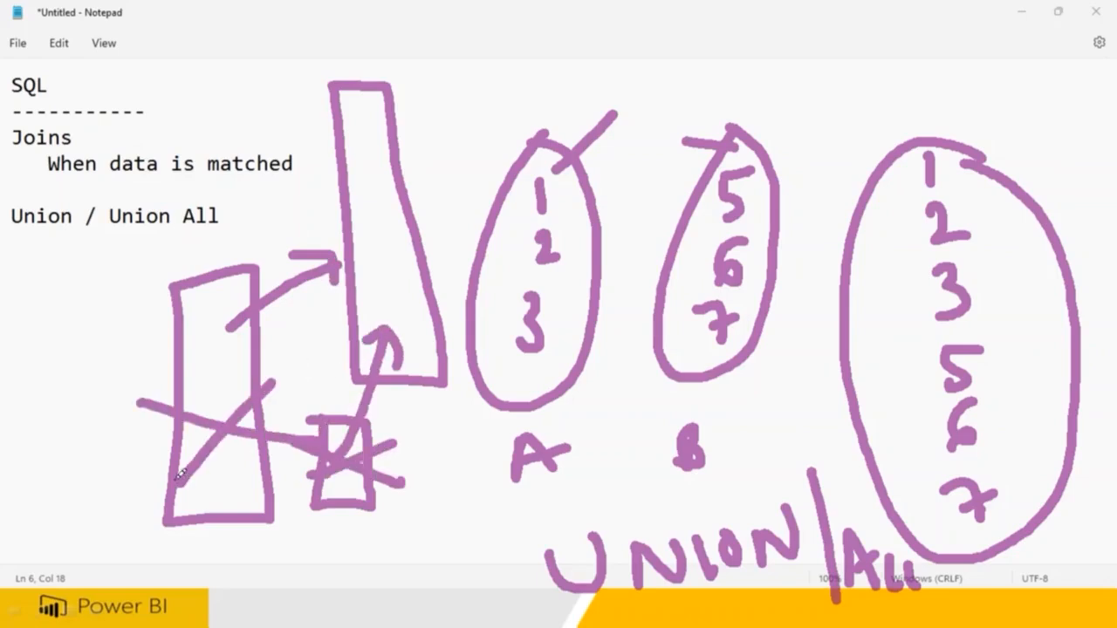
pyautogui.moveTo(197, 574); pyautogui.dragTo(239, 535)
pyautogui.moveTo(319, 560); pyautogui.dragTo(347, 539)
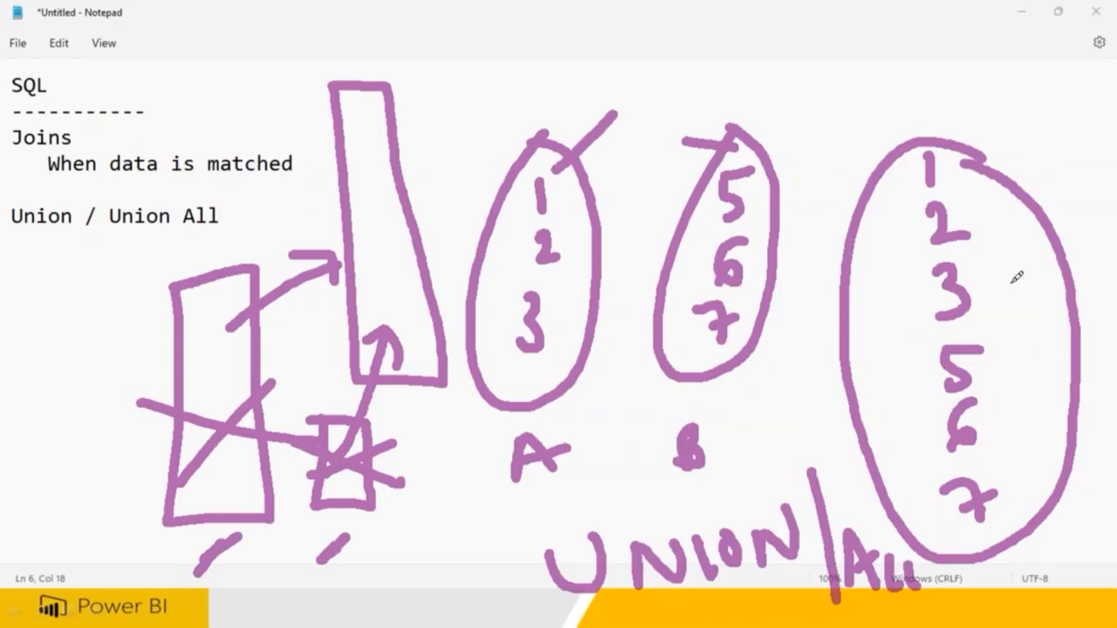
# - Annotate the source boxes with 1 and 1/2 and the combined box with an underlined 2, and underline the values in ovals A and B
pyautogui.moveTo(176, 234); pyautogui.dragTo(184, 271)
pyautogui.moveTo(297, 353); pyautogui.dragTo(316, 382)
pyautogui.moveTo(300, 398); pyautogui.dragTo(341, 410)
pyautogui.moveTo(370, 229); pyautogui.dragTo(402, 265)
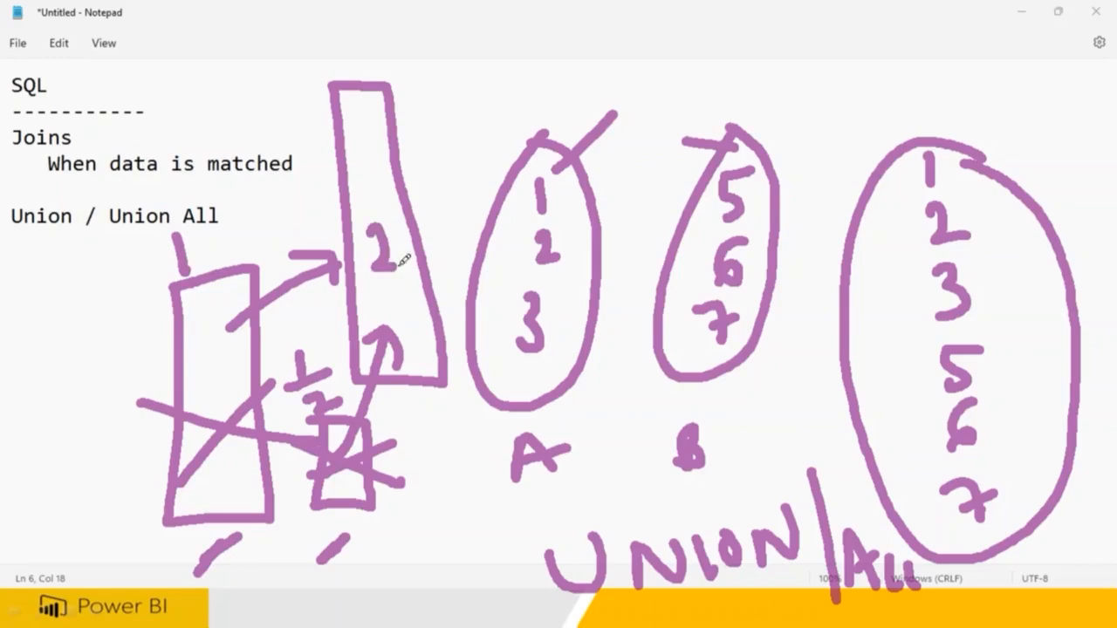
pyautogui.moveTo(434, 198)
pyautogui.mouseDown()
pyautogui.moveTo(431, 240)
pyautogui.moveTo(452, 228)
pyautogui.mouseUp()
pyautogui.moveTo(468, 197)
pyautogui.mouseDown()
pyautogui.moveTo(464, 225)
pyautogui.moveTo(477, 206)
pyautogui.mouseUp()
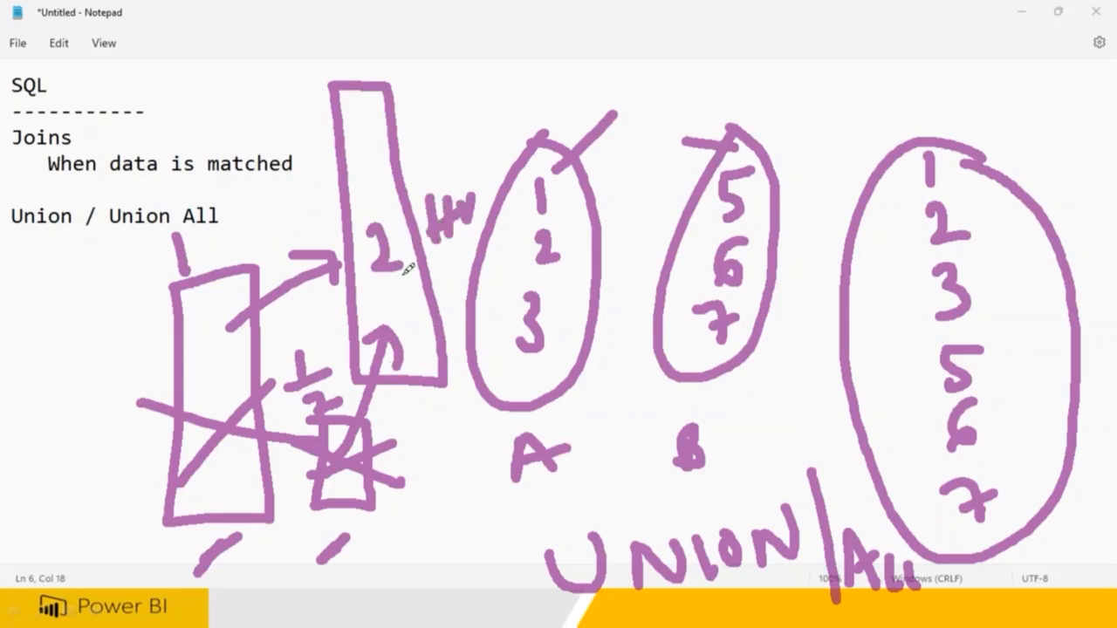
pyautogui.moveTo(375, 298); pyautogui.dragTo(433, 279)
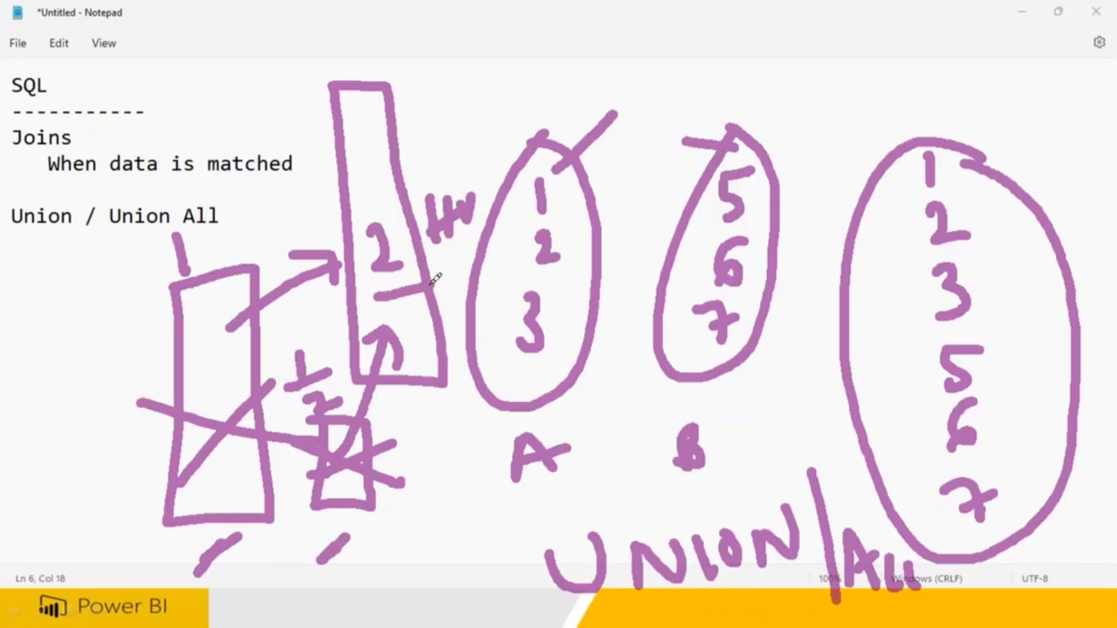
pyautogui.moveTo(506, 377); pyautogui.dragTo(699, 351)
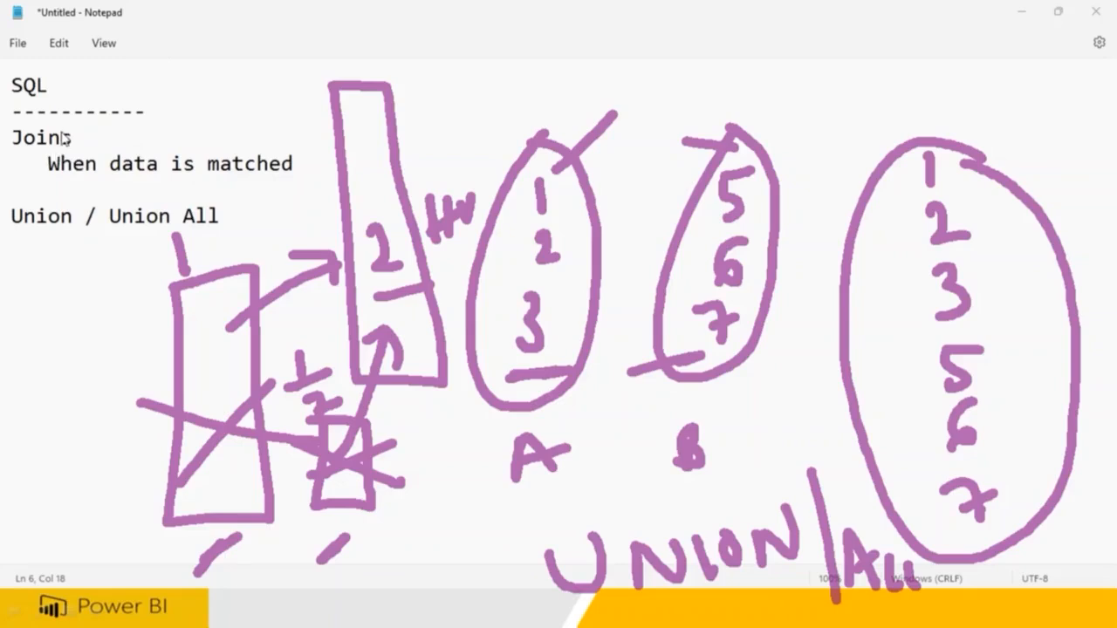
# - Clear all the drawings and place the text cursor at the end of the "Union / Union All" line
pyautogui.press('Escape')
pyautogui.click(96, 240)
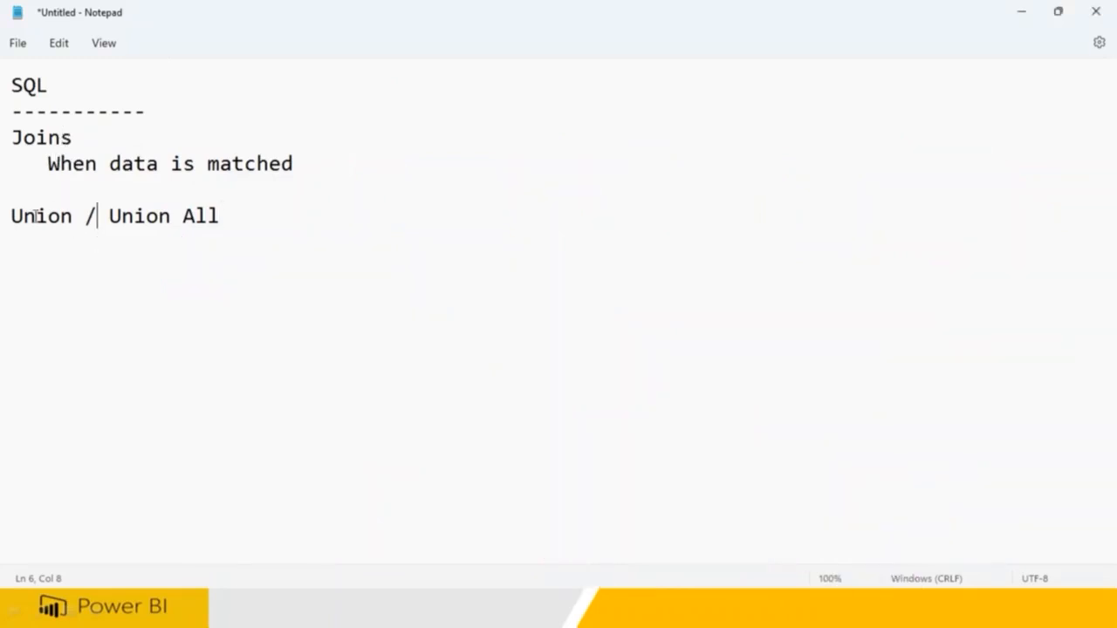
pyautogui.click(241, 213)
pyautogui.hotkey('shift', 'Up')
pyautogui.hotkey('shift', 'Up')
pyautogui.hotkey('shift', 'Up')
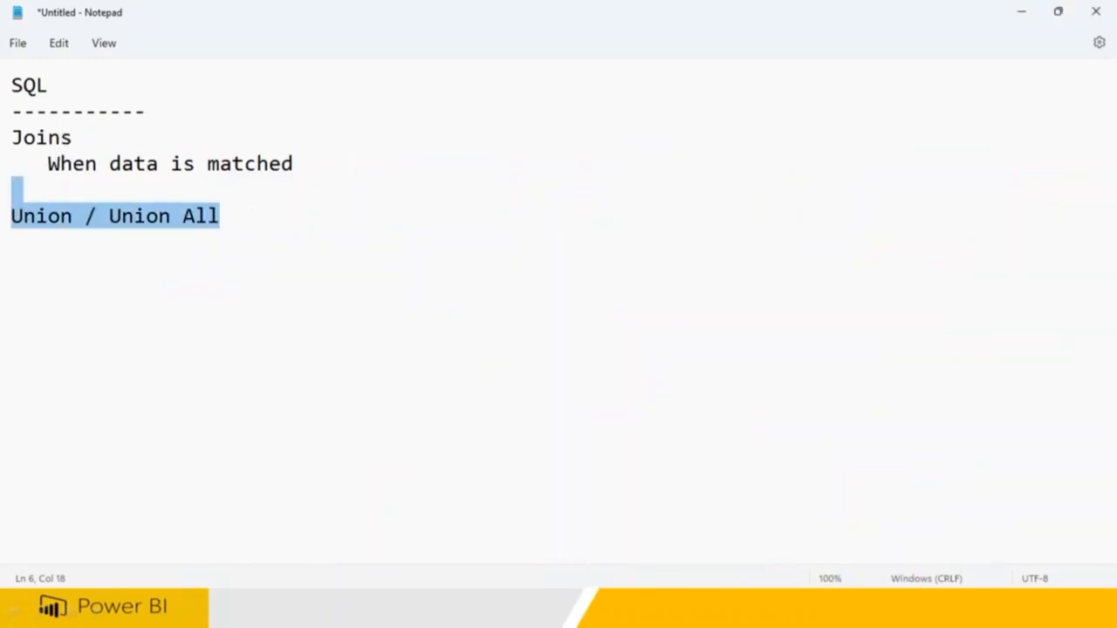
pyautogui.click(494, 245)
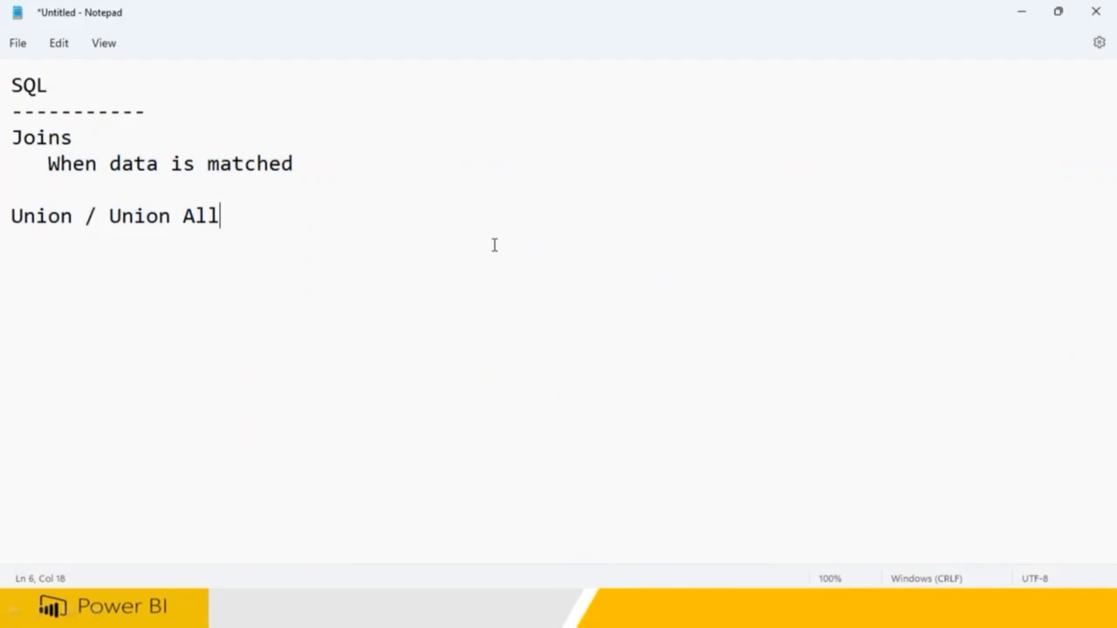
# - Add the table names Sales_Jan2022 and Sales_Feb2022 on separate lines below "Union / Union All", leaving two blank lines above them
pyautogui.press('Return')
pyautogui.press('Return')
pyautogui.press('Return')
pyautogui.write('Sales_Jan2022')
pyautogui.press('Return')
pyautogui.write('Sales_Feb20')
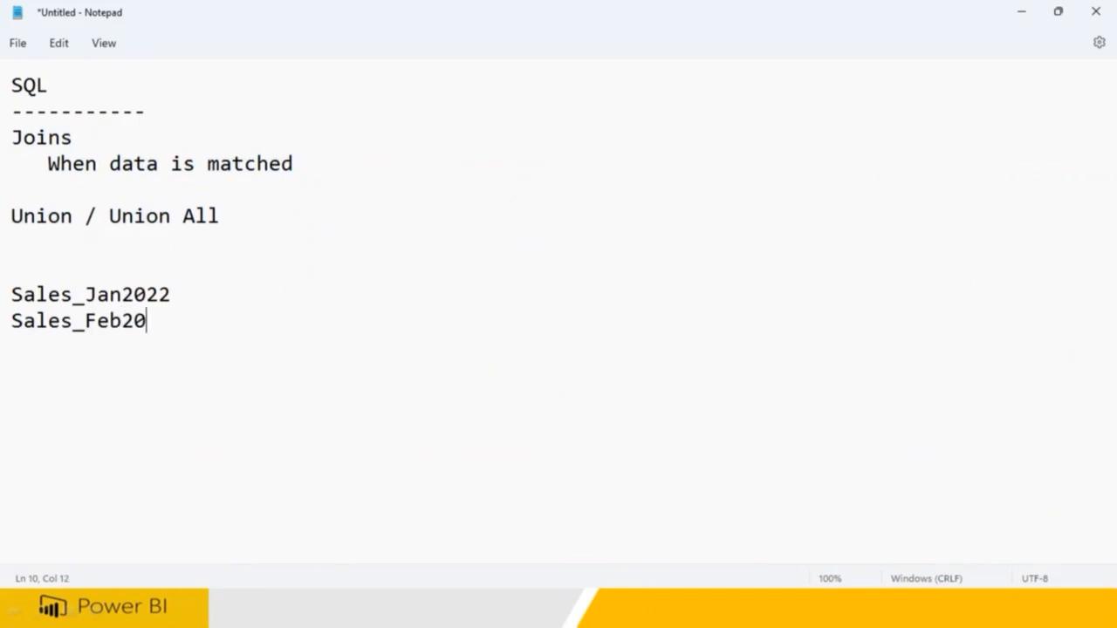
pyautogui.write('22')
# - Add a first record under Sales_Jan2022 with ID 1, a customer name, PBI and the amount 1000
pyautogui.click(209, 293)
pyautogui.press('Return')
pyautogui.write('1 Ram POBI')
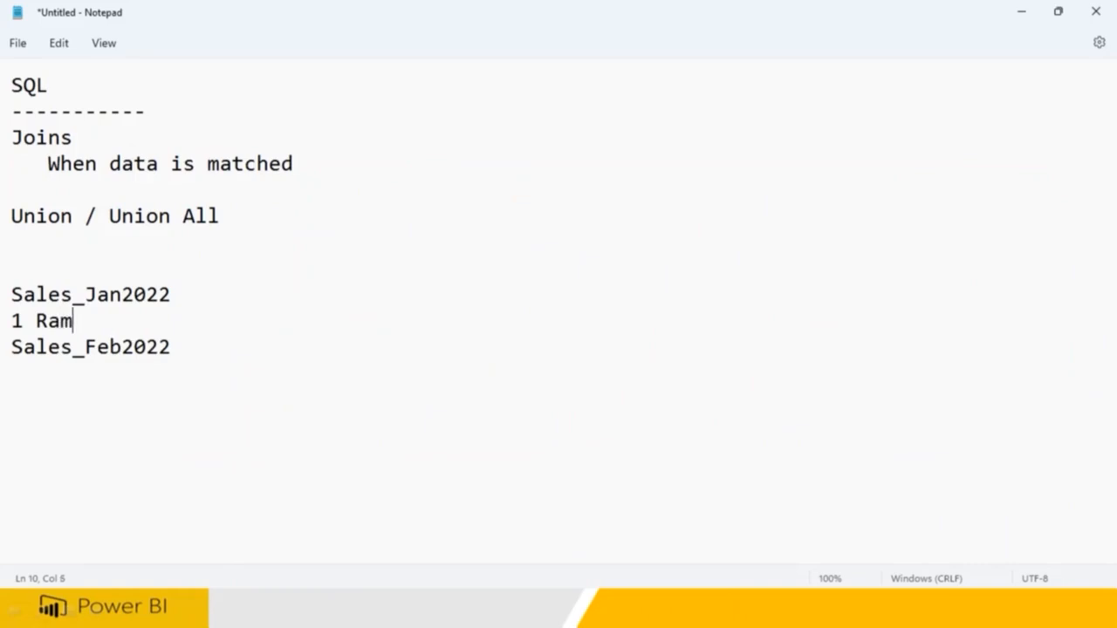
pyautogui.press('BackSpace')
pyautogui.press('BackSpace')
pyautogui.press('BackSpace')
pyautogui.write('BI 1000')
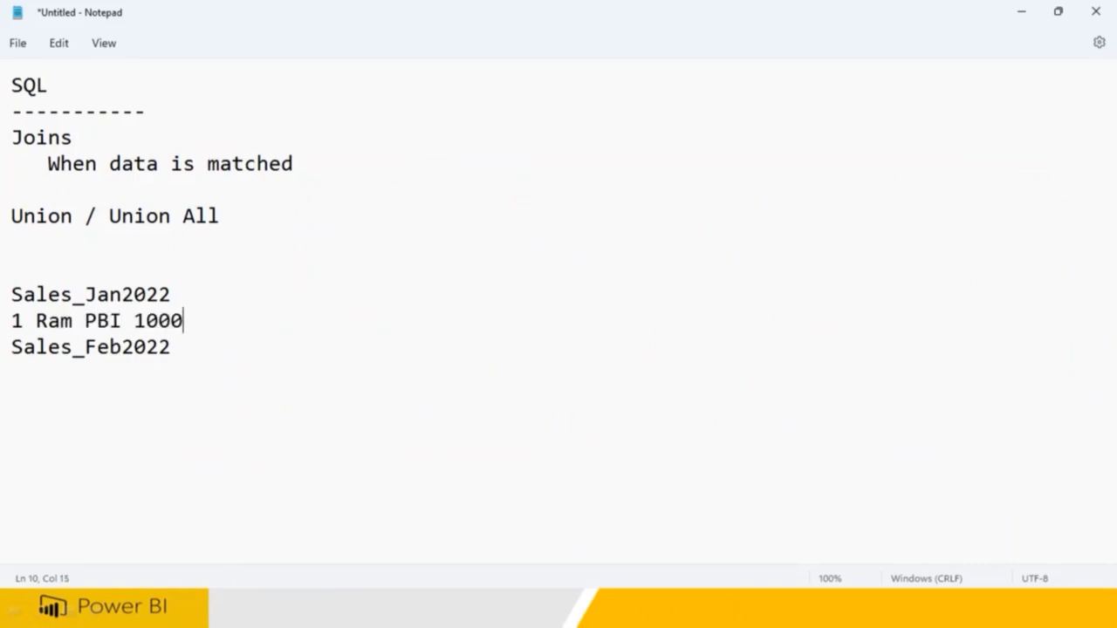
# - Add a second January record with ID 2, a customer name, SQL and 12000, followed by a blank line
pyautogui.press('Return')
pyautogui.write('2 ')
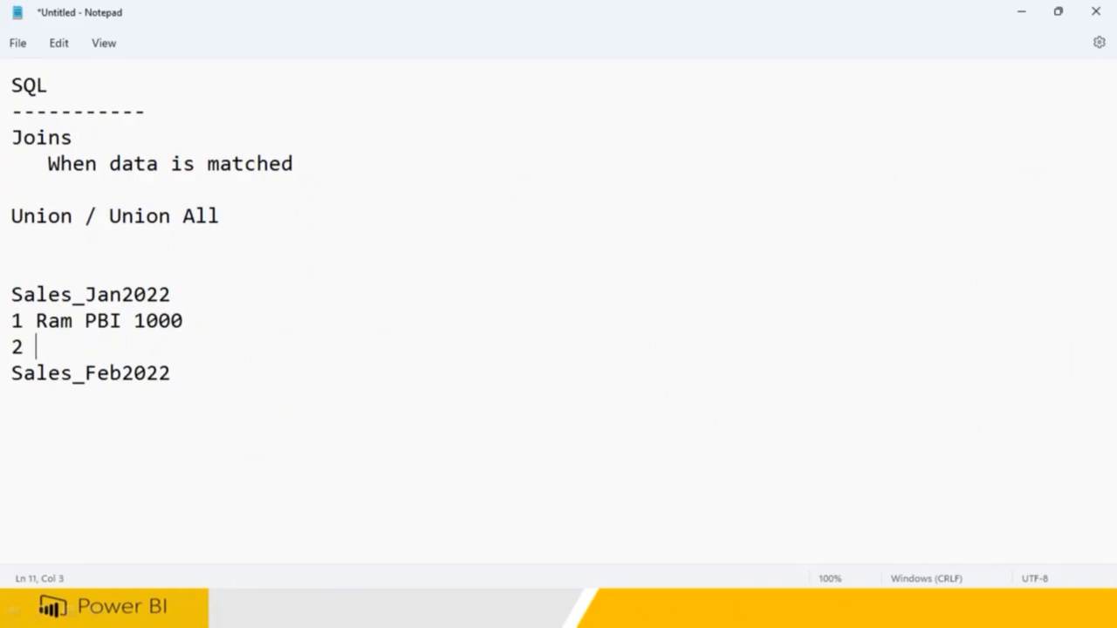
pyautogui.write('Sifi SQL 12000')
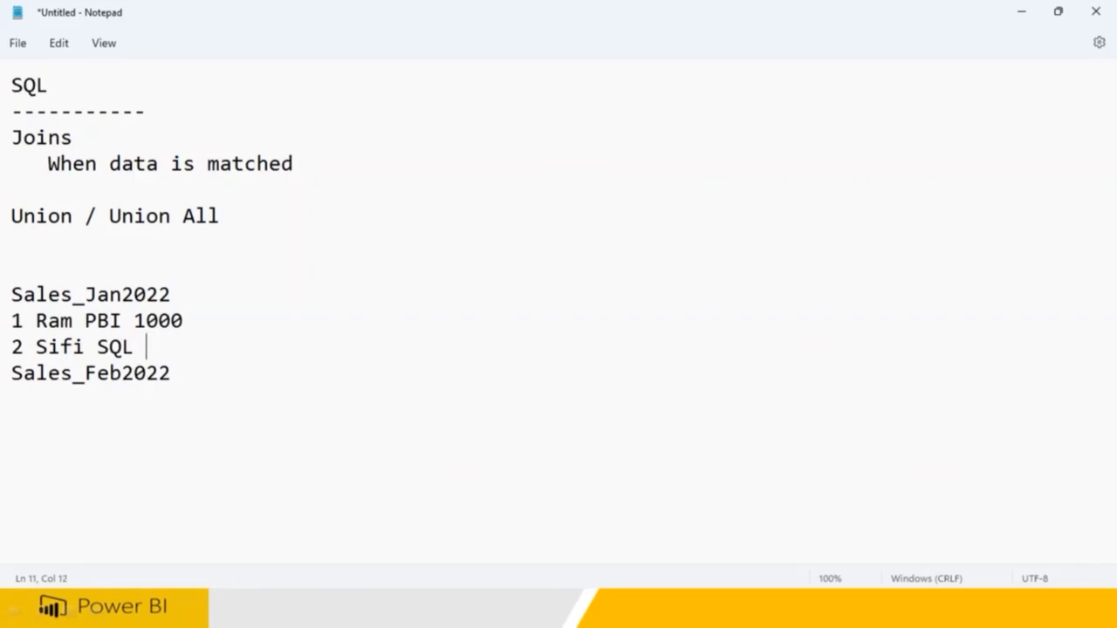
pyautogui.press('Return')
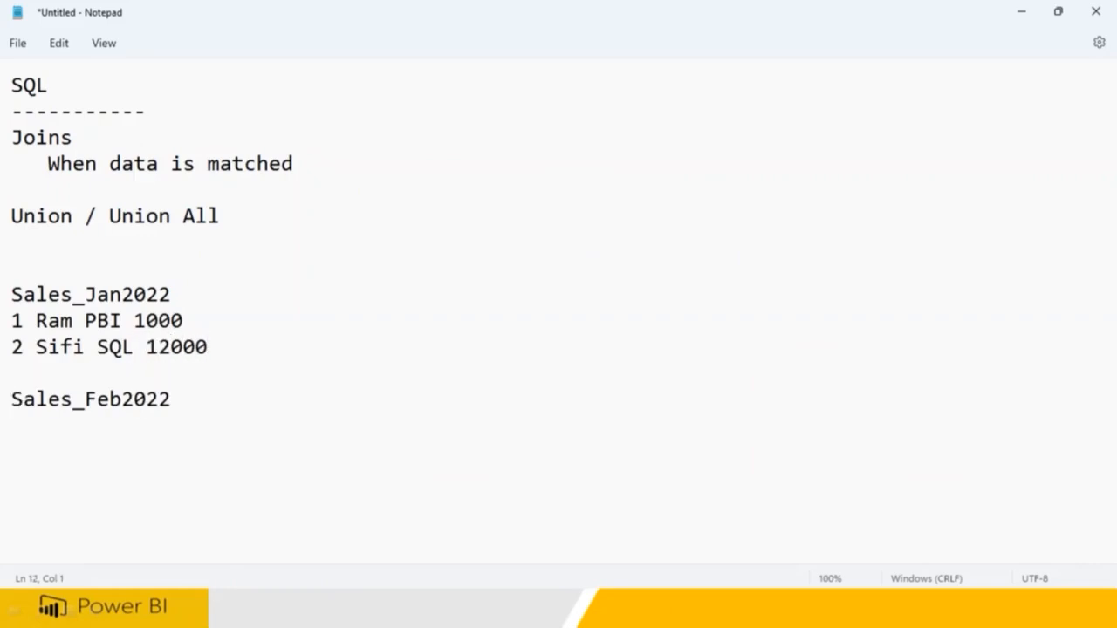
# - Add two records under Sales_Feb2022: ID 10 with a customer name, Java and 12000, and ID 11 with a customer name, SQL and 10000
pyautogui.moveTo(225, 346); pyautogui.dragTo(133, 321)
pyautogui.click(241, 411)
pyautogui.click(198, 392)
pyautogui.press('Return')
pyautogui.write('10 Aman ')
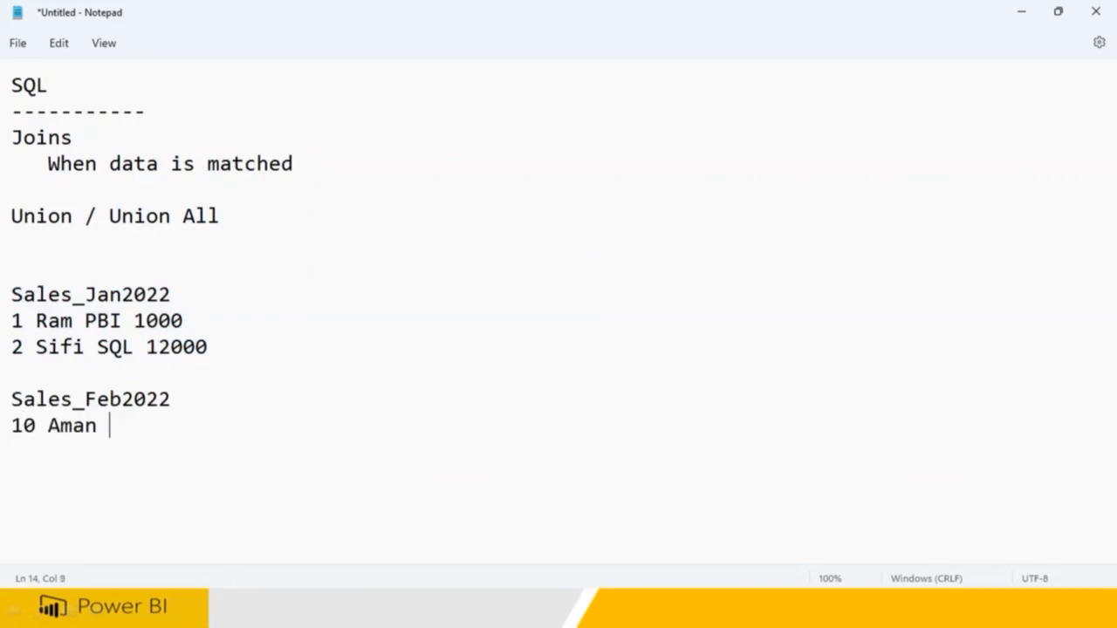
pyautogui.write('Java 12')
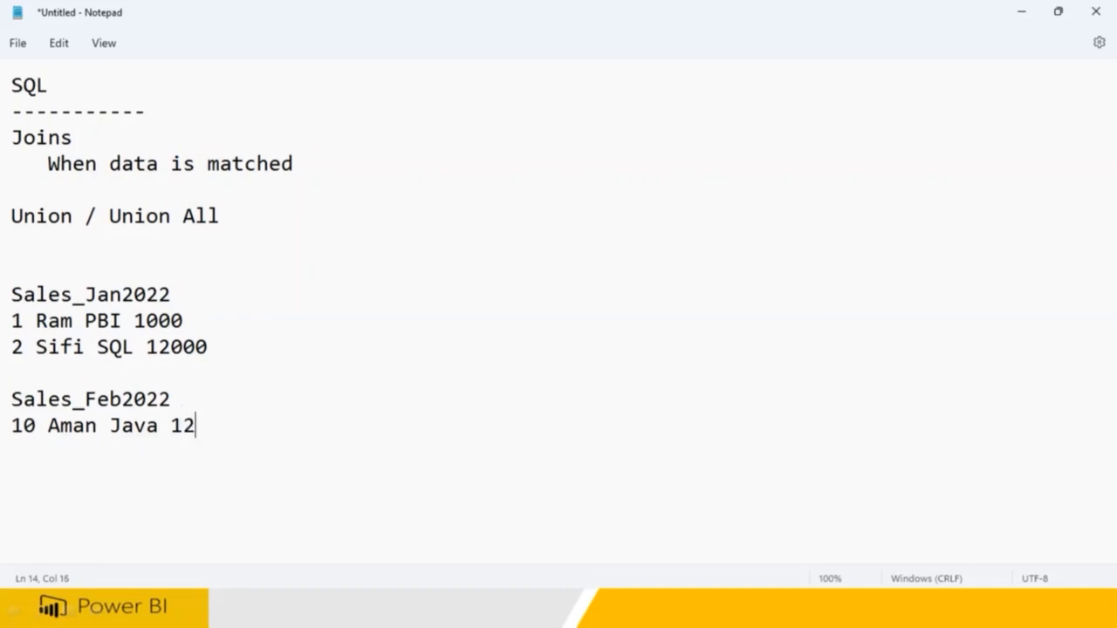
pyautogui.write('000 11 ')
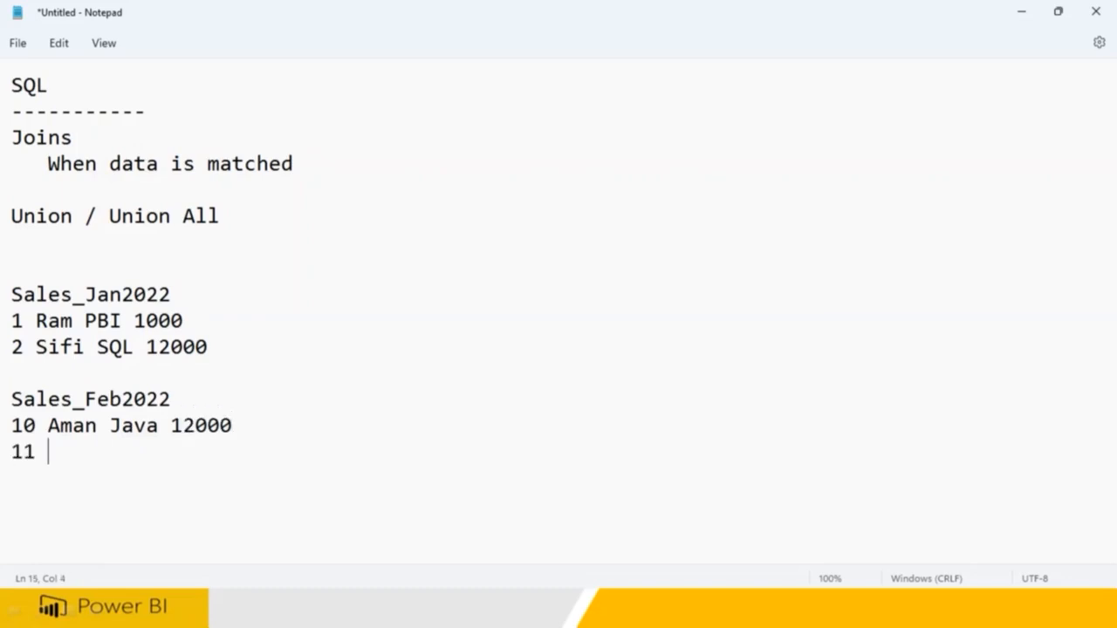
pyautogui.write('Raghvi')
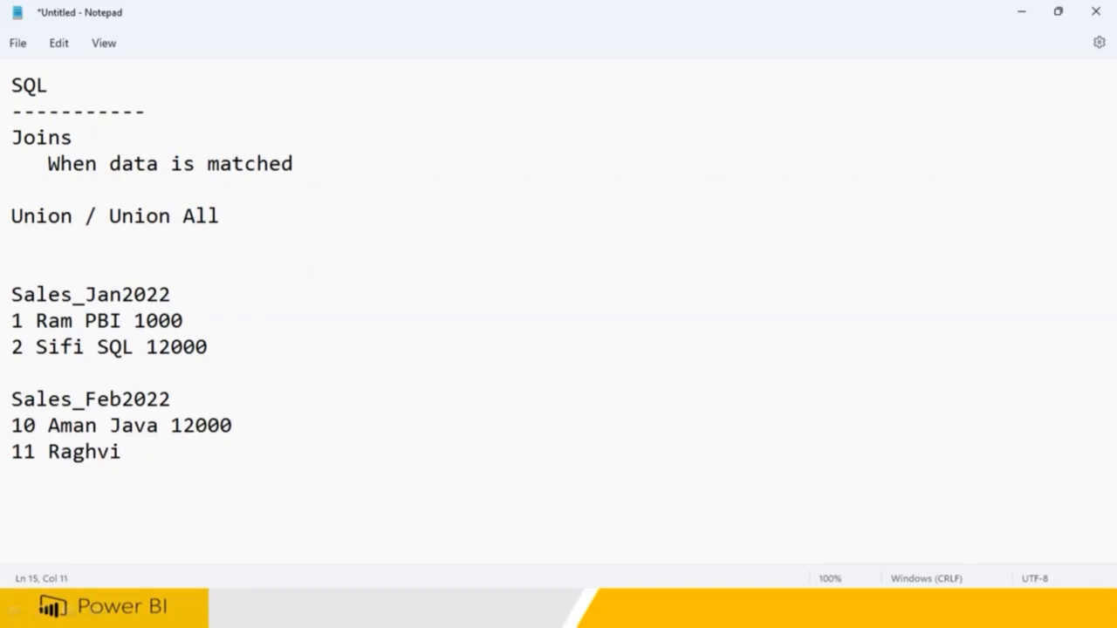
pyautogui.write(' SQL 1')
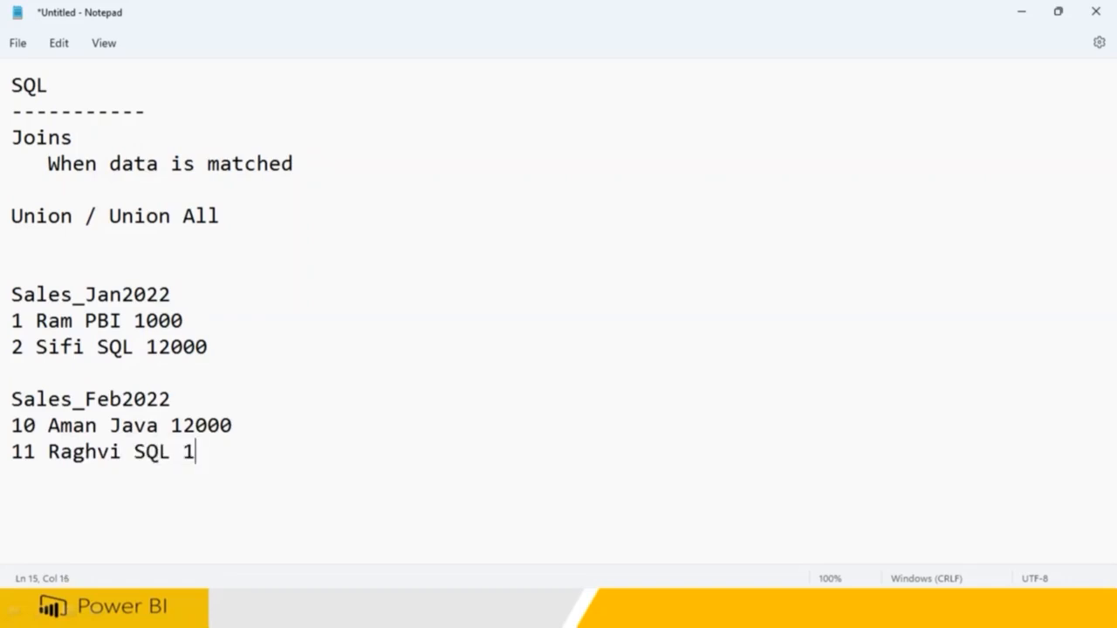
pyautogui.write('0000')
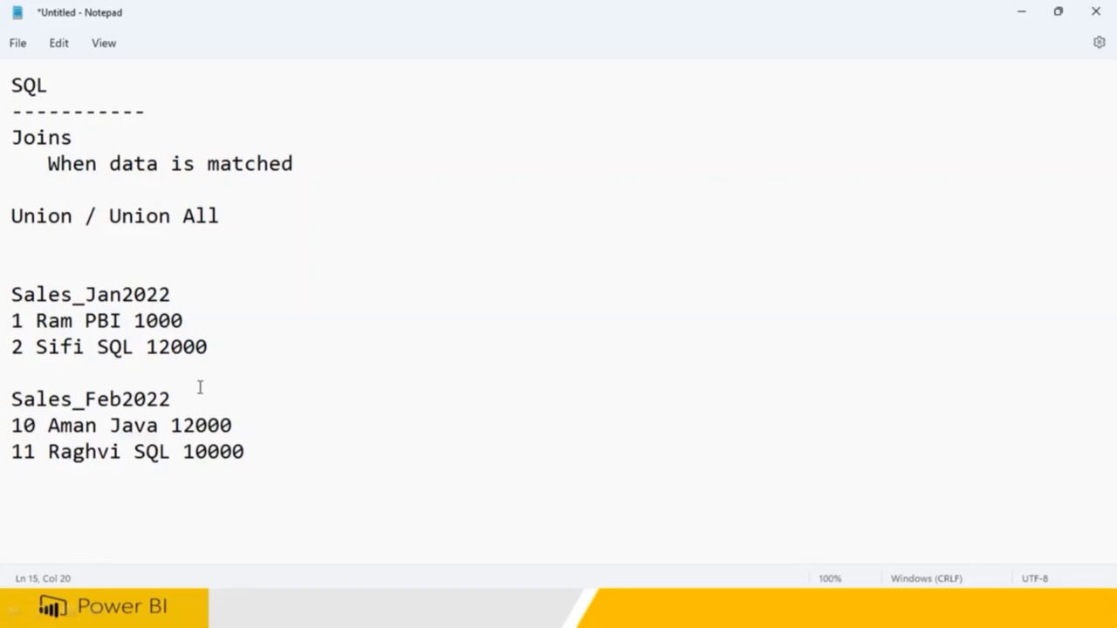
# - Add a combined table heading Sales below the February records, separated from them by a blank line
pyautogui.moveTo(172, 295); pyautogui.dragTo(11, 295)
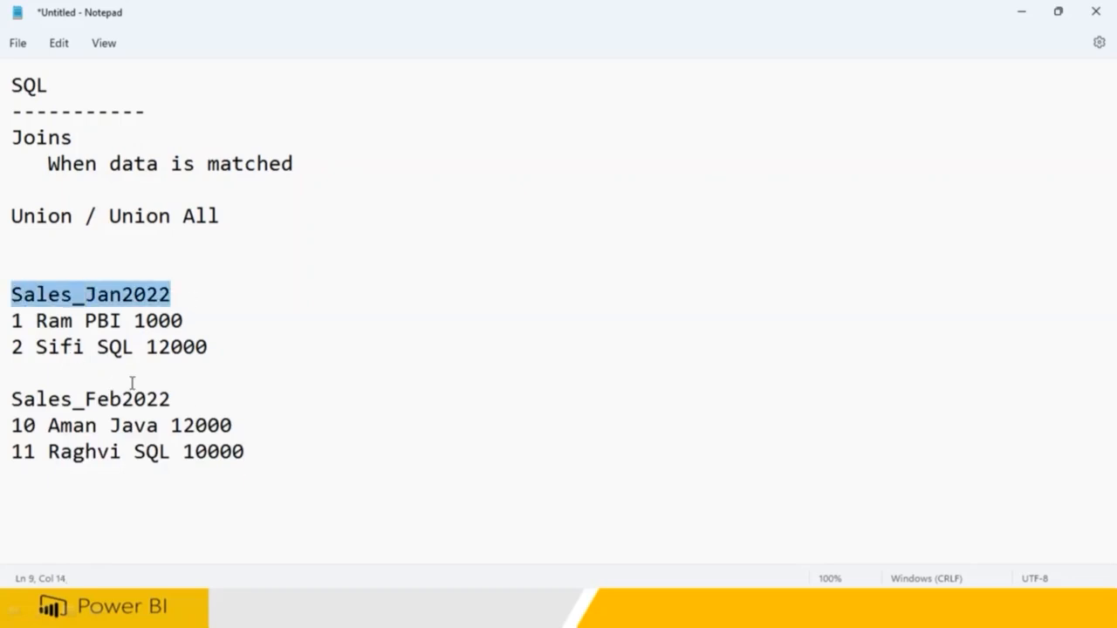
pyautogui.moveTo(172, 399); pyautogui.dragTo(10, 398)
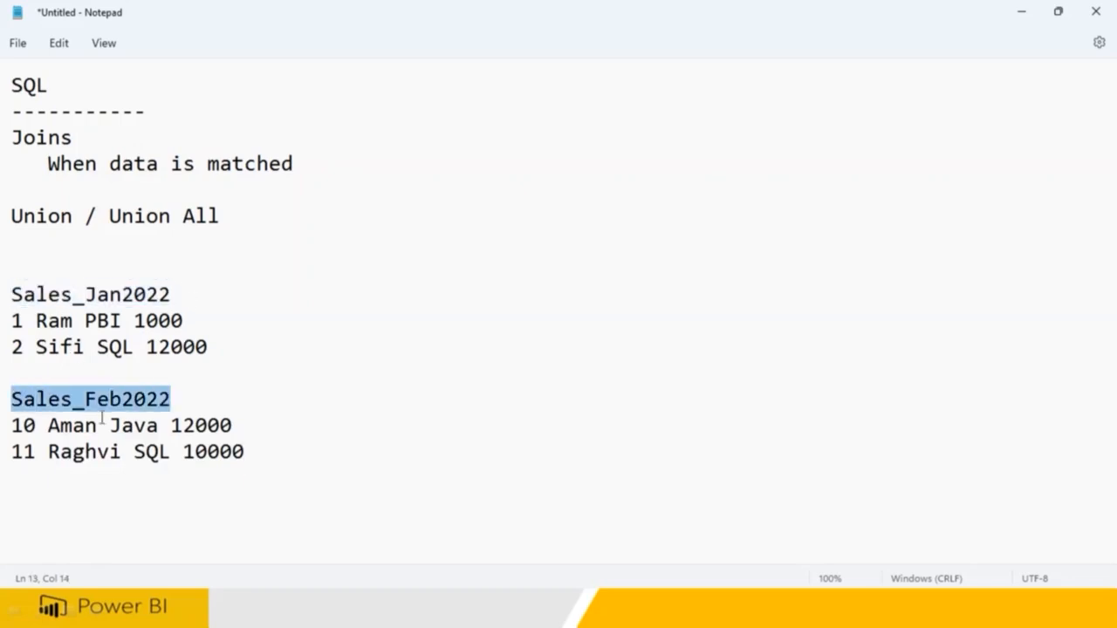
pyautogui.click(367, 459)
pyautogui.press('Return')
pyautogui.press('Return')
pyautogui.write('Sales')
pyautogui.press('Return')
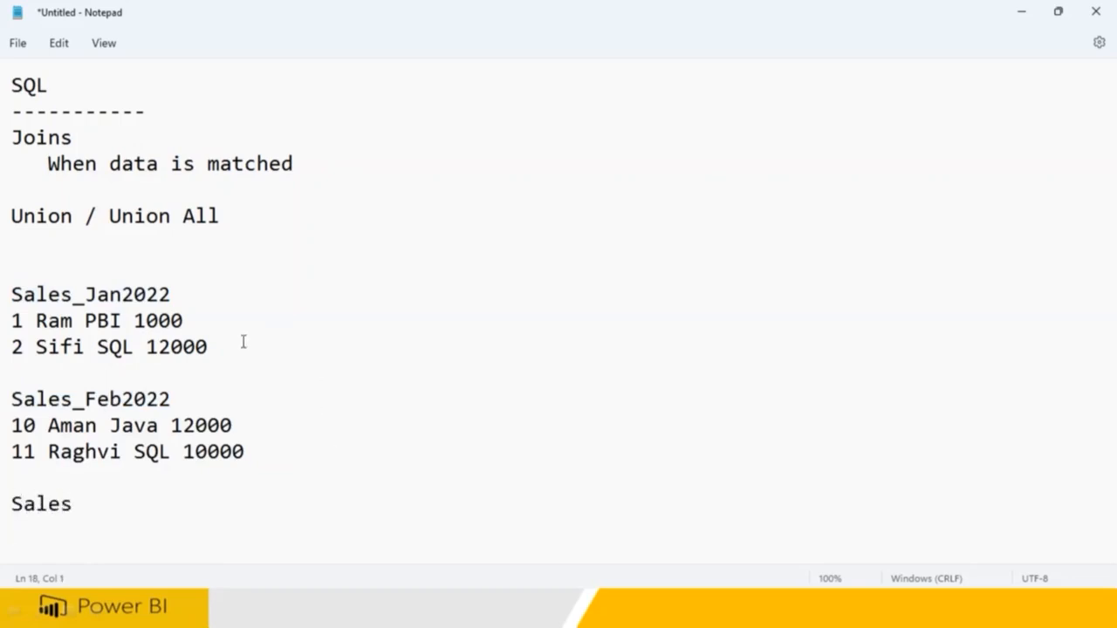
# - Copy the two Sales_Jan2022 records to the lines under the Sales heading
pyautogui.moveTo(207, 347); pyautogui.dragTo(11, 320)
pyautogui.hotkey('ctrl', 'c')
pyautogui.click(117, 517)
pyautogui.press('Return')
pyautogui.hotkey('ctrl', 'v')
# - Copy the two Sales_Feb2022 records to the end of the combined Sales list
pyautogui.moveTo(259, 413); pyautogui.dragTo(10, 385)
pyautogui.hotkey('ctrl', 'c')
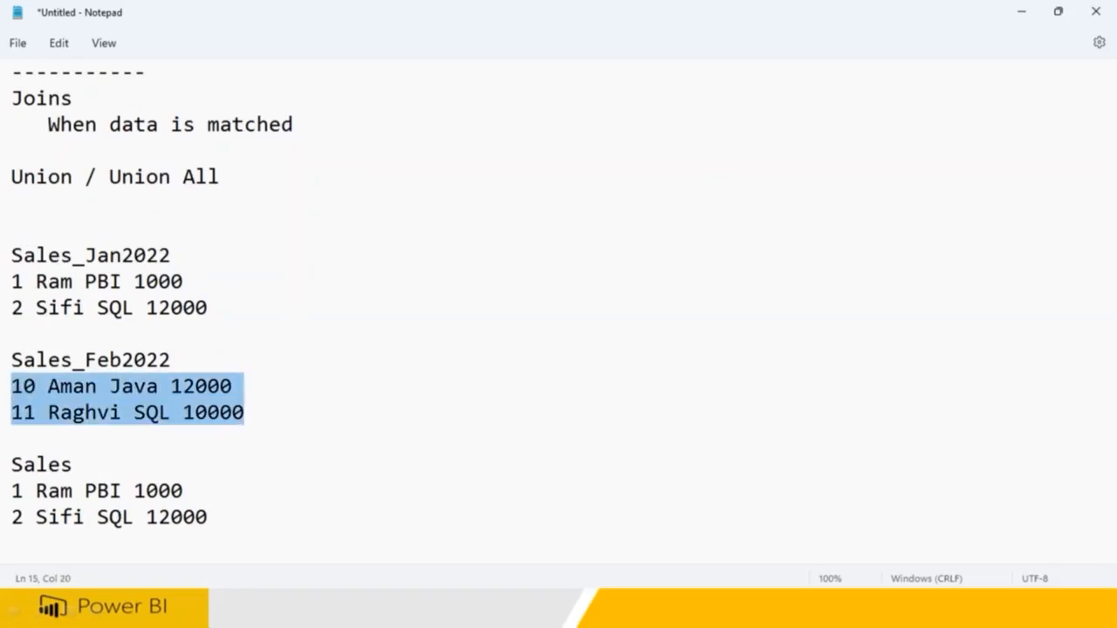
pyautogui.click(226, 525)
pyautogui.press('Return')
pyautogui.hotkey('ctrl', 'v')
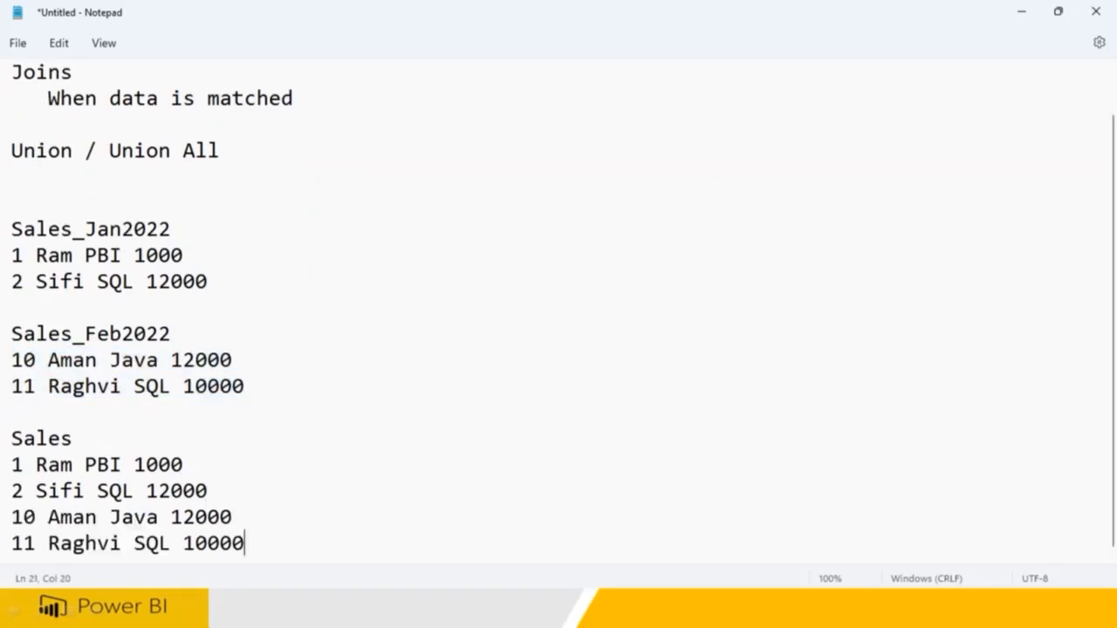
# - Rename the January table heading to Sales_UK and the February table heading to Sales_US
pyautogui.moveTo(11, 255); pyautogui.dragTo(207, 281)
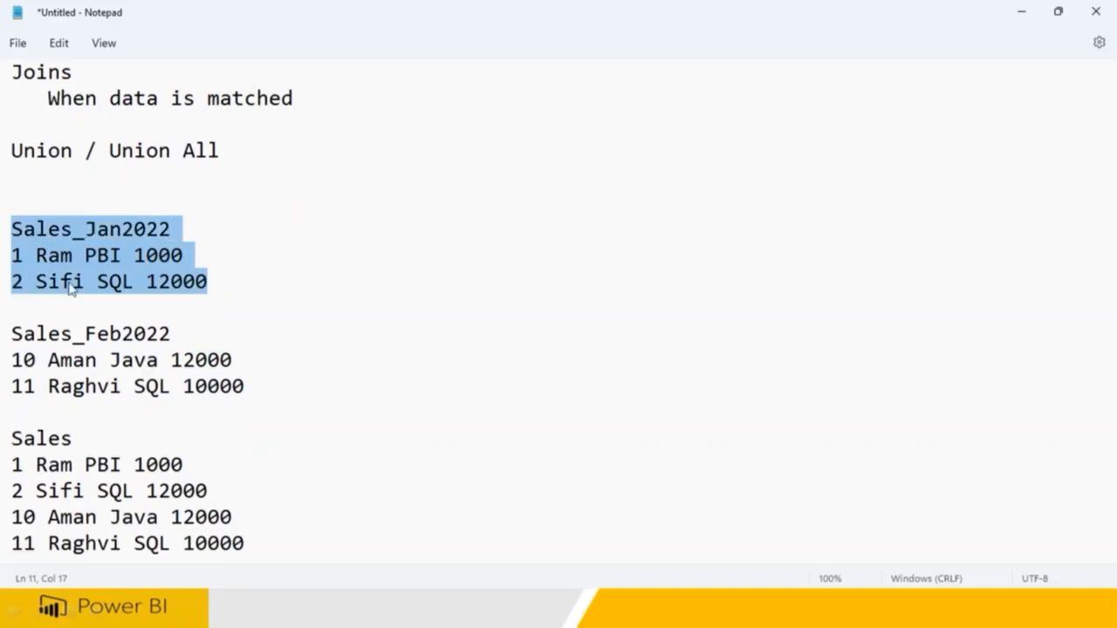
pyautogui.moveTo(12, 333); pyautogui.dragTo(244, 385)
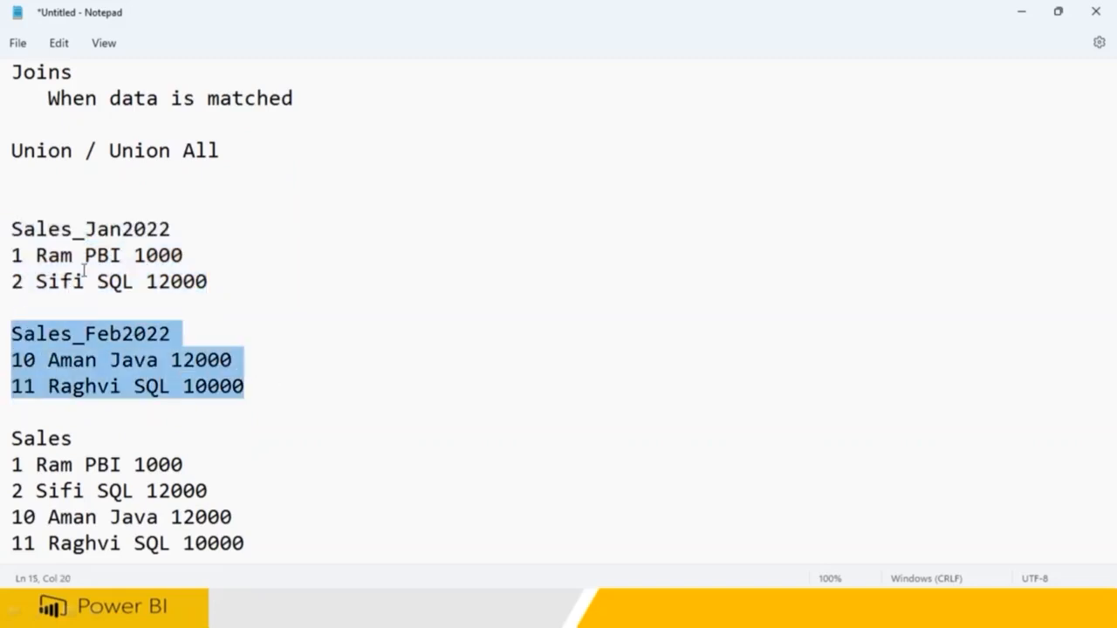
pyautogui.moveTo(90, 225); pyautogui.dragTo(196, 228)
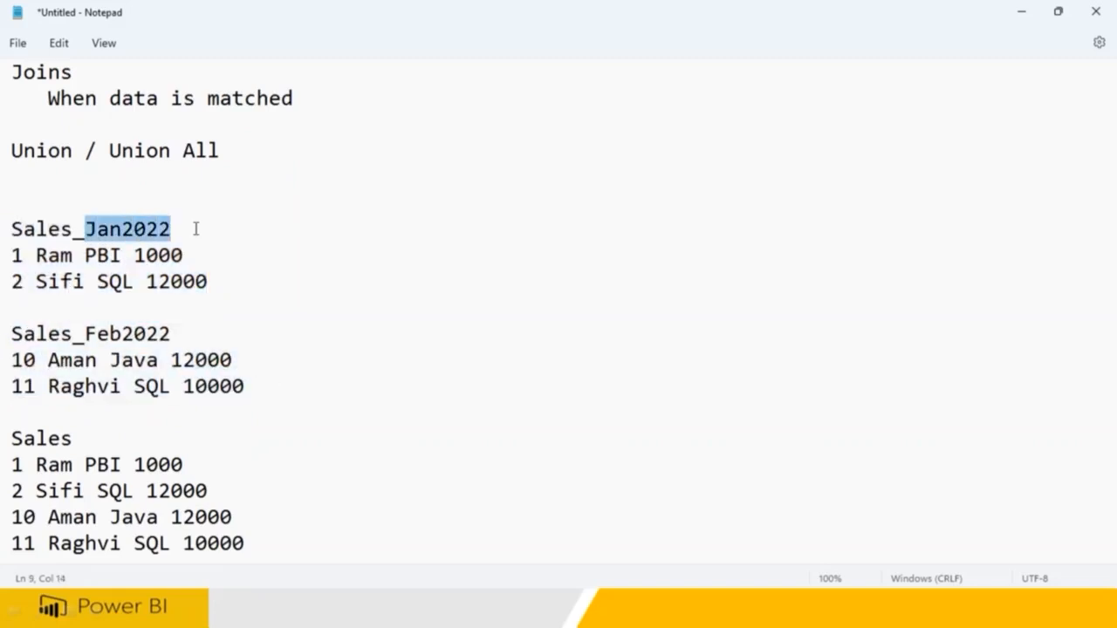
pyautogui.write('UK')
pyautogui.moveTo(85, 331); pyautogui.dragTo(189, 332)
pyautogui.write('US')
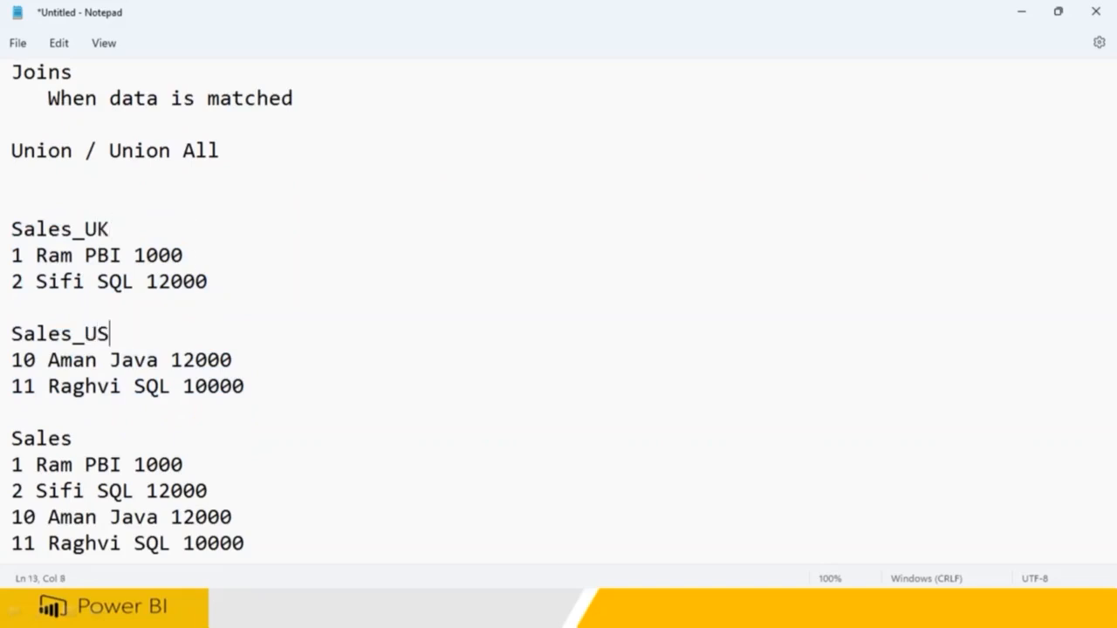
# - Compare the Sales_UK and Sales_US records with the combined Sales list and relate them to Union / Union All
pyautogui.moveTo(239, 294); pyautogui.dragTo(10, 229)
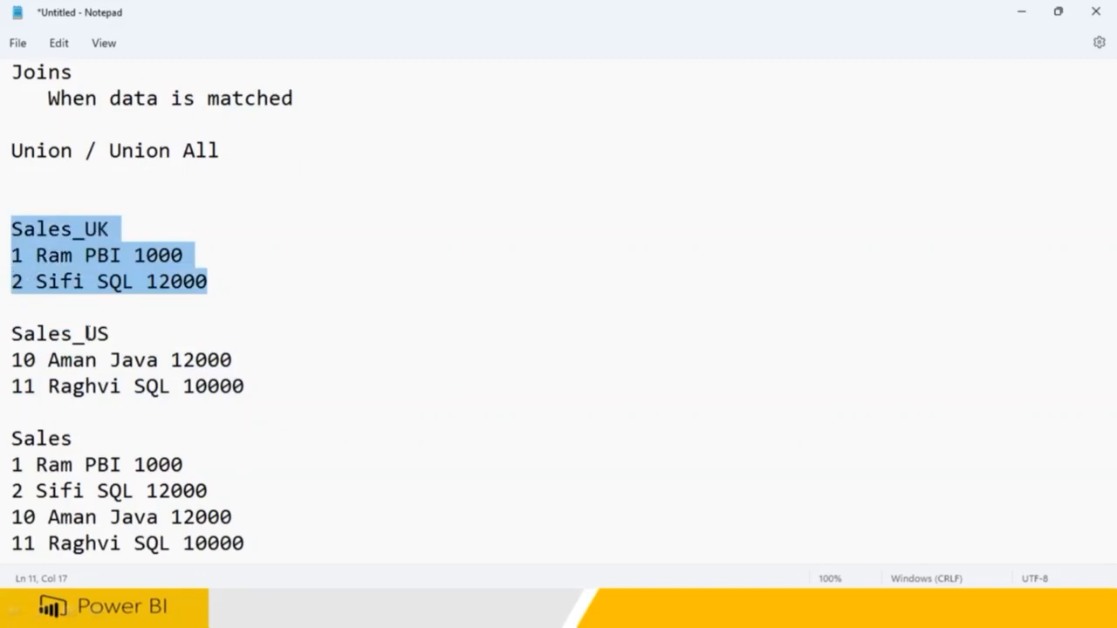
pyautogui.click(245, 385)
pyautogui.moveTo(76, 361); pyautogui.dragTo(11, 360)
pyautogui.click(245, 543)
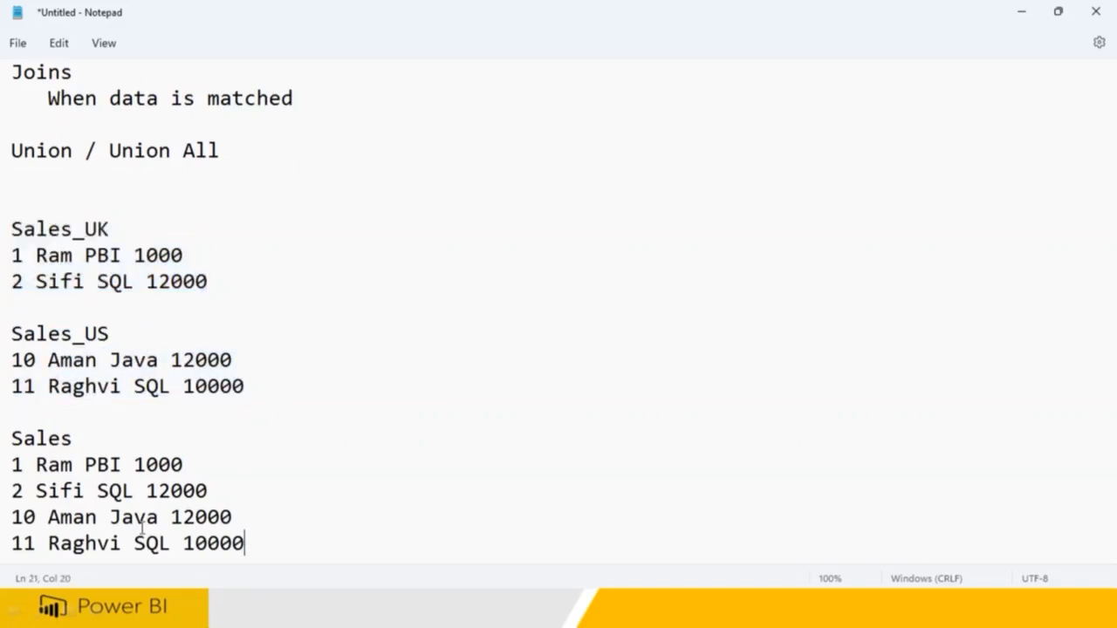
pyautogui.moveTo(245, 542); pyautogui.dragTo(11, 464)
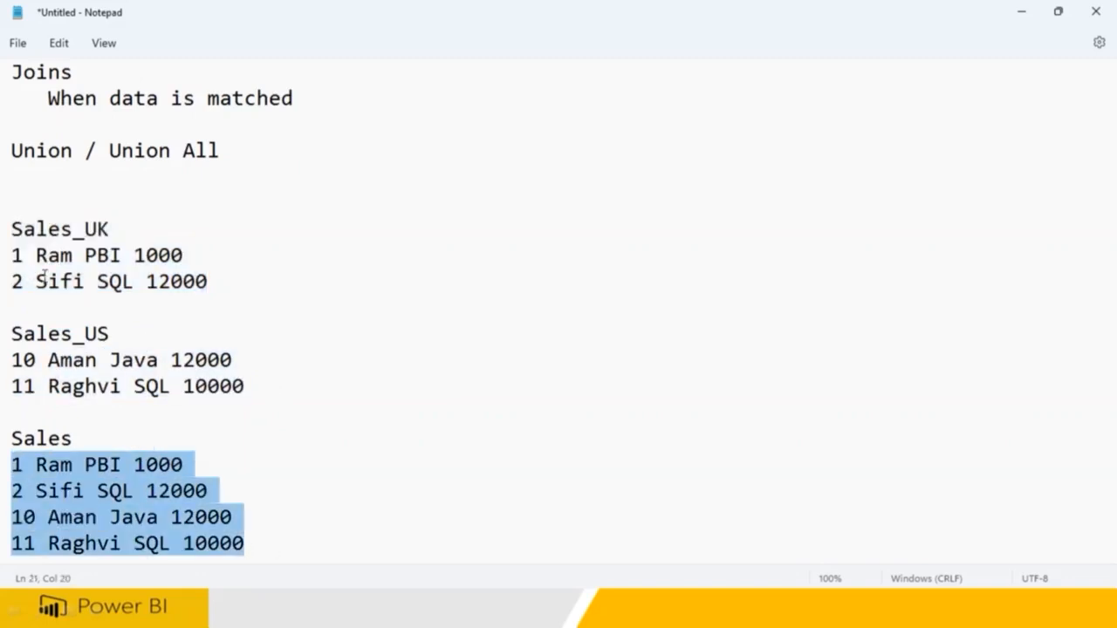
pyautogui.click(79, 152)
pyautogui.doubleClick(80, 152)
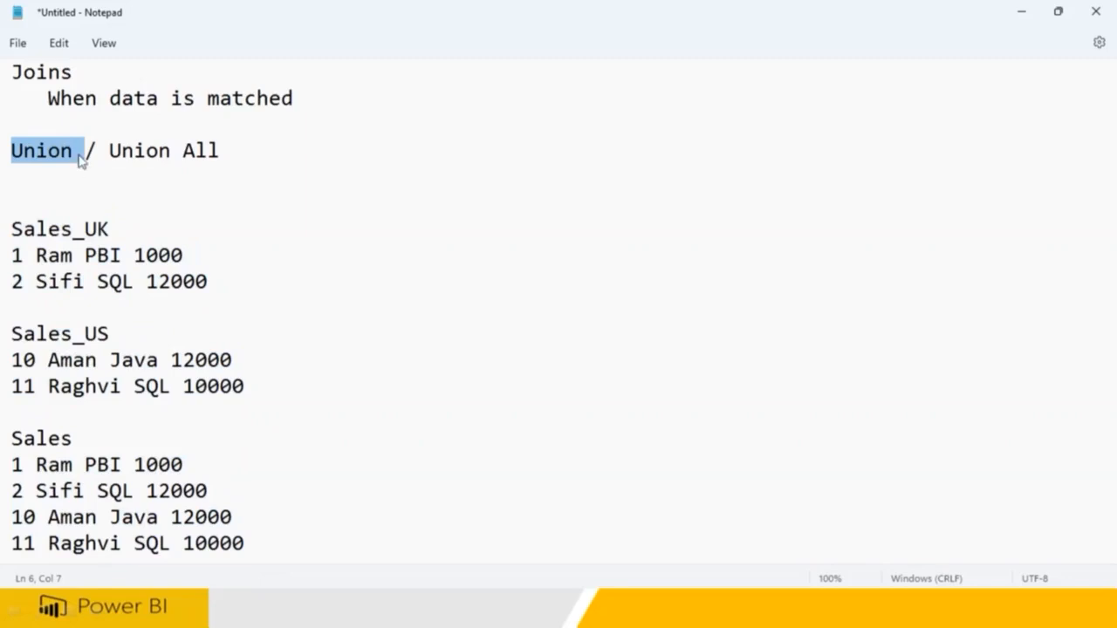
pyautogui.moveTo(106, 151); pyautogui.dragTo(303, 166)
pyautogui.moveTo(249, 543); pyautogui.dragTo(10, 464)
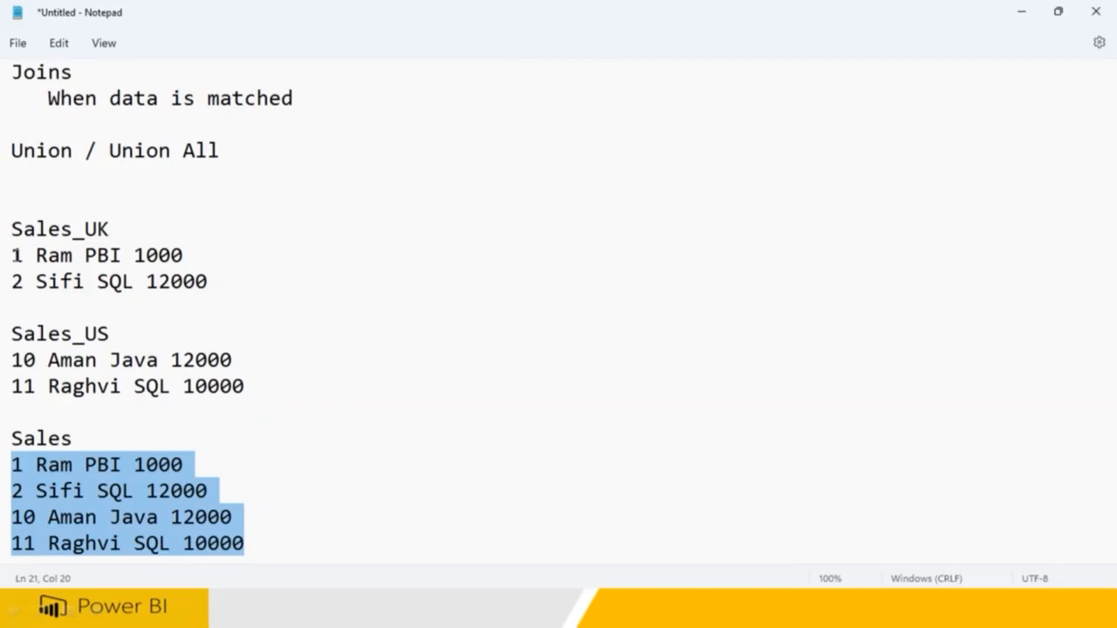
# - Compare the record IDs and customer names in Sales_UK with those in Sales_US to check for matching data
pyautogui.doubleClick(16, 255)
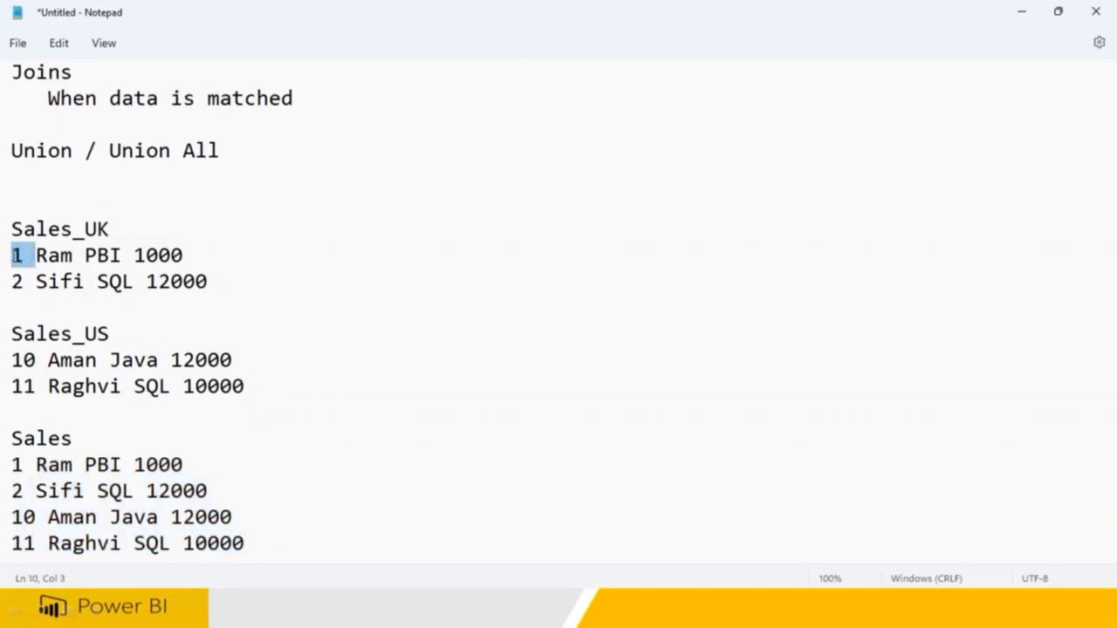
pyautogui.click(12, 257)
pyautogui.moveTo(11, 359); pyautogui.dragTo(45, 359)
pyautogui.moveTo(11, 284); pyautogui.dragTo(22, 283)
pyautogui.doubleClick(38, 389)
pyautogui.moveTo(279, 388); pyautogui.dragTo(10, 333)
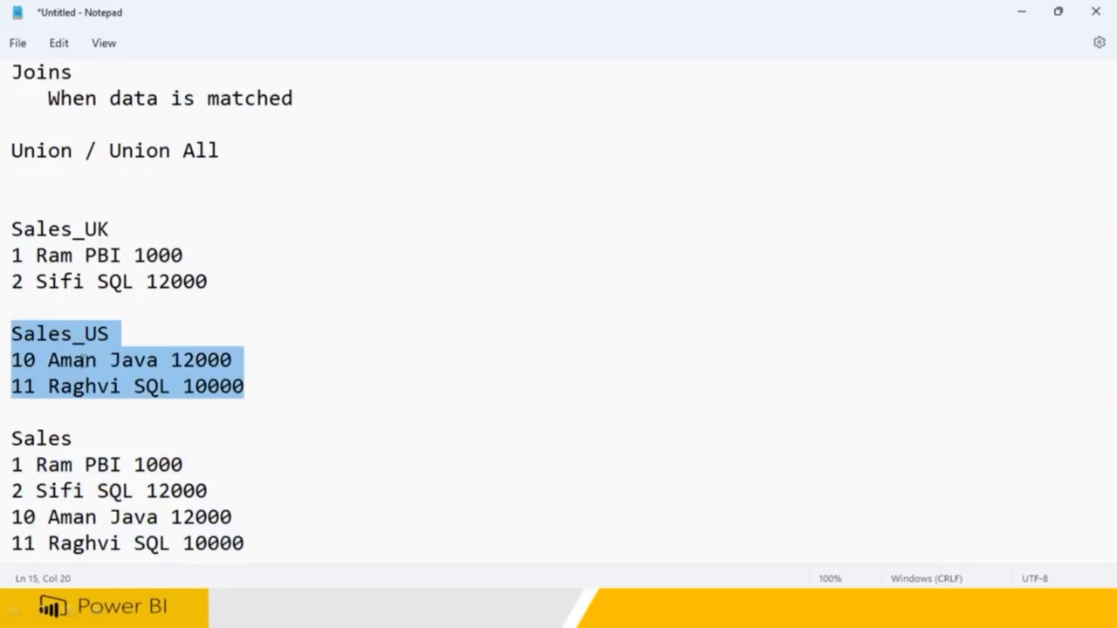
pyautogui.doubleClick(84, 361)
pyautogui.doubleClick(57, 257)
pyautogui.moveTo(10, 255); pyautogui.dragTo(24, 256)
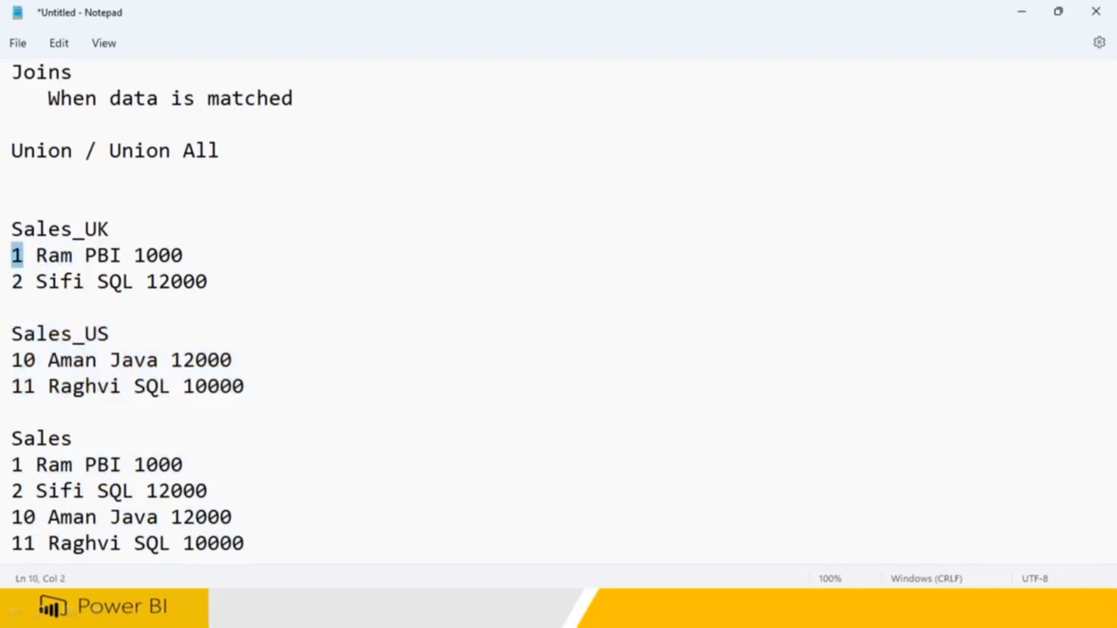
pyautogui.doubleClick(33, 359)
pyautogui.doubleClick(12, 386)
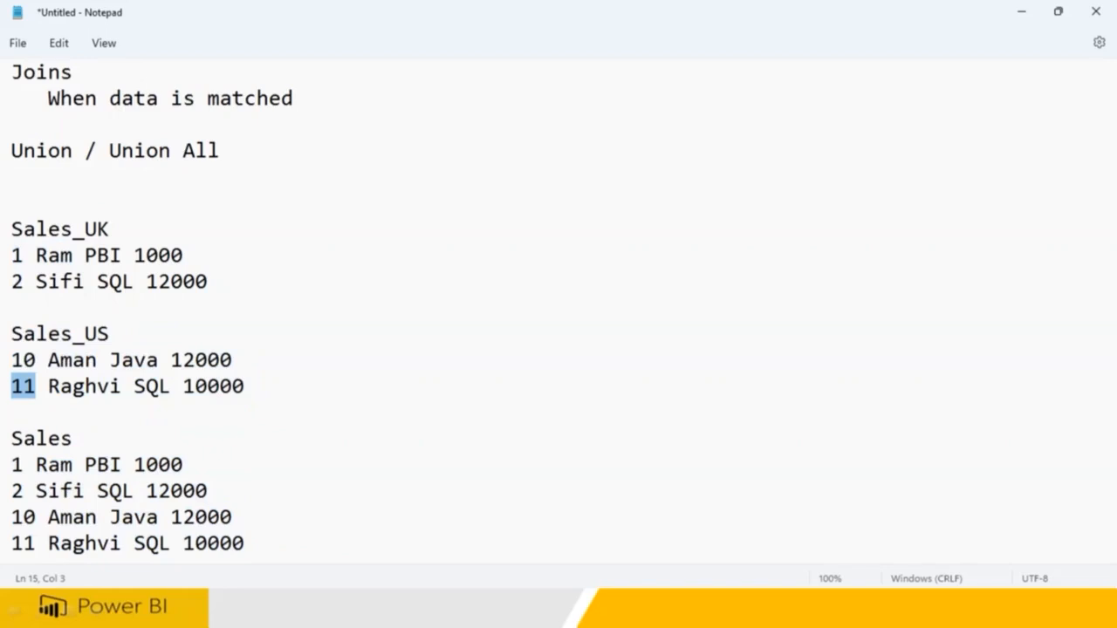
pyautogui.moveTo(250, 389); pyautogui.dragTo(12, 150)
# - Add the column headers ACID and Name below "When data is matched" in the Joins notes, leaving two blank lines above them
pyautogui.scroll(1, 195, 282)
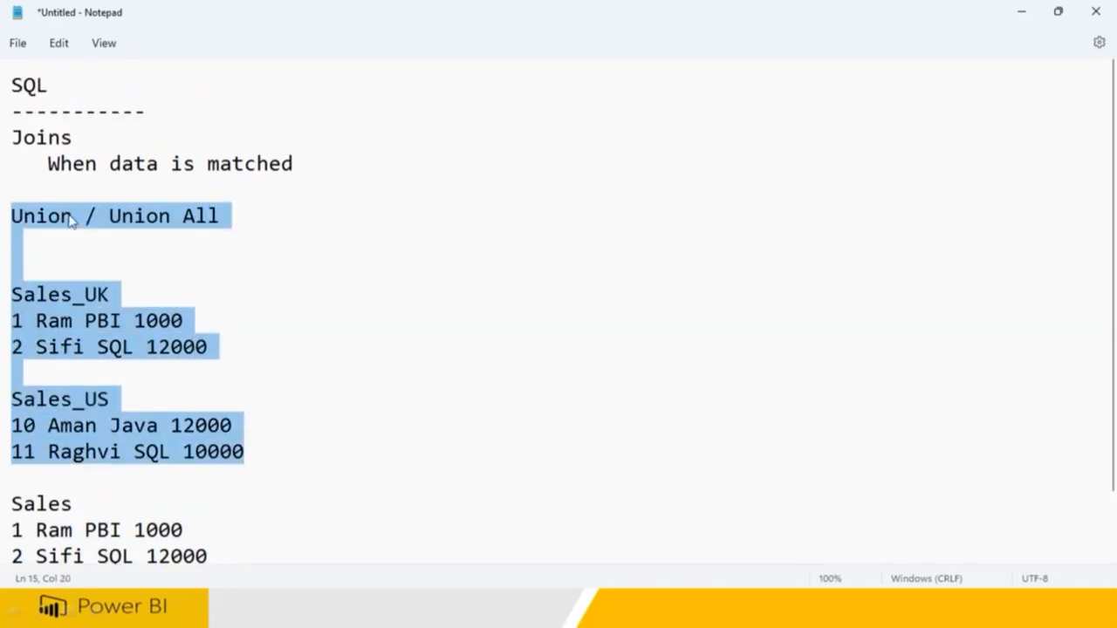
pyautogui.click(48, 140)
pyautogui.click(358, 167)
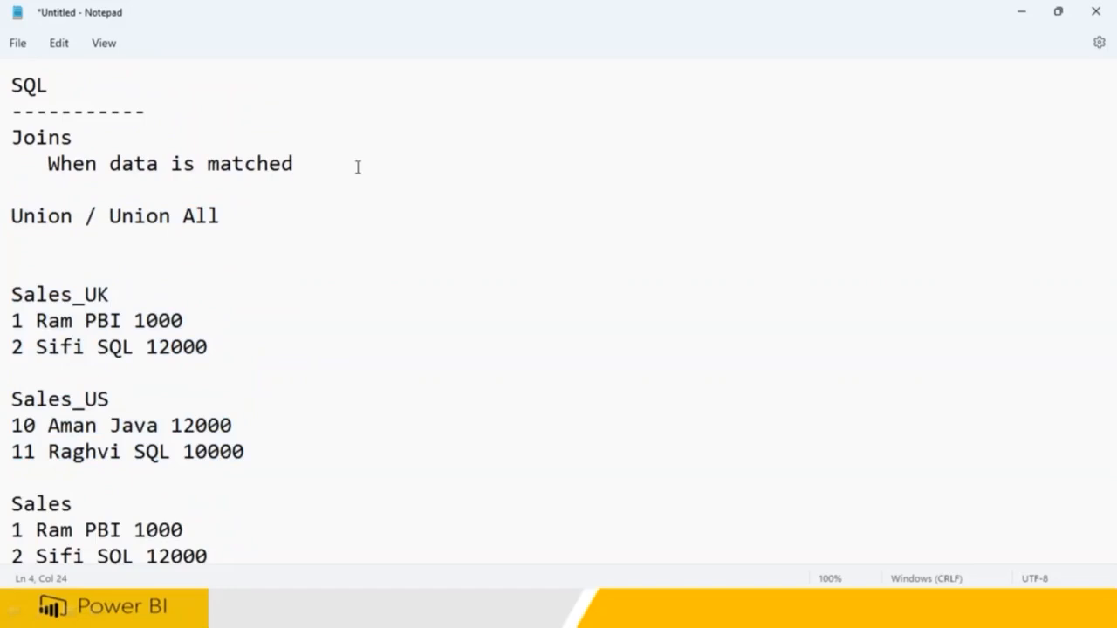
pyautogui.press('Return')
pyautogui.press('Return')
pyautogui.press('Return')
pyautogui.write('ACI')
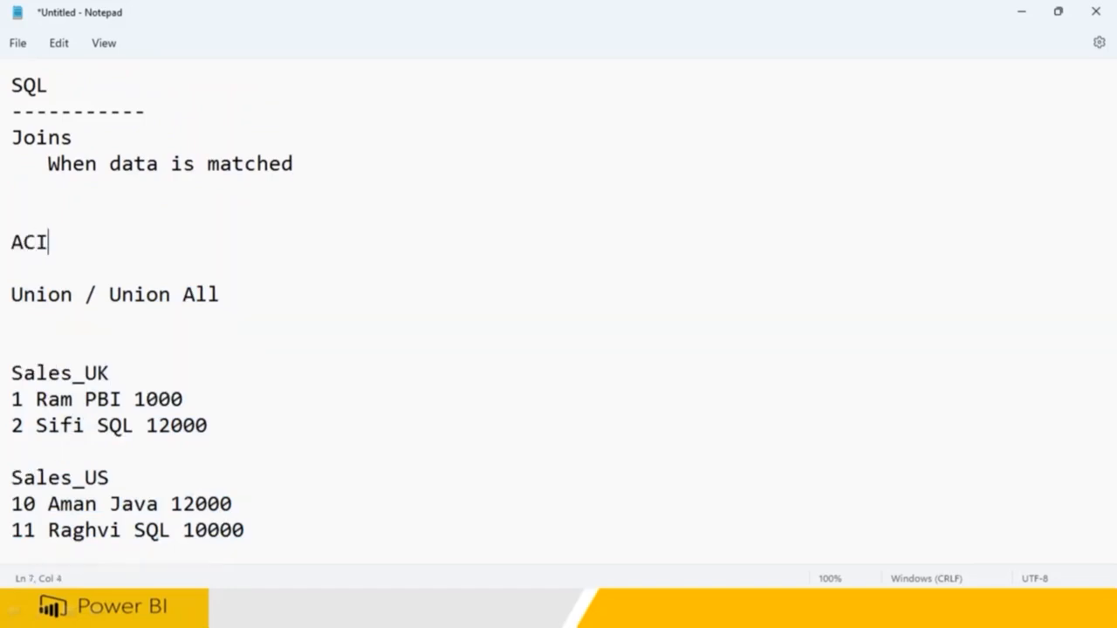
pyautogui.write('D NAme')
pyautogui.press('BackSpace')
pyautogui.press('BackSpace')
pyautogui.press('BackSpace')
pyautogui.write('m')
pyautogui.press('BackSpace')
pyautogui.write('ame')
pyautogui.press('Return')
# - Add two records under the ACID Name headers, each with an account ID and a customer name
pyautogui.write('101  Bhasar')
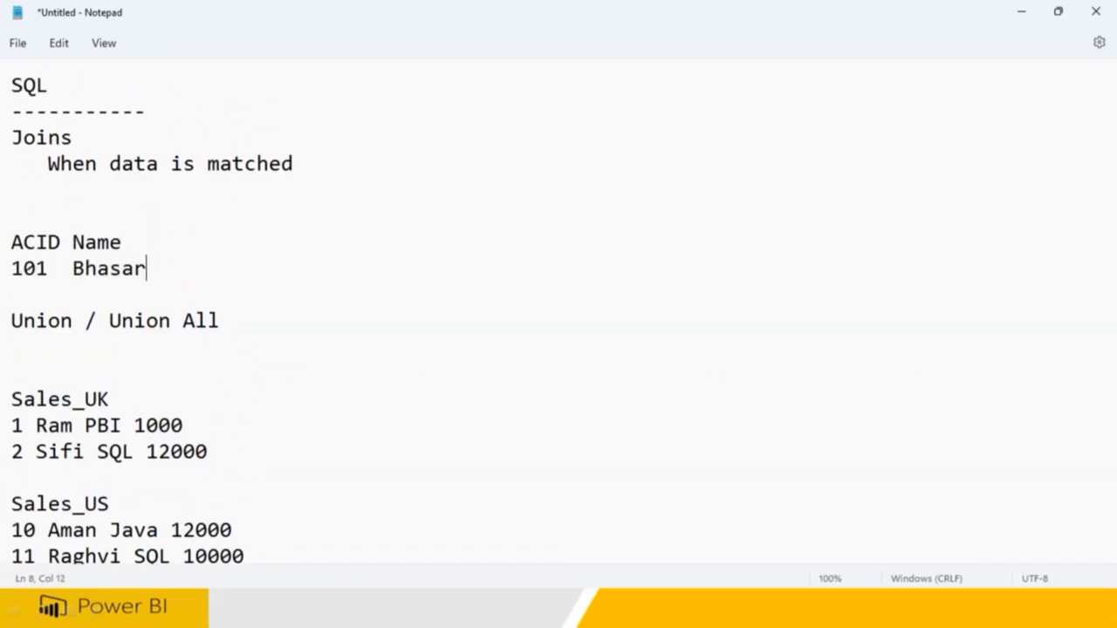
pyautogui.press('BackSpace')
pyautogui.press('BackSpace')
pyautogui.write('kar')
pyautogui.press('Return')
pyautogui.write('102  ')
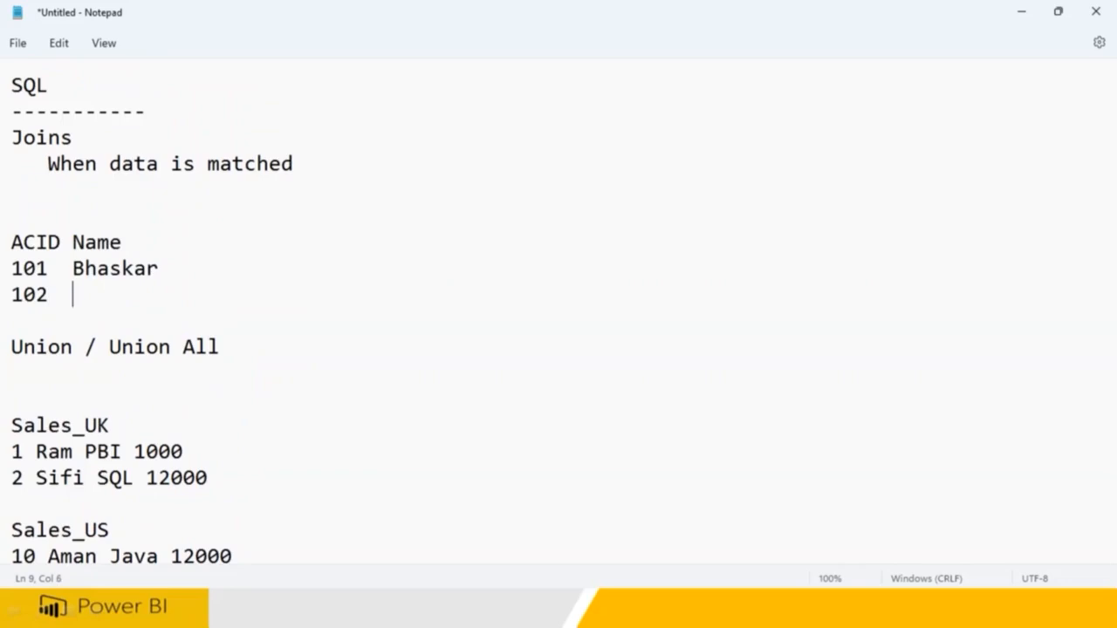
pyautogui.write('Kiran')
# - Add a second table titled TXM below the account records, with the column headers ACID, Type and Amt
pyautogui.press('Return')
pyautogui.press('Return')
pyautogui.write('TXM')
pyautogui.press('Return')
pyautogui.press('Return')
pyautogui.press('Up')
pyautogui.write('A')
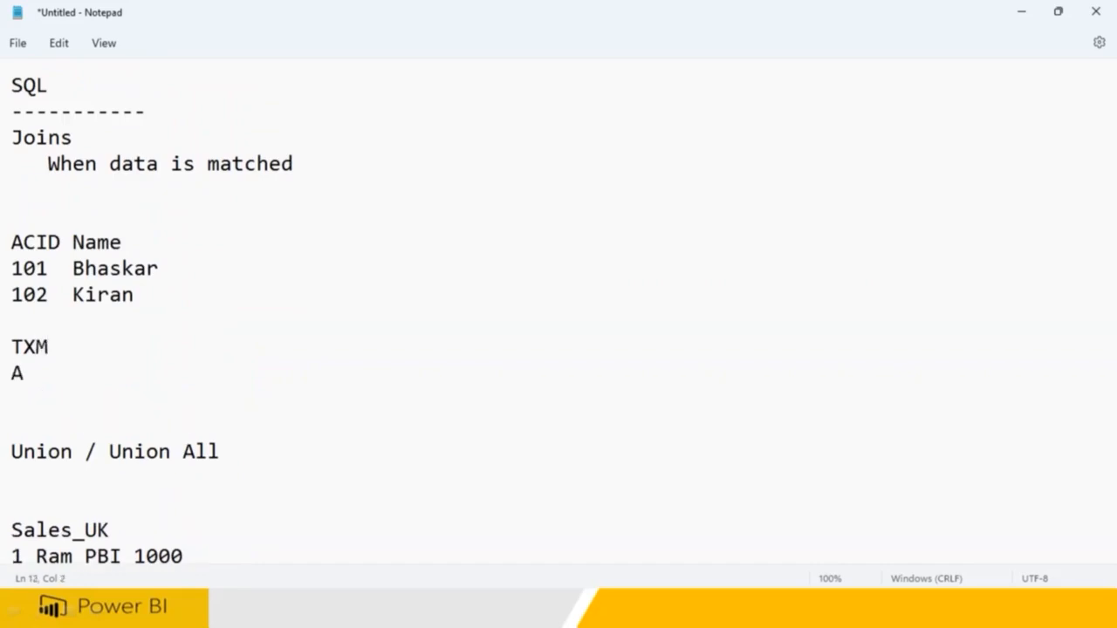
pyautogui.write('CID Type Amt')
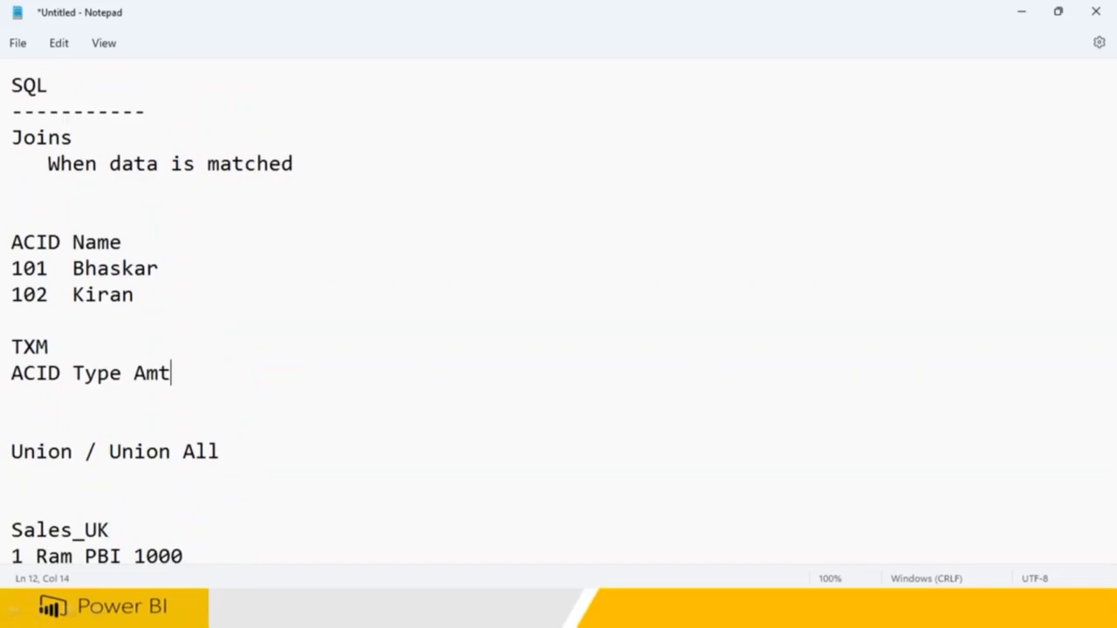
pyautogui.press('Return')
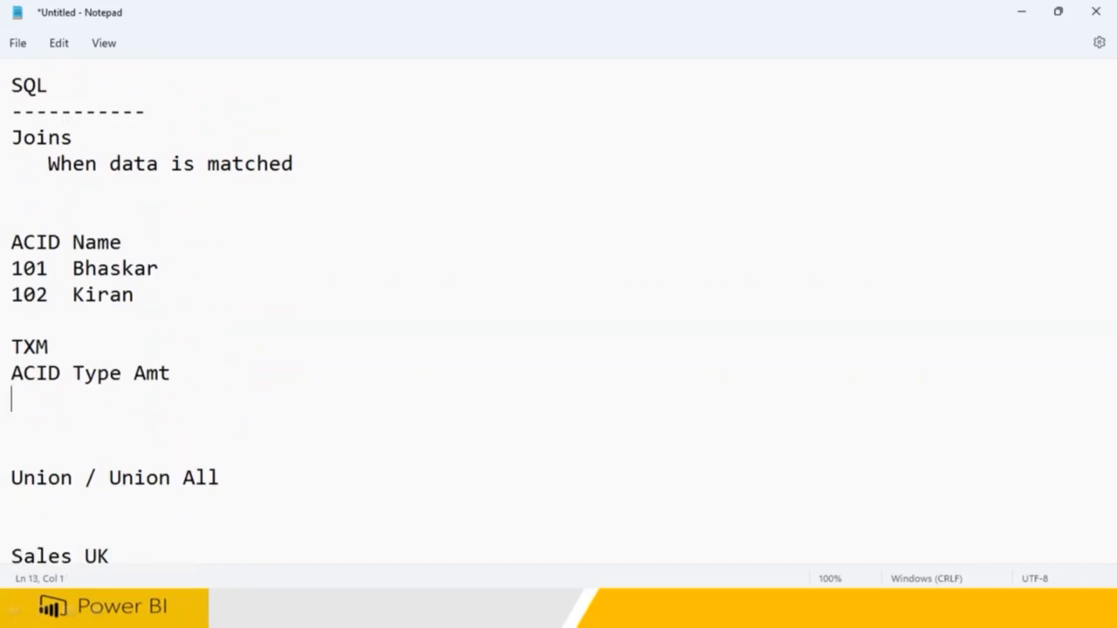
# - Add three TXM records: CD 1000 and CW 500 for the first account, and CD 12000 for the second account
pyautogui.write('101  CD   1000')
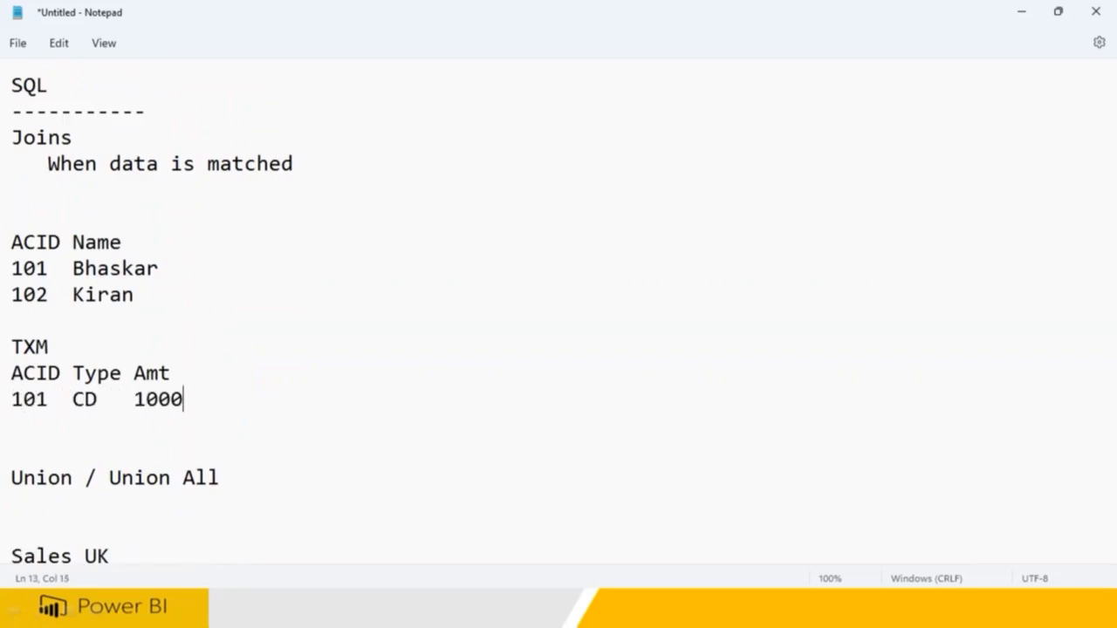
pyautogui.press('Return')
pyautogui.write('101  ')
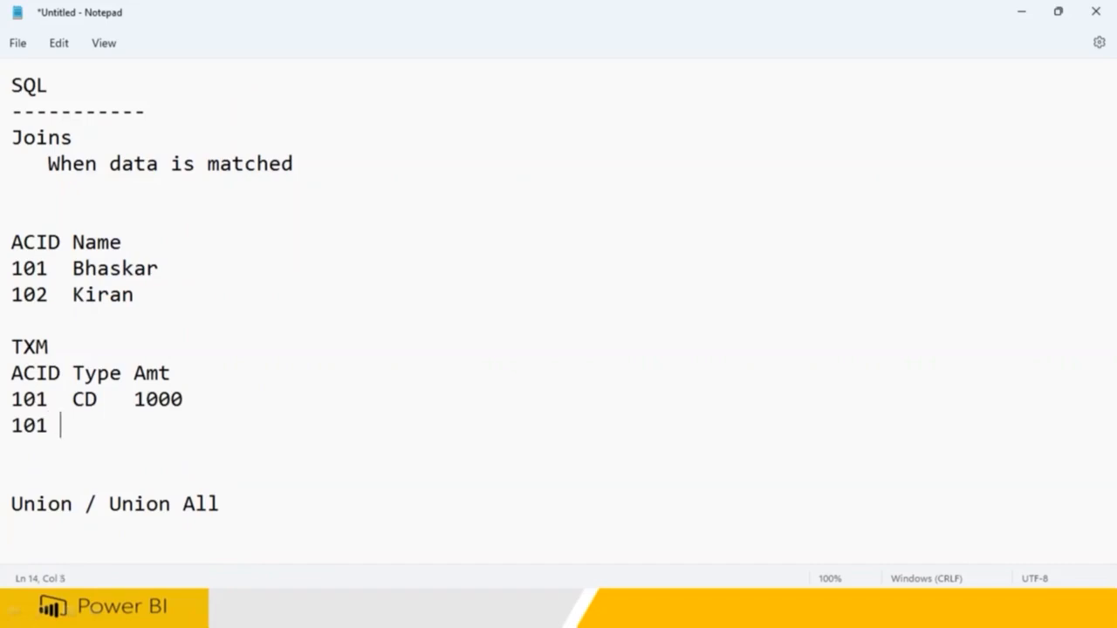
pyautogui.write('CW   5000')
pyautogui.press('BackSpace')
pyautogui.press('Return')
pyautogui.write('102  C')
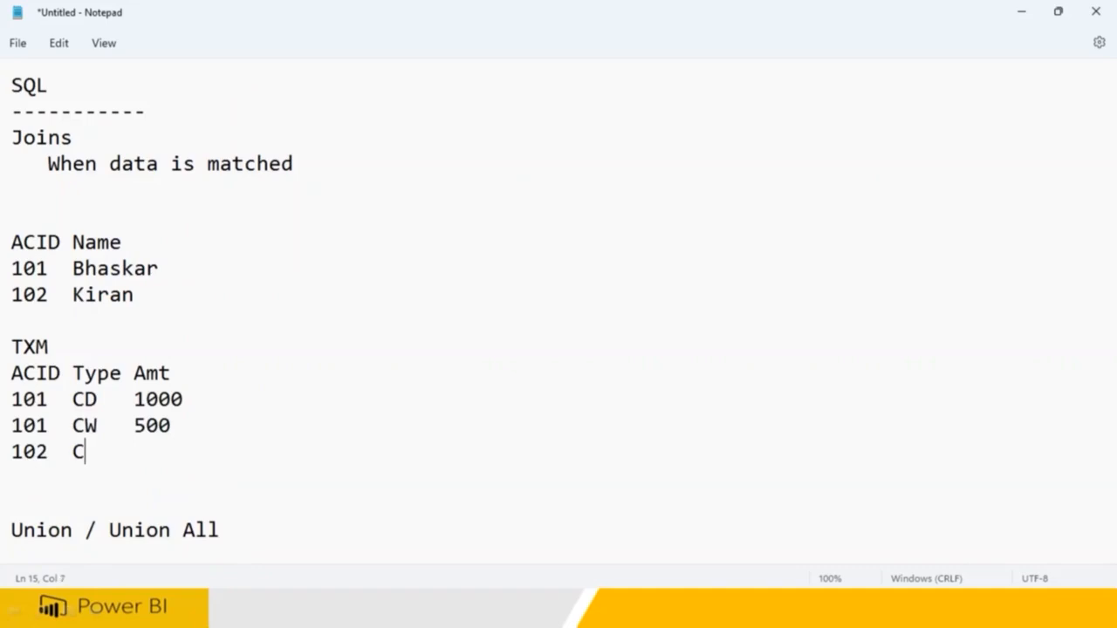
pyautogui.write('D   12000')
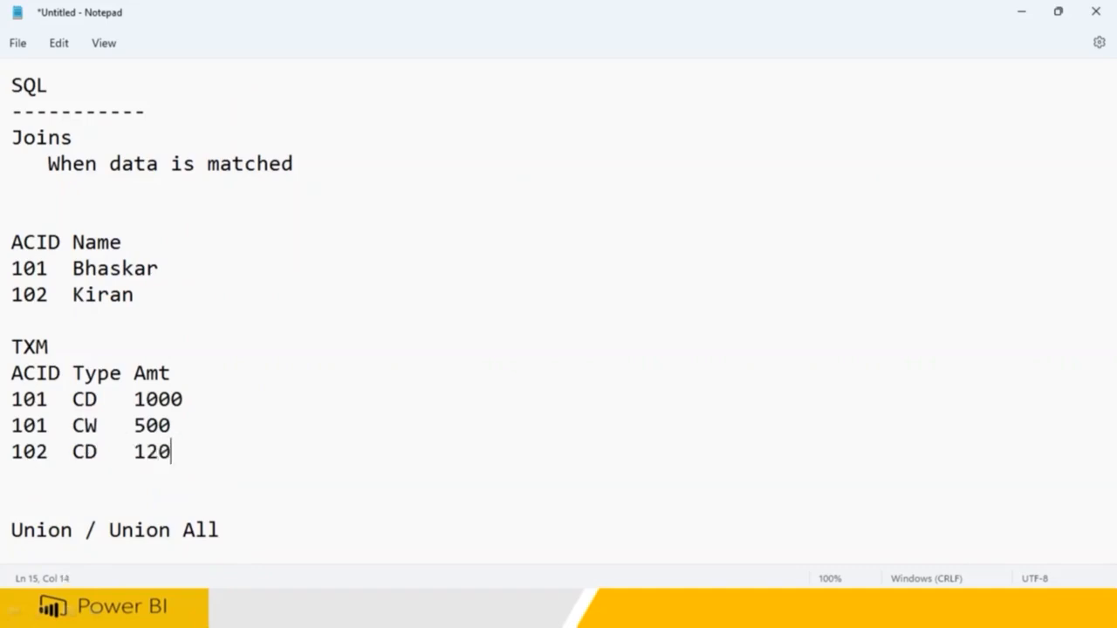
# - Compare the account IDs under ACID Name with those in the TXM records to find the matching rows
pyautogui.doubleClick(50, 270)
pyautogui.doubleClick(48, 399)
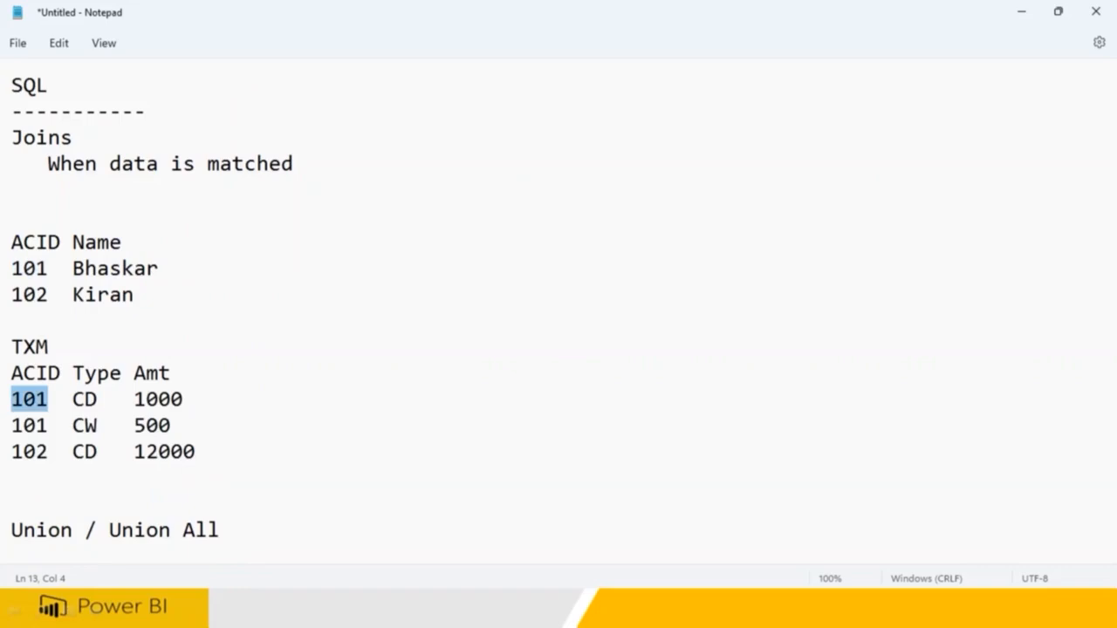
pyautogui.doubleClick(49, 295)
pyautogui.doubleClick(53, 450)
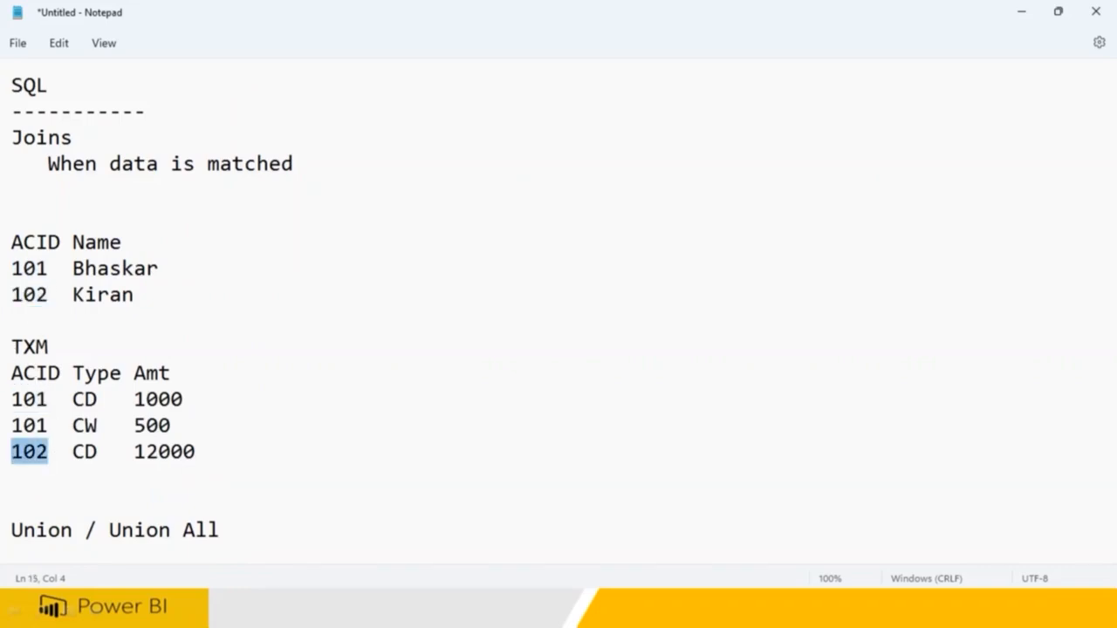
pyautogui.doubleClick(46, 268)
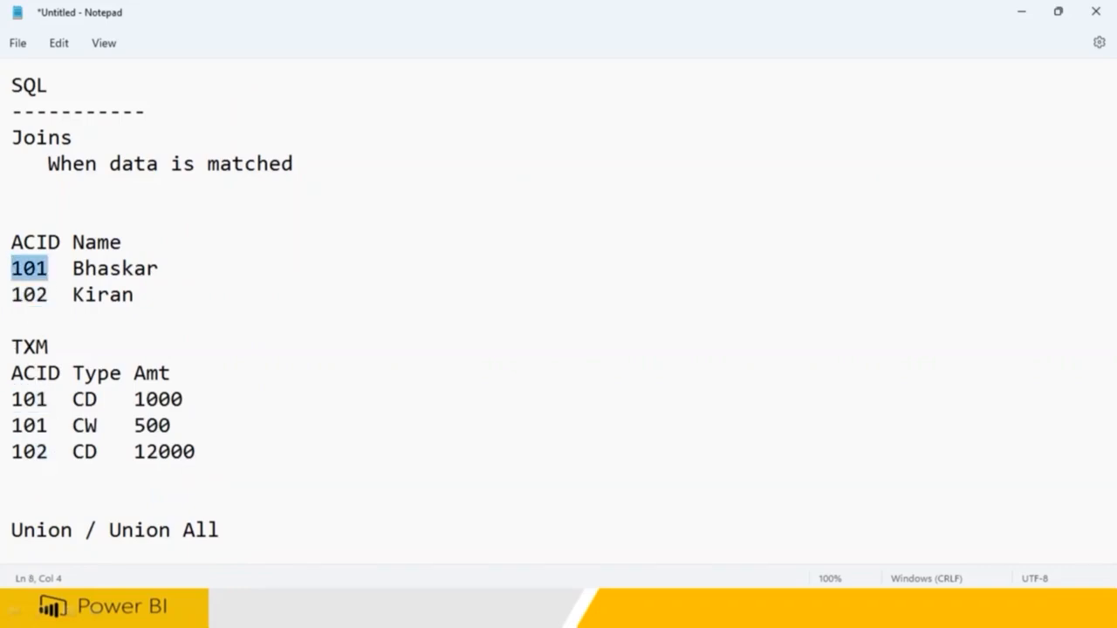
pyautogui.click(52, 299)
pyautogui.moveTo(212, 450); pyautogui.dragTo(12, 242)
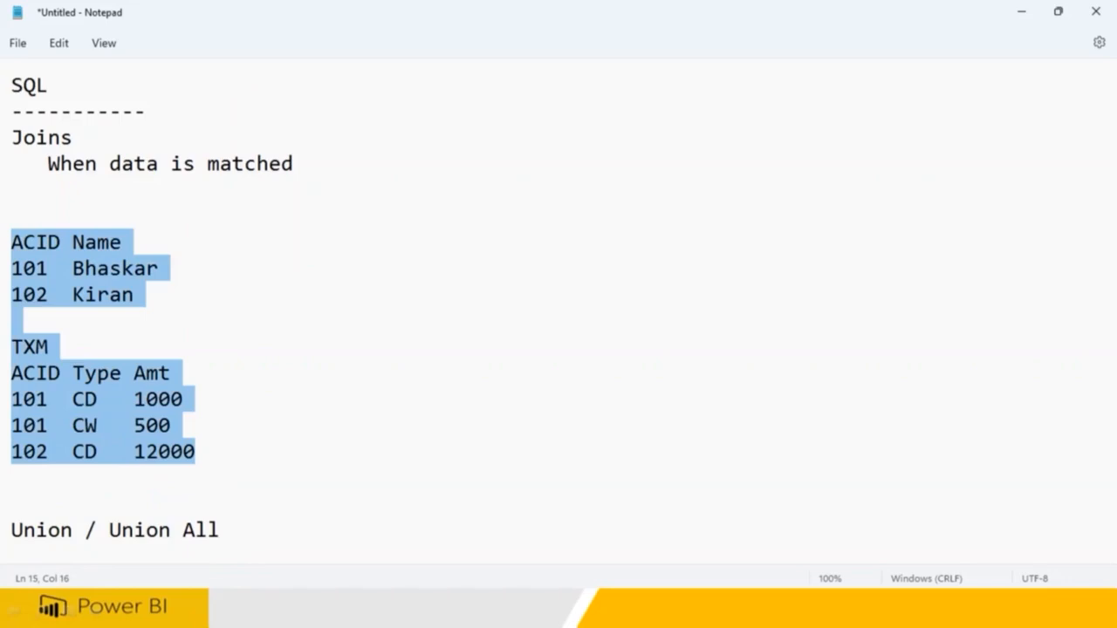
pyautogui.click(92, 341)
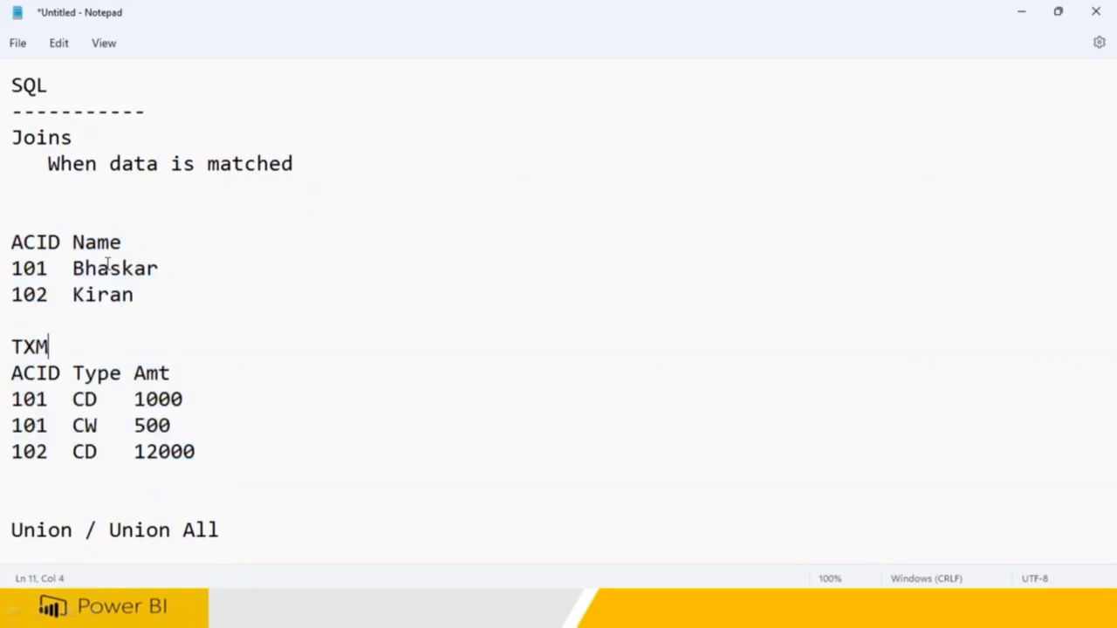
# - Title the ACID Name table Customer and correct the TXM table title to TXN
pyautogui.moveTo(123, 242); pyautogui.dragTo(9, 243)
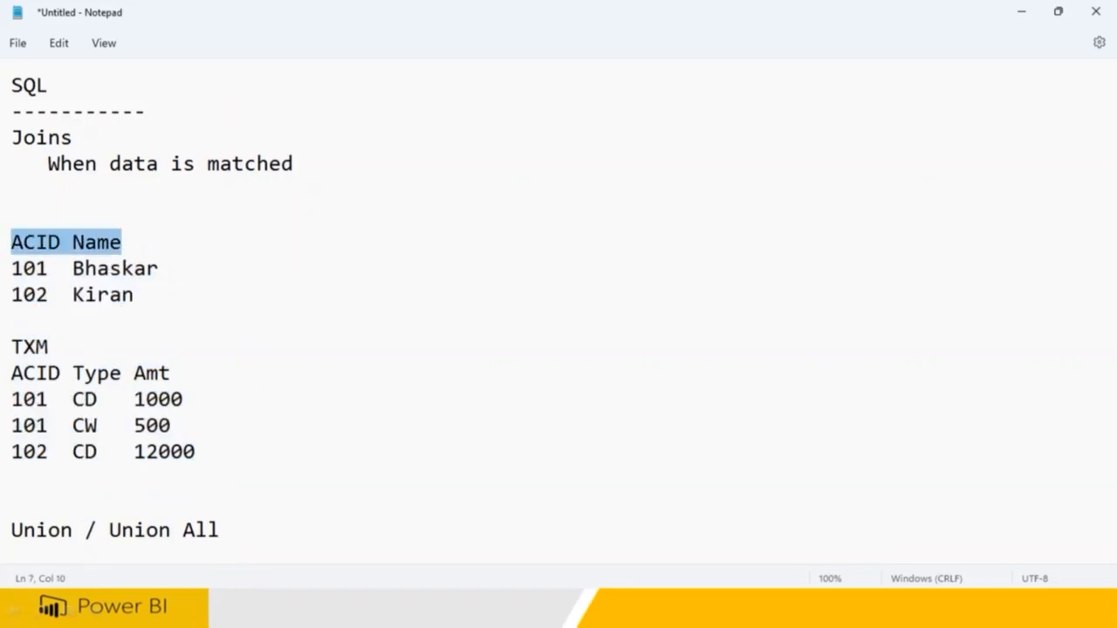
pyautogui.click(17, 217)
pyautogui.write('Customer')
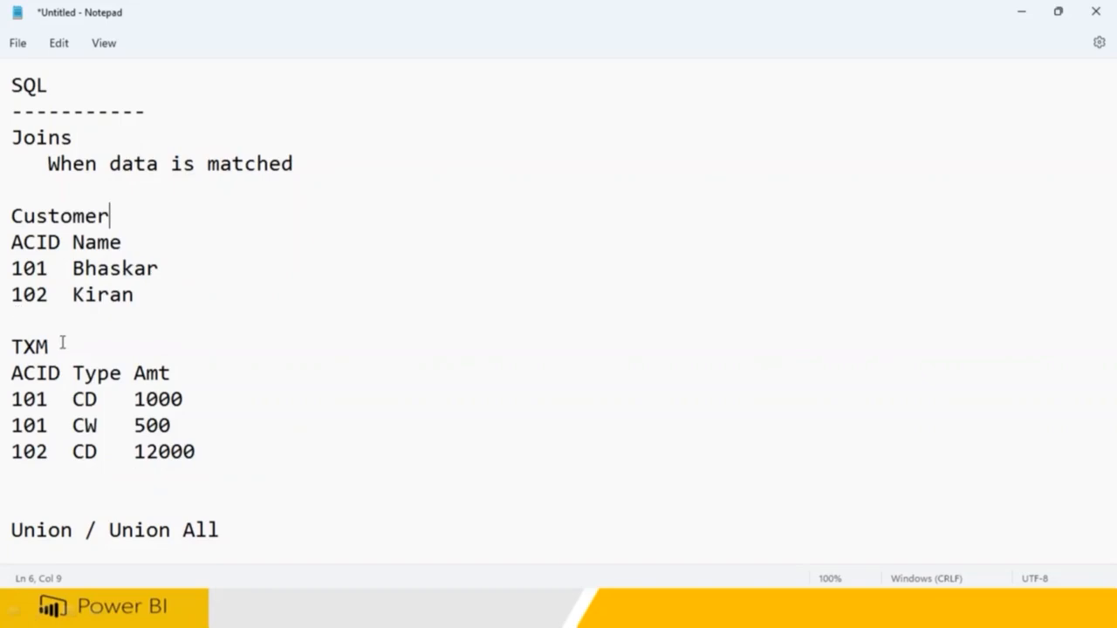
pyautogui.click(62, 342)
pyautogui.press('BackSpace')
pyautogui.write('n=')
pyautogui.press('BackSpace')
pyautogui.press('BackSpace')
pyautogui.write('N')
# - Compare the column headers of the Customer table with those of the TXN table
pyautogui.moveTo(146, 297); pyautogui.dragTo(122, 247)
pyautogui.click(85, 270)
pyautogui.moveTo(11, 347); pyautogui.dragTo(171, 375)
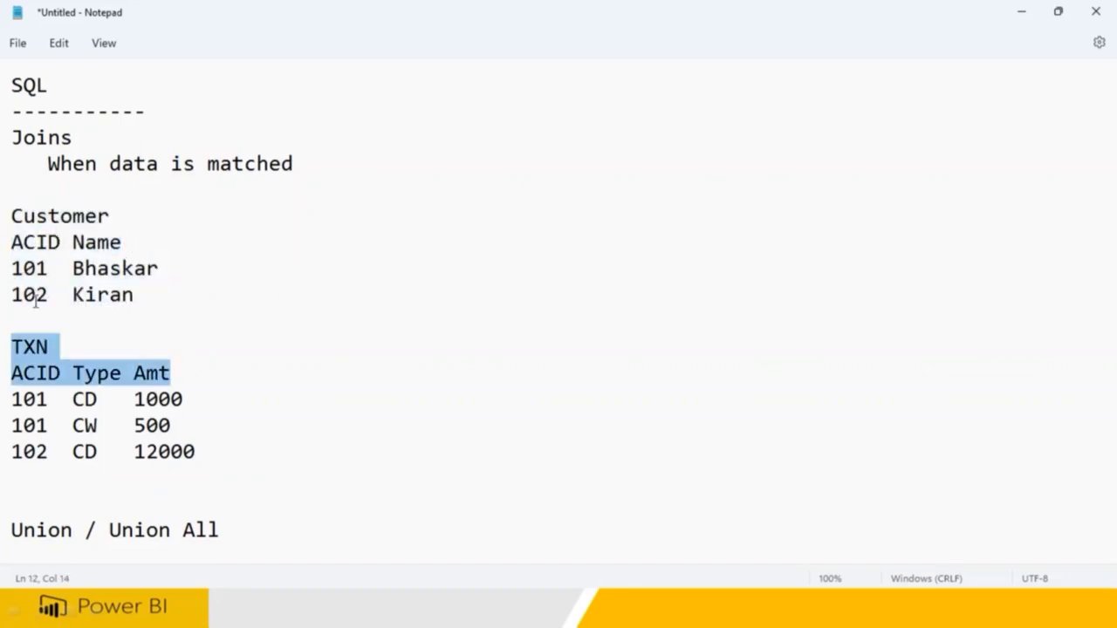
pyautogui.moveTo(128, 242); pyautogui.dragTo(11, 243)
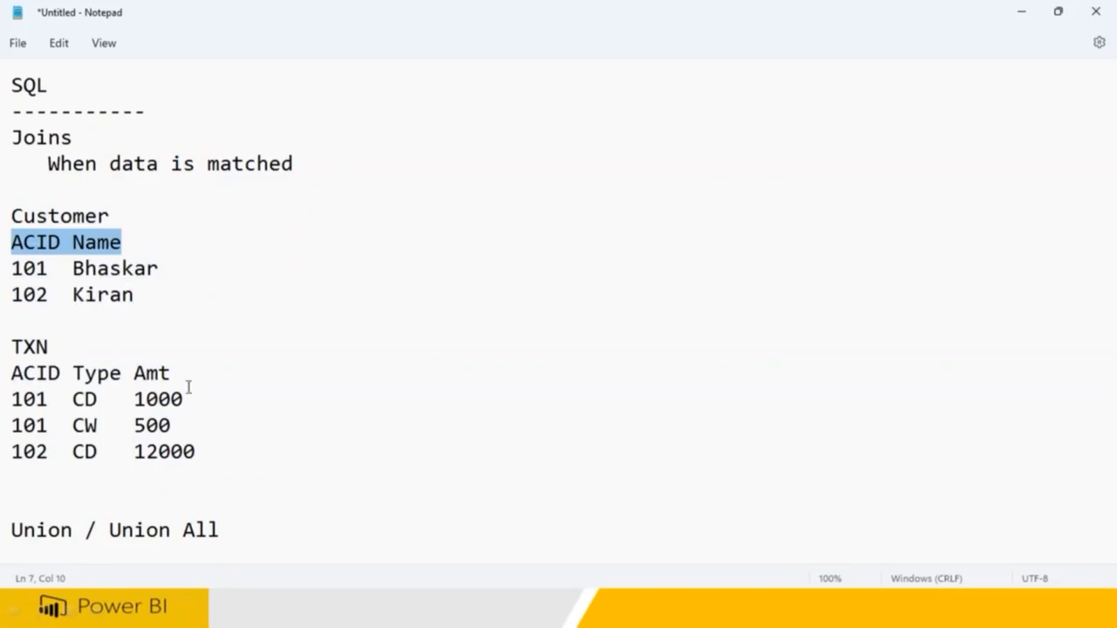
# - Examine the column structure of Sales_UK and Sales_US and how their rows stack in the combined Sales table
pyautogui.scroll(-4, 192, 393)
pyautogui.moveTo(12, 294); pyautogui.dragTo(23, 295)
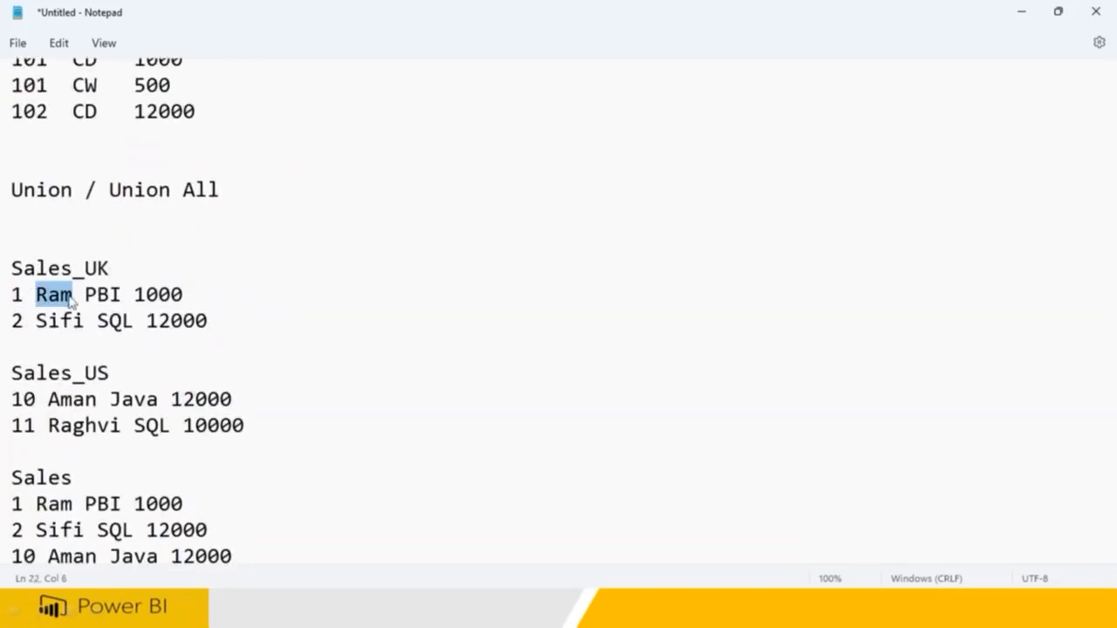
pyautogui.moveTo(74, 294); pyautogui.dragTo(133, 294)
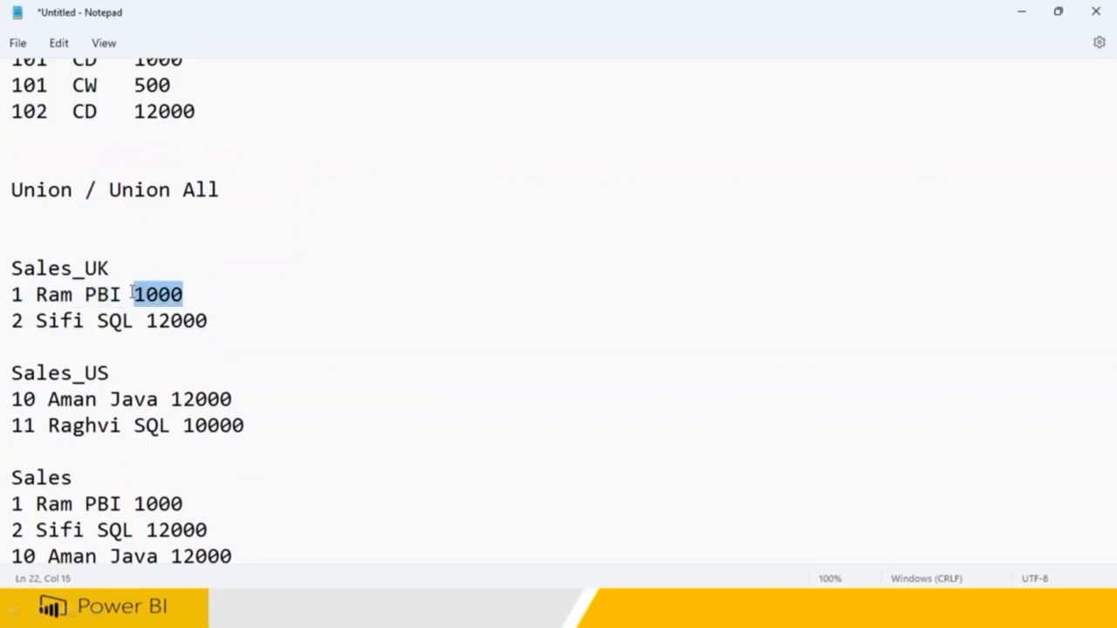
pyautogui.scroll(-1, 236, 524)
pyautogui.moveTo(245, 525); pyautogui.dragTo(11, 447)
pyautogui.moveTo(244, 368); pyautogui.dragTo(11, 342)
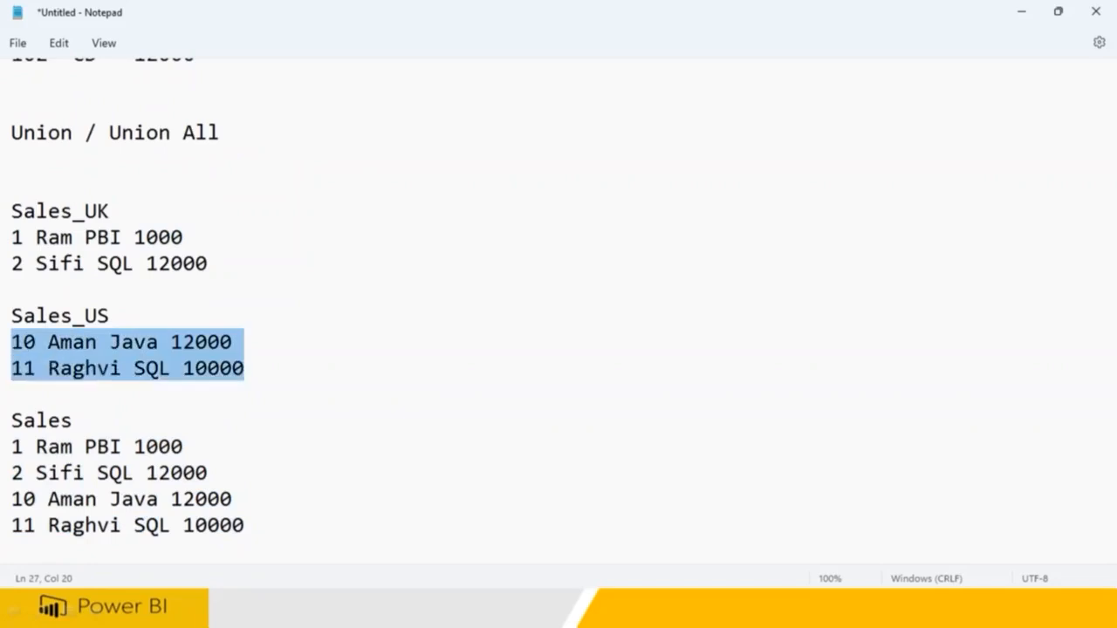
pyautogui.moveTo(183, 237); pyautogui.dragTo(11, 211)
pyautogui.moveTo(247, 278); pyautogui.dragTo(11, 211)
# - Review the Customer and TXN tables under Joins, matching the first customer's account ID to its transactions
pyautogui.scroll(3, 148, 418)
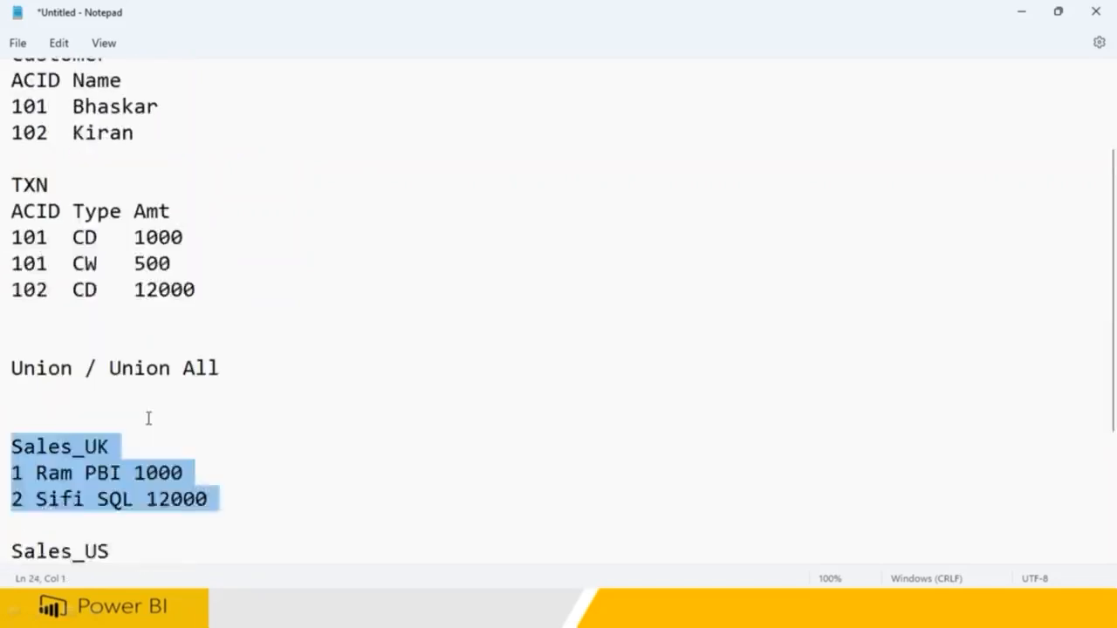
pyautogui.scroll(2, 148, 418)
pyautogui.moveTo(135, 294); pyautogui.dragTo(11, 215)
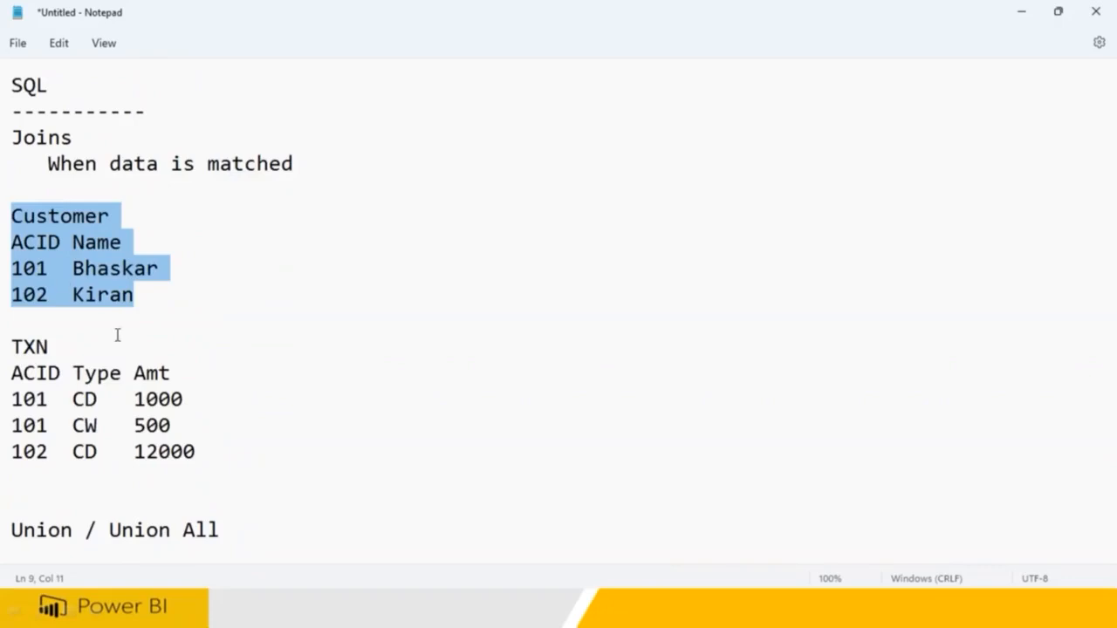
pyautogui.moveTo(124, 242); pyautogui.dragTo(11, 242)
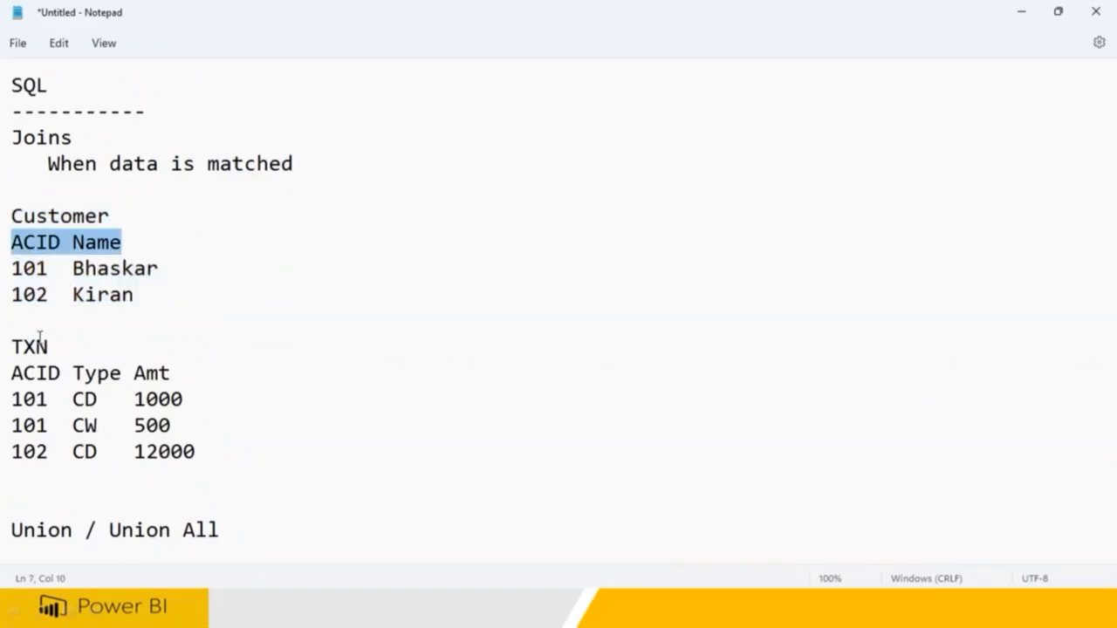
pyautogui.doubleClick(52, 268)
pyautogui.moveTo(31, 398); pyautogui.dragTo(12, 398)
pyautogui.moveTo(59, 271); pyautogui.dragTo(11, 268)
pyautogui.moveTo(194, 451); pyautogui.dragTo(78, 138)
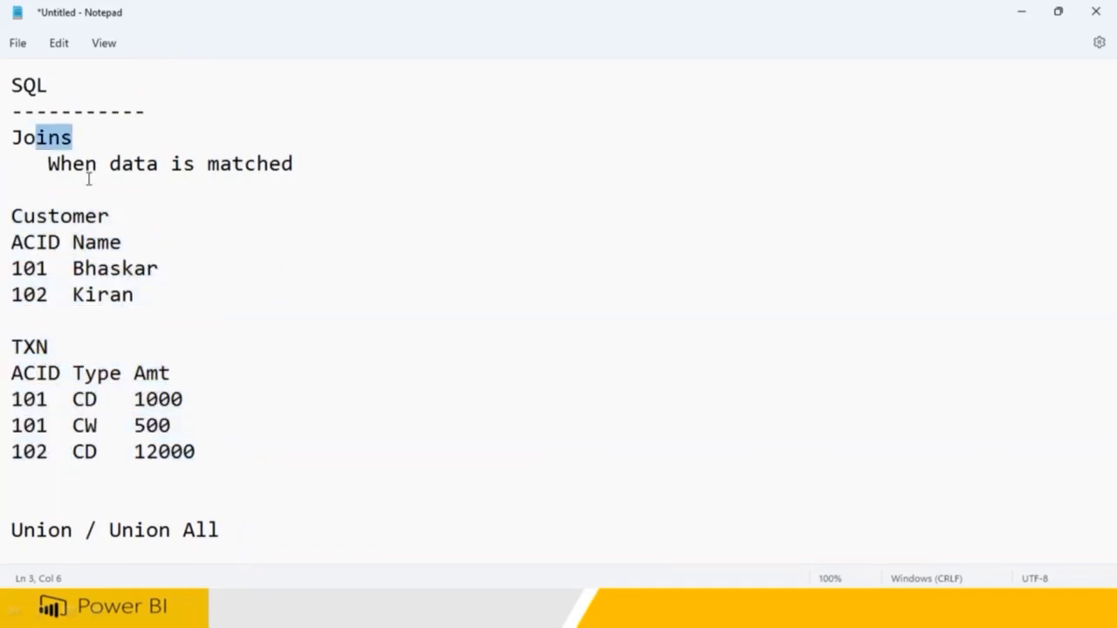
# - Compare the first Sales_UK record with the combined Sales rows, and contrast the union tables with the Joins tables
pyautogui.scroll(-4, 141, 375)
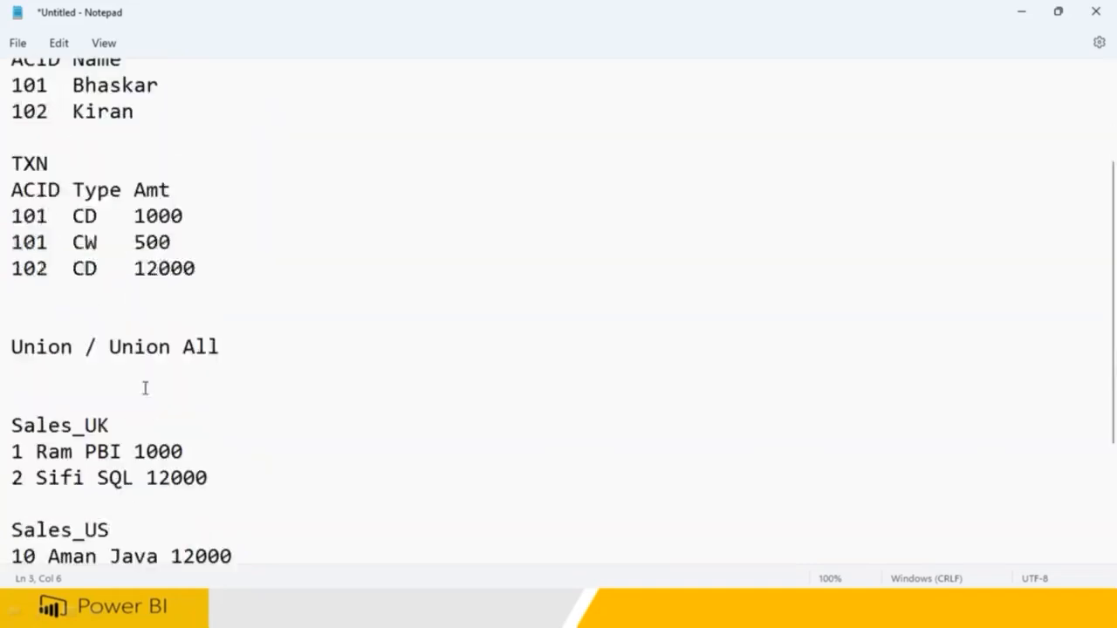
pyautogui.click(146, 267)
pyautogui.moveTo(194, 297); pyautogui.dragTo(8, 298)
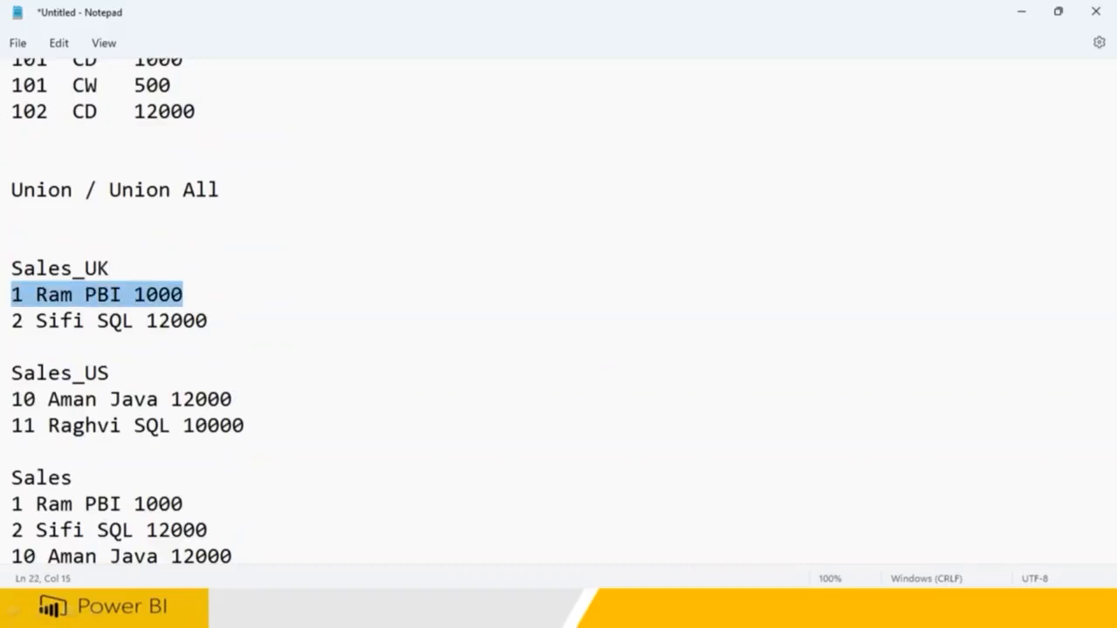
pyautogui.scroll(-1, 225, 439)
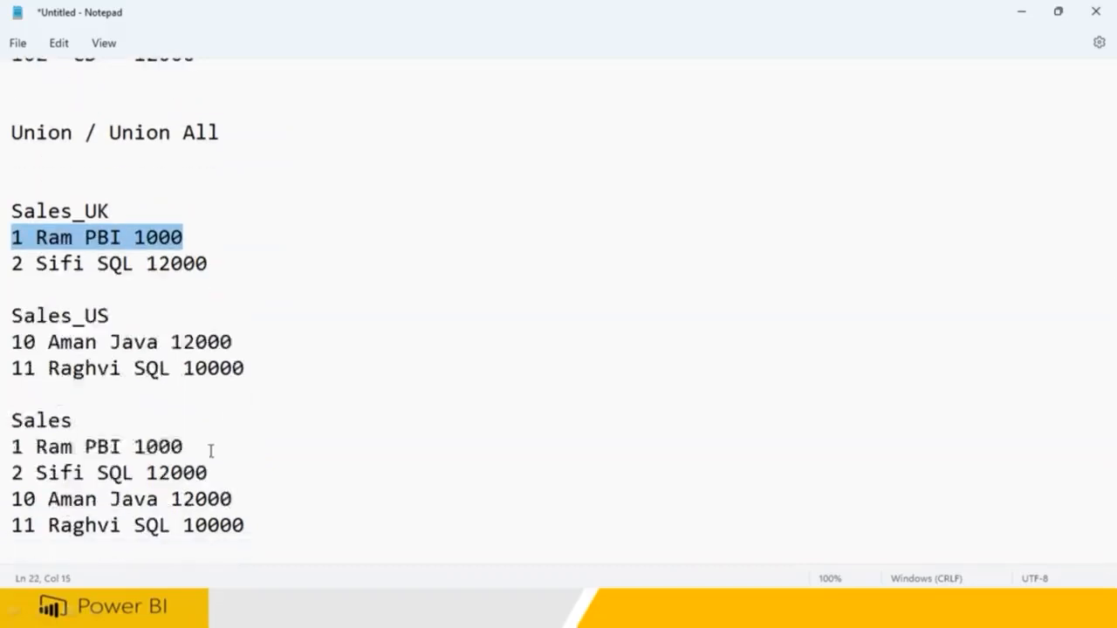
pyautogui.moveTo(212, 451); pyautogui.dragTo(10, 448)
pyautogui.moveTo(281, 530); pyautogui.dragTo(12, 449)
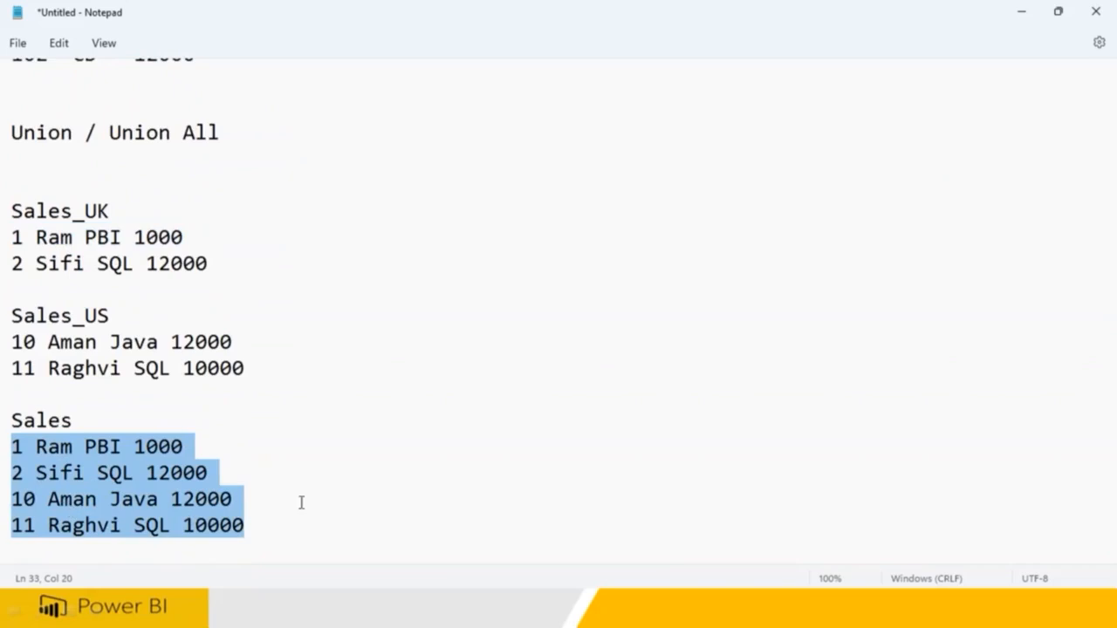
pyautogui.scroll(4, 329, 534)
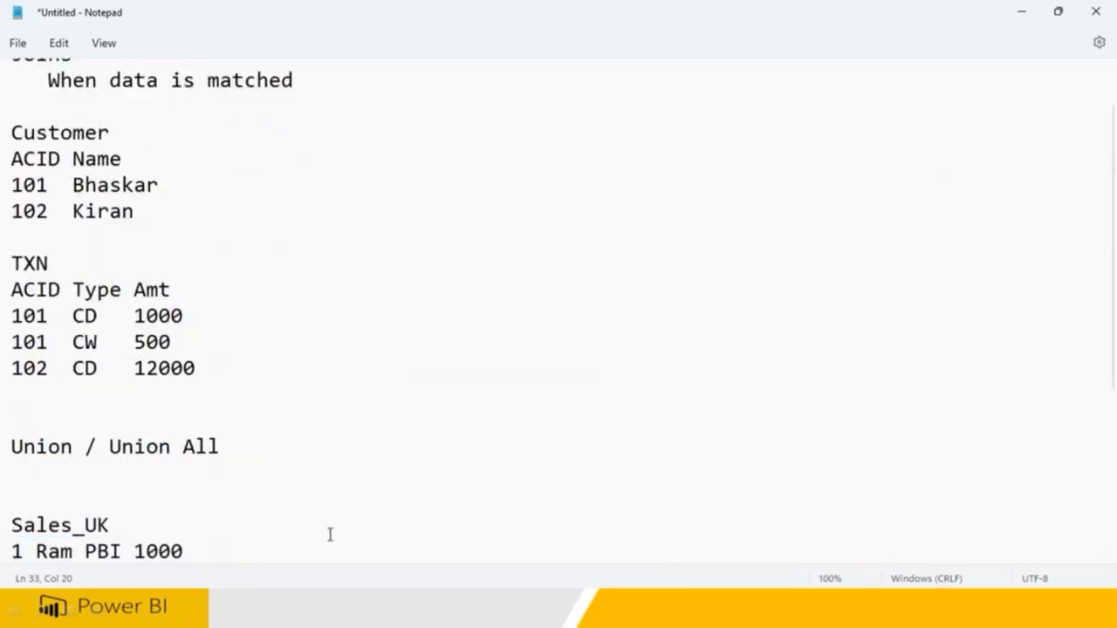
pyautogui.scroll(1, 330, 534)
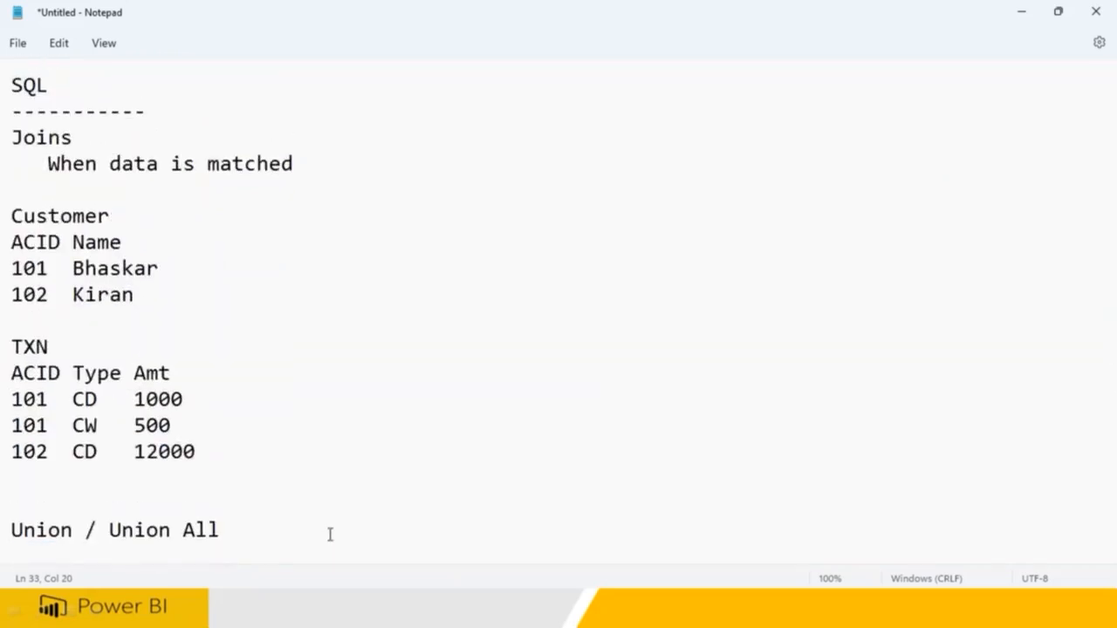
# - Add a long run of blank lines after the last record of the combined Sales table
pyautogui.scroll(-5, 330, 534)
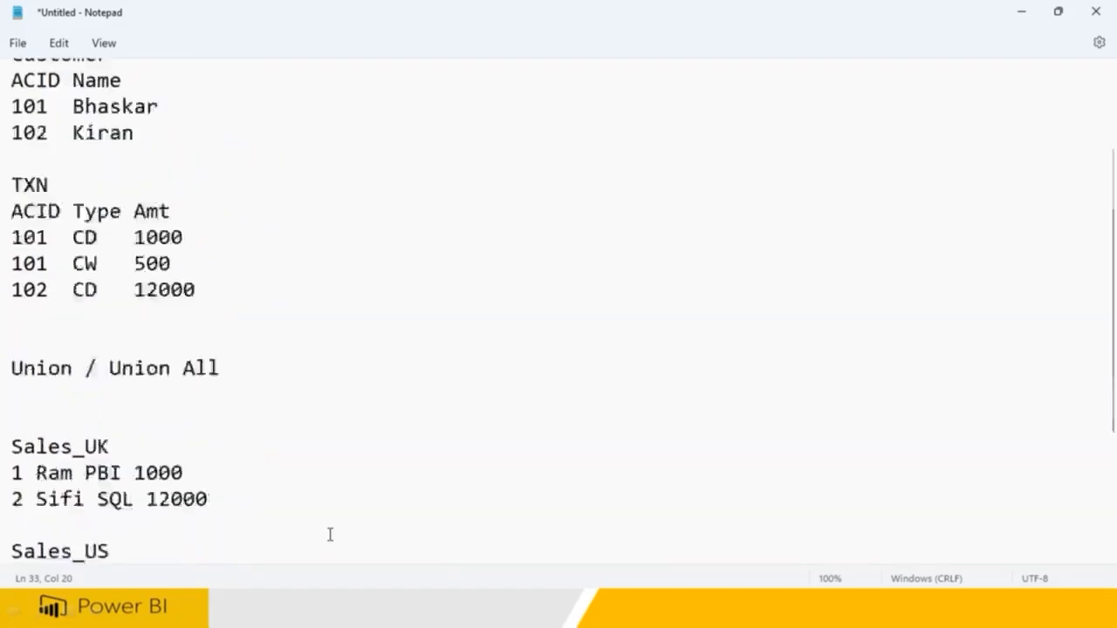
pyautogui.click(330, 534)
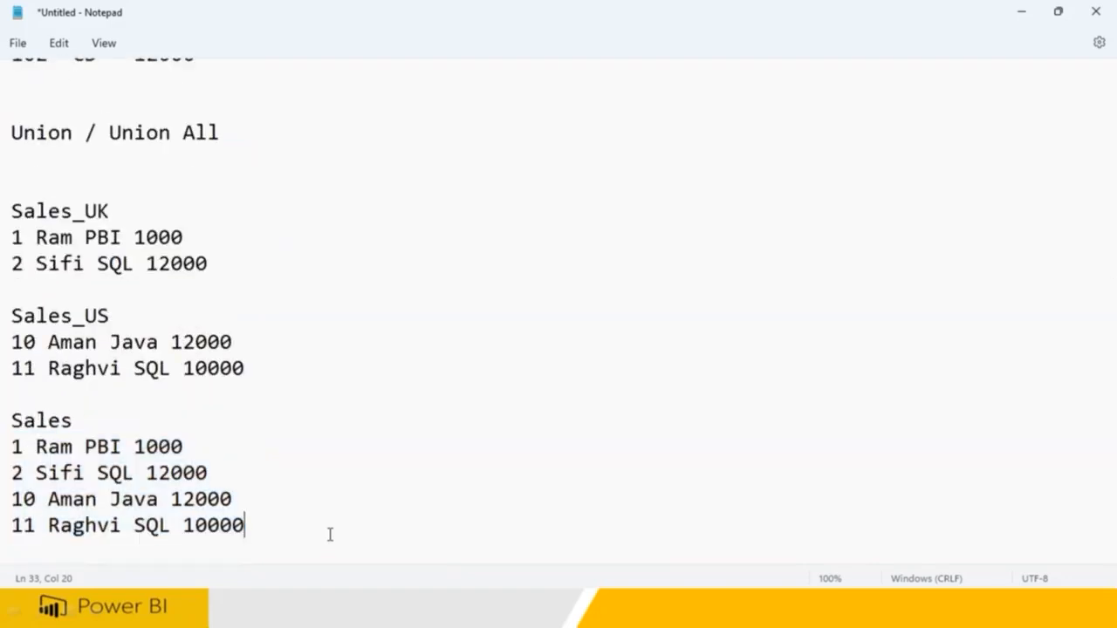
pyautogui.press('Return')
pyautogui.press('Return')
pyautogui.press('Return')
pyautogui.press('Return')
pyautogui.press('Return')
pyautogui.press('Return')
pyautogui.press('Return')
pyautogui.press('Return')
pyautogui.press('Return')
pyautogui.press('Return')
pyautogui.press('Return')
pyautogui.press('Return')
pyautogui.press('Return')
pyautogui.press('Return')
pyautogui.press('Return')
pyautogui.press('Return')
pyautogui.press('Return')
pyautogui.press('Return')
pyautogui.press('Return')
pyautogui.press('Return')
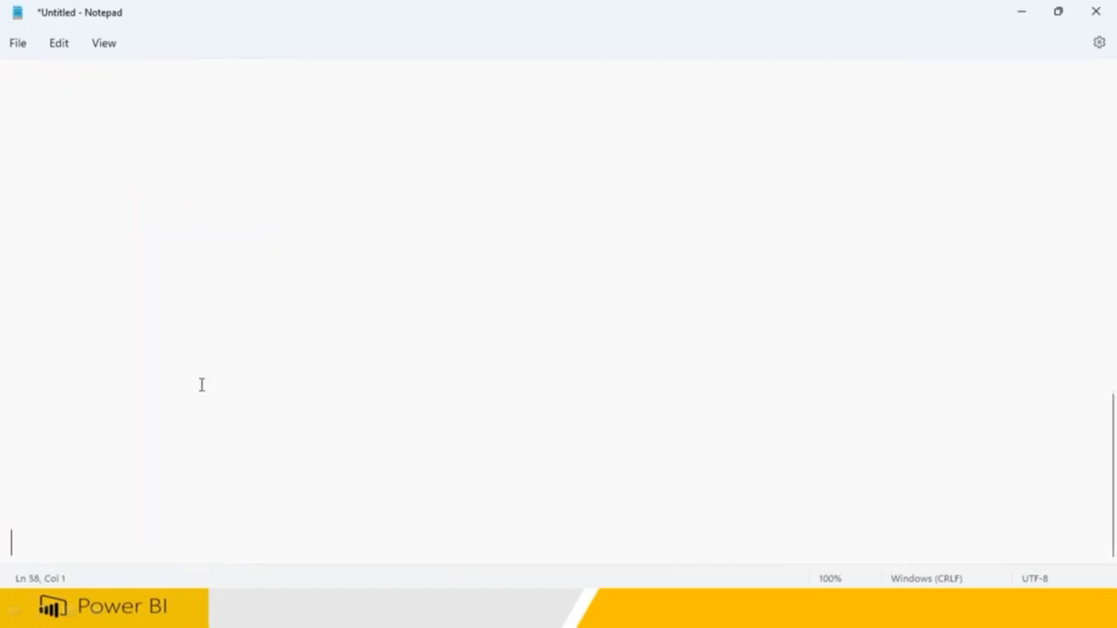
# - Add the heading "Union Vs Union All" in the blank area below the Sales table, underlined with a row of dashes
pyautogui.click(67, 117)
pyautogui.write('Unio')
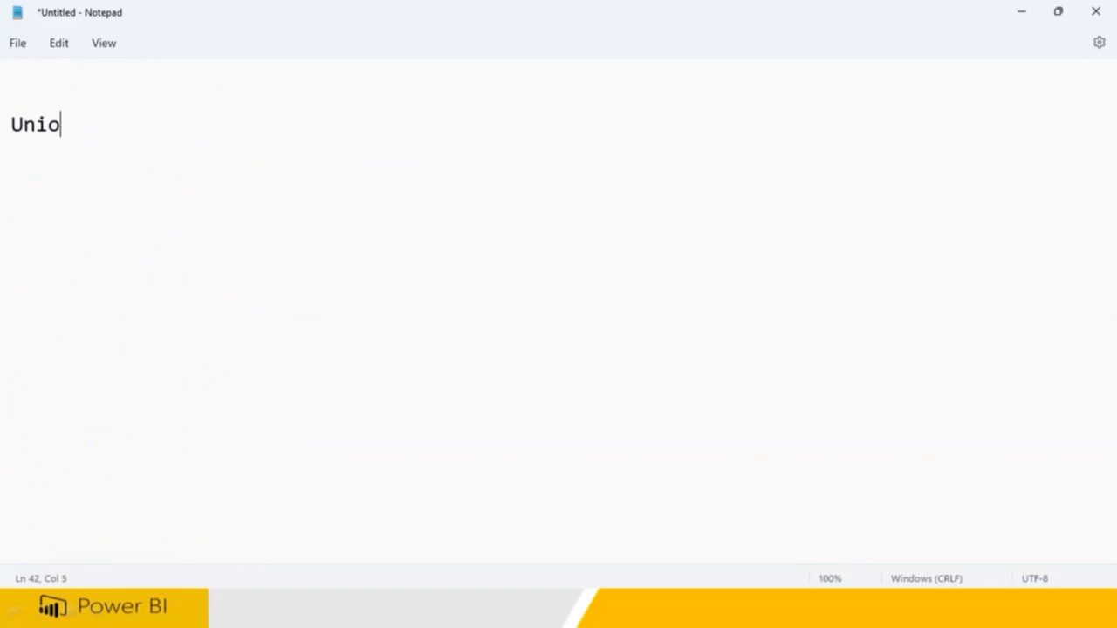
pyautogui.write('n Vs Un')
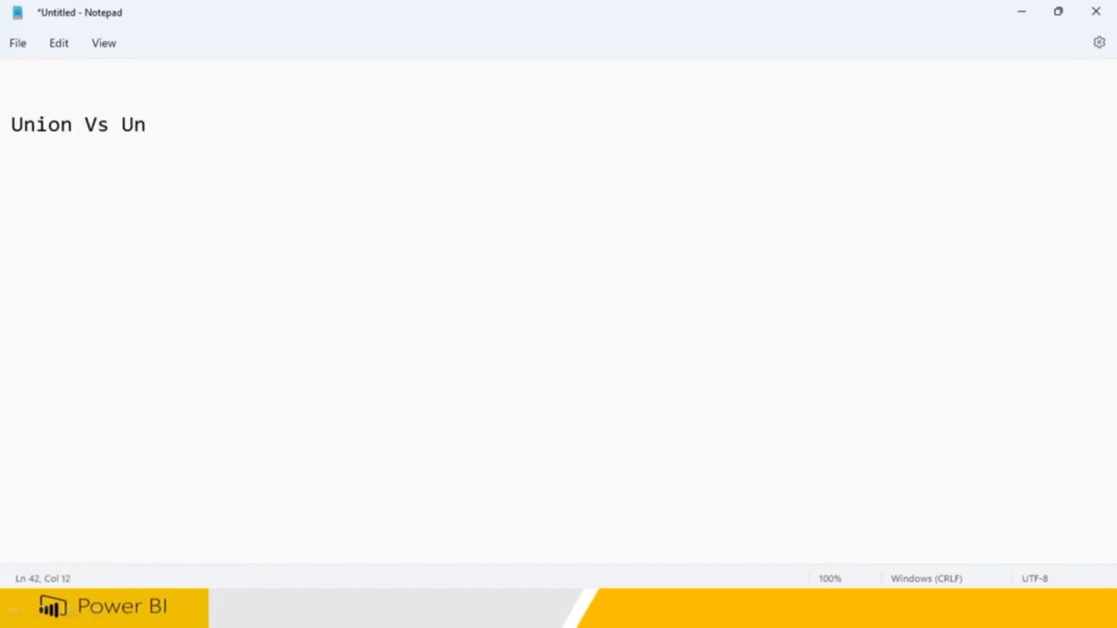
pyautogui.write('ion All')
pyautogui.press('Return')
pyautogui.write('-----------------------')
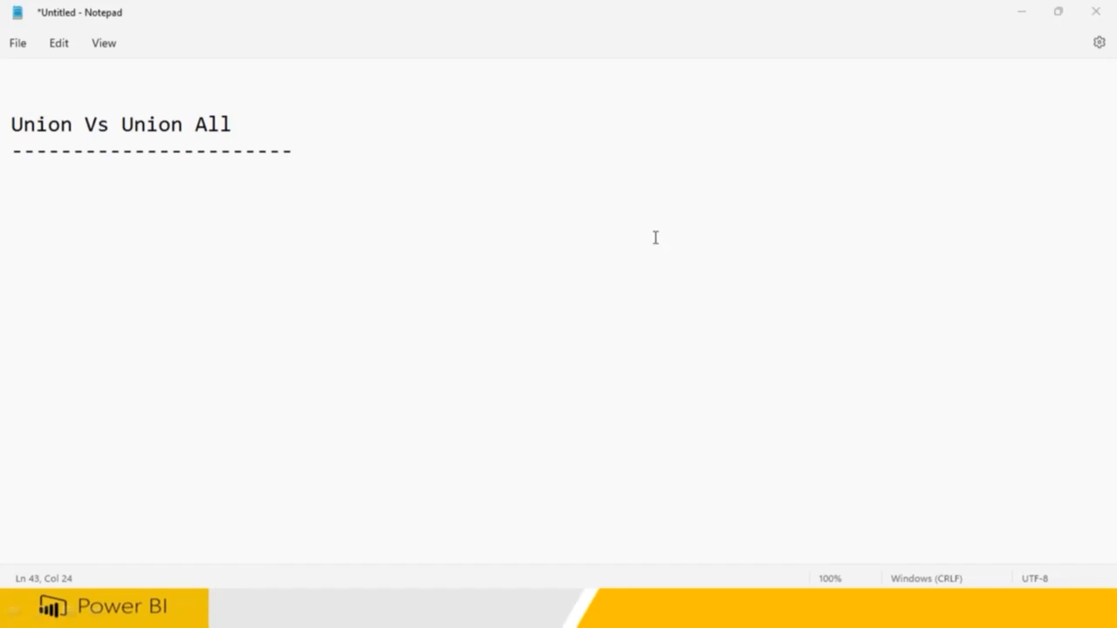
# - Review the Sales_UK and Sales_US table names and the combined Sales table under Union / Union All
pyautogui.scroll(9, 498, 332)
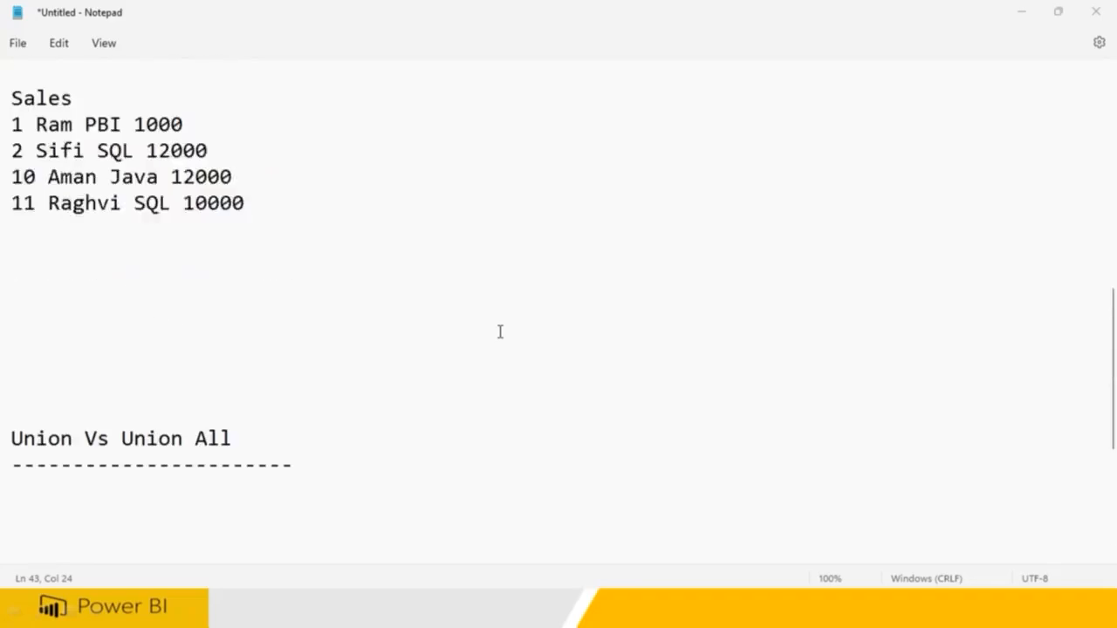
pyautogui.moveTo(16, 257); pyautogui.dragTo(80, 292)
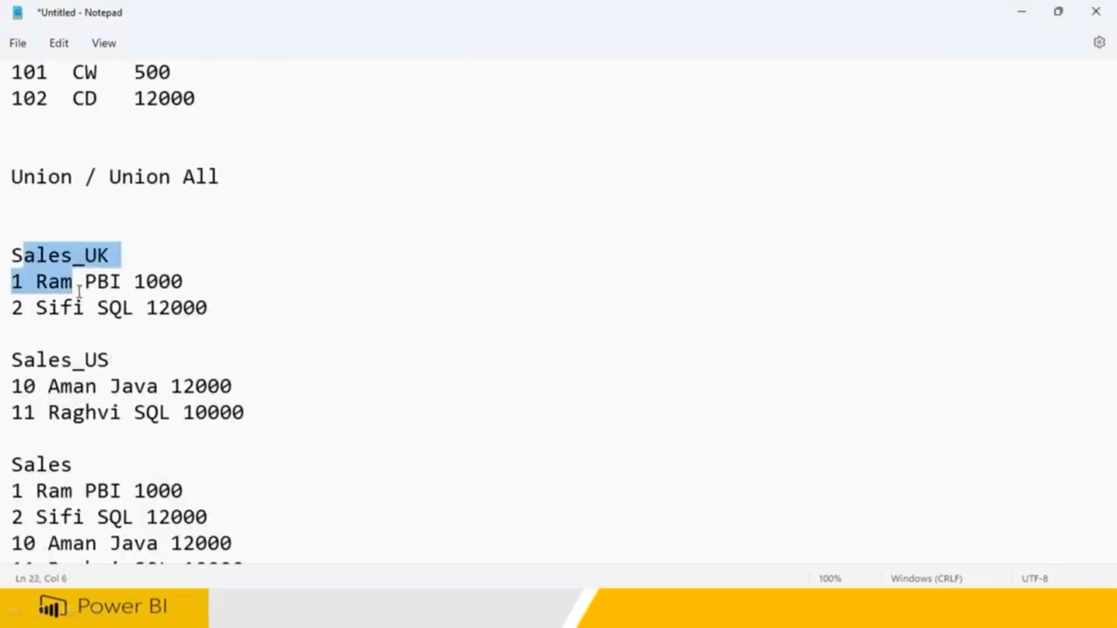
pyautogui.click(98, 322)
pyautogui.doubleClick(103, 255)
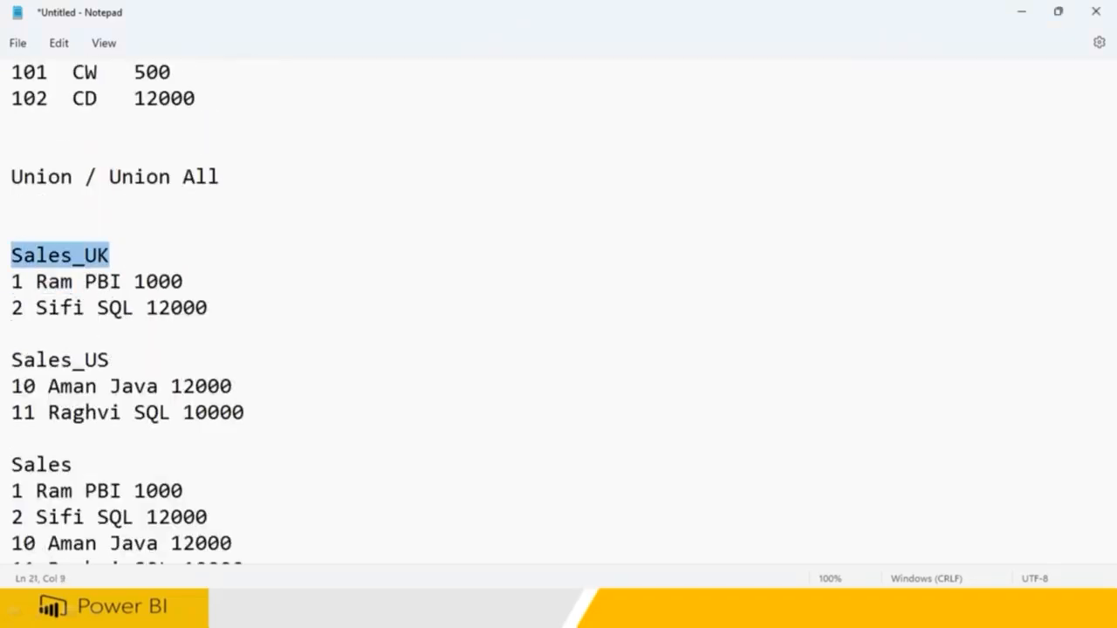
pyautogui.moveTo(127, 360); pyautogui.dragTo(10, 360)
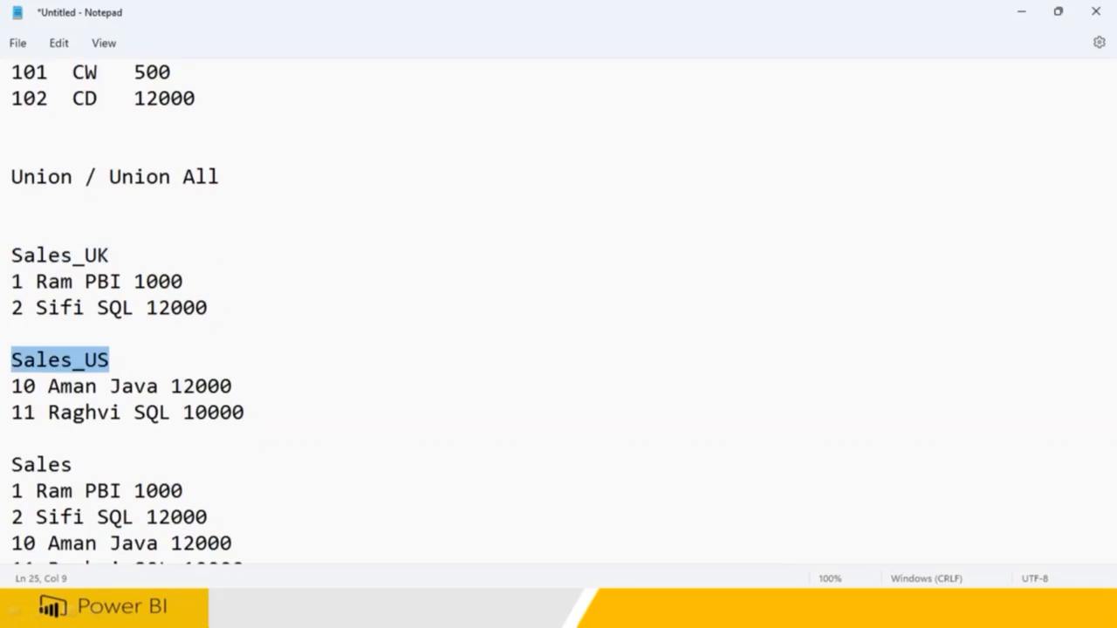
pyautogui.scroll(-2, 56, 412)
pyautogui.moveTo(87, 309); pyautogui.dragTo(11, 307)
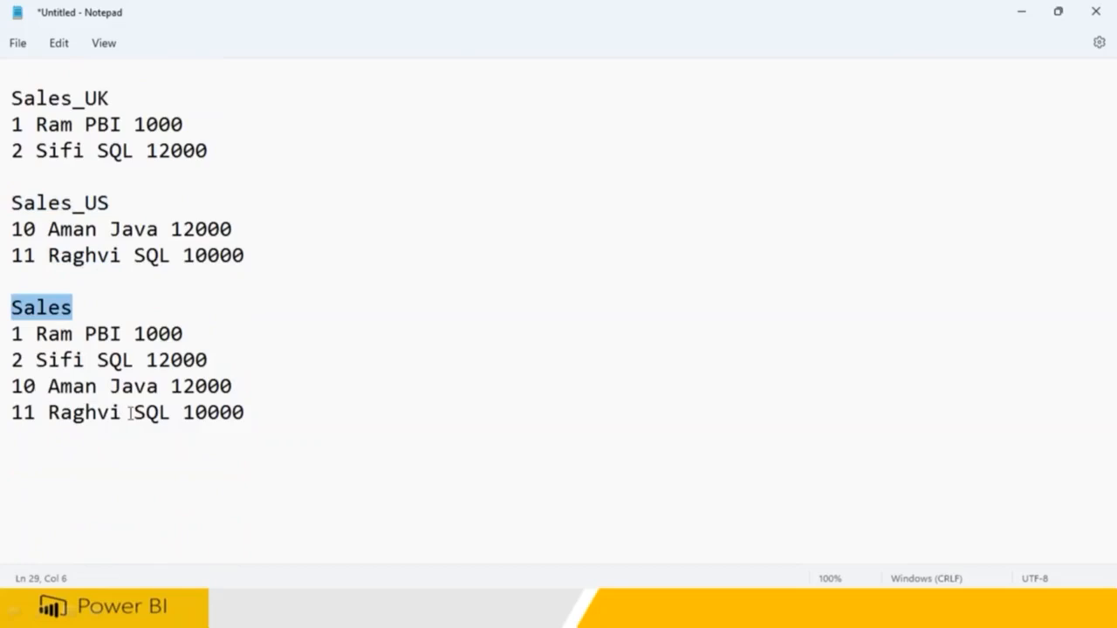
# - Start a new line below the dashed underline of the "Union Vs Union All" heading
pyautogui.scroll(-6, 133, 415)
pyautogui.click(317, 214)
pyautogui.press('Return')
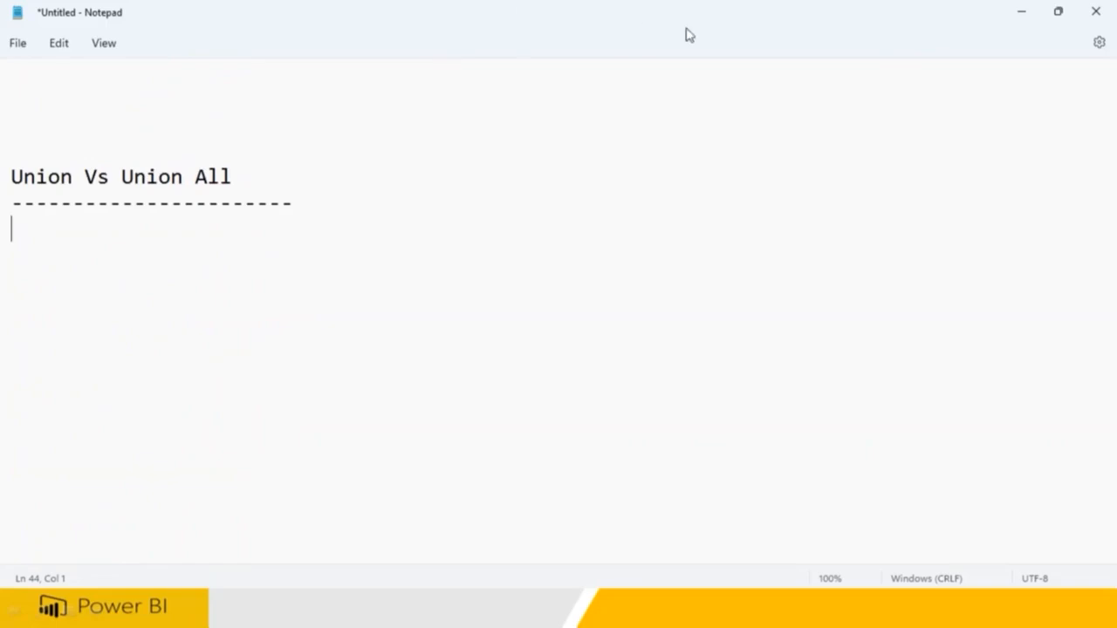
# - Draw two ovals over the notes, one containing 1, 2, 3 labelled A and one containing 3, 4, 5 labelled B
pyautogui.moveTo(323, 234); pyautogui.dragTo(297, 268)
pyautogui.moveTo(287, 326)
pyautogui.mouseDown()
pyautogui.moveTo(391, 374)
pyautogui.moveTo(323, 226)
pyautogui.moveTo(328, 286)
pyautogui.moveTo(353, 332)
pyautogui.moveTo(314, 392)
pyautogui.mouseUp()
pyautogui.moveTo(481, 214)
pyautogui.mouseDown()
pyautogui.moveTo(448, 413)
pyautogui.moveTo(554, 305)
pyautogui.moveTo(480, 209)
pyautogui.moveTo(468, 214)
pyautogui.mouseUp()
pyautogui.moveTo(482, 253)
pyautogui.mouseDown()
pyautogui.moveTo(474, 294)
pyautogui.moveTo(506, 335)
pyautogui.moveTo(491, 361)
pyautogui.moveTo(492, 403)
pyautogui.moveTo(513, 364)
pyautogui.mouseUp()
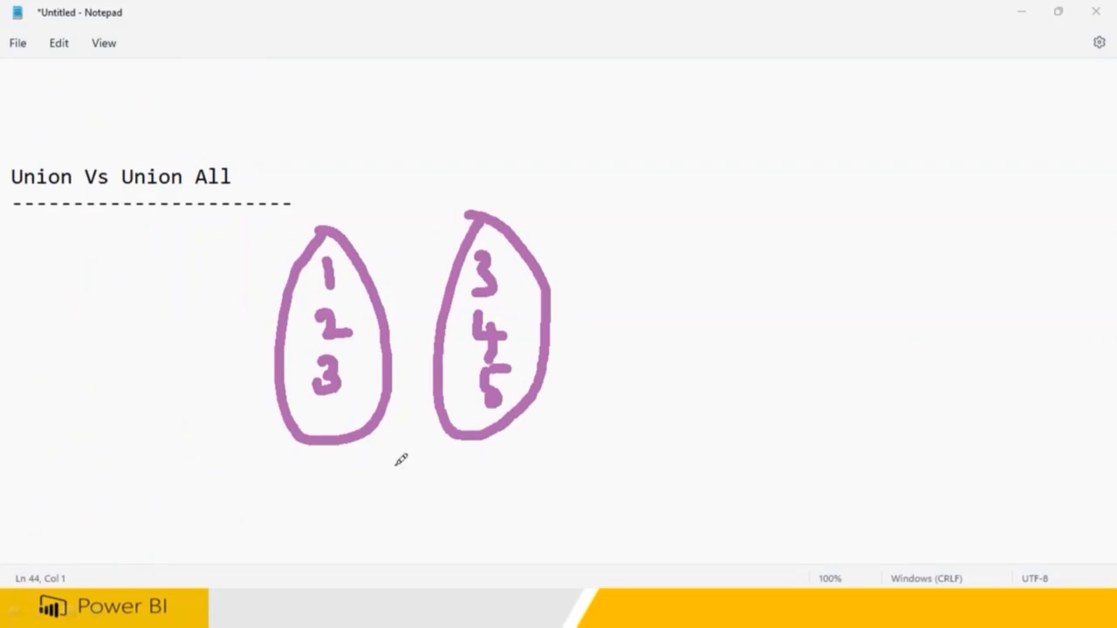
pyautogui.moveTo(362, 502)
pyautogui.mouseDown()
pyautogui.moveTo(392, 471)
pyautogui.moveTo(456, 499)
pyautogui.mouseUp()
pyautogui.moveTo(457, 459); pyautogui.dragTo(461, 499)
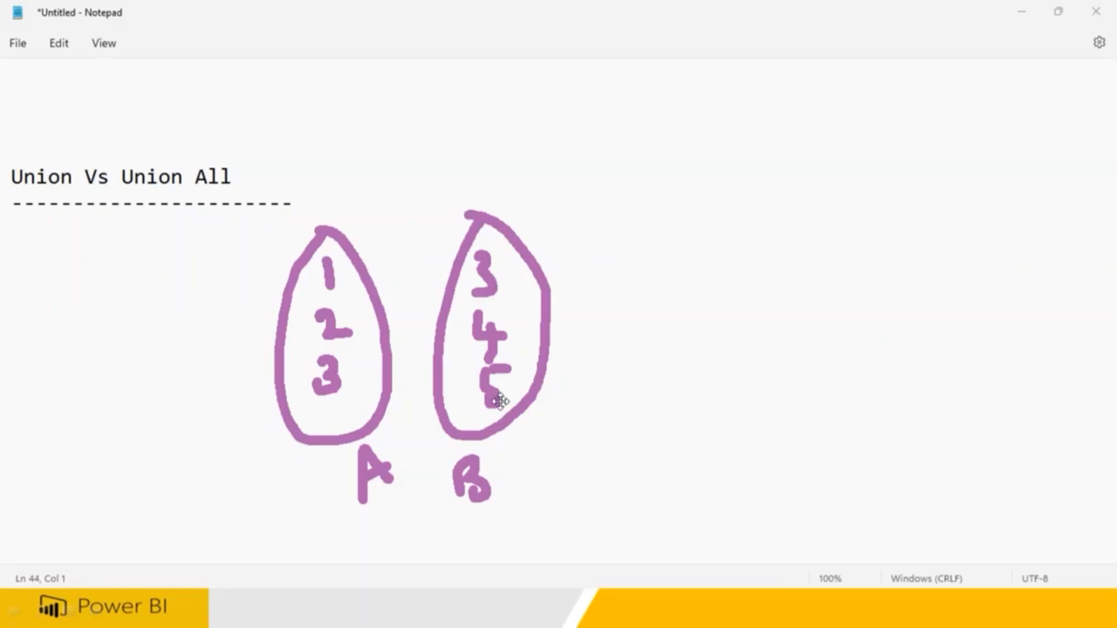
# - Underline "Union All" in the heading with the pen and add a short stroke above each oval
pyautogui.moveTo(116, 193); pyautogui.dragTo(237, 192)
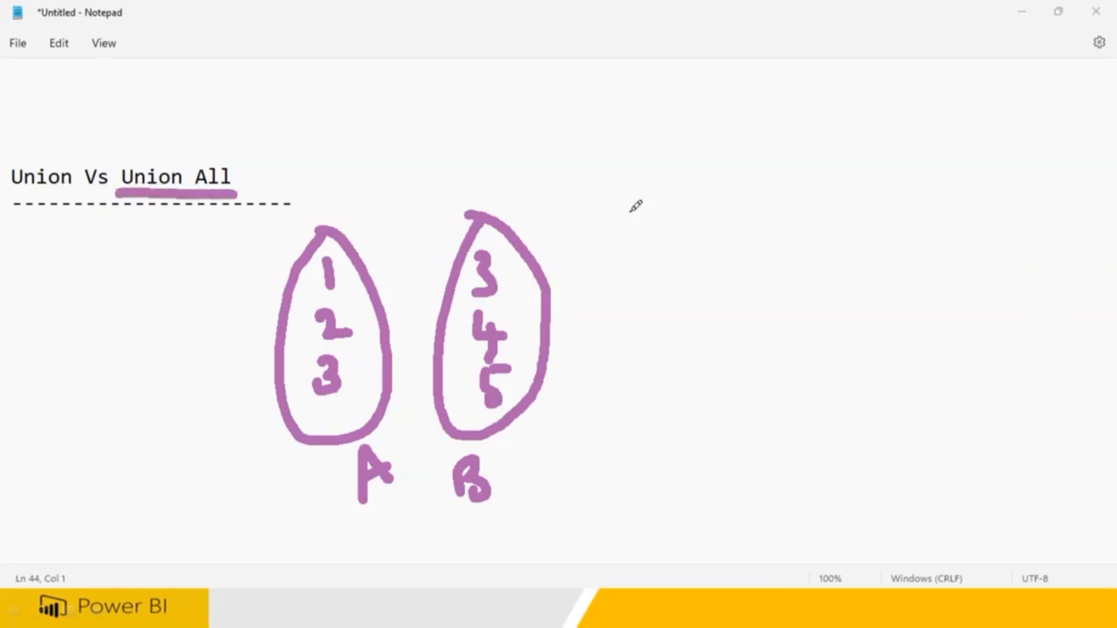
pyautogui.moveTo(344, 226); pyautogui.dragTo(387, 170)
pyautogui.moveTo(451, 208); pyautogui.dragTo(464, 183)
# - Handwrite an underlined UNION ALL heading beside the ovals, with the circled values 1, 2, 3, 3, 4, 5 below it
pyautogui.moveTo(633, 124)
pyautogui.mouseDown()
pyautogui.moveTo(649, 153)
pyautogui.moveTo(673, 123)
pyautogui.moveTo(729, 153)
pyautogui.mouseUp()
pyautogui.moveTo(739, 108)
pyautogui.mouseDown()
pyautogui.moveTo(756, 137)
pyautogui.moveTo(769, 110)
pyautogui.moveTo(743, 158)
pyautogui.mouseUp()
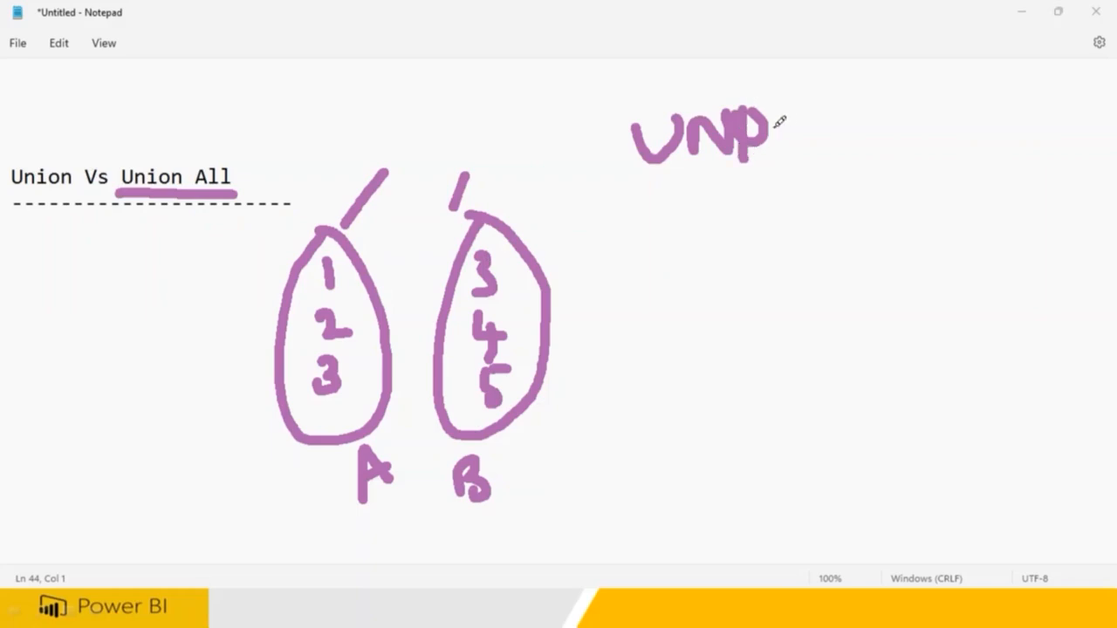
pyautogui.moveTo(781, 110)
pyautogui.mouseDown()
pyautogui.moveTo(830, 140)
pyautogui.moveTo(838, 115)
pyautogui.moveTo(916, 45)
pyautogui.mouseUp()
pyautogui.moveTo(856, 158); pyautogui.dragTo(898, 140)
pyautogui.moveTo(914, 103)
pyautogui.mouseDown()
pyautogui.moveTo(930, 135)
pyautogui.moveTo(954, 132)
pyautogui.mouseUp()
pyautogui.moveTo(1004, 166); pyautogui.dragTo(638, 179)
pyautogui.moveTo(740, 209); pyautogui.dragTo(743, 236)
pyautogui.moveTo(740, 257)
pyautogui.mouseDown()
pyautogui.moveTo(756, 252)
pyautogui.moveTo(788, 291)
pyautogui.moveTo(805, 451)
pyautogui.moveTo(817, 488)
pyautogui.moveTo(845, 491)
pyautogui.mouseUp()
pyautogui.moveTo(801, 188)
pyautogui.mouseDown()
pyautogui.moveTo(742, 187)
pyautogui.moveTo(737, 512)
pyautogui.moveTo(900, 427)
pyautogui.moveTo(814, 204)
pyautogui.moveTo(738, 185)
pyautogui.mouseUp()
# - Handwrite an underlined UNION heading with the values 1, 2, 3, 3, 4, 5 below it, crossing out the duplicate 3
pyautogui.moveTo(920, 242)
pyautogui.mouseDown()
pyautogui.moveTo(936, 231)
pyautogui.moveTo(961, 255)
pyautogui.moveTo(968, 232)
pyautogui.moveTo(1057, 235)
pyautogui.moveTo(1043, 209)
pyautogui.mouseUp()
pyautogui.click(978, 232)
pyautogui.moveTo(921, 285); pyautogui.dragTo(1058, 260)
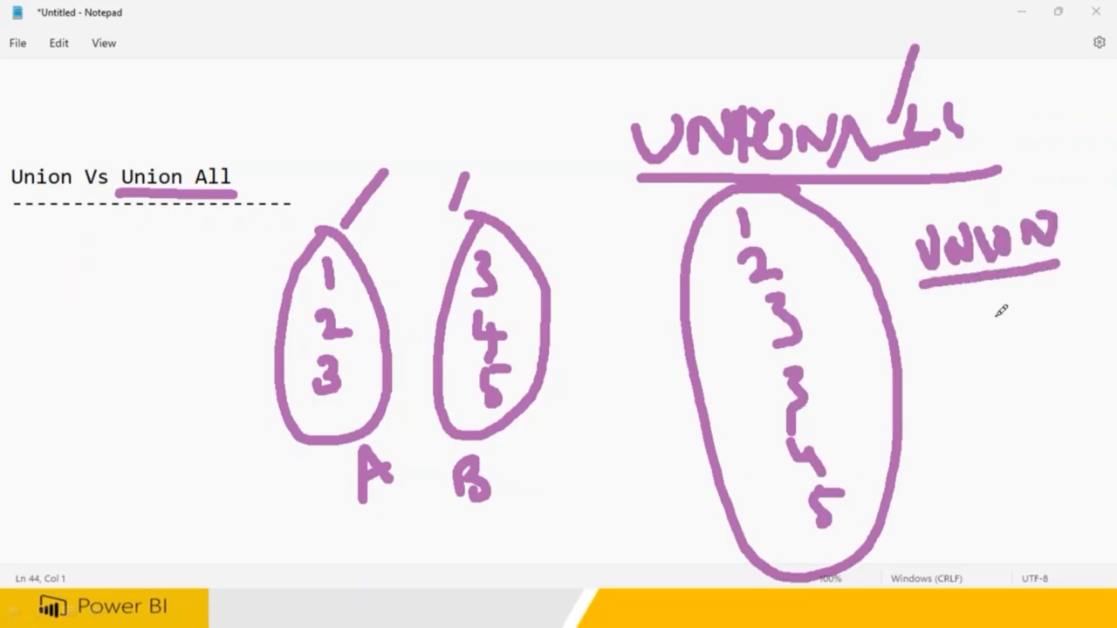
pyautogui.moveTo(977, 299)
pyautogui.mouseDown()
pyautogui.moveTo(1016, 357)
pyautogui.moveTo(979, 426)
pyautogui.moveTo(994, 477)
pyautogui.moveTo(1019, 506)
pyautogui.moveTo(1034, 563)
pyautogui.moveTo(1026, 576)
pyautogui.mouseUp()
pyautogui.moveTo(1023, 539); pyautogui.dragTo(1049, 534)
pyautogui.moveTo(957, 470)
pyautogui.mouseDown()
pyautogui.moveTo(1014, 447)
pyautogui.moveTo(1034, 456)
pyautogui.mouseUp()
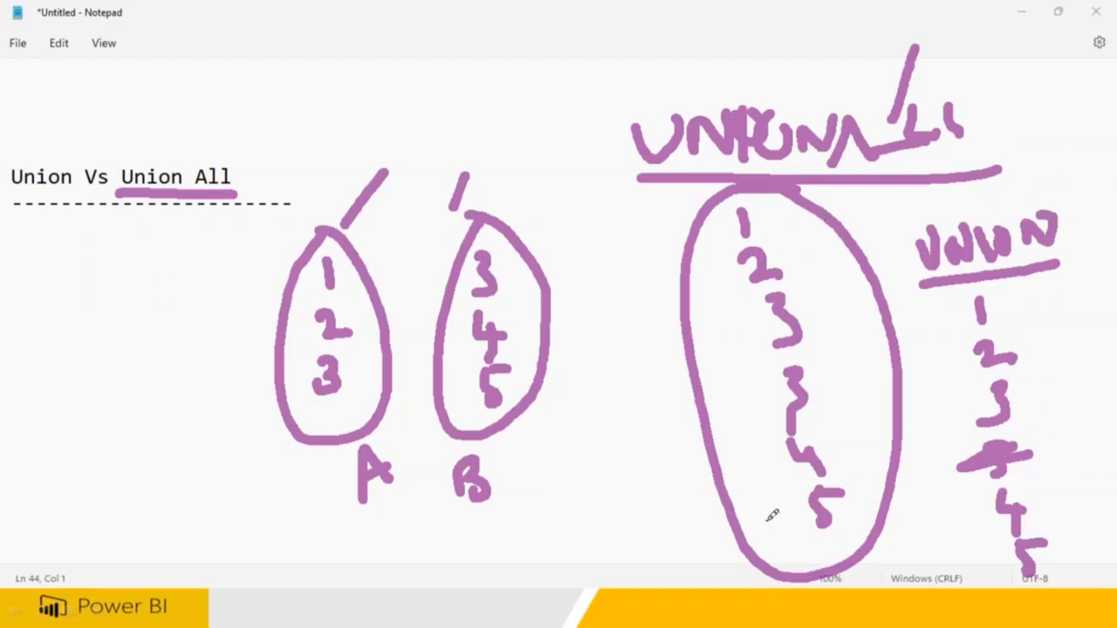
# - Mark both 3s in the UNION ALL list, and add an extra 3 above oval B and in that list
pyautogui.moveTo(808, 331); pyautogui.dragTo(844, 303)
pyautogui.moveTo(840, 361); pyautogui.dragTo(808, 386)
pyautogui.moveTo(478, 187)
pyautogui.mouseDown()
pyautogui.moveTo(496, 204)
pyautogui.moveTo(481, 224)
pyautogui.moveTo(511, 228)
pyautogui.mouseUp()
pyautogui.moveTo(779, 336)
pyautogui.mouseDown()
pyautogui.moveTo(800, 356)
pyautogui.moveTo(803, 341)
pyautogui.moveTo(811, 366)
pyautogui.mouseUp()
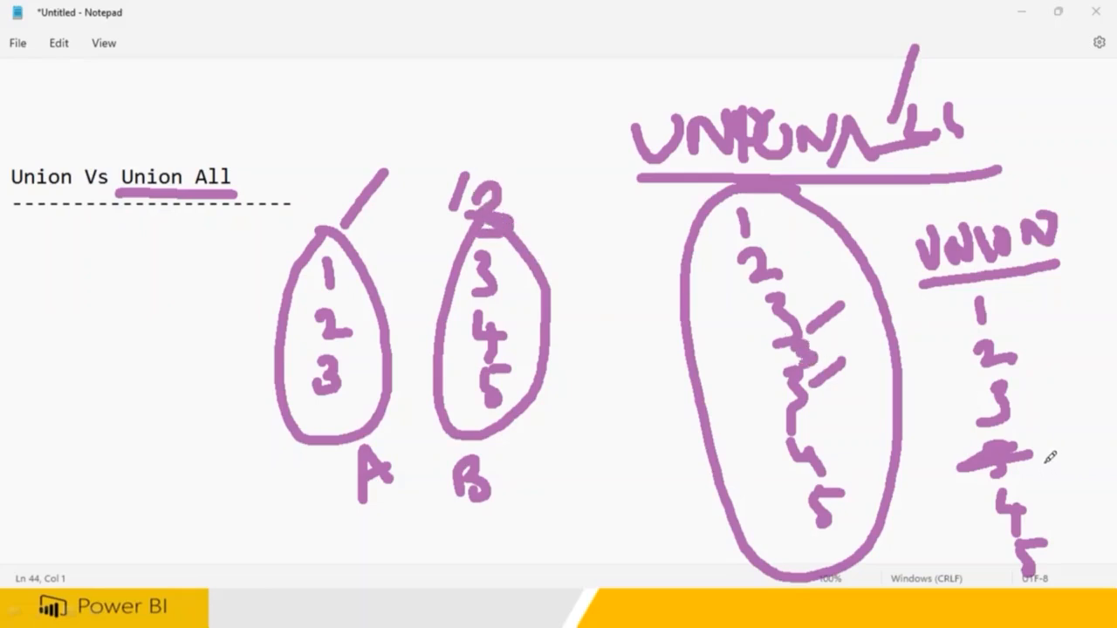
# - Add another crossed-out 3 to the UNION list, mark the kept 3, and clear all the pen drawings
pyautogui.moveTo(1045, 446); pyautogui.dragTo(1033, 477)
pyautogui.moveTo(1074, 437); pyautogui.dragTo(1031, 467)
pyautogui.moveTo(1018, 403); pyautogui.dragTo(1056, 363)
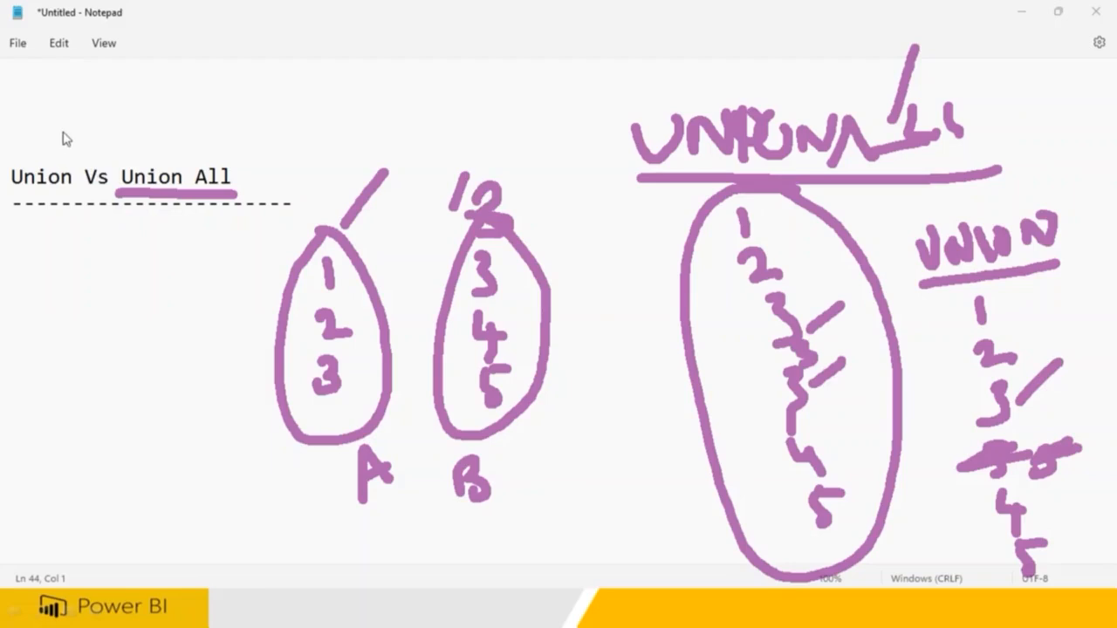
pyautogui.press('Escape')
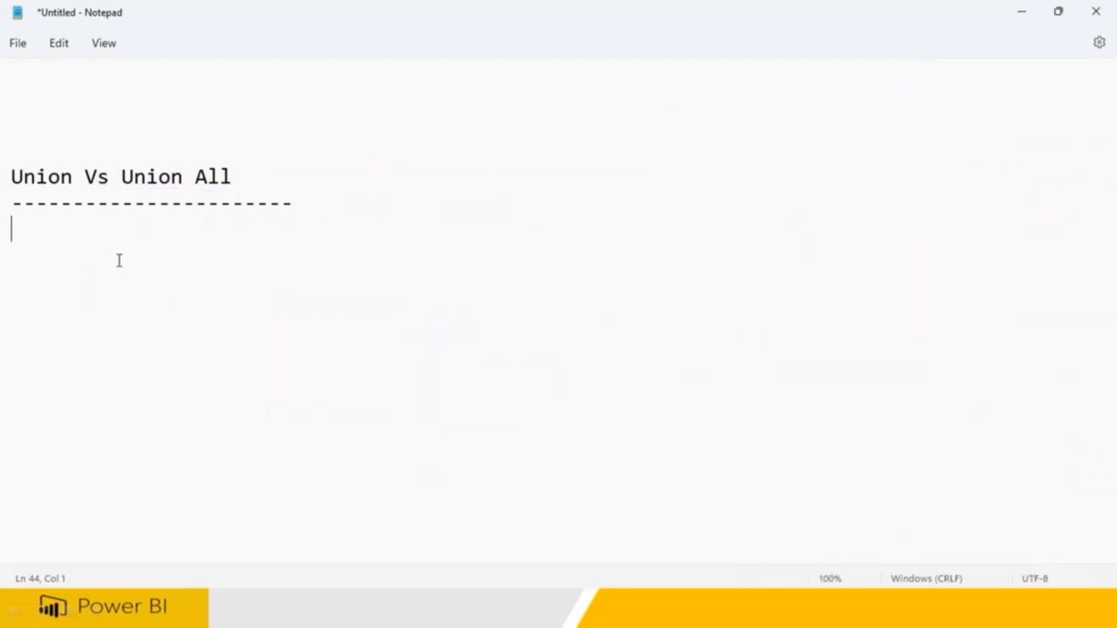
# - Add the note "Append (UnionAll)" two lines below the underlined "Union Vs Union All" heading
pyautogui.press('Return')
pyautogui.press('Return')
pyautogui.write('Appedn')
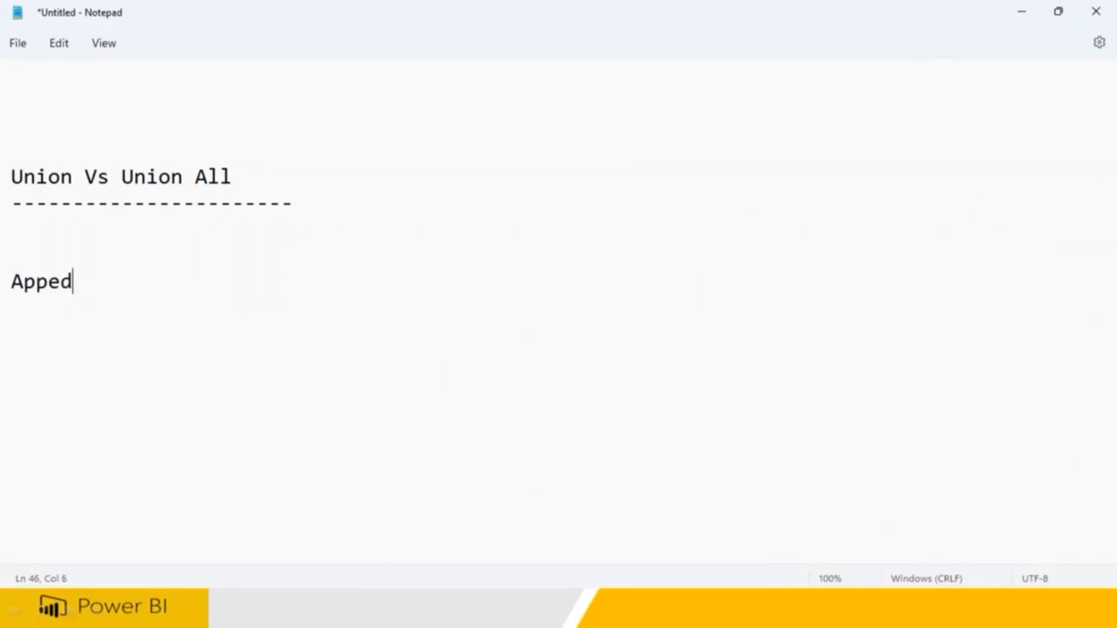
pyautogui.press('BackSpace')
pyautogui.press('BackSpace')
pyautogui.press('BackSpace')
pyautogui.press('BackSpace')
pyautogui.write('nd (UnionAll)')
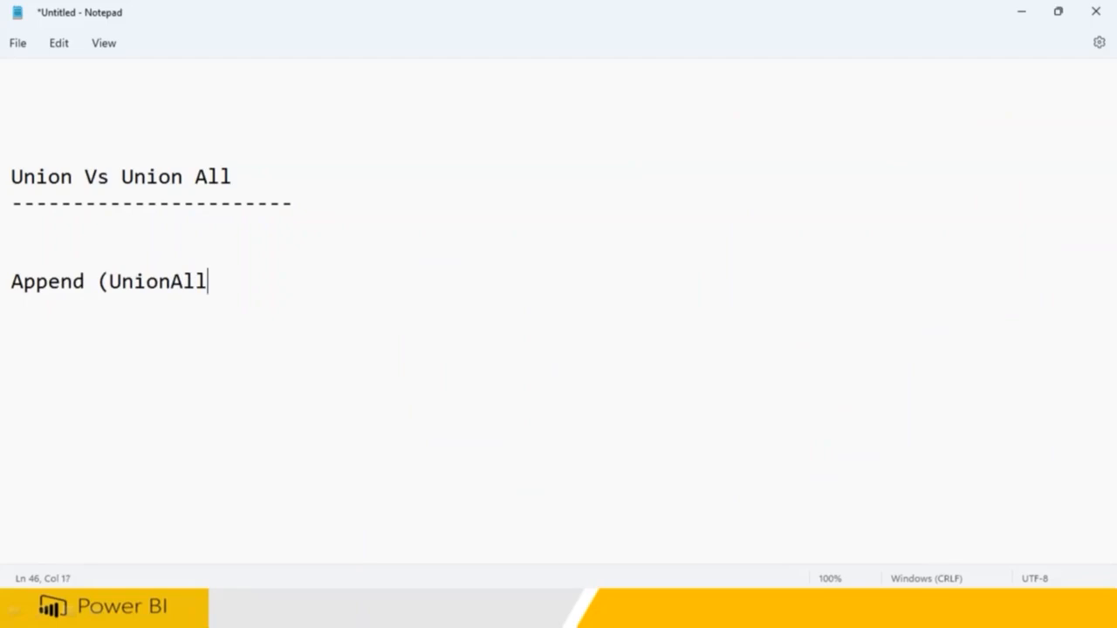
pyautogui.press('Return')
pyautogui.doubleClick(67, 179)
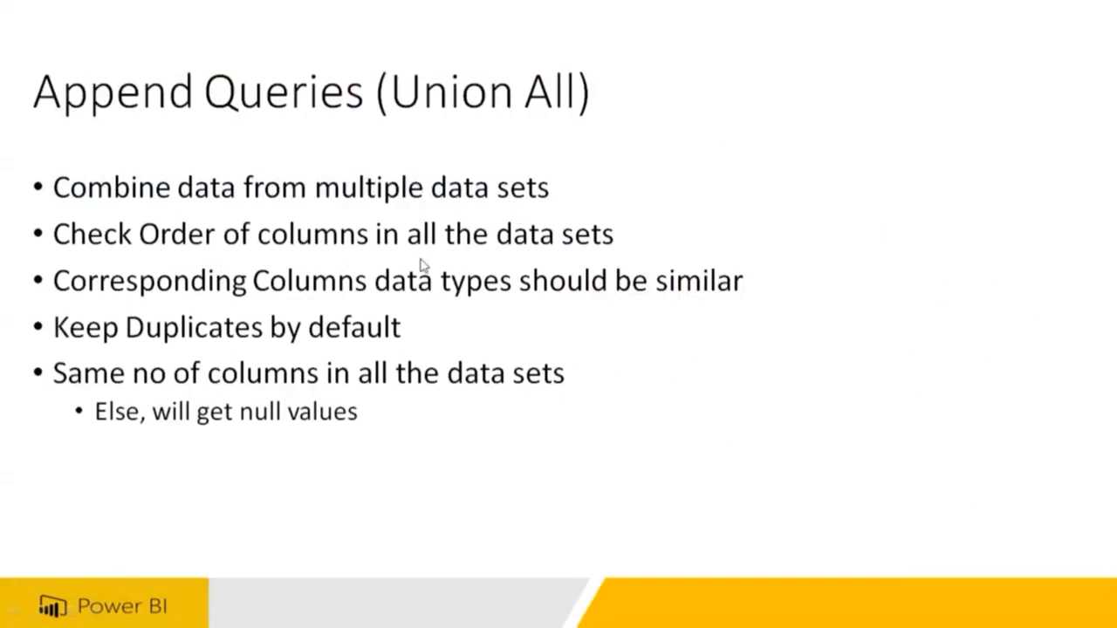
# - Switch from the Append Queries slide back to Notepad and return to the Sales_UK and Sales_US tables
pyautogui.press('super')
pyautogui.click(790, 605)
pyautogui.click(233, 292)
pyautogui.hotkey('shift', 'Up')
pyautogui.hotkey('shift', 'Up')
pyautogui.hotkey('shift', 'Up')
pyautogui.hotkey('shift', 'Up')
pyautogui.hotkey('shift', 'Up')
pyautogui.scroll(6, 64, 324)
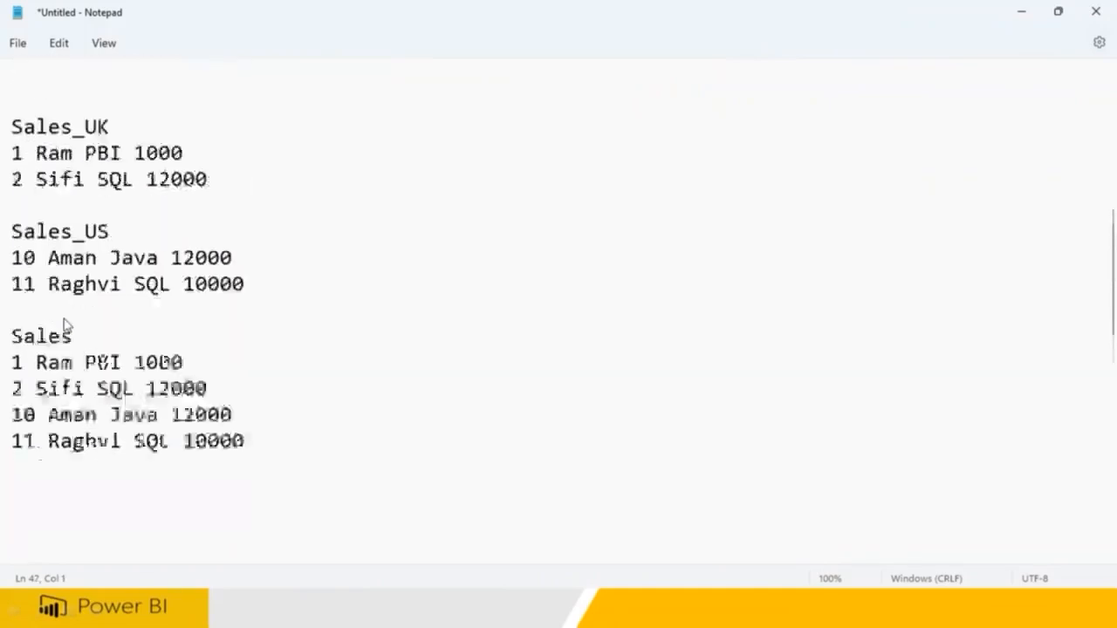
# - Insert a row of dashes under the Sales_UK and Sales_US table names
pyautogui.moveTo(110, 202); pyautogui.dragTo(10, 202)
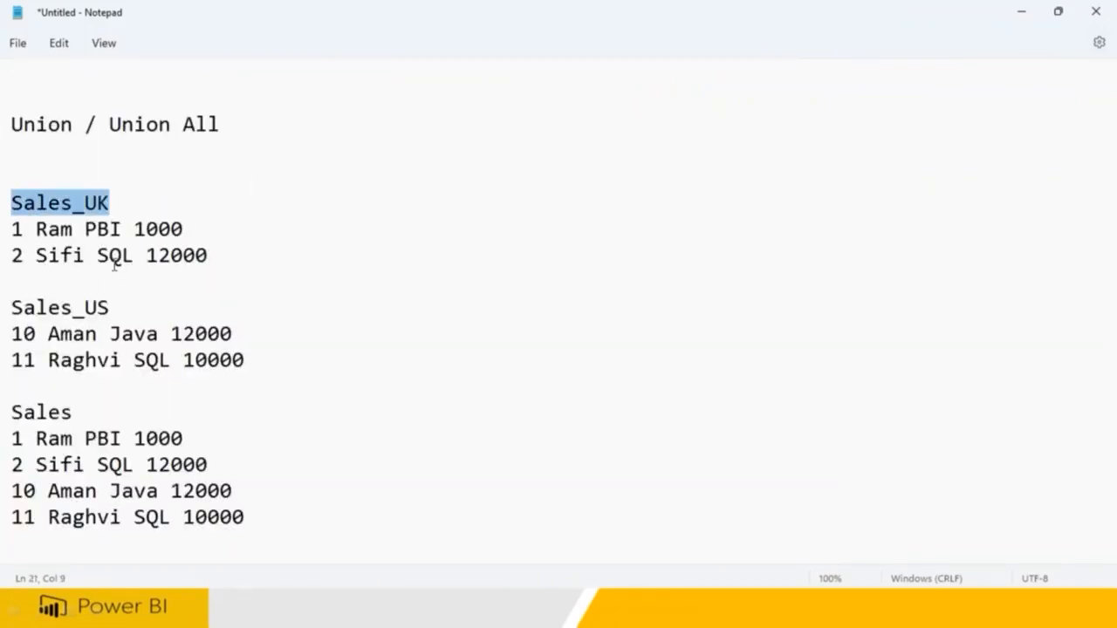
pyautogui.click(119, 208)
pyautogui.press('Return')
pyautogui.write('-------------------')
pyautogui.click(132, 334)
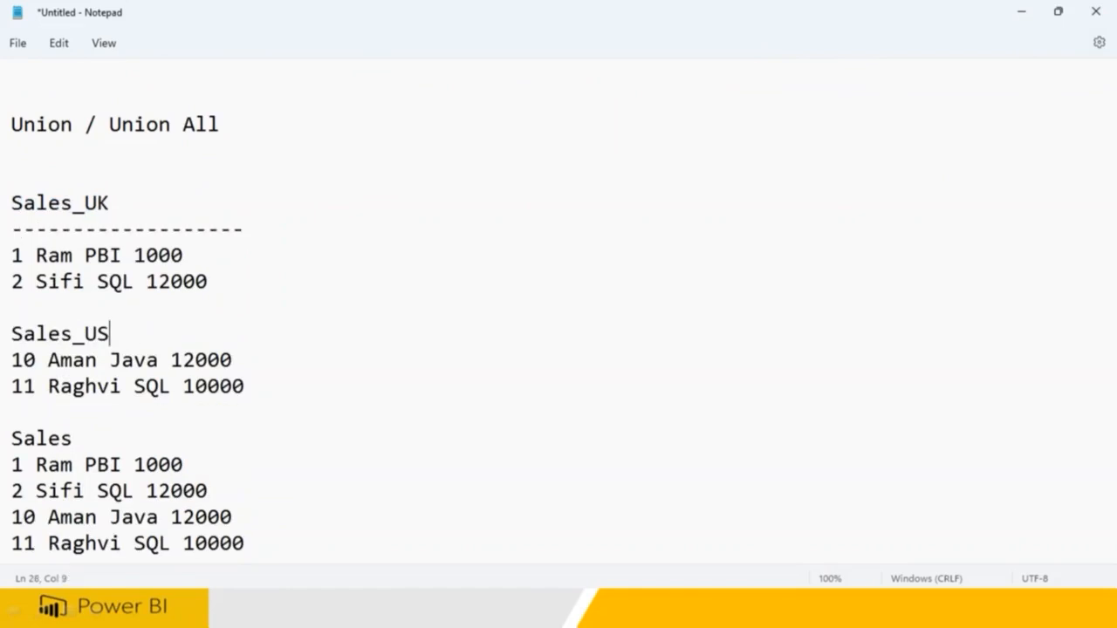
pyautogui.press('Return')
pyautogui.write('-----------------')
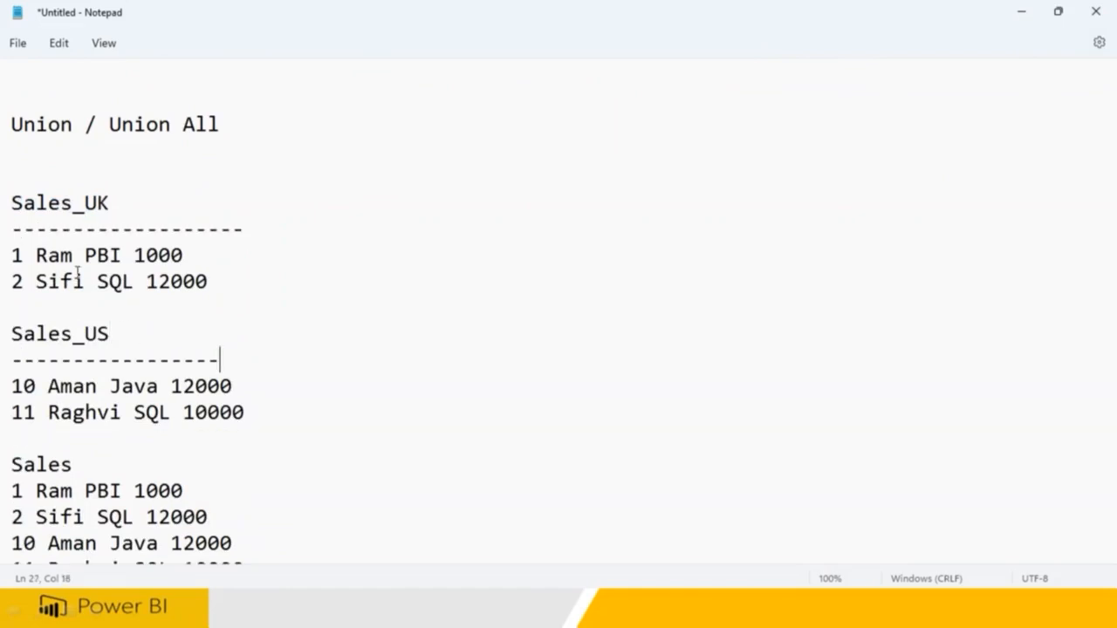
# - Reorder both Sales_UK records so the course follows the amount, with SQL in the first record and PBI in the second
pyautogui.moveTo(88, 254); pyautogui.dragTo(134, 281)
pyautogui.press('BackSpace')
pyautogui.press('BackSpace')
pyautogui.click(152, 255)
pyautogui.write('SQL')
pyautogui.press('Down')
pyautogui.write('PBI')
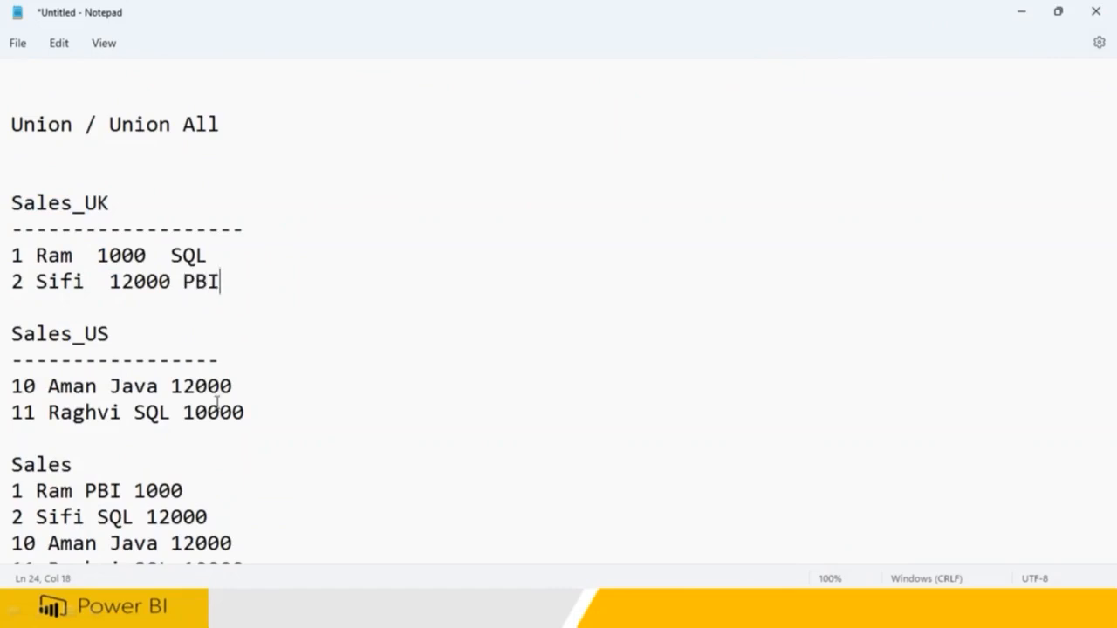
# - Compare the Sales_UK and Sales_US records column by column, from the number and name to the third value
pyautogui.moveTo(109, 385); pyautogui.dragTo(161, 384)
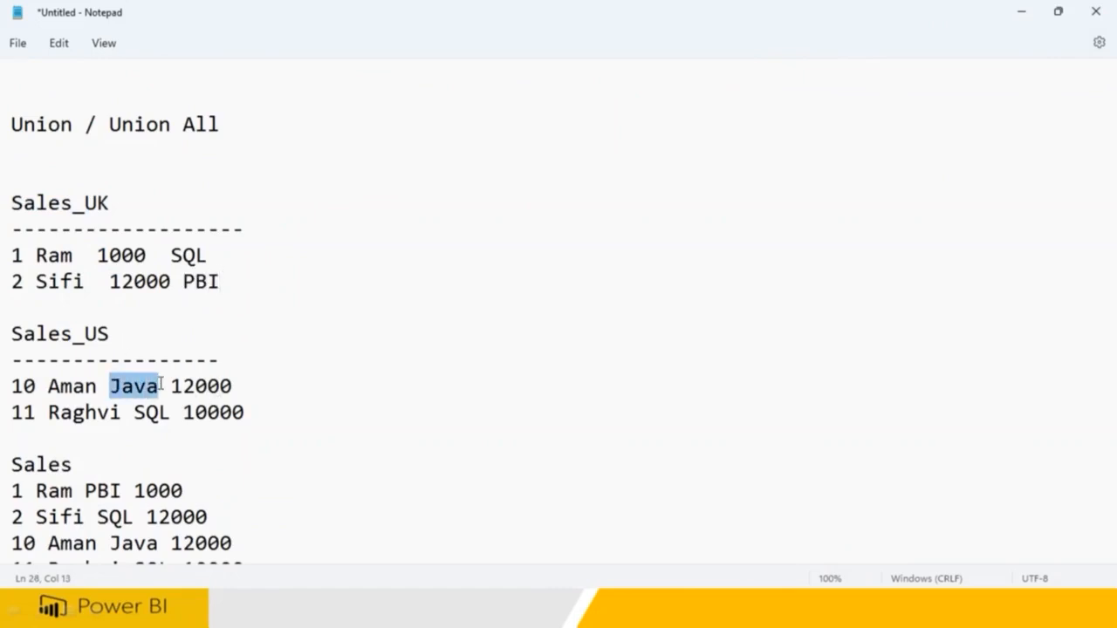
pyautogui.moveTo(98, 255); pyautogui.dragTo(135, 256)
pyautogui.moveTo(171, 385); pyautogui.dragTo(11, 384)
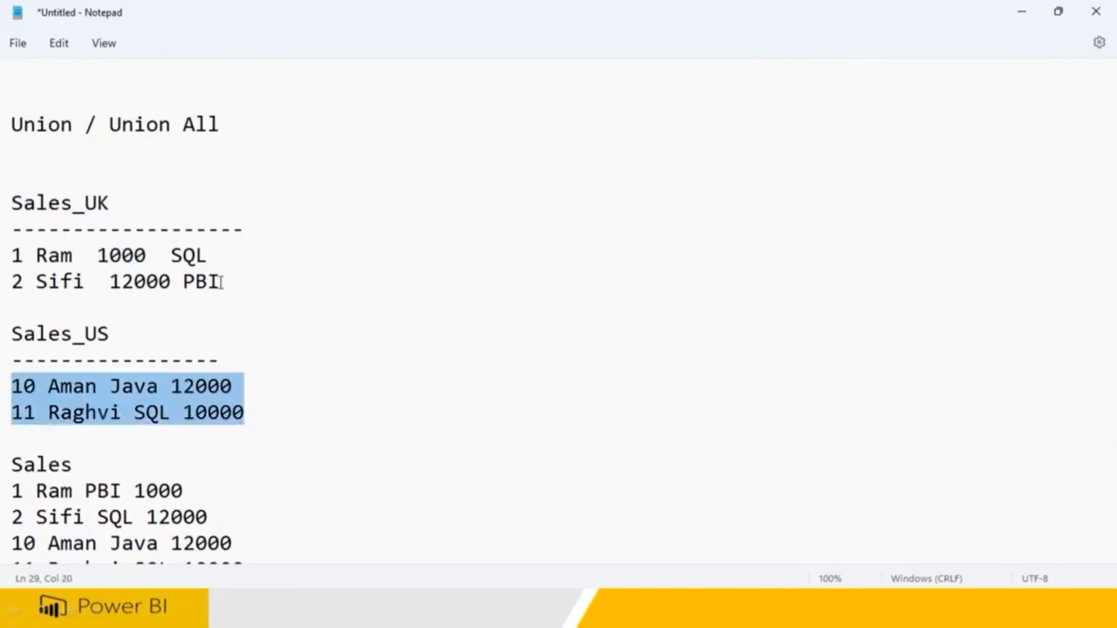
pyautogui.moveTo(223, 281); pyautogui.dragTo(11, 253)
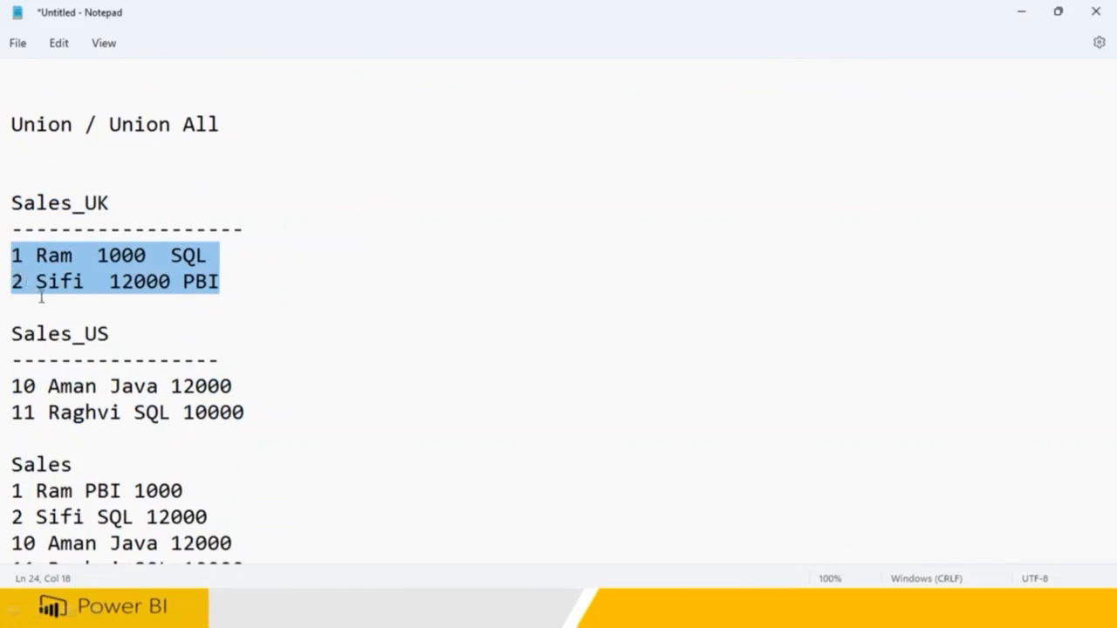
pyautogui.moveTo(10, 255); pyautogui.dragTo(23, 254)
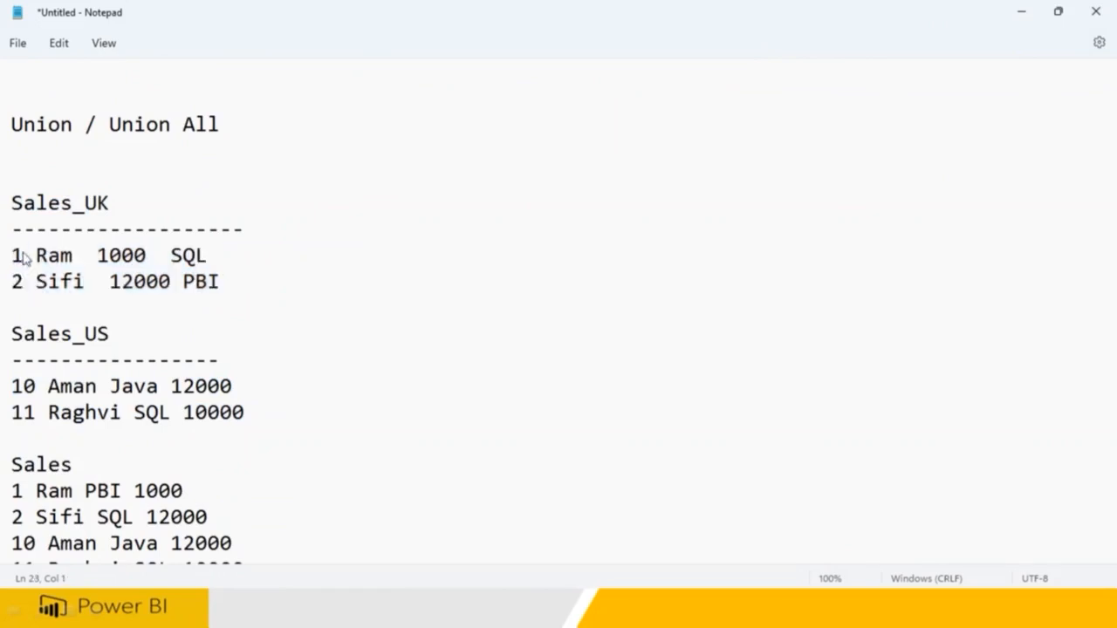
pyautogui.doubleClick(24, 386)
pyautogui.doubleClick(52, 258)
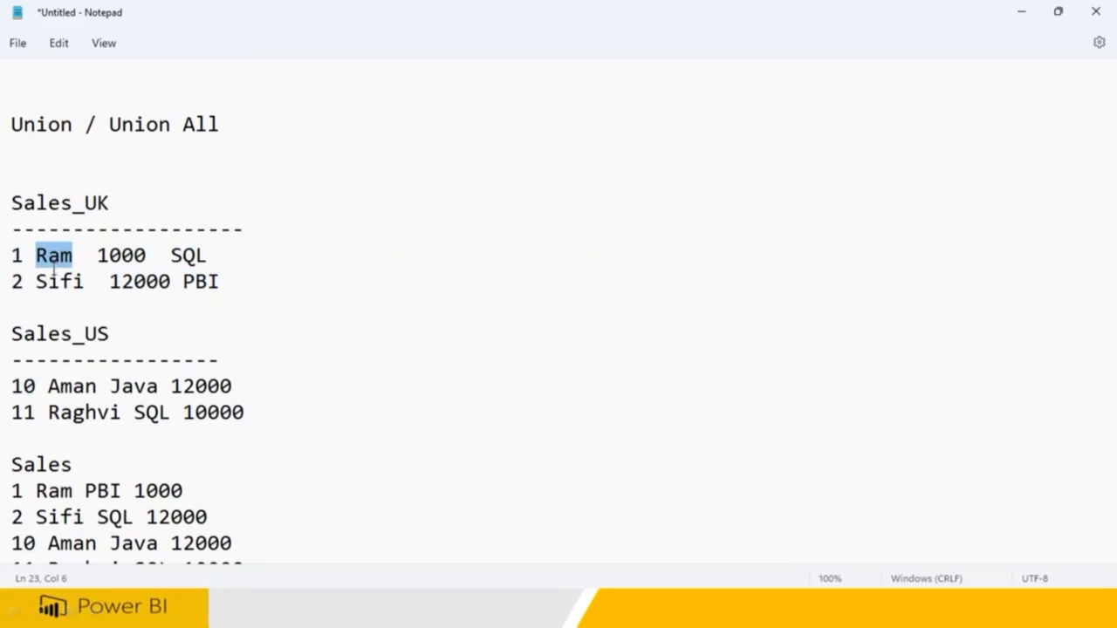
pyautogui.doubleClick(80, 386)
pyautogui.doubleClick(122, 255)
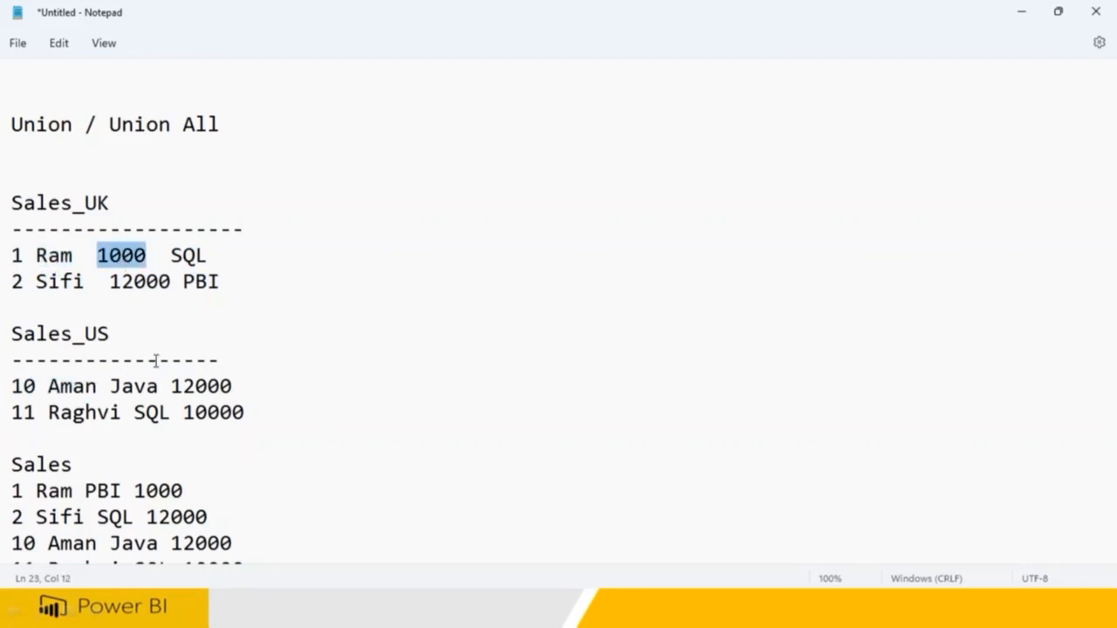
pyautogui.doubleClick(146, 389)
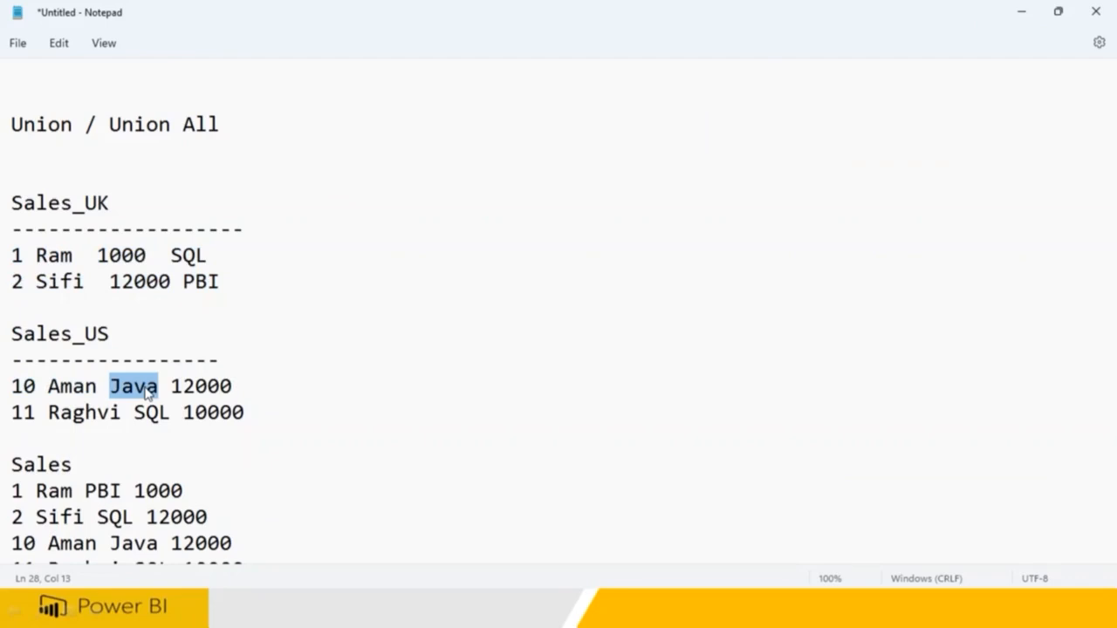
pyautogui.click(145, 411)
# - Compare the number and name pairs across both sales tables, and contrast the order of their last two columns
pyautogui.click(73, 255)
pyautogui.moveTo(73, 255); pyautogui.dragTo(11, 256)
pyautogui.moveTo(84, 281); pyautogui.dragTo(11, 281)
pyautogui.moveTo(99, 386); pyautogui.dragTo(11, 386)
pyautogui.moveTo(122, 413); pyautogui.dragTo(14, 410)
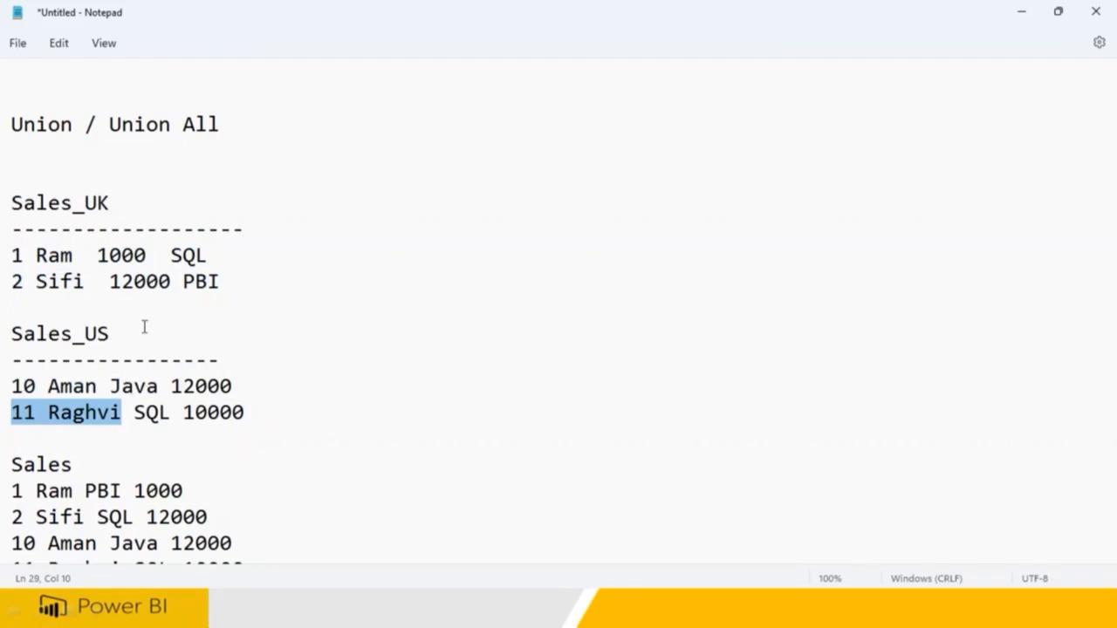
pyautogui.doubleClick(123, 253)
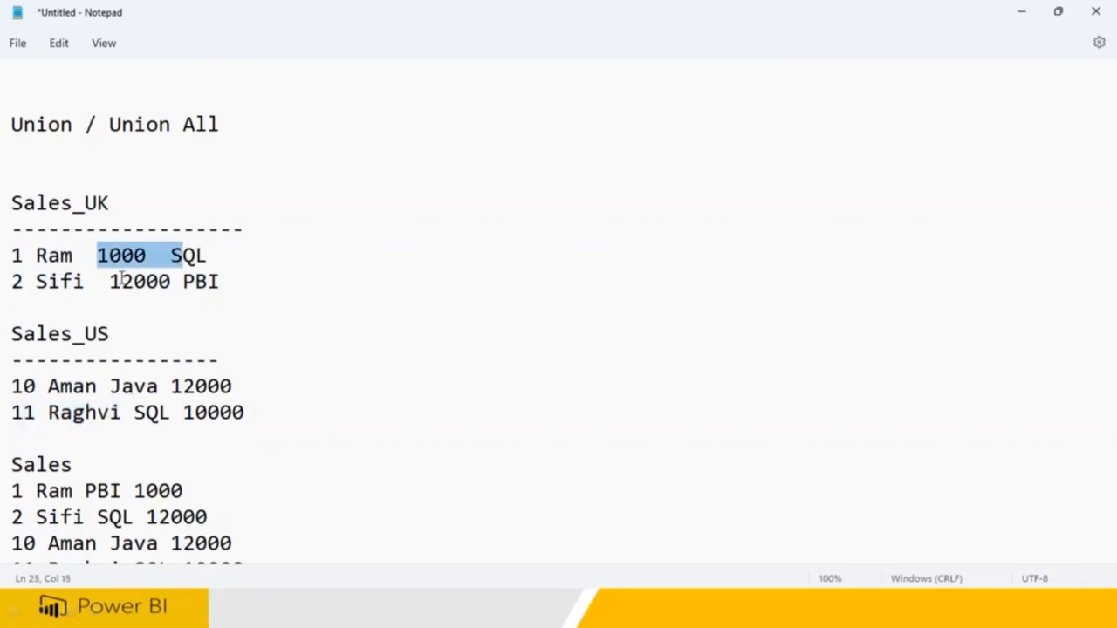
pyautogui.moveTo(109, 281); pyautogui.dragTo(220, 281)
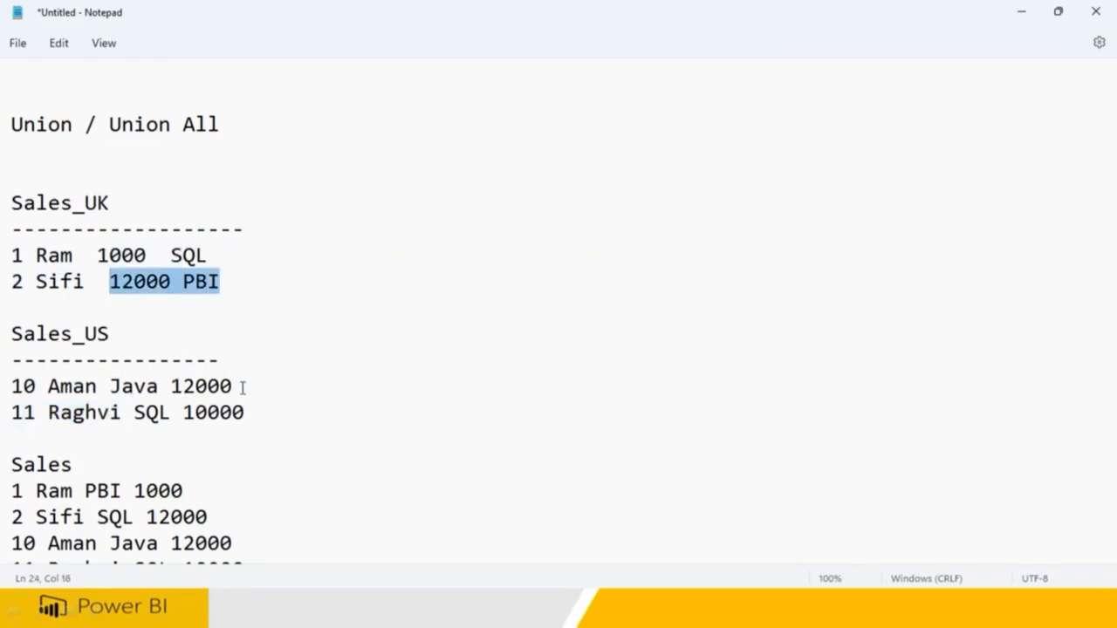
pyautogui.moveTo(233, 386); pyautogui.dragTo(109, 387)
pyautogui.moveTo(222, 281); pyautogui.dragTo(36, 258)
pyautogui.scroll(-1, 267, 506)
pyautogui.scroll(-1, 268, 506)
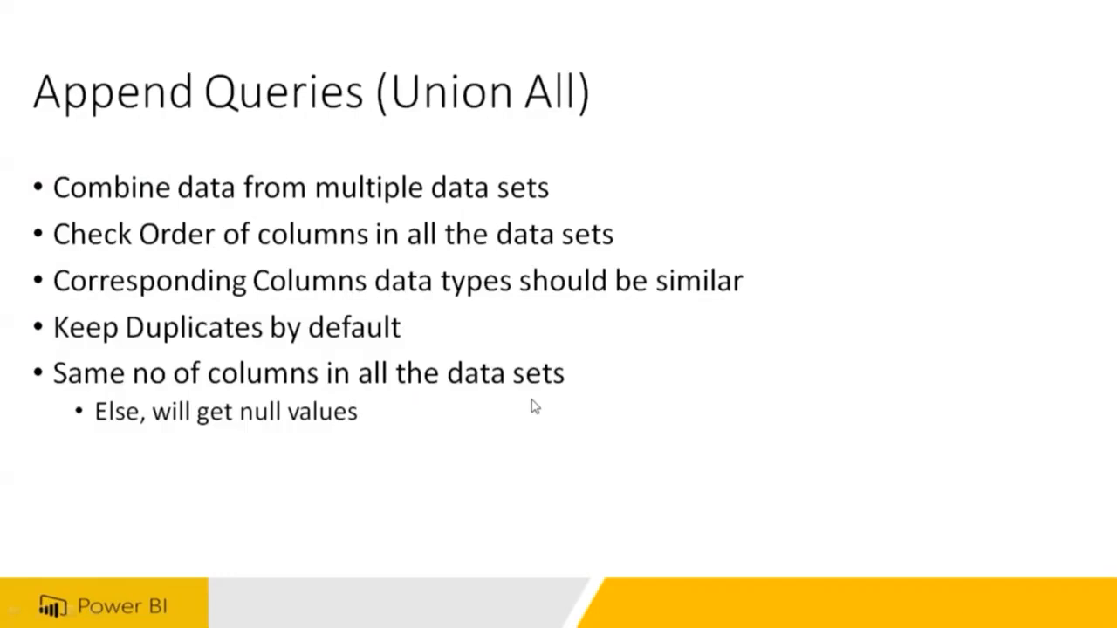
# - Switch to Notepad and move the amounts 1000 and 12000 behind the courses SQL and PBI in the Sales_UK records
pyautogui.press('super')
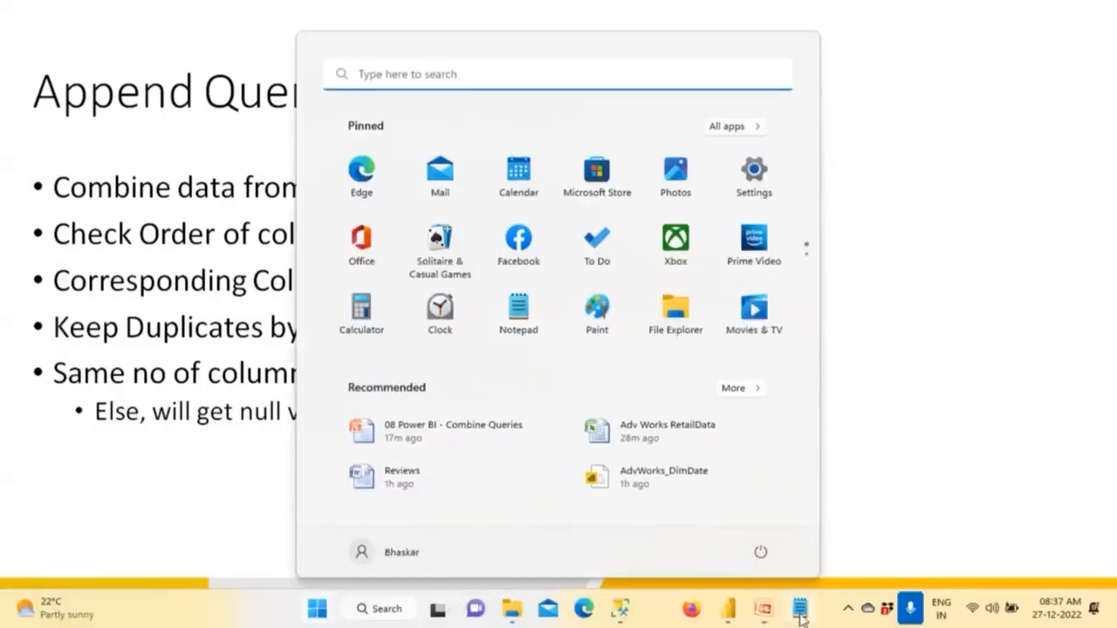
pyautogui.click(802, 618)
pyautogui.scroll(3, 388, 366)
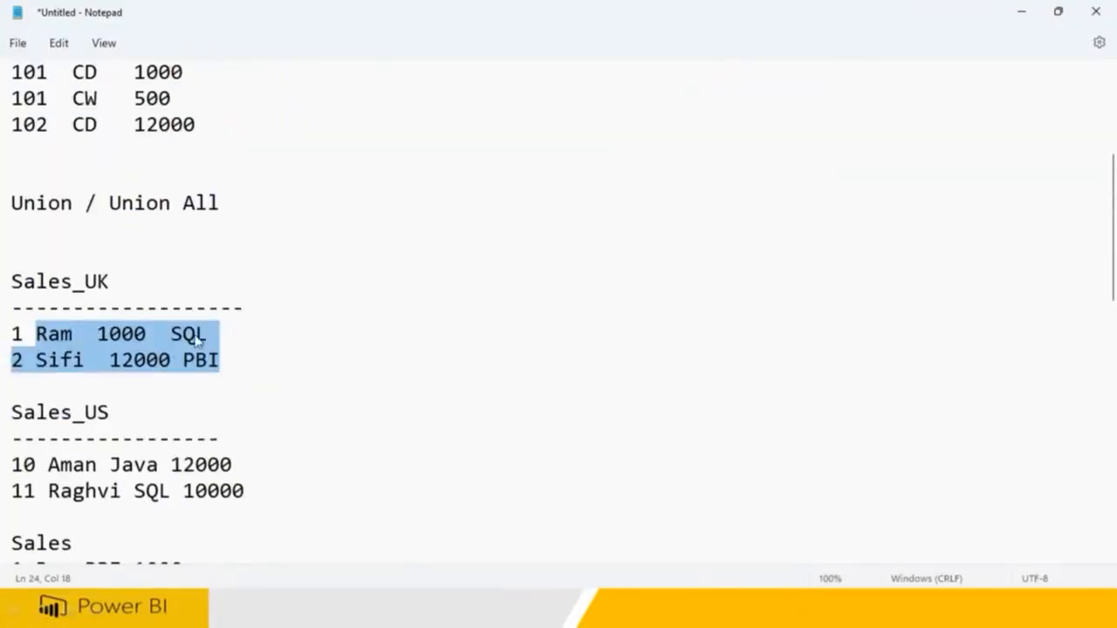
pyautogui.click(183, 361)
pyautogui.moveTo(97, 333); pyautogui.dragTo(148, 336)
pyautogui.hotkey('ctrl', 'c')
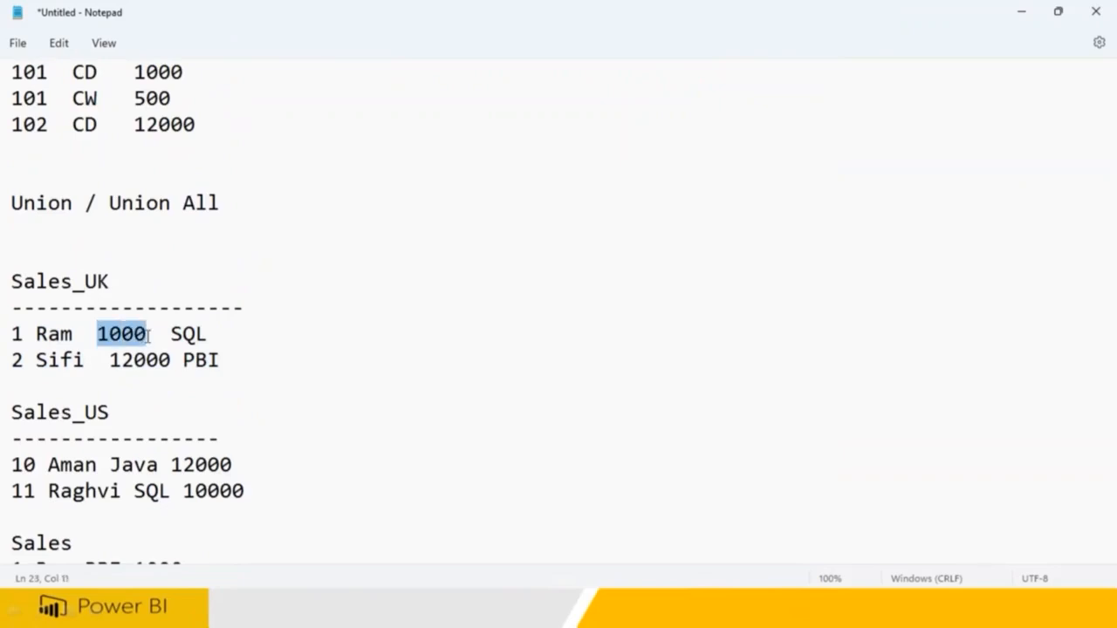
pyautogui.press('Delete')
pyautogui.click(179, 341)
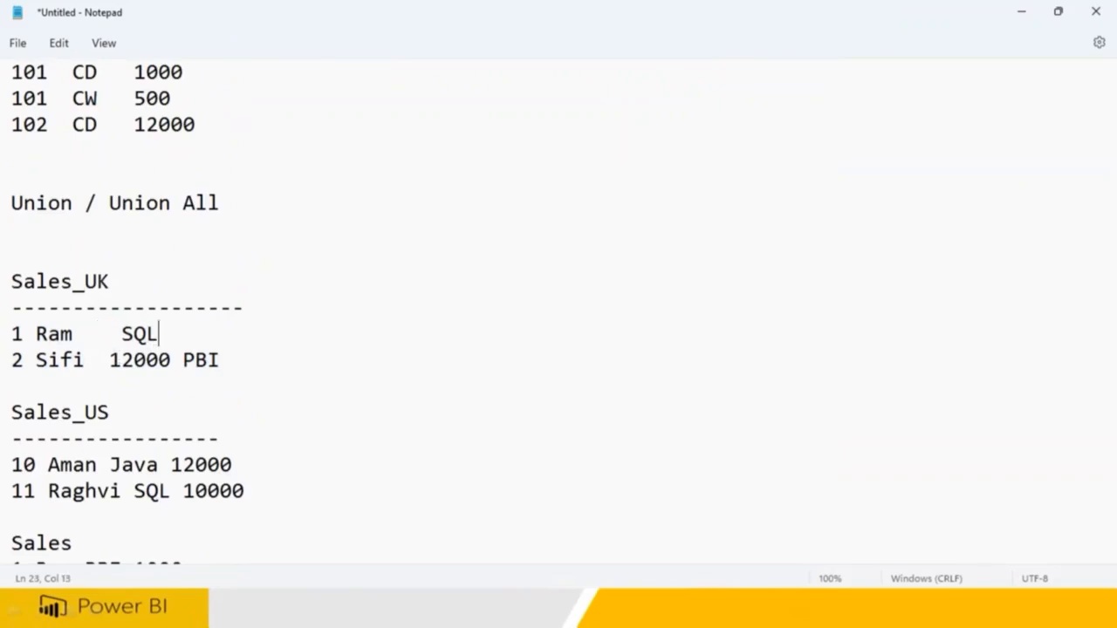
pyautogui.hotkey('ctrl', 'v')
pyautogui.moveTo(110, 359); pyautogui.dragTo(173, 359)
pyautogui.hotkey('ctrl', 'x')
pyautogui.click(200, 360)
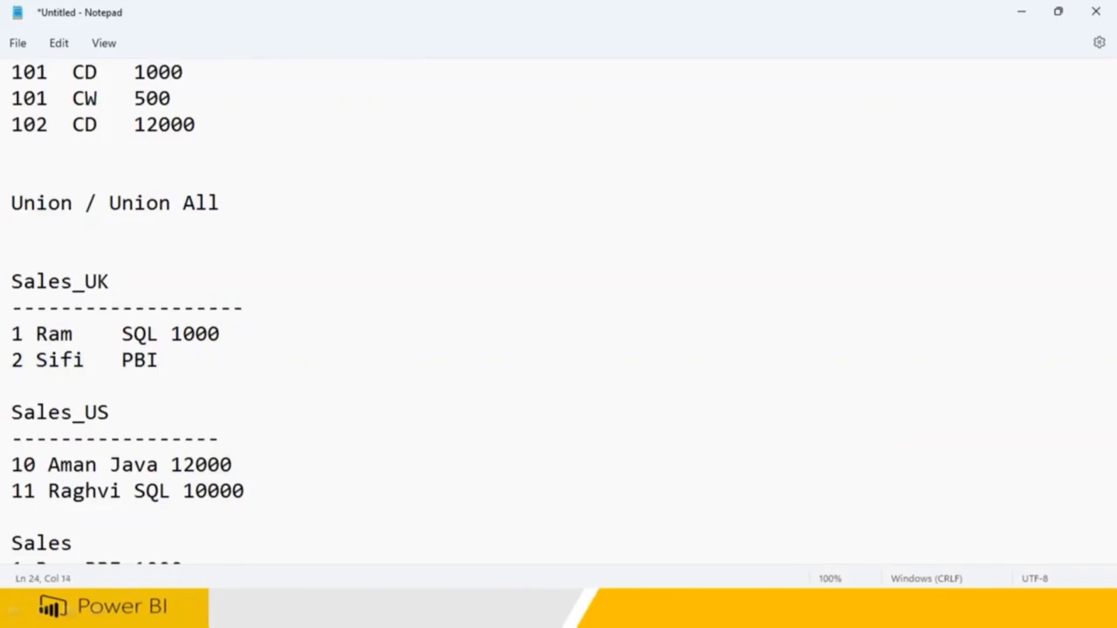
pyautogui.hotkey('ctrl', 'v')
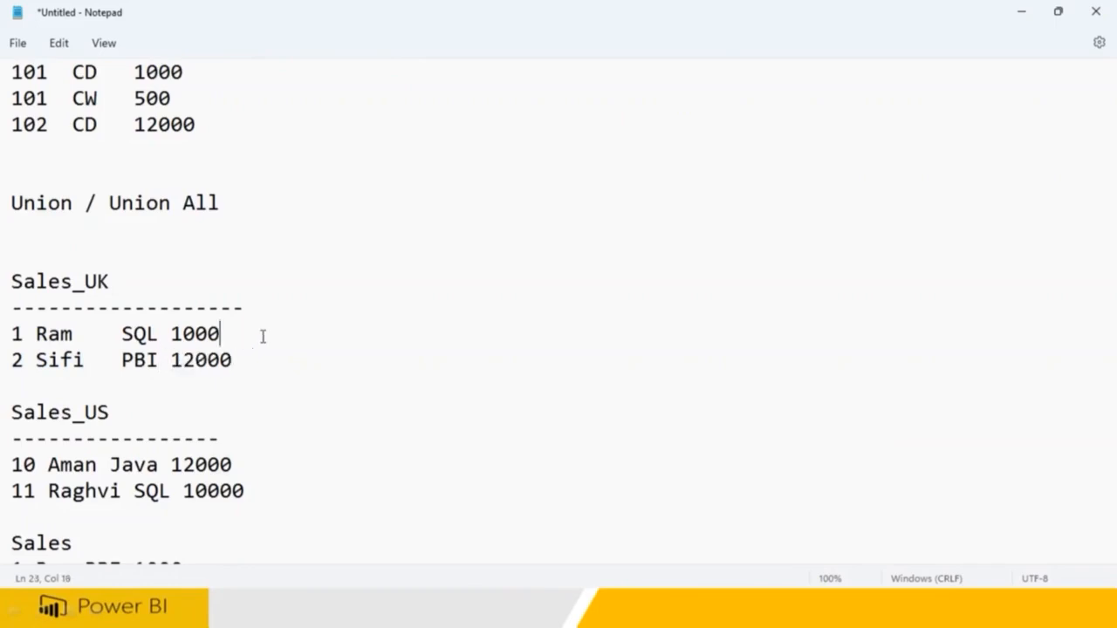
# - Add a gender value to the end of each Sales_UK record, M for the first and F for the second
pyautogui.write('M')
pyautogui.press('Down')
pyautogui.write('F')
pyautogui.click(266, 464)
# - Compare the columns of the first Sales_UK record one by one with those of the first Sales_US record
pyautogui.doubleClick(16, 333)
pyautogui.doubleClick(68, 333)
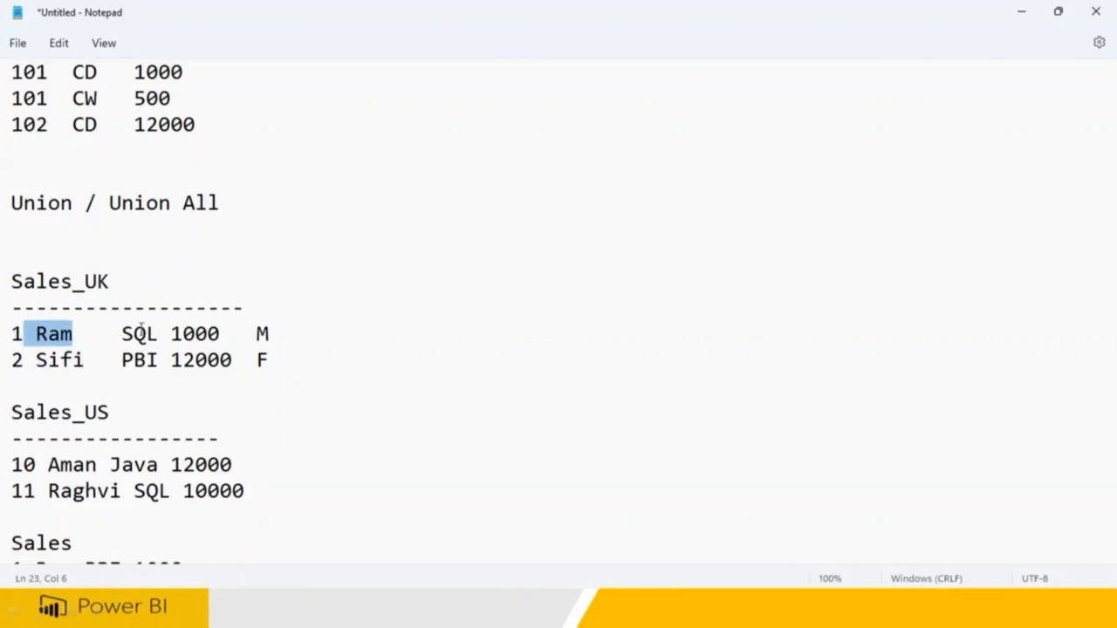
pyautogui.doubleClick(141, 333)
pyautogui.doubleClick(217, 337)
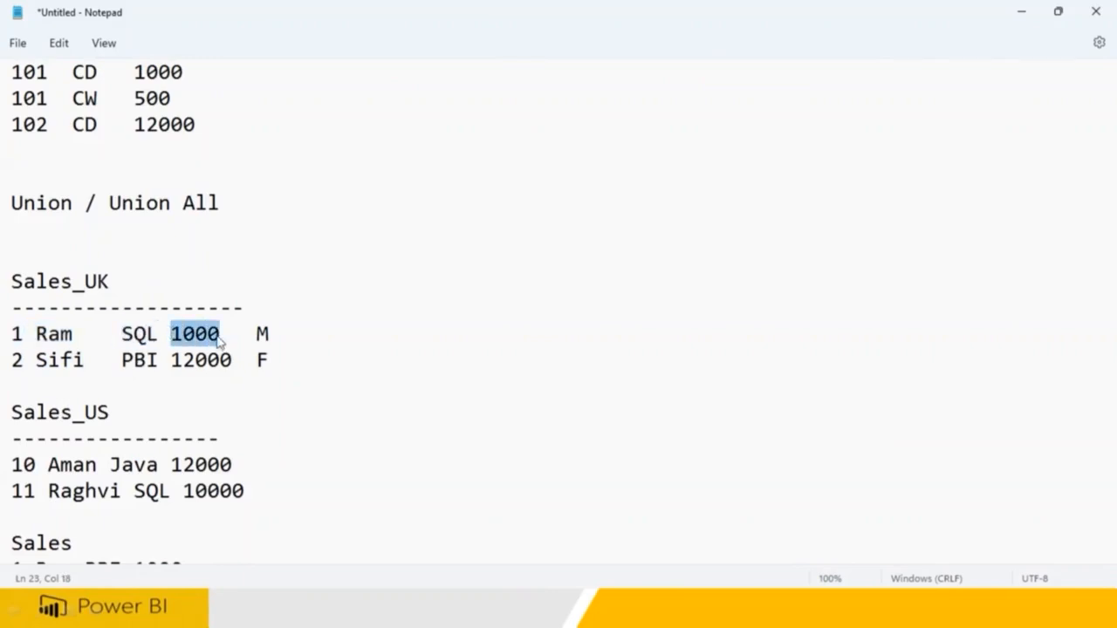
pyautogui.doubleClick(264, 334)
pyautogui.doubleClick(41, 465)
pyautogui.moveTo(98, 465); pyautogui.dragTo(59, 465)
pyautogui.doubleClick(134, 465)
pyautogui.moveTo(234, 465); pyautogui.dragTo(188, 462)
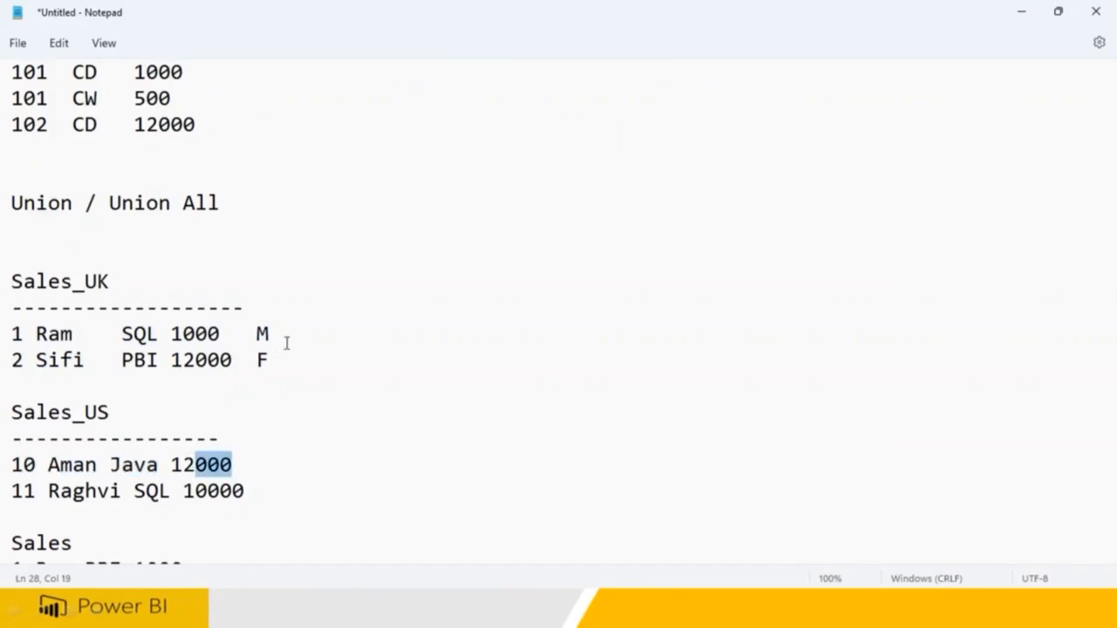
pyautogui.moveTo(270, 334); pyautogui.dragTo(10, 334)
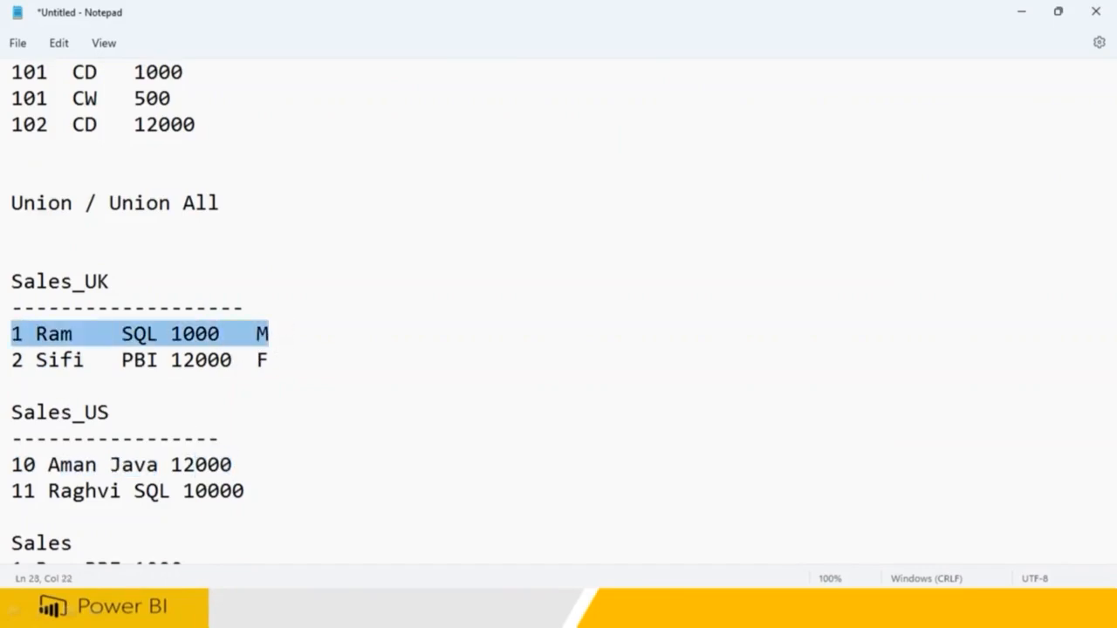
pyautogui.moveTo(242, 468); pyautogui.dragTo(10, 465)
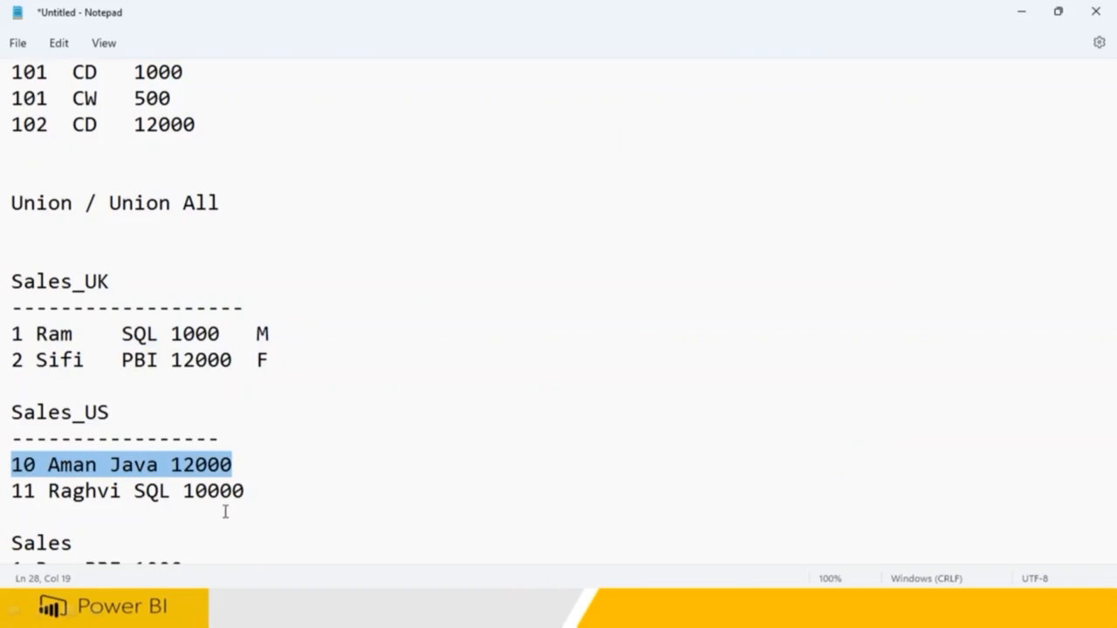
# - Append M and F to the first two records of the combined Sales table and null to the last two
pyautogui.scroll(-2, 225, 512)
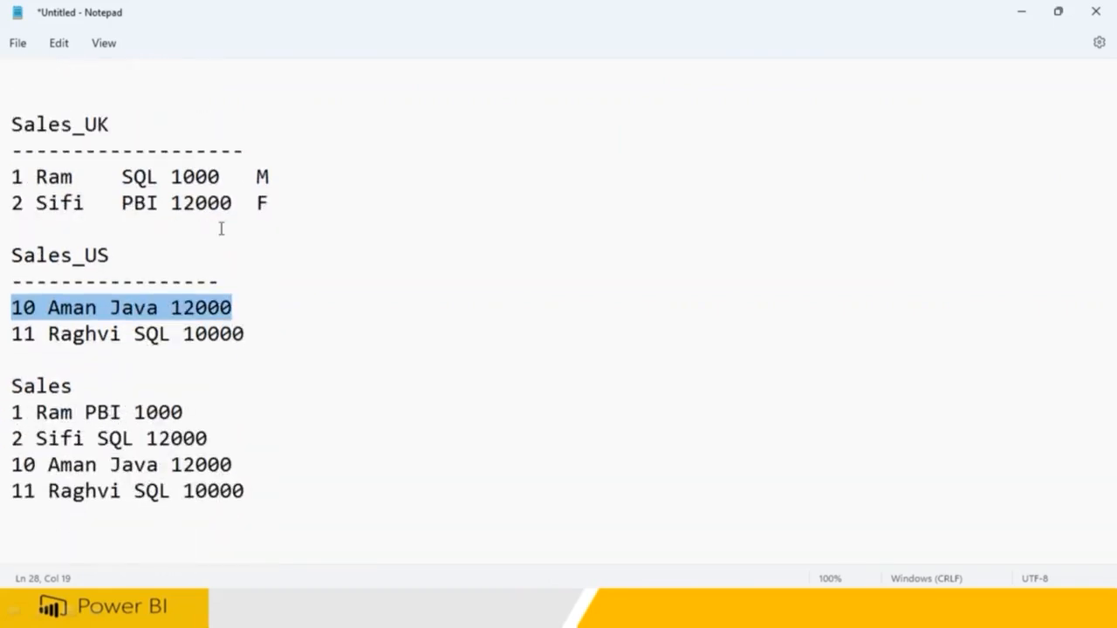
pyautogui.click(221, 410)
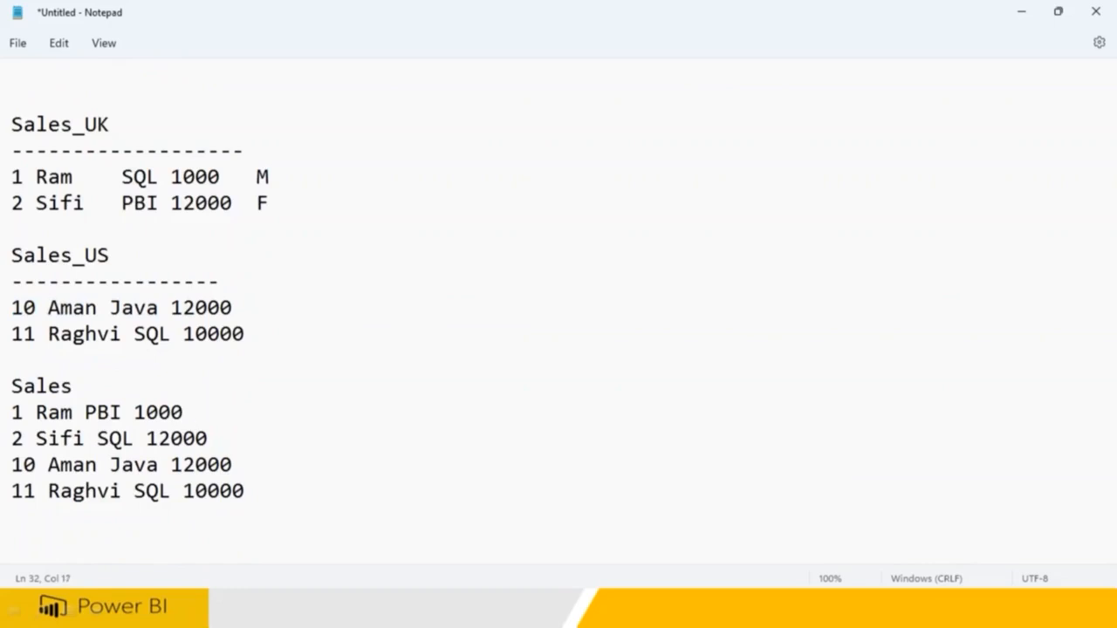
pyautogui.write('M')
pyautogui.press('Down')
pyautogui.write('F')
pyautogui.press('Down')
pyautogui.write('null')
pyautogui.press('Down')
pyautogui.write('null')
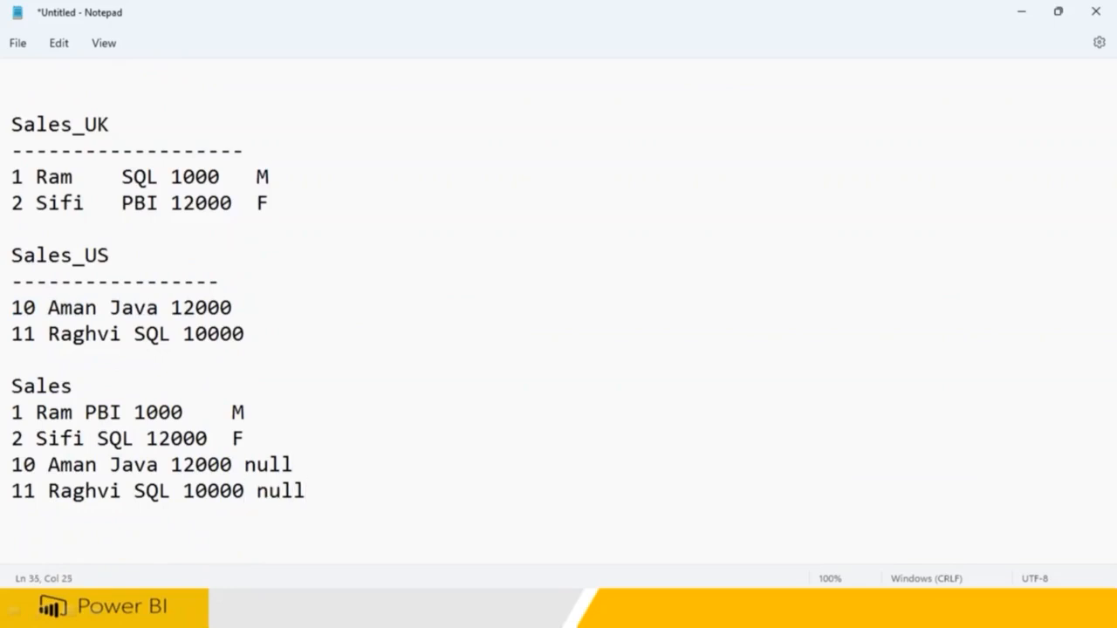
# - Examine the Sales_US records against the combined table, and match their number, name, course and amount columns with Sales_UK
pyautogui.moveTo(291, 339); pyautogui.dragTo(12, 307)
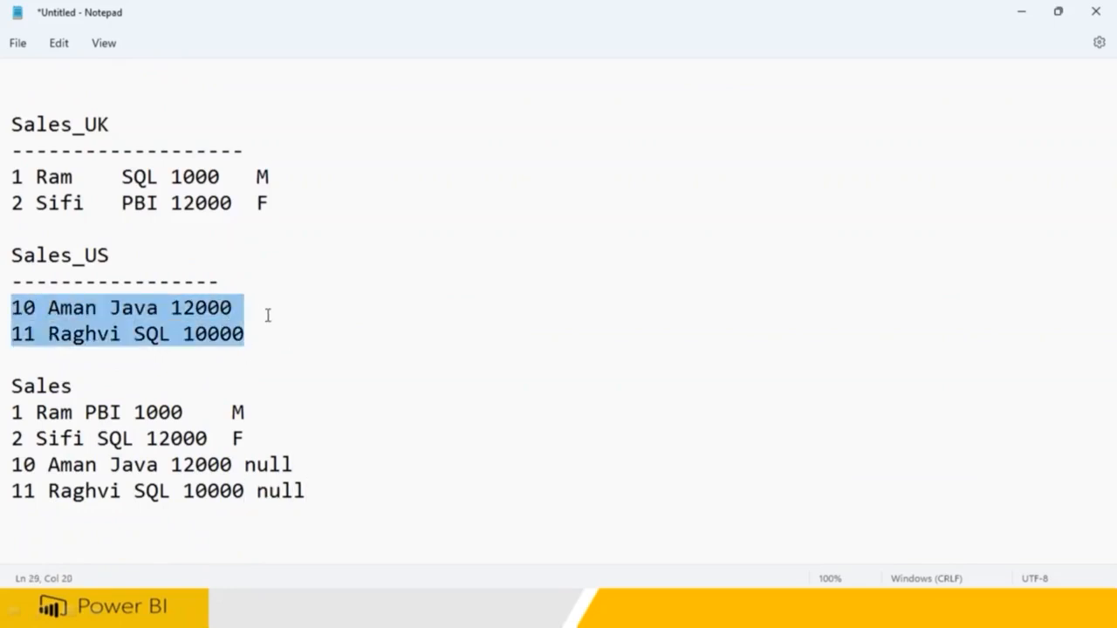
pyautogui.doubleClick(246, 467)
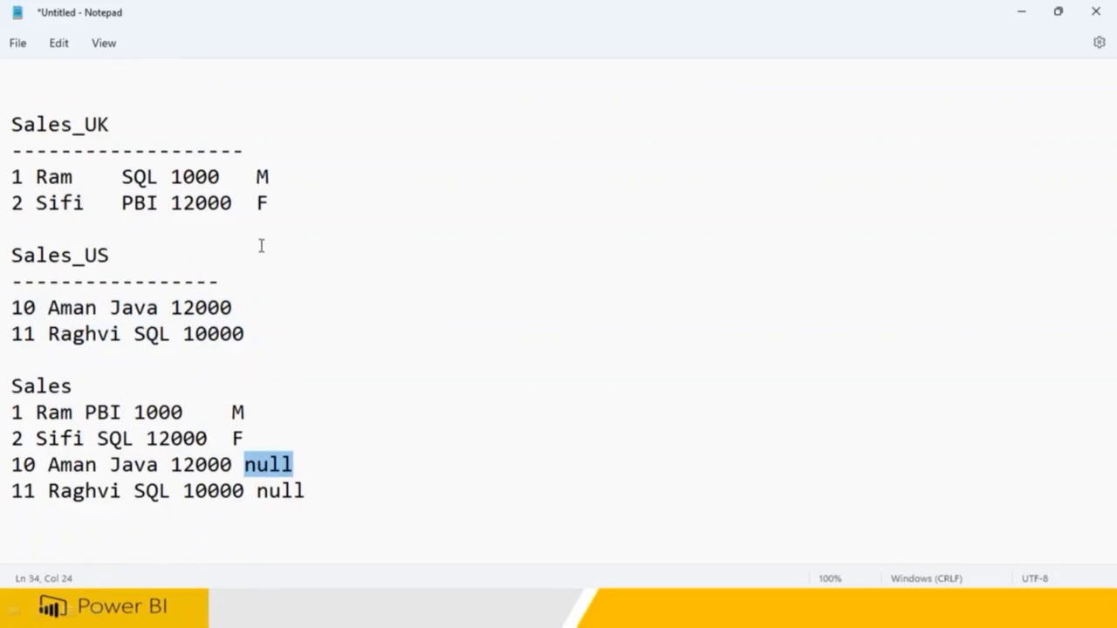
pyautogui.moveTo(270, 178); pyautogui.dragTo(11, 177)
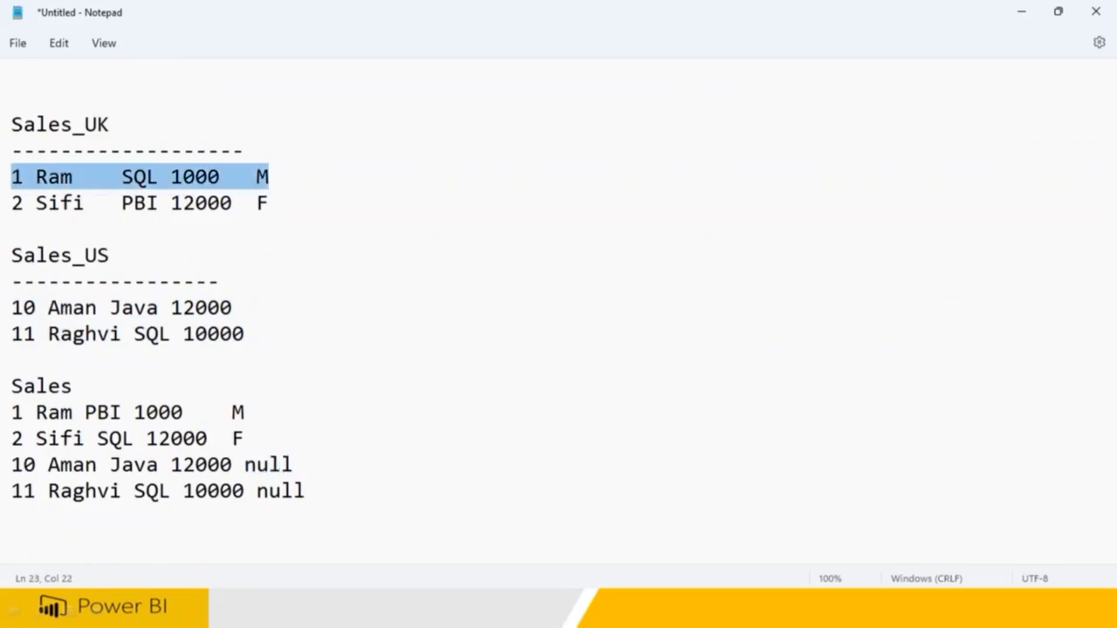
pyautogui.click(23, 179)
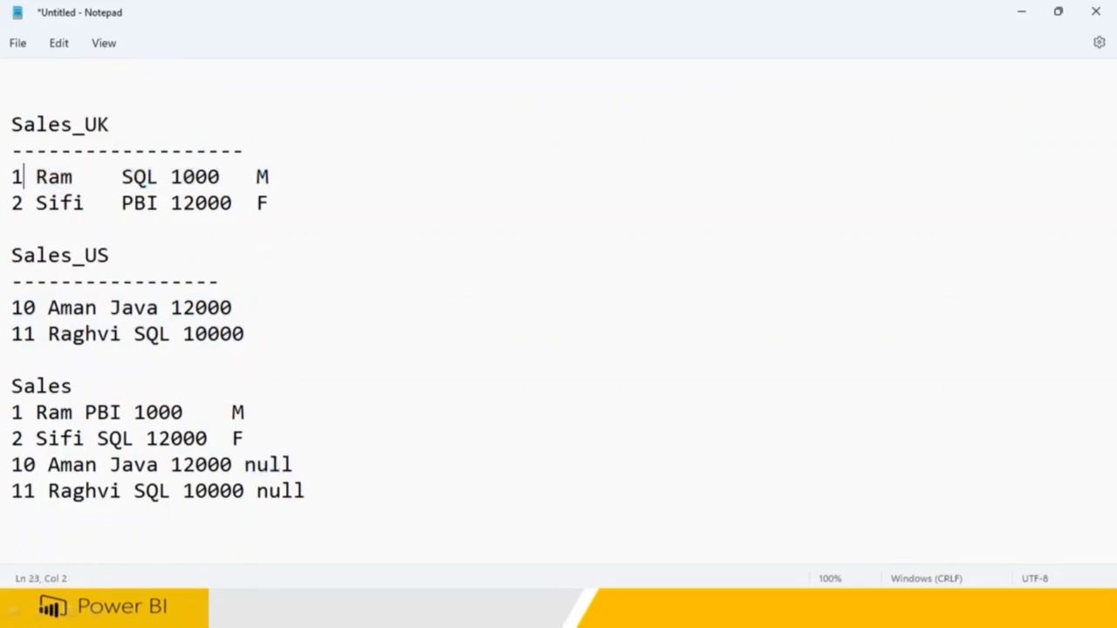
pyautogui.moveTo(35, 307); pyautogui.dragTo(11, 281)
pyautogui.click(48, 178)
pyautogui.doubleClick(177, 176)
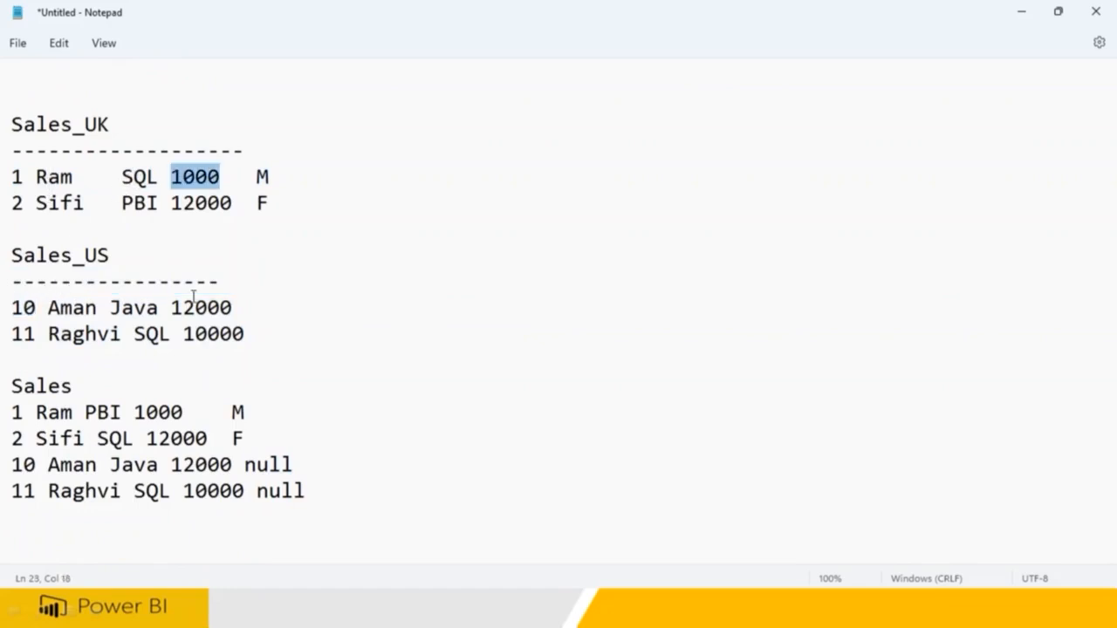
pyautogui.click(132, 182)
pyautogui.doubleClick(134, 203)
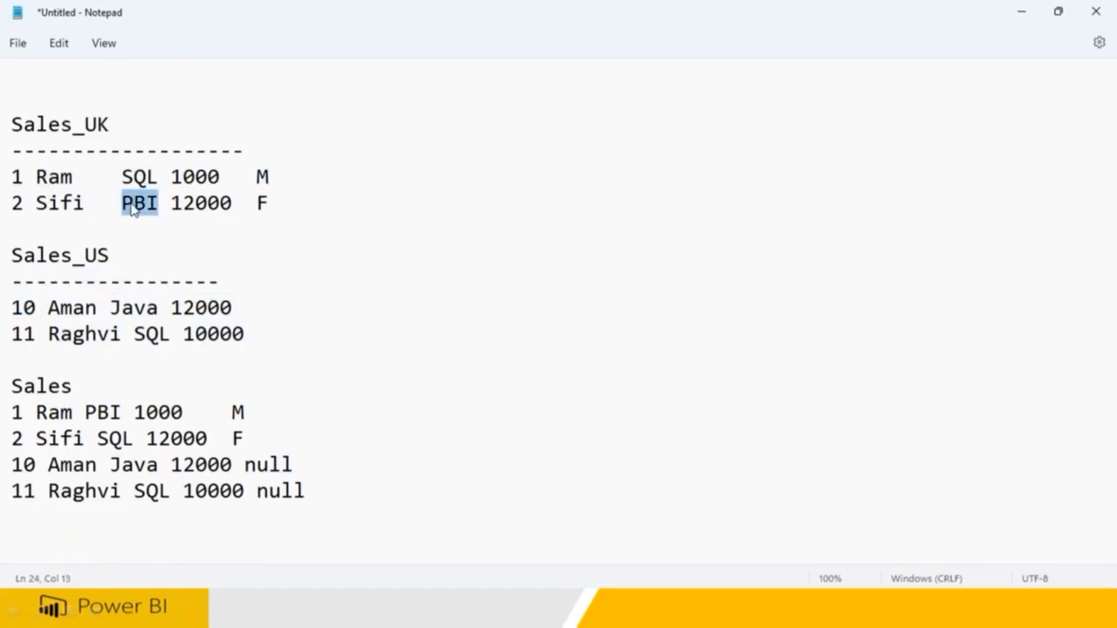
pyautogui.click(135, 303)
# - Compare the Sales_UK gender values with the Sales_US records and the null entries in Sales, and return to the Append Queries slide
pyautogui.doubleClick(261, 177)
pyautogui.doubleClick(272, 203)
pyautogui.moveTo(259, 335); pyautogui.dragTo(11, 307)
pyautogui.moveTo(230, 413); pyautogui.dragTo(318, 464)
pyautogui.moveTo(260, 493); pyautogui.dragTo(306, 493)
pyautogui.click(324, 603)
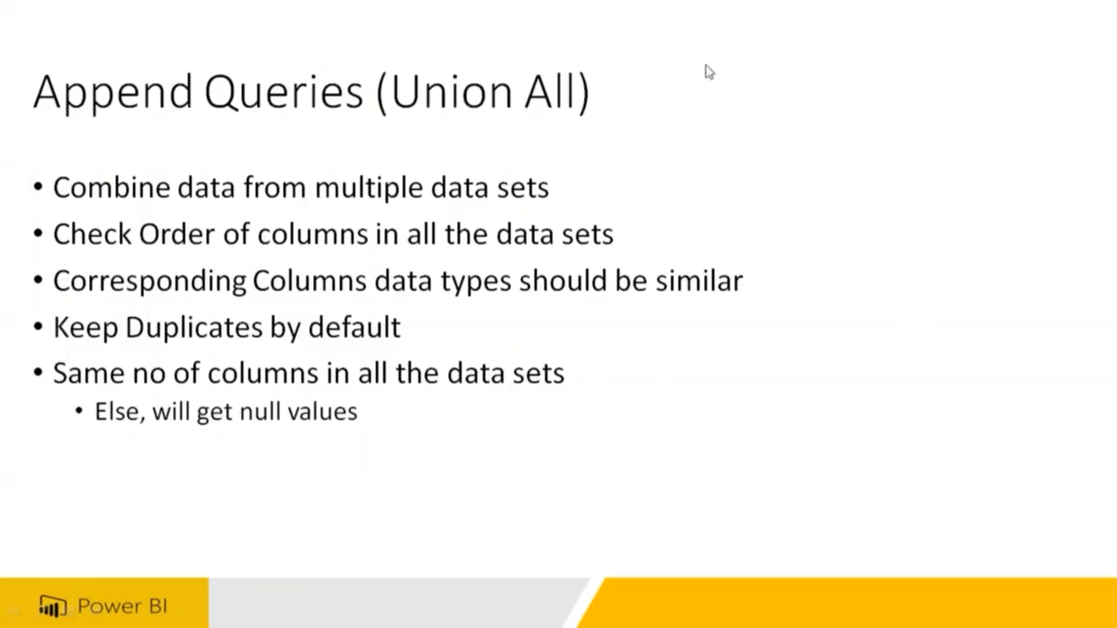
# - Switch to Power BI Desktop and close the AdvWorks_DimDate report without saving the changes
pyautogui.press('super')
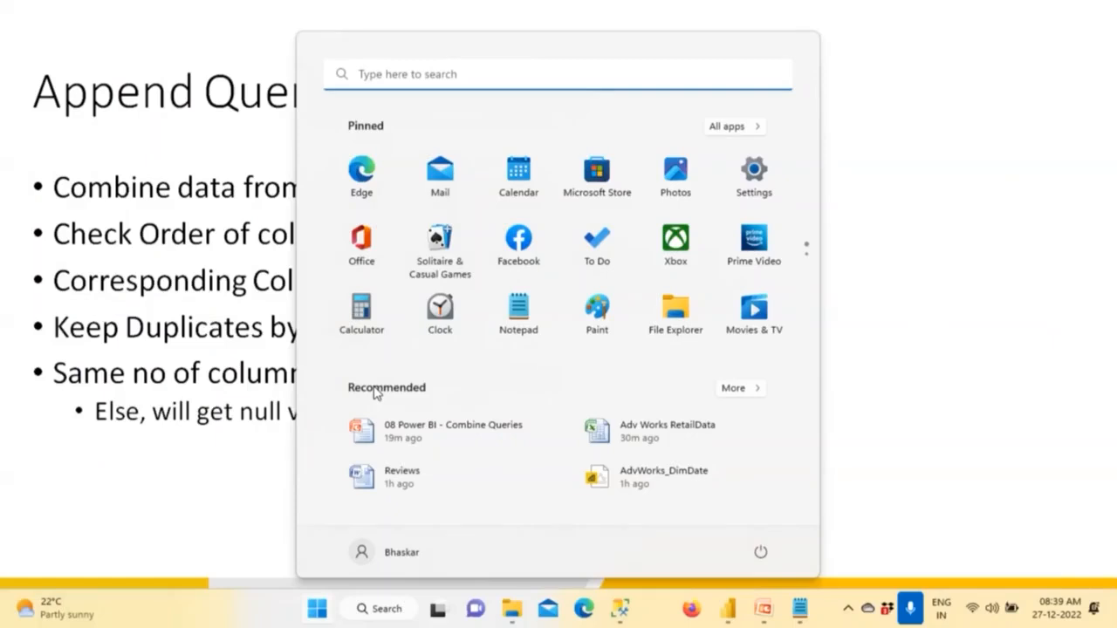
pyautogui.click(729, 610)
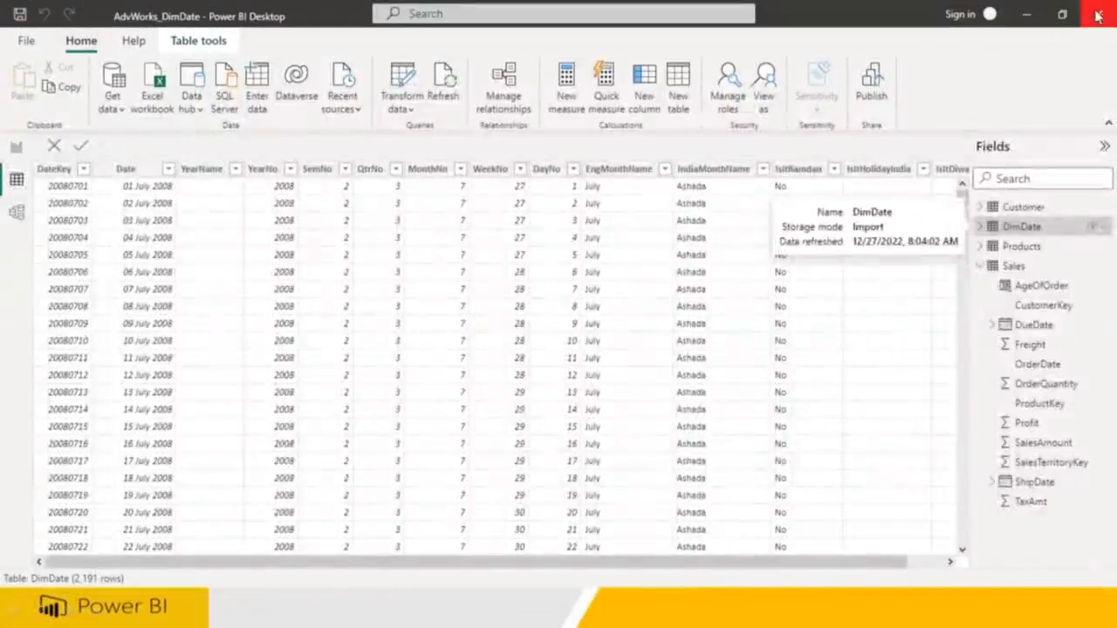
pyautogui.hotkey('alt', 'F4')
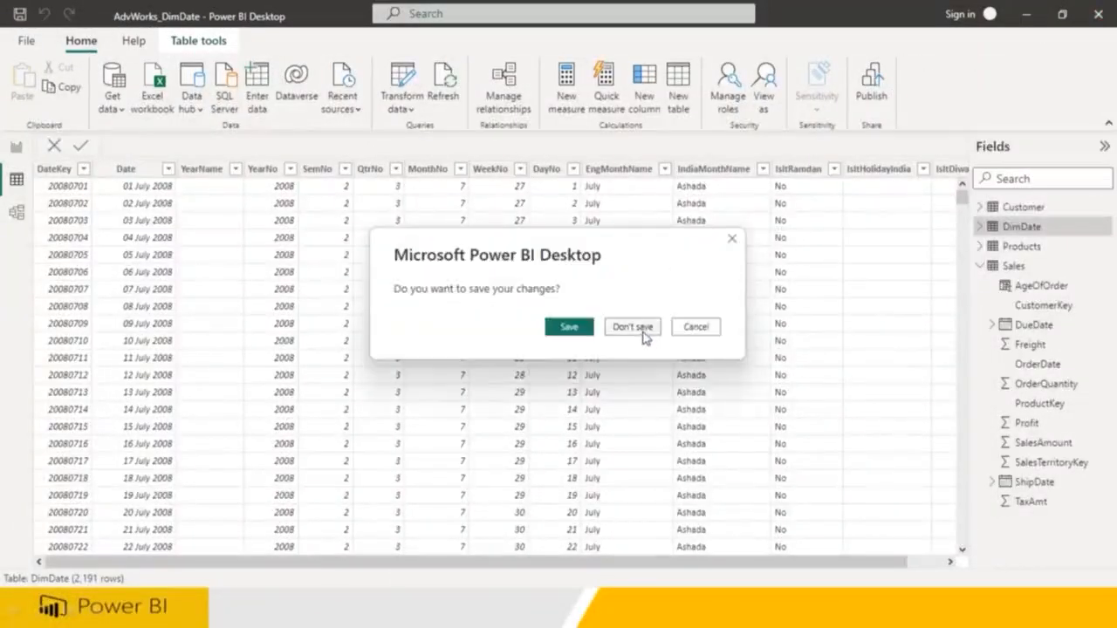
pyautogui.click(641, 332)
# - Launch a new Power BI Desktop session and dismiss its start screen
pyautogui.press('super')
pyautogui.write('power')
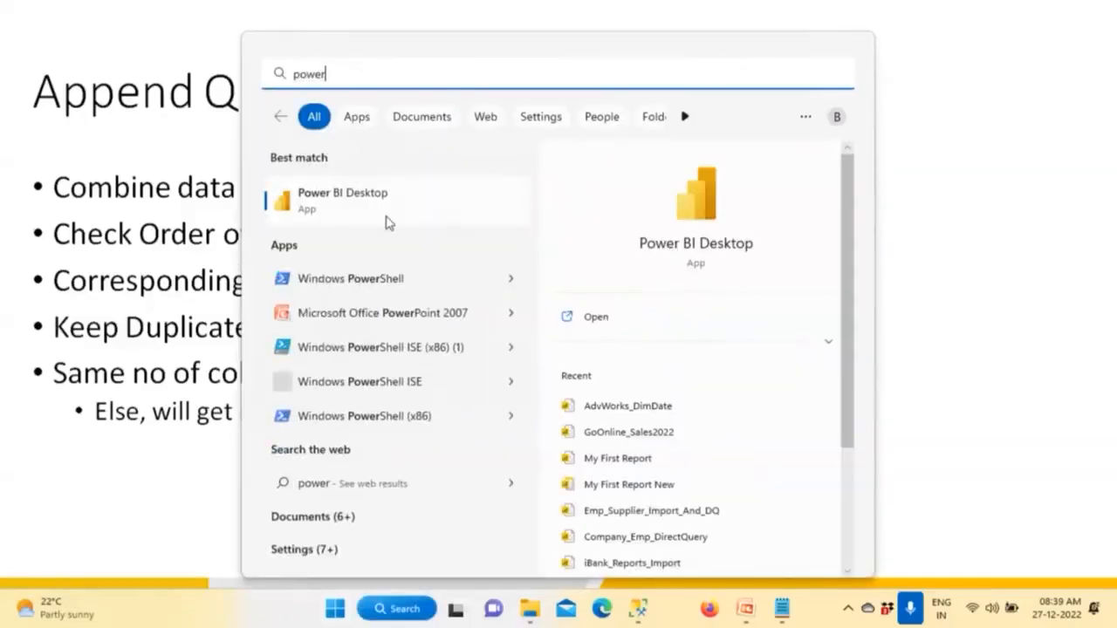
pyautogui.click(386, 218)
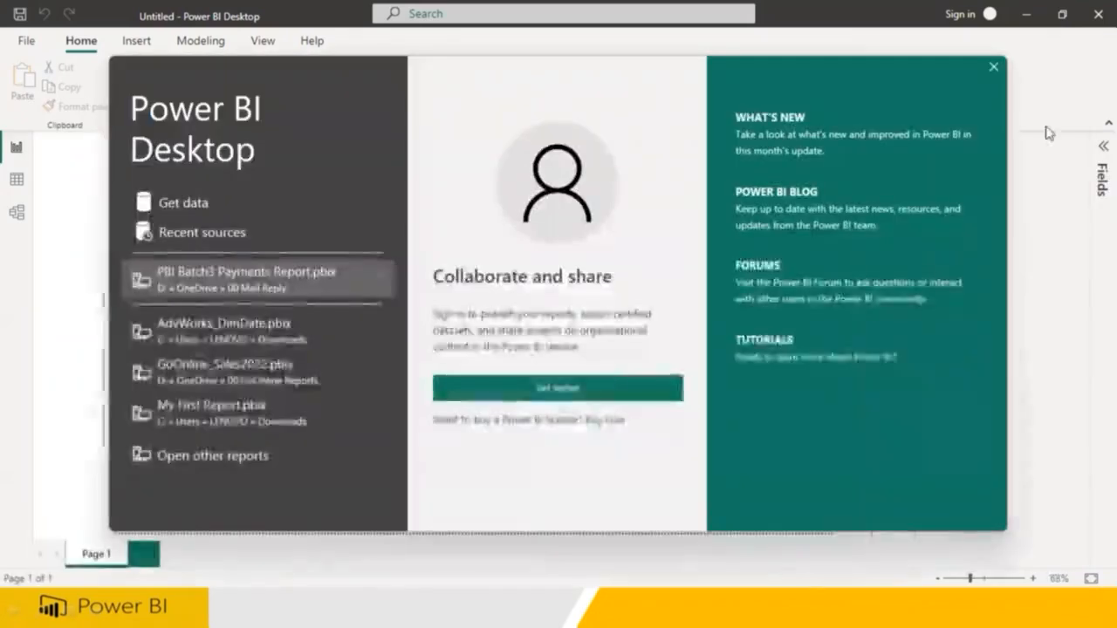
pyautogui.click(994, 70)
# - Open the Power Query Editor for the blank report and look over the available new source types
pyautogui.click(445, 104)
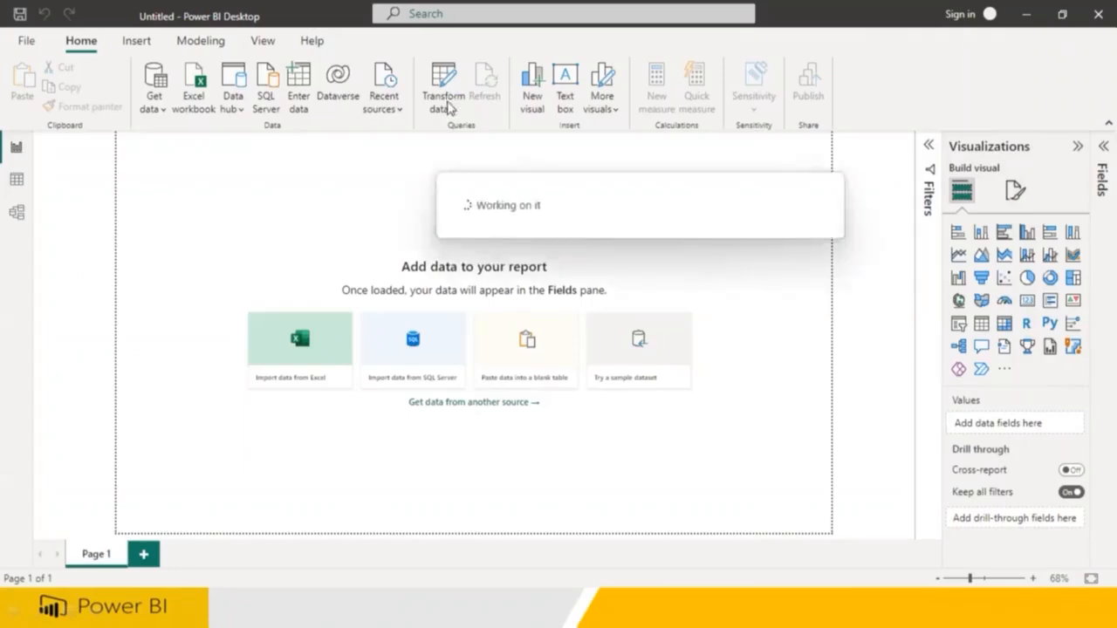
pyautogui.click(447, 109)
pyautogui.click(456, 140)
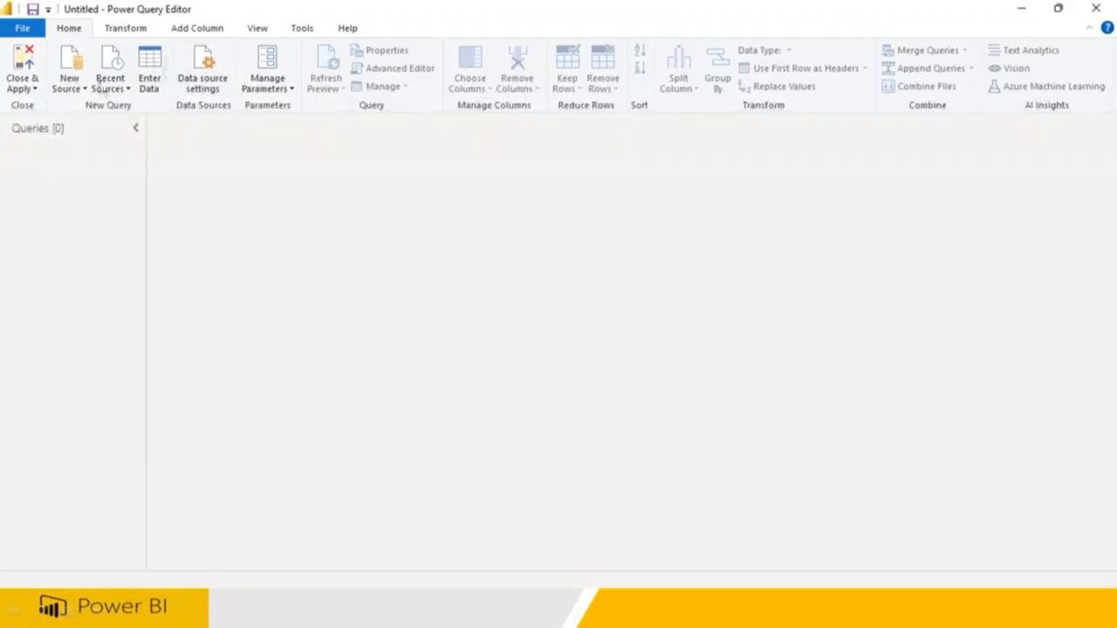
pyautogui.click(78, 83)
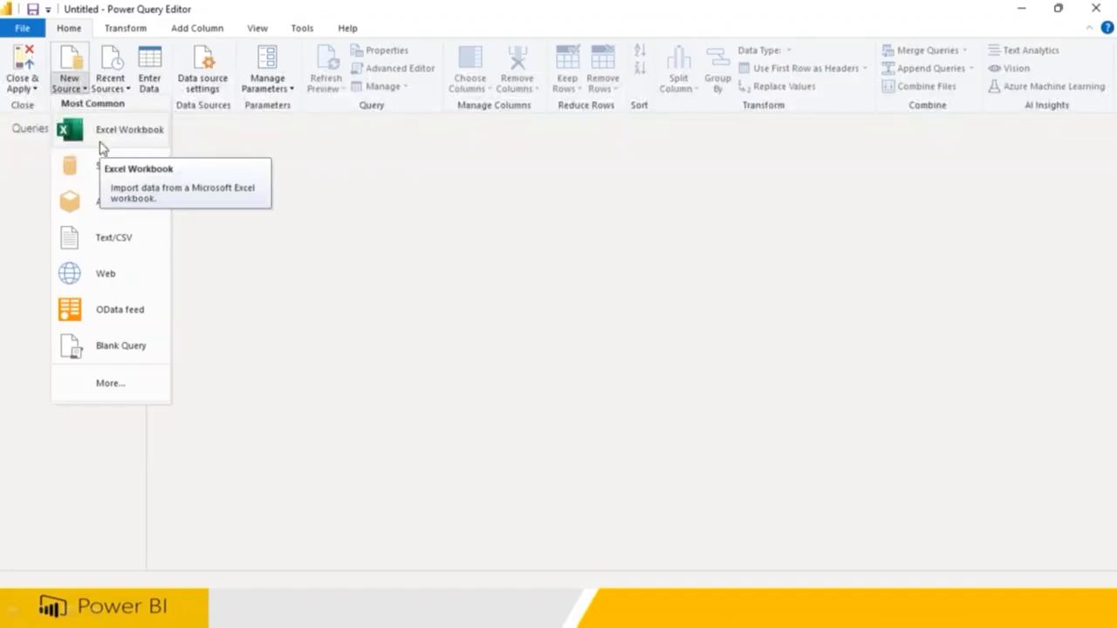
pyautogui.click(262, 212)
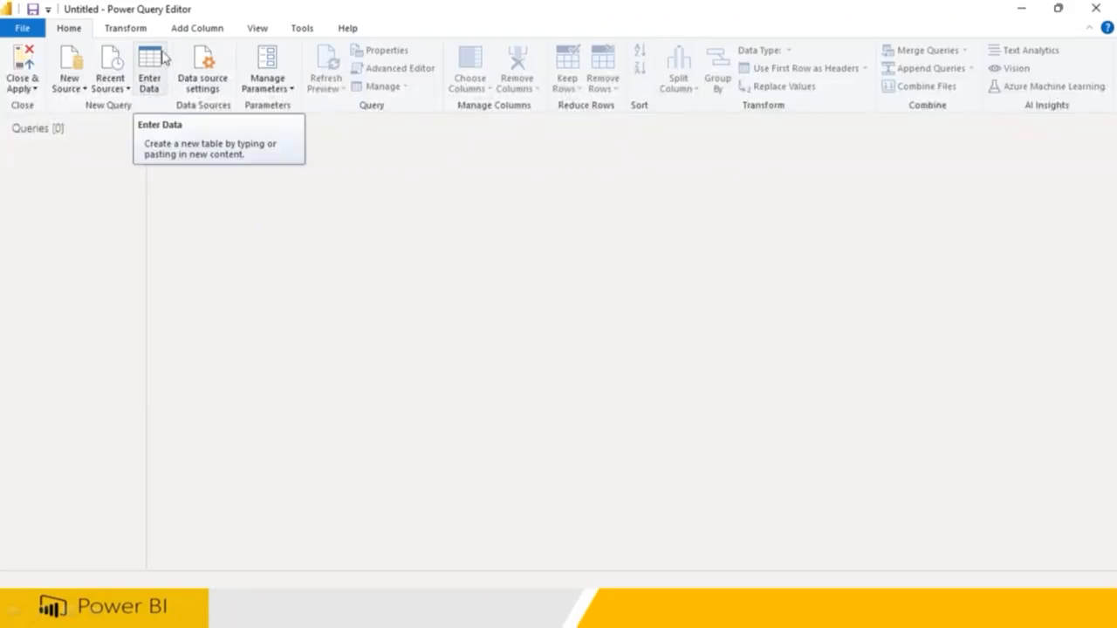
# - Start a manually entered table and fill Column1 with the values 1, 2 and 3
pyautogui.click(153, 78)
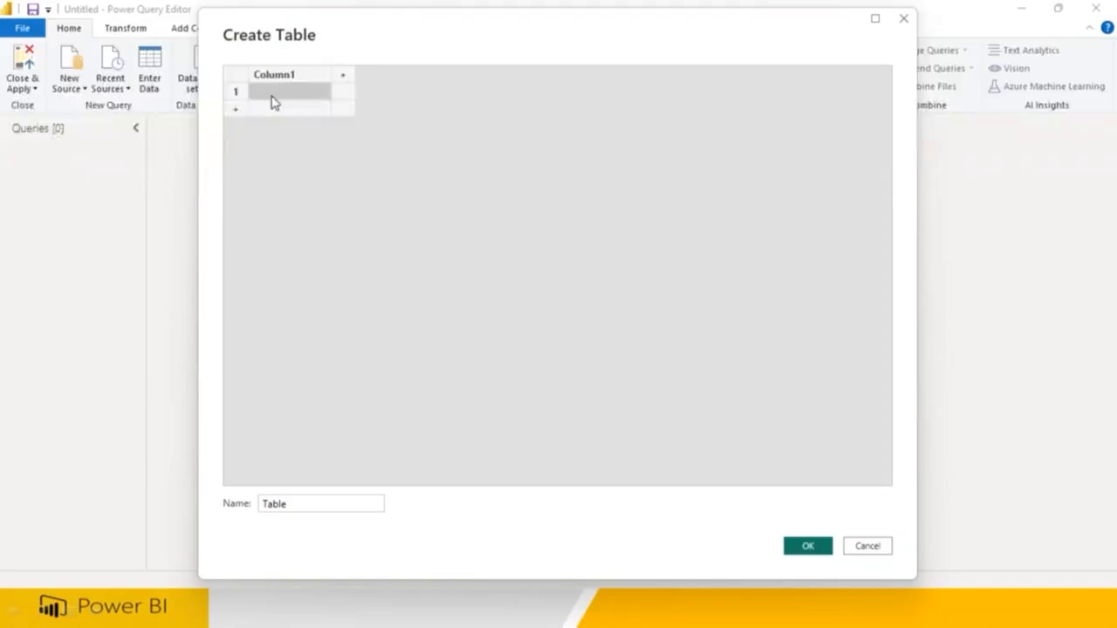
pyautogui.click(272, 94)
pyautogui.write('1')
pyautogui.press('Return')
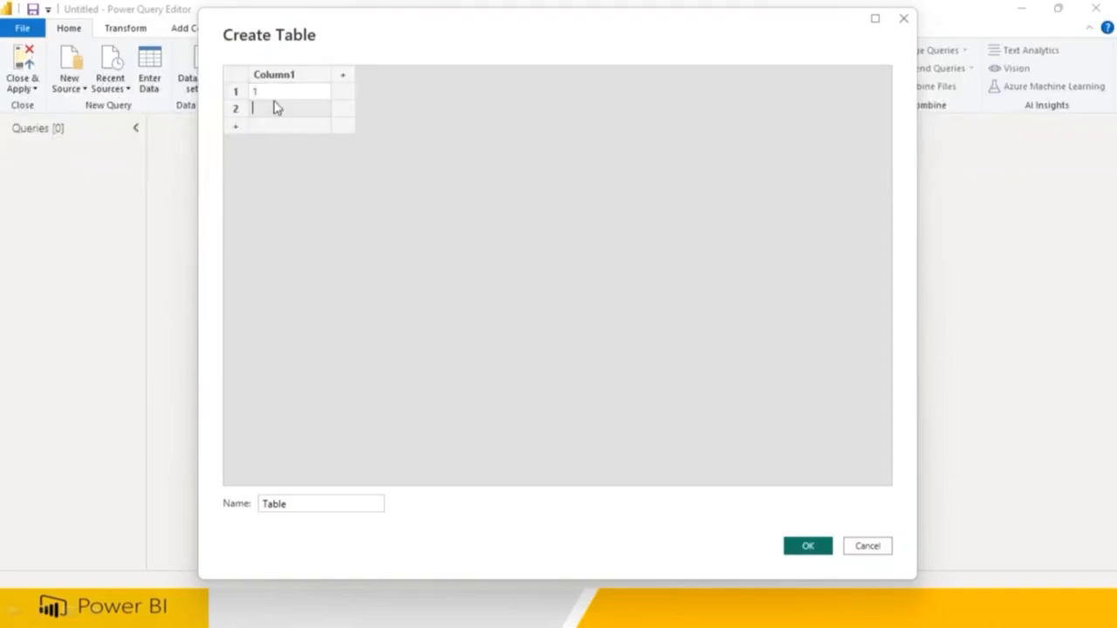
pyautogui.write('2')
pyautogui.press('Return')
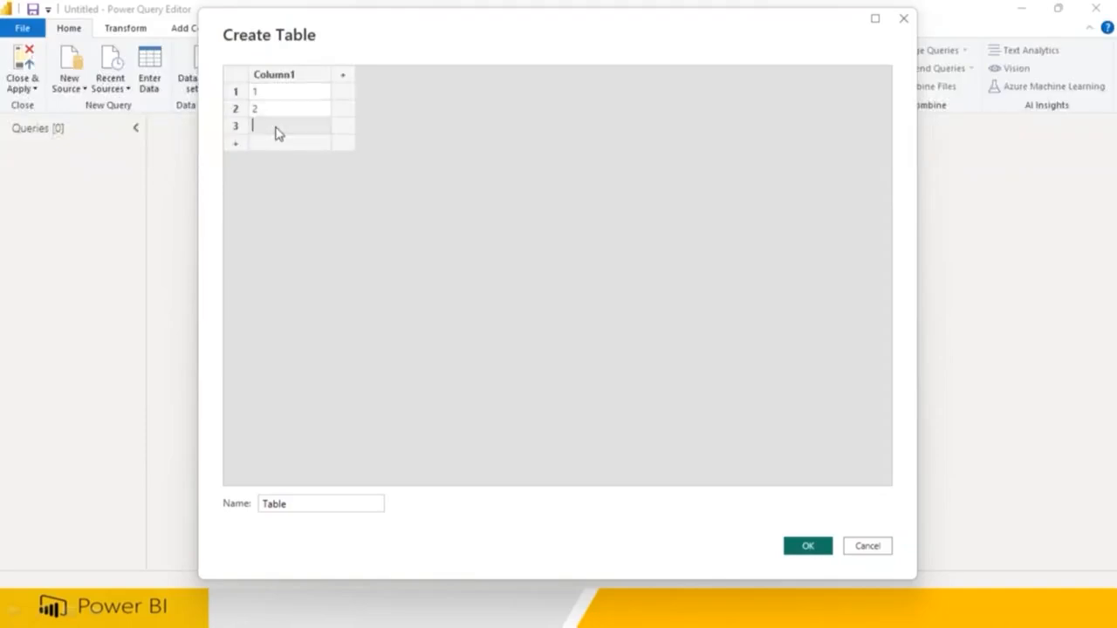
# - Name the manually entered table A and create it as a query
pyautogui.moveTo(307, 503); pyautogui.dragTo(229, 512)
pyautogui.click(307, 504)
pyautogui.write('A')
pyautogui.moveTo(307, 504); pyautogui.dragTo(236, 512)
pyautogui.write('A')
pyautogui.click(805, 549)
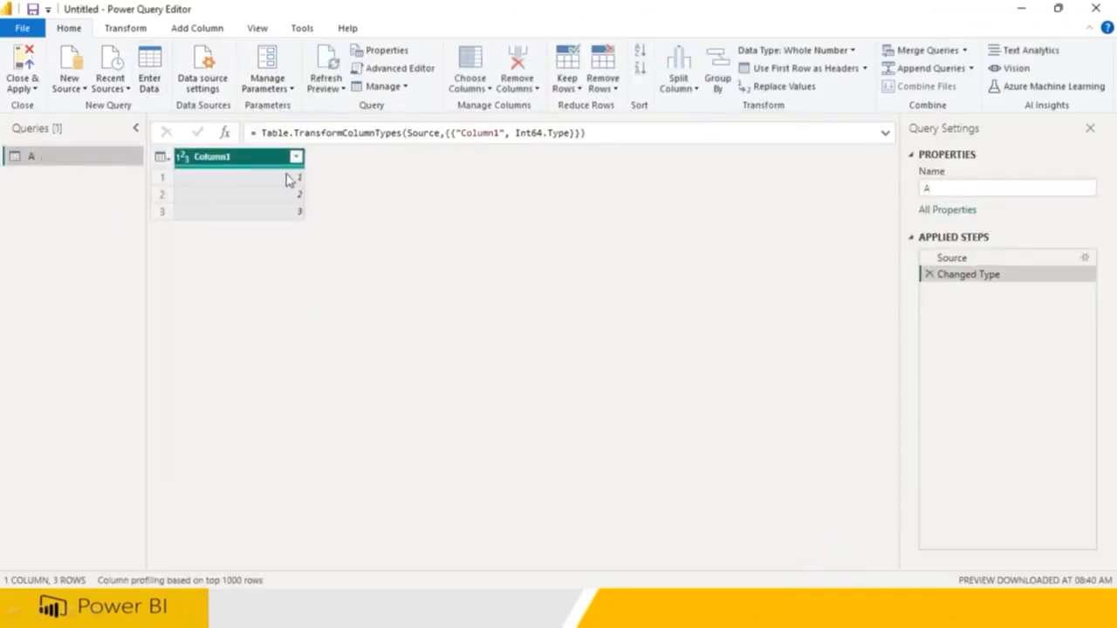
# - Start a second manually entered table and fill Column1 with the values 3, 3, 4 and 5
pyautogui.click(151, 79)
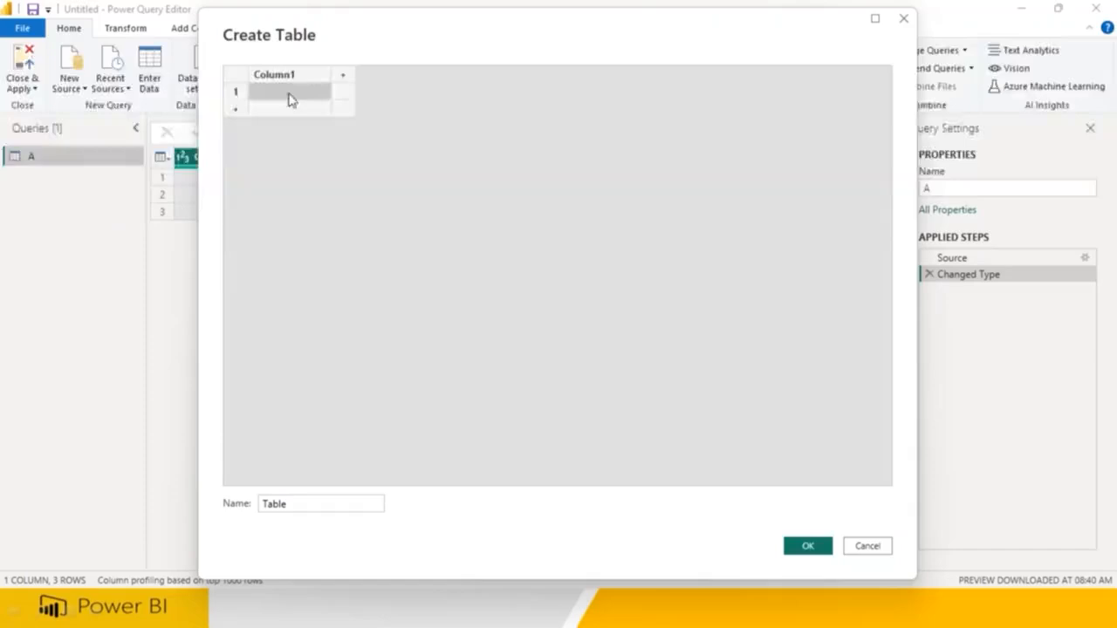
pyautogui.click(290, 99)
pyautogui.write('3')
pyautogui.press('Return')
pyautogui.write('3')
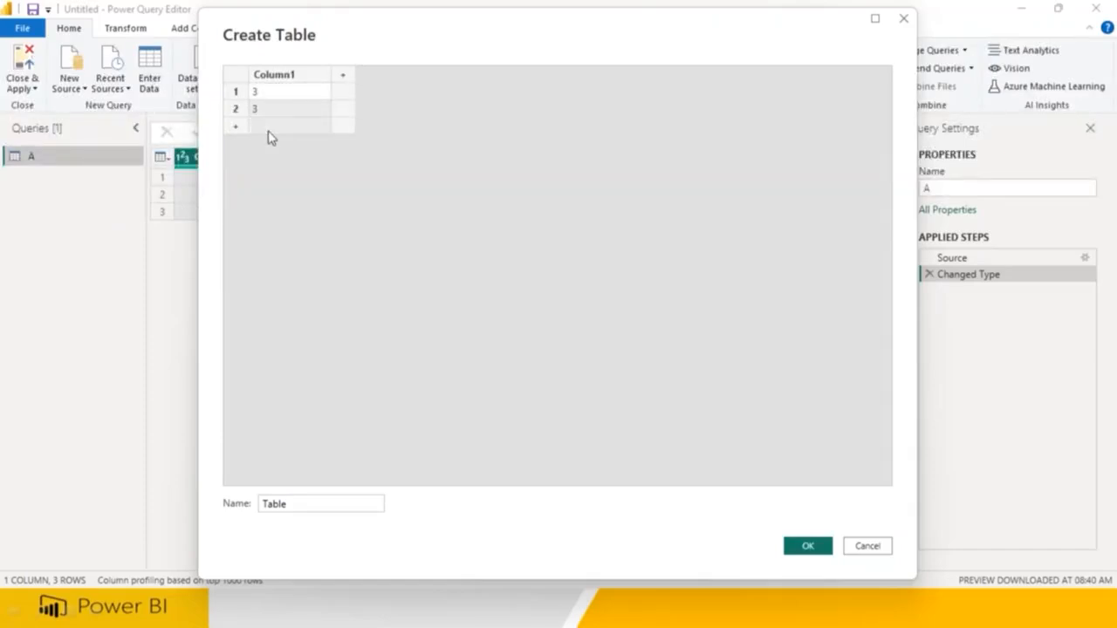
pyautogui.press('Return')
pyautogui.write('4')
pyautogui.press('Return')
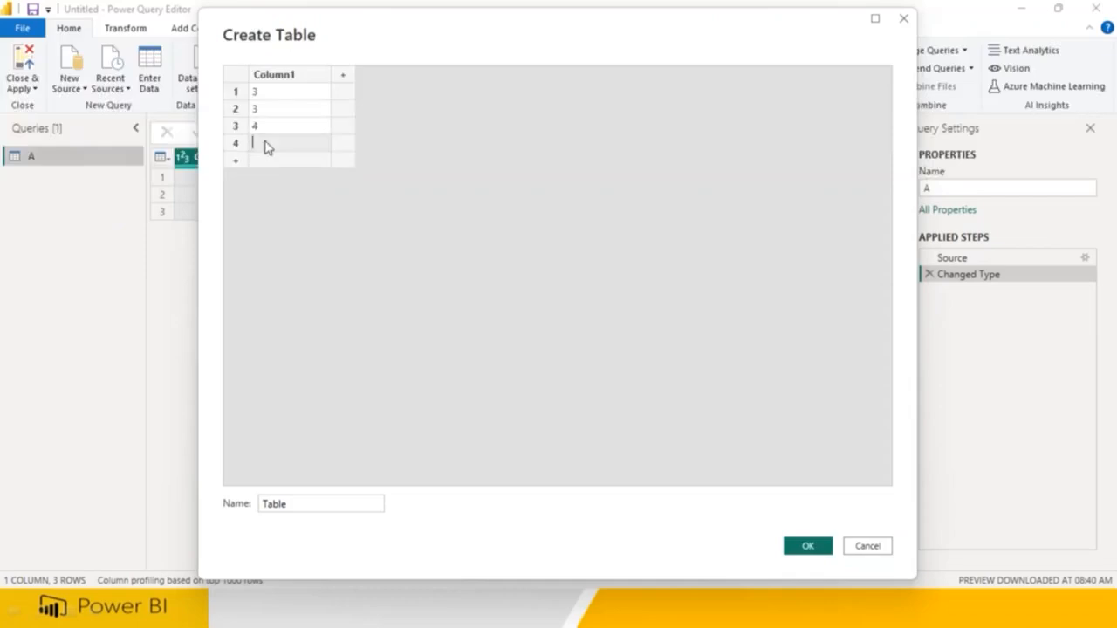
# - Name the second table B, create it as a query, and view queries A and B in turn
pyautogui.click(307, 504)
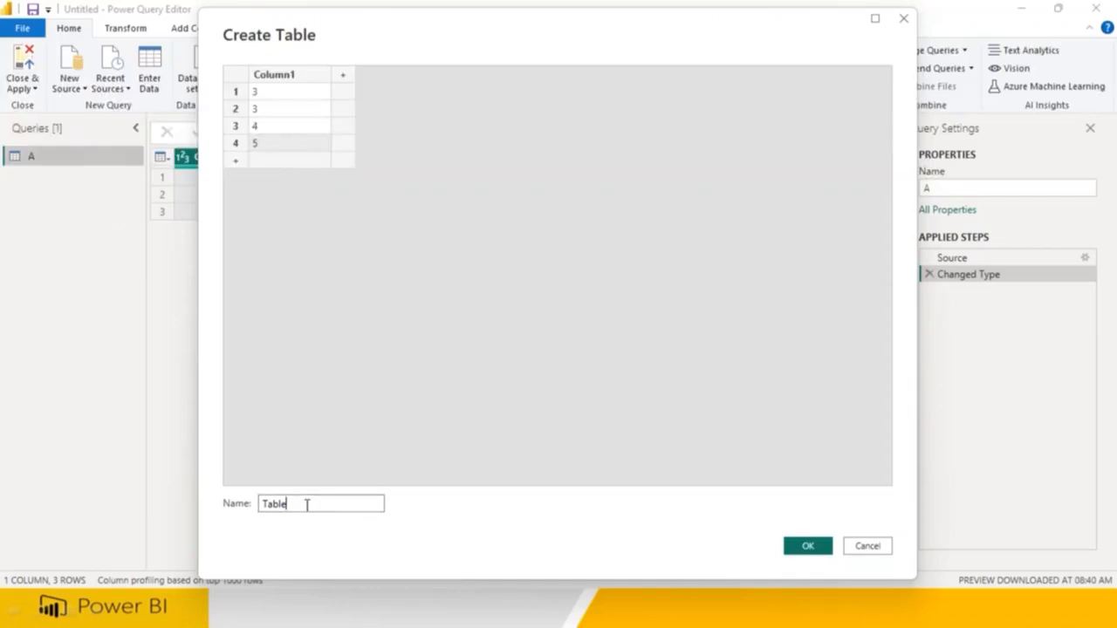
pyautogui.moveTo(306, 503); pyautogui.dragTo(234, 504)
pyautogui.write('B')
pyautogui.click(794, 547)
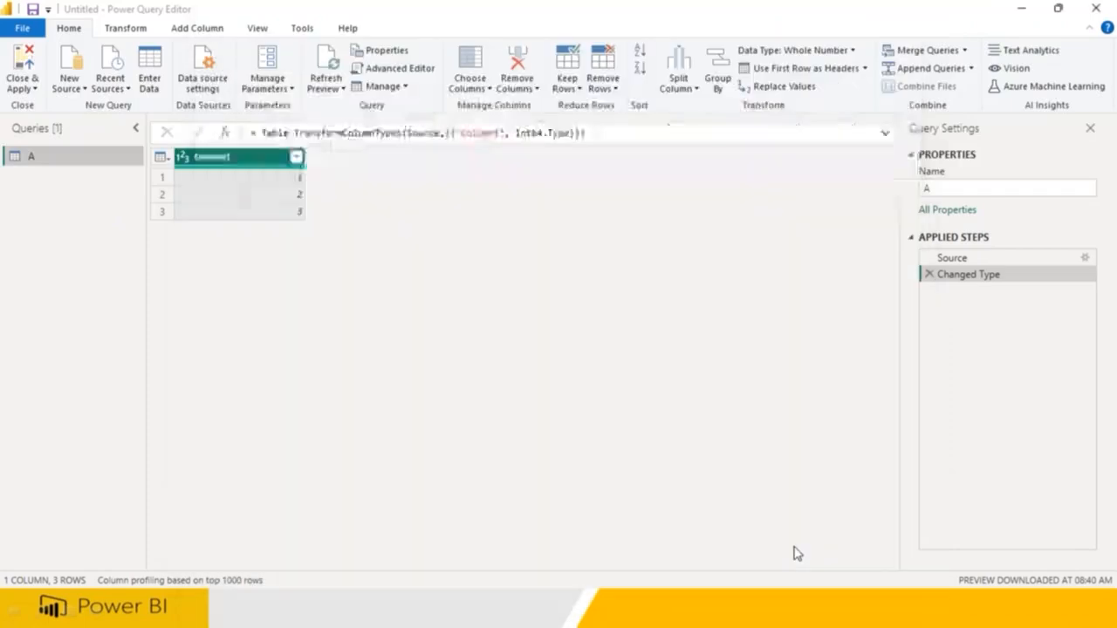
pyautogui.click(57, 161)
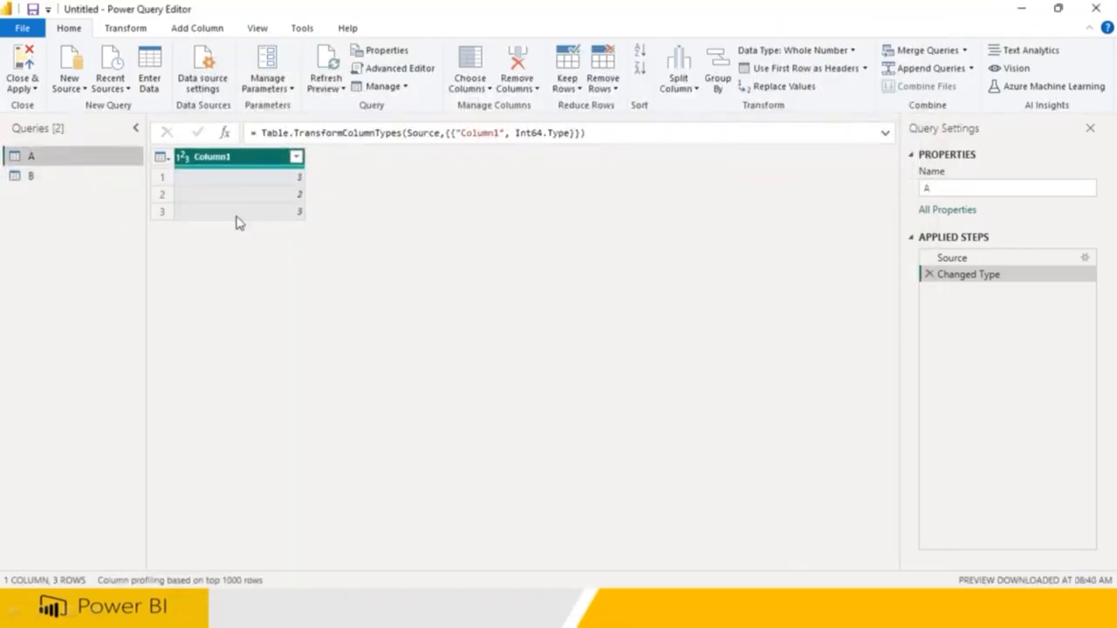
pyautogui.click(48, 177)
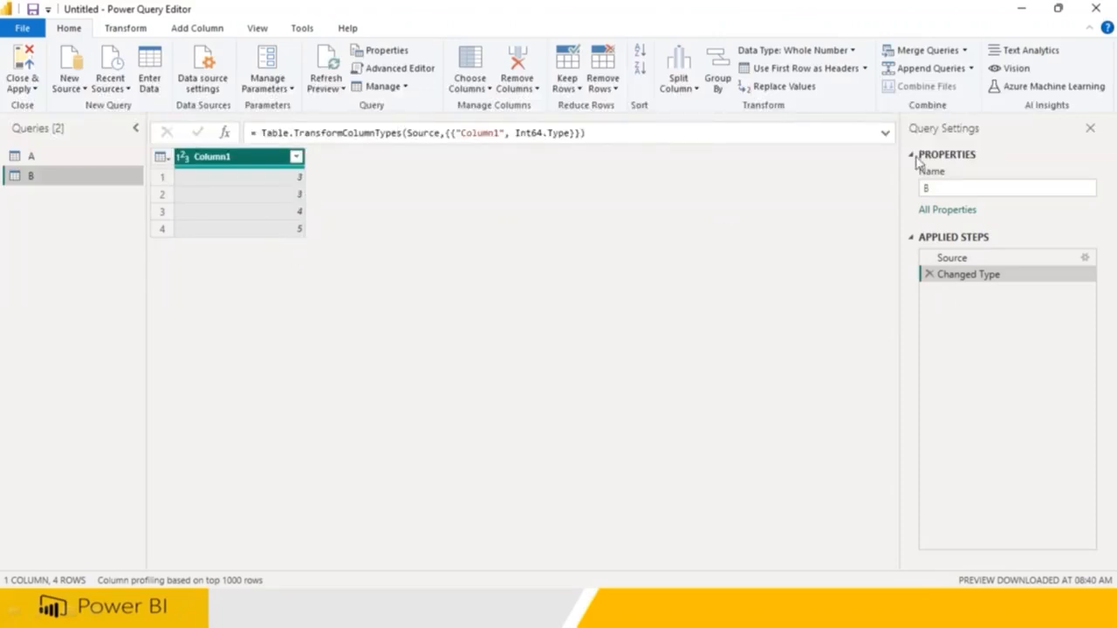
pyautogui.click(971, 70)
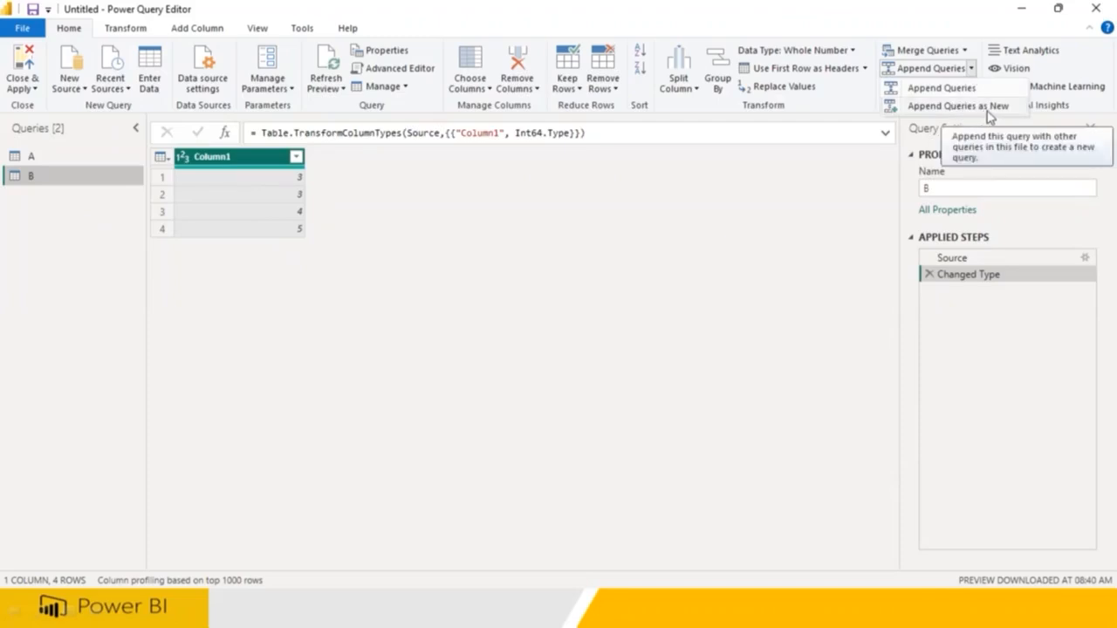
pyautogui.click(989, 109)
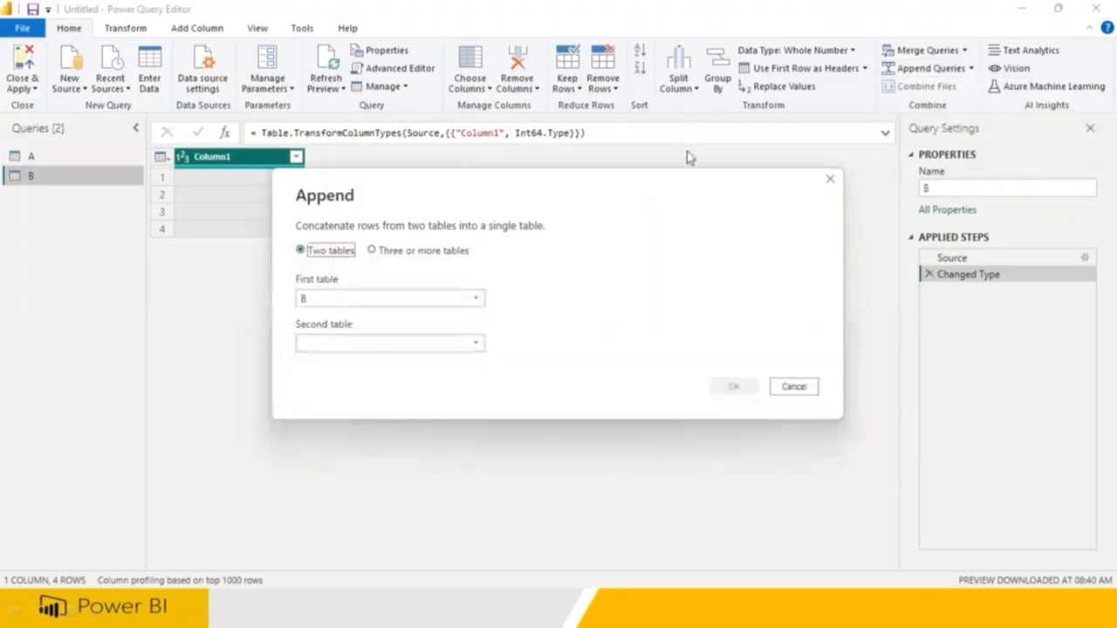
pyautogui.click(314, 299)
pyautogui.click(314, 313)
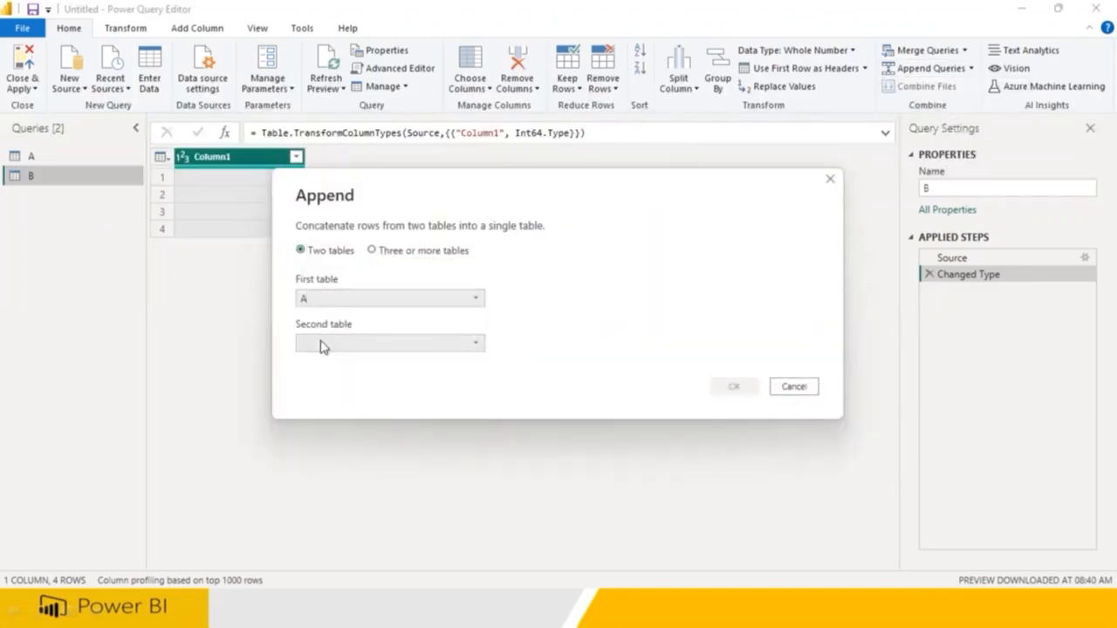
pyautogui.click(319, 343)
pyautogui.click(320, 376)
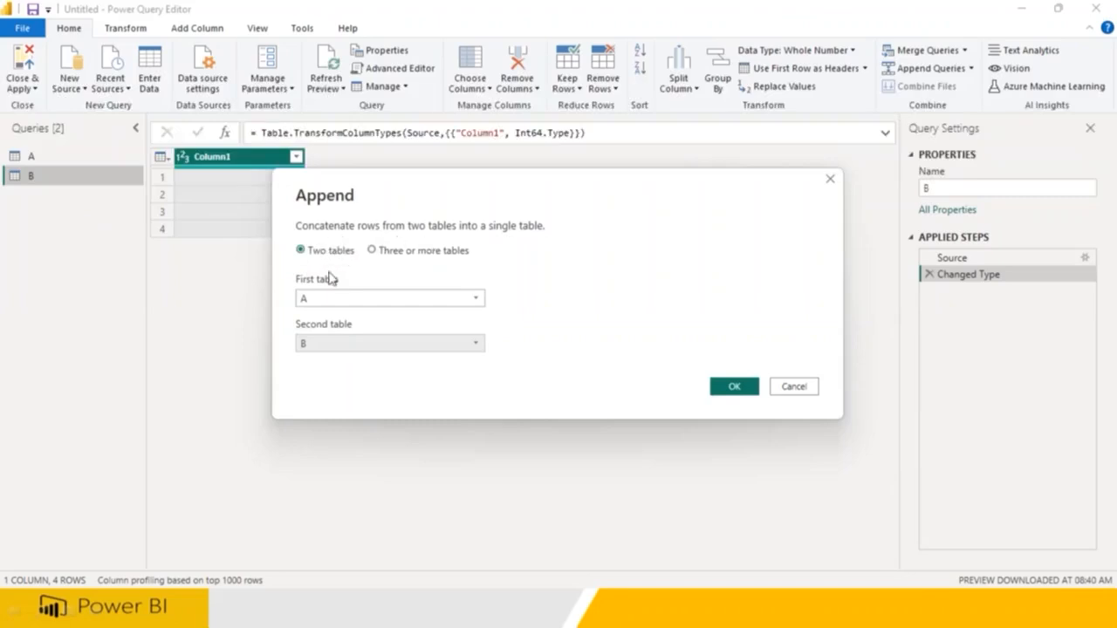
pyautogui.click(373, 250)
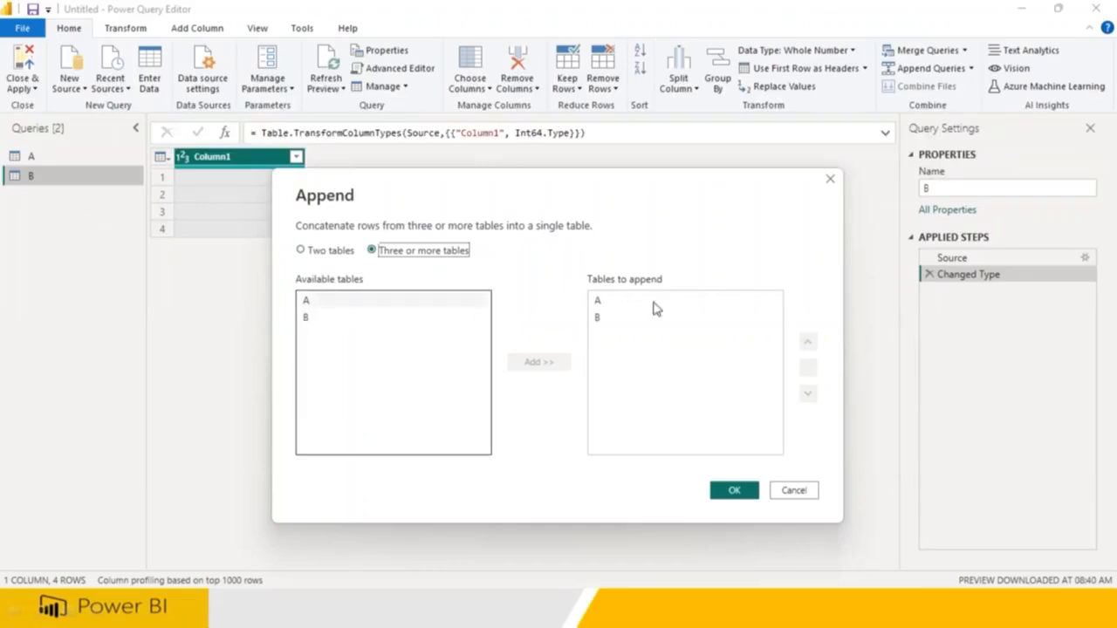
pyautogui.click(798, 491)
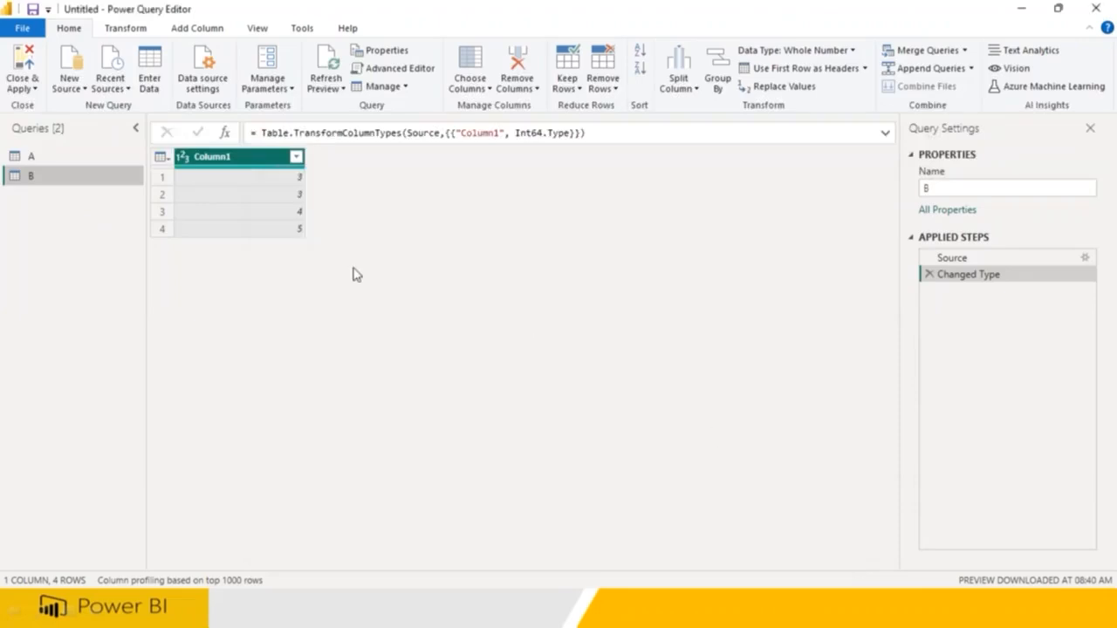
# - Append queries as new, with A as the first table and B as the second table
pyautogui.click(970, 68)
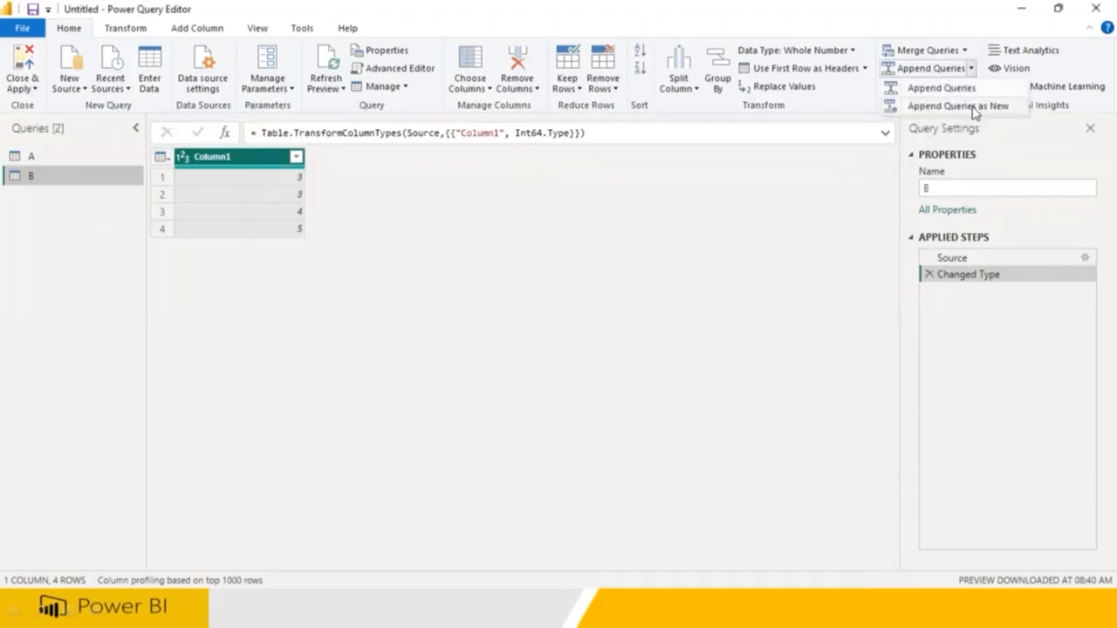
pyautogui.click(958, 106)
pyautogui.click(341, 299)
pyautogui.click(341, 315)
pyautogui.click(343, 342)
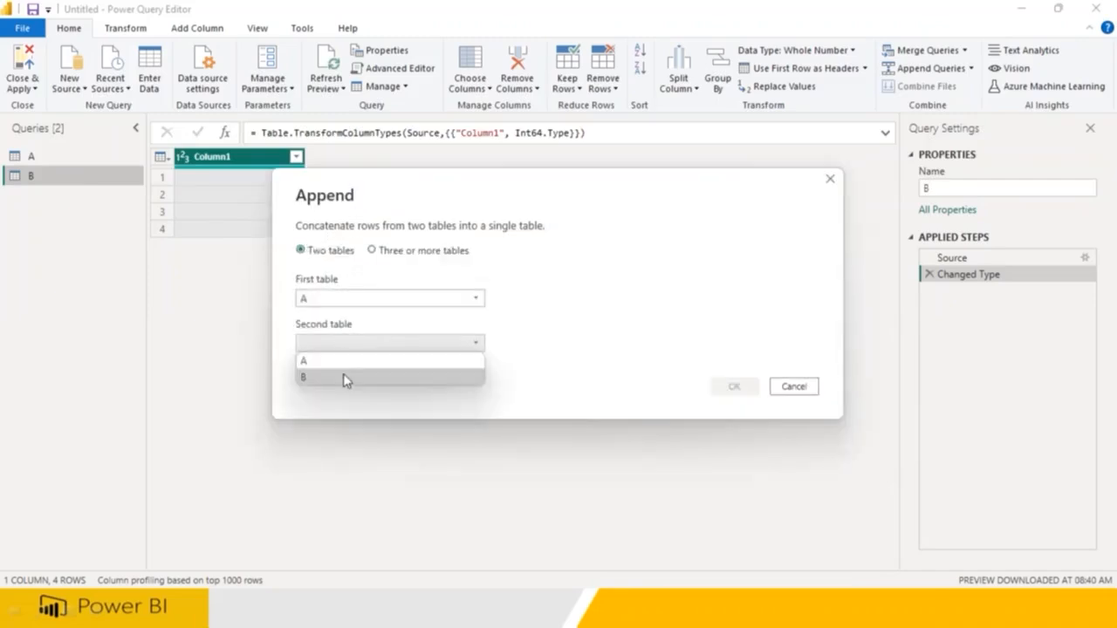
pyautogui.click(343, 379)
pyautogui.click(733, 386)
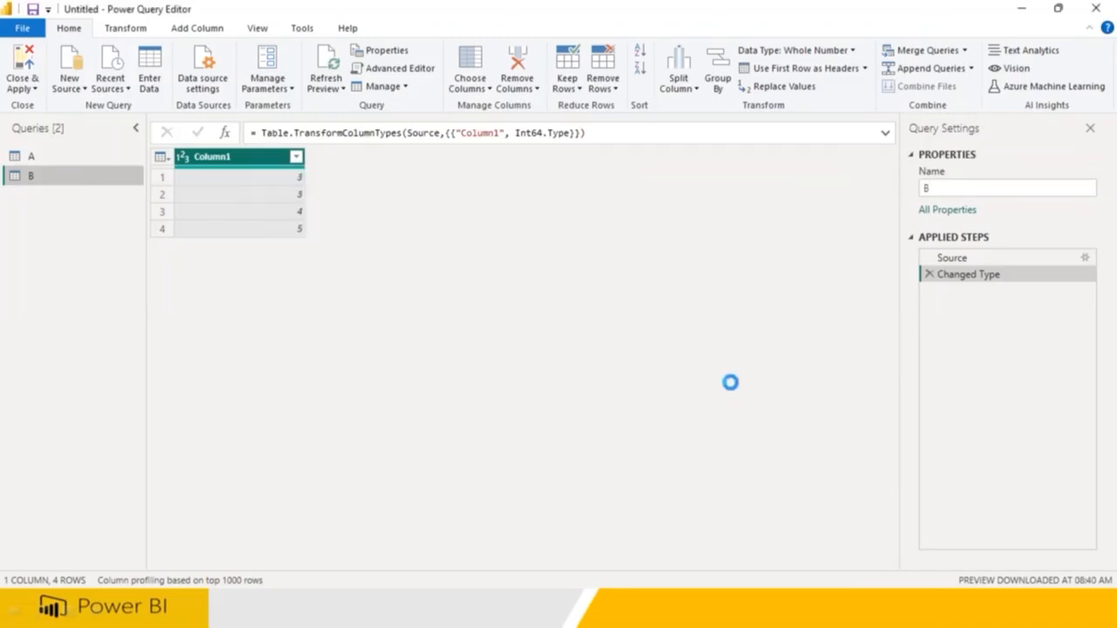
# - Rename the appended query as AUnionAllB
pyautogui.moveTo(983, 184); pyautogui.dragTo(864, 189)
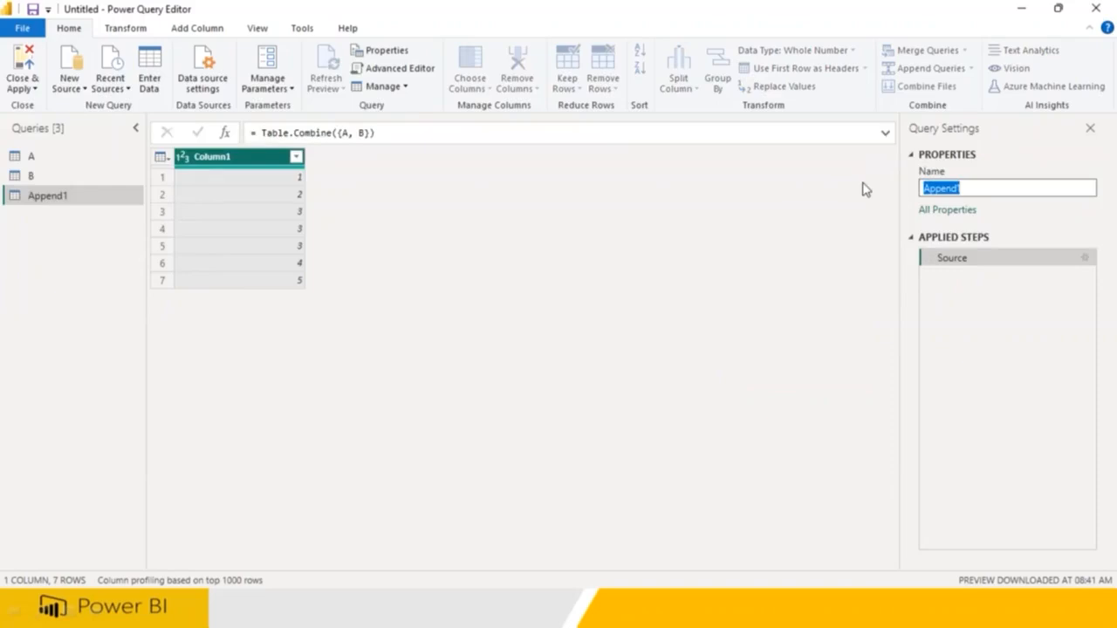
pyautogui.write('AUnionAllB')
pyautogui.press('Return')
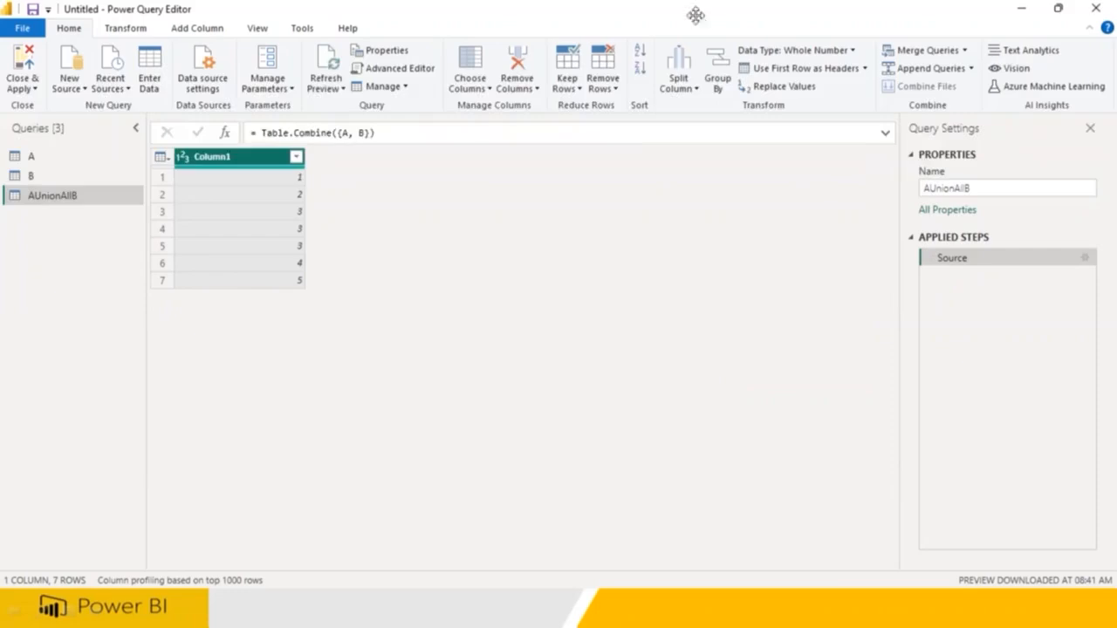
# - Mark the repeated 3s, Column1 and the Append Queries command with the screen pen, write "UNION ALL", and clear the annotations
pyautogui.moveTo(304, 208)
pyautogui.mouseDown()
pyautogui.moveTo(331, 200)
pyautogui.moveTo(317, 224)
pyautogui.moveTo(333, 234)
pyautogui.mouseUp()
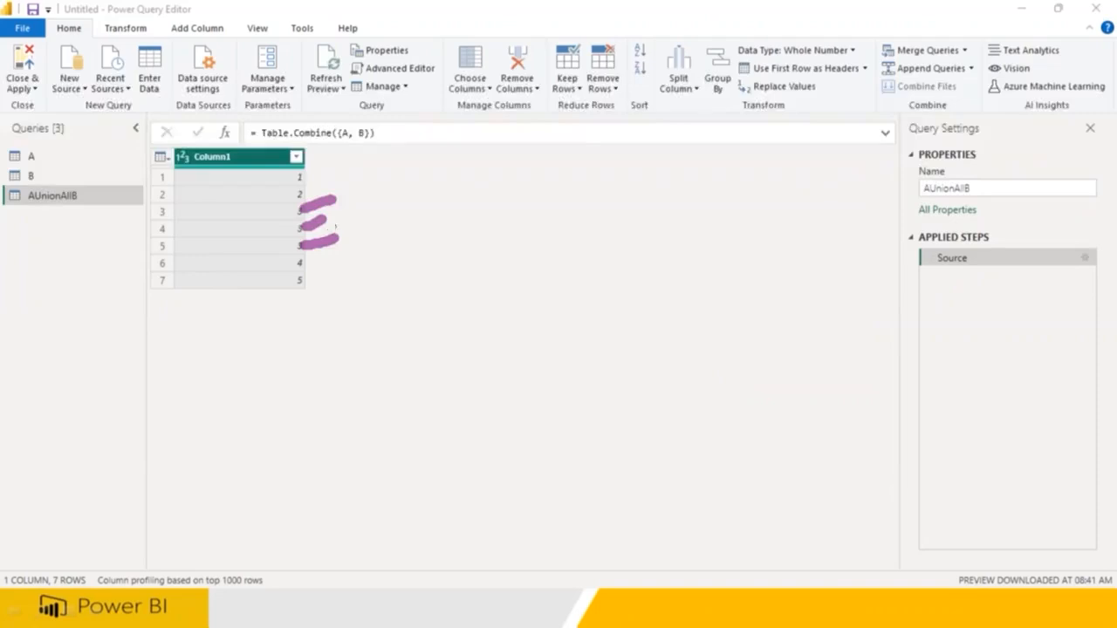
pyautogui.moveTo(195, 158)
pyautogui.mouseDown()
pyautogui.moveTo(260, 146)
pyautogui.moveTo(194, 138)
pyautogui.moveTo(199, 166)
pyautogui.mouseUp()
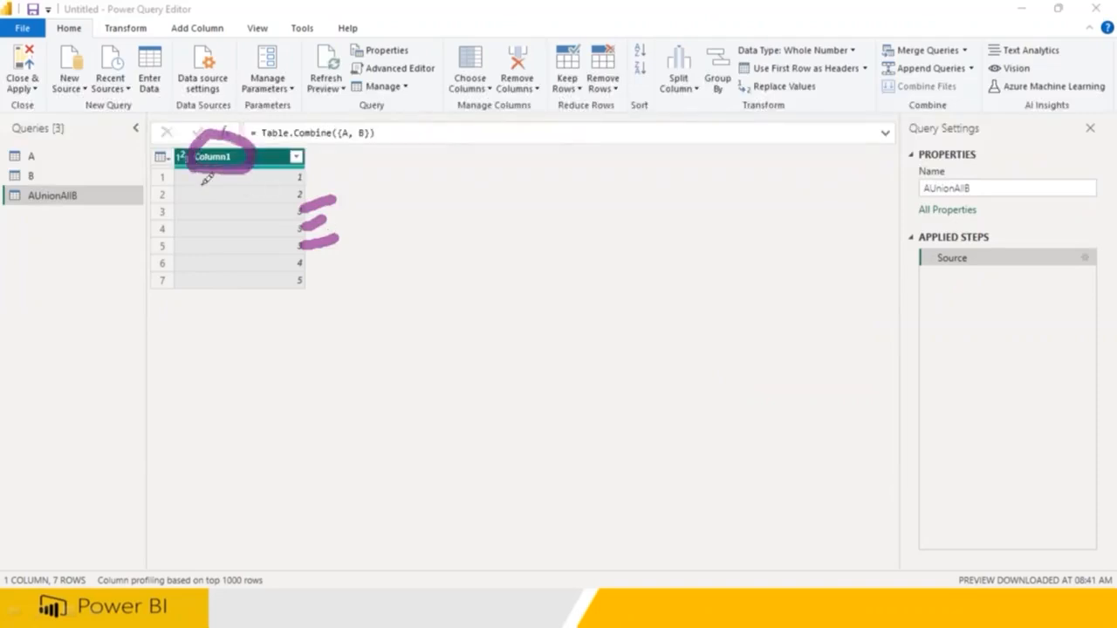
pyautogui.moveTo(361, 150); pyautogui.dragTo(380, 288)
pyautogui.moveTo(400, 202); pyautogui.dragTo(451, 187)
pyautogui.moveTo(467, 229)
pyautogui.mouseDown()
pyautogui.moveTo(517, 175)
pyautogui.moveTo(539, 218)
pyautogui.mouseUp()
pyautogui.moveTo(583, 171)
pyautogui.mouseDown()
pyautogui.moveTo(603, 186)
pyautogui.moveTo(648, 166)
pyautogui.mouseUp()
pyautogui.moveTo(923, 79)
pyautogui.mouseDown()
pyautogui.moveTo(933, 86)
pyautogui.moveTo(899, 54)
pyautogui.moveTo(951, 89)
pyautogui.mouseUp()
pyautogui.moveTo(639, 303)
pyautogui.mouseDown()
pyautogui.moveTo(647, 224)
pyautogui.moveTo(696, 279)
pyautogui.mouseUp()
pyautogui.moveTo(642, 254); pyautogui.dragTo(682, 240)
pyautogui.moveTo(702, 212); pyautogui.dragTo(736, 255)
pyautogui.moveTo(750, 203); pyautogui.dragTo(778, 249)
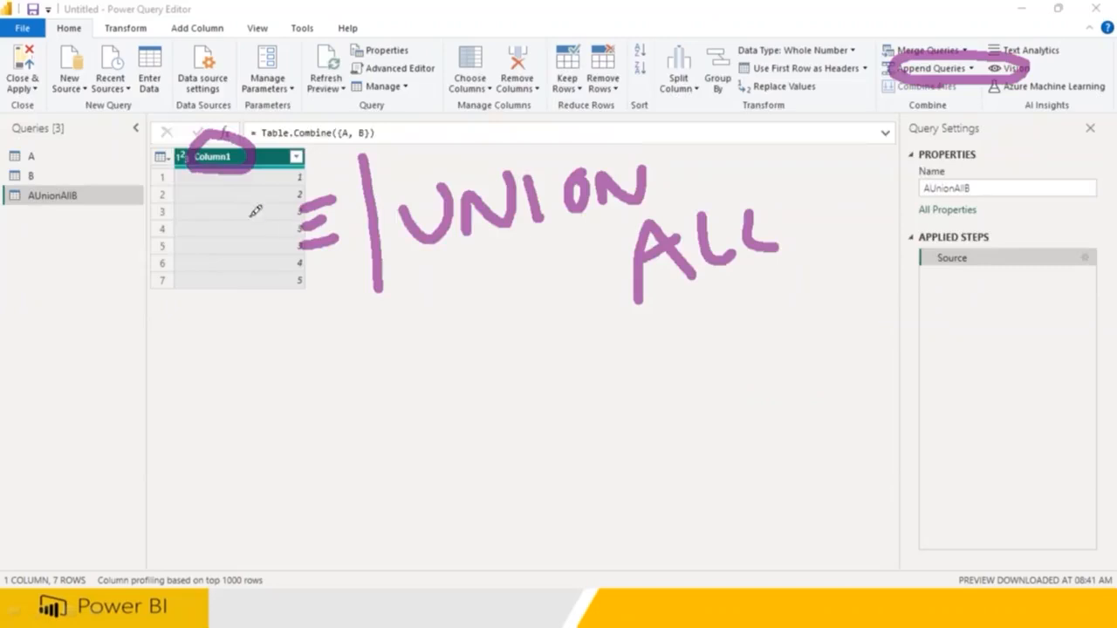
pyautogui.press('Escape')
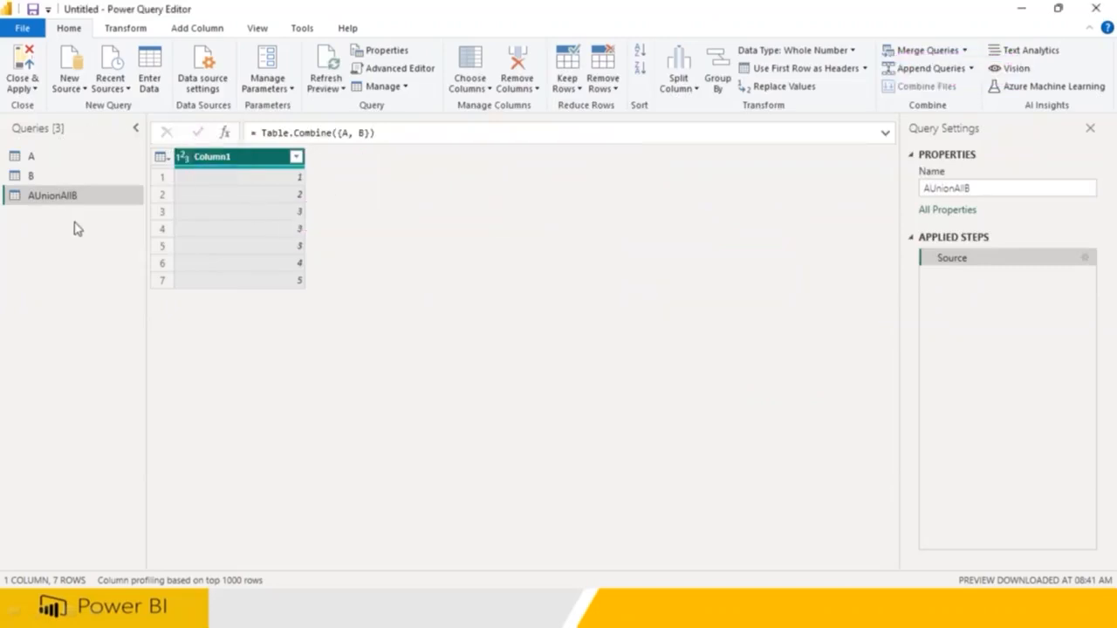
# - Append tables A and B once more as another new query, with A first and B second
pyautogui.click(970, 68)
pyautogui.click(972, 109)
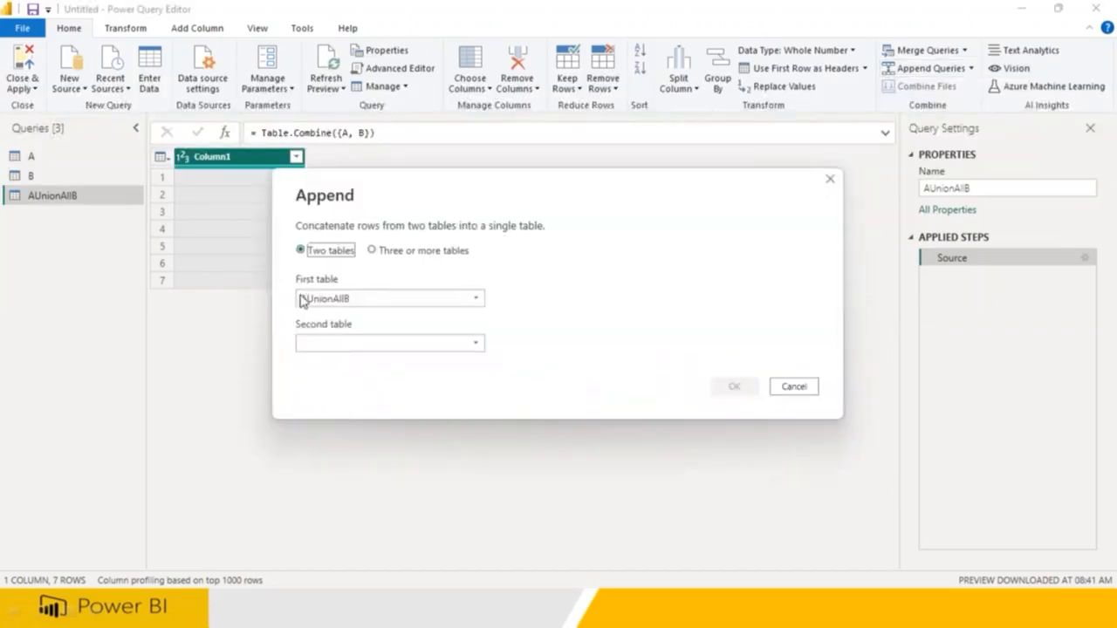
pyautogui.click(303, 300)
pyautogui.click(319, 314)
pyautogui.click(336, 344)
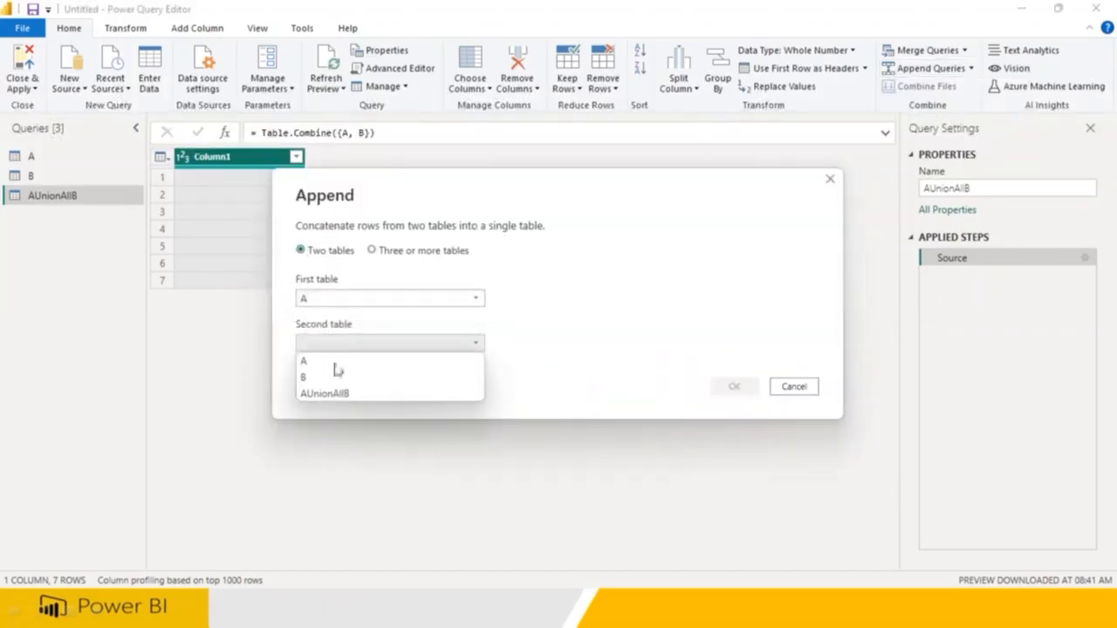
pyautogui.click(337, 376)
pyautogui.click(726, 389)
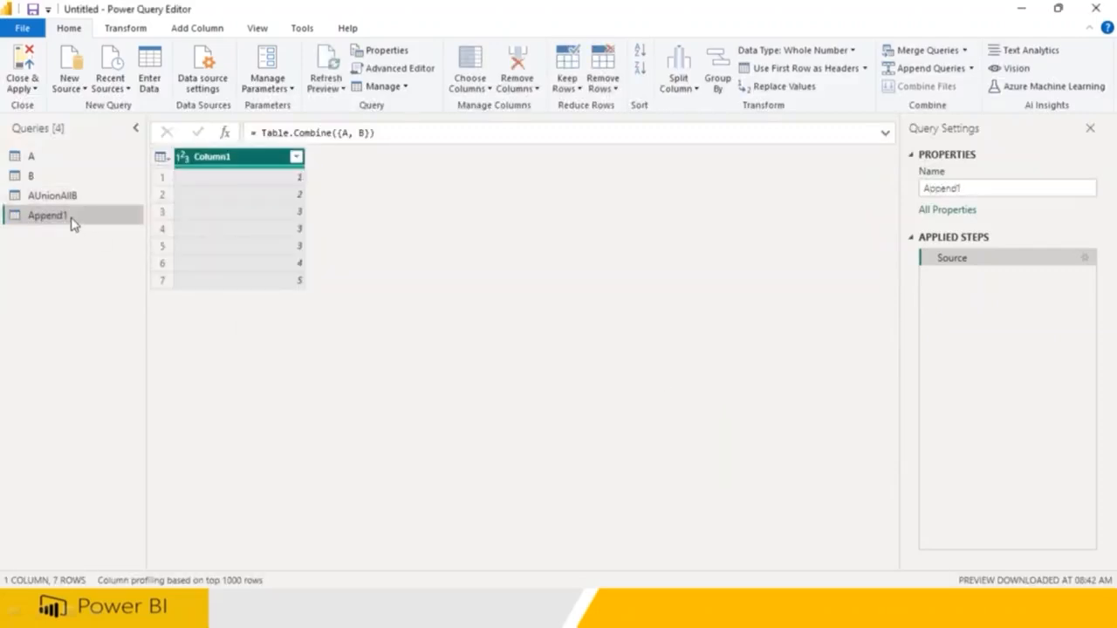
# - Remove duplicates from Column1 of the new appended query and rename the query as AUnionB
pyautogui.rightClick(265, 167)
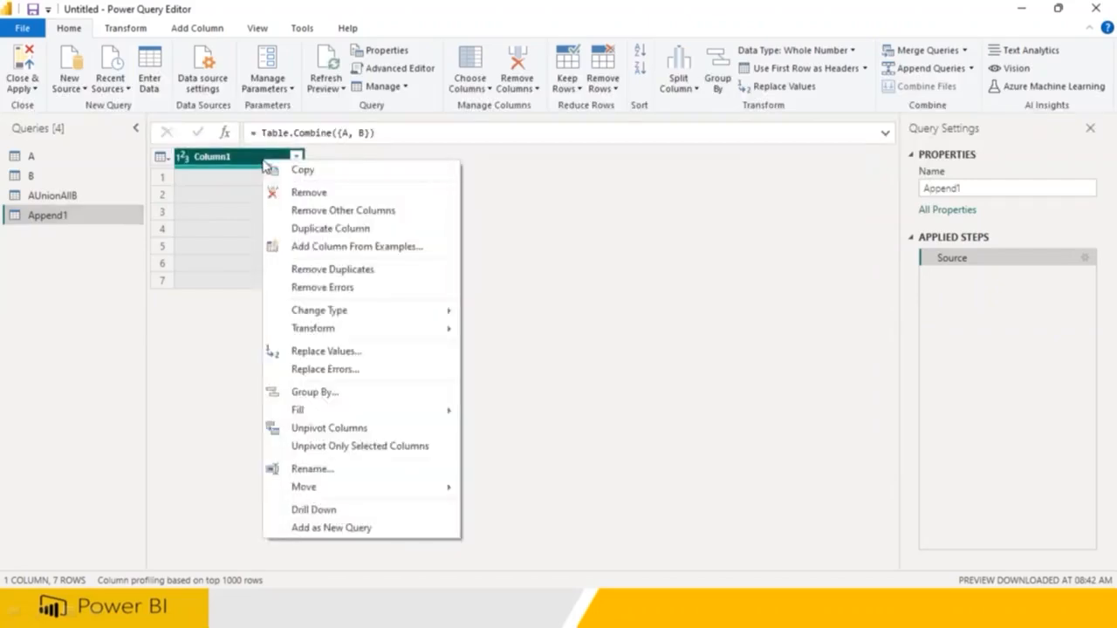
pyautogui.click(315, 272)
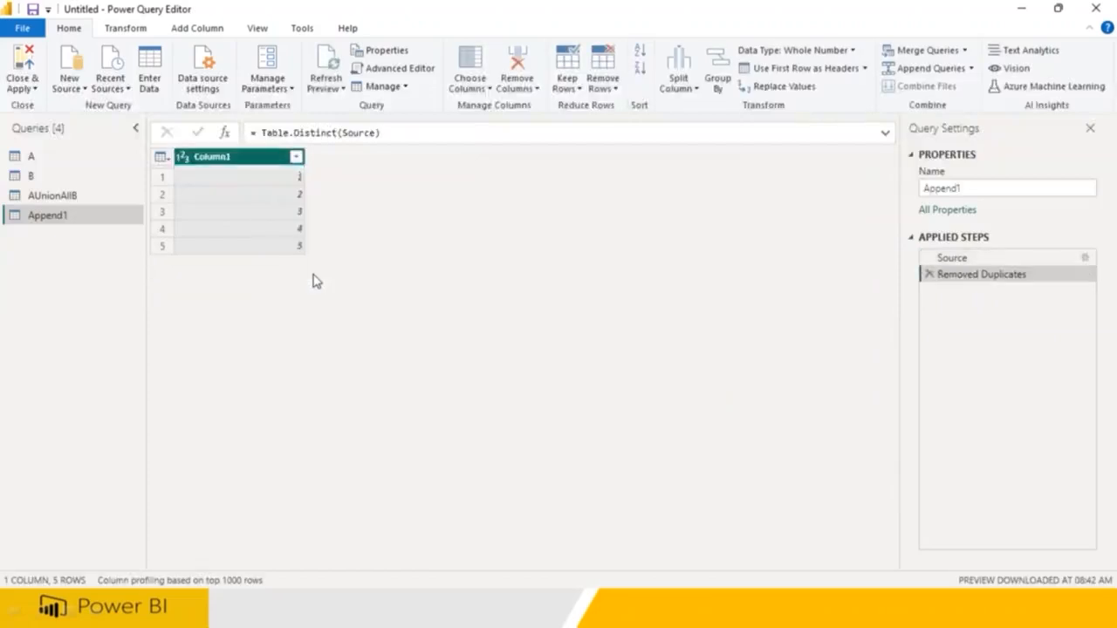
pyautogui.moveTo(965, 189); pyautogui.dragTo(855, 192)
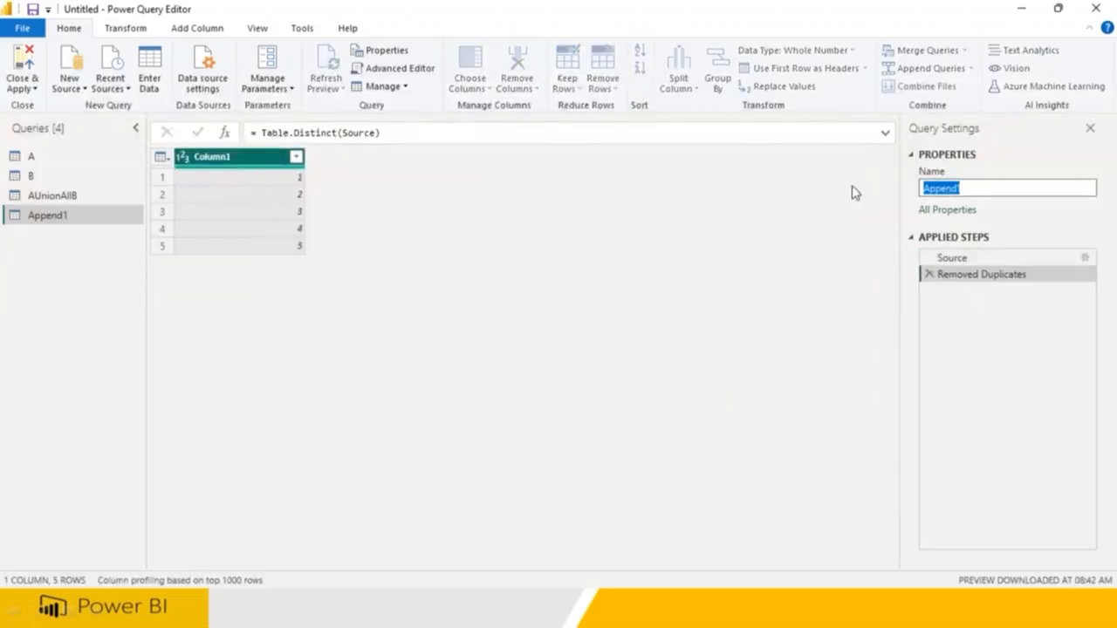
pyautogui.write('AUnionB')
pyautogui.press('Return')
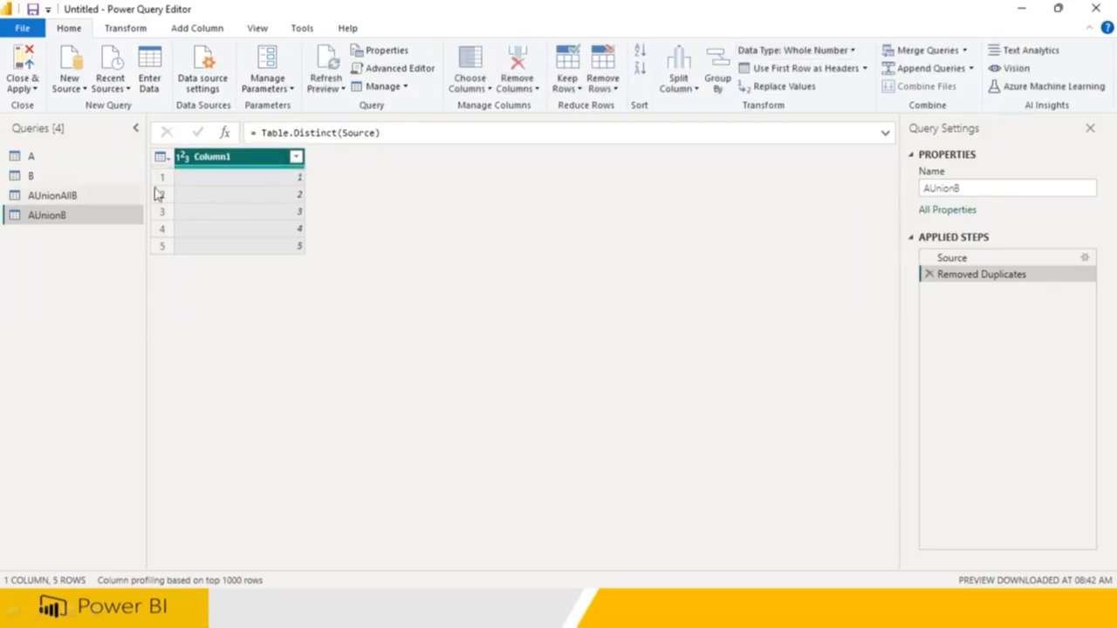
# - Handwrite the two UNION steps, A append B and remove duplicates, with the screen pen, mark the Removed Duplicates step and the values, and clear the annotations
pyautogui.moveTo(550, 325)
pyautogui.mouseDown()
pyautogui.moveTo(581, 267)
pyautogui.moveTo(596, 307)
pyautogui.mouseUp()
pyautogui.moveTo(546, 288); pyautogui.dragTo(594, 275)
pyautogui.moveTo(663, 309)
pyautogui.mouseDown()
pyautogui.moveTo(672, 236)
pyautogui.moveTo(719, 297)
pyautogui.moveTo(703, 262)
pyautogui.mouseUp()
pyautogui.moveTo(724, 260)
pyautogui.mouseDown()
pyautogui.moveTo(741, 314)
pyautogui.moveTo(730, 267)
pyautogui.mouseUp()
pyautogui.moveTo(749, 244); pyautogui.dragTo(760, 312)
pyautogui.moveTo(743, 234); pyautogui.dragTo(830, 236)
pyautogui.moveTo(869, 183); pyautogui.dragTo(869, 253)
pyautogui.moveTo(869, 183)
pyautogui.mouseDown()
pyautogui.moveTo(898, 228)
pyautogui.moveTo(879, 252)
pyautogui.mouseUp()
pyautogui.moveTo(478, 272); pyautogui.dragTo(471, 310)
pyautogui.moveTo(462, 253); pyautogui.dragTo(448, 327)
pyautogui.moveTo(482, 281); pyautogui.dragTo(463, 323)
pyautogui.moveTo(471, 410); pyautogui.dragTo(506, 446)
pyautogui.moveTo(492, 377); pyautogui.dragTo(522, 397)
pyautogui.moveTo(609, 386); pyautogui.dragTo(621, 451)
pyautogui.moveTo(621, 450); pyautogui.dragTo(759, 424)
pyautogui.moveTo(820, 362)
pyautogui.mouseDown()
pyautogui.moveTo(827, 406)
pyautogui.moveTo(872, 397)
pyautogui.mouseUp()
pyautogui.moveTo(872, 397)
pyautogui.mouseDown()
pyautogui.moveTo(916, 370)
pyautogui.moveTo(941, 421)
pyautogui.mouseUp()
pyautogui.moveTo(928, 367); pyautogui.dragTo(941, 384)
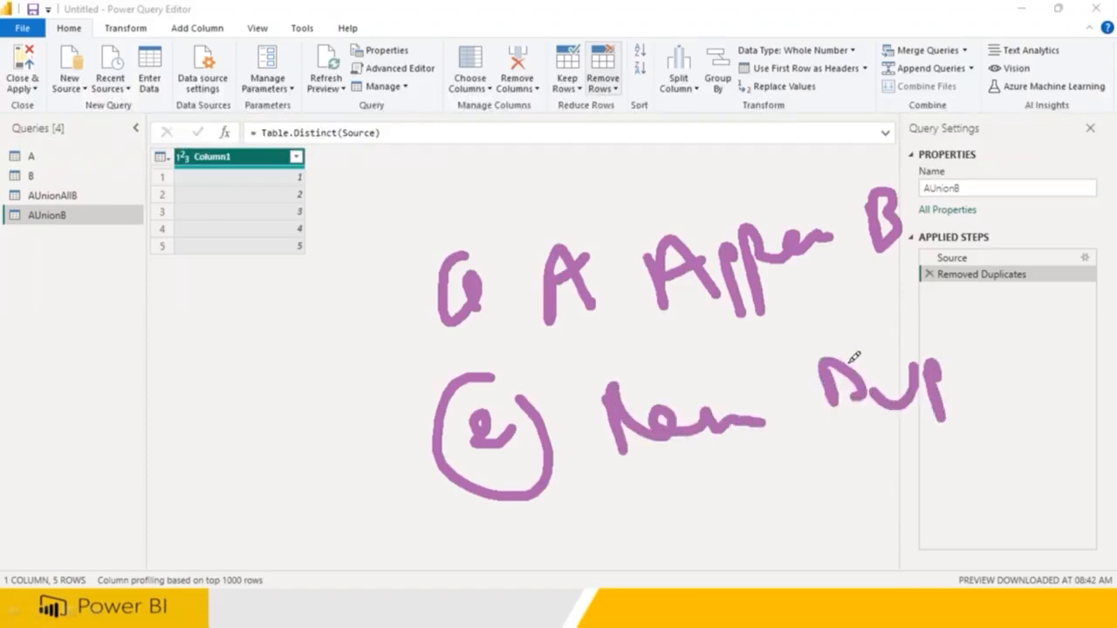
pyautogui.moveTo(397, 224); pyautogui.dragTo(447, 527)
pyautogui.moveTo(116, 386)
pyautogui.mouseDown()
pyautogui.moveTo(172, 375)
pyautogui.moveTo(203, 397)
pyautogui.moveTo(272, 406)
pyautogui.moveTo(340, 347)
pyautogui.moveTo(345, 393)
pyautogui.mouseUp()
pyautogui.moveTo(230, 469); pyautogui.dragTo(360, 408)
pyautogui.moveTo(925, 290); pyautogui.dragTo(1040, 289)
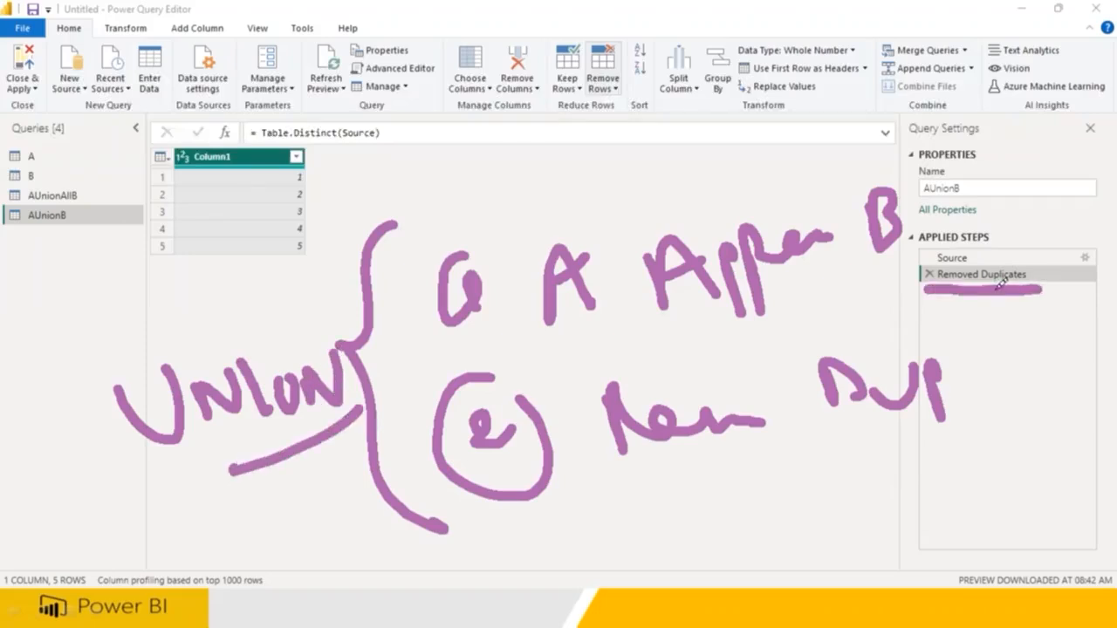
pyautogui.moveTo(289, 164)
pyautogui.mouseDown()
pyautogui.moveTo(369, 192)
pyautogui.moveTo(288, 146)
pyautogui.mouseUp()
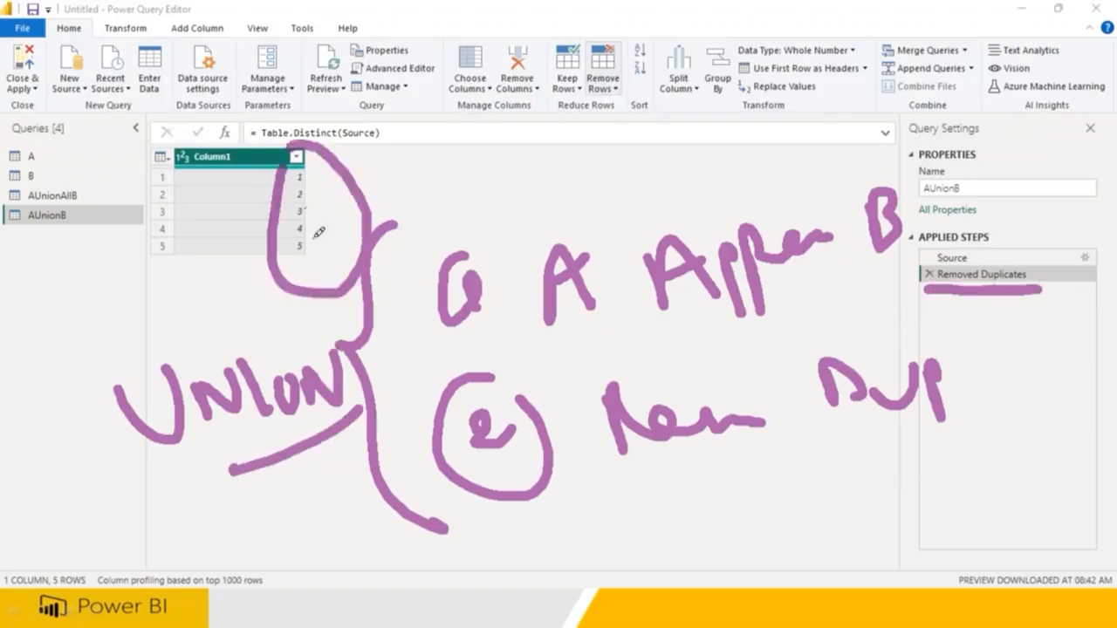
pyautogui.moveTo(302, 210); pyautogui.dragTo(347, 192)
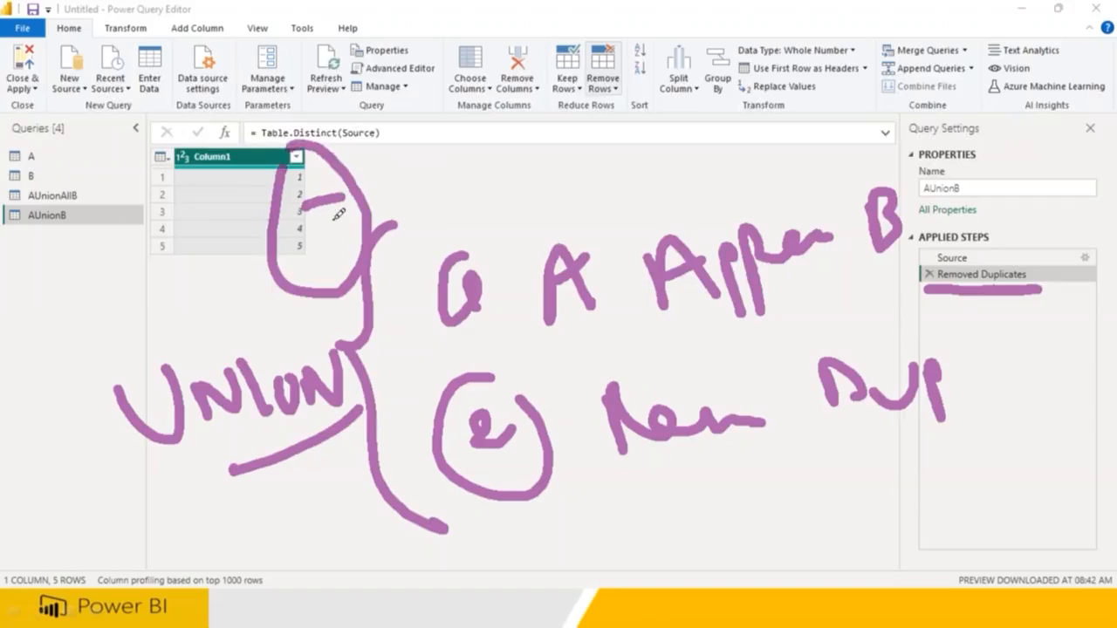
pyautogui.press('Escape')
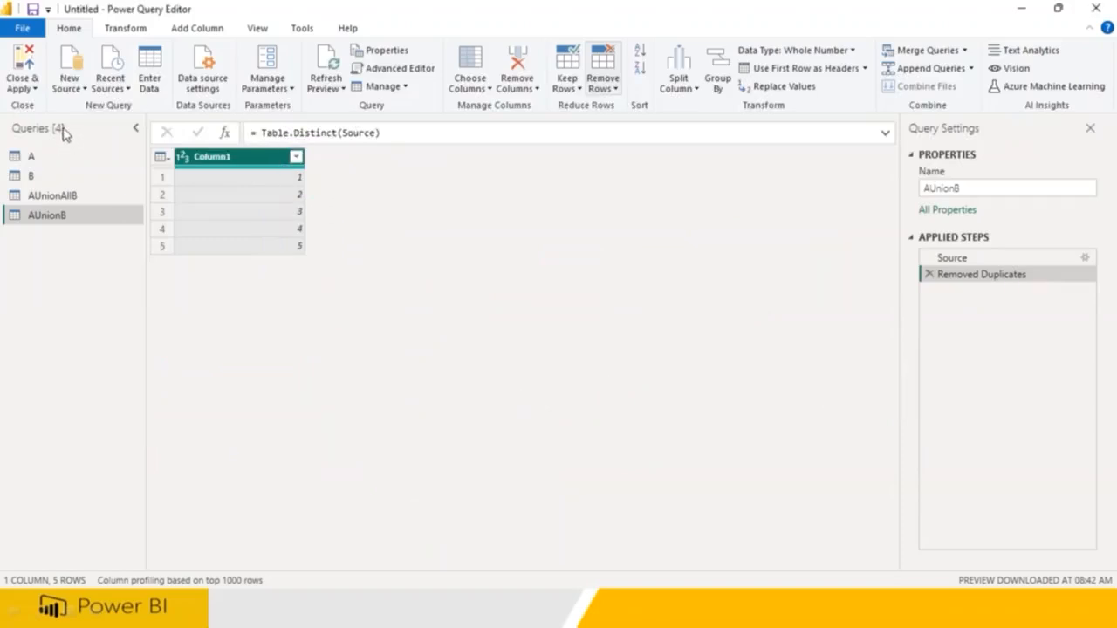
# - Compare the rows of the AUnionAllB and AUnionB queries by switching between them
pyautogui.click(75, 197)
pyautogui.click(69, 215)
pyautogui.click(61, 201)
pyautogui.click(67, 217)
pyautogui.click(67, 200)
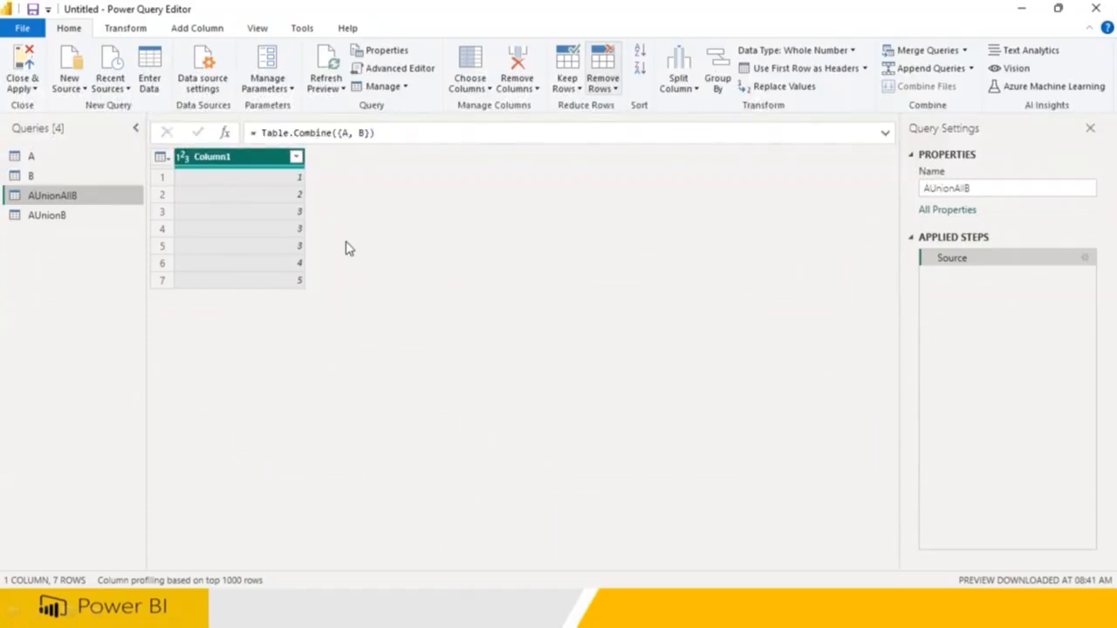
pyautogui.rightClick(257, 162)
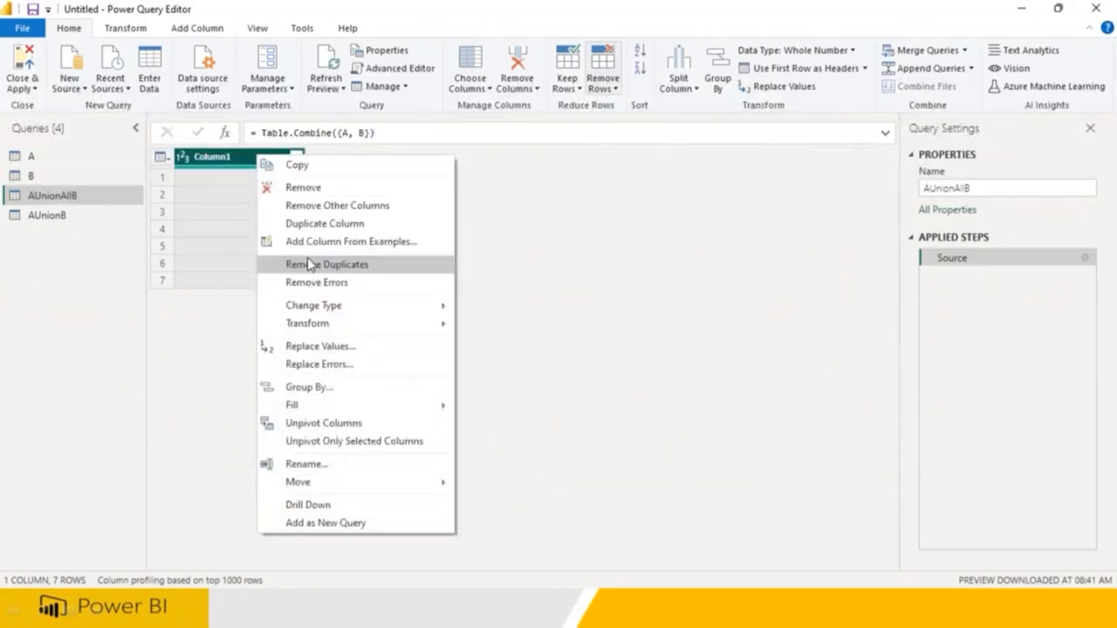
pyautogui.click(518, 267)
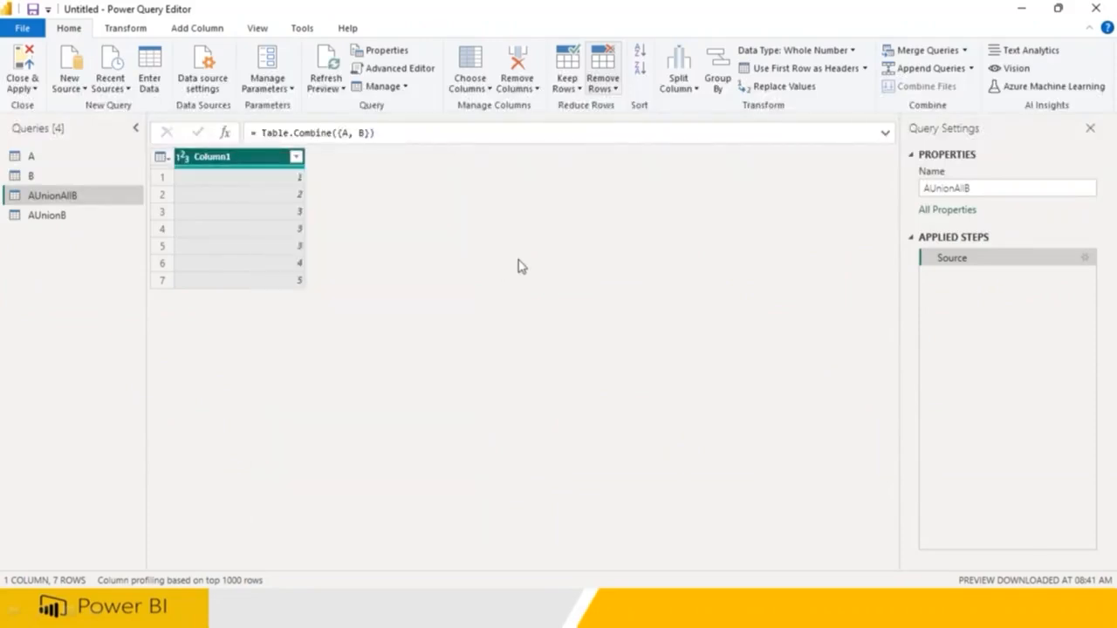
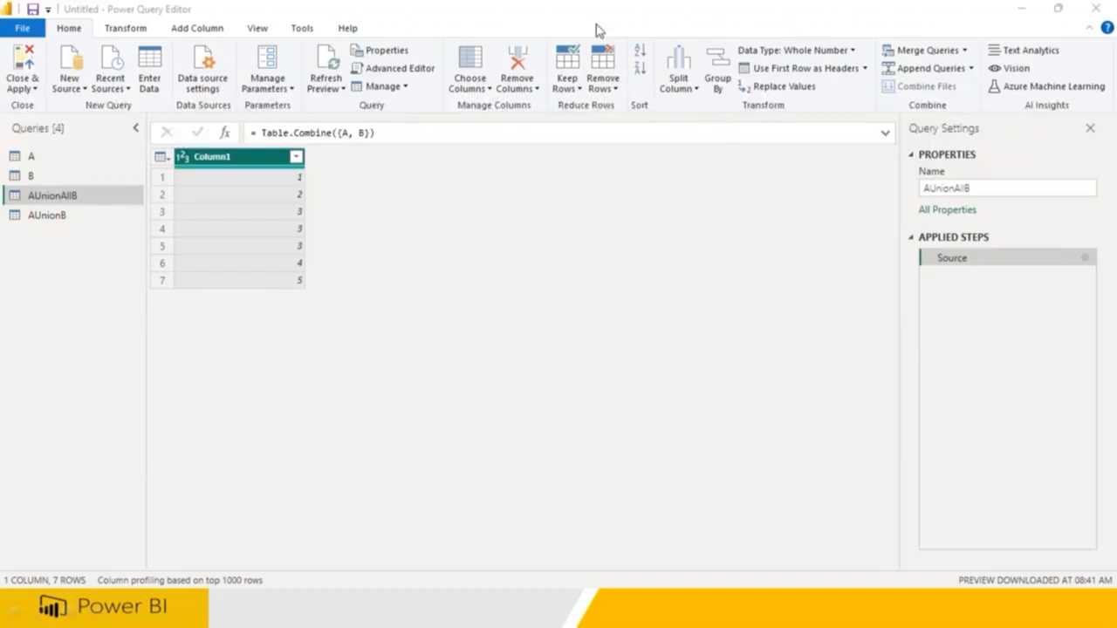
# - Handwrite the same person's name on two lines with the screen pen, placing an underlined blank and a comma before each
pyautogui.click(722, 19)
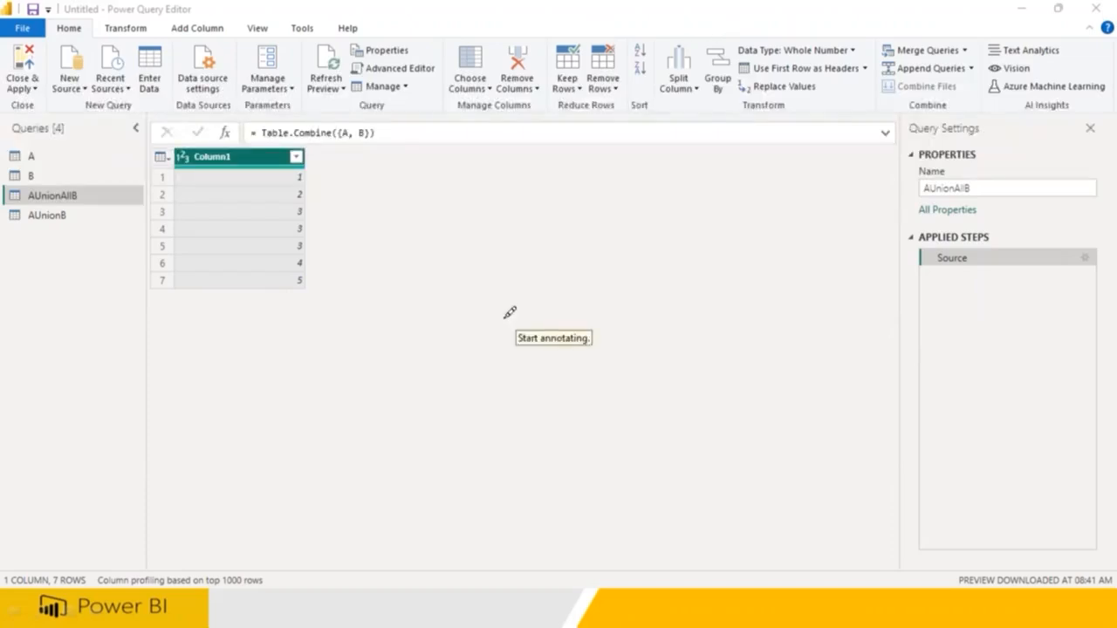
pyautogui.moveTo(528, 267)
pyautogui.mouseDown()
pyautogui.moveTo(536, 314)
pyautogui.moveTo(553, 276)
pyautogui.moveTo(596, 279)
pyautogui.moveTo(601, 291)
pyautogui.moveTo(650, 255)
pyautogui.moveTo(698, 253)
pyautogui.moveTo(718, 209)
pyautogui.moveTo(765, 250)
pyautogui.moveTo(820, 240)
pyautogui.moveTo(890, 202)
pyautogui.moveTo(907, 234)
pyautogui.moveTo(929, 218)
pyautogui.moveTo(921, 185)
pyautogui.mouseUp()
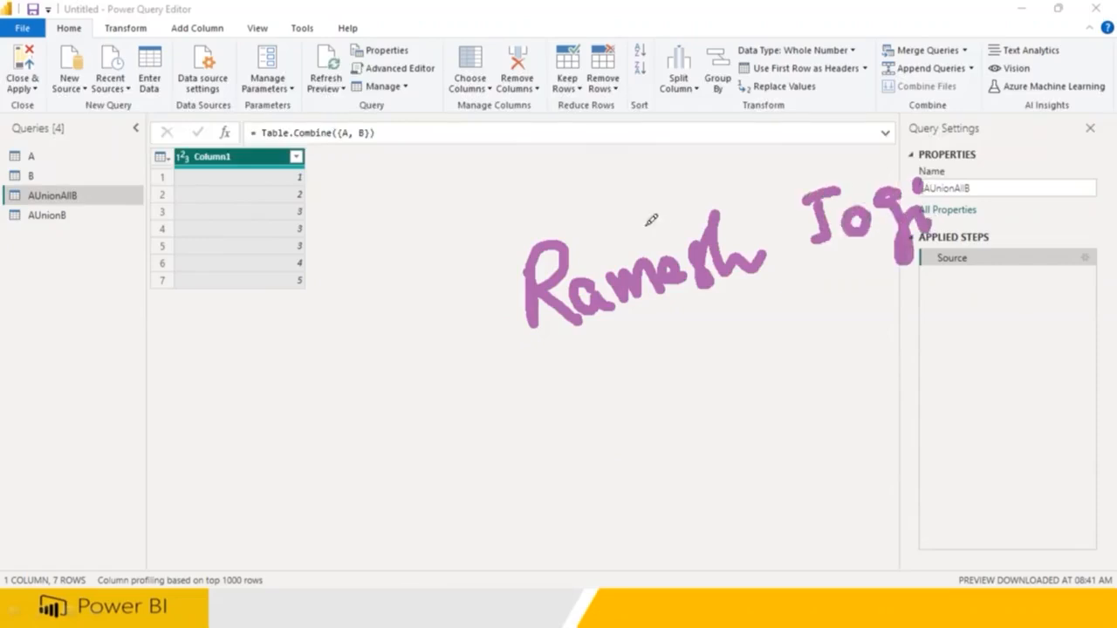
pyautogui.moveTo(190, 383)
pyautogui.mouseDown()
pyautogui.moveTo(391, 335)
pyautogui.moveTo(443, 370)
pyautogui.mouseUp()
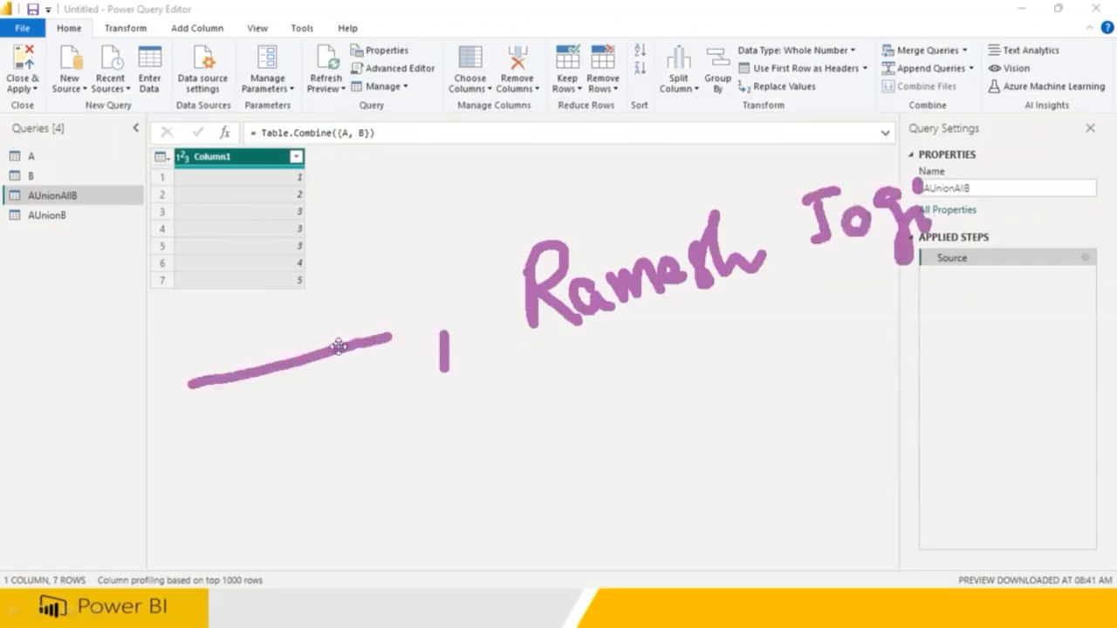
pyautogui.moveTo(470, 434); pyautogui.dragTo(467, 461)
pyautogui.moveTo(567, 373); pyautogui.dragTo(610, 427)
pyautogui.moveTo(630, 383)
pyautogui.mouseDown()
pyautogui.moveTo(740, 334)
pyautogui.moveTo(777, 354)
pyautogui.mouseUp()
pyautogui.moveTo(775, 310)
pyautogui.mouseDown()
pyautogui.moveTo(789, 362)
pyautogui.moveTo(824, 345)
pyautogui.mouseUp()
pyautogui.moveTo(876, 297)
pyautogui.mouseDown()
pyautogui.moveTo(865, 331)
pyautogui.moveTo(890, 289)
pyautogui.mouseUp()
pyautogui.moveTo(904, 311); pyautogui.dragTo(989, 358)
pyautogui.click(991, 278)
pyautogui.moveTo(224, 497); pyautogui.dragTo(372, 468)
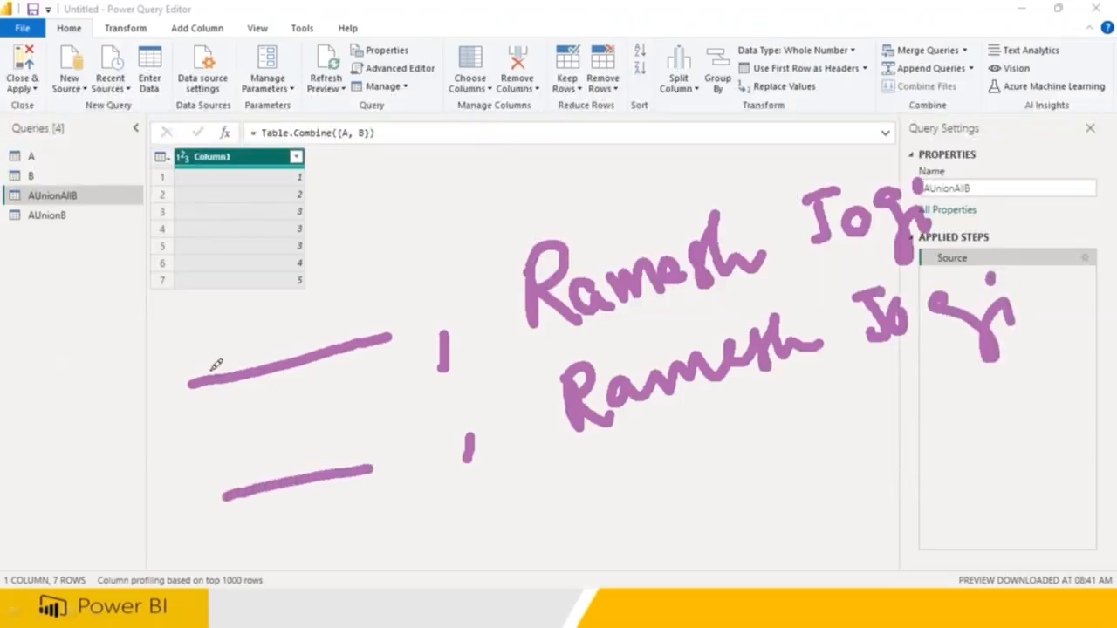
# - Handwrite a different sample ID number above each of the two underlined blanks
pyautogui.moveTo(225, 295)
pyautogui.mouseDown()
pyautogui.moveTo(229, 334)
pyautogui.moveTo(312, 325)
pyautogui.mouseUp()
pyautogui.moveTo(310, 277)
pyautogui.mouseDown()
pyautogui.moveTo(335, 293)
pyautogui.moveTo(302, 330)
pyautogui.mouseUp()
pyautogui.moveTo(261, 403)
pyautogui.mouseDown()
pyautogui.moveTo(301, 430)
pyautogui.moveTo(296, 456)
pyautogui.mouseUp()
pyautogui.moveTo(316, 403)
pyautogui.mouseDown()
pyautogui.moveTo(344, 400)
pyautogui.moveTo(399, 420)
pyautogui.mouseUp()
pyautogui.moveTo(411, 373); pyautogui.dragTo(377, 417)
pyautogui.moveTo(365, 253); pyautogui.dragTo(358, 300)
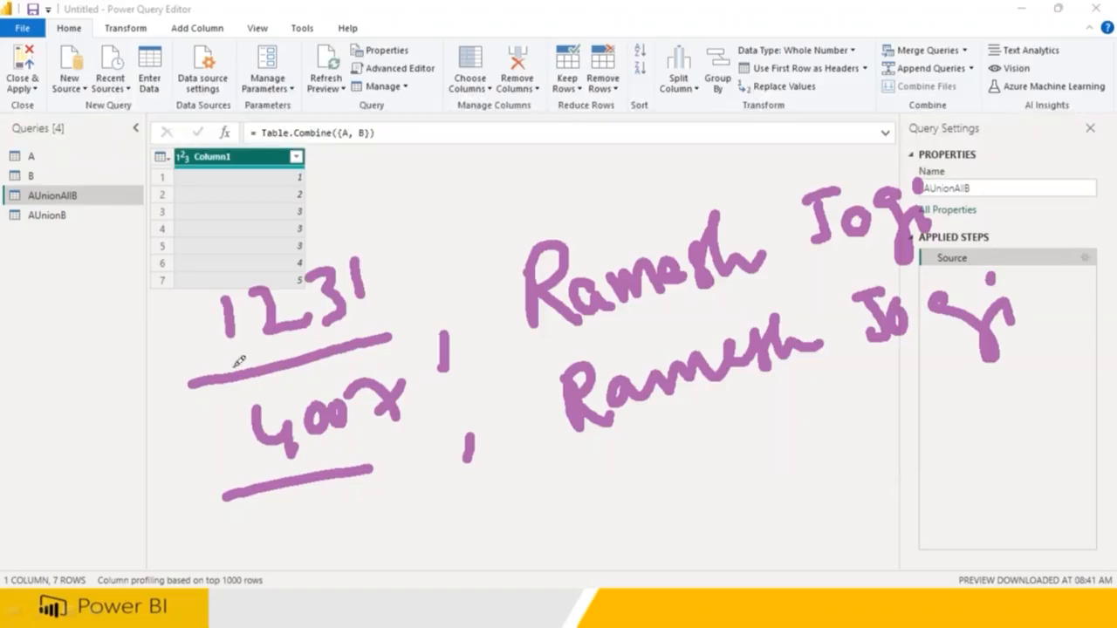
# - Circle each handwritten record, frame the two names as one column, and add an arrow pointing down at the frame
pyautogui.moveTo(154, 393)
pyautogui.mouseDown()
pyautogui.moveTo(460, 374)
pyautogui.moveTo(923, 255)
pyautogui.moveTo(591, 147)
pyautogui.moveTo(159, 228)
pyautogui.moveTo(170, 386)
pyautogui.mouseUp()
pyautogui.moveTo(150, 526)
pyautogui.mouseDown()
pyautogui.moveTo(1026, 401)
pyautogui.moveTo(897, 253)
pyautogui.moveTo(182, 389)
pyautogui.moveTo(200, 517)
pyautogui.mouseUp()
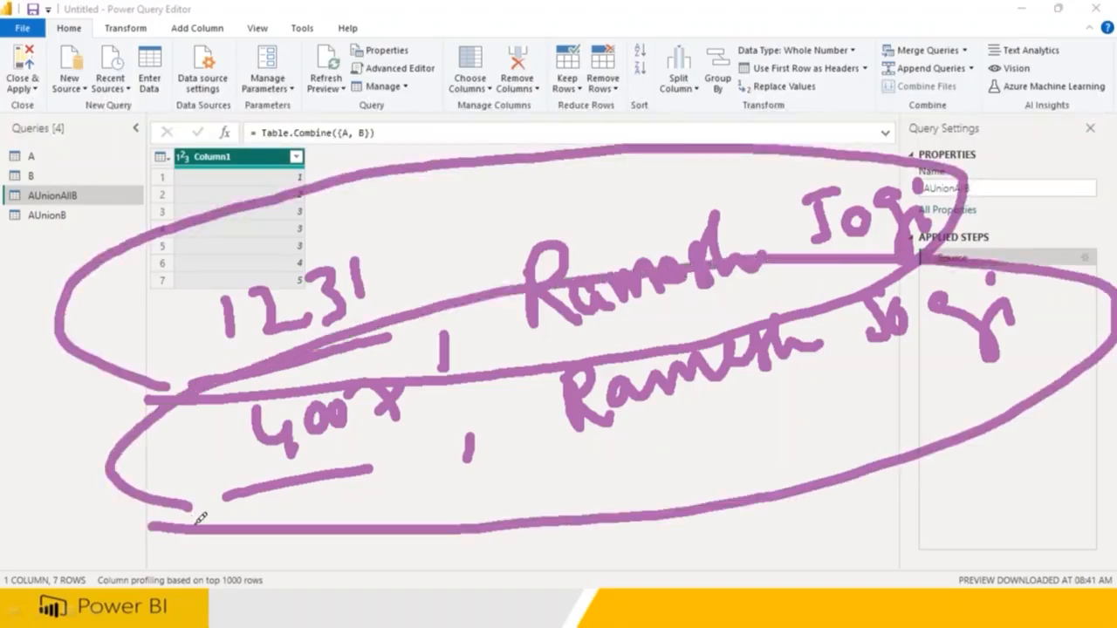
pyautogui.moveTo(468, 124)
pyautogui.mouseDown()
pyautogui.moveTo(562, 530)
pyautogui.moveTo(957, 504)
pyautogui.moveTo(1049, 441)
pyautogui.mouseUp()
pyautogui.moveTo(1049, 373)
pyautogui.mouseDown()
pyautogui.moveTo(1028, 187)
pyautogui.moveTo(837, 114)
pyautogui.moveTo(427, 140)
pyautogui.mouseUp()
pyautogui.moveTo(744, 60)
pyautogui.mouseDown()
pyautogui.moveTo(742, 106)
pyautogui.moveTo(772, 90)
pyautogui.mouseUp()
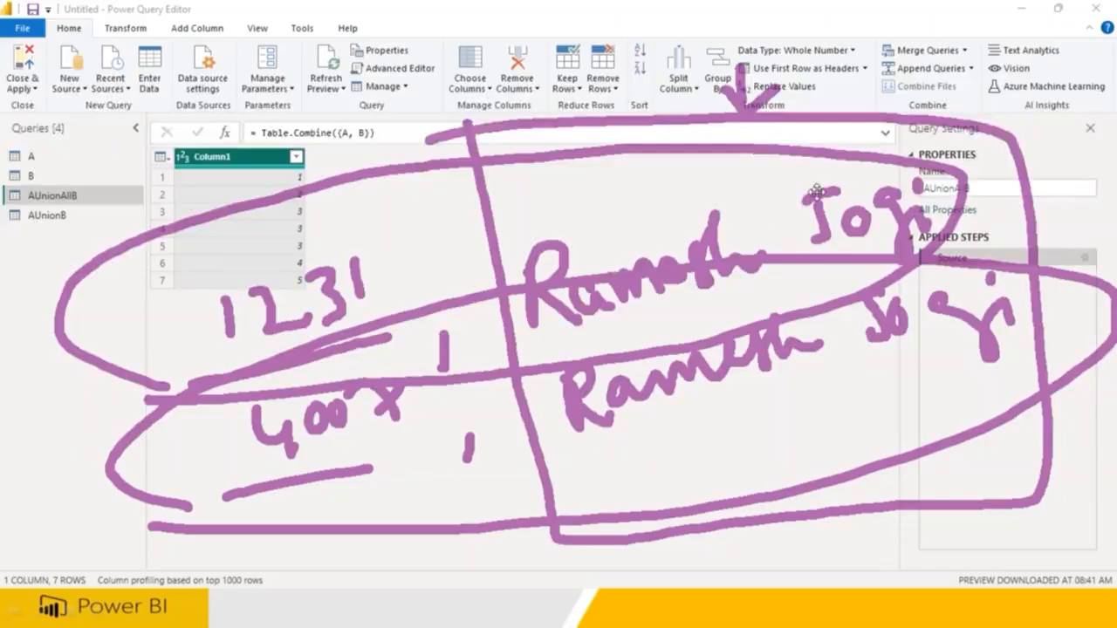
# - Mark the first name with a cross, tick the second name and the first ID, circle the first record again, and clear the annotations
pyautogui.moveTo(981, 171)
pyautogui.mouseDown()
pyautogui.moveTo(1003, 195)
pyautogui.moveTo(989, 202)
pyautogui.mouseUp()
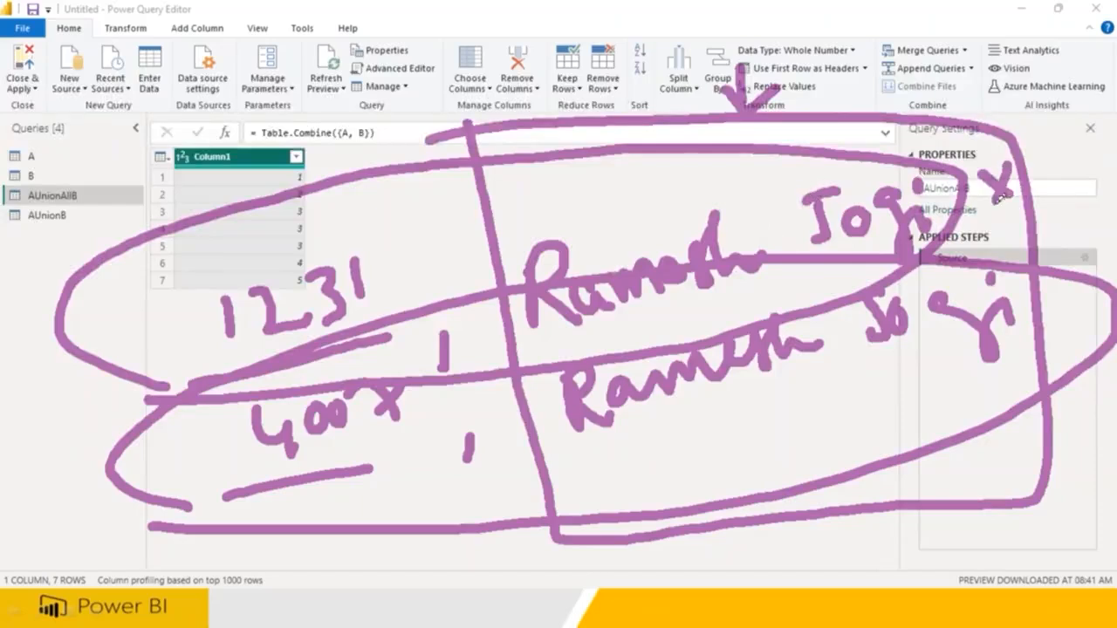
pyautogui.moveTo(955, 374); pyautogui.dragTo(1040, 355)
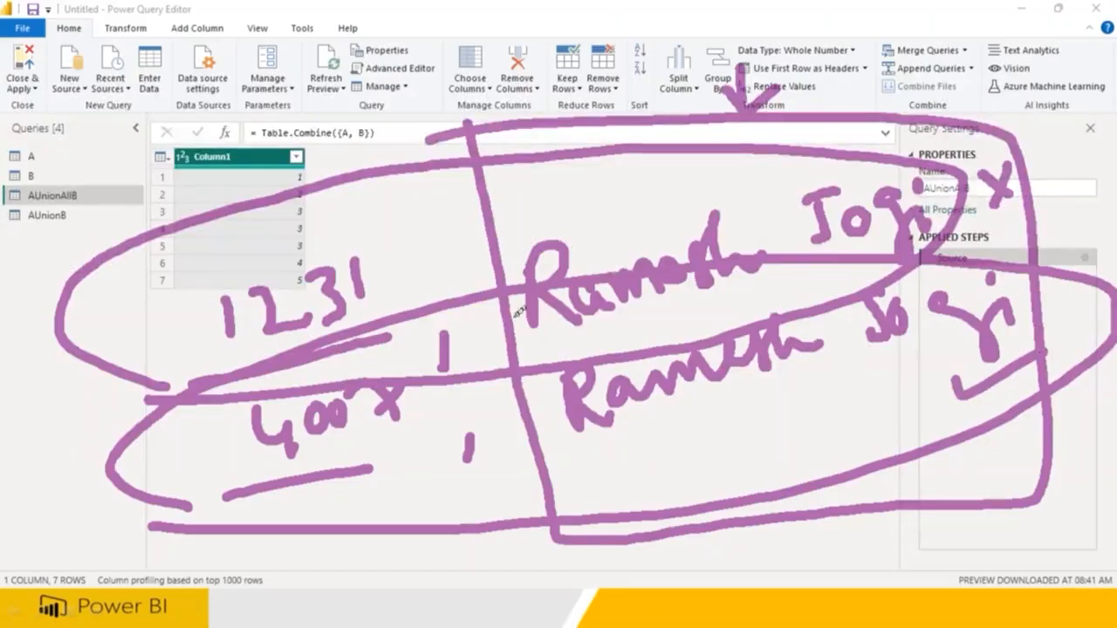
pyautogui.moveTo(220, 243); pyautogui.dragTo(287, 199)
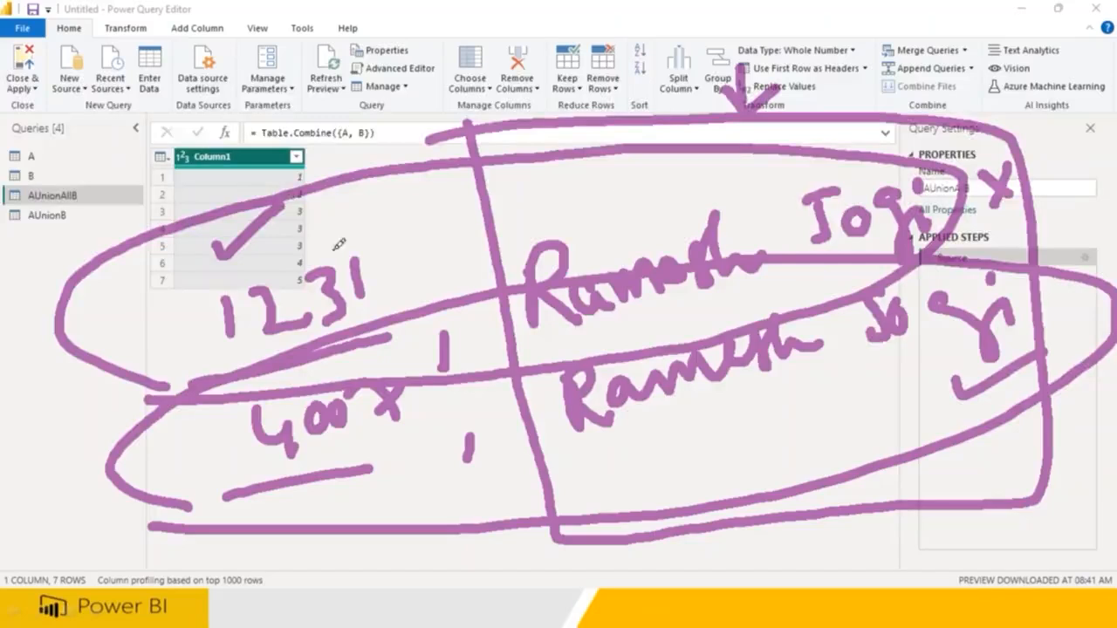
pyautogui.click(888, 155)
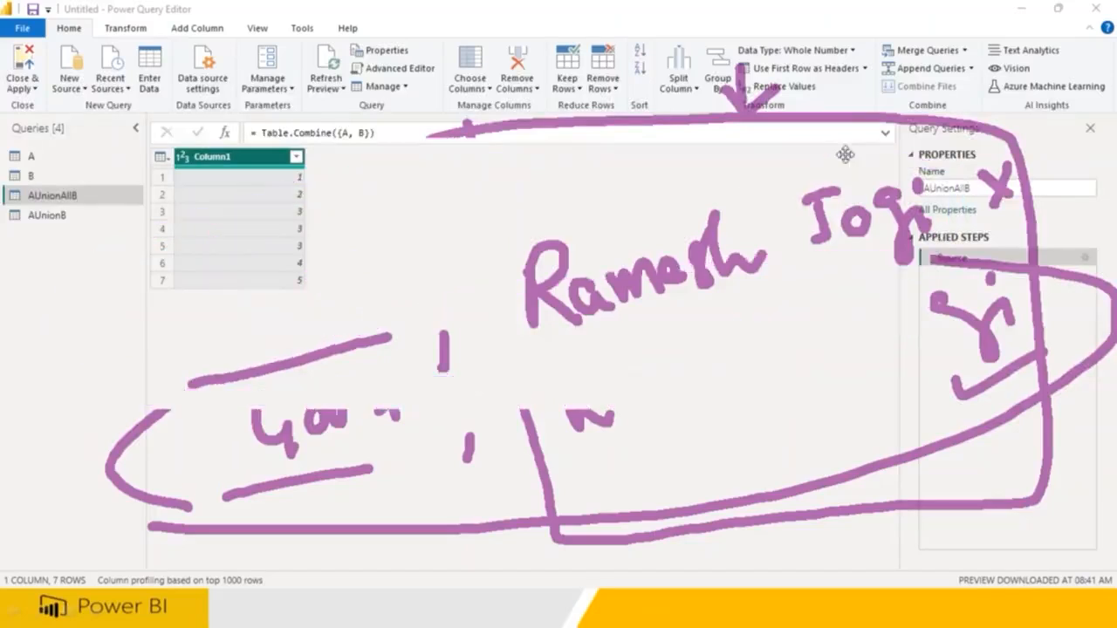
pyautogui.moveTo(887, 175)
pyautogui.mouseDown()
pyautogui.moveTo(516, 180)
pyautogui.moveTo(180, 336)
pyautogui.moveTo(883, 312)
pyautogui.moveTo(912, 188)
pyautogui.mouseUp()
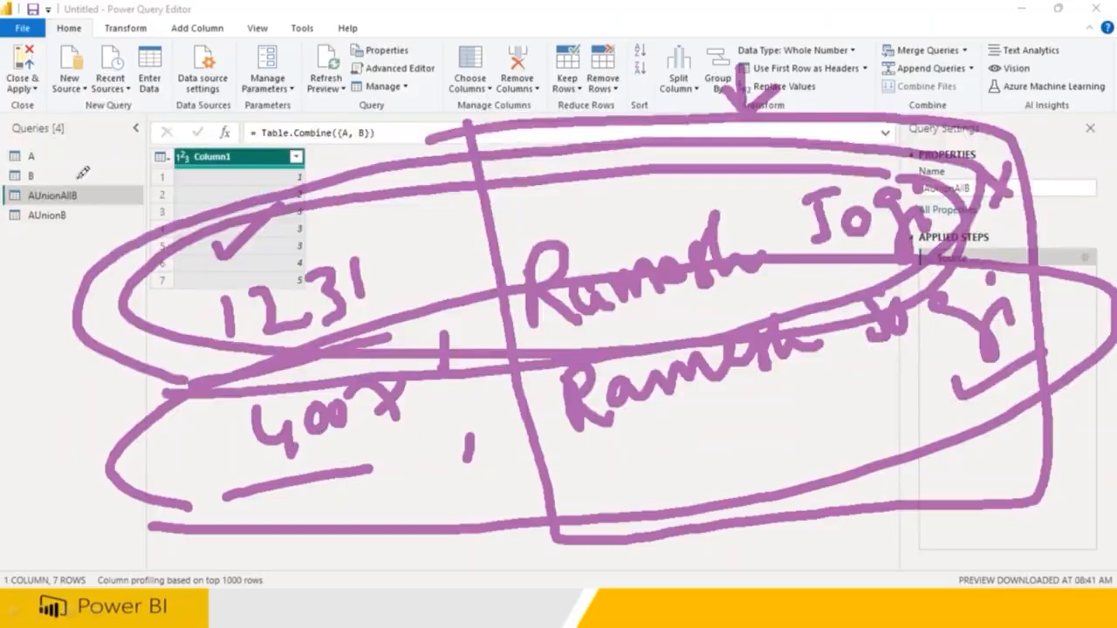
pyautogui.press('Escape')
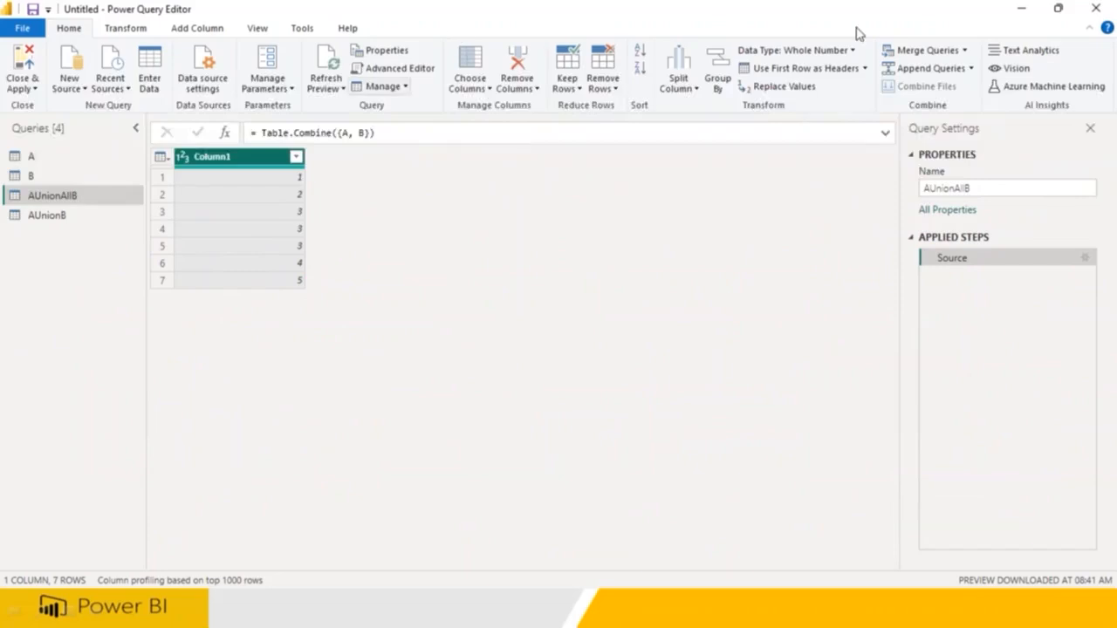
pyautogui.click(791, 16)
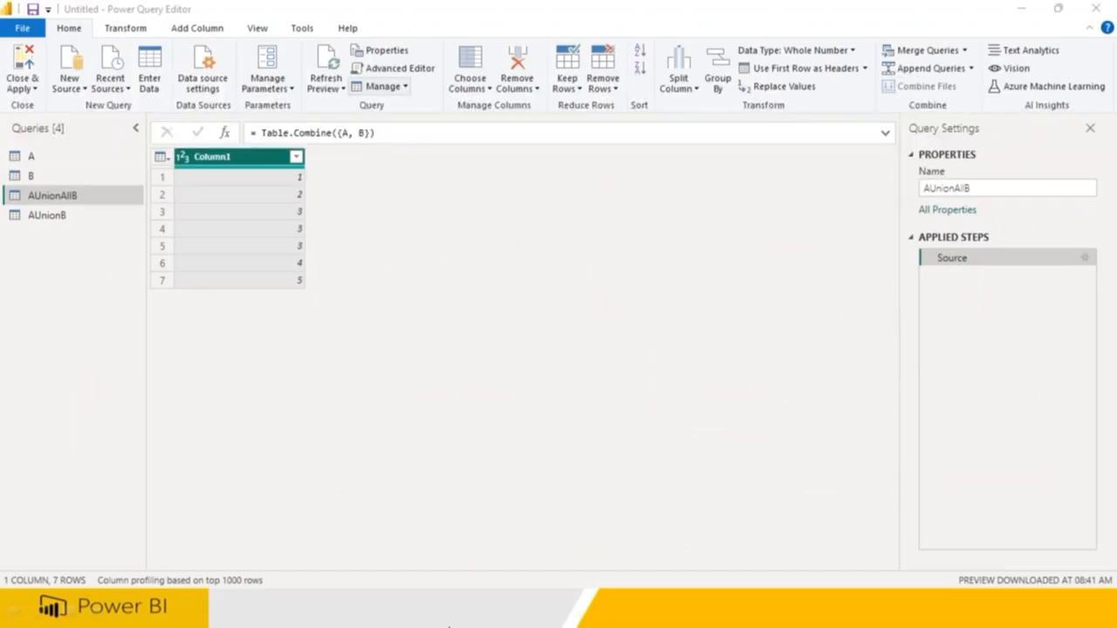
pyautogui.click(734, 612)
pyautogui.click(480, 438)
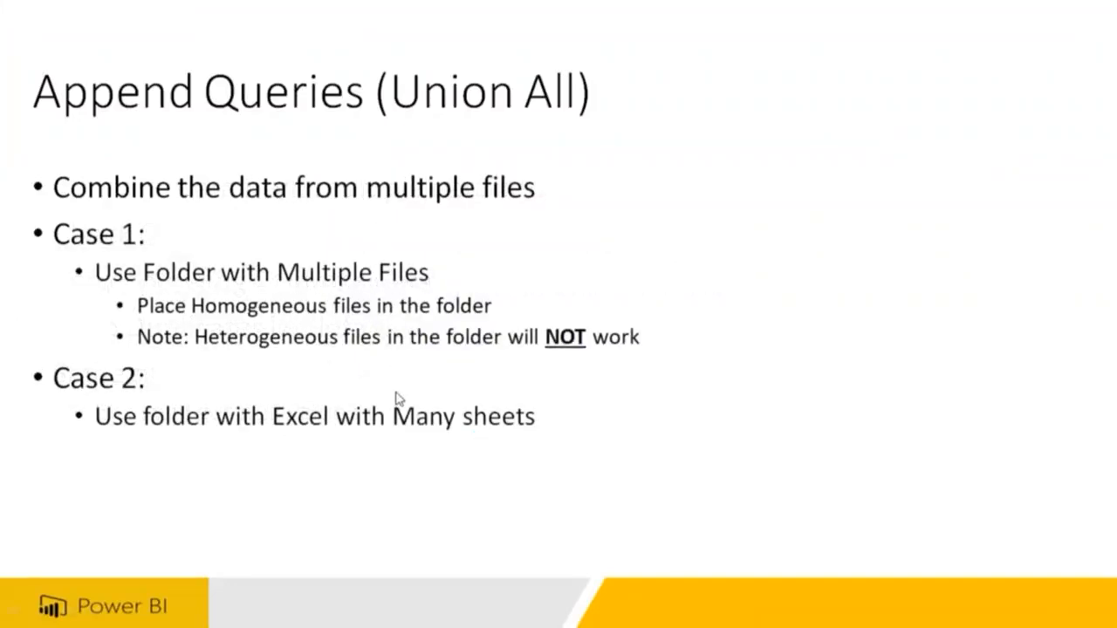
pyautogui.press('super')
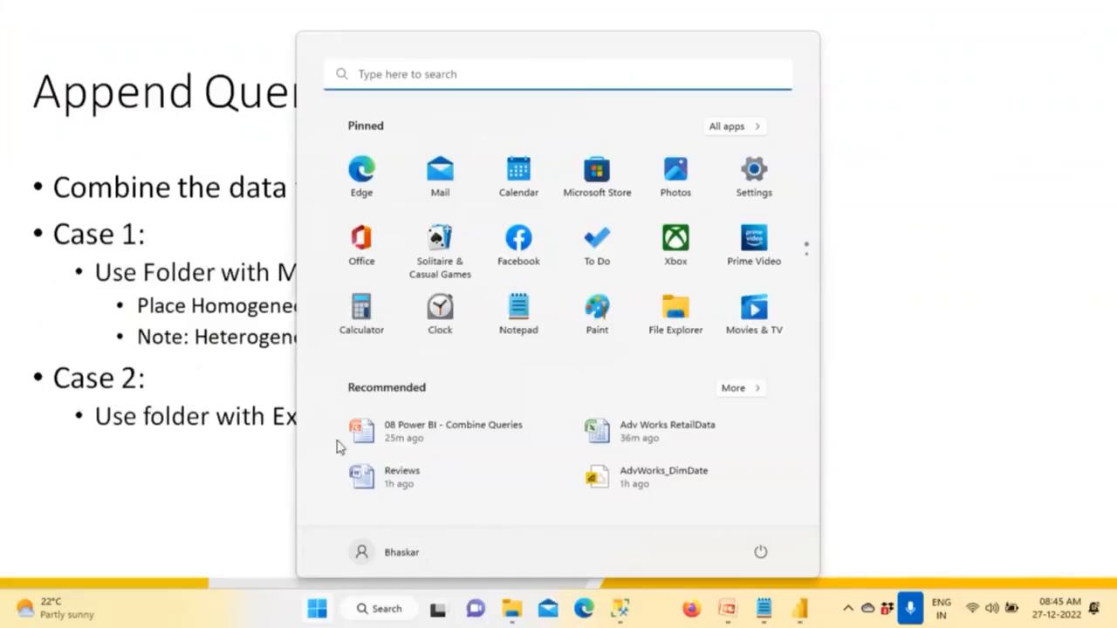
pyautogui.moveTo(810, 616)
pyautogui.click(874, 471)
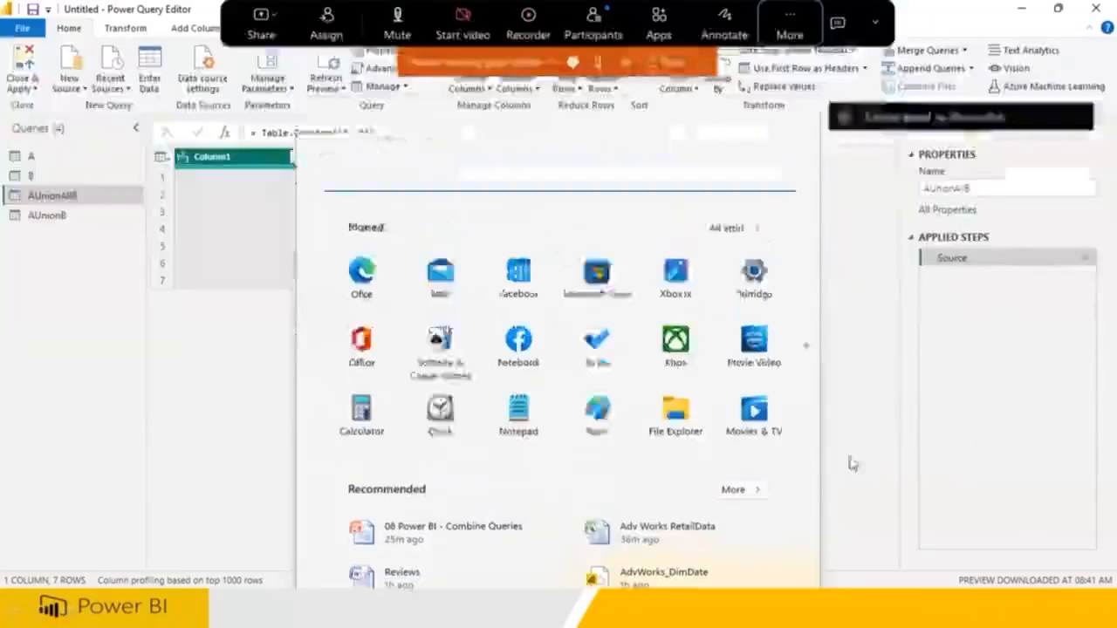
# - Close Power Query Editor without applying the queries and switch to the Power BI Desktop report window
pyautogui.click(1095, 8)
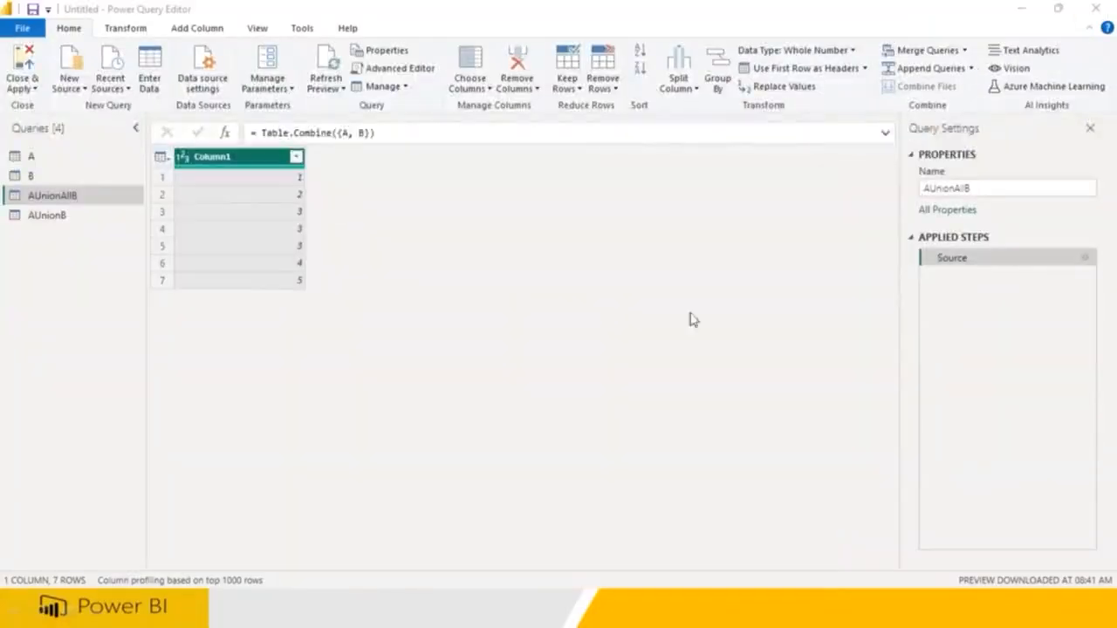
pyautogui.click(628, 329)
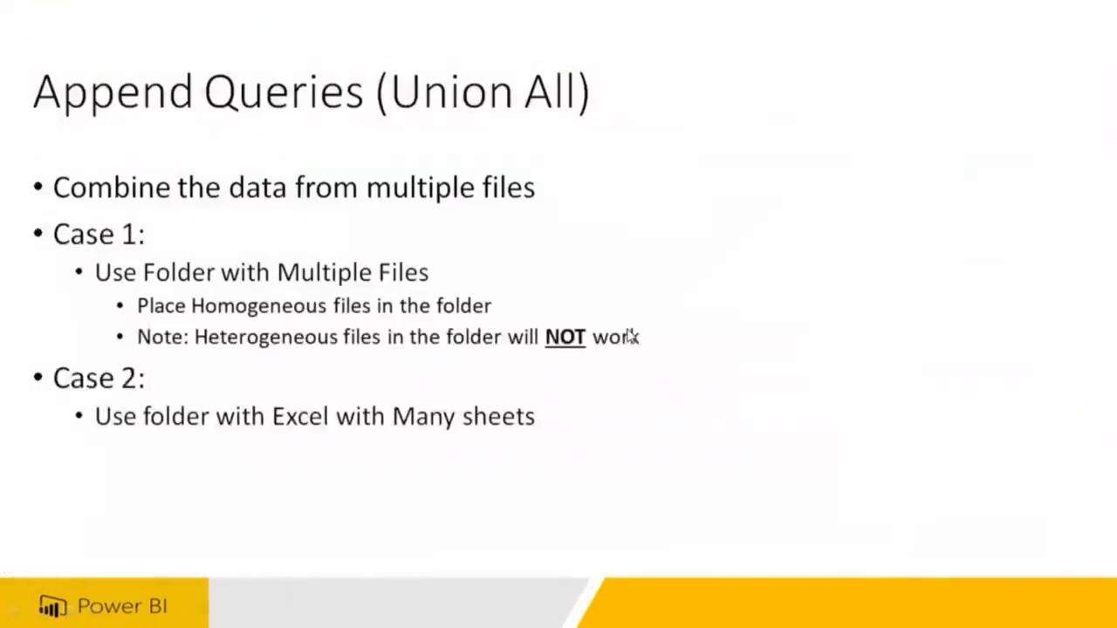
pyautogui.press('super')
pyautogui.click(804, 613)
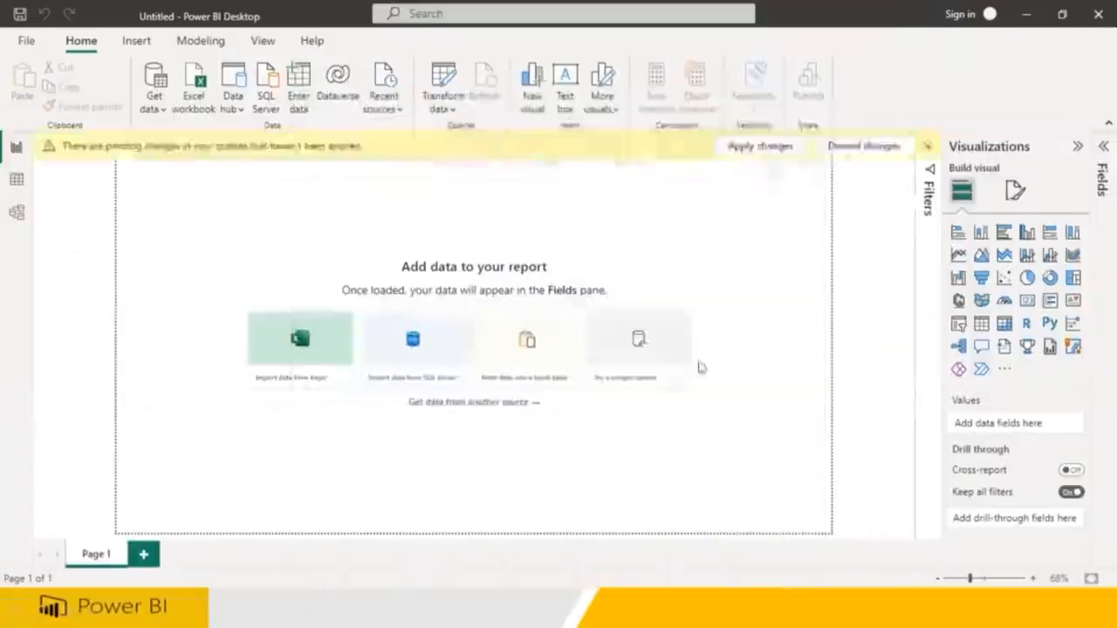
# - Discard the pending changes to A, B, AUnionAllB and AUnionB, and reopen Power Query Editor
pyautogui.click(851, 147)
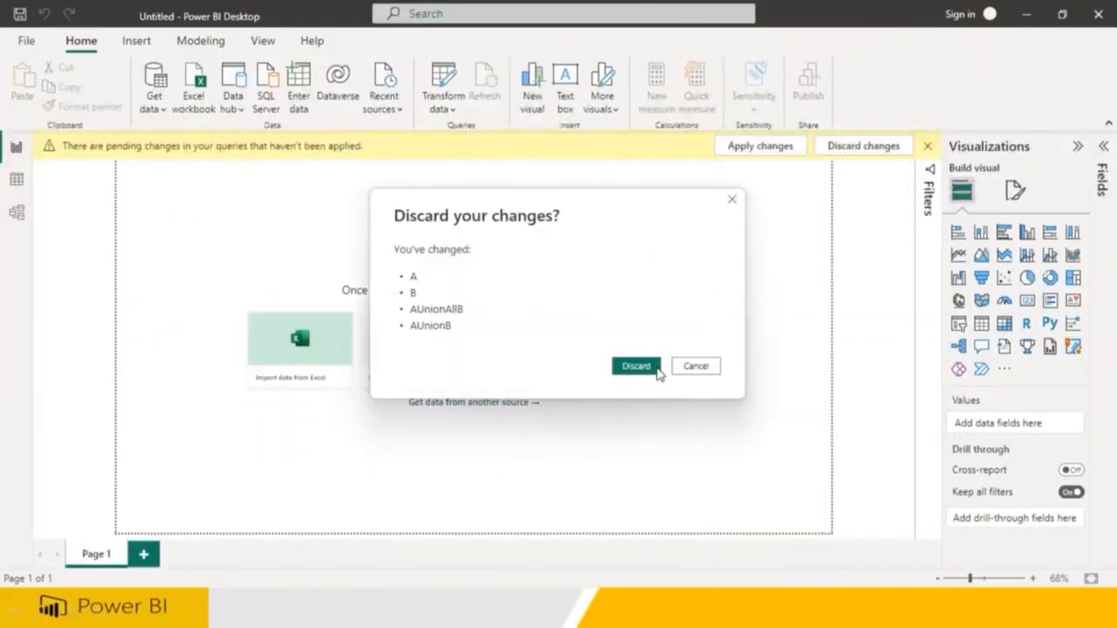
pyautogui.click(636, 366)
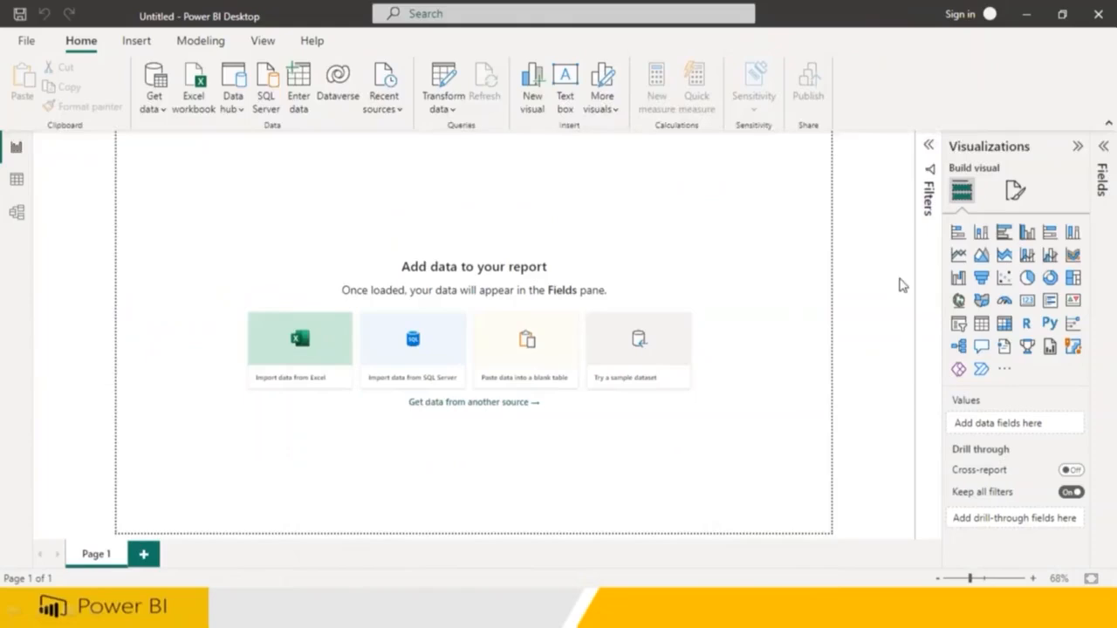
pyautogui.click(453, 112)
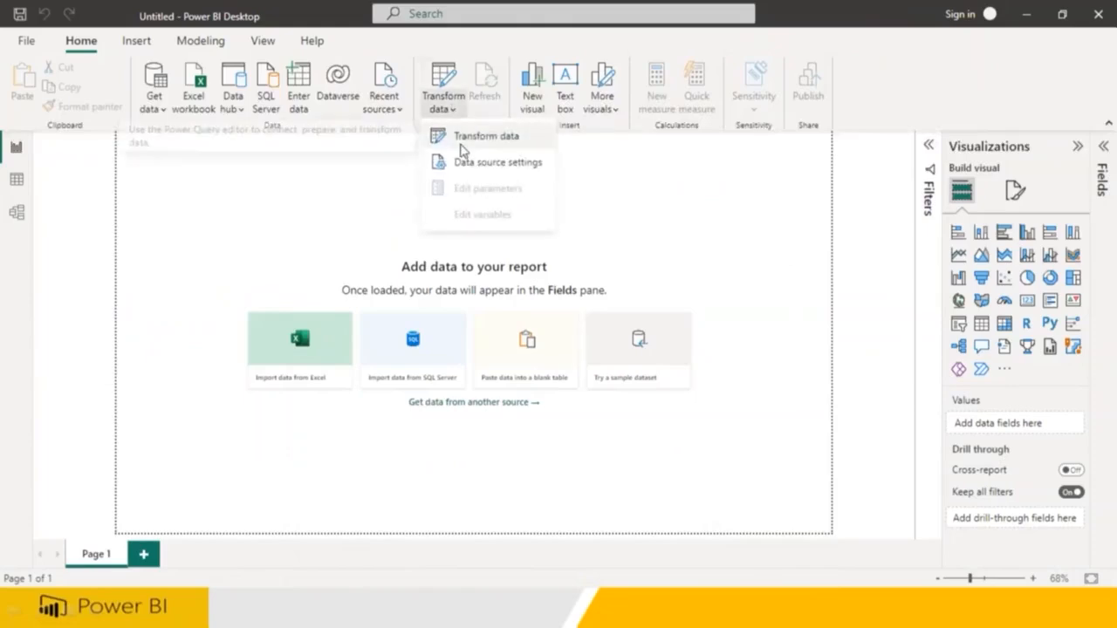
pyautogui.click(459, 142)
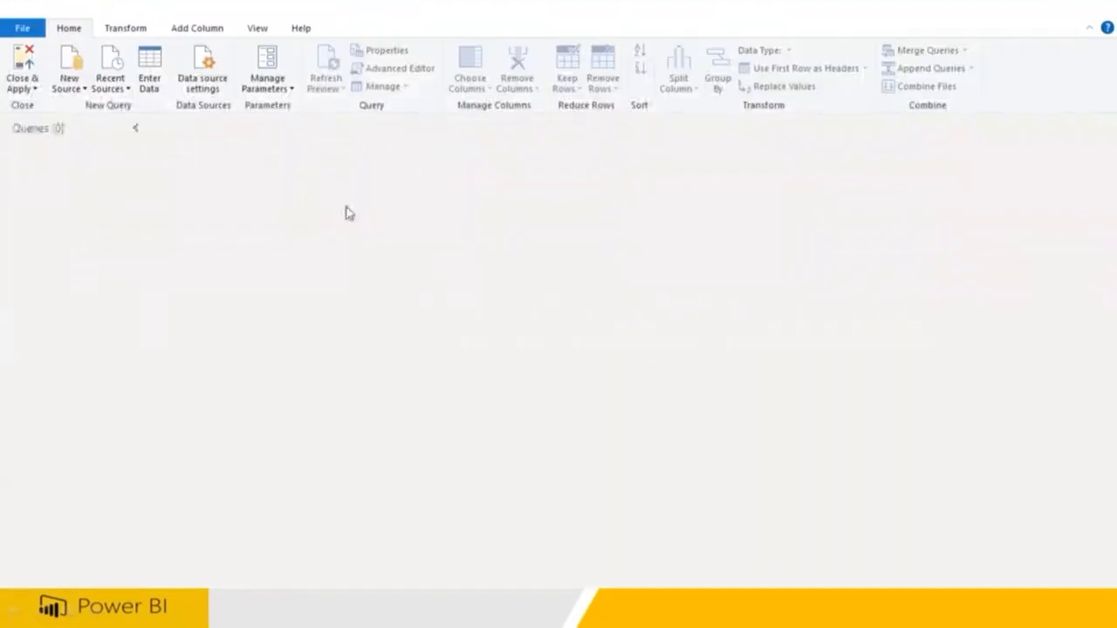
# - Switch to File Explorer and open the PBI_SourceData folder on the DATA (D:) drive
pyautogui.press('super+e')
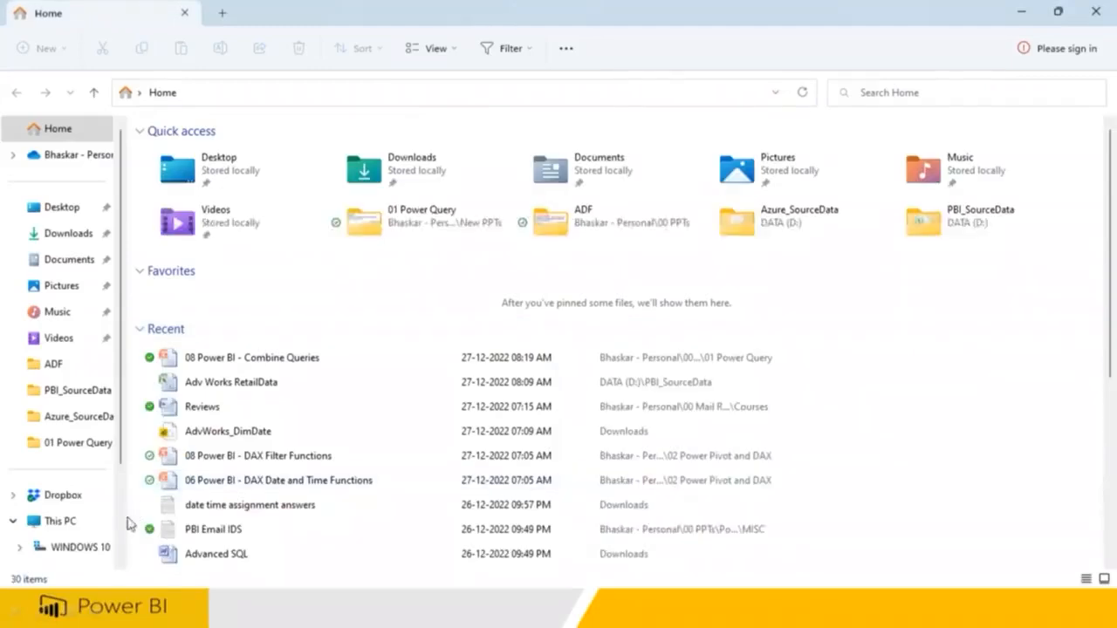
pyautogui.scroll(-3, 126, 524)
pyautogui.click(74, 444)
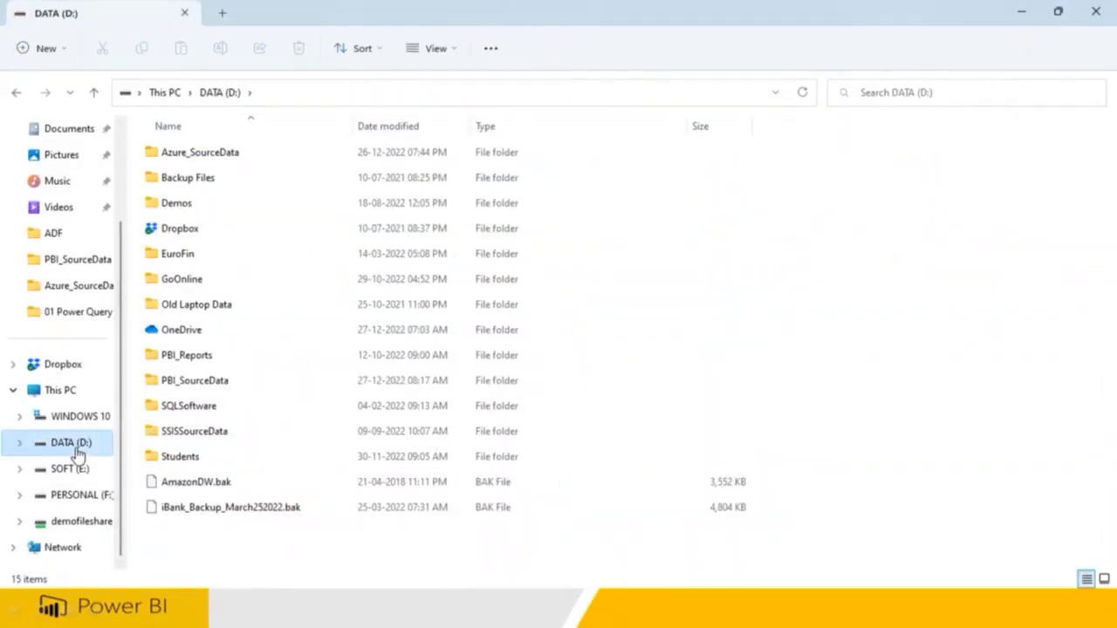
pyautogui.click(210, 380)
pyautogui.click(215, 381)
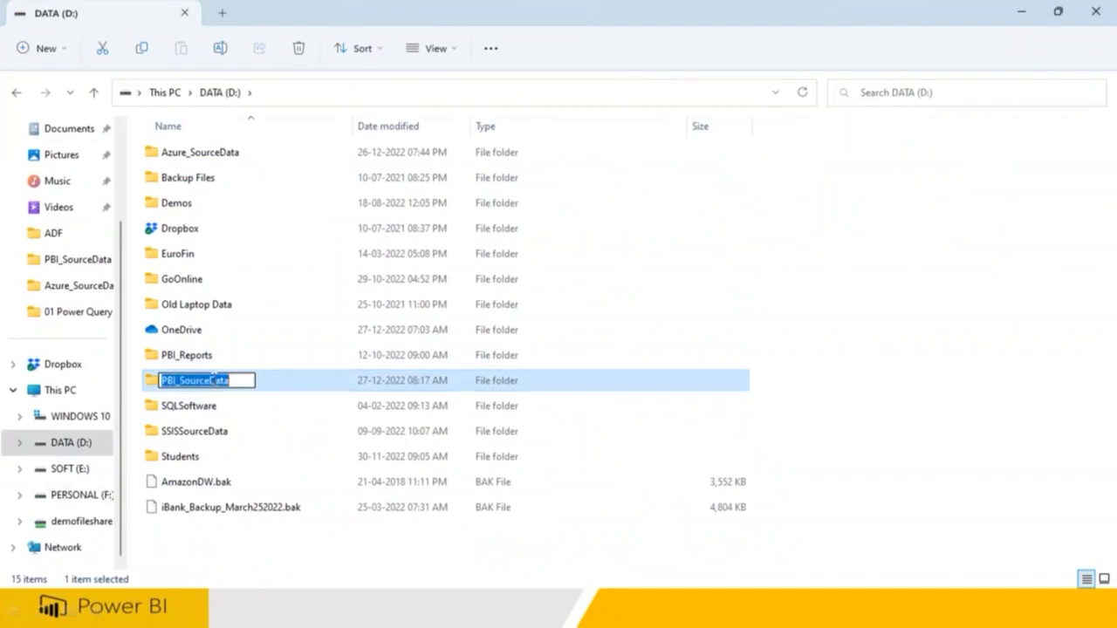
pyautogui.click(239, 400)
pyautogui.doubleClick(232, 387)
# - Look through the Students CSV files for April, May, June and July 2020, and open Students_Apr2020 in Excel
pyautogui.scroll(-6, 232, 388)
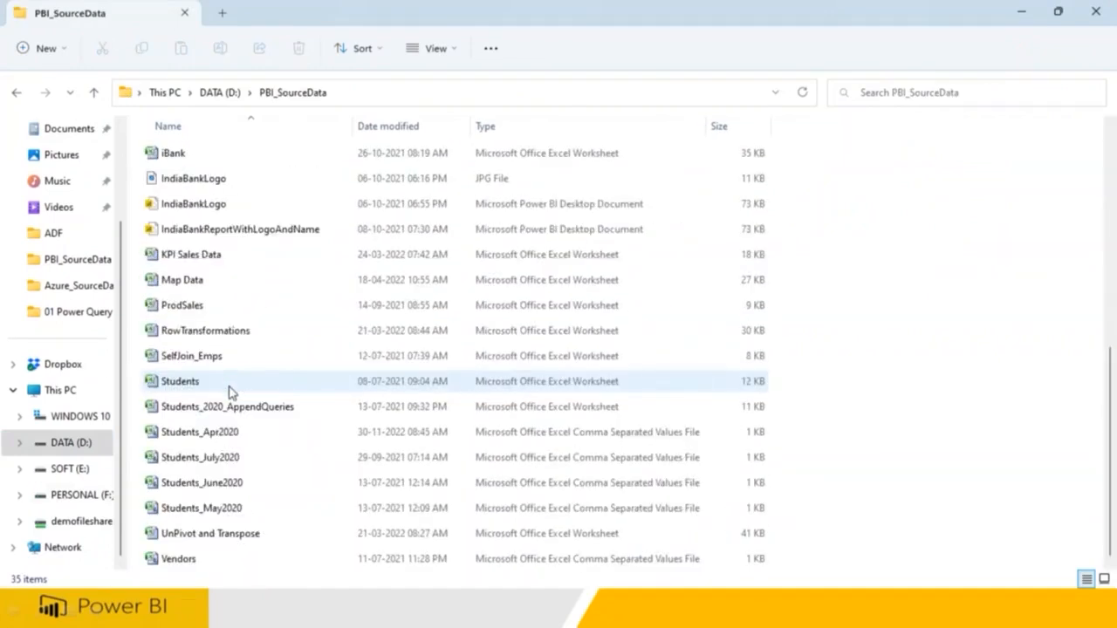
pyautogui.click(227, 437)
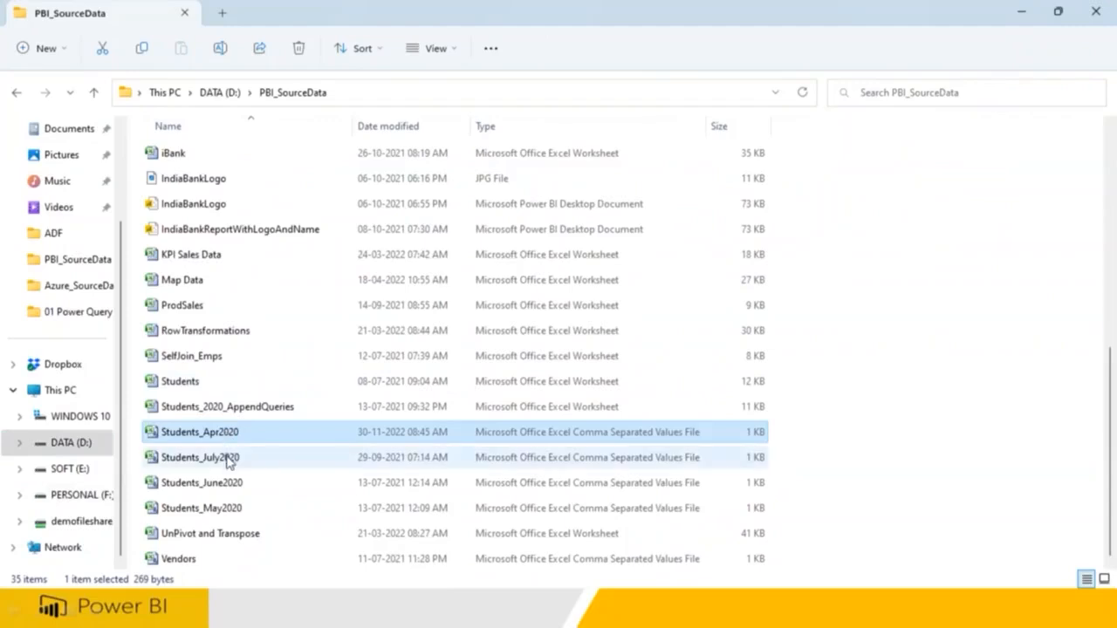
pyautogui.click(230, 463)
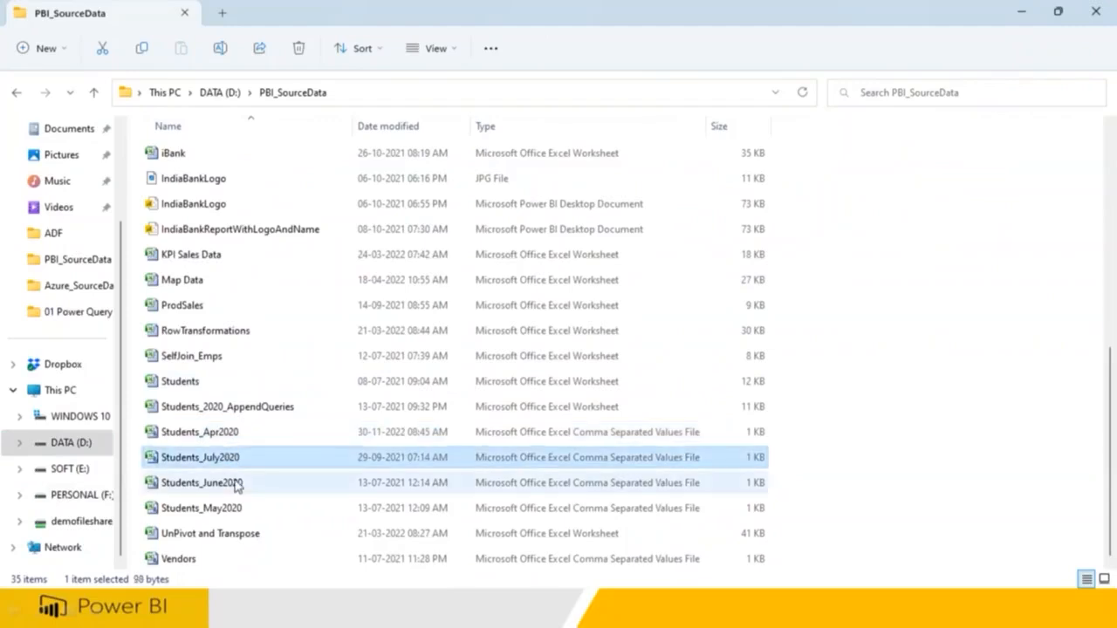
pyautogui.click(235, 483)
pyautogui.click(238, 513)
pyautogui.click(220, 434)
pyautogui.click(221, 508)
pyautogui.click(228, 486)
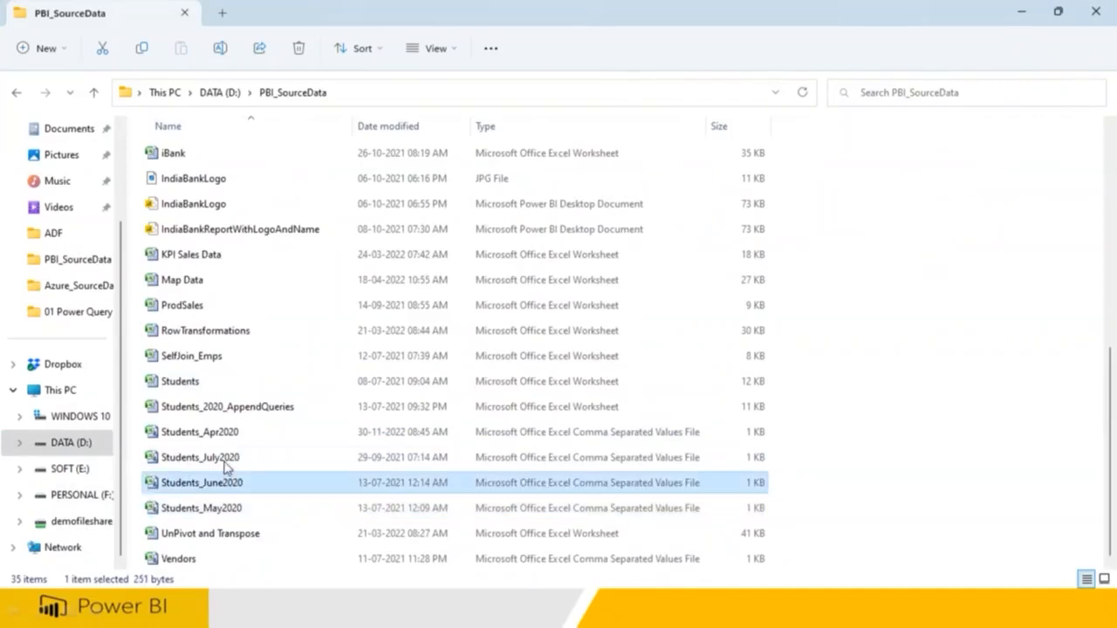
pyautogui.click(223, 460)
pyautogui.click(219, 436)
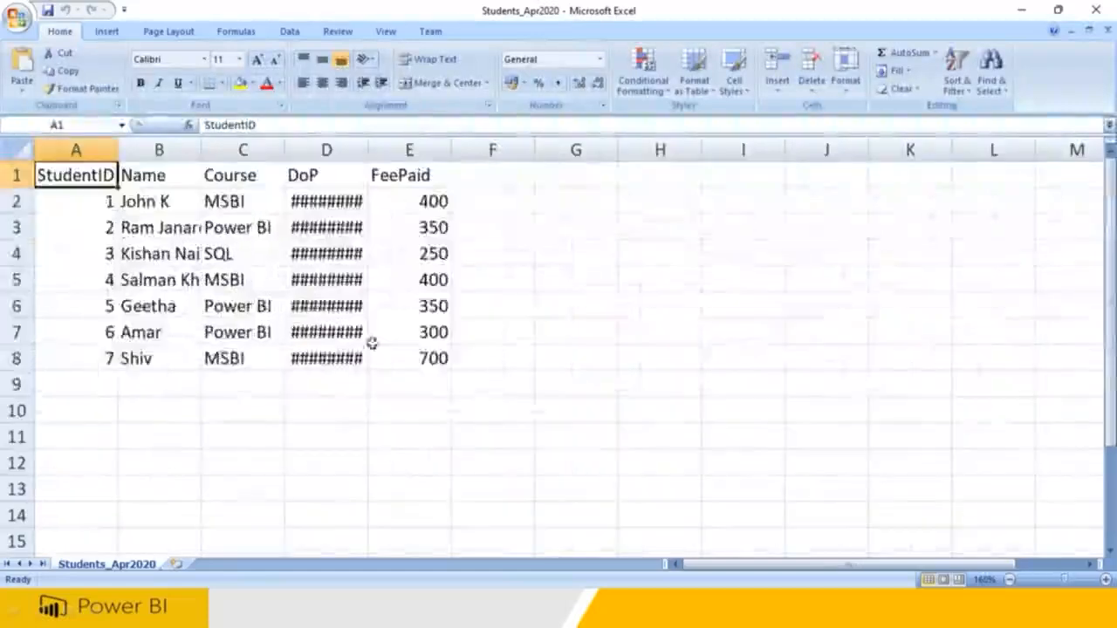
# - Review the student records in Students_Apr2020, fit the DoP column to its dates, and close the workbook without saving
pyautogui.moveTo(74, 196); pyautogui.dragTo(79, 377)
pyautogui.doubleClick(368, 148)
pyautogui.moveTo(349, 199); pyautogui.dragTo(352, 394)
pyautogui.moveTo(163, 204); pyautogui.dragTo(165, 303)
pyautogui.moveTo(103, 357); pyautogui.dragTo(95, 194)
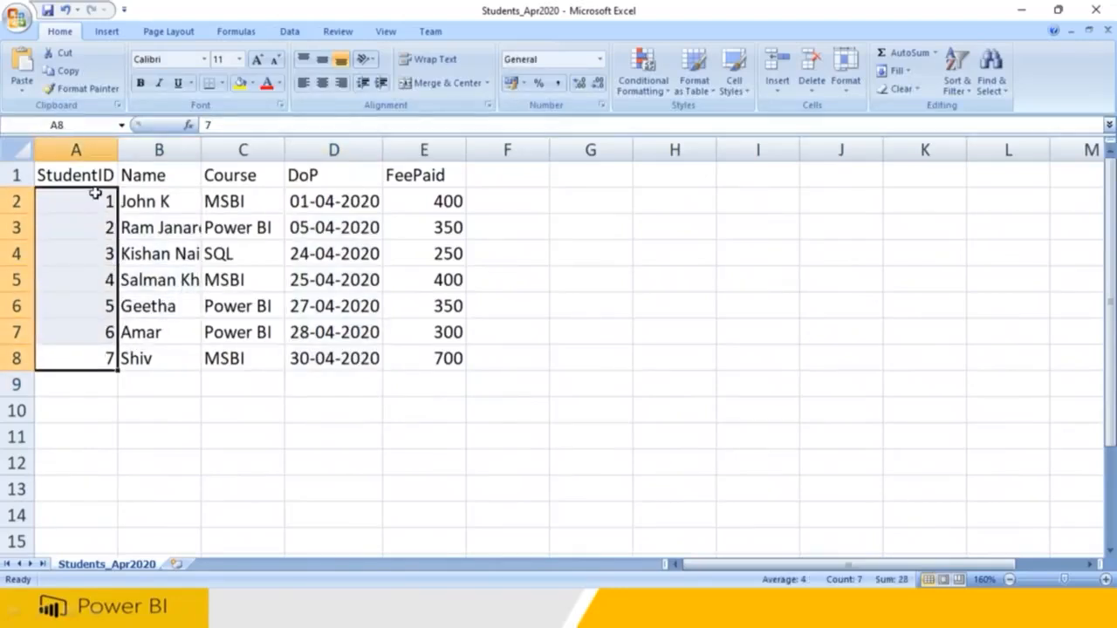
pyautogui.moveTo(248, 201); pyautogui.dragTo(419, 359)
pyautogui.click(436, 196)
pyautogui.moveTo(435, 196); pyautogui.dragTo(447, 359)
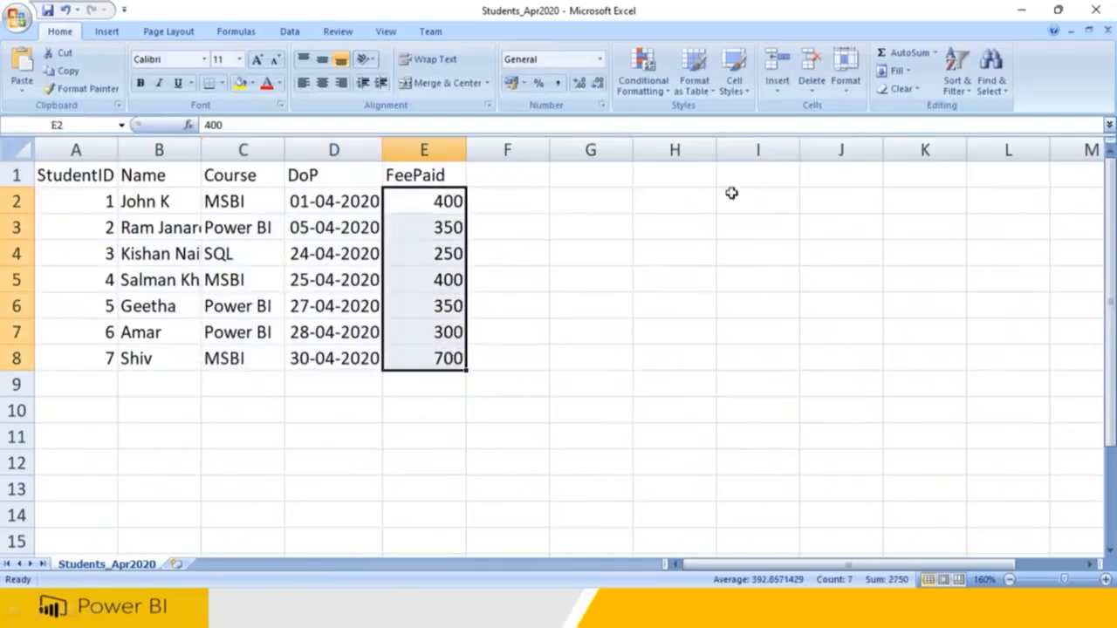
pyautogui.click(1104, 16)
pyautogui.click(563, 341)
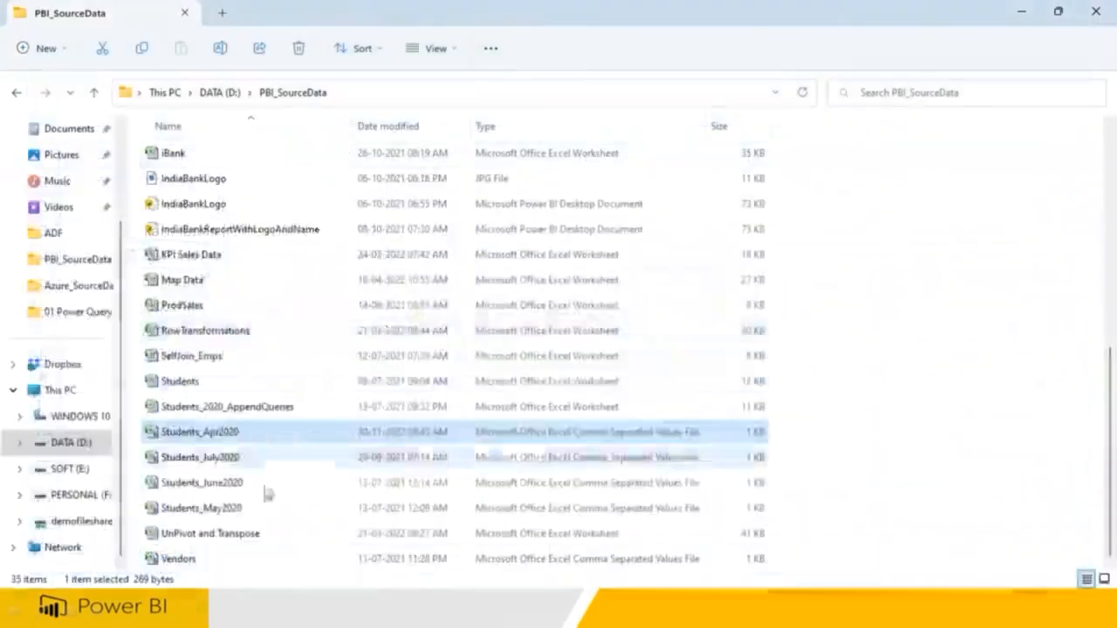
# - Open Students_May2020, fit the DoP column, review the student records enlarged, and close the workbook without saving
pyautogui.doubleClick(237, 509)
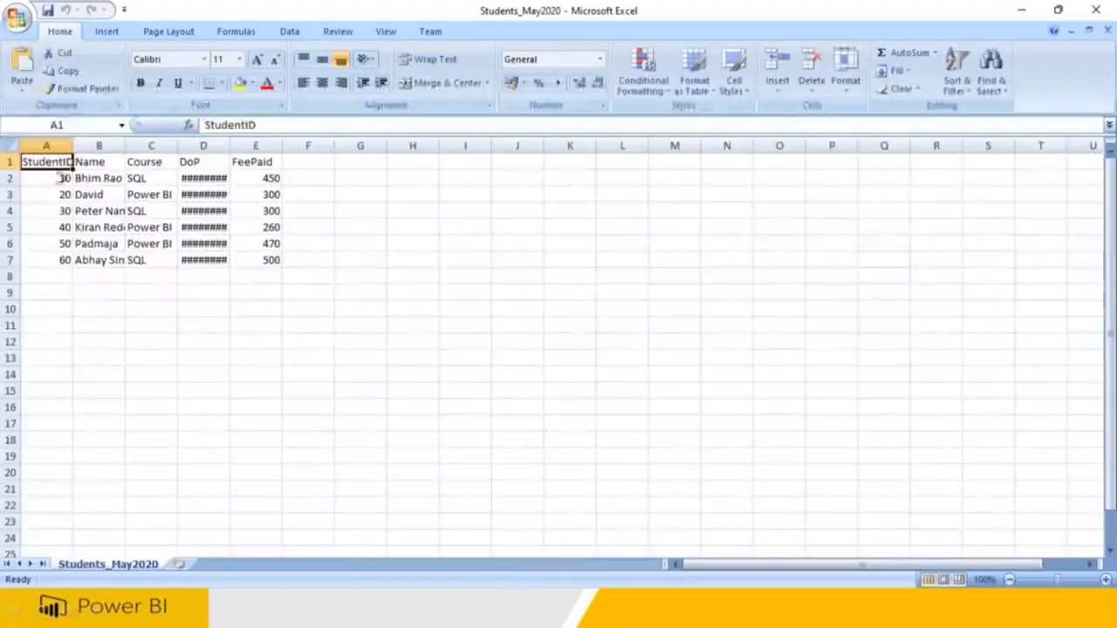
pyautogui.moveTo(61, 179); pyautogui.dragTo(52, 278)
pyautogui.doubleClick(229, 146)
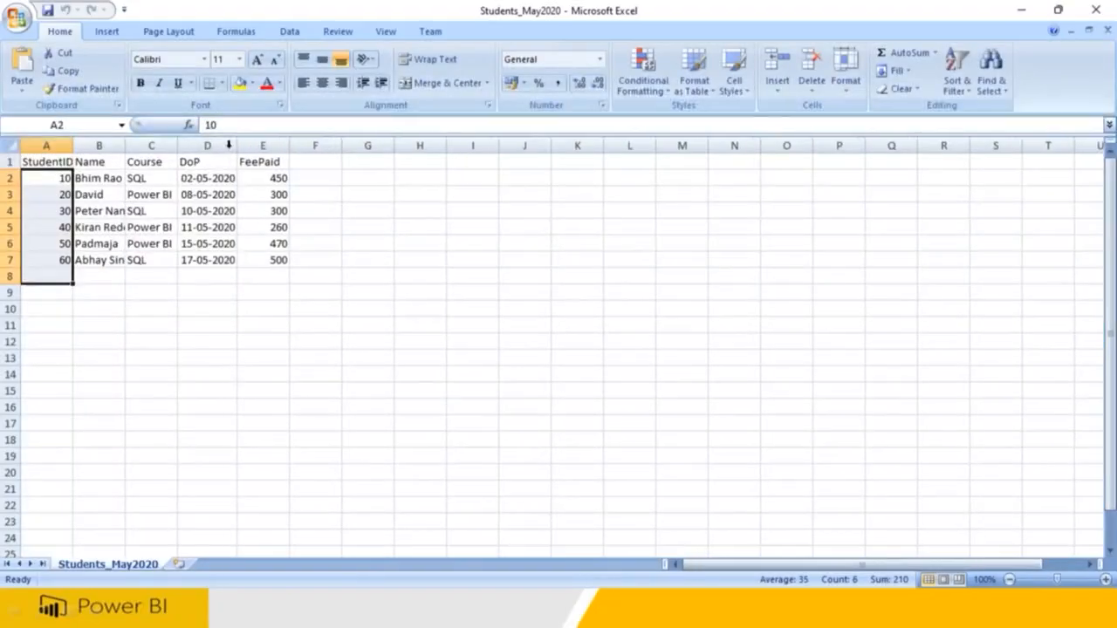
pyautogui.scroll(9, 223, 368)
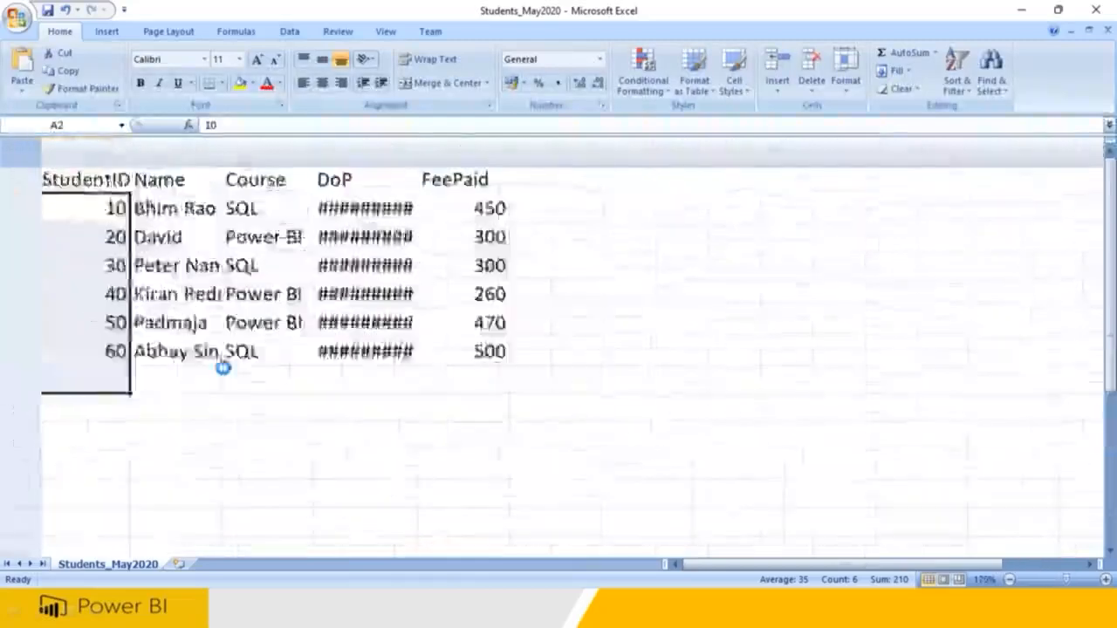
pyautogui.moveTo(231, 231); pyautogui.dragTo(270, 506)
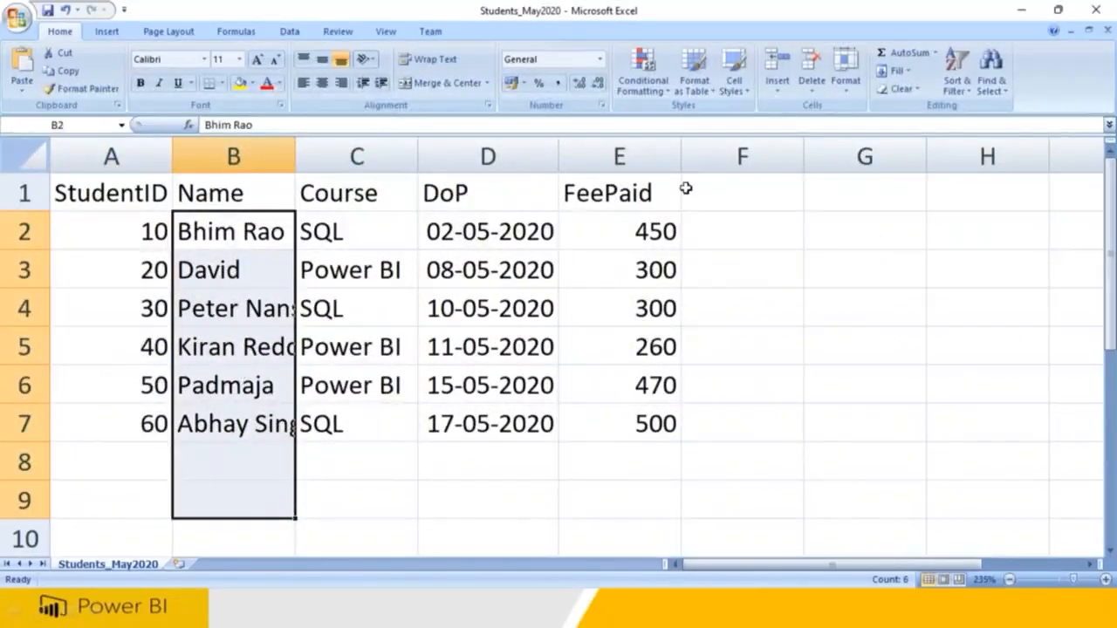
pyautogui.click(1096, 9)
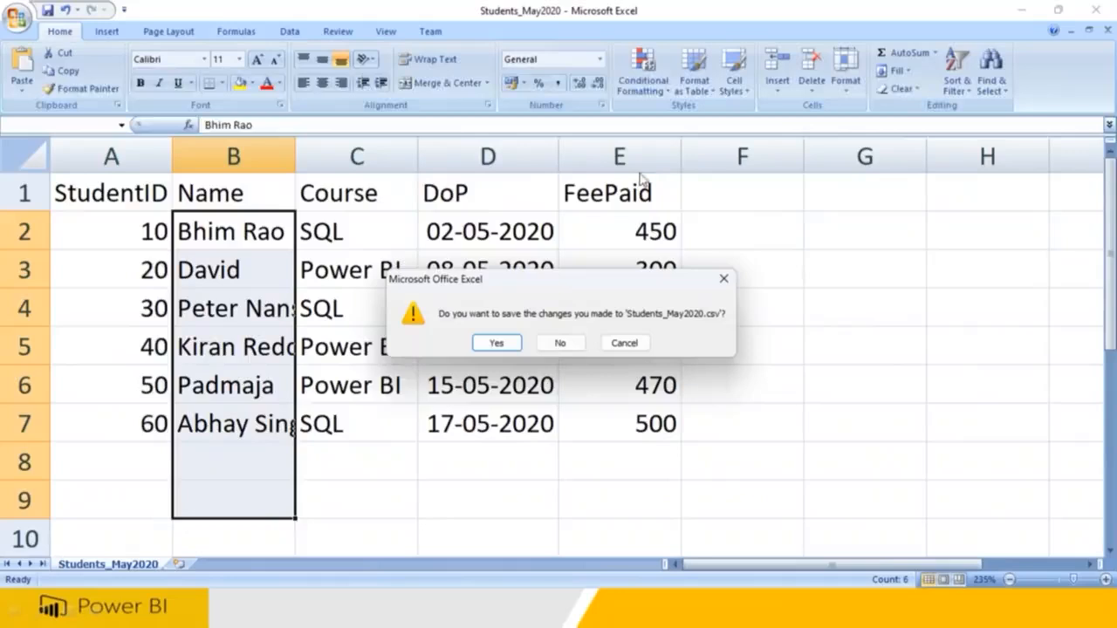
pyautogui.click(562, 342)
# - Open Students_June2020, fit the DoP column, review the StudentID and Name columns enlarged, and close the workbook without saving
pyautogui.click(221, 487)
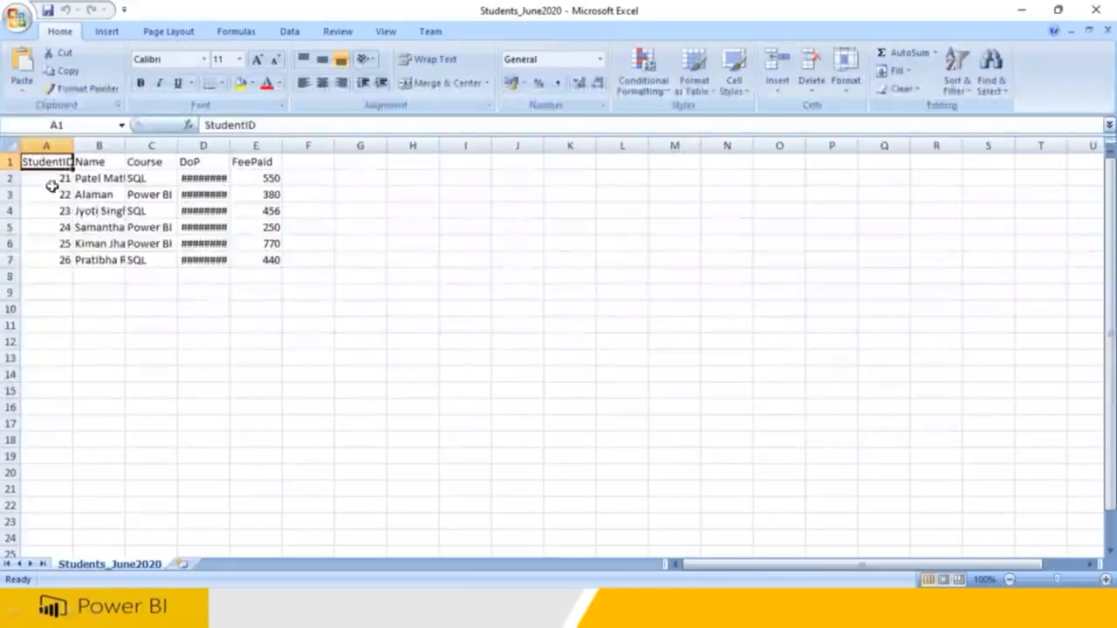
pyautogui.moveTo(49, 181); pyautogui.dragTo(46, 276)
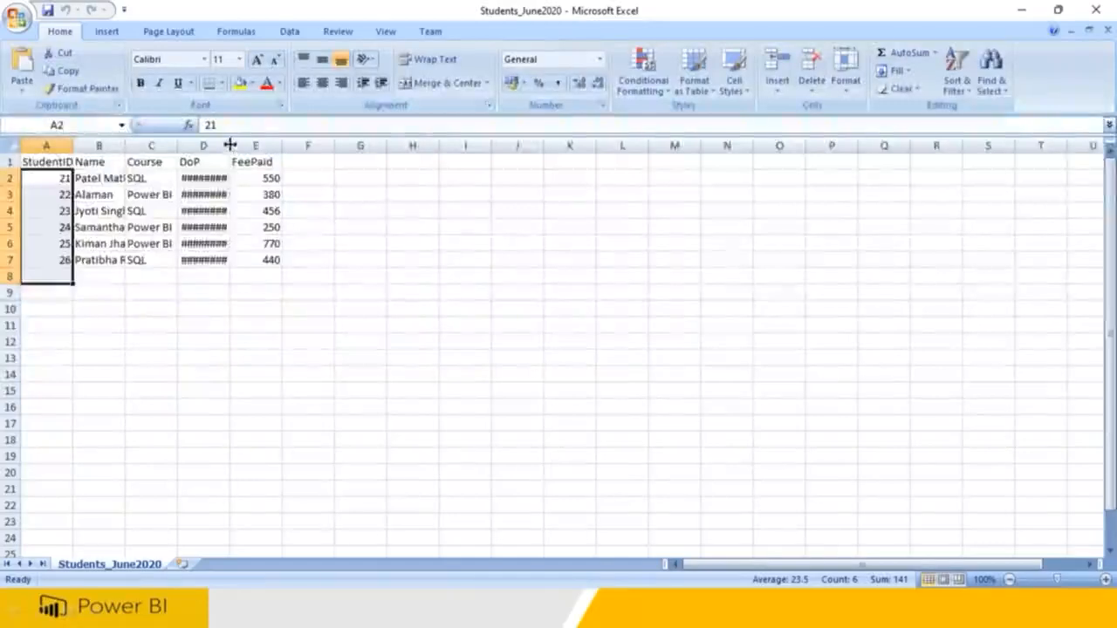
pyautogui.doubleClick(231, 147)
pyautogui.moveTo(101, 180); pyautogui.dragTo(123, 319)
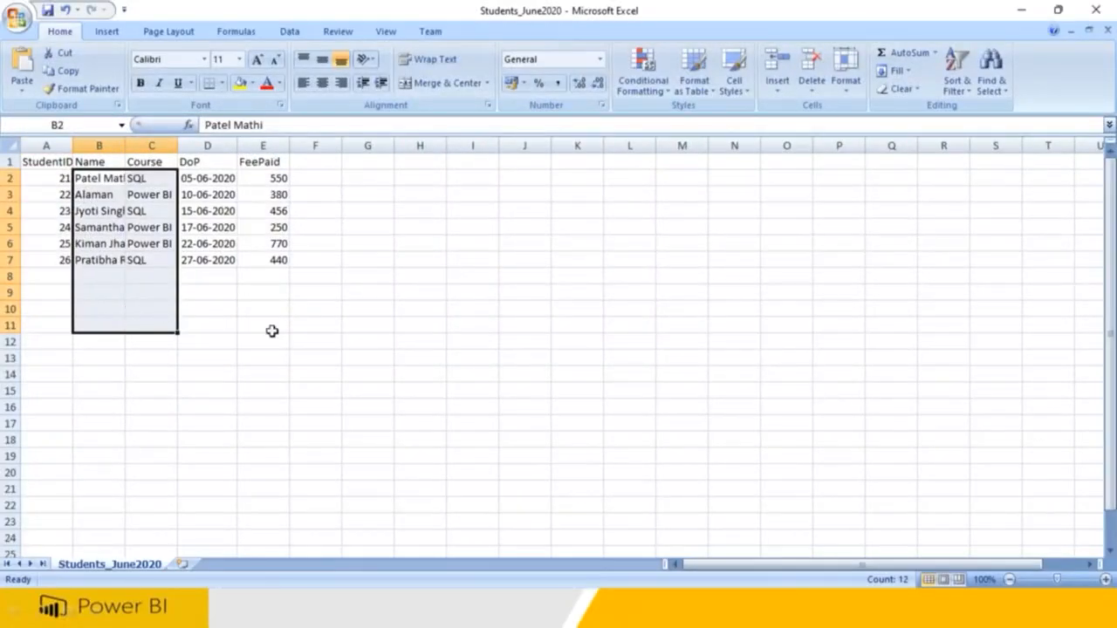
pyautogui.click(326, 341)
pyautogui.scroll(9, 326, 341)
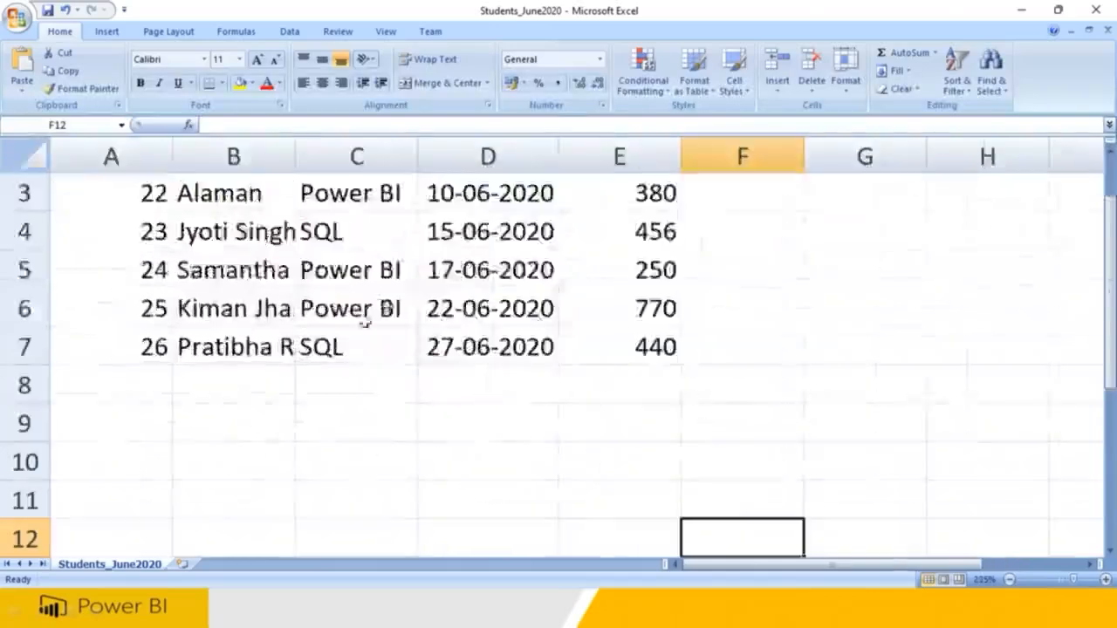
pyautogui.moveTo(207, 238); pyautogui.dragTo(242, 336)
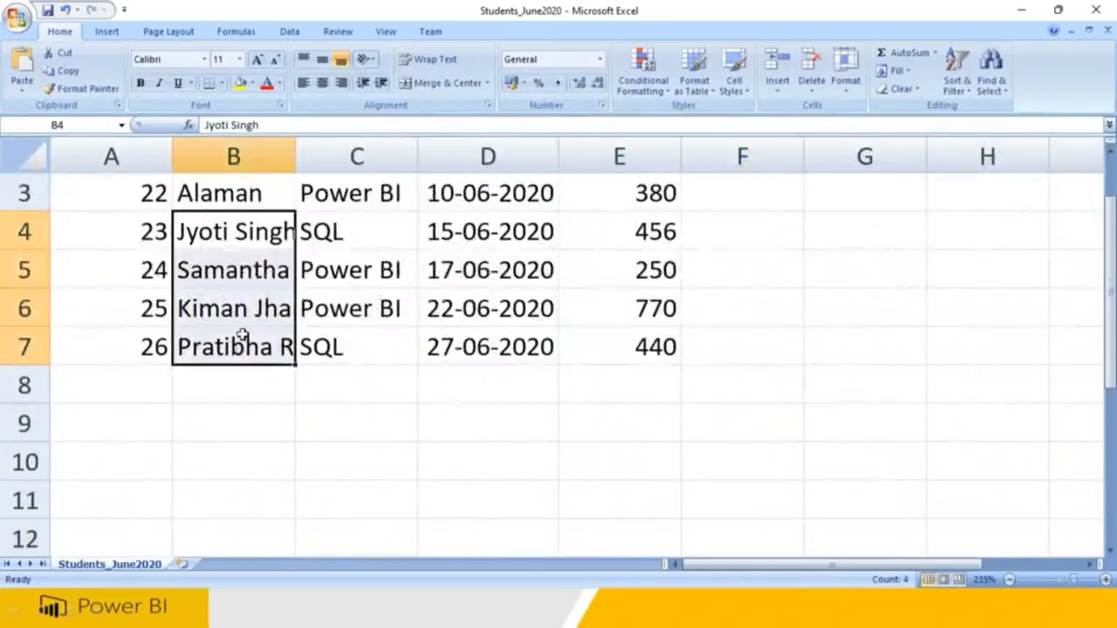
pyautogui.click(245, 278)
pyautogui.click(243, 313)
pyautogui.click(242, 347)
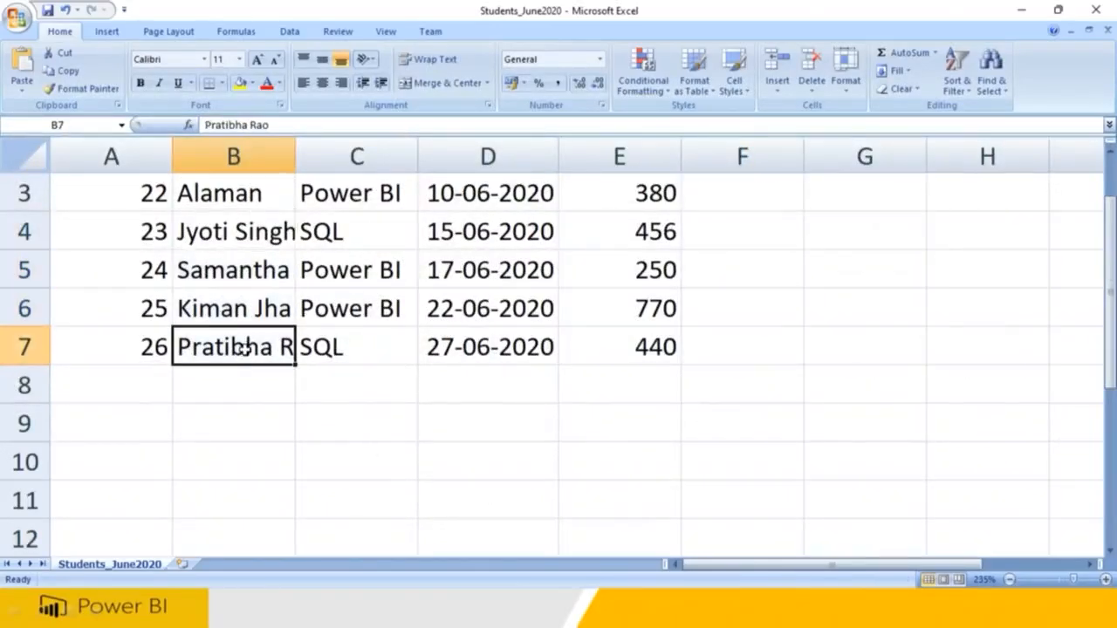
pyautogui.click(1096, 9)
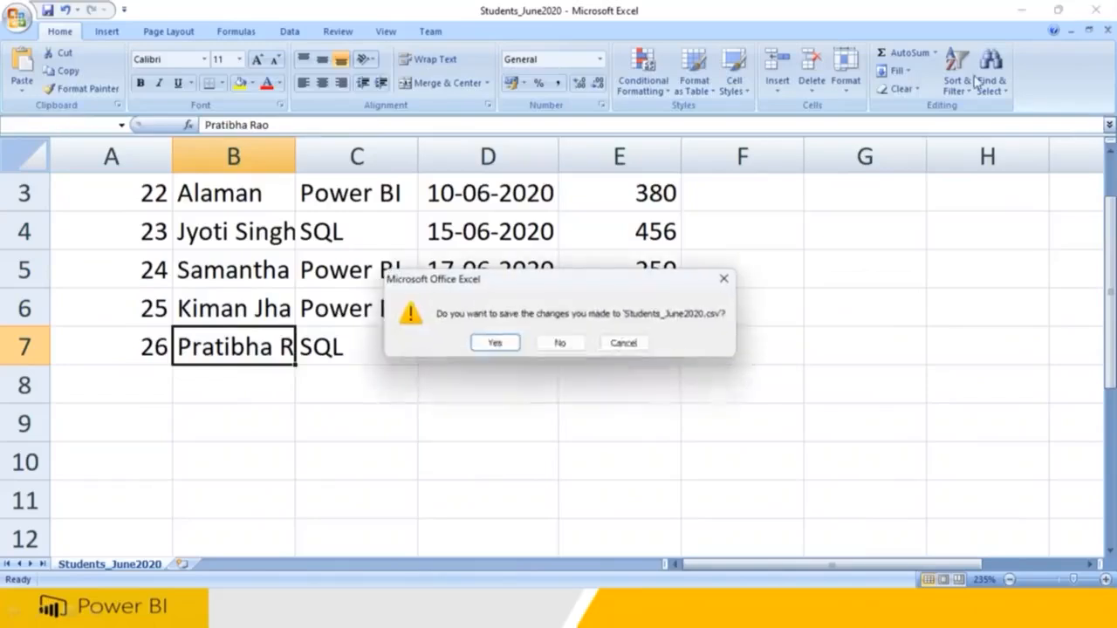
pyautogui.click(563, 345)
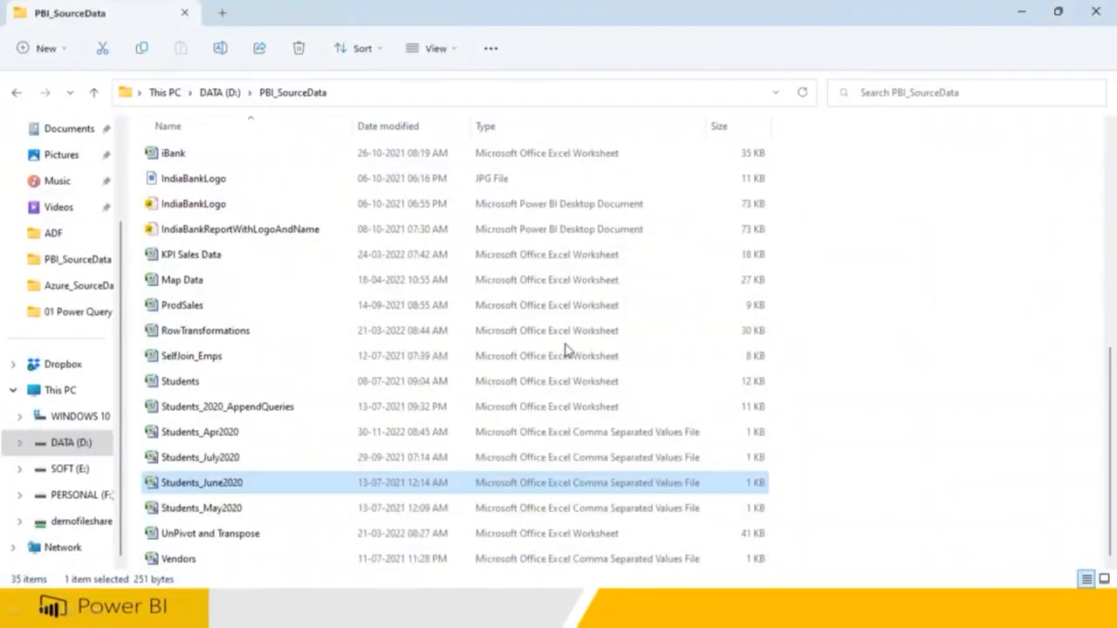
# - Check the file types of Students_2020_AppendQueries and Students_Apr2020, leaving Students_Apr2020 selected
pyautogui.click(551, 436)
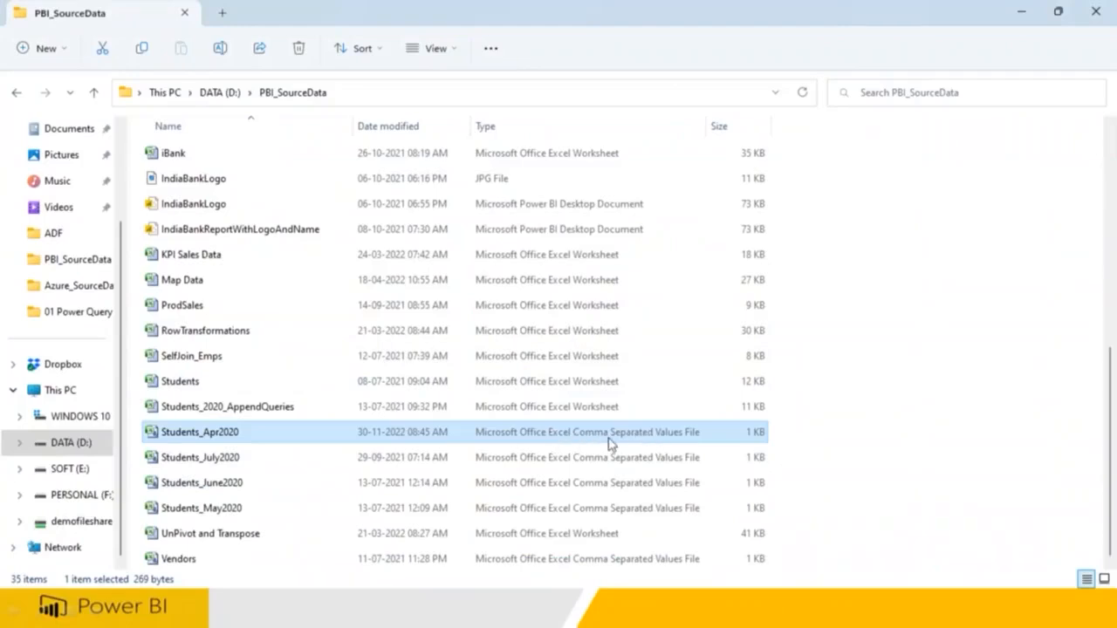
pyautogui.click(582, 408)
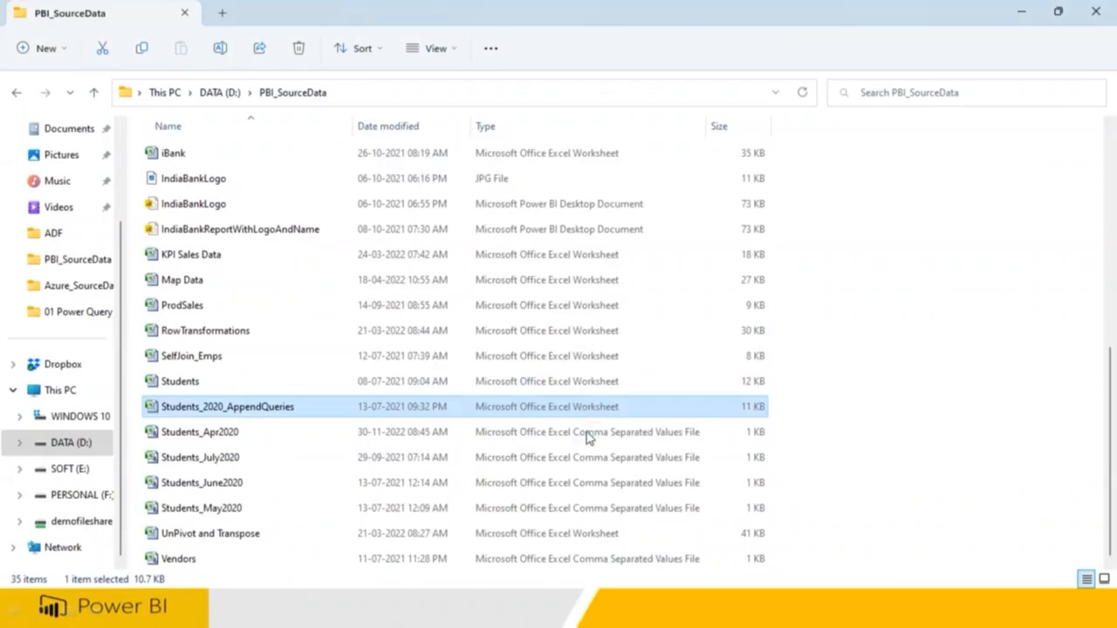
pyautogui.click(587, 436)
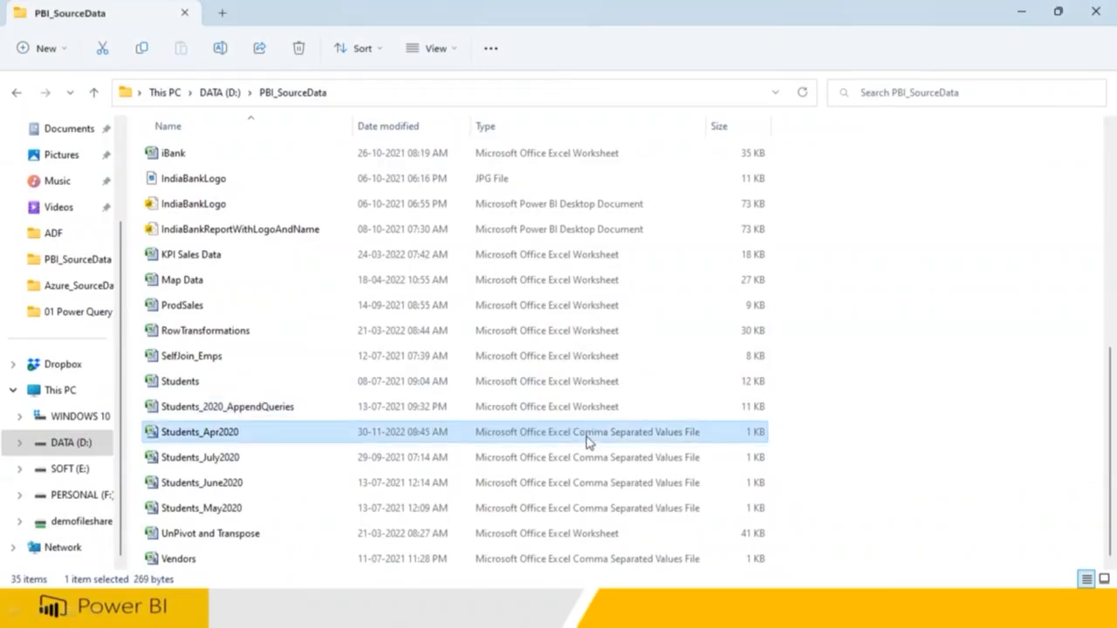
# - Annotate the file list with a handwritten ".CSV" and a stroke under each letter, then circle Students_Apr2020 and put a cross beside it
pyautogui.moveTo(684, 259)
pyautogui.mouseDown()
pyautogui.moveTo(669, 259)
pyautogui.moveTo(689, 313)
pyautogui.mouseUp()
pyautogui.moveTo(763, 253)
pyautogui.mouseDown()
pyautogui.moveTo(749, 244)
pyautogui.moveTo(764, 293)
pyautogui.moveTo(730, 308)
pyautogui.moveTo(843, 248)
pyautogui.mouseUp()
pyautogui.click(600, 311)
pyautogui.moveTo(659, 332); pyautogui.dragTo(661, 400)
pyautogui.moveTo(752, 325); pyautogui.dragTo(753, 384)
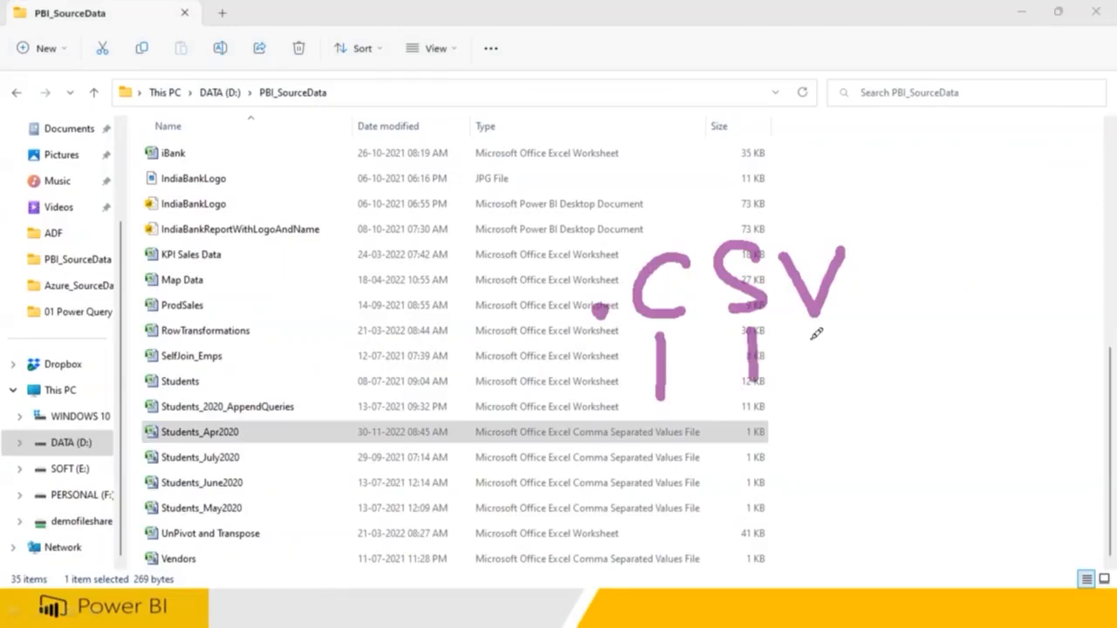
pyautogui.moveTo(816, 338); pyautogui.dragTo(825, 389)
pyautogui.moveTo(139, 437)
pyautogui.mouseDown()
pyautogui.moveTo(248, 450)
pyautogui.moveTo(225, 404)
pyautogui.moveTo(123, 417)
pyautogui.moveTo(142, 449)
pyautogui.mouseUp()
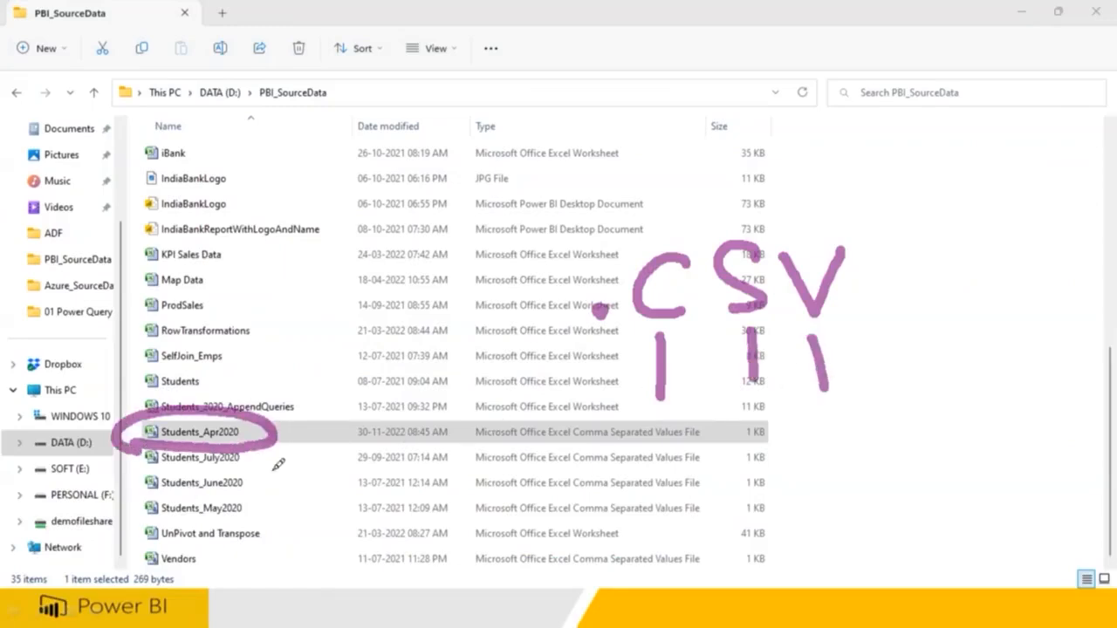
pyautogui.moveTo(287, 408); pyautogui.dragTo(349, 447)
pyautogui.moveTo(337, 395); pyautogui.dragTo(293, 461)
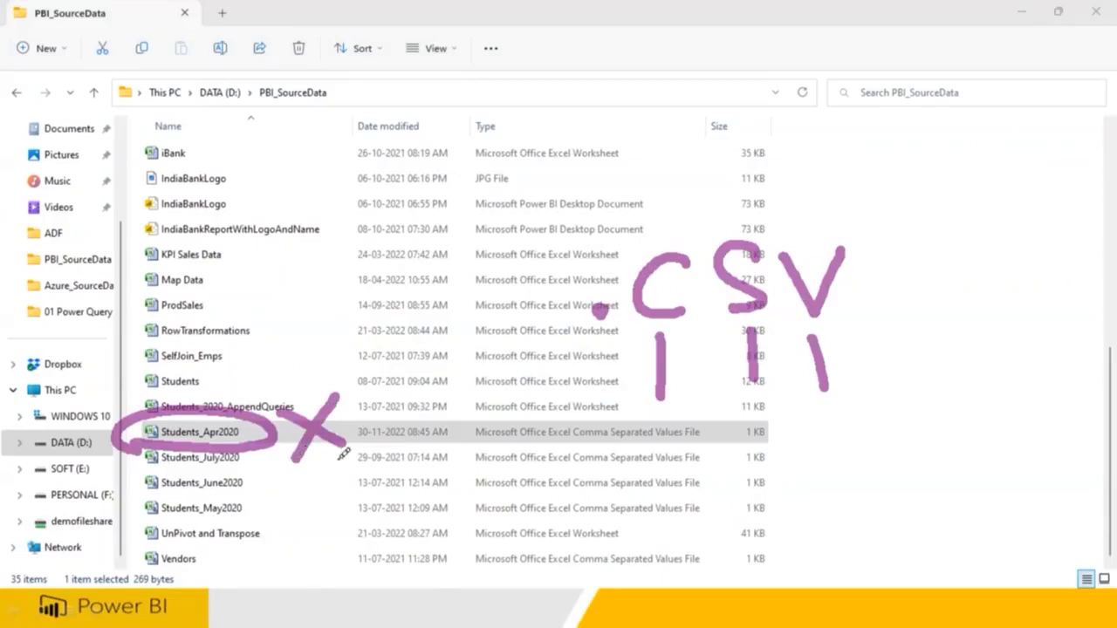
# - Add the handwritten note "/ Text file / notepad" beside ".CSV", mark Students_Apr2020 again, and clear all screen annotations
pyautogui.moveTo(901, 179); pyautogui.dragTo(842, 426)
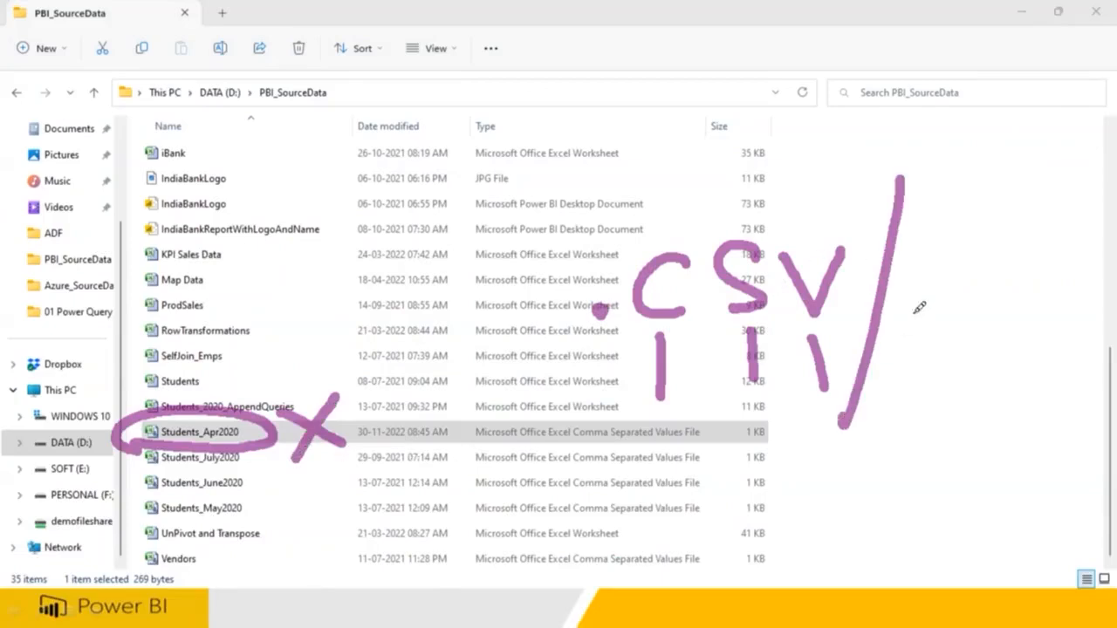
pyautogui.moveTo(928, 272); pyautogui.dragTo(931, 332)
pyautogui.moveTo(948, 253)
pyautogui.mouseDown()
pyautogui.moveTo(897, 286)
pyautogui.moveTo(975, 307)
pyautogui.mouseUp()
pyautogui.moveTo(980, 266); pyautogui.dragTo(1026, 307)
pyautogui.moveTo(1028, 267); pyautogui.dragTo(996, 314)
pyautogui.moveTo(1039, 240)
pyautogui.mouseDown()
pyautogui.moveTo(1058, 281)
pyautogui.moveTo(1060, 258)
pyautogui.mouseUp()
pyautogui.moveTo(962, 366); pyautogui.dragTo(959, 456)
pyautogui.moveTo(937, 407); pyautogui.dragTo(990, 427)
pyautogui.click(985, 365)
pyautogui.moveTo(1016, 344); pyautogui.dragTo(1068, 404)
pyautogui.moveTo(1073, 343); pyautogui.dragTo(1065, 452)
pyautogui.moveTo(799, 487)
pyautogui.mouseDown()
pyautogui.moveTo(791, 524)
pyautogui.moveTo(859, 522)
pyautogui.moveTo(881, 454)
pyautogui.moveTo(920, 478)
pyautogui.moveTo(912, 519)
pyautogui.mouseUp()
pyautogui.moveTo(872, 478)
pyautogui.mouseDown()
pyautogui.moveTo(913, 473)
pyautogui.moveTo(954, 546)
pyautogui.mouseUp()
pyautogui.moveTo(956, 463); pyautogui.dragTo(1045, 488)
pyautogui.moveTo(1055, 436); pyautogui.dragTo(1045, 506)
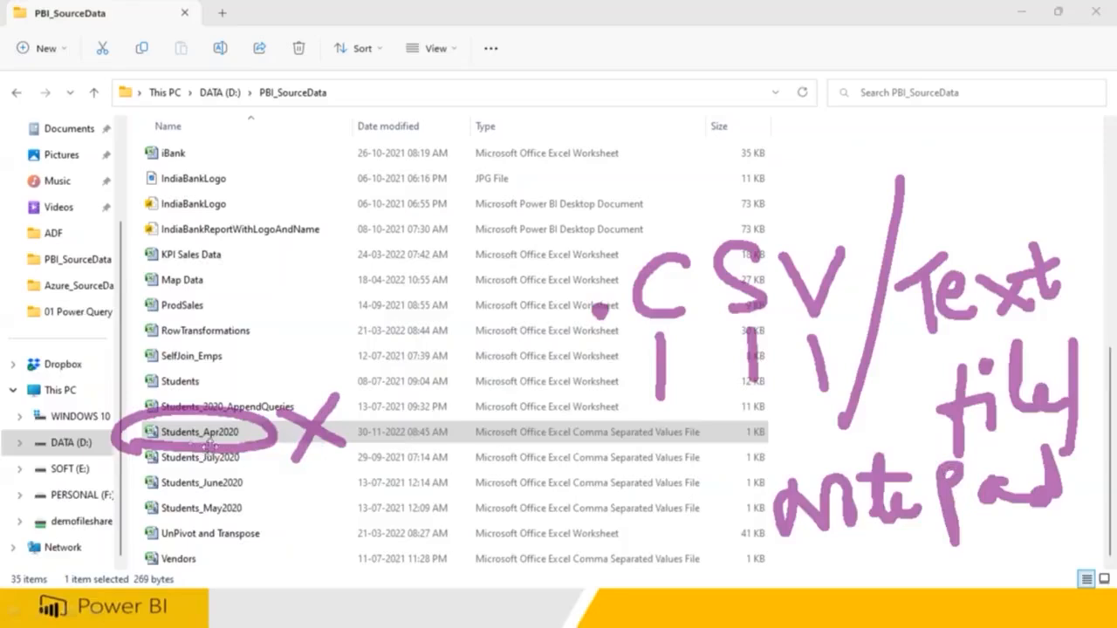
pyautogui.moveTo(248, 422); pyautogui.dragTo(255, 440)
pyautogui.press('Escape')
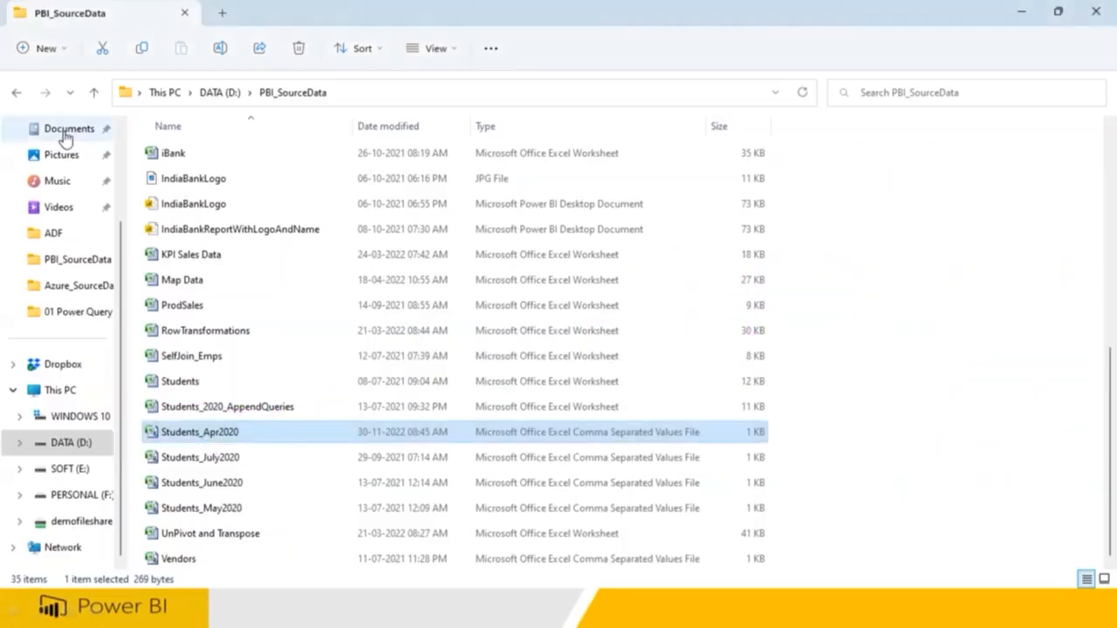
# - Search Windows for Notepad and open it with a blank document ready for text entry
pyautogui.press('super')
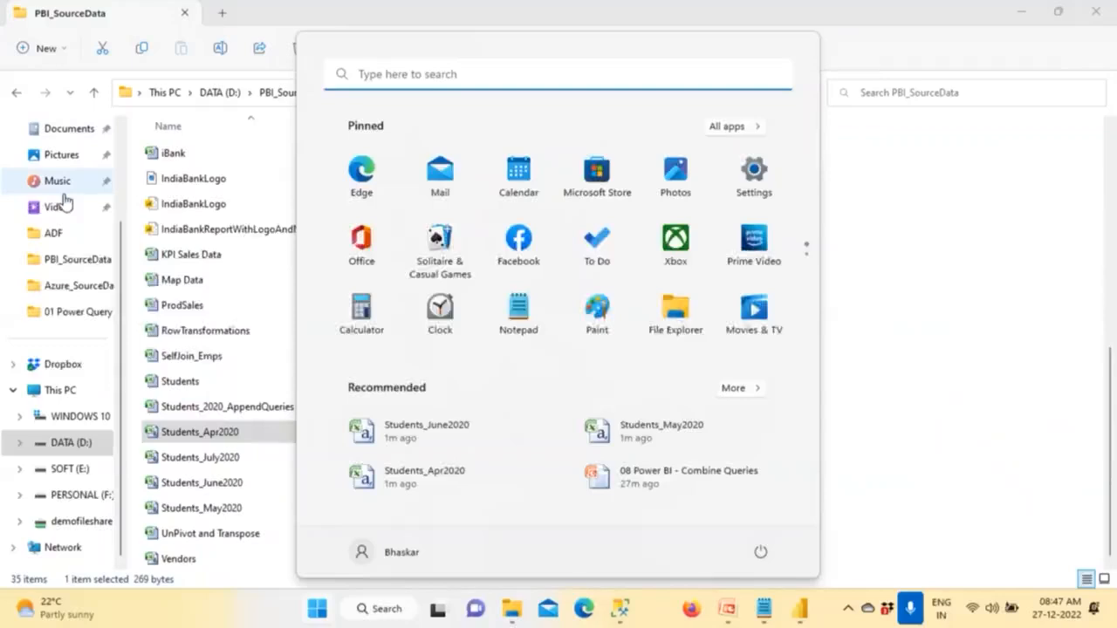
pyautogui.write('note')
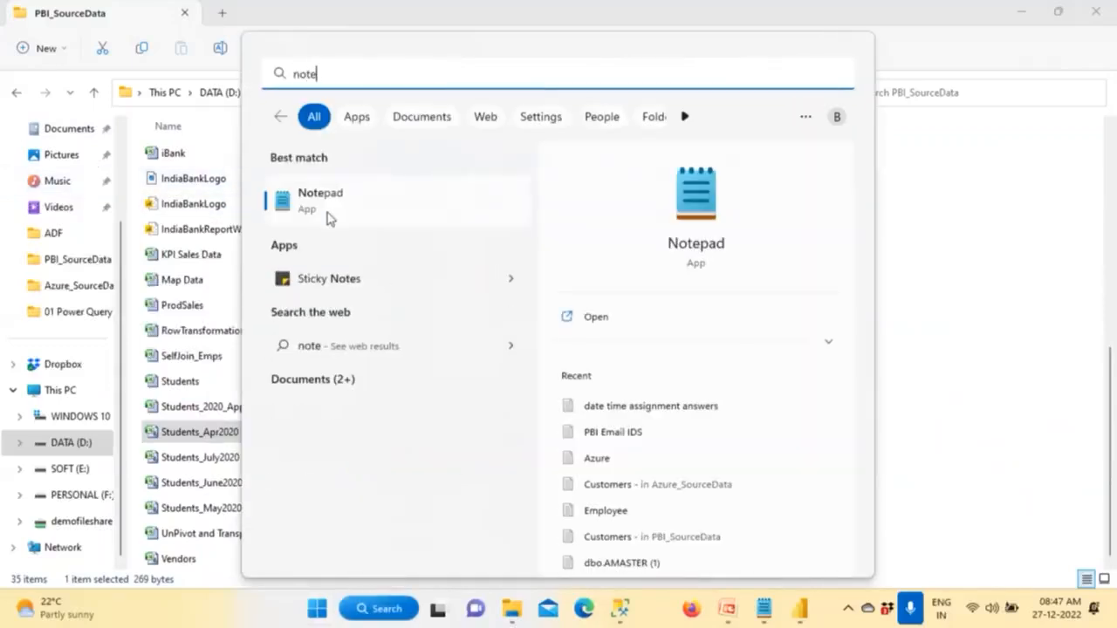
pyautogui.click(329, 218)
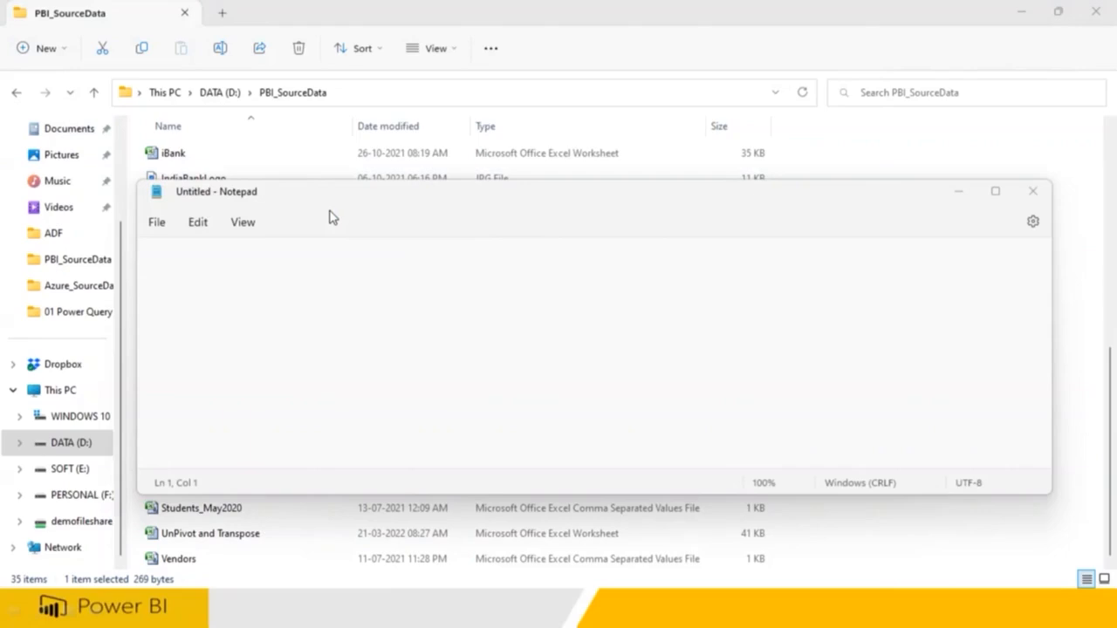
pyautogui.click(354, 309)
# - Enter the comma-separated header CID,PID,SalesAmt and the rows 1,10,1000, 1,11,1200 and 2,14,100 on separate lines
pyautogui.write('C')
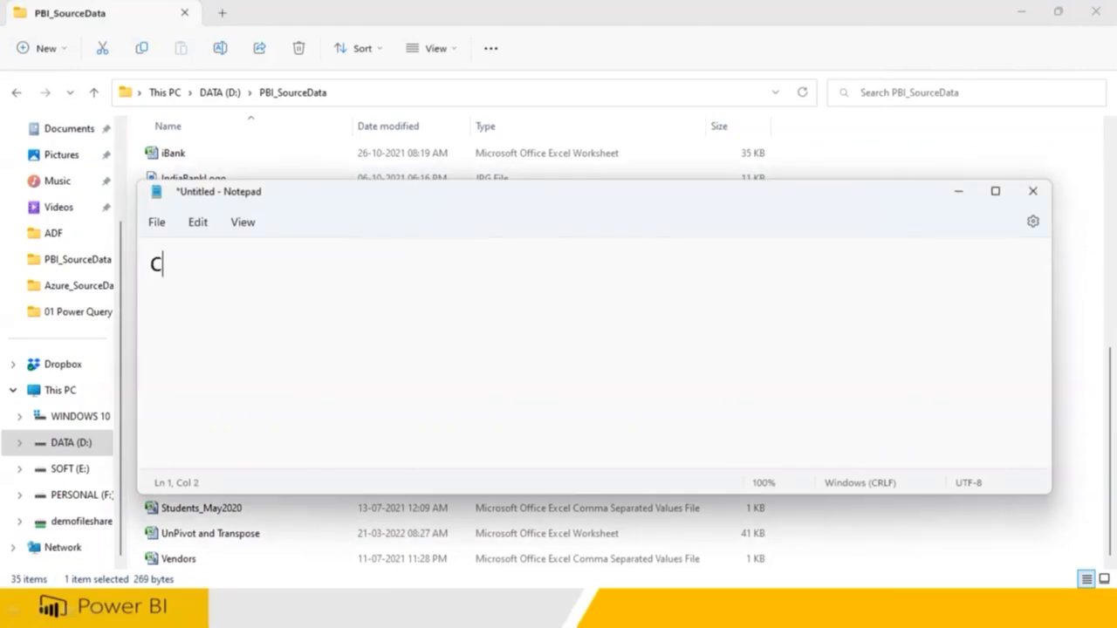
pyautogui.write('ID,PID,SalesAmt')
pyautogui.press('Return')
pyautogui.write('1,10,1000 ')
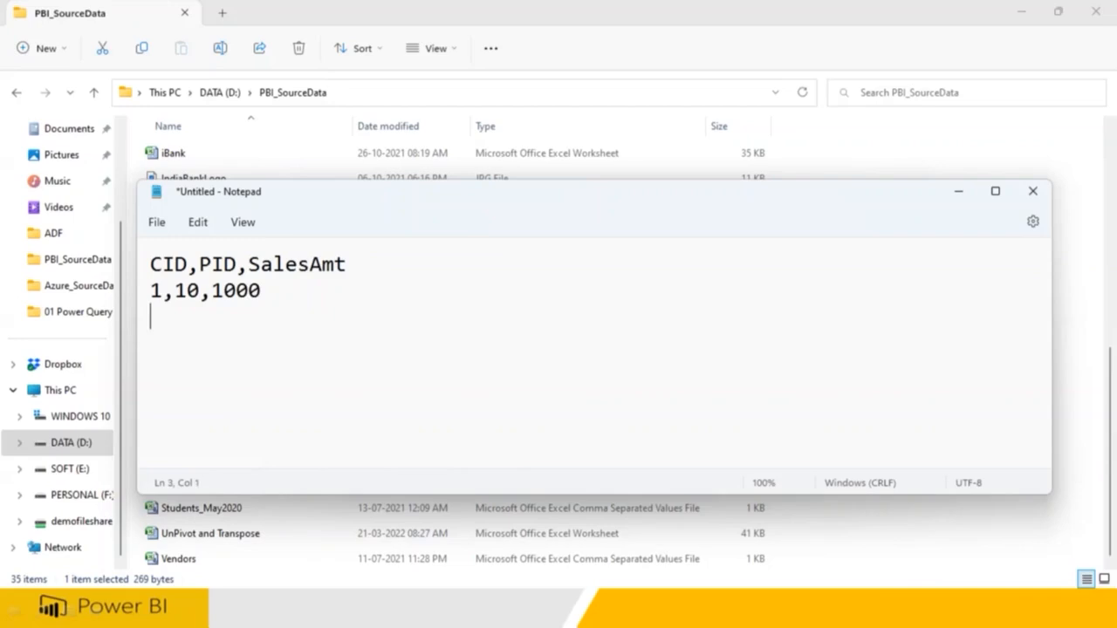
pyautogui.write('1,11,1')
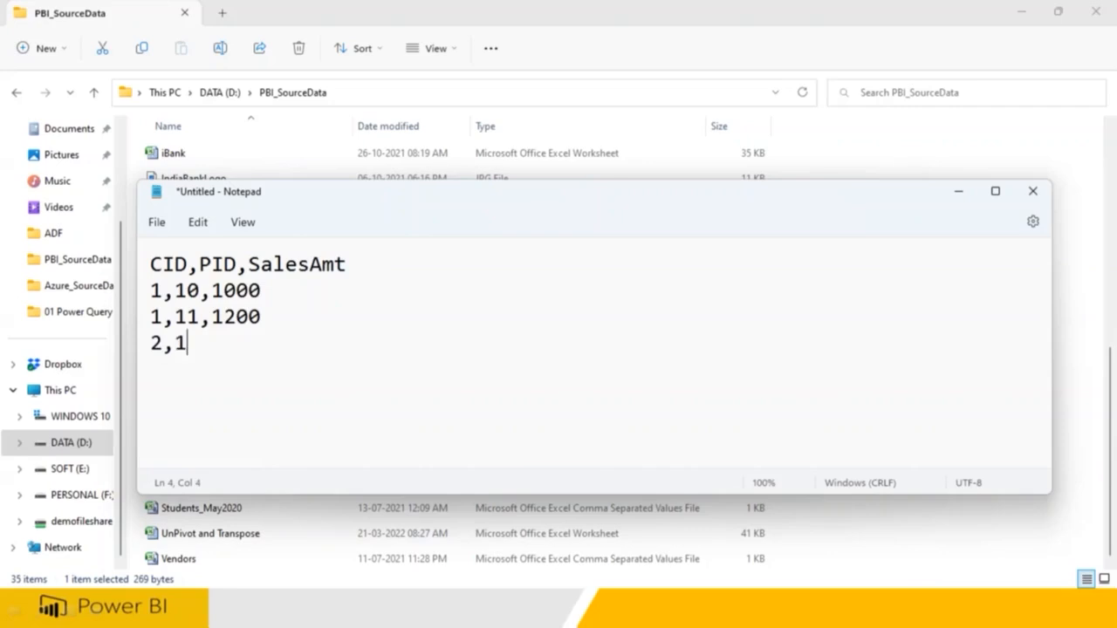
pyautogui.write('200 2,14,100')
# - Save the document as a text file named Sales in the Downloads folder
pyautogui.hotkey('ctrl', 's')
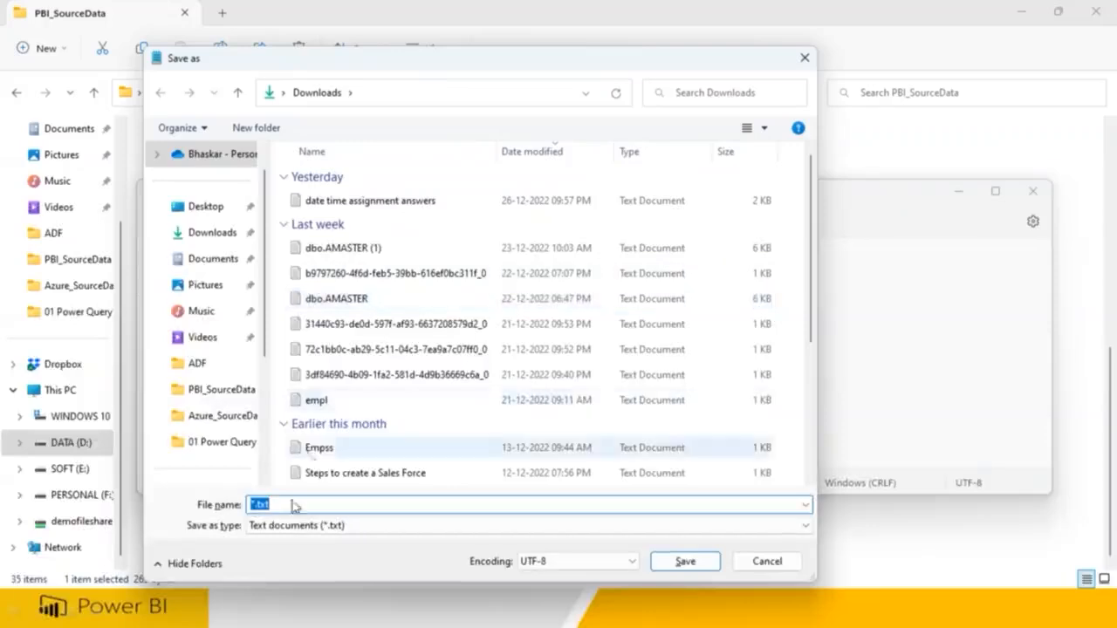
pyautogui.write('Sales')
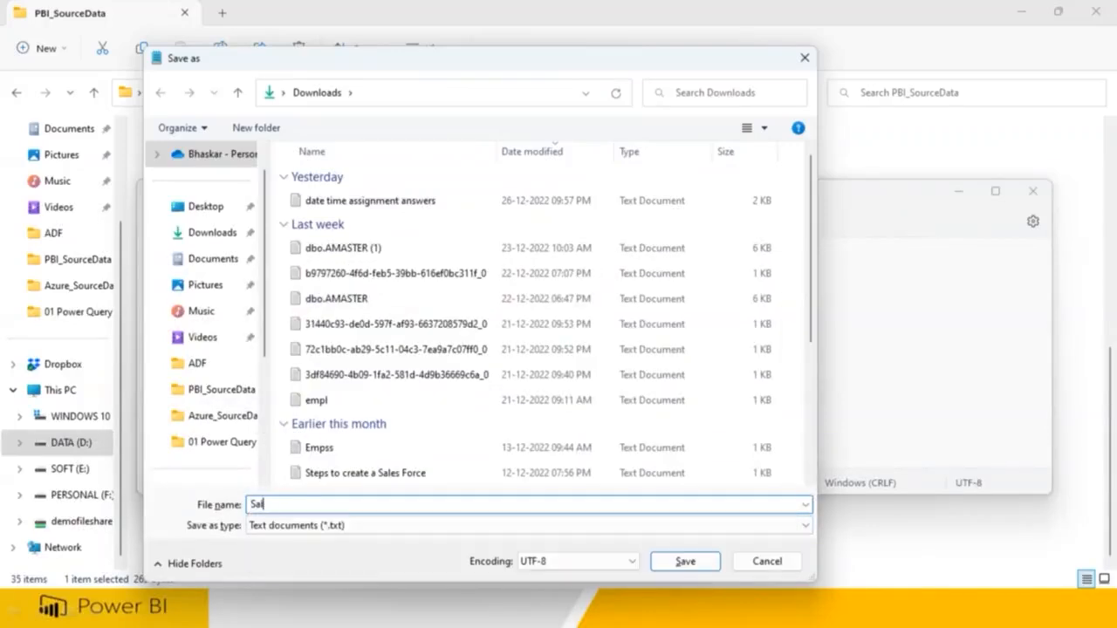
pyautogui.click(221, 239)
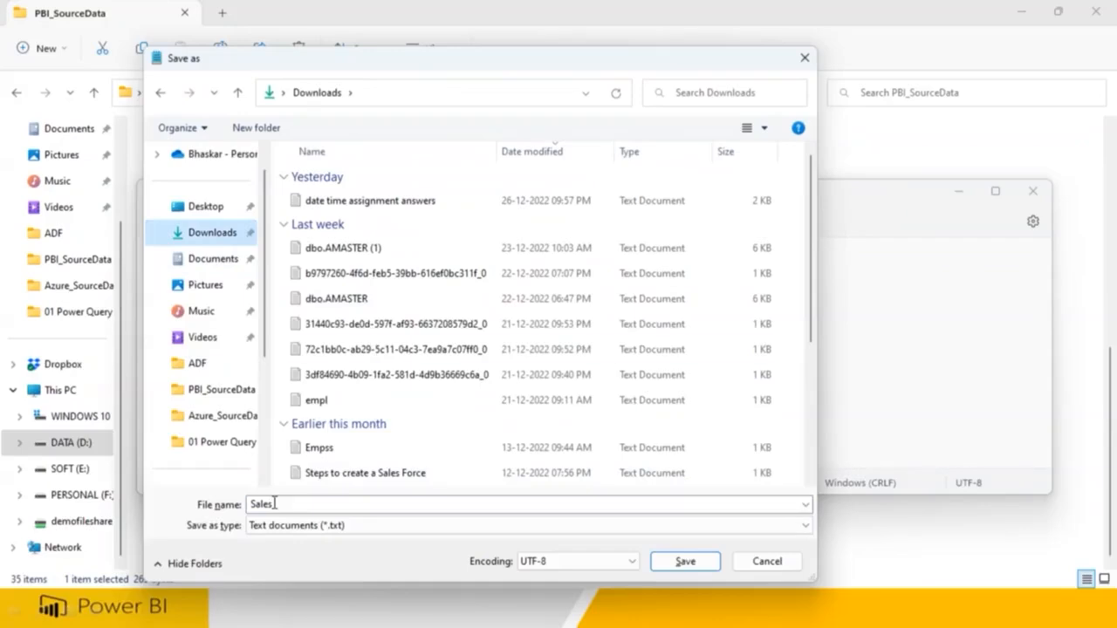
pyautogui.click(683, 561)
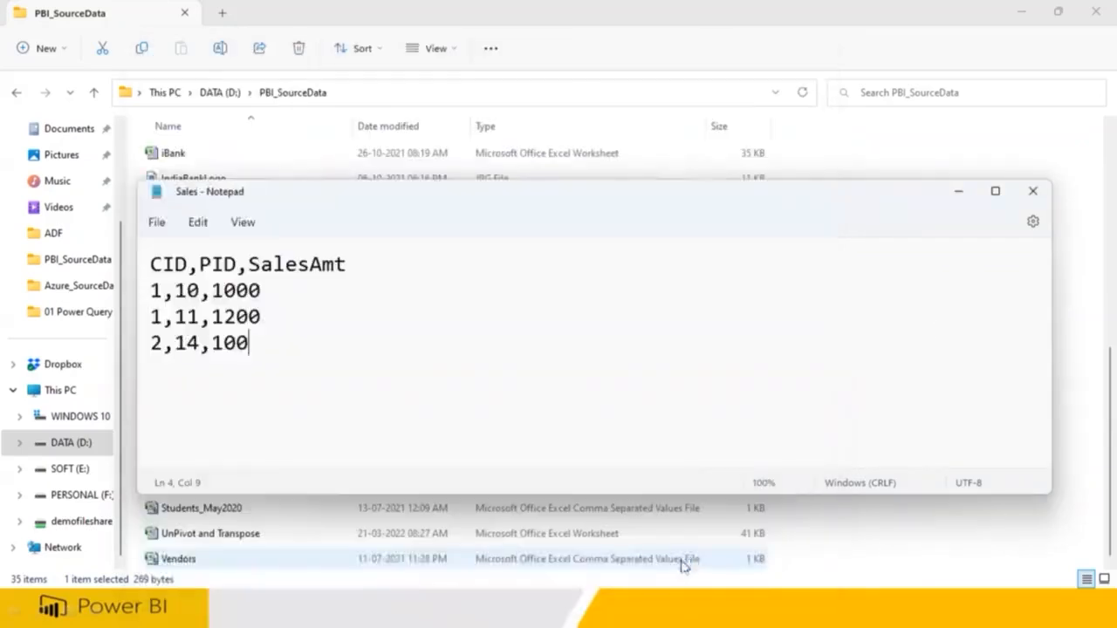
# - Close the Notepad document and reopen the Sales text file from the Downloads folder
pyautogui.click(1033, 190)
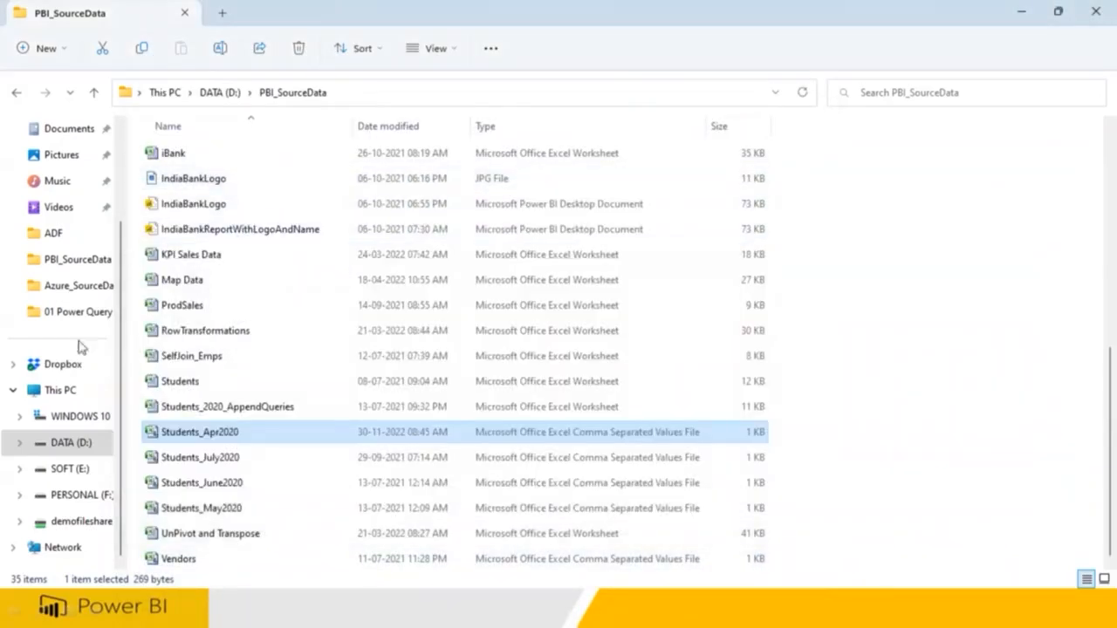
pyautogui.scroll(3, 67, 380)
pyautogui.click(70, 232)
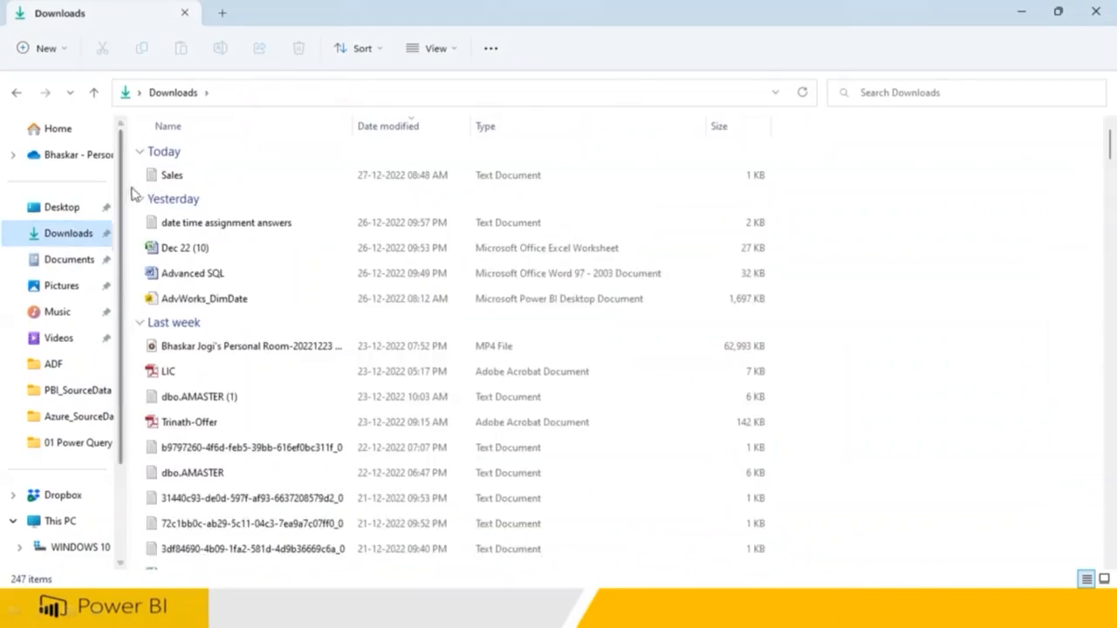
pyautogui.click(169, 175)
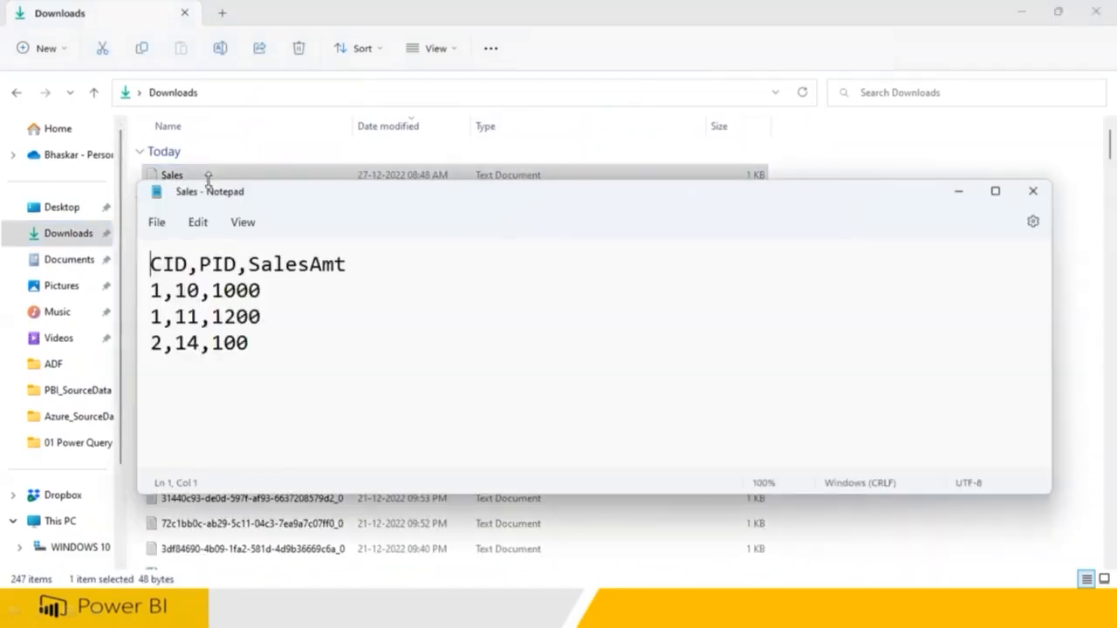
# - Copy the entire contents of the Sales text file and close it
pyautogui.hotkey('ctrl', 'a')
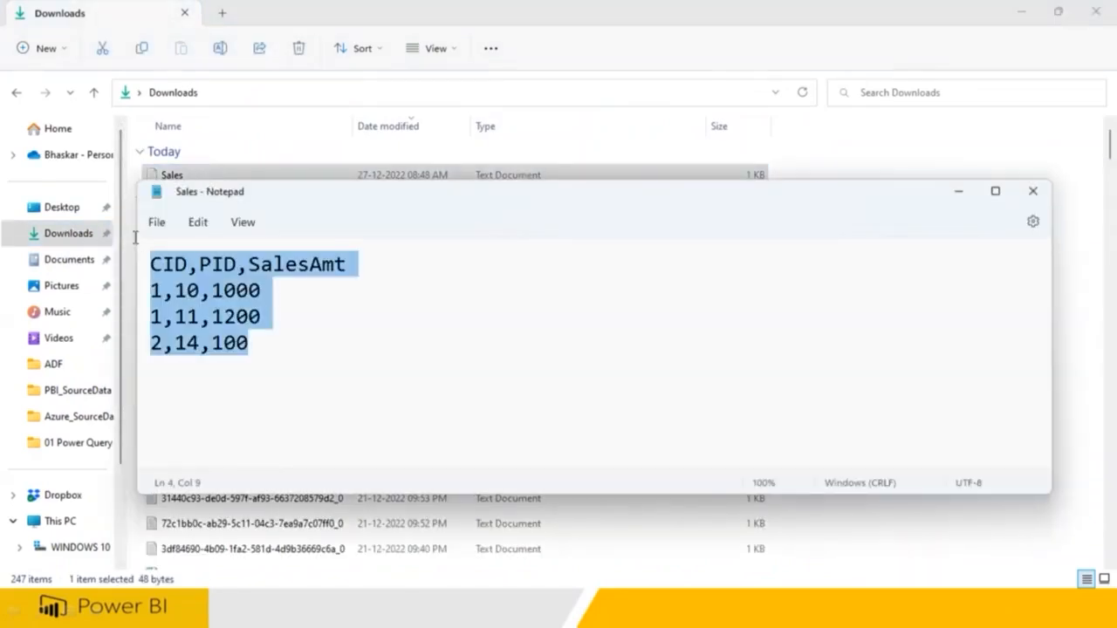
pyautogui.rightClick(235, 277)
pyautogui.click(278, 84)
pyautogui.click(1032, 191)
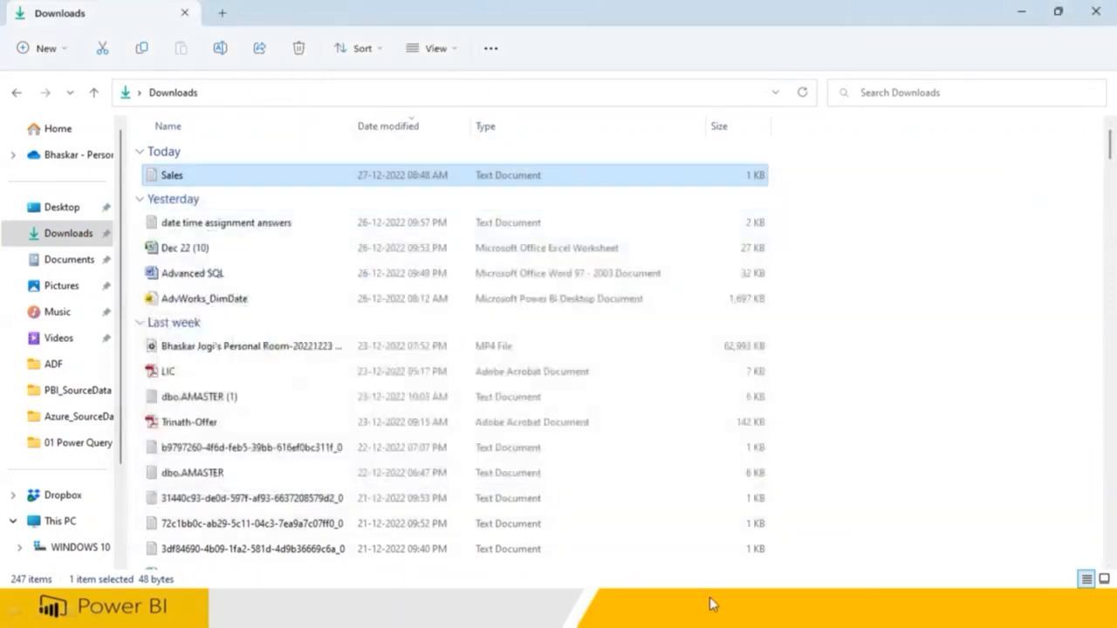
# - Search Windows for Notepad and open it with a new blank document
pyautogui.press('super')
pyautogui.write('CIDCIDnote')
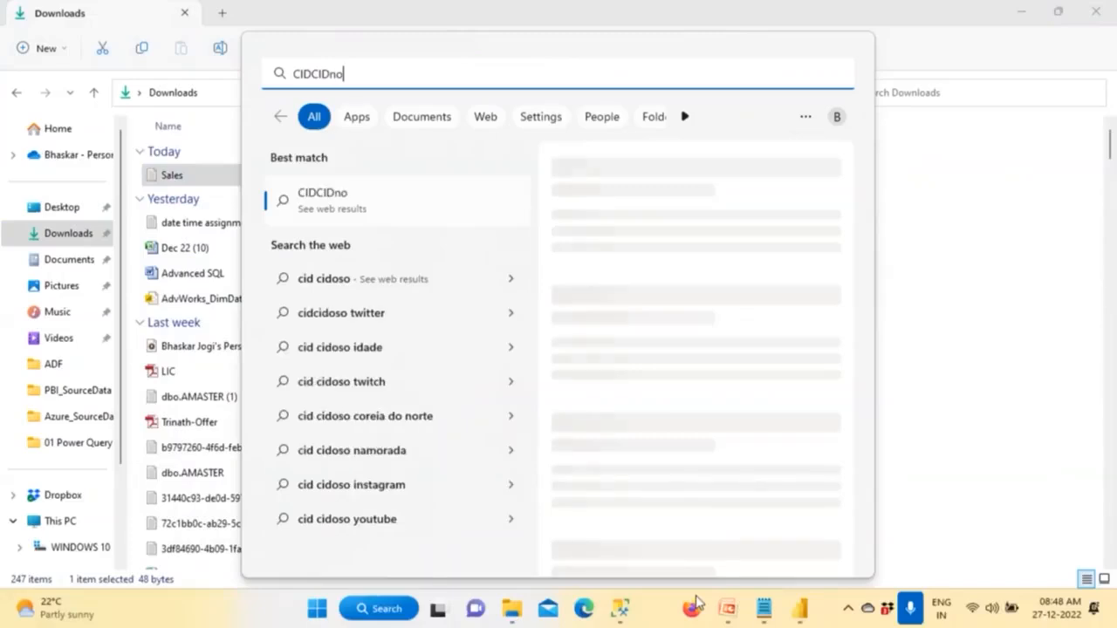
pyautogui.press('BackSpace')
pyautogui.press('BackSpace')
pyautogui.press('BackSpace')
pyautogui.press('BackSpace')
pyautogui.press('BackSpace')
pyautogui.press('BackSpace')
pyautogui.press('BackSpace')
pyautogui.press('BackSpace')
pyautogui.press('BackSpace')
pyautogui.write('note')
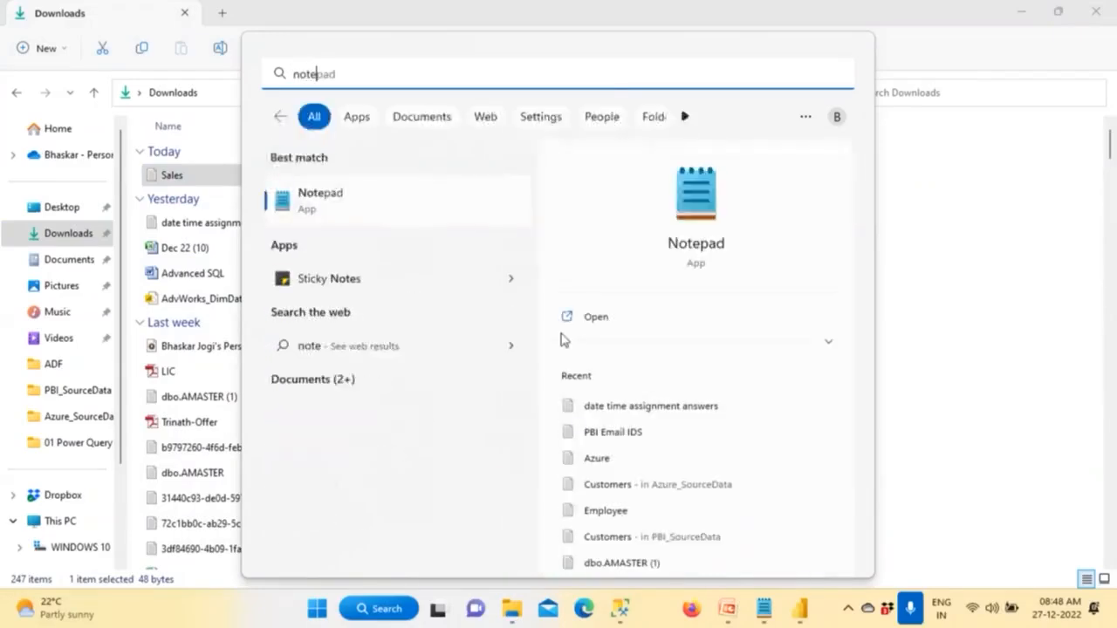
pyautogui.click(331, 207)
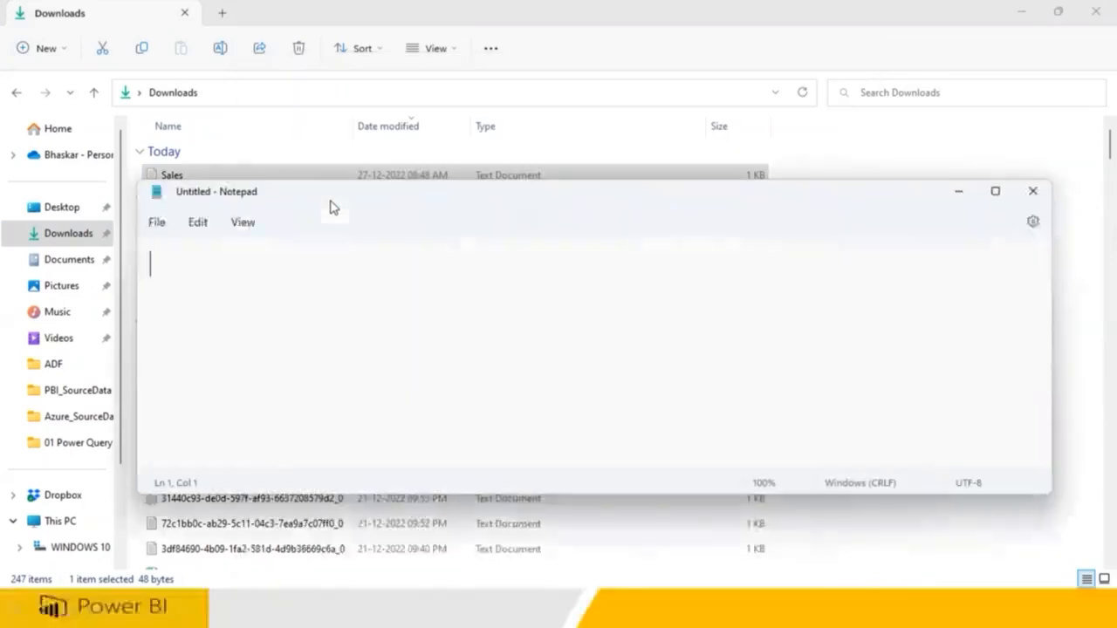
# - Fill the document with the header CID,PID,SalesAmt and the rows 1,10,1000, 1,11,1200, 2,14,100 and 3,12,1000 on separate lines
pyautogui.write('CID,PID,SalesAmt')
pyautogui.press('Return')
pyautogui.write('1,10,1000')
pyautogui.press('Return')
pyautogui.write('1,11,1200')
pyautogui.press('Return')
pyautogui.write('2,14,100 ')
pyautogui.write('3,12,1000')
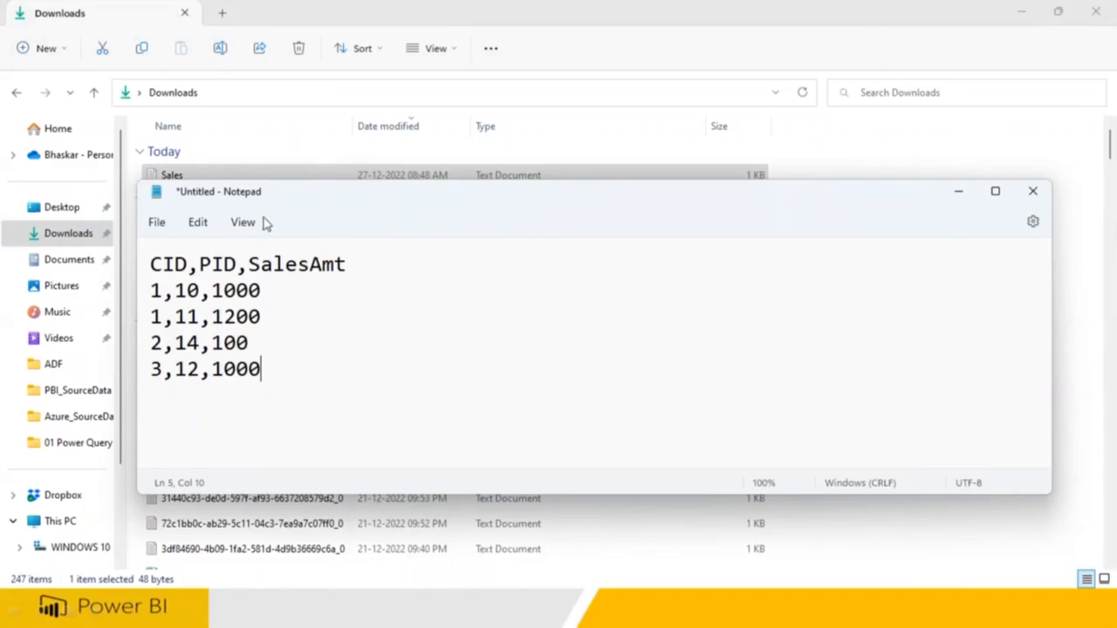
# - Save the document as Sales.csv in the Downloads folder and close Notepad
pyautogui.click(156, 224)
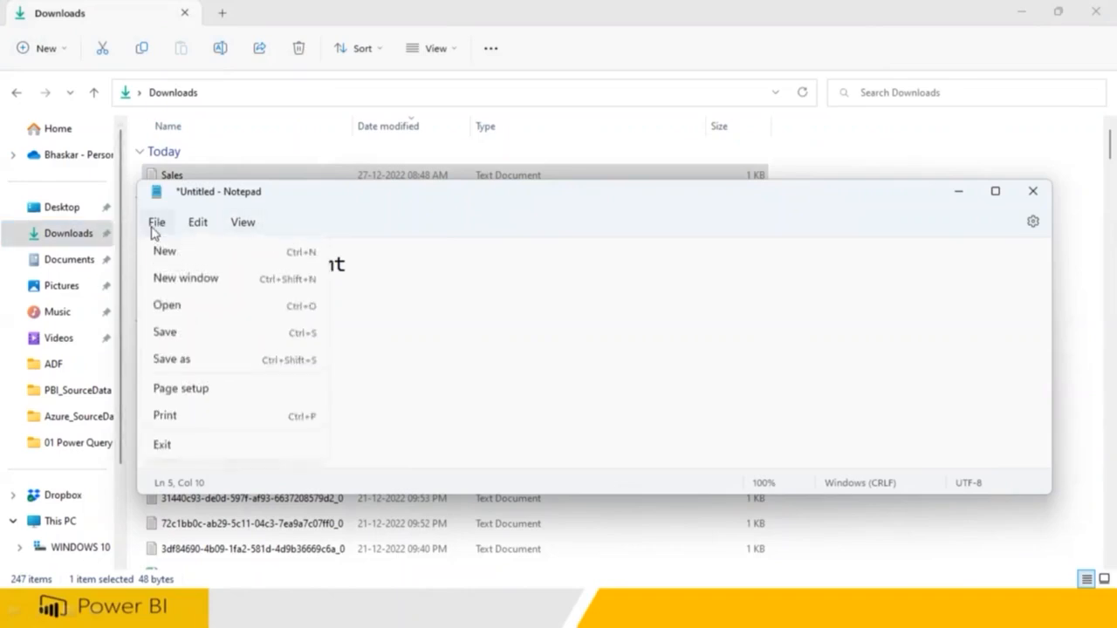
pyautogui.click(163, 332)
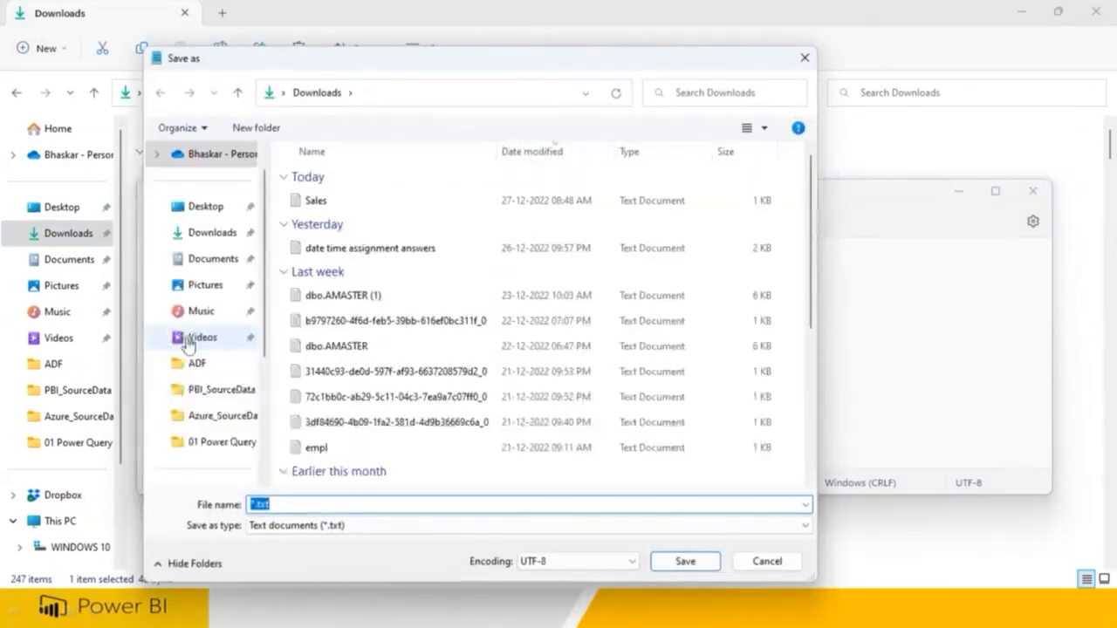
pyautogui.write('Sales.')
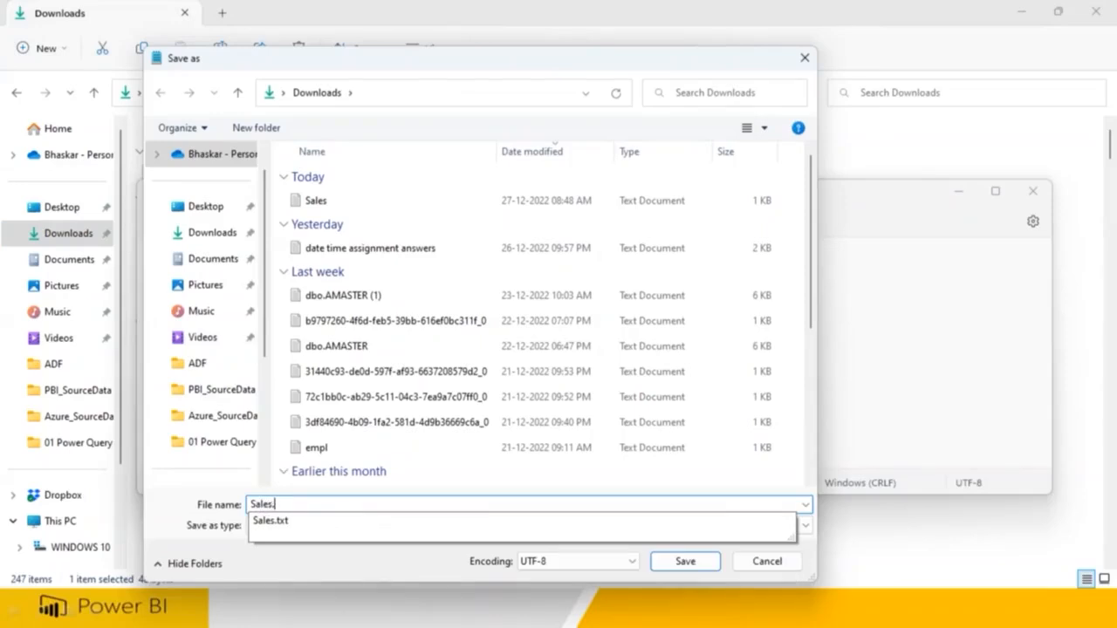
pyautogui.write('csv')
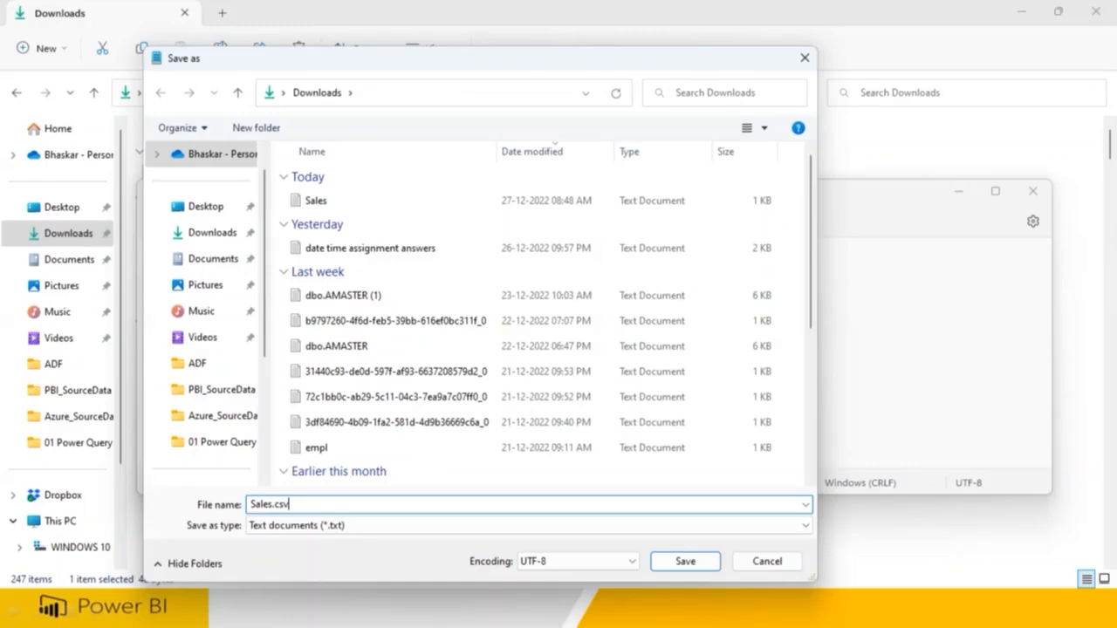
pyautogui.click(697, 567)
pyautogui.click(1033, 190)
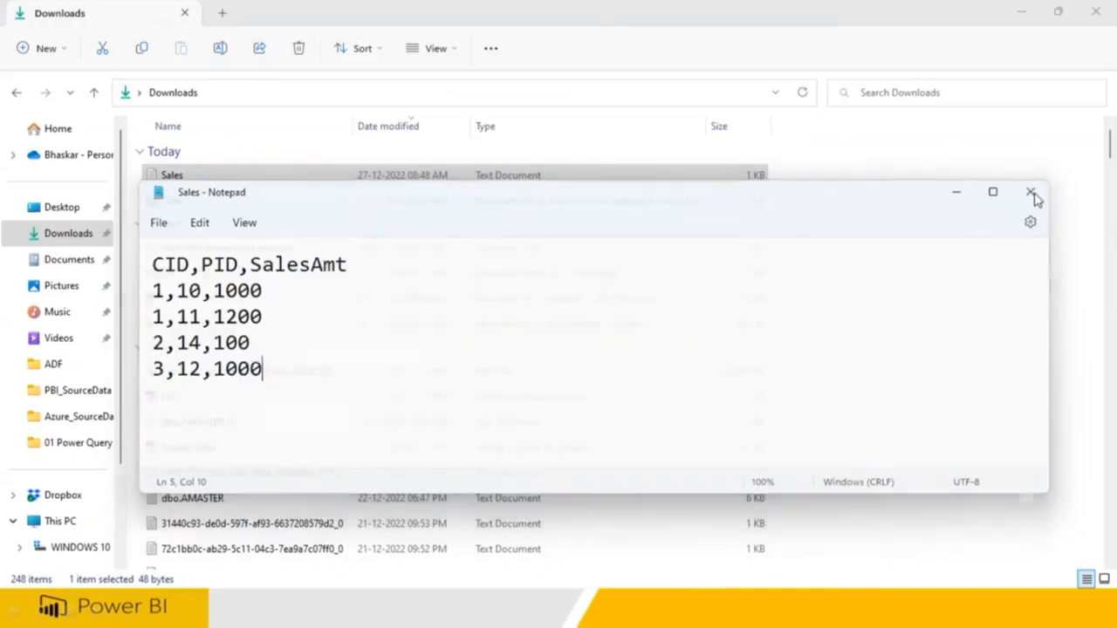
# - Open the Sales CSV file from the Downloads folder in Excel and examine its columns at an enlarged zoom
pyautogui.click(74, 233)
pyautogui.click(170, 178)
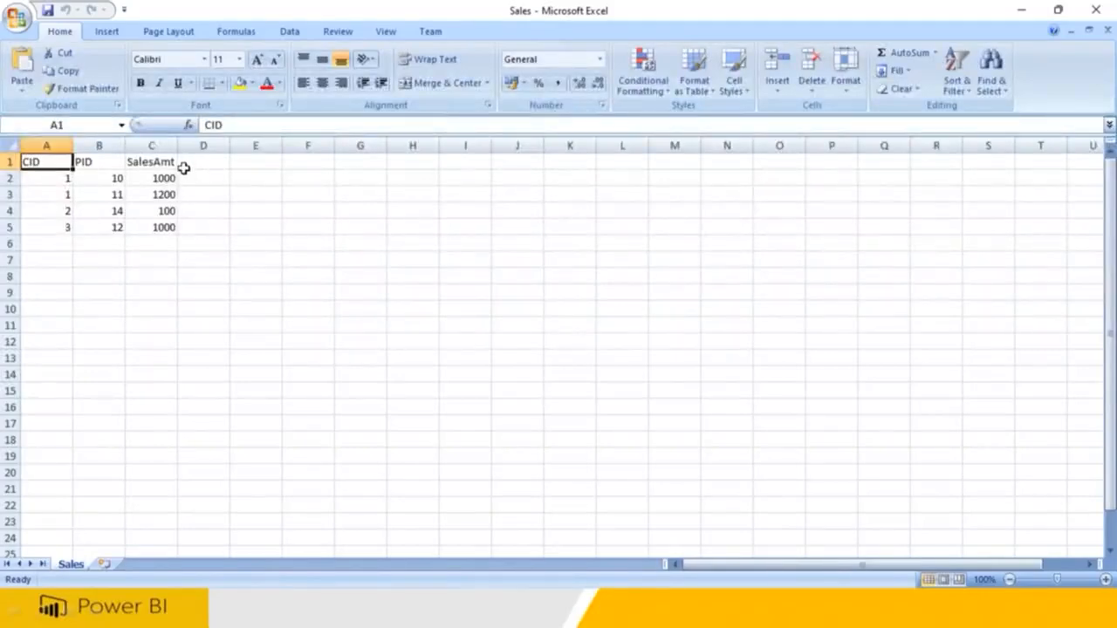
pyautogui.keyDown('ctrl'); pyautogui.scroll(7, 195, 289); pyautogui.keyUp('ctrl')
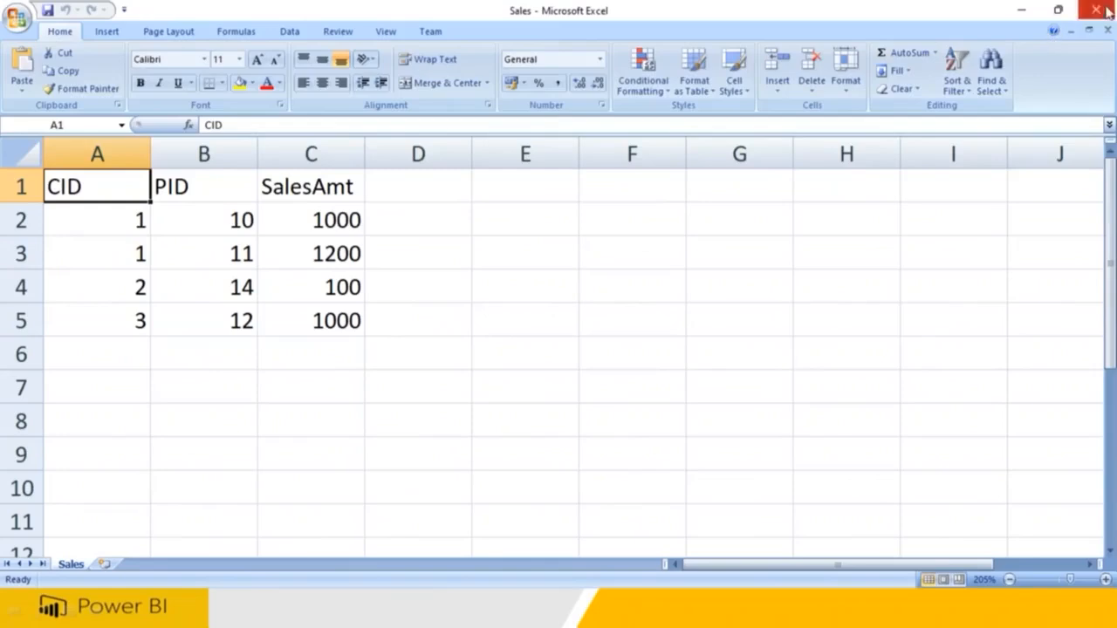
# - Compare the two Sales files in the Downloads folder and view the text document's contents in Notepad
pyautogui.click(1020, 11)
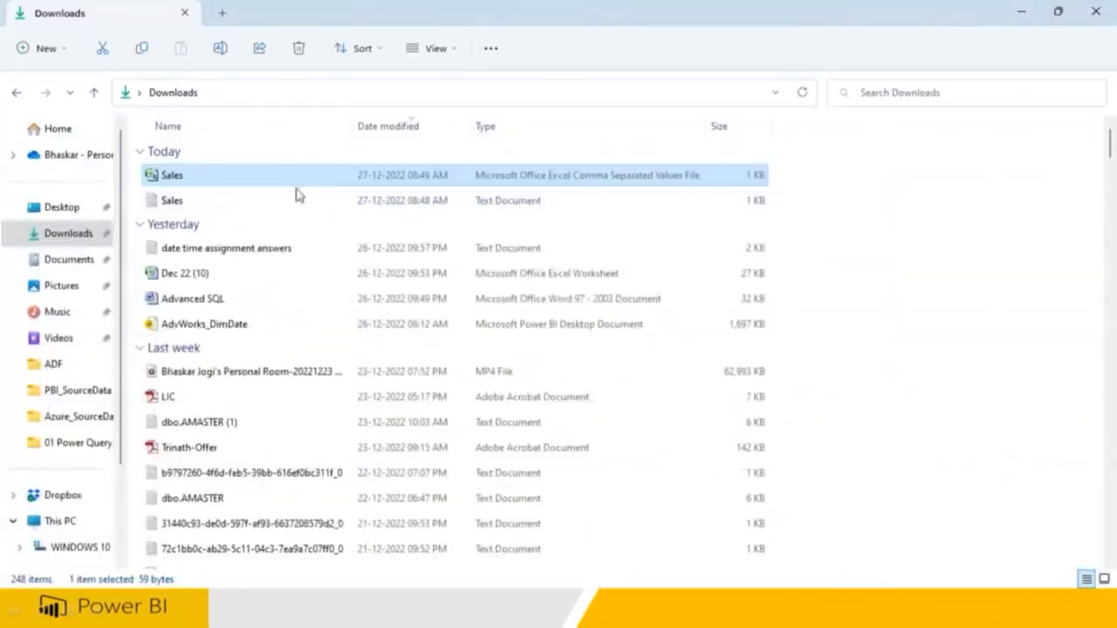
pyautogui.click(183, 178)
pyautogui.click(174, 201)
pyautogui.click(179, 178)
pyautogui.click(179, 203)
pyautogui.click(165, 176)
pyautogui.click(174, 202)
pyautogui.doubleClick(174, 202)
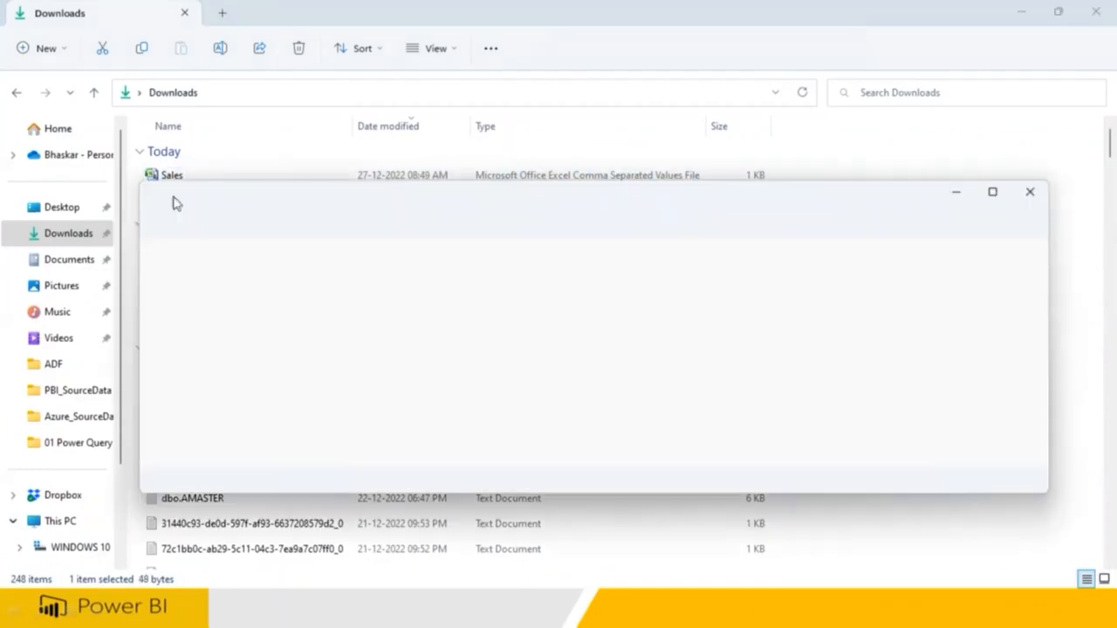
pyautogui.hotkey('ctrl', 'a')
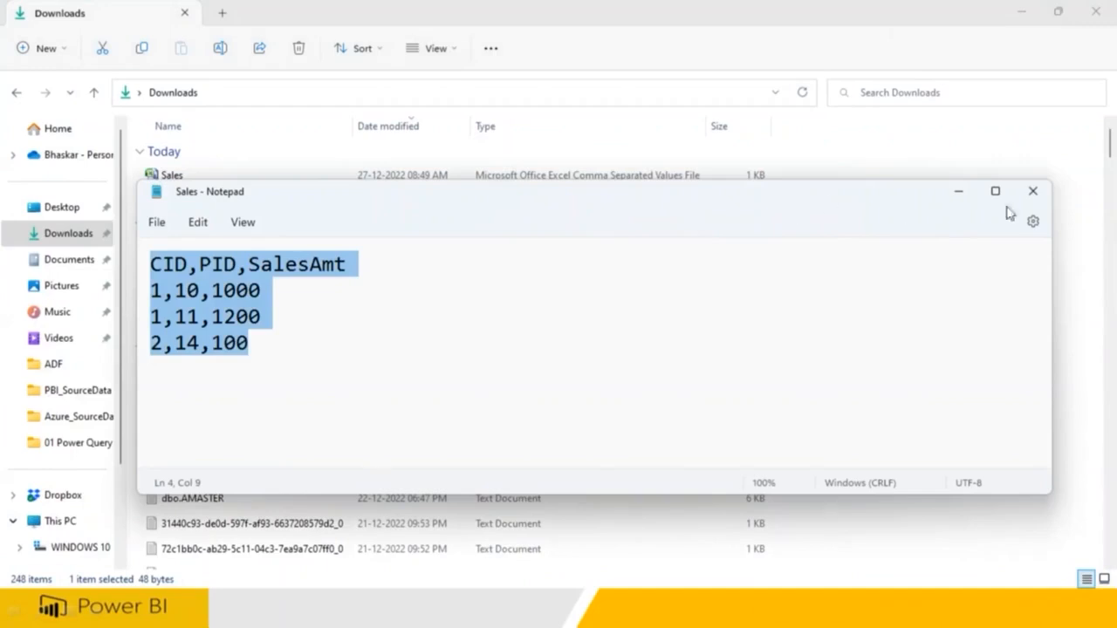
pyautogui.click(1032, 191)
# - View the Sales CSV file from the Downloads folder as a worksheet in Excel
pyautogui.click(173, 179)
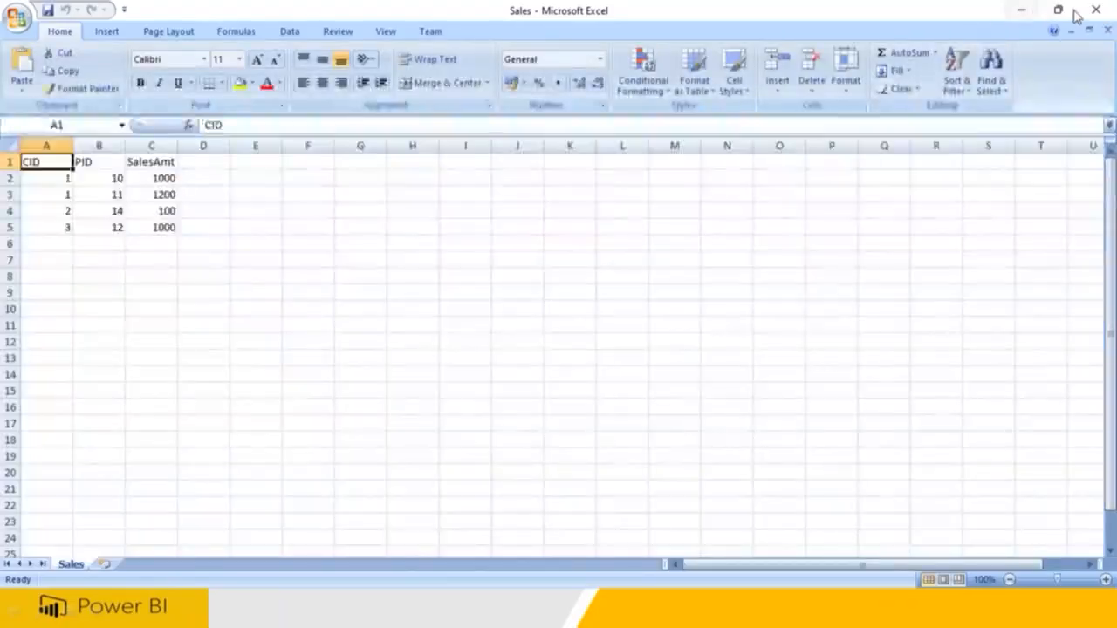
pyautogui.click(1073, 11)
pyautogui.click(1026, 8)
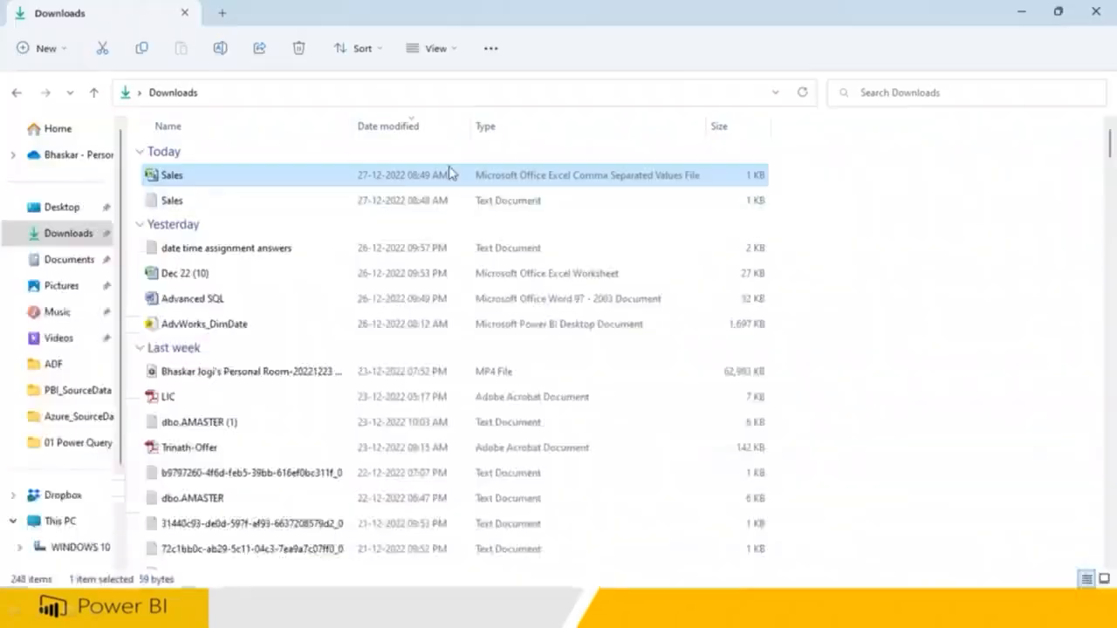
# - Edit the Sales CSV file in Notepad, adding the row 12,11,1009 below 2,14,100, and save it
pyautogui.rightClick(185, 177)
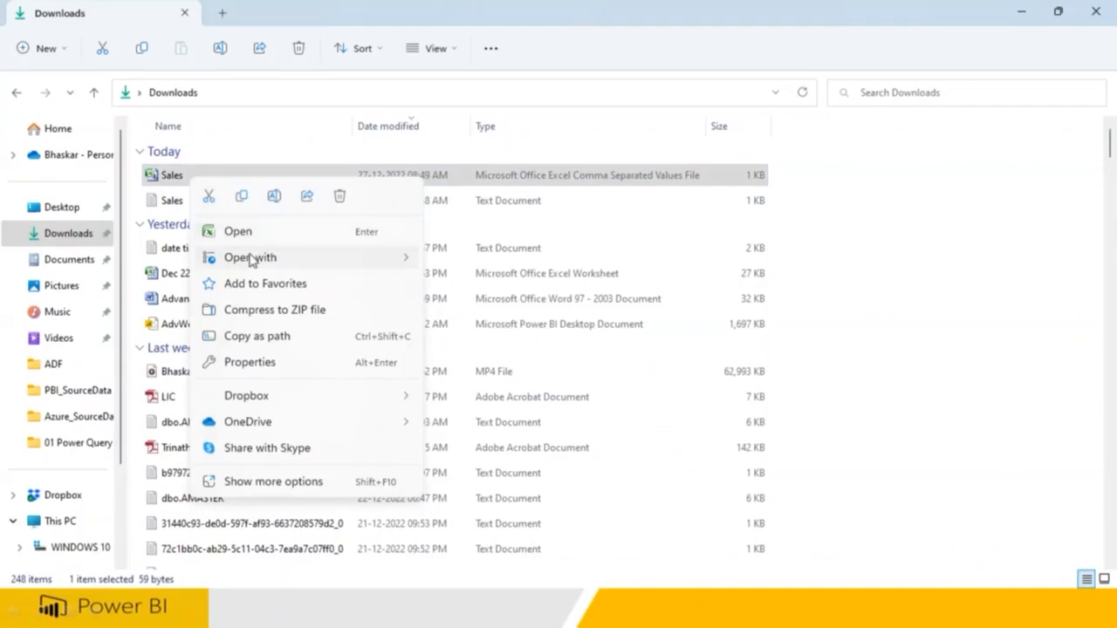
pyautogui.moveTo(319, 262)
pyautogui.click(458, 288)
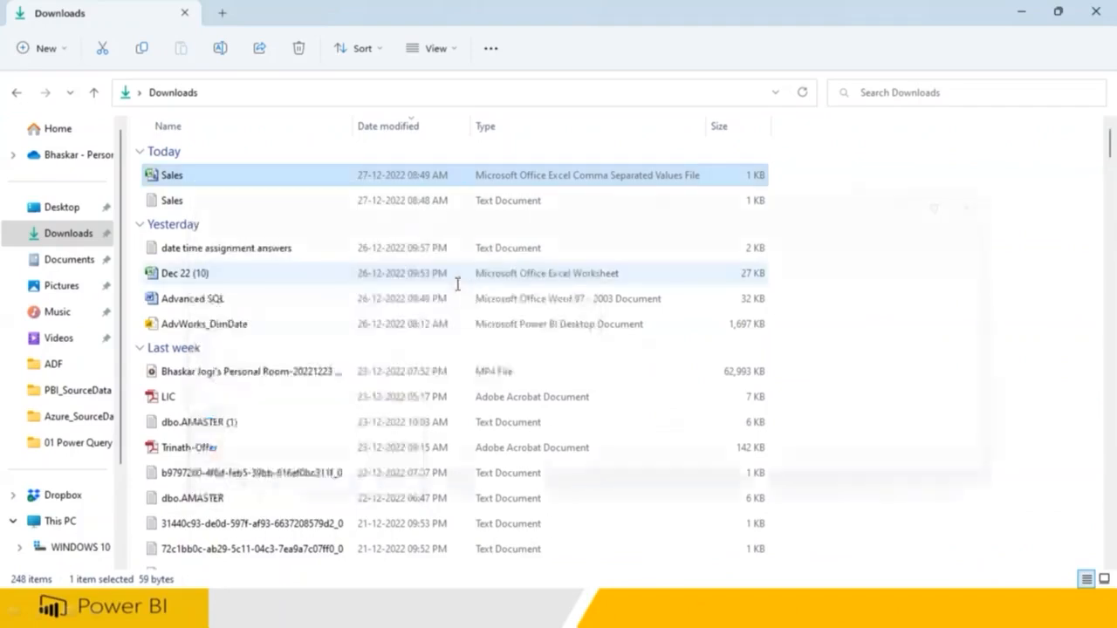
pyautogui.hotkey('ctrl', 'a')
pyautogui.click(314, 348)
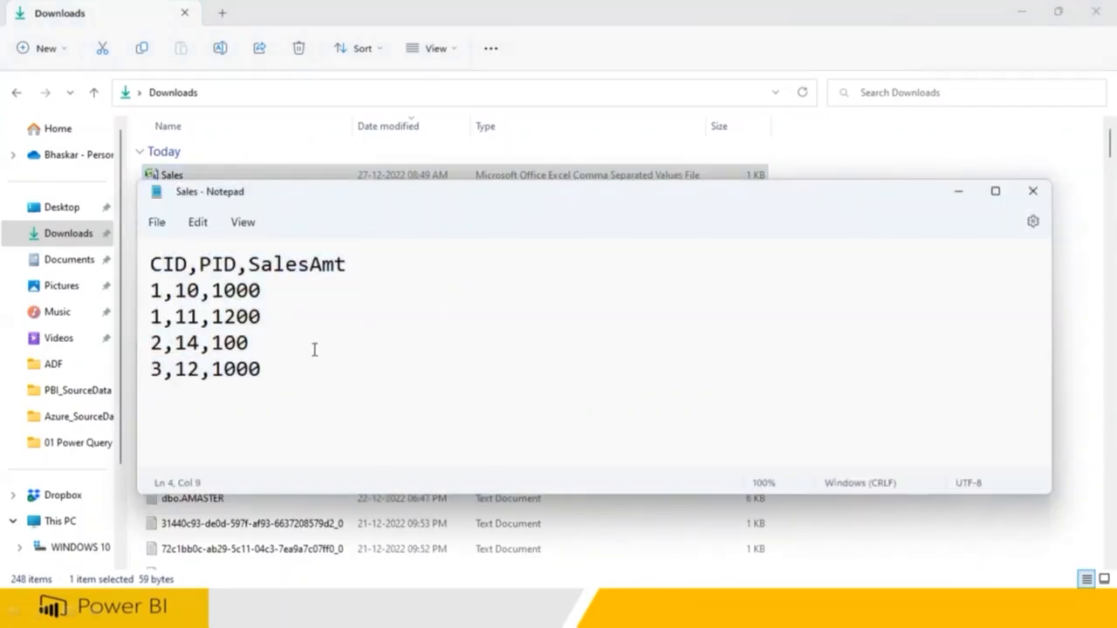
pyautogui.press('Return')
pyautogui.write('12,112')
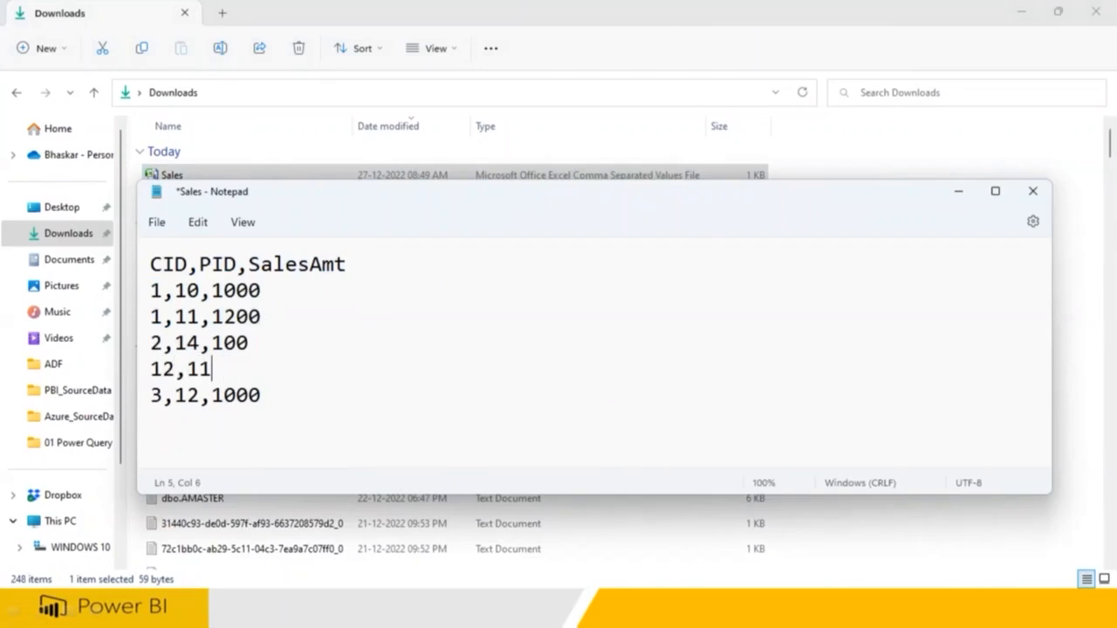
pyautogui.write('1009')
pyautogui.hotkey('ctrl', 's')
pyautogui.click(1033, 191)
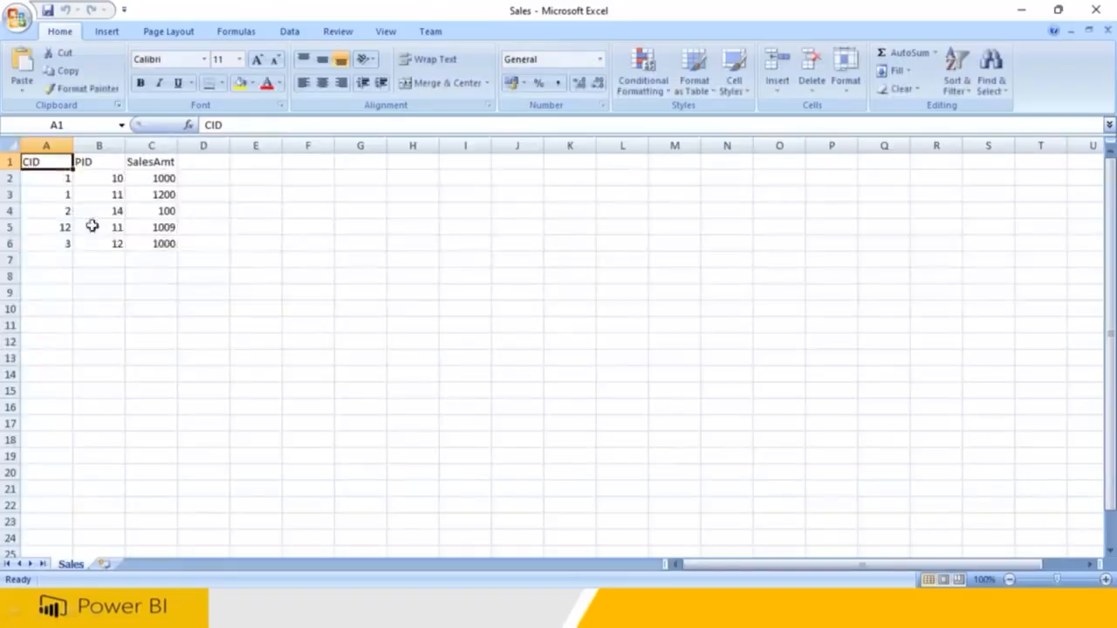
# - Check the added row of the Sales CSV file in Excel, then close the workbook and the Downloads window
pyautogui.moveTo(70, 211); pyautogui.dragTo(214, 244)
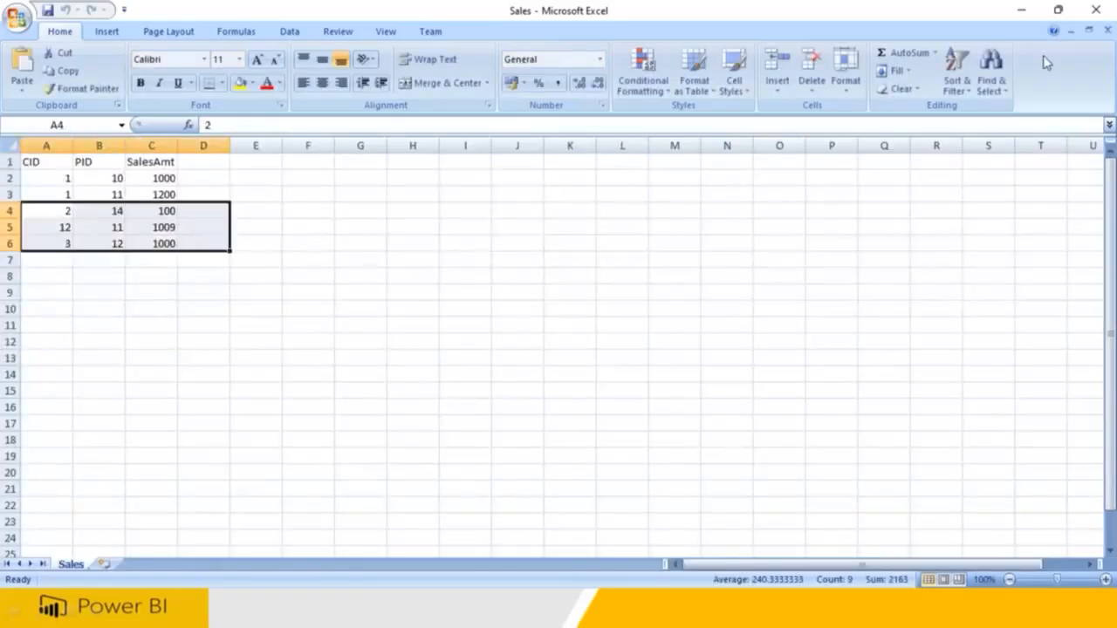
pyautogui.click(1096, 10)
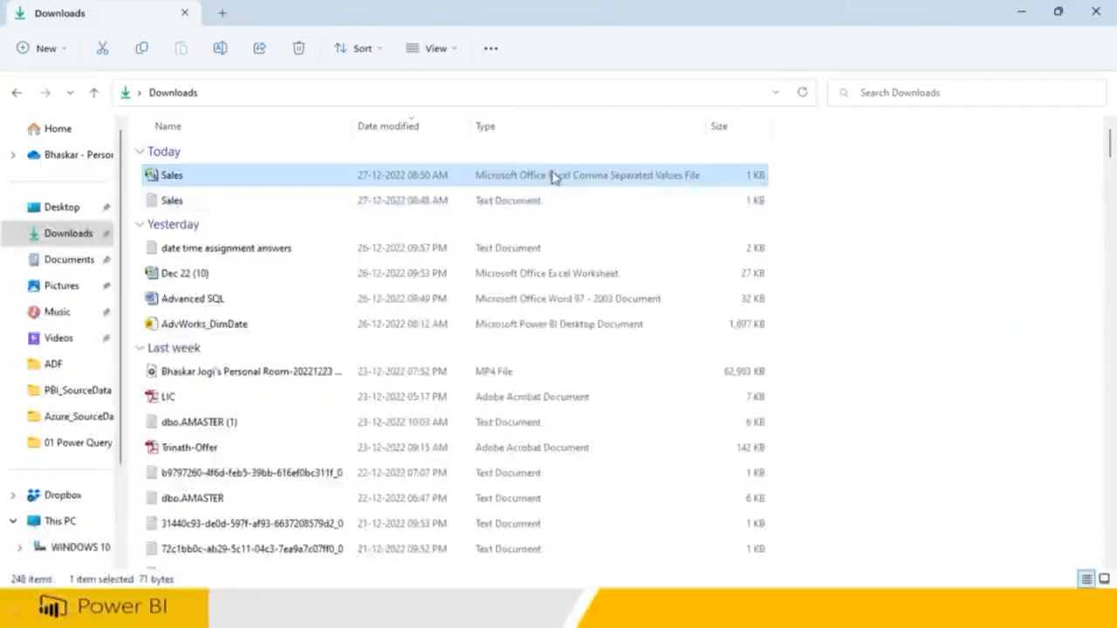
pyautogui.click(1101, 21)
# - Browse to the PBI_SourceData folder on drive D in File Explorer and locate the monthly Students CSV files
pyautogui.press('super')
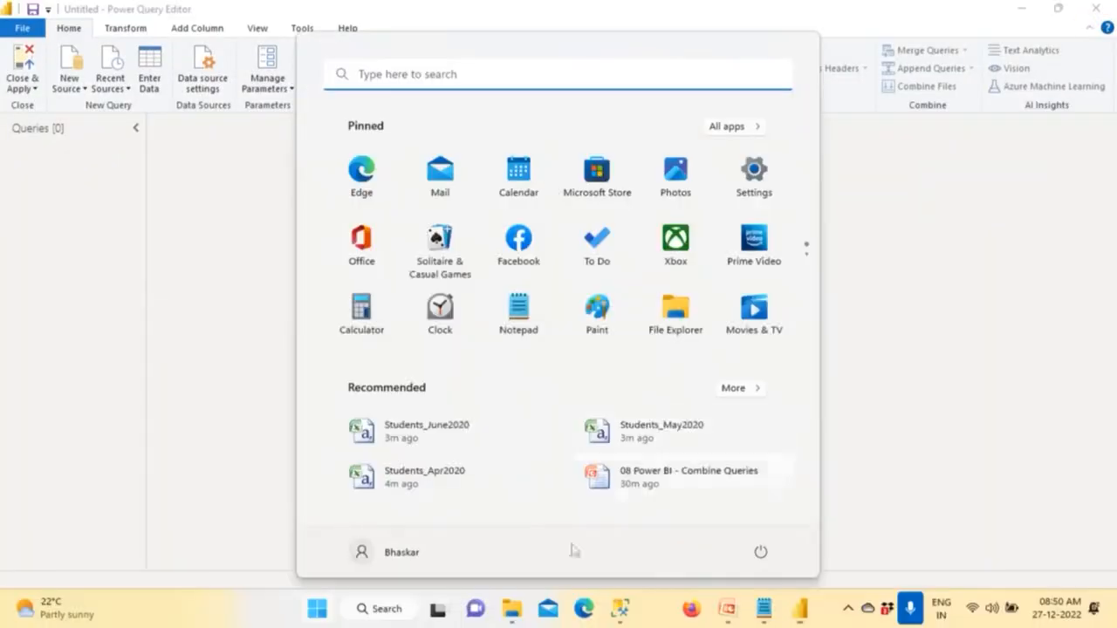
pyautogui.moveTo(511, 608)
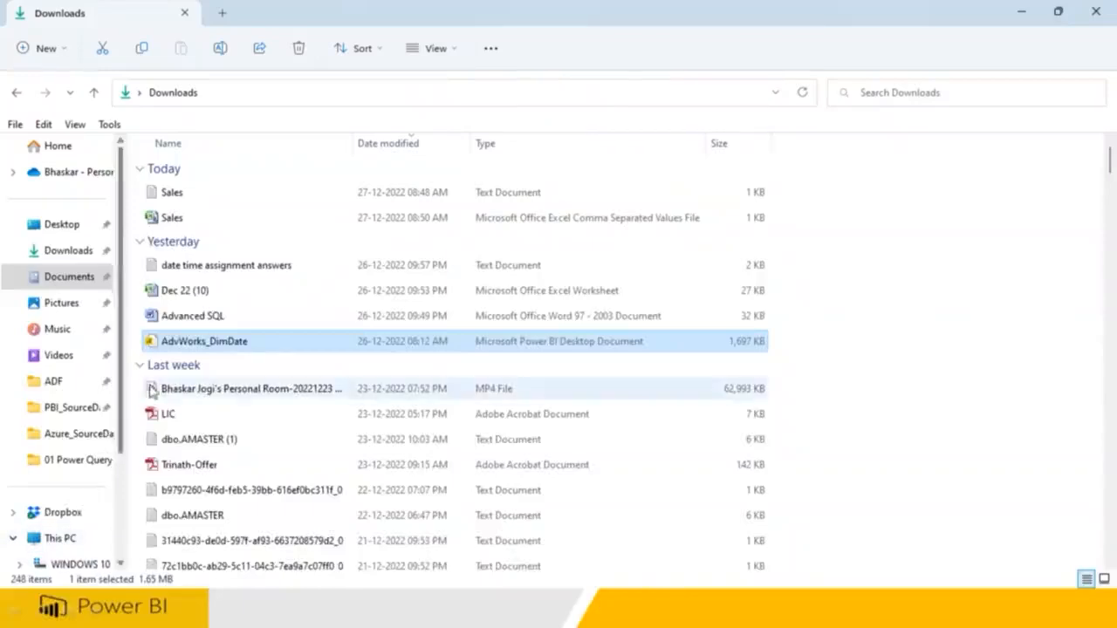
pyautogui.scroll(-3, 108, 484)
pyautogui.scroll(-2, 93, 524)
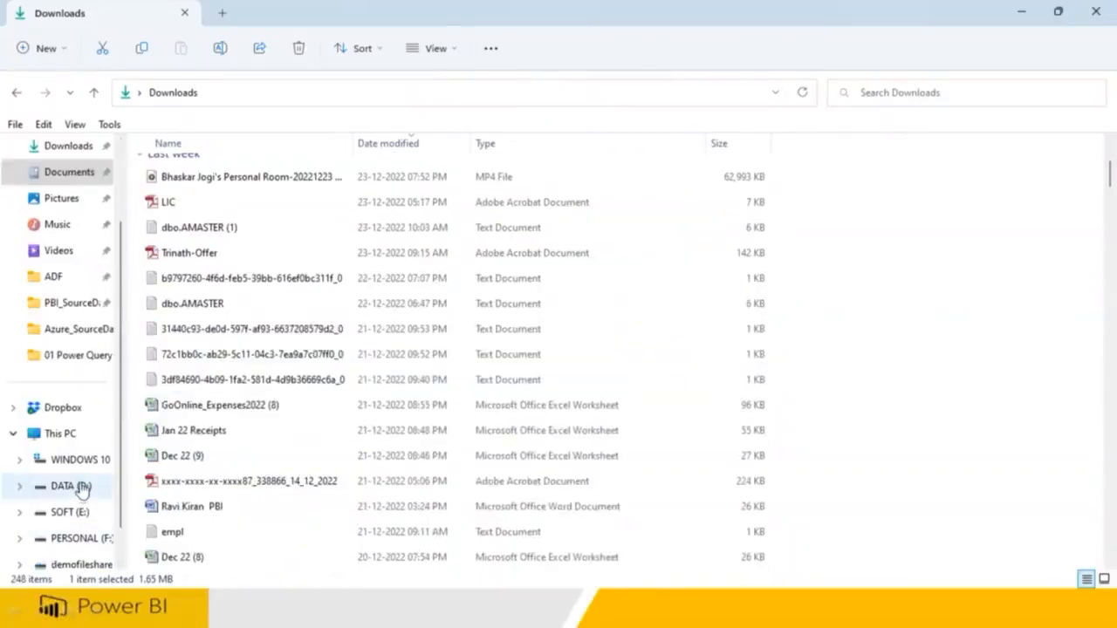
pyautogui.click(76, 486)
pyautogui.doubleClick(194, 397)
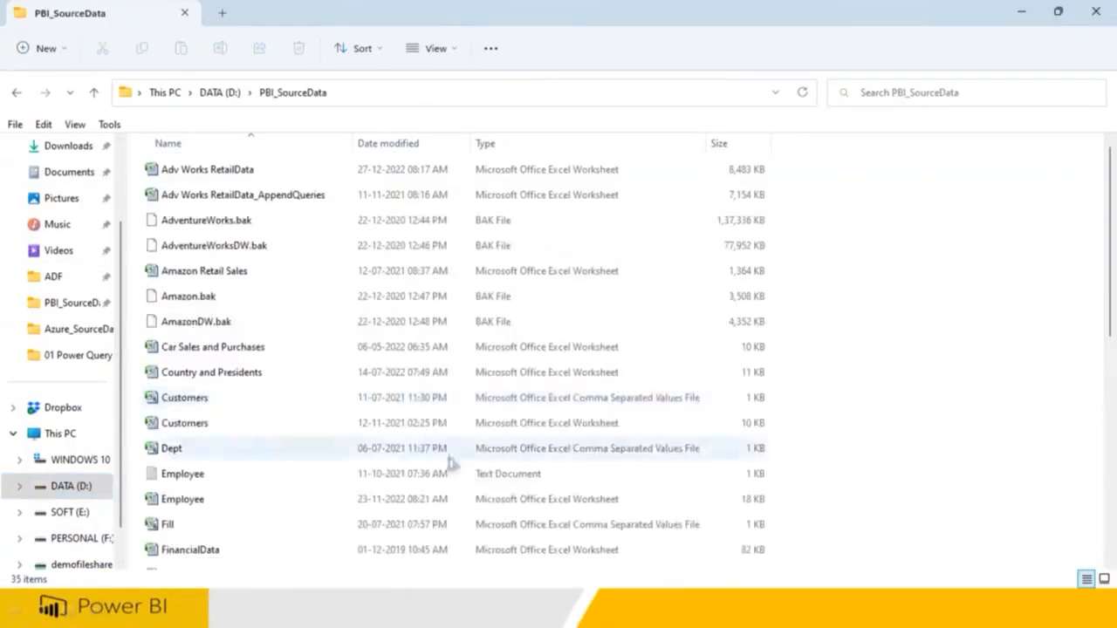
pyautogui.scroll(-3, 489, 476)
pyautogui.scroll(-3, 407, 491)
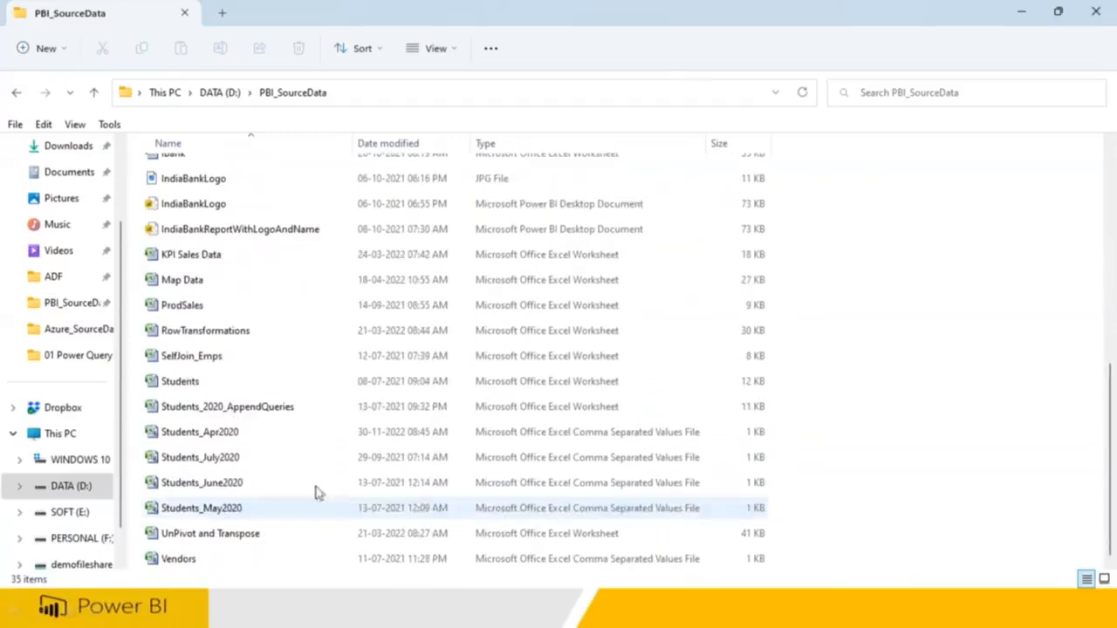
pyautogui.click(217, 464)
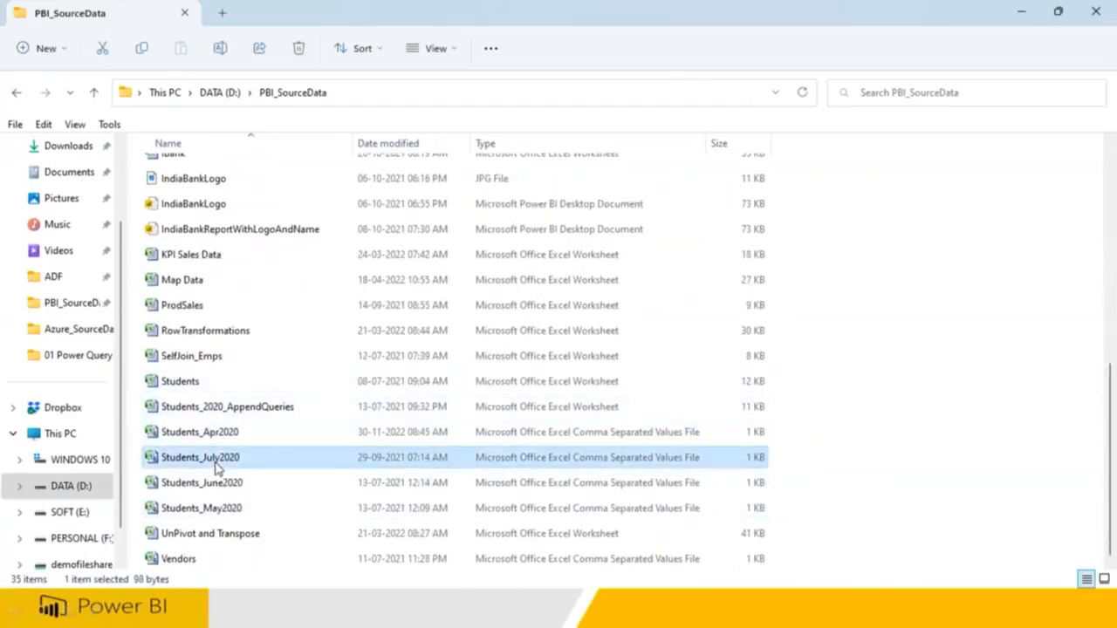
# - Switch to the Power Query Editor window
pyautogui.press('super')
pyautogui.moveTo(807, 615)
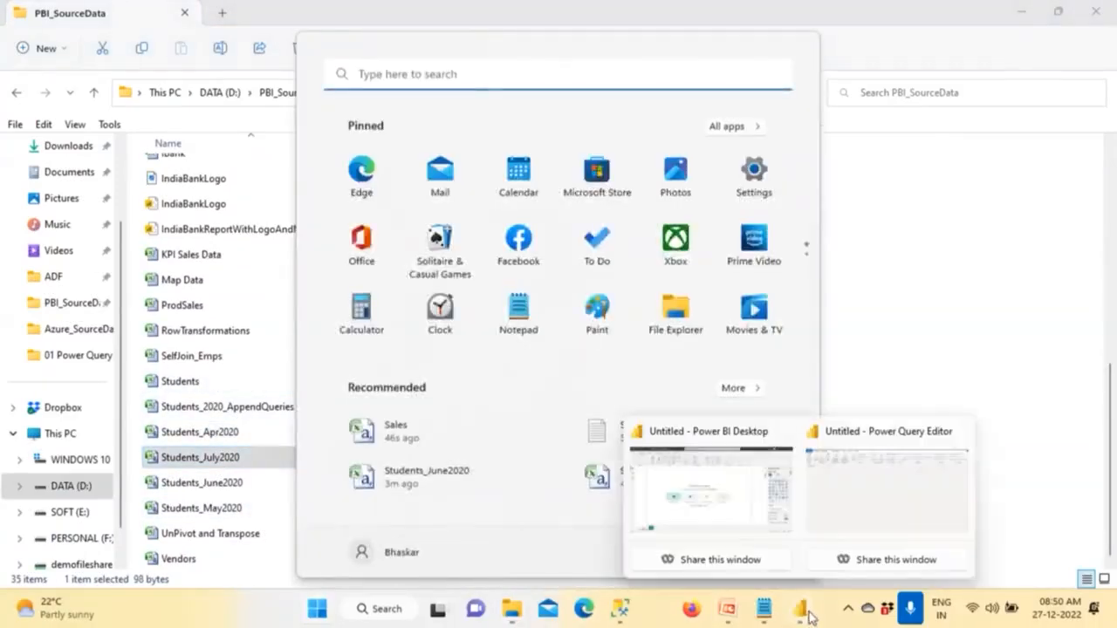
pyautogui.click(872, 524)
pyautogui.click(70, 87)
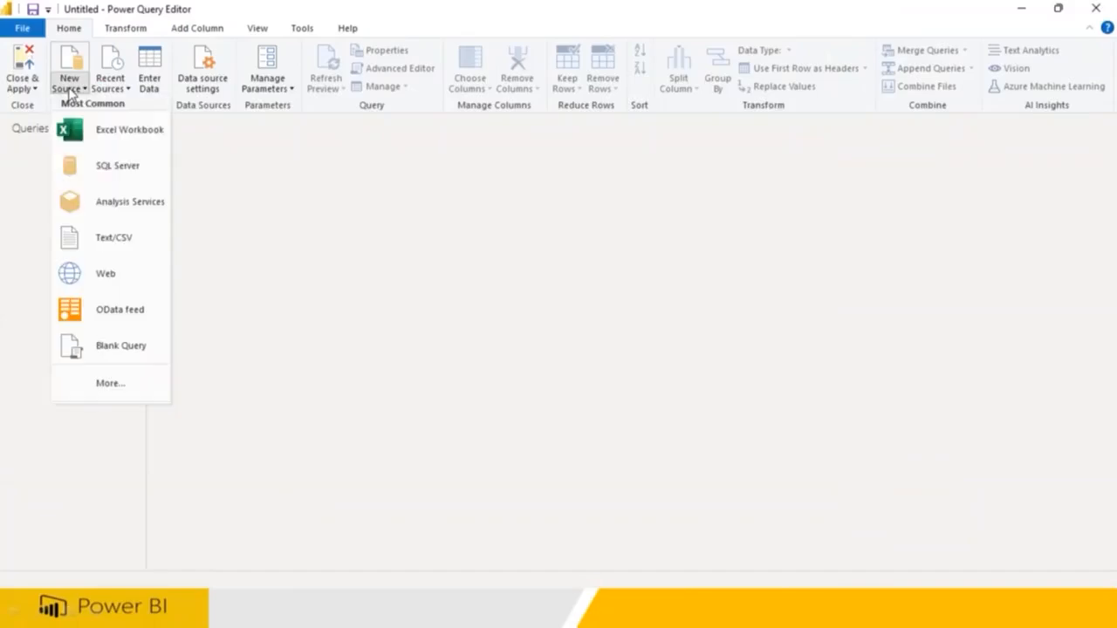
pyautogui.click(91, 132)
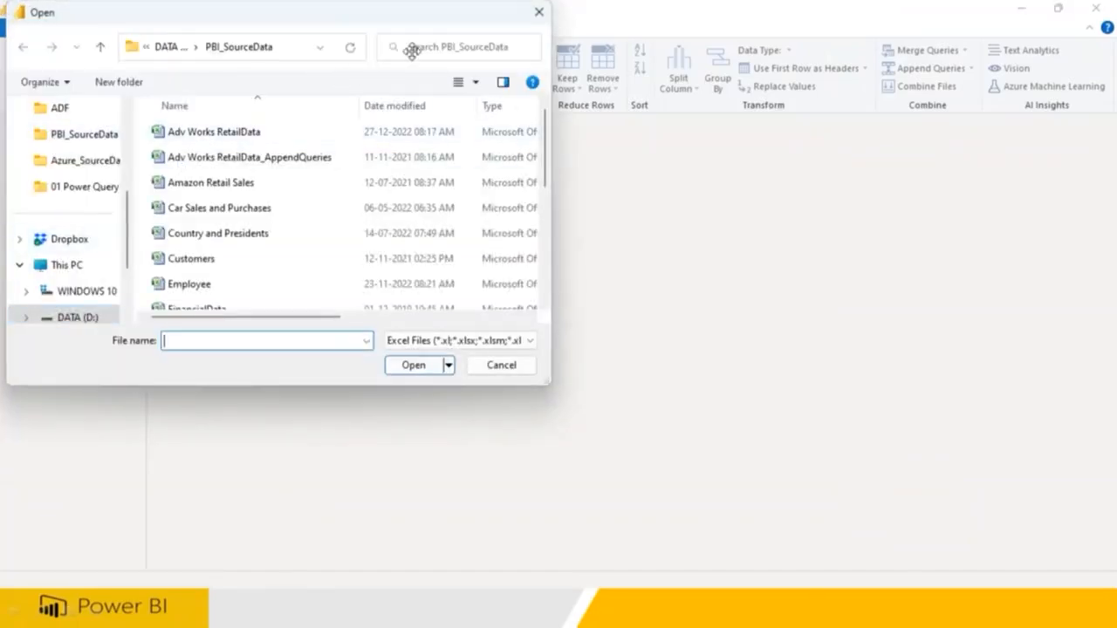
pyautogui.click(713, 68)
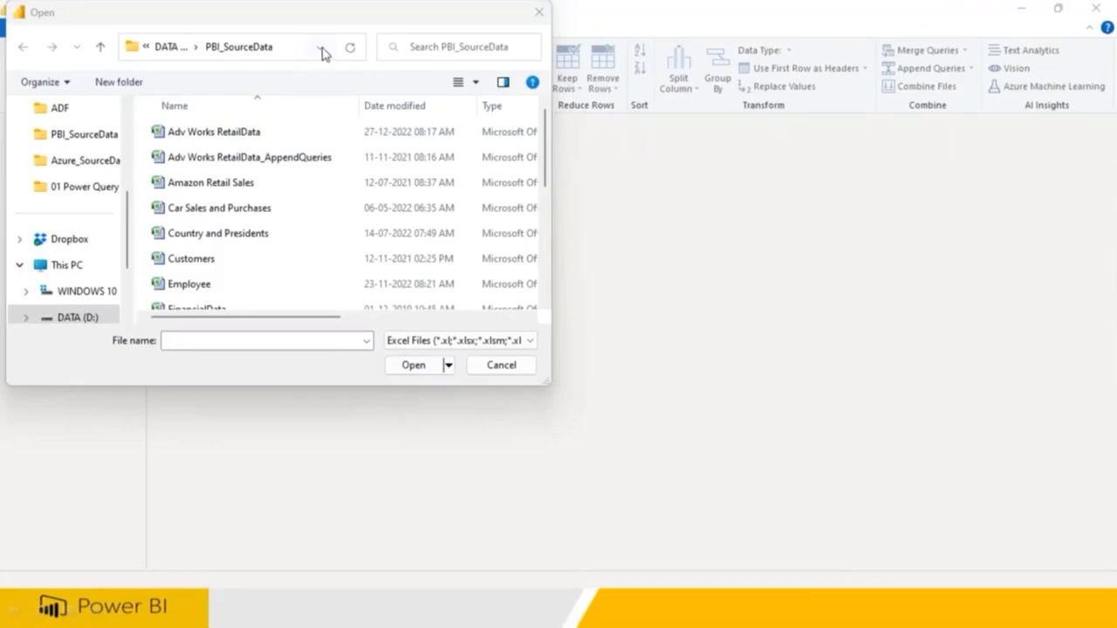
pyautogui.click(322, 49)
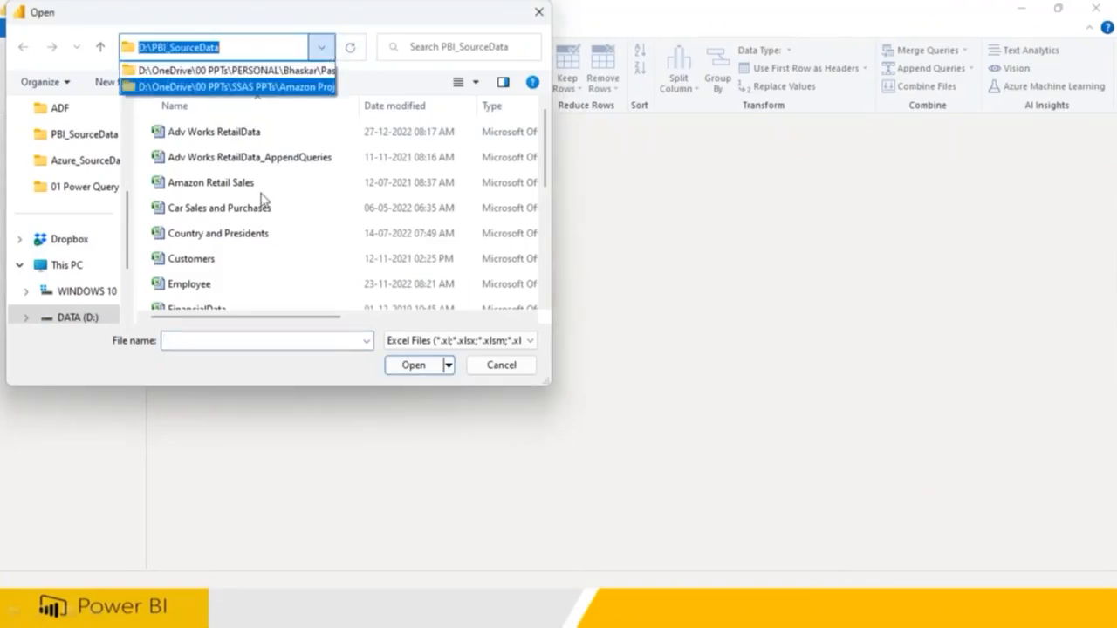
pyautogui.scroll(-4, 267, 209)
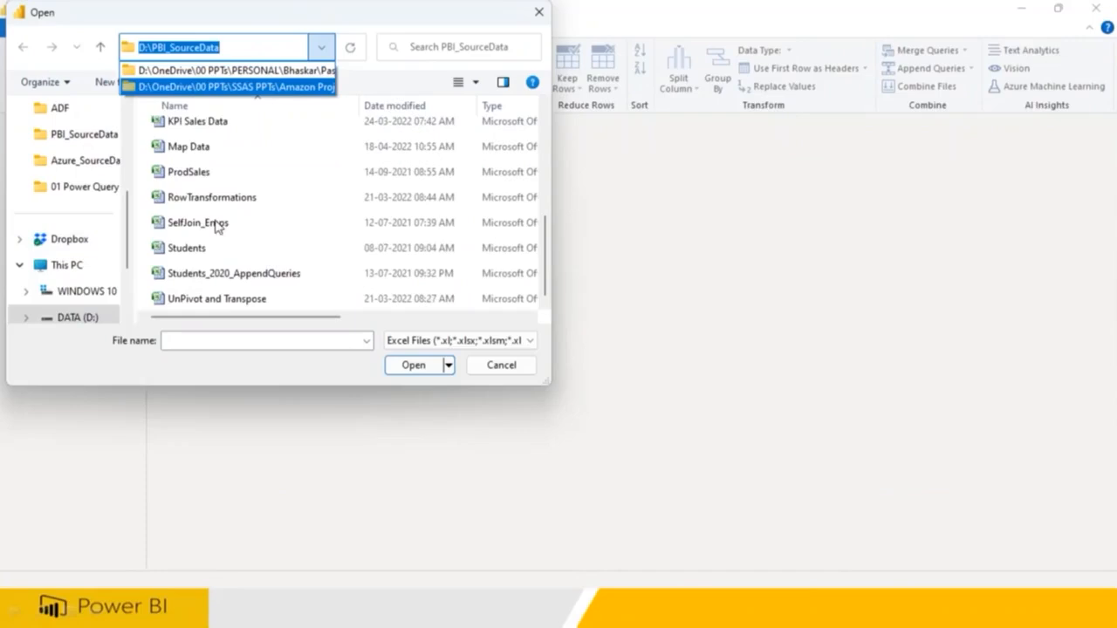
pyautogui.scroll(5, 218, 227)
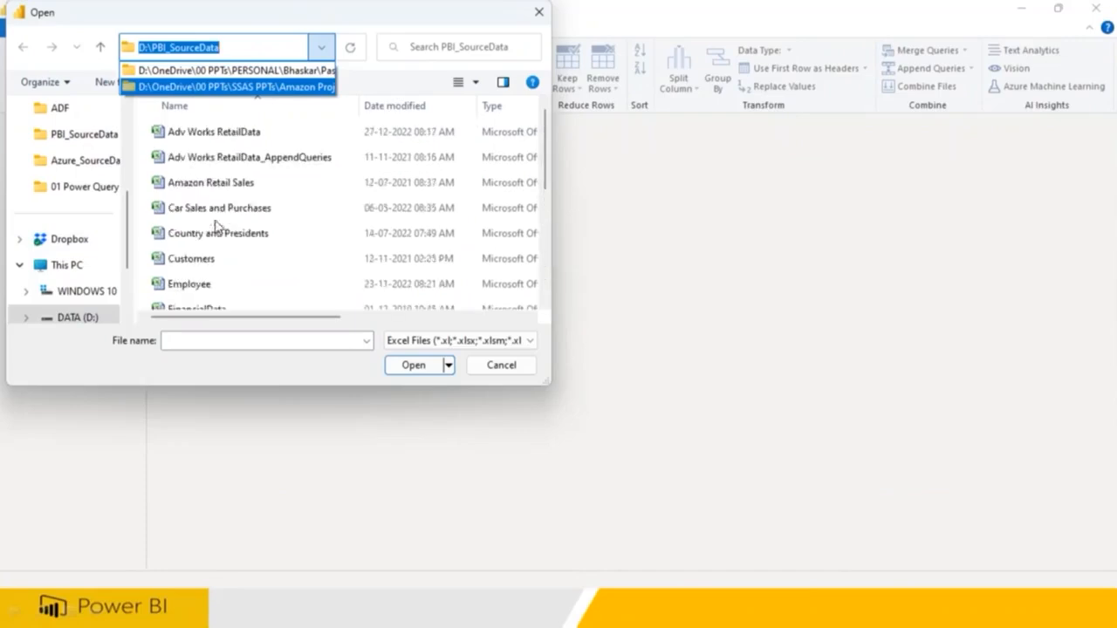
pyautogui.click(548, 155)
pyautogui.moveTo(544, 190); pyautogui.dragTo(548, 293)
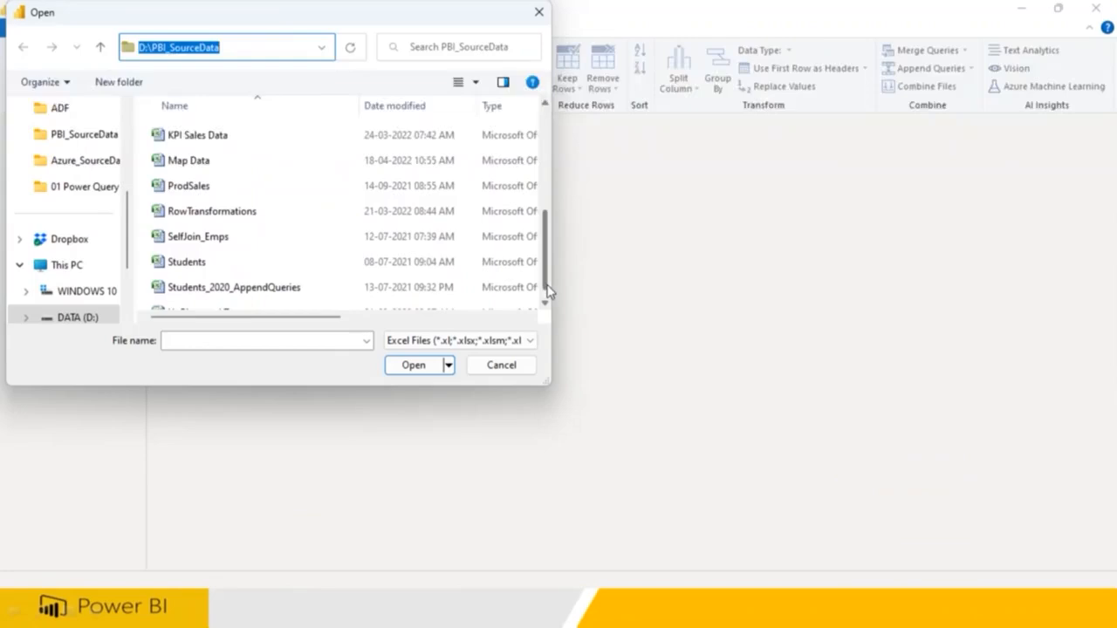
pyautogui.click(504, 366)
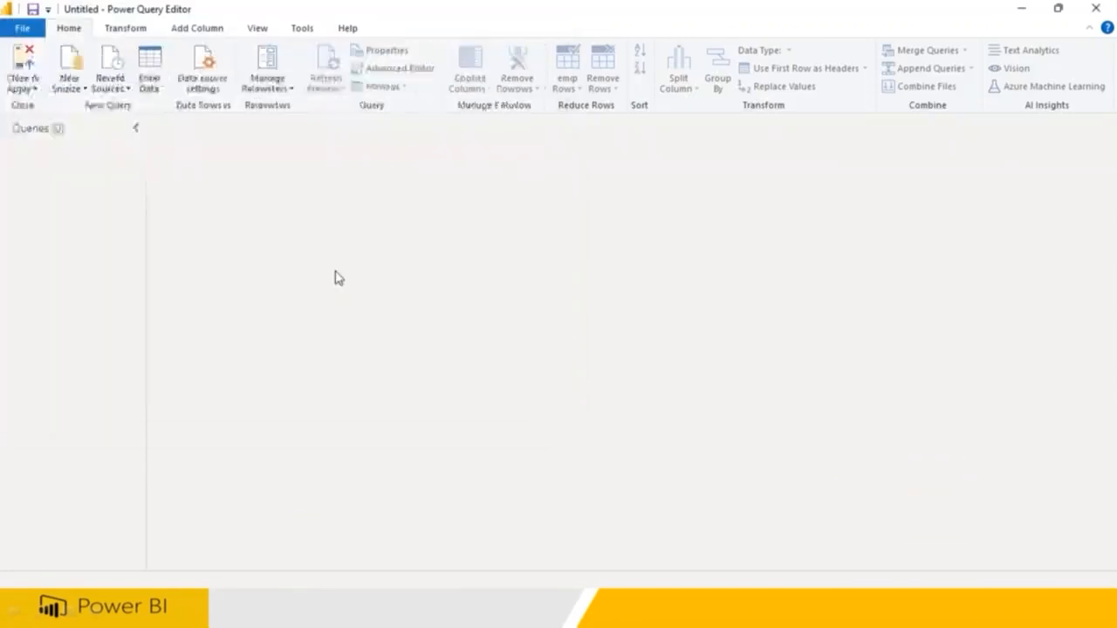
# - Import Students_Apr2020.csv from the PBI_SourceData folder as a new Text/CSV query, keeping the Comma delimiter
pyautogui.click(78, 88)
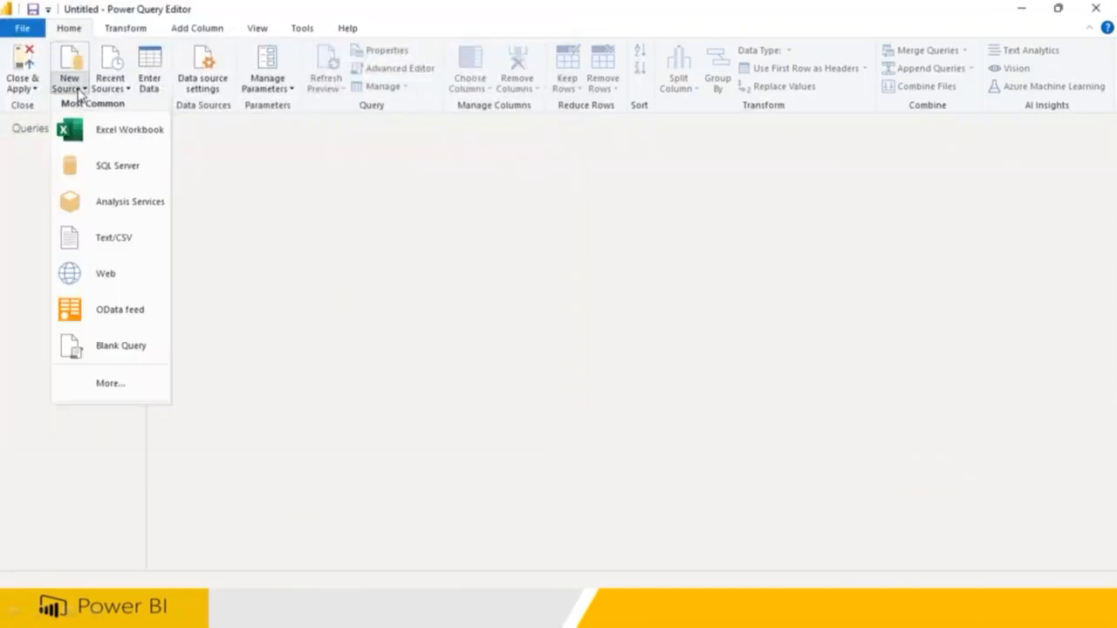
pyautogui.click(137, 249)
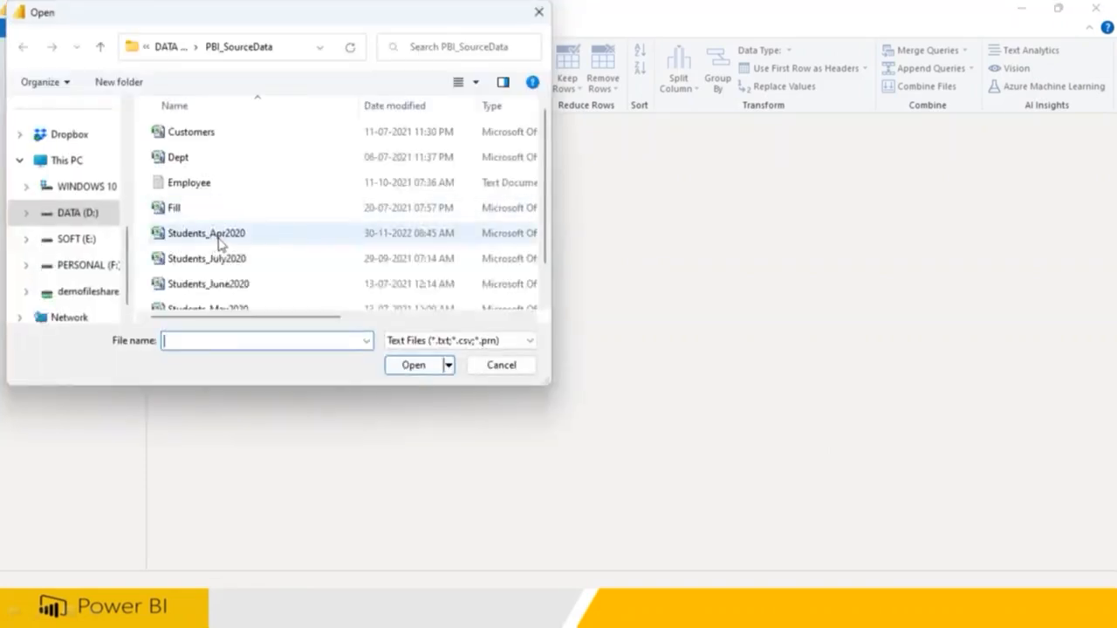
pyautogui.click(221, 242)
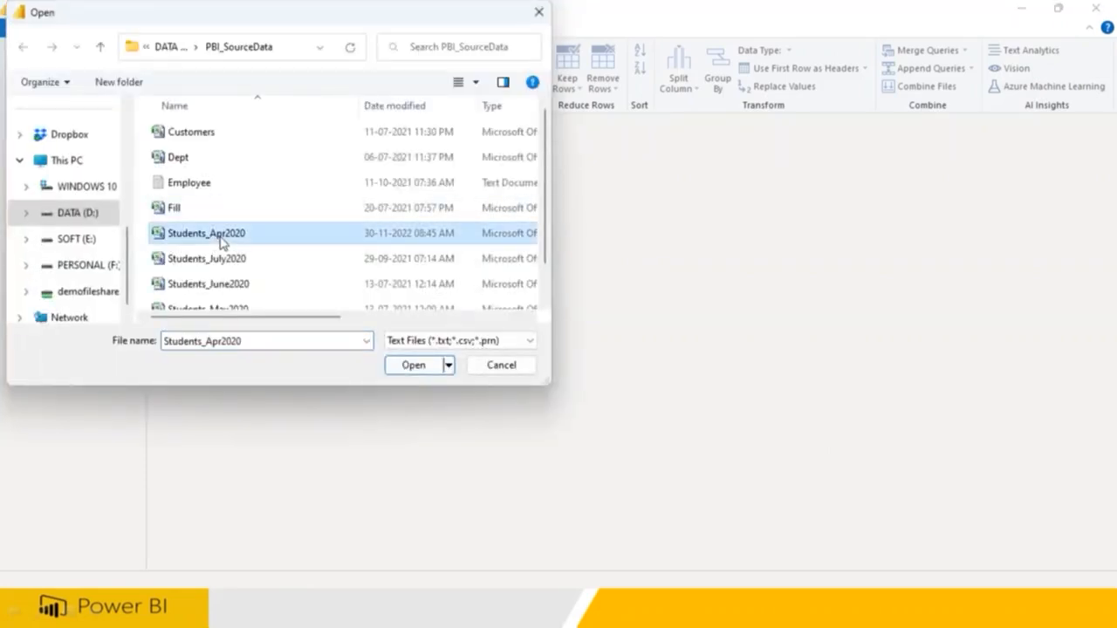
pyautogui.click(225, 265)
pyautogui.click(234, 288)
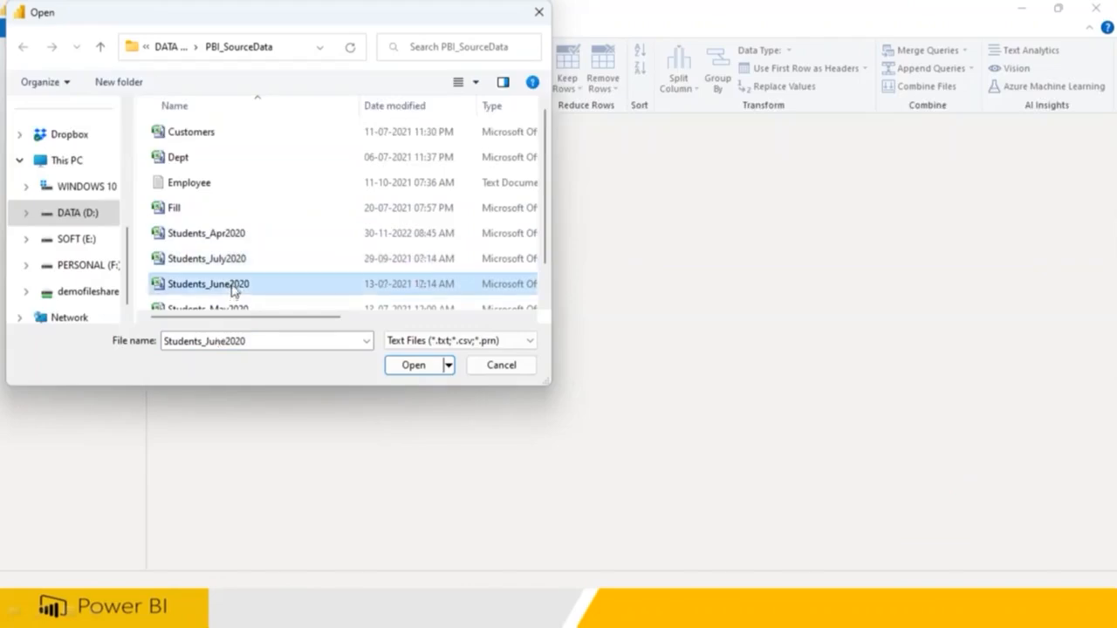
pyautogui.scroll(-1, 235, 297)
pyautogui.click(228, 201)
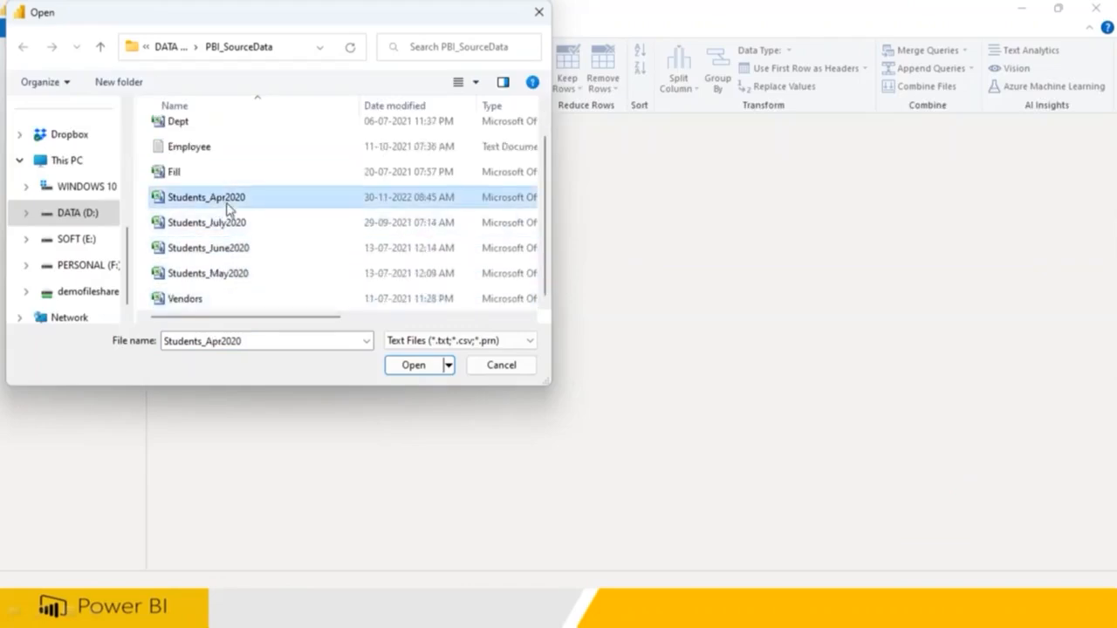
pyautogui.click(414, 365)
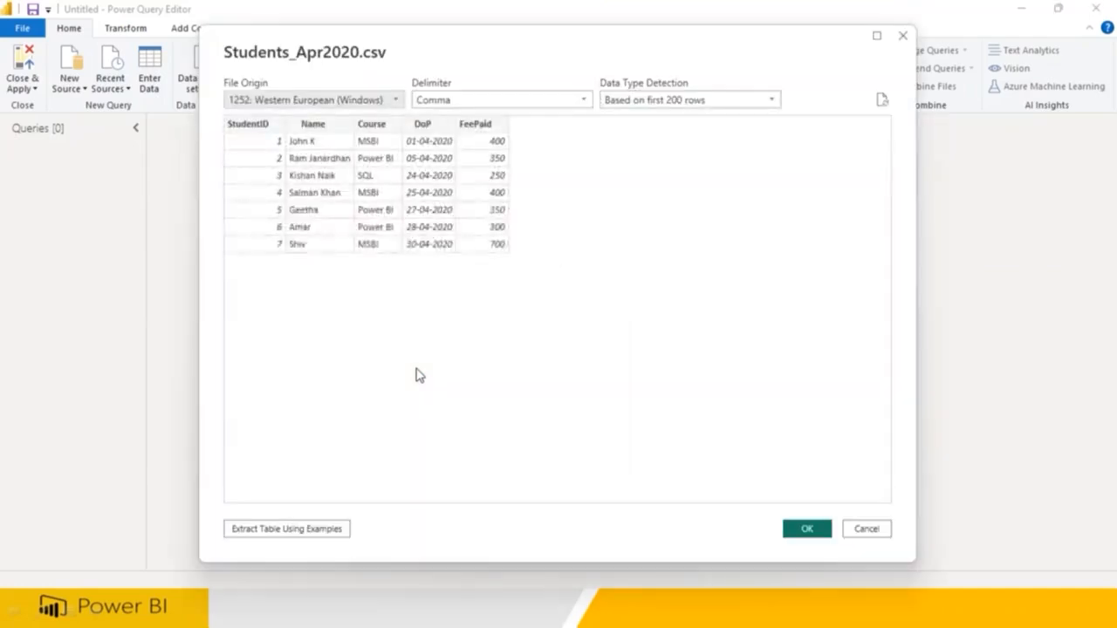
pyautogui.click(806, 530)
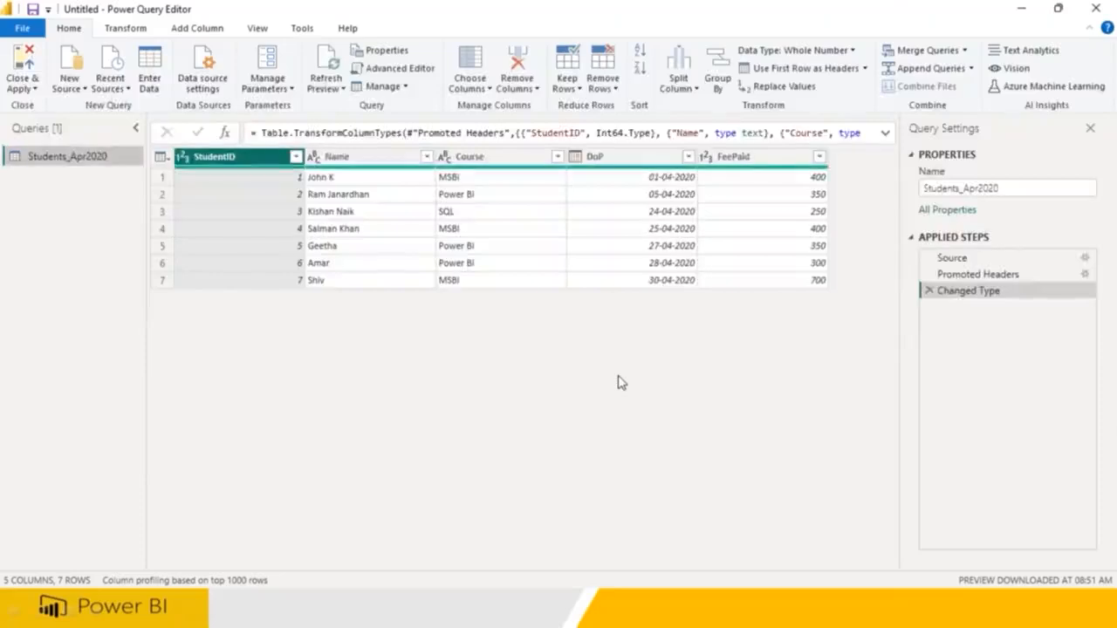
# - Import Students_May2020.csv from the PBI_SourceData folder as a new Text/CSV query, keeping the Comma delimiter
pyautogui.click(70, 88)
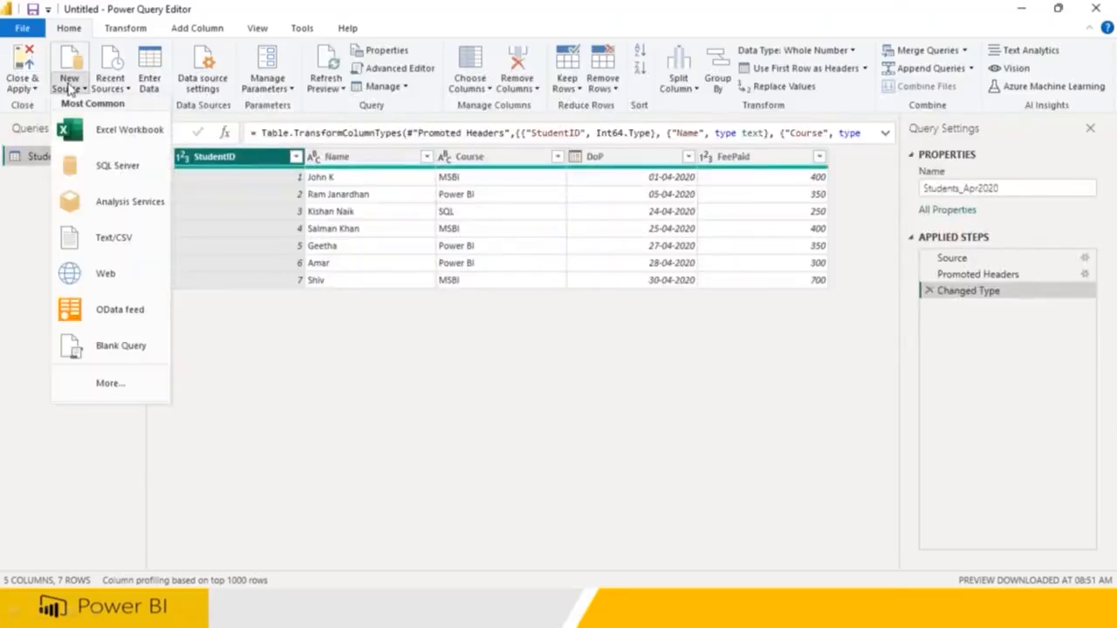
pyautogui.click(127, 249)
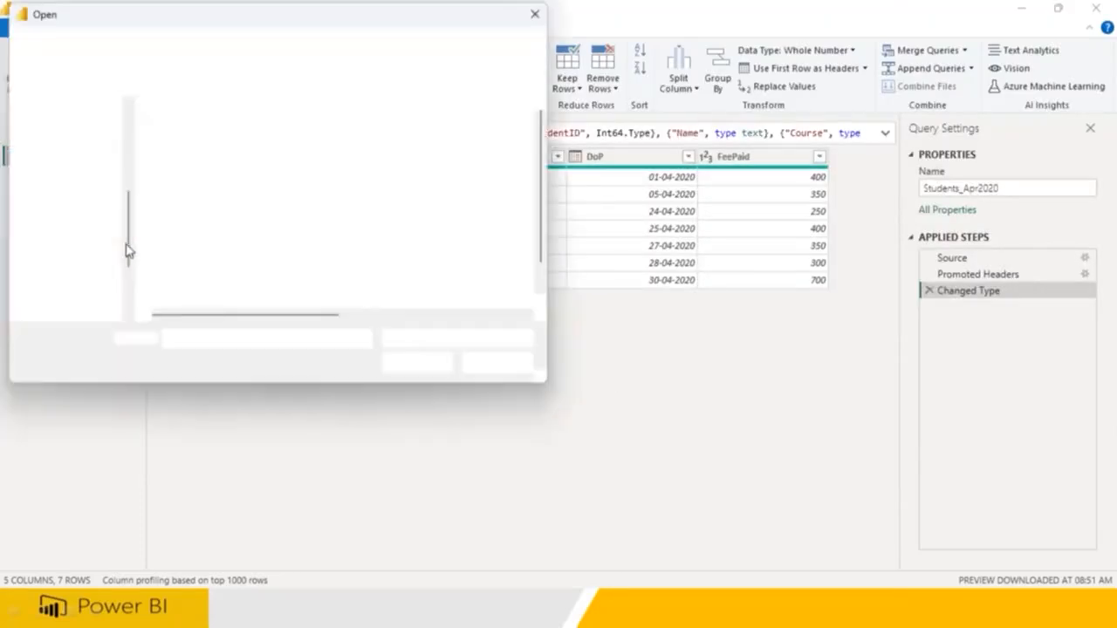
pyautogui.scroll(-1, 234, 298)
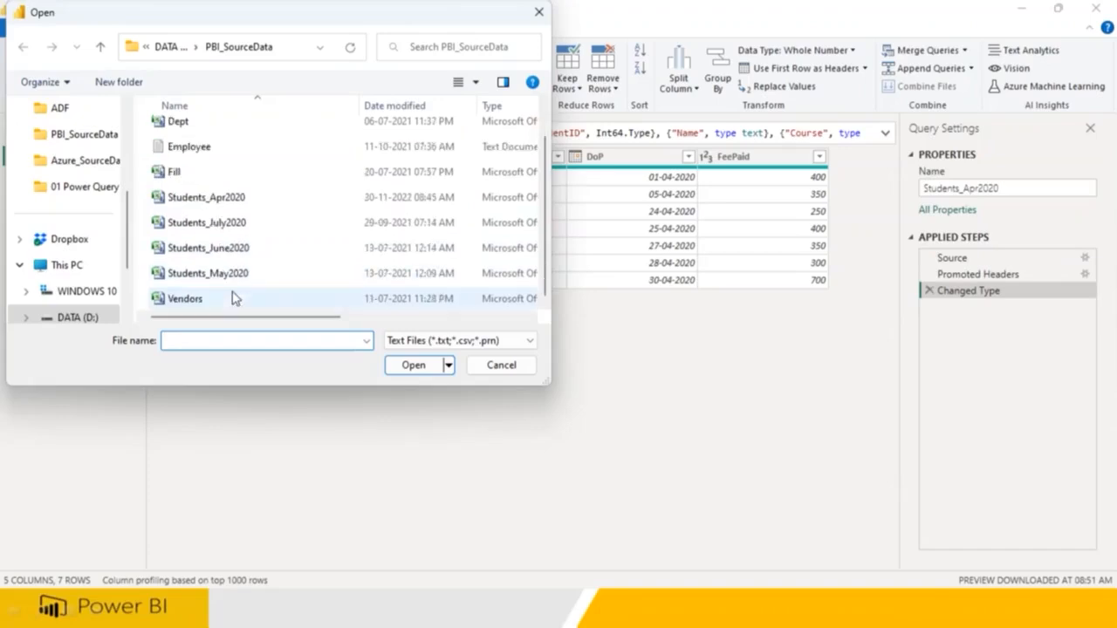
pyautogui.click(232, 275)
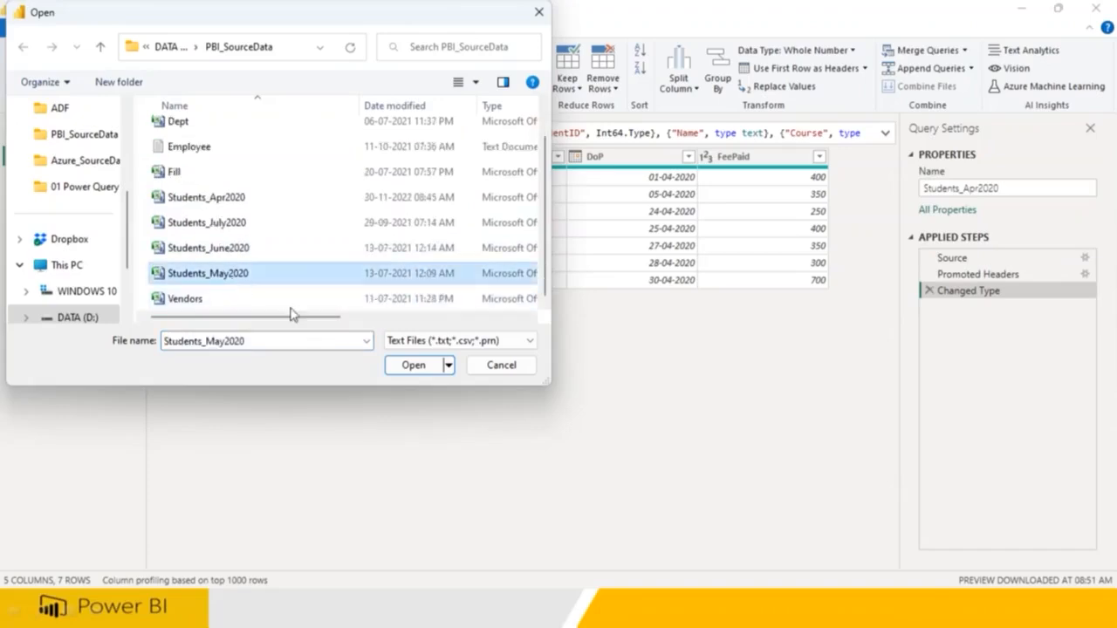
pyautogui.click(412, 366)
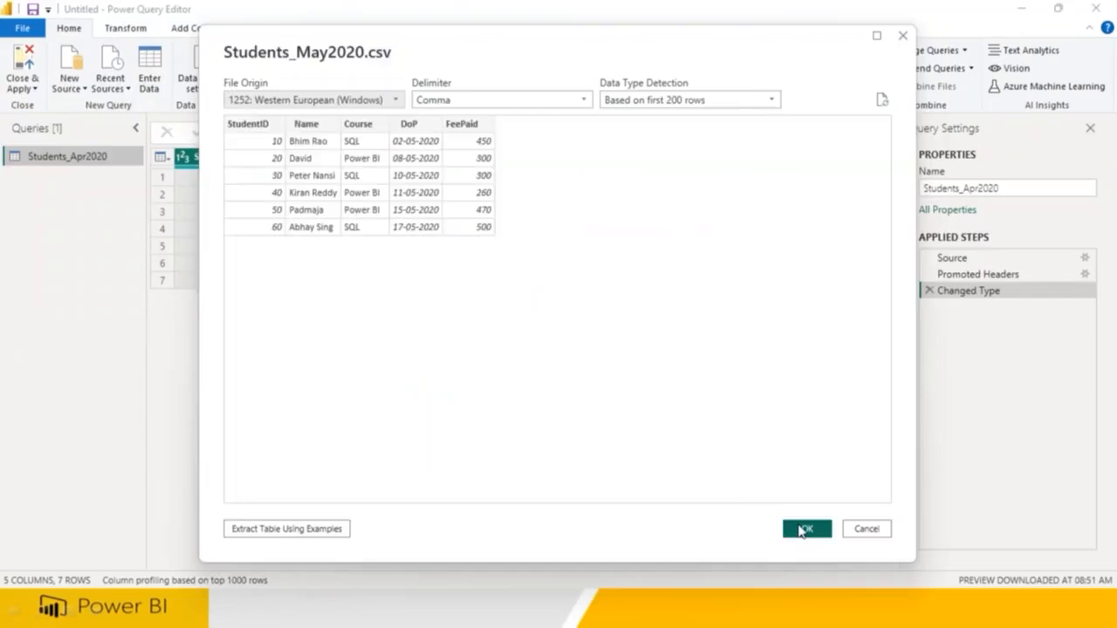
pyautogui.click(803, 528)
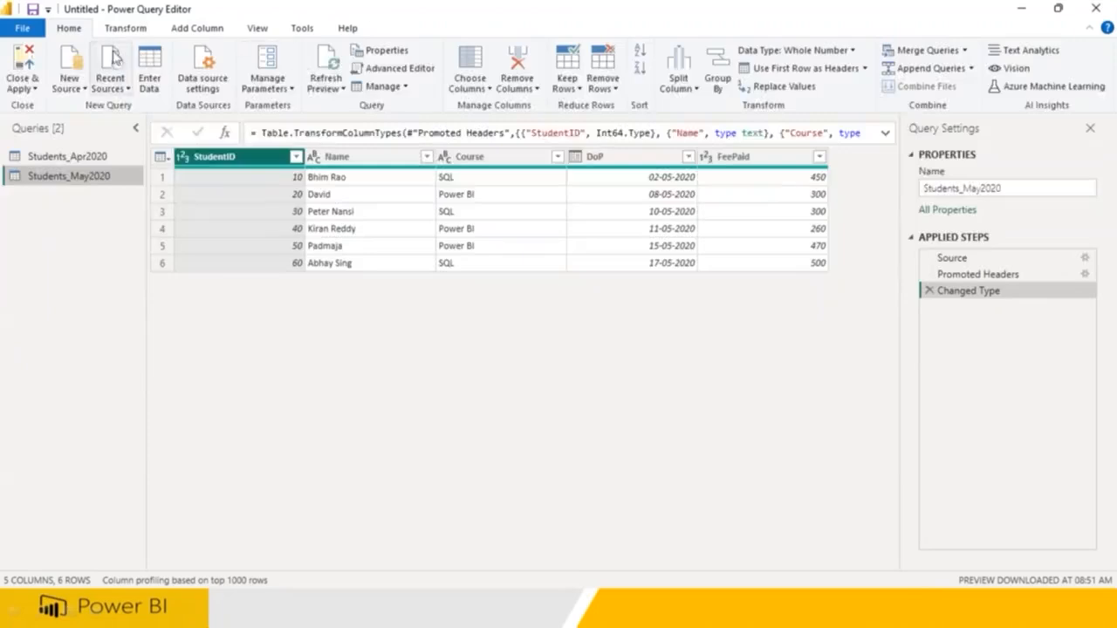
# - Add a Name of Month column based on the DoP date column to the Students_Apr2020 query
pyautogui.click(623, 157)
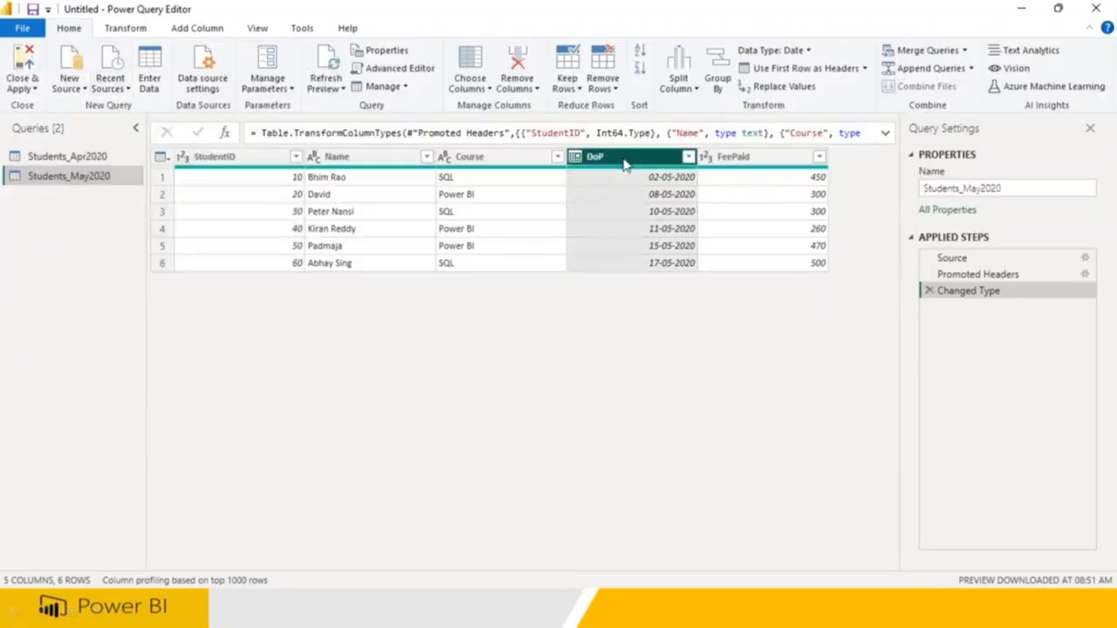
pyautogui.click(100, 157)
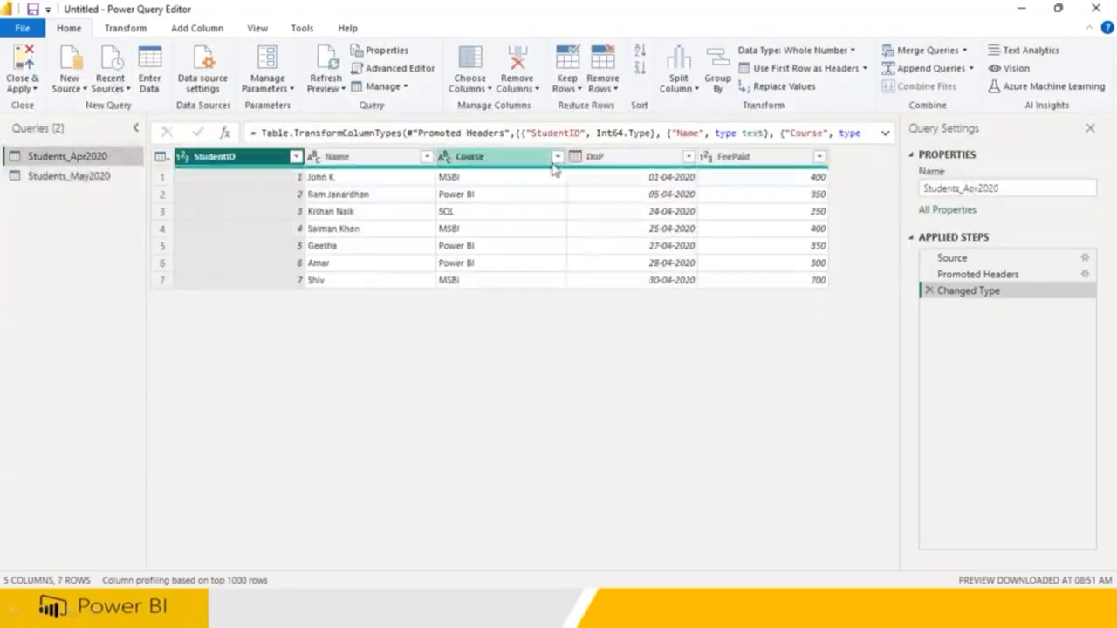
pyautogui.click(576, 157)
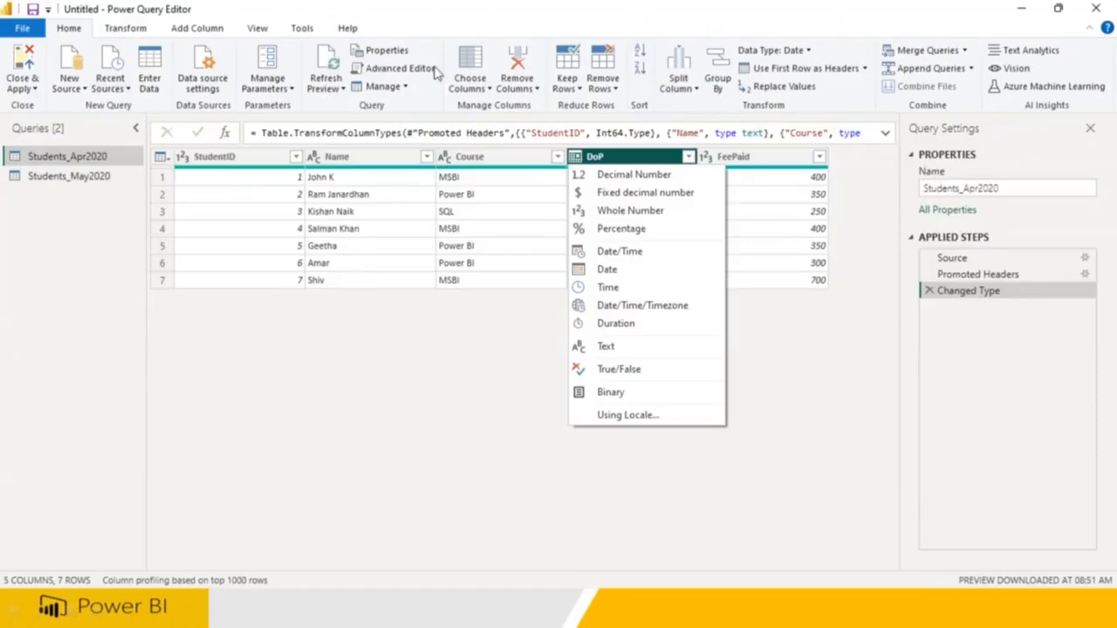
pyautogui.click(198, 28)
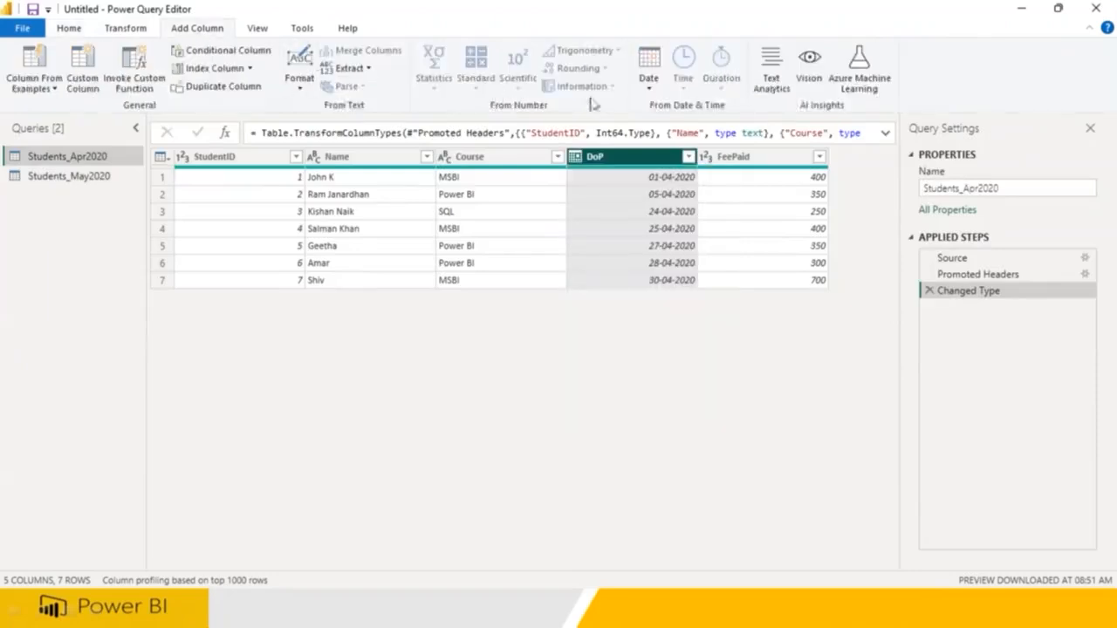
pyautogui.click(648, 90)
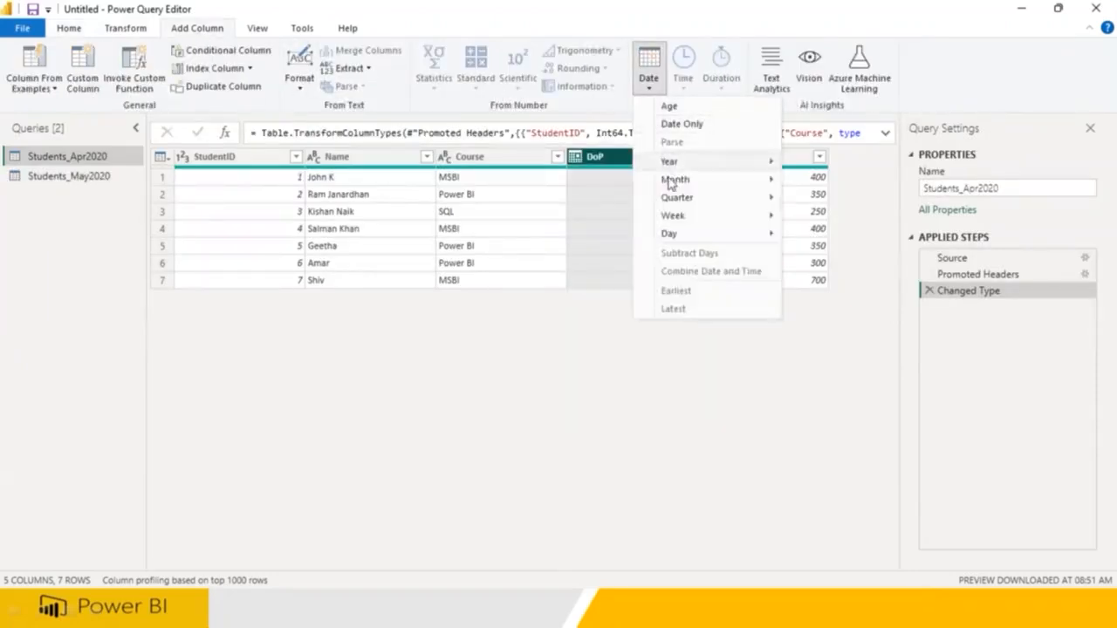
pyautogui.moveTo(672, 182)
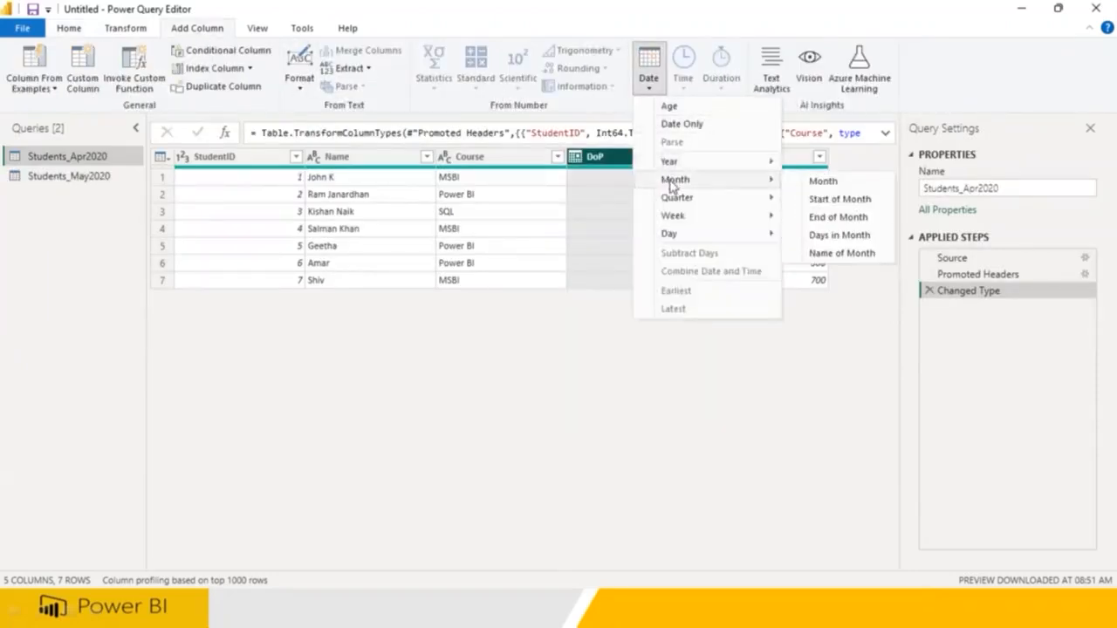
pyautogui.click(831, 253)
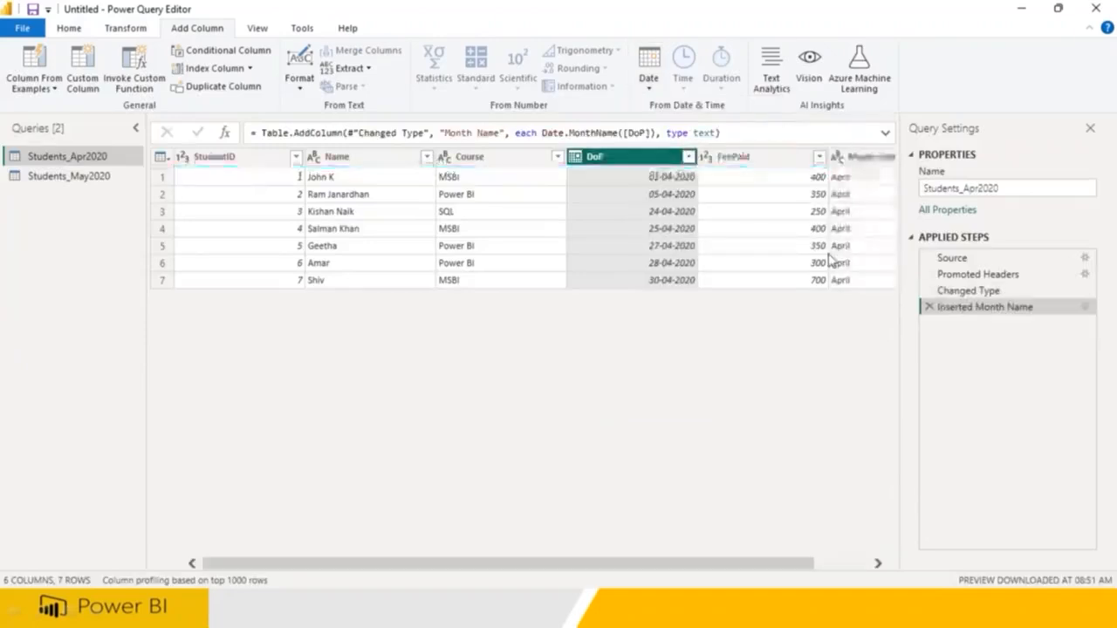
# - Add a Name of Month column based on the DoP date column to the Students_May2020 query
pyautogui.click(106, 176)
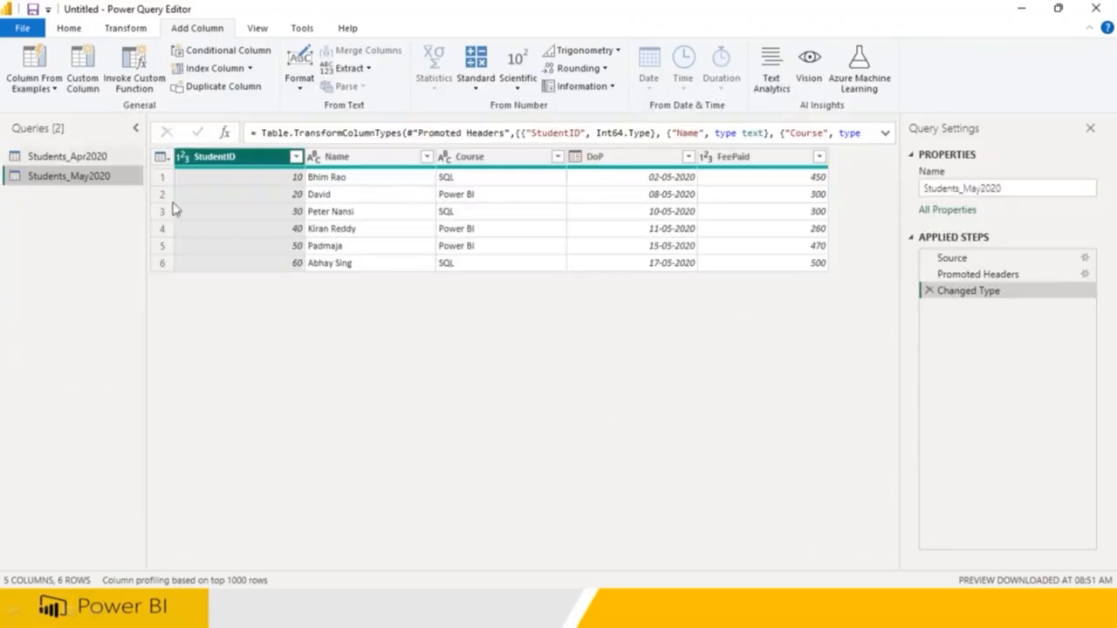
pyautogui.click(637, 159)
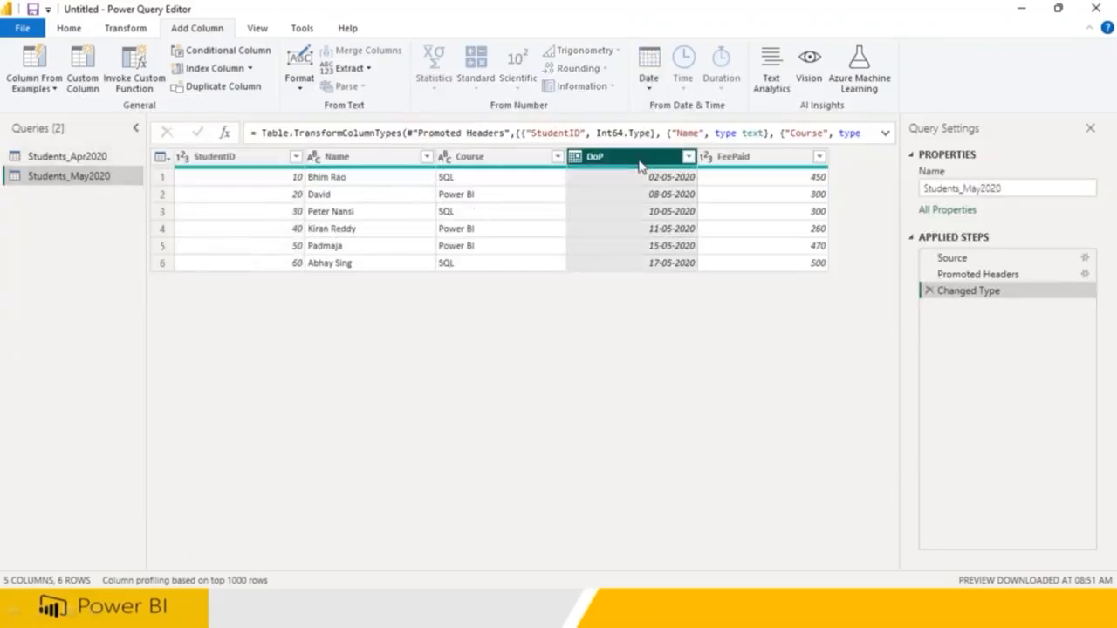
pyautogui.click(650, 87)
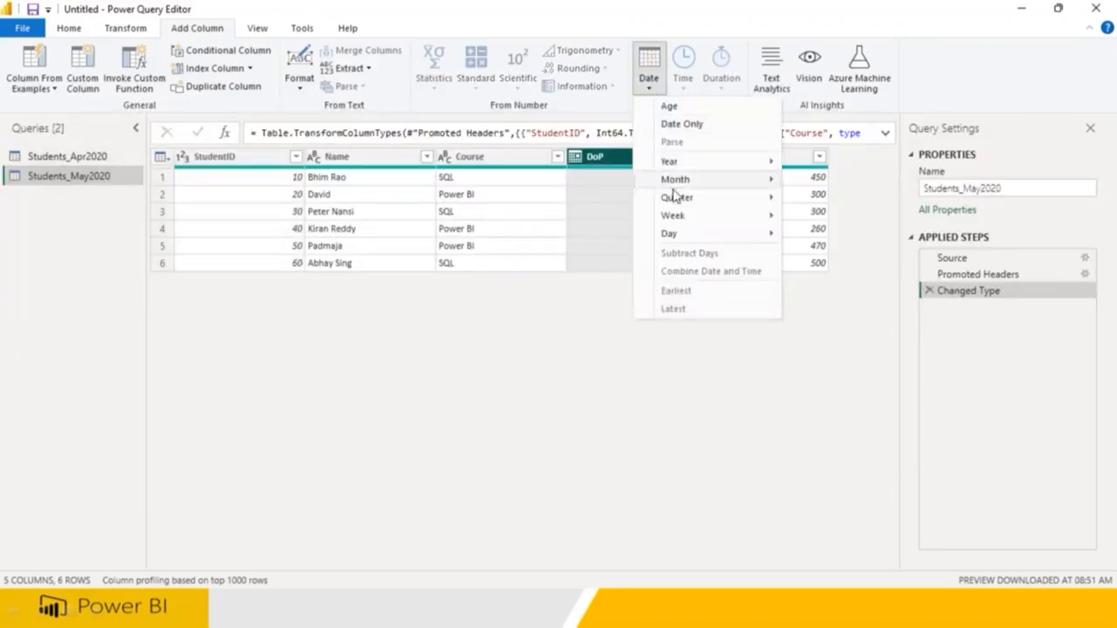
pyautogui.moveTo(735, 185)
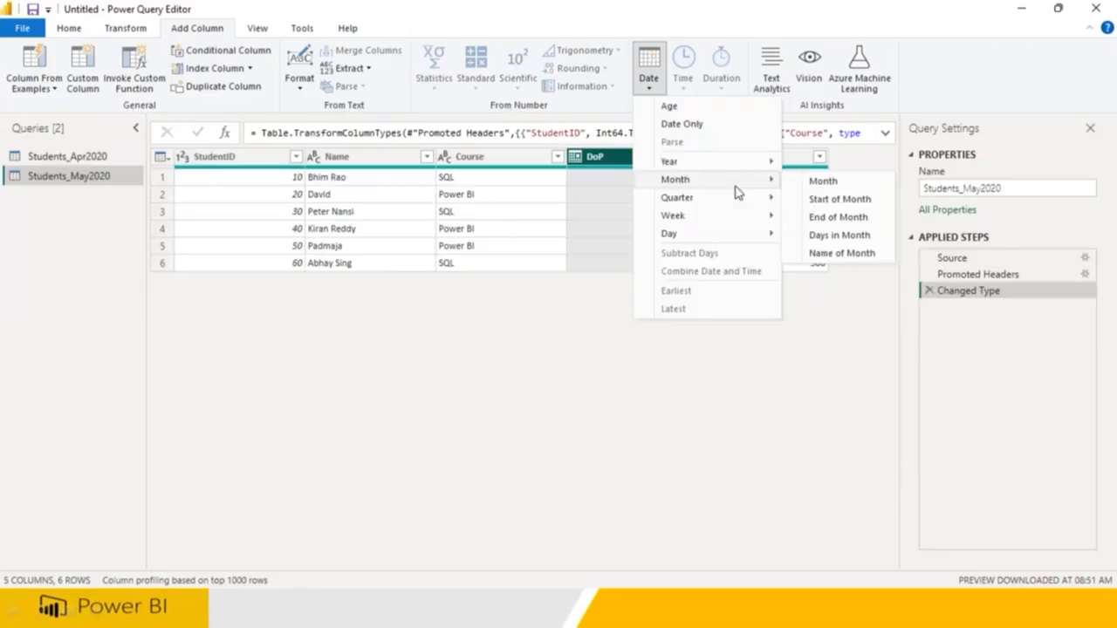
pyautogui.click(813, 253)
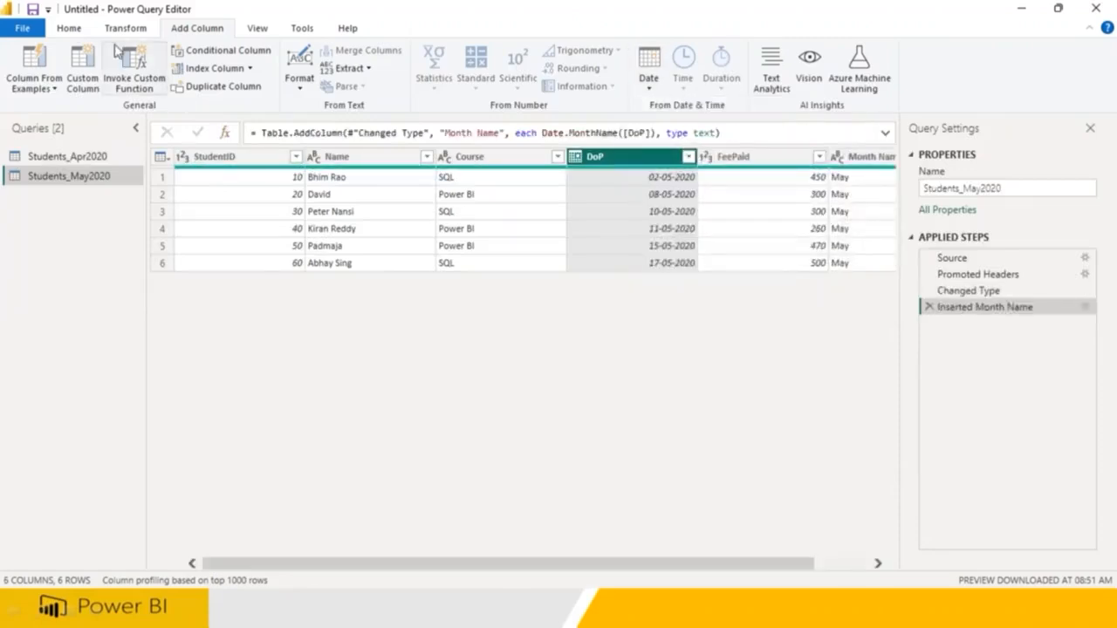
# - Review the April and May queries, close and apply them to the data model, and close the File Explorer window
pyautogui.click(68, 28)
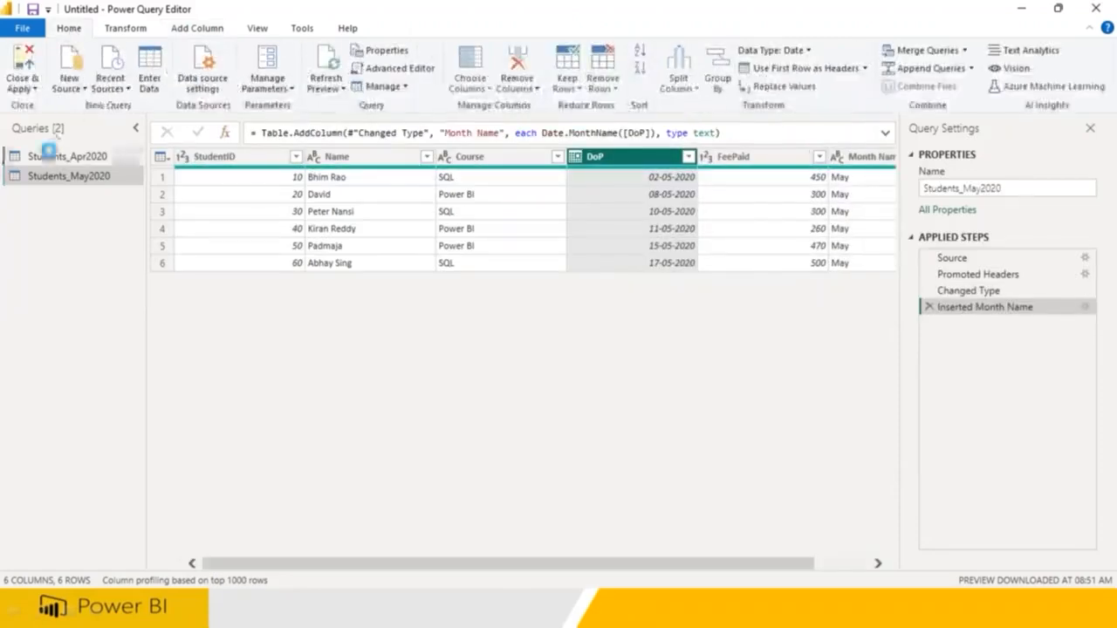
pyautogui.click(48, 155)
pyautogui.click(48, 176)
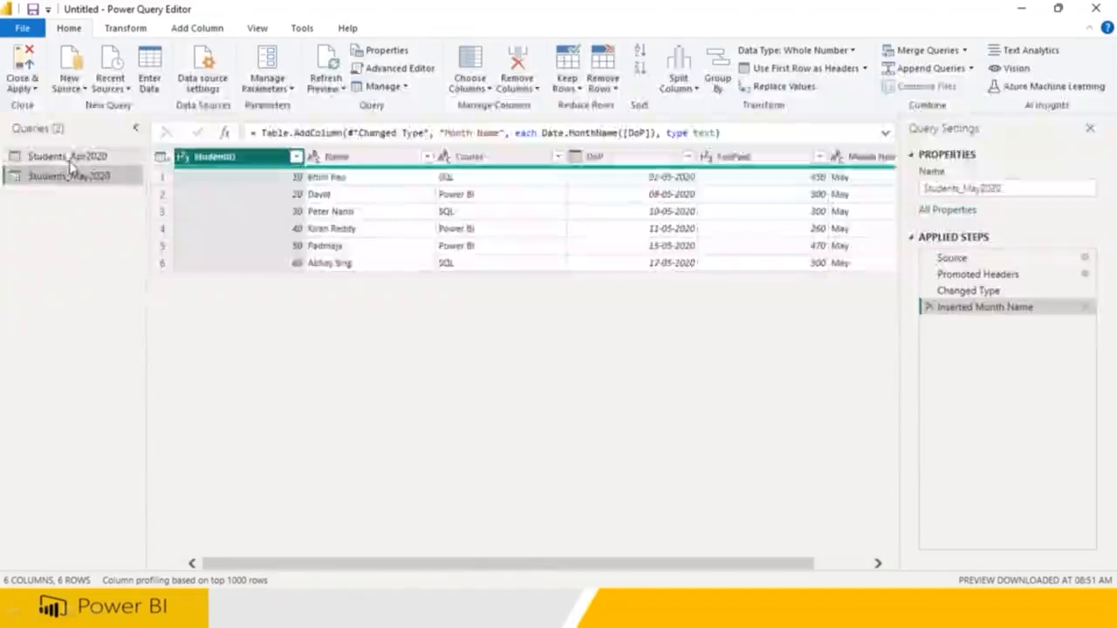
pyautogui.click(68, 157)
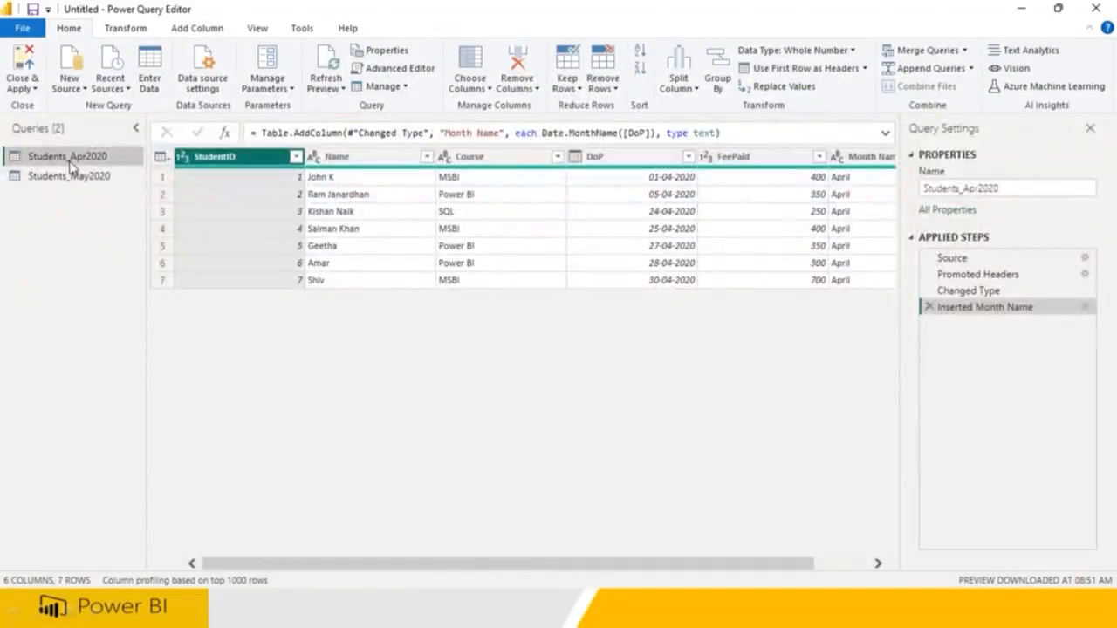
pyautogui.click(21, 65)
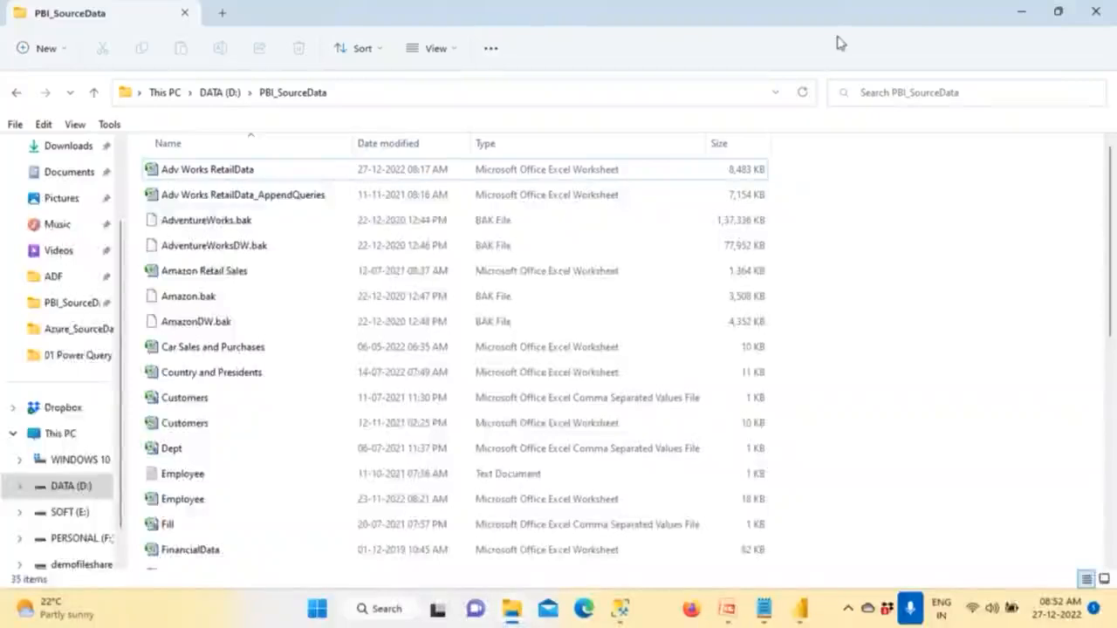
pyautogui.click(1095, 12)
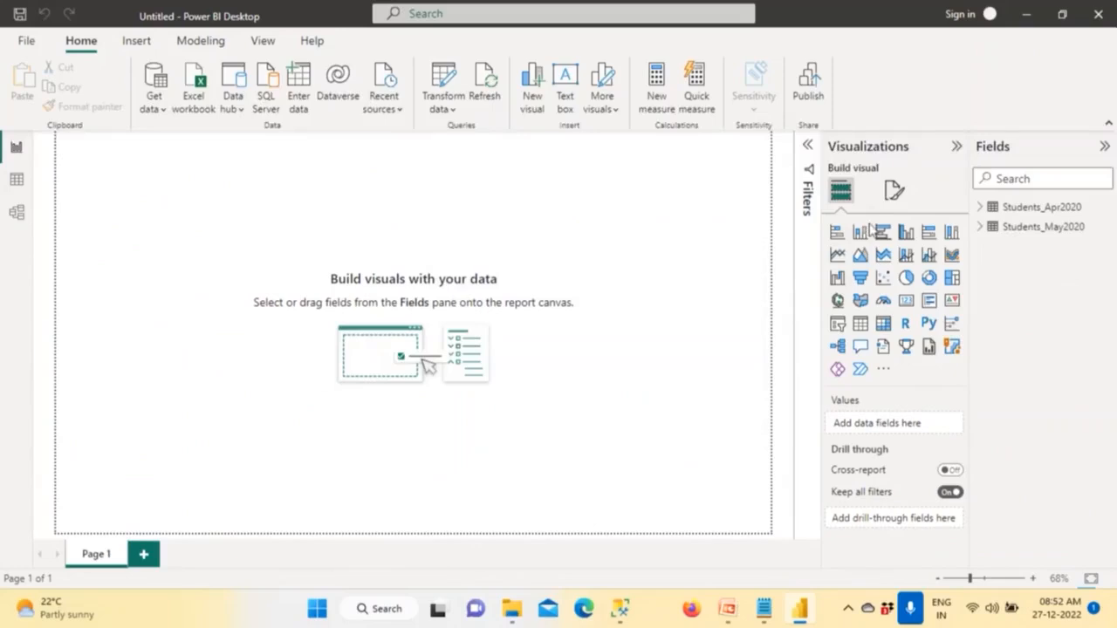
# - Set the report page view to Actual size
pyautogui.click(260, 42)
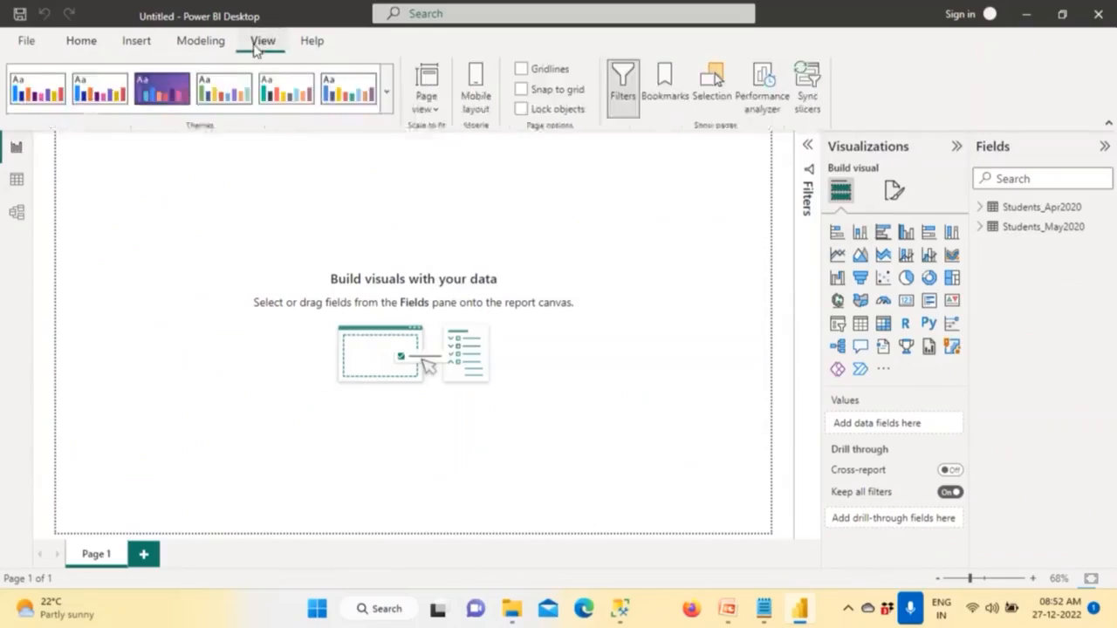
pyautogui.click(425, 117)
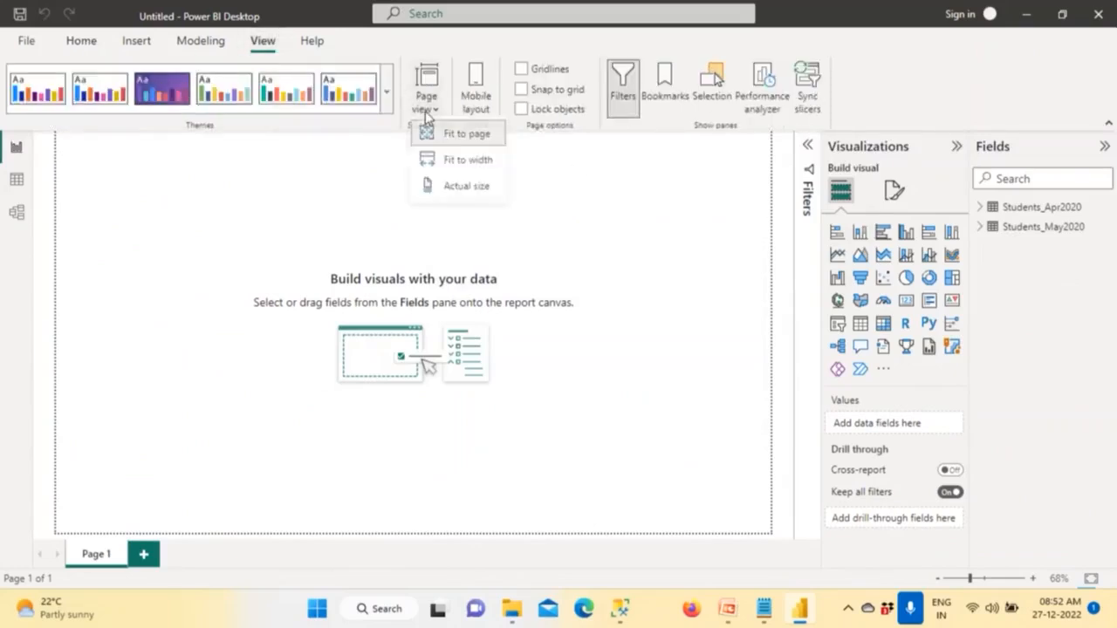
pyautogui.click(443, 190)
pyautogui.click(87, 43)
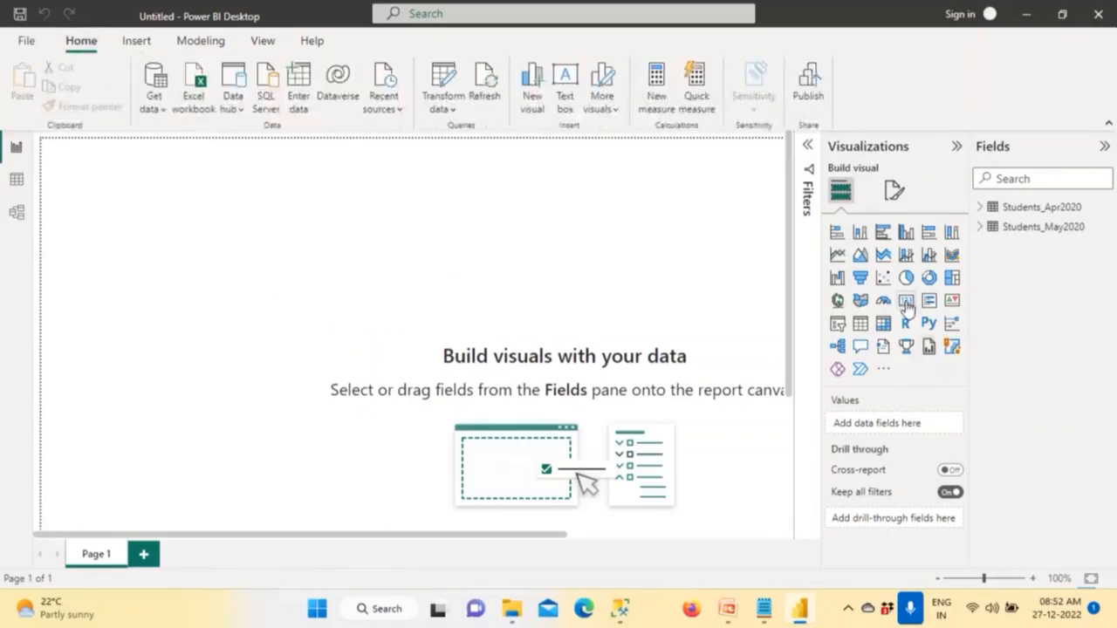
# - Add a Card visual near the upper part of the report page showing the sum of FeePaid from Students_Apr2020
pyautogui.click(907, 306)
pyautogui.moveTo(274, 369); pyautogui.dragTo(323, 291)
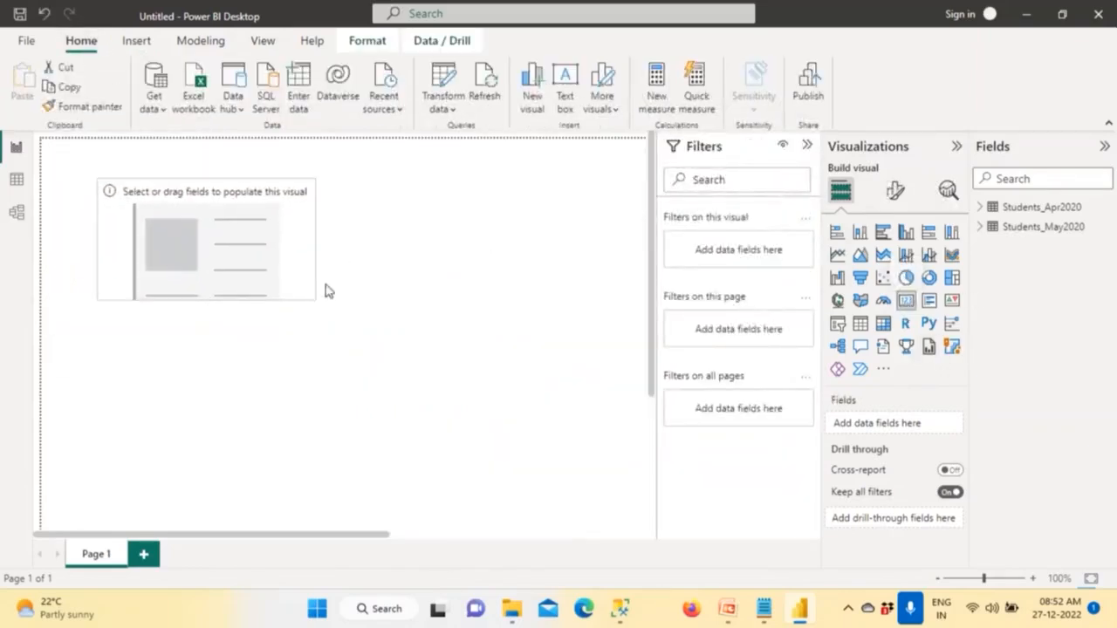
pyautogui.click(979, 208)
pyautogui.moveTo(1051, 273); pyautogui.dragTo(221, 230)
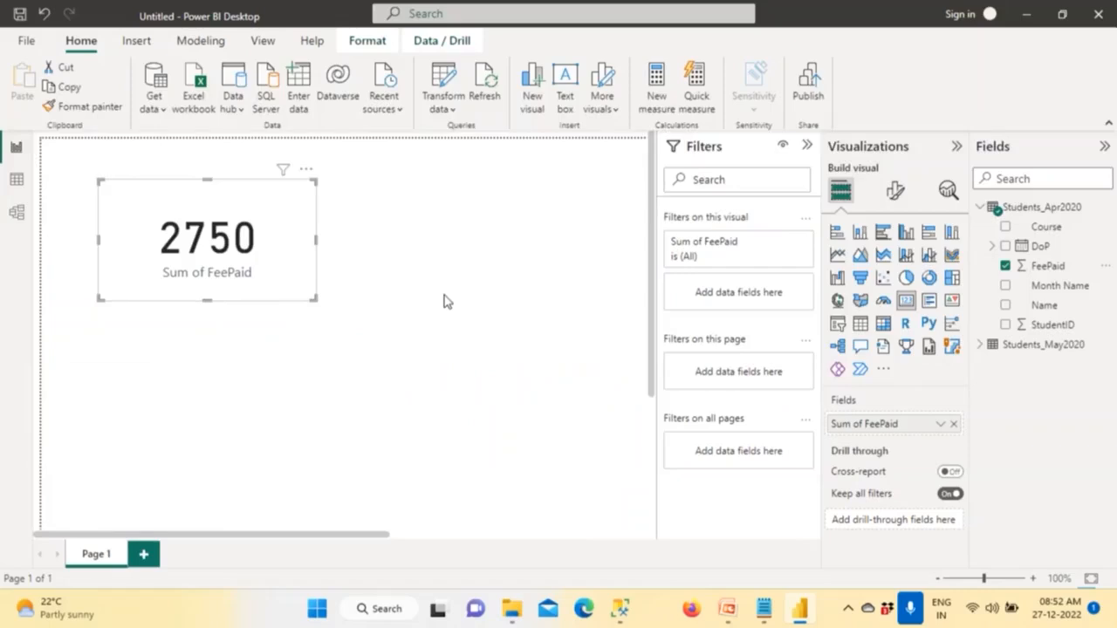
# - Turn on the visual border and shadow effects for the April FeePaid card, then deselect it
pyautogui.click(897, 190)
pyautogui.click(896, 265)
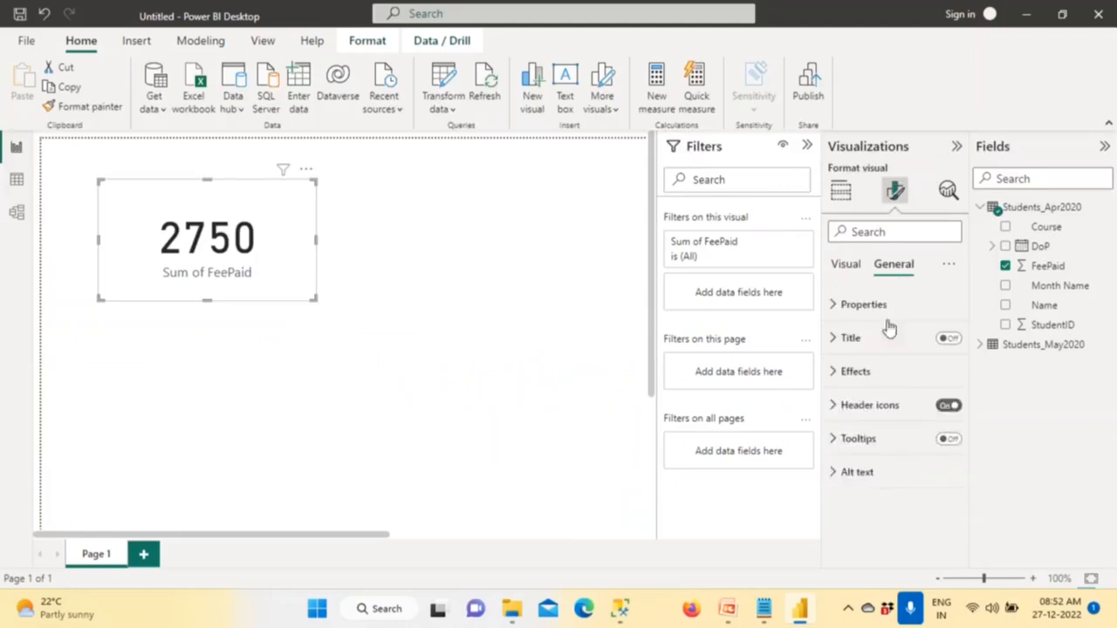
pyautogui.click(888, 370)
pyautogui.click(942, 405)
pyautogui.scroll(-1, 940, 471)
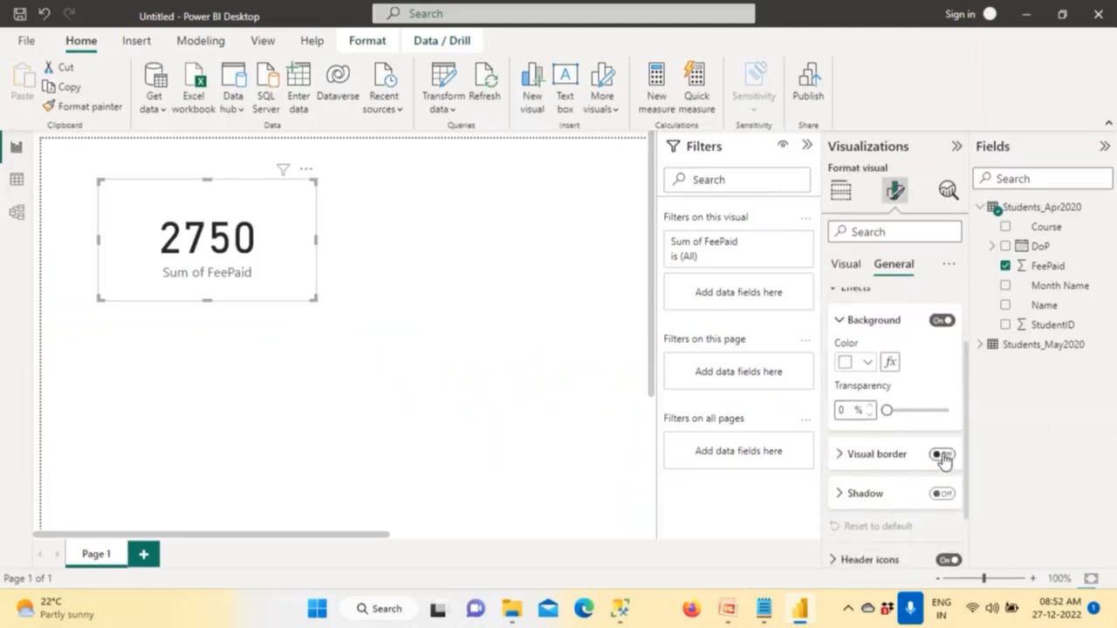
pyautogui.click(943, 455)
pyautogui.click(943, 494)
pyautogui.click(406, 349)
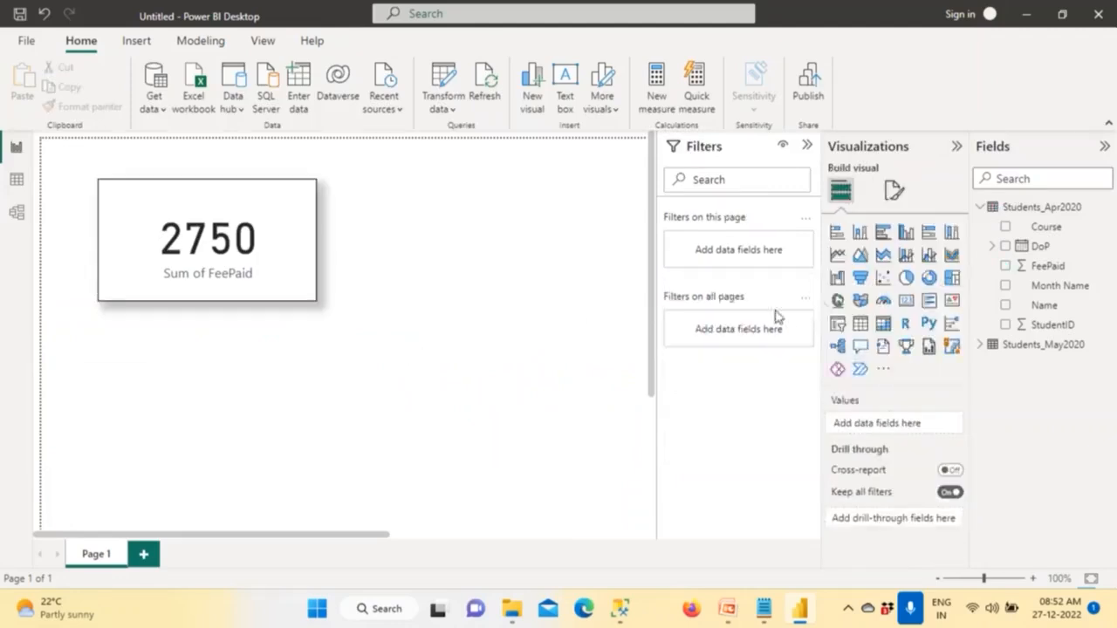
# - Add a second Card visual below the first one showing the sum of FeePaid from Students_May2020
pyautogui.click(905, 300)
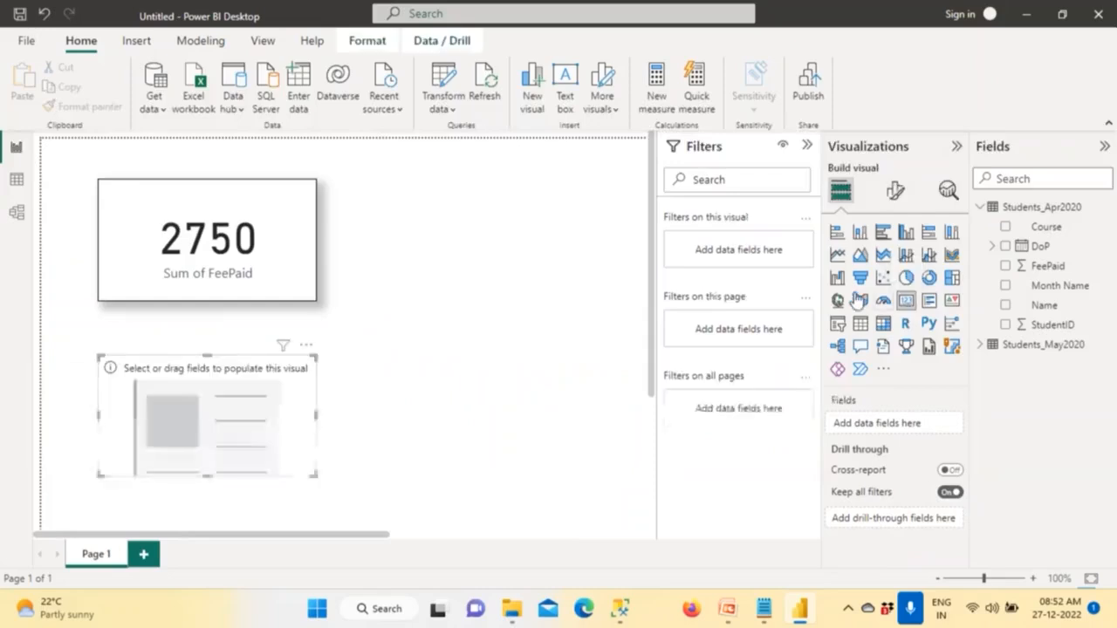
pyautogui.click(980, 209)
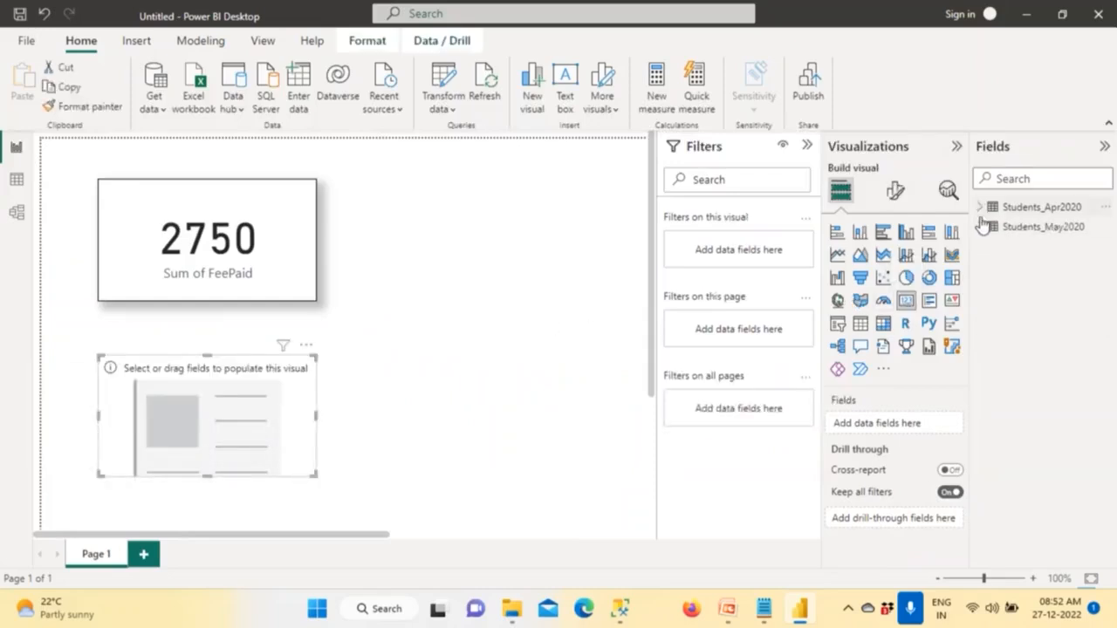
pyautogui.click(983, 227)
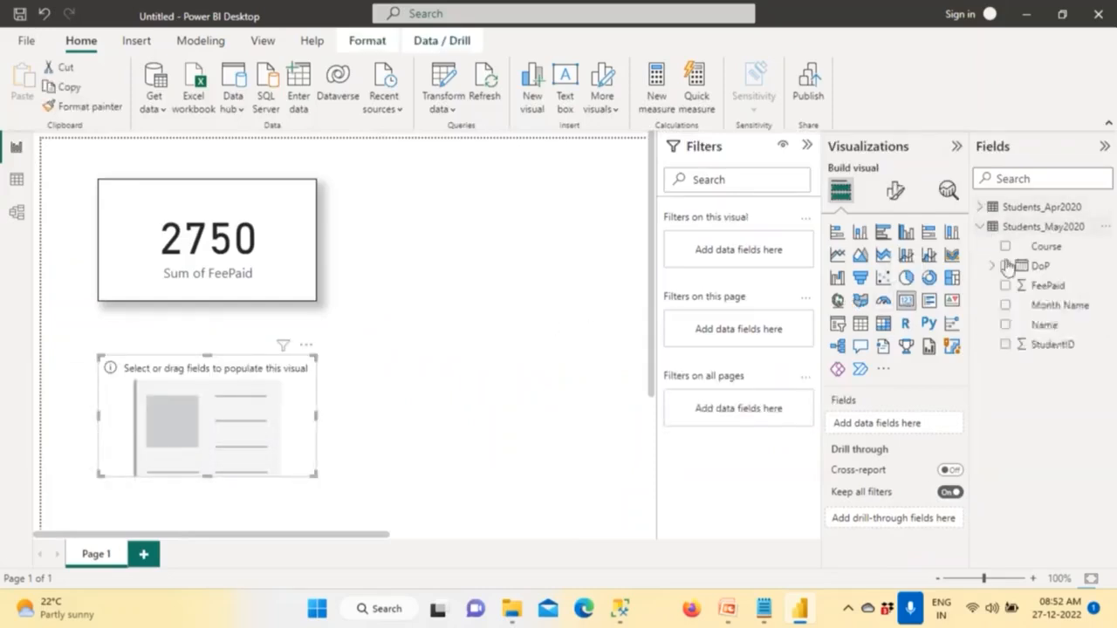
pyautogui.click(1044, 288)
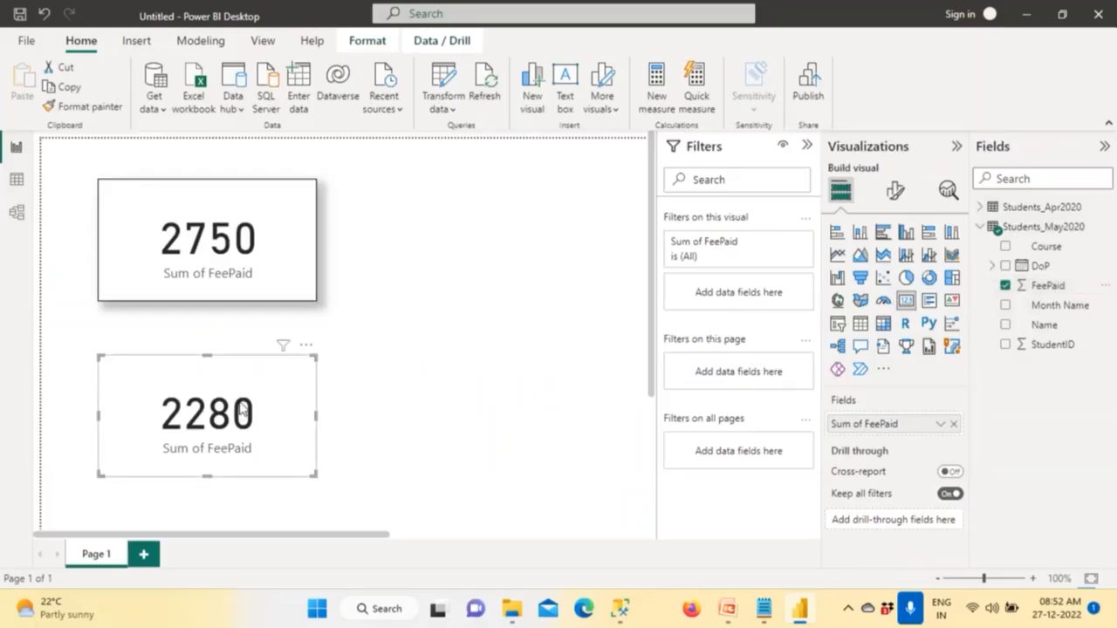
# - Copy the border and shadow formatting from the April FeePaid card to the May FeePaid card below it
pyautogui.click(284, 271)
pyautogui.click(104, 108)
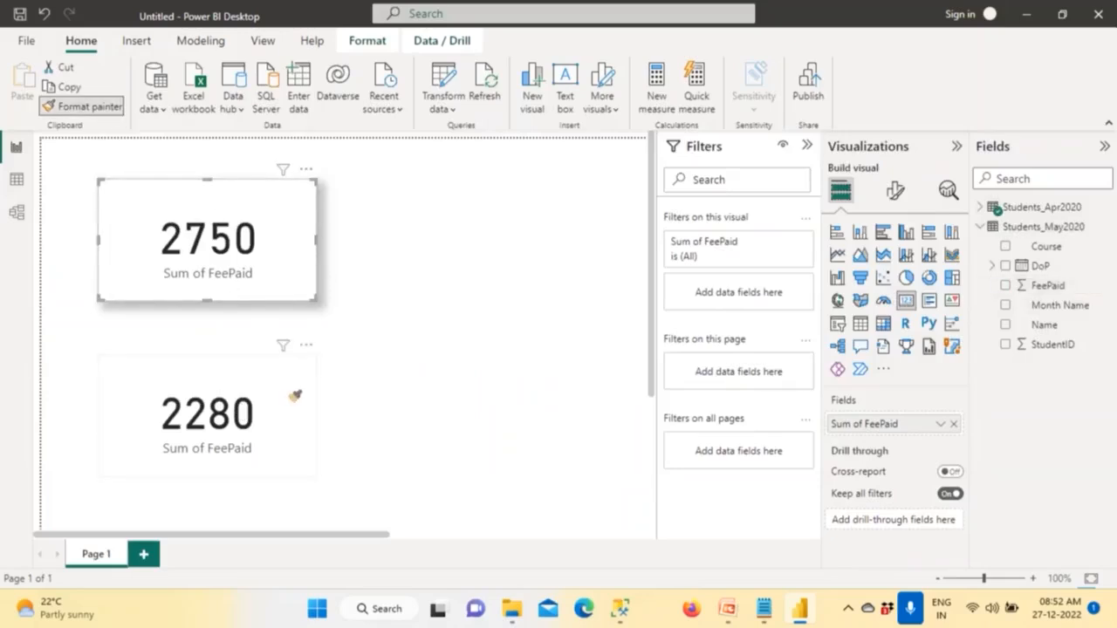
pyautogui.click(292, 401)
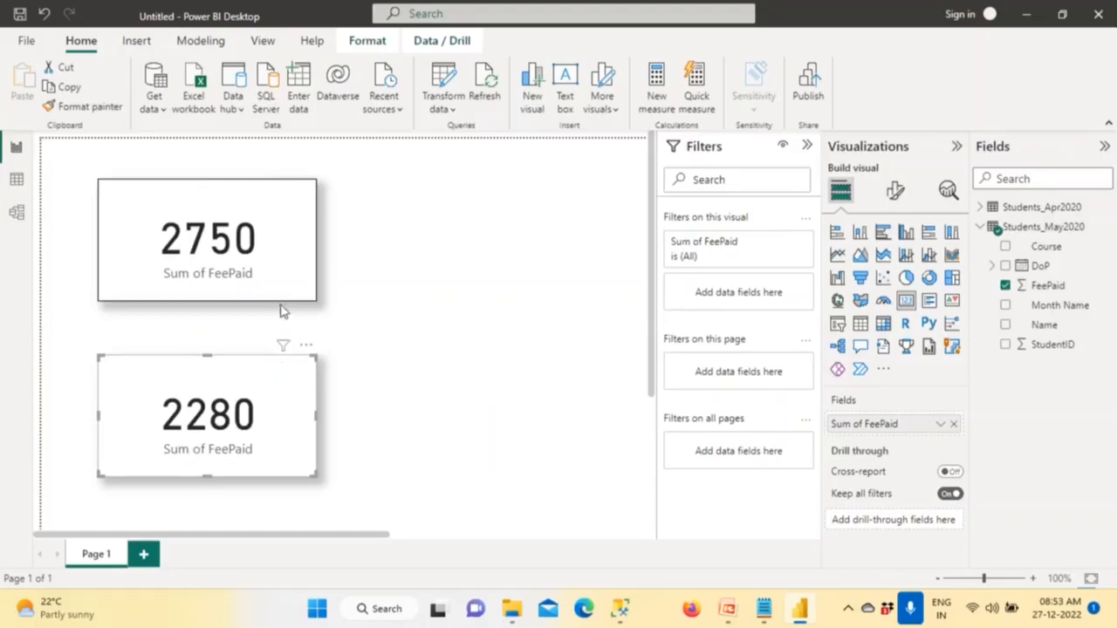
pyautogui.click(281, 291)
pyautogui.click(293, 400)
# - Compare the field lists of the Students_Apr2020 and Students_May2020 tables and check which table feeds the April card
pyautogui.click(980, 225)
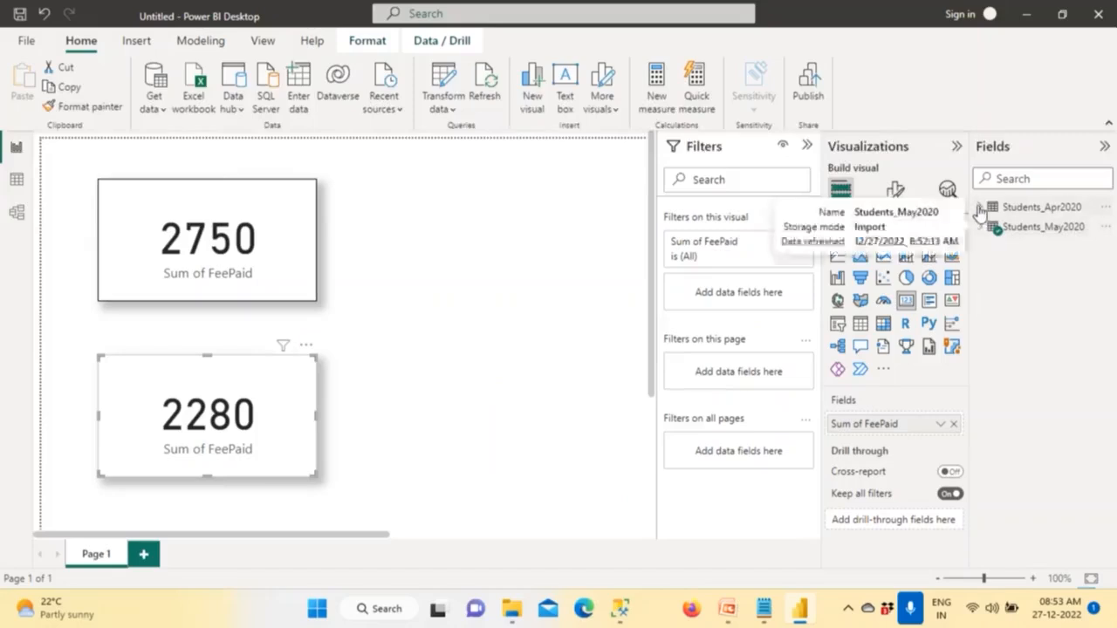
pyautogui.click(979, 208)
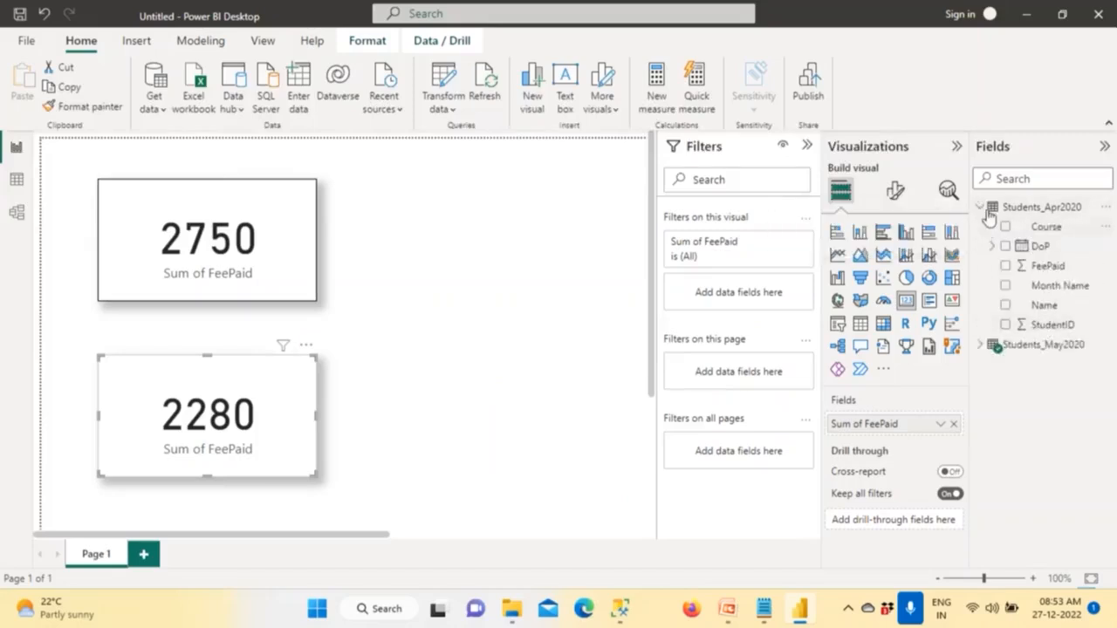
pyautogui.click(979, 208)
pyautogui.click(980, 227)
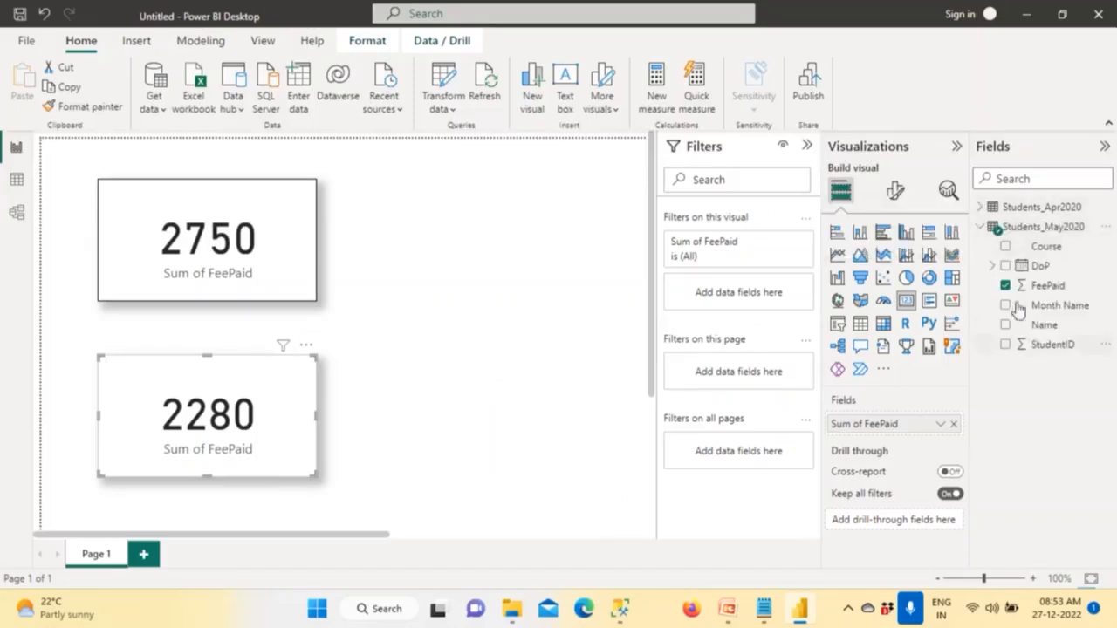
pyautogui.click(981, 227)
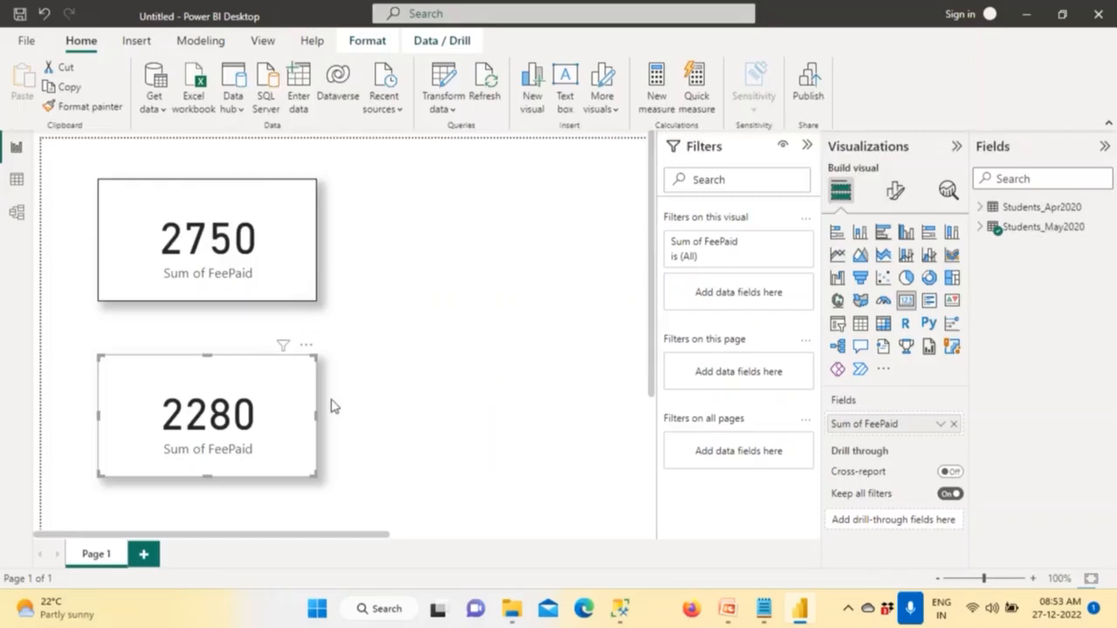
pyautogui.click(981, 207)
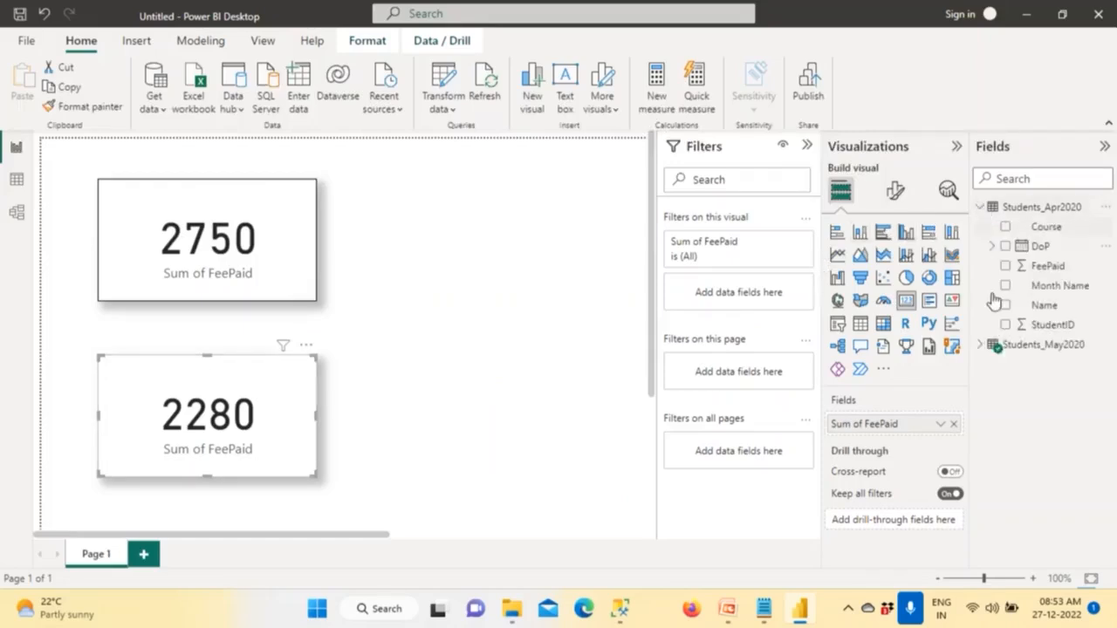
pyautogui.click(979, 344)
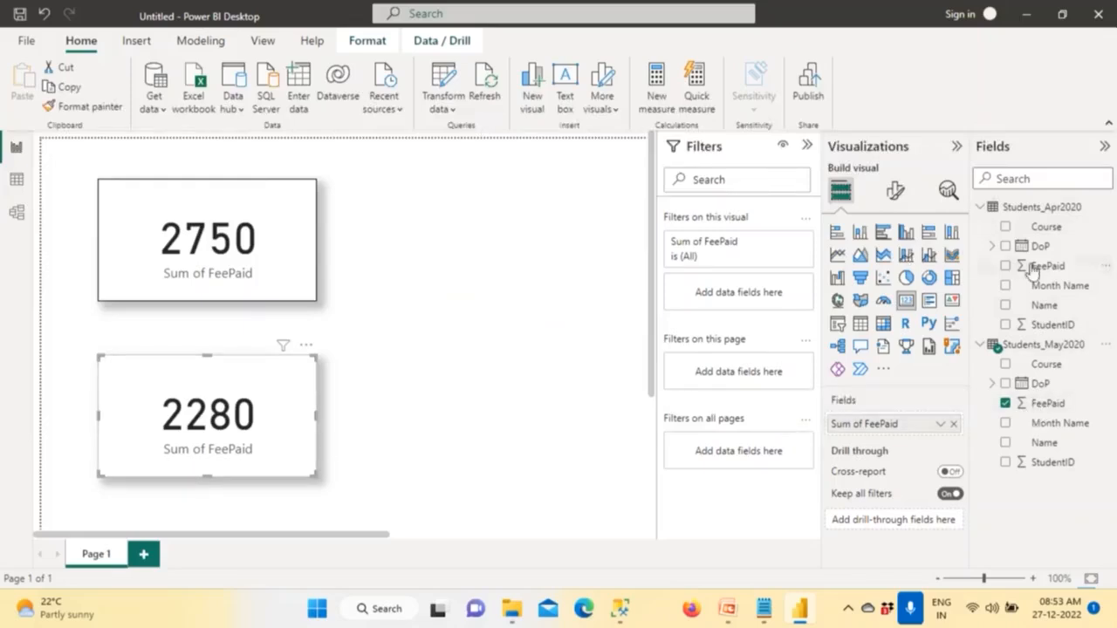
pyautogui.click(299, 230)
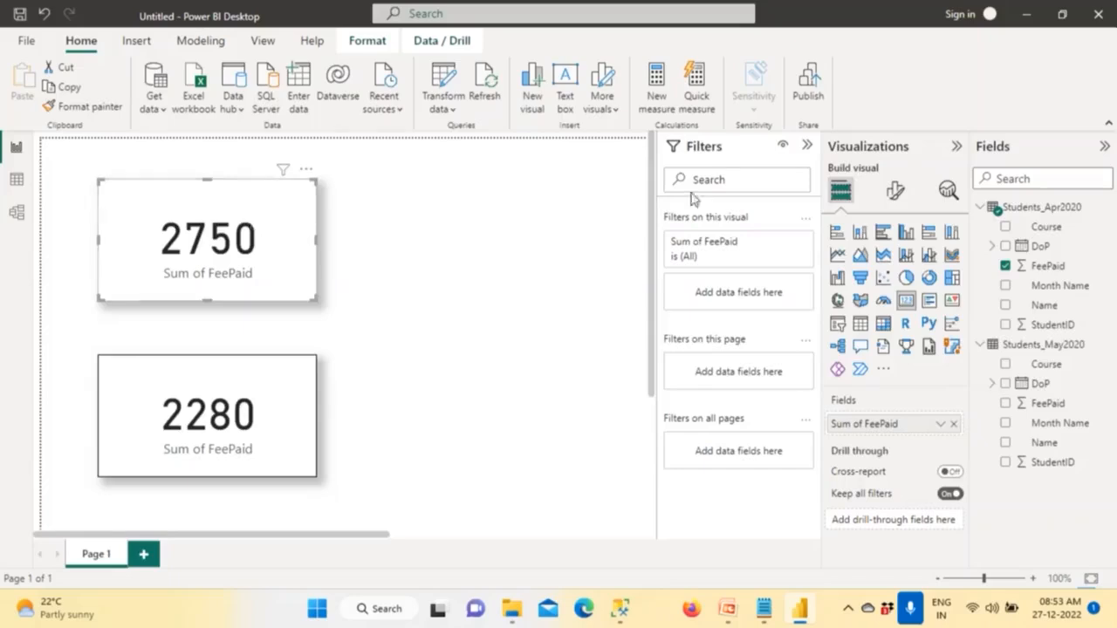
# - In Power Query Editor, append Students_Apr2020 and Students_May2020 as a new query, with Students_Apr2020 as the first table
pyautogui.click(443, 109)
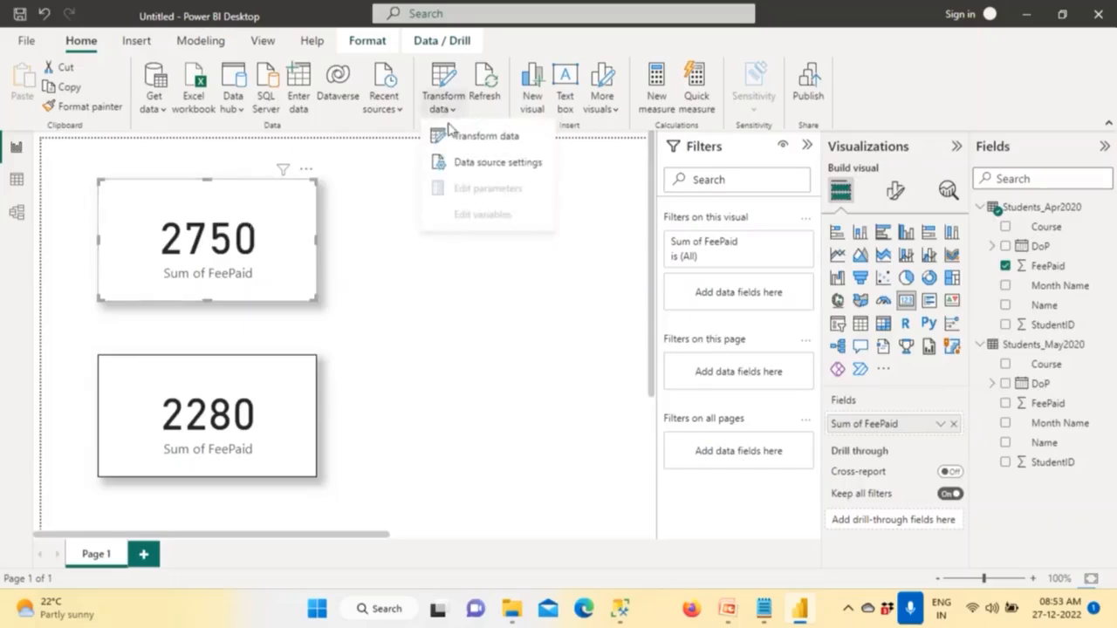
pyautogui.click(452, 137)
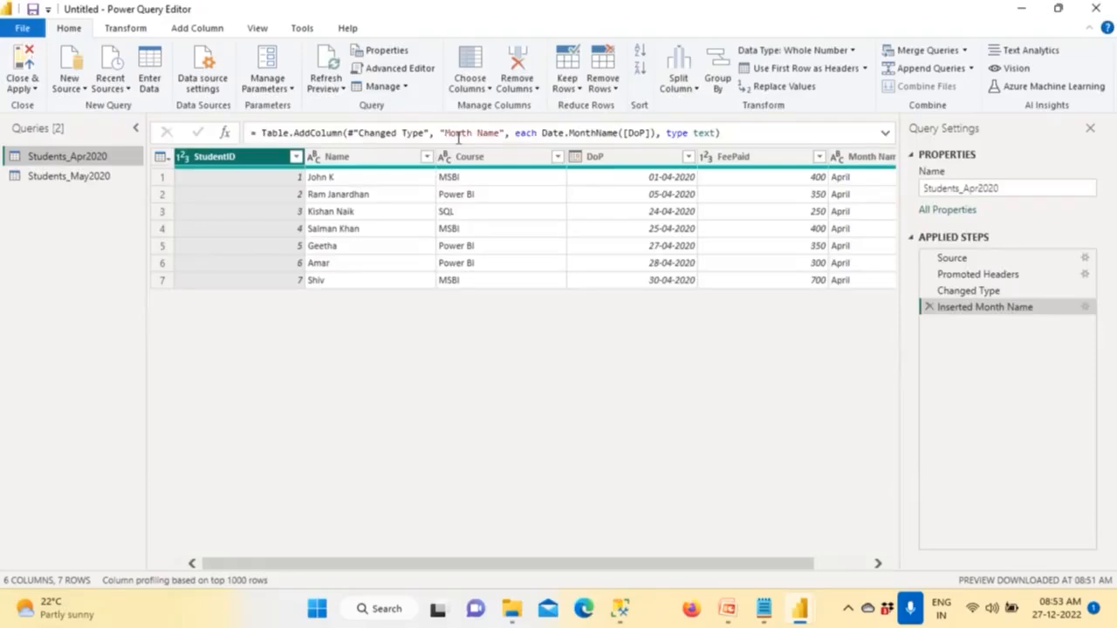
pyautogui.click(970, 68)
pyautogui.click(959, 107)
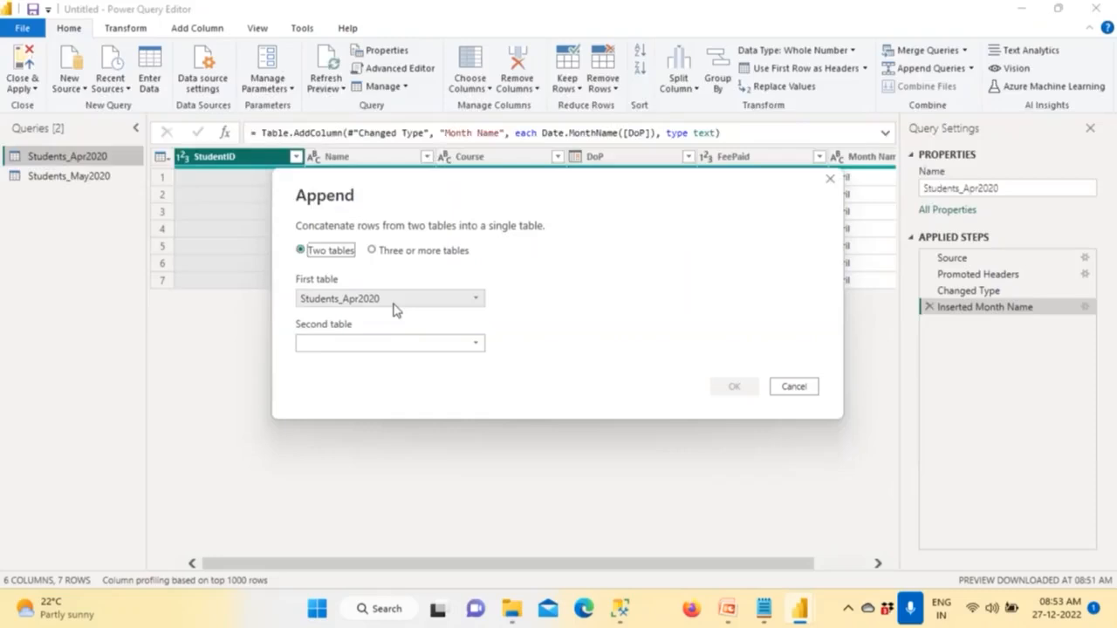
pyautogui.click(392, 342)
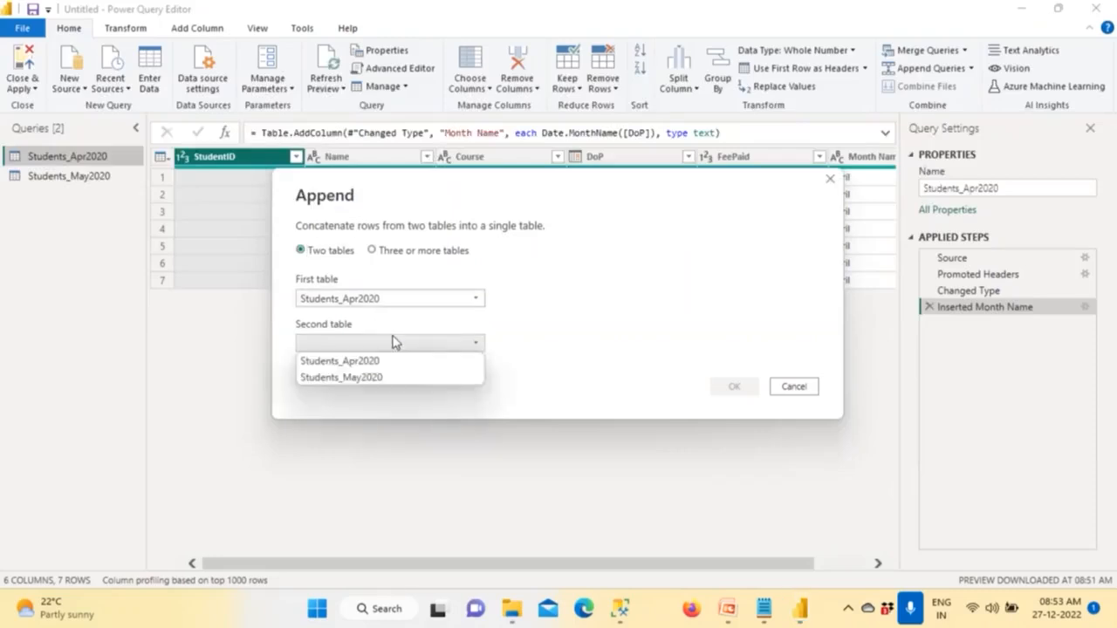
pyautogui.click(375, 377)
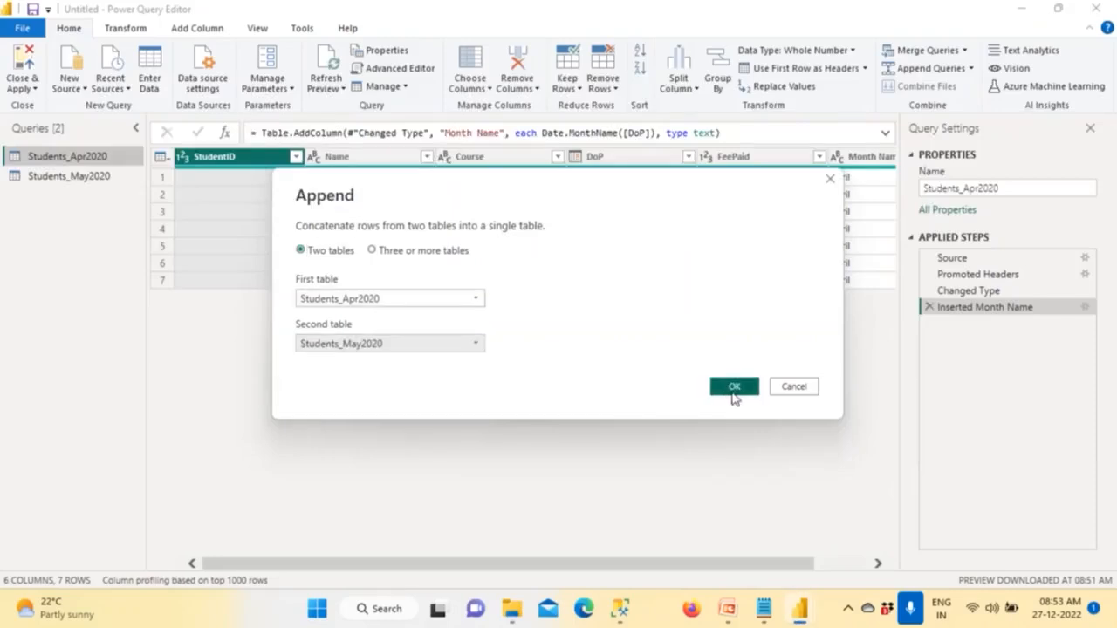
pyautogui.click(733, 389)
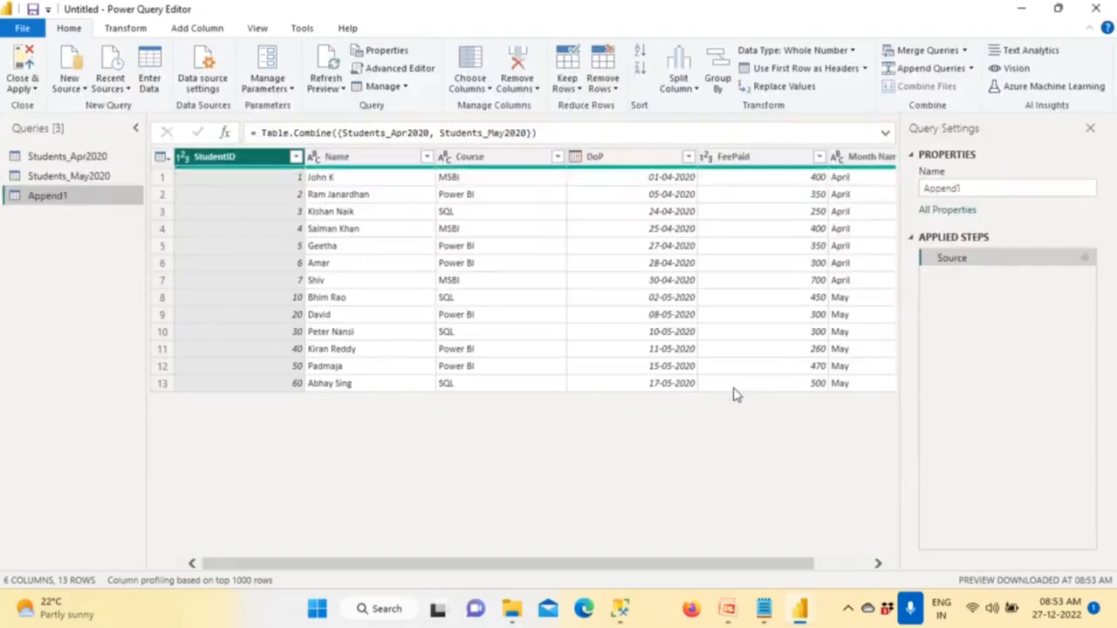
# - Rename the appended query Students, then apply the query changes and return to the report
pyautogui.click(925, 190)
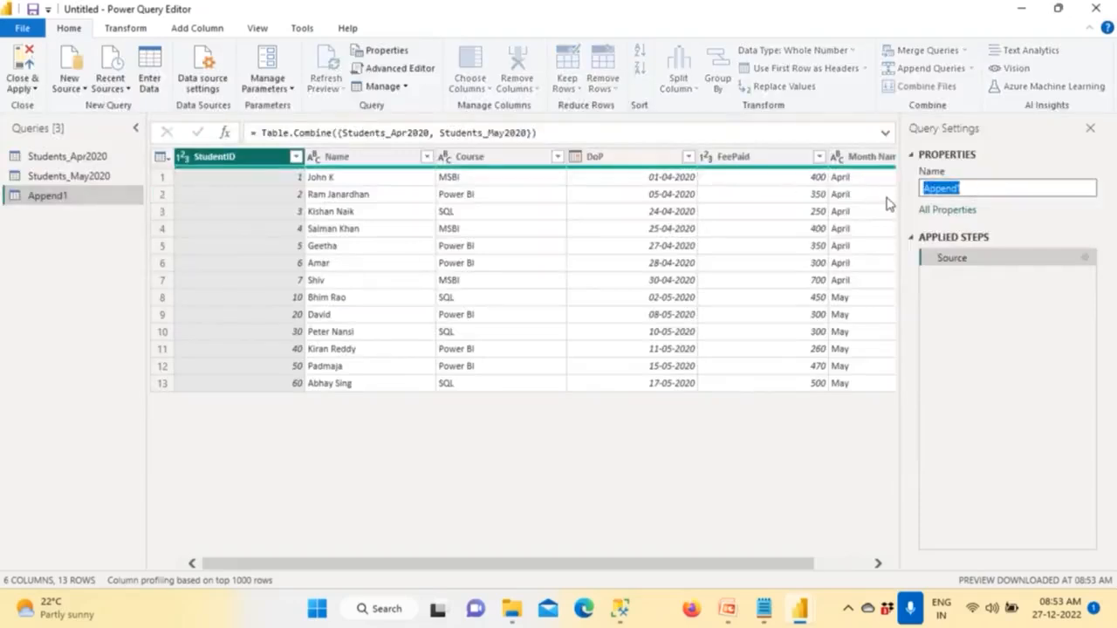
pyautogui.write('Students')
pyautogui.press('Return')
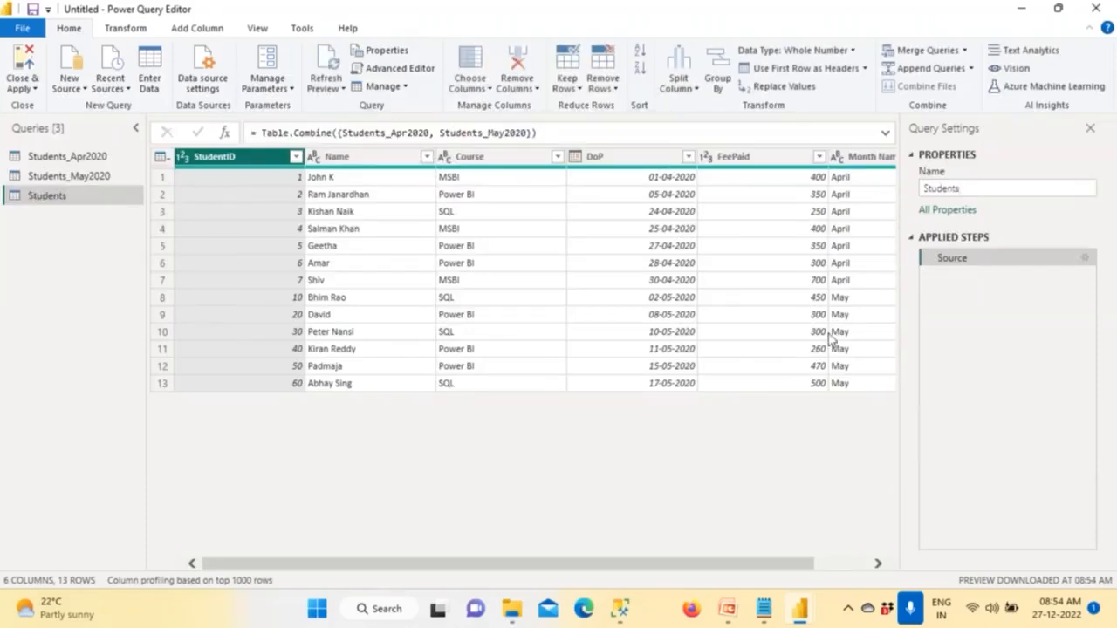
pyautogui.moveTo(798, 560); pyautogui.dragTo(847, 561)
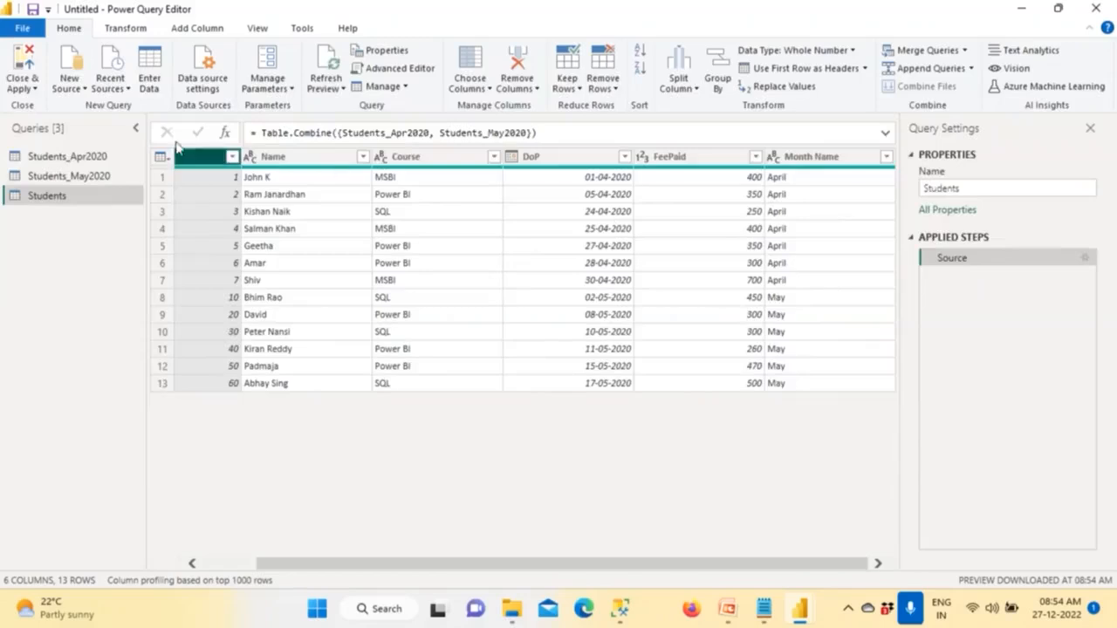
pyautogui.click(24, 84)
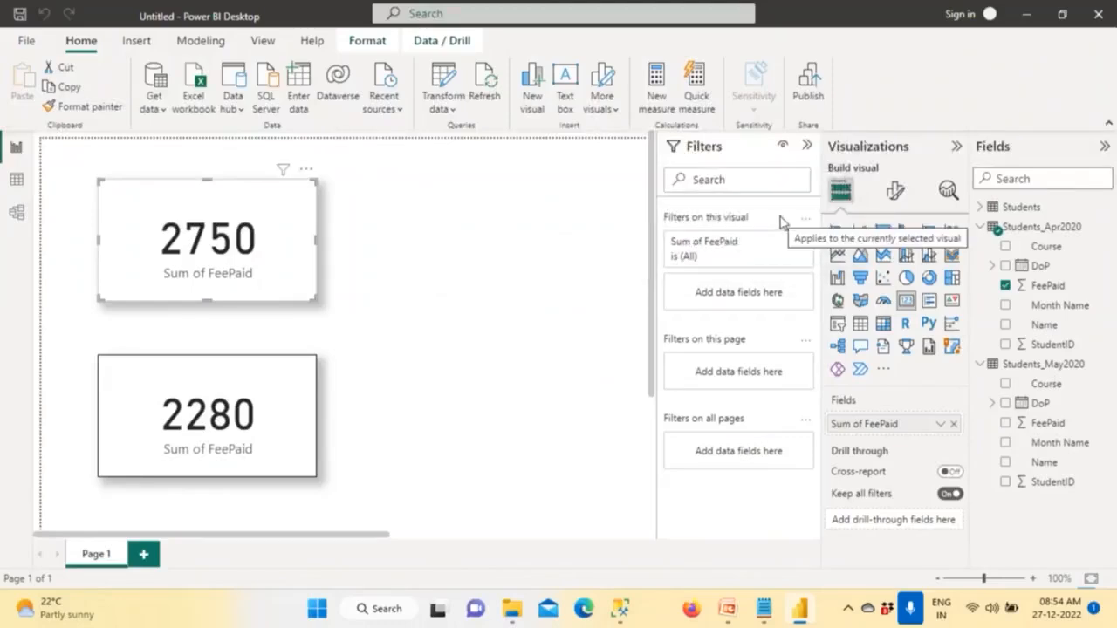
# - Add a Card visual beside the April card showing the sum of FeePaid from the combined Students table
pyautogui.click(980, 226)
pyautogui.click(980, 246)
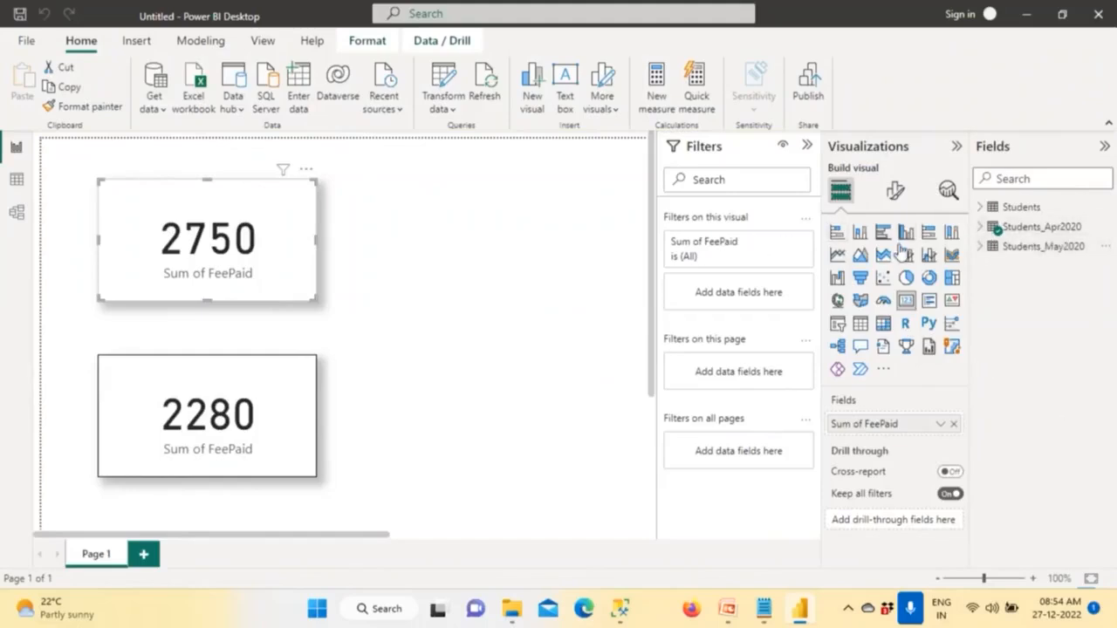
pyautogui.click(457, 297)
pyautogui.click(906, 300)
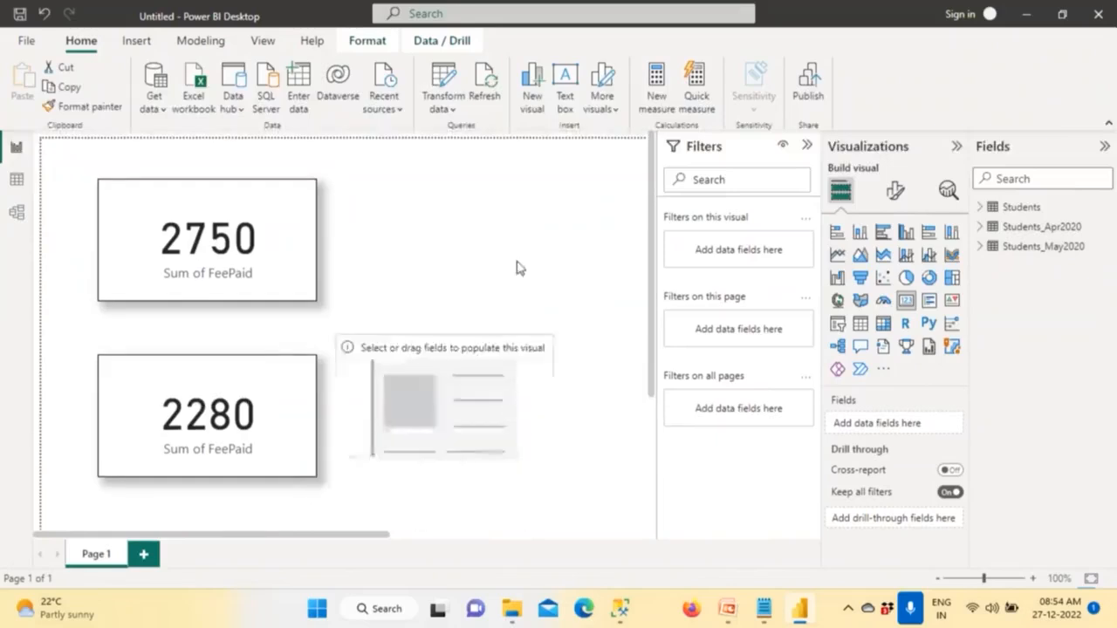
pyautogui.click(982, 208)
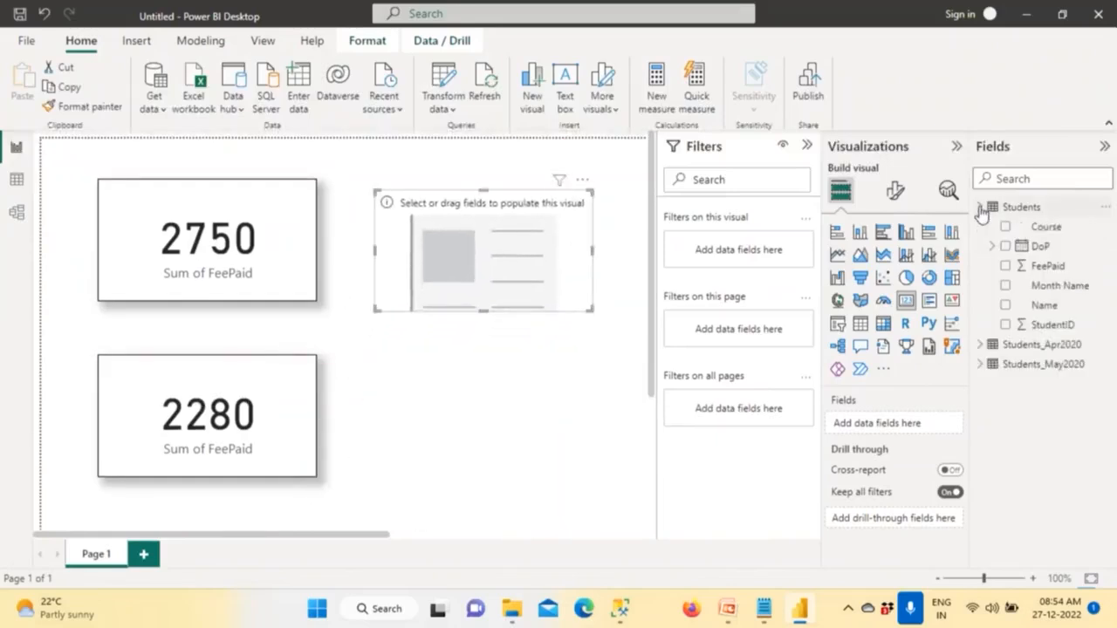
pyautogui.moveTo(1019, 274); pyautogui.dragTo(494, 242)
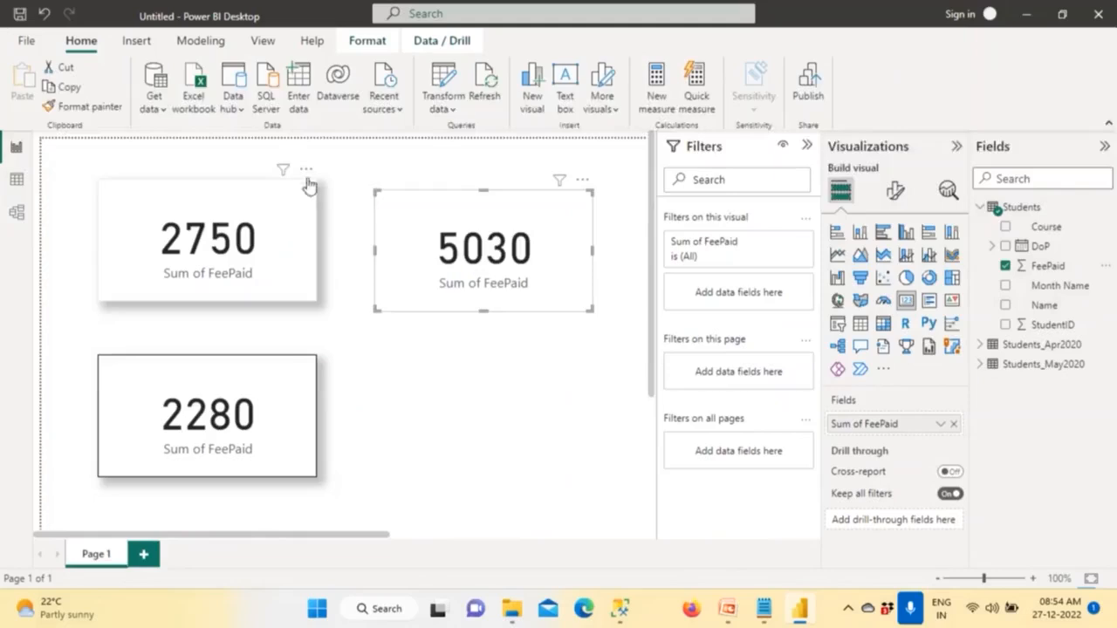
# - Remove the separate April and May FeePaid cards from the report page
pyautogui.click(305, 172)
pyautogui.click(335, 208)
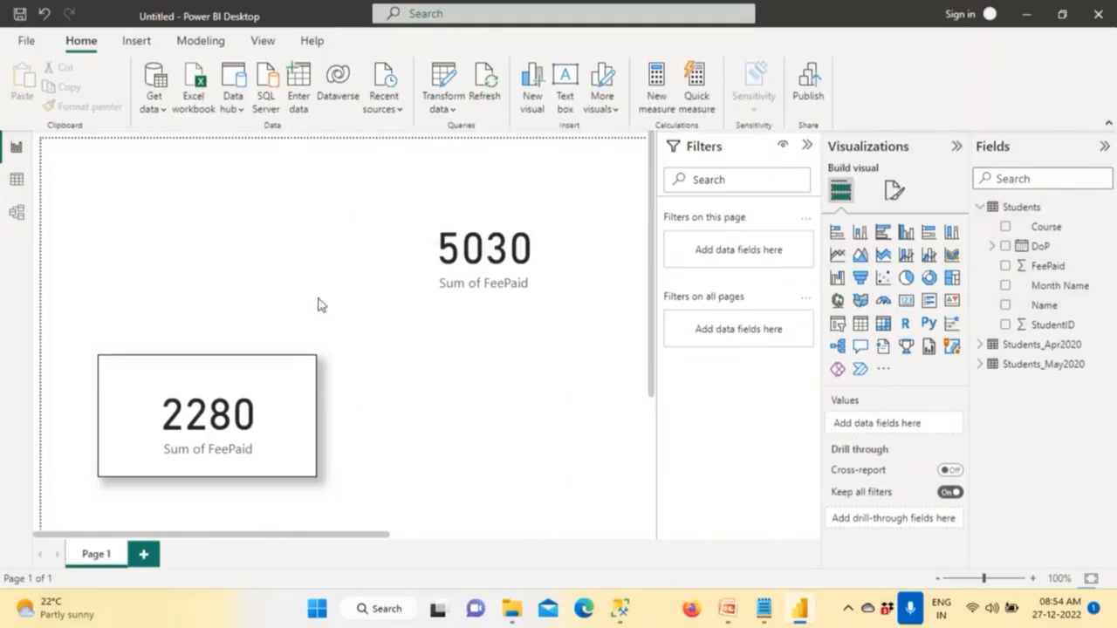
pyautogui.click(285, 381)
pyautogui.click(306, 346)
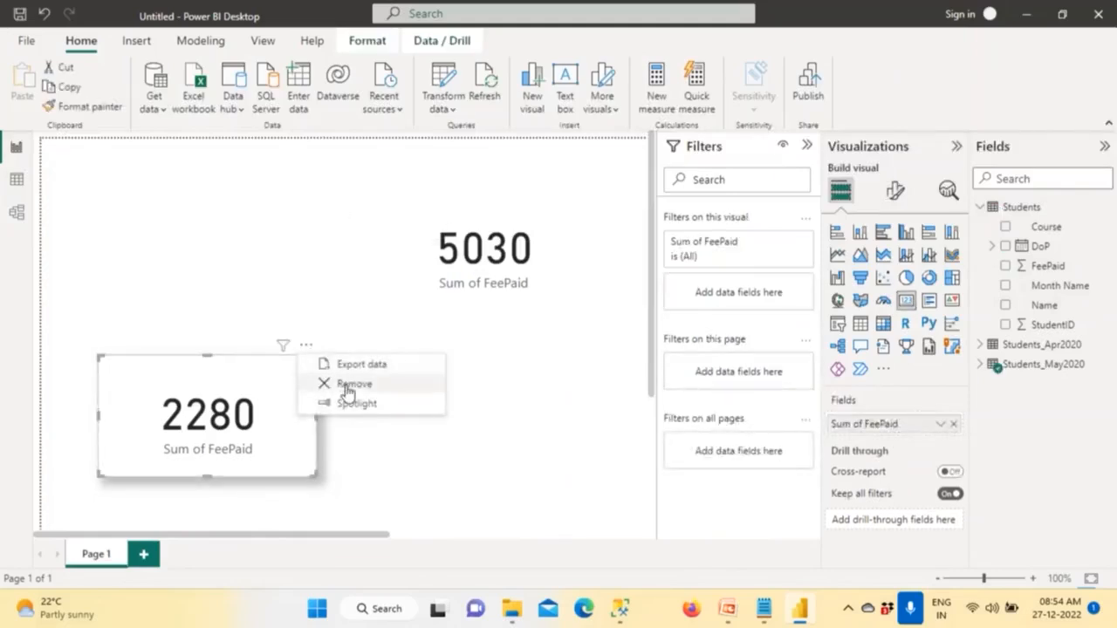
pyautogui.click(341, 382)
# - Place the combined FeePaid card where the April card was, and turn on its visual border and shadow effects
pyautogui.moveTo(508, 273); pyautogui.dragTo(276, 255)
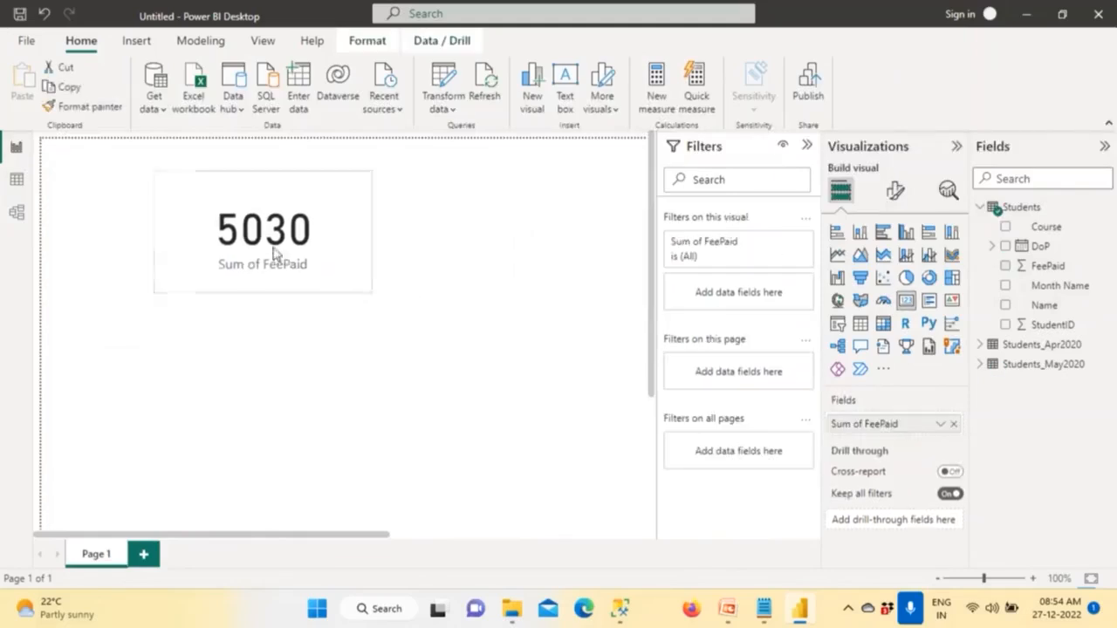
pyautogui.click(894, 190)
pyautogui.click(894, 264)
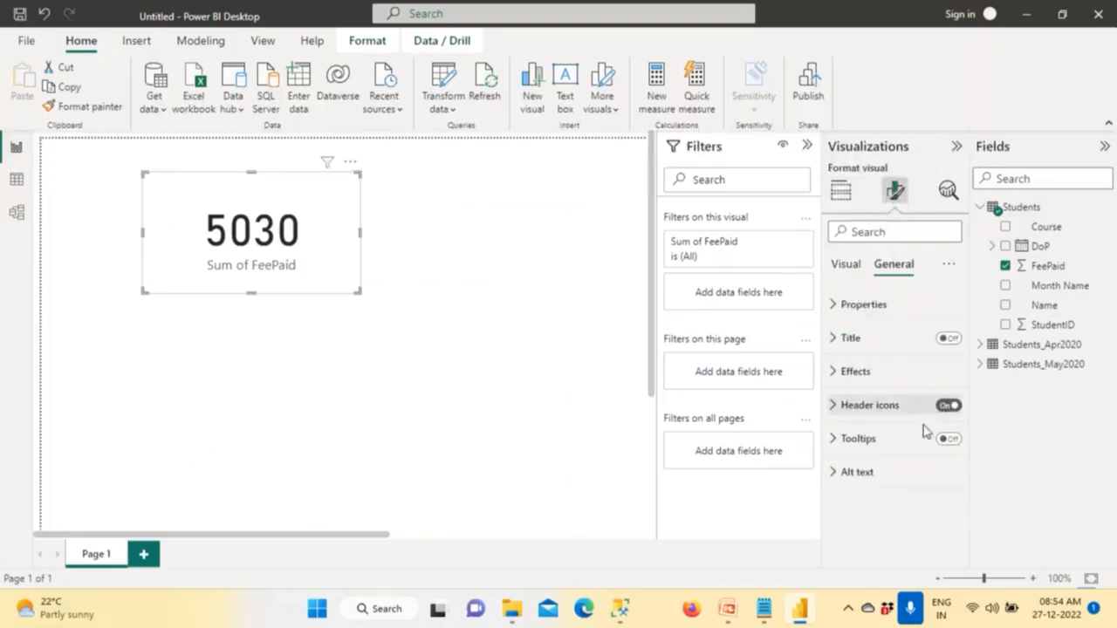
pyautogui.click(883, 375)
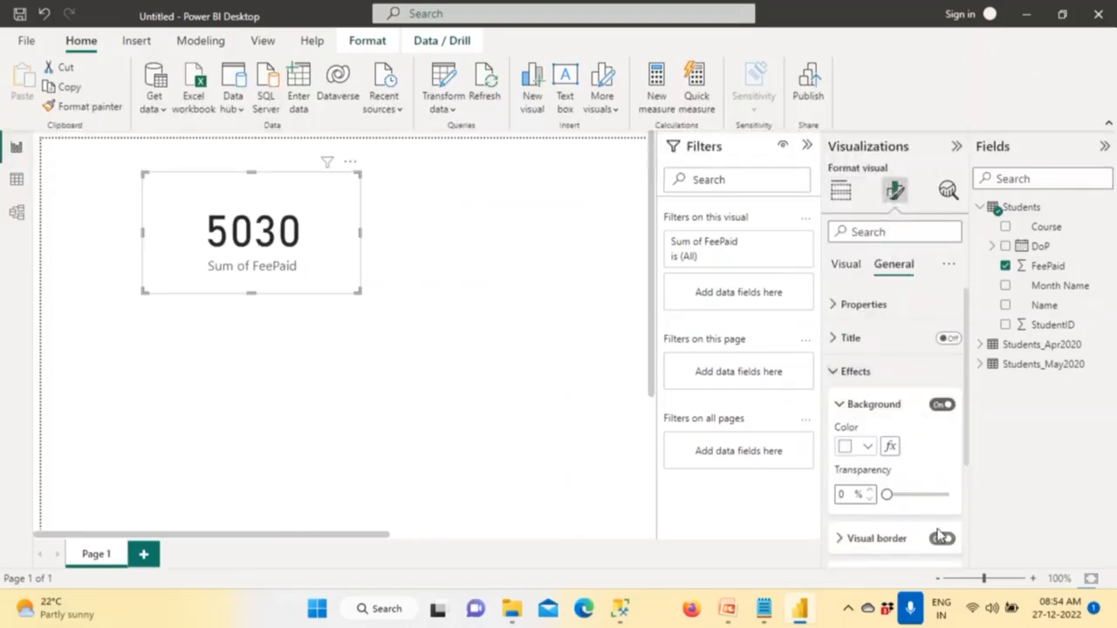
pyautogui.scroll(-2, 949, 489)
pyautogui.click(942, 453)
pyautogui.click(409, 354)
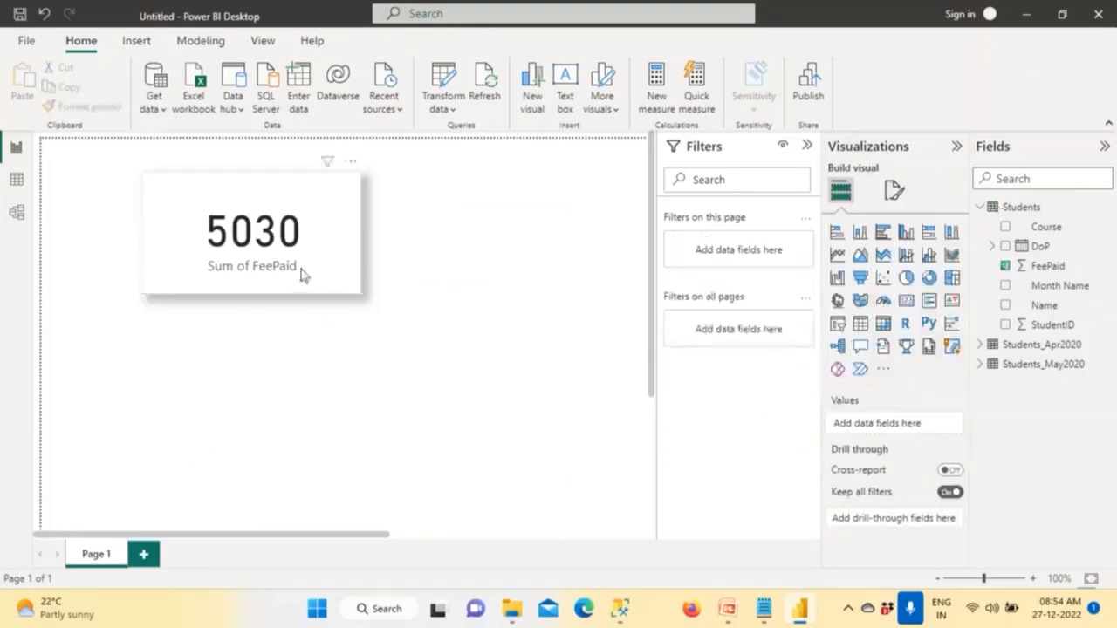
pyautogui.moveTo(302, 272); pyautogui.dragTo(259, 281)
pyautogui.click(424, 318)
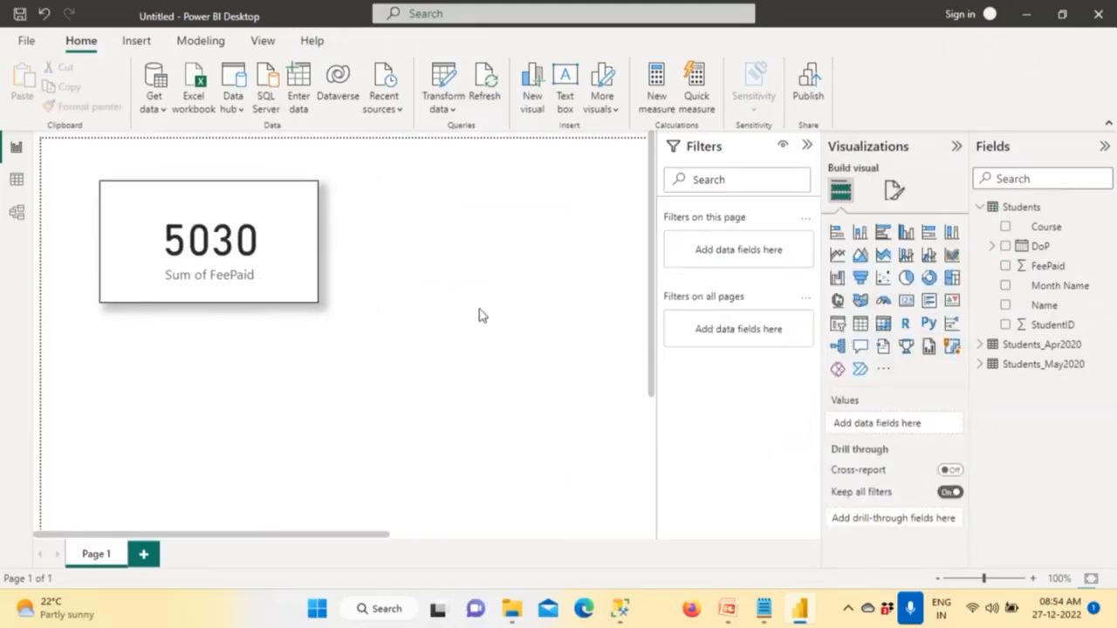
# - Add a Month Name slicer from Students beside the FeePaid card and copy the card's formatting to it
pyautogui.click(836, 323)
pyautogui.moveTo(310, 407); pyautogui.dragTo(493, 271)
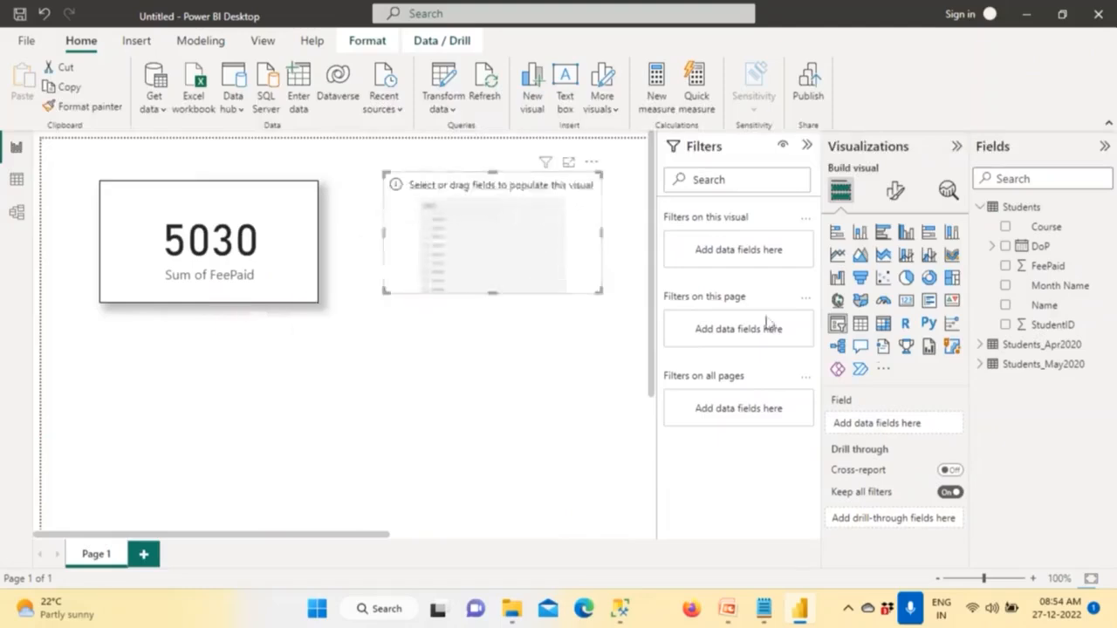
pyautogui.click(1040, 288)
pyautogui.click(287, 247)
pyautogui.click(98, 108)
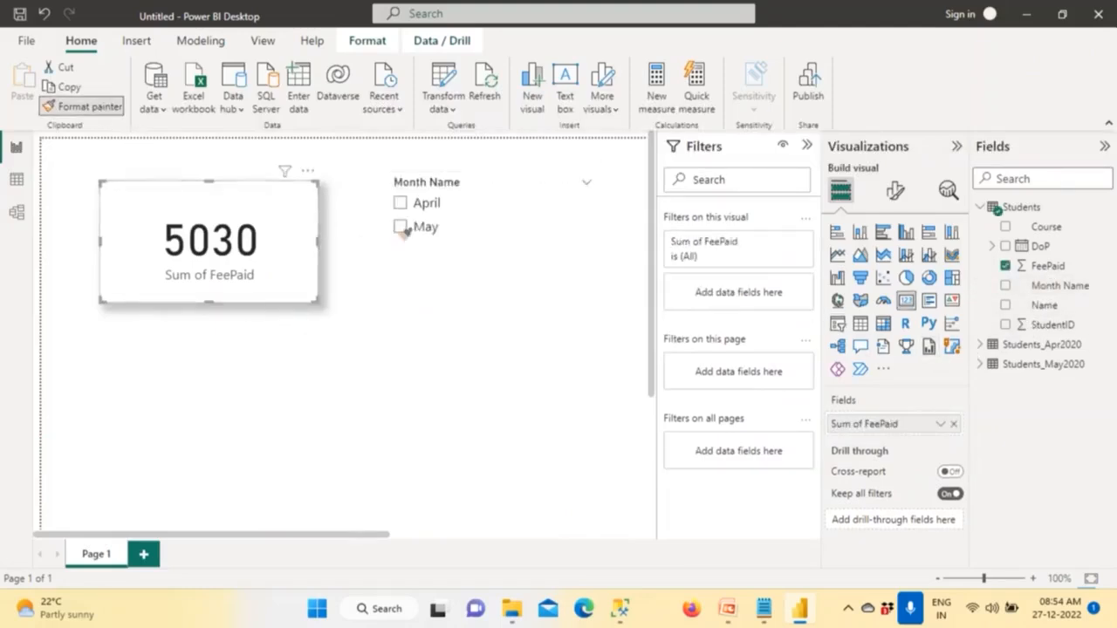
pyautogui.click(513, 251)
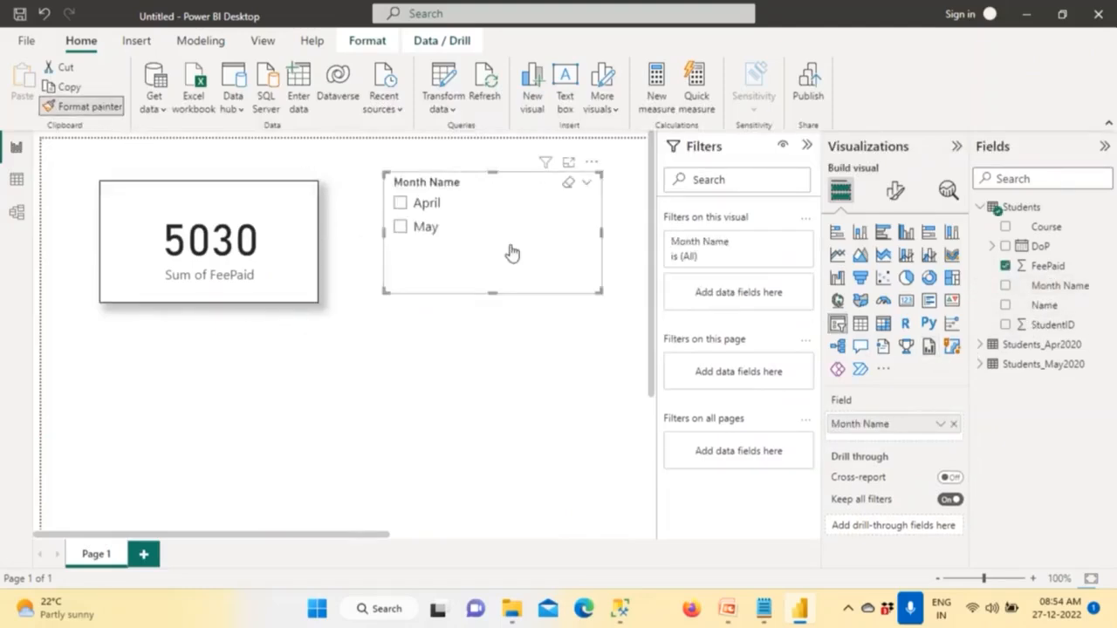
# - Test the Month Name slicer by filtering to April and then May, then clear its selection and deselect it
pyautogui.click(400, 204)
pyautogui.click(401, 228)
pyautogui.moveTo(516, 237)
pyautogui.click(568, 187)
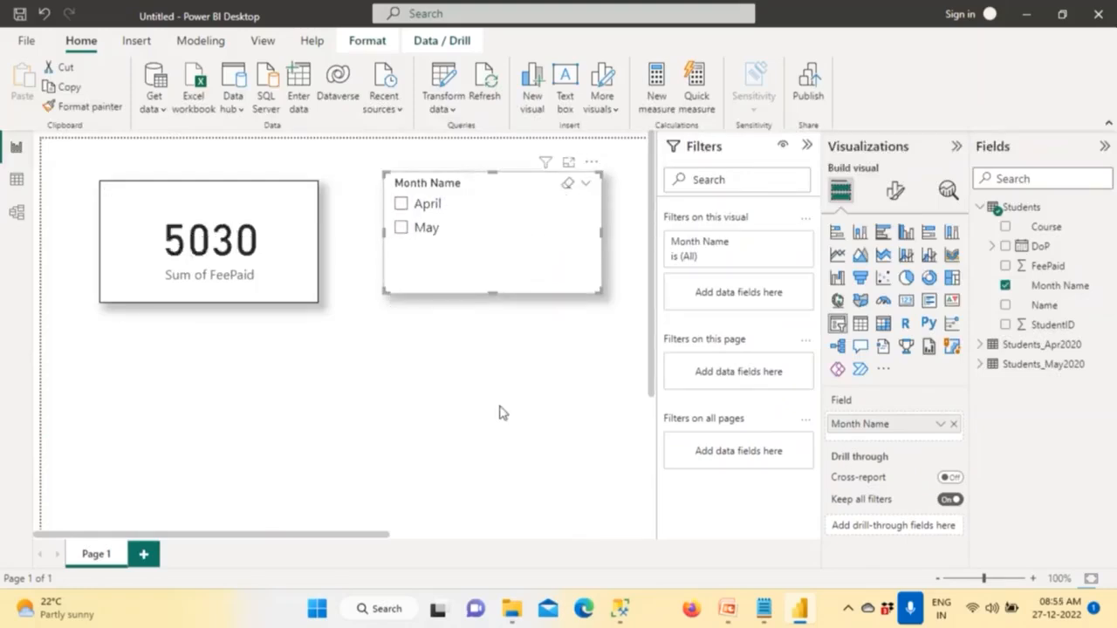
pyautogui.click(502, 417)
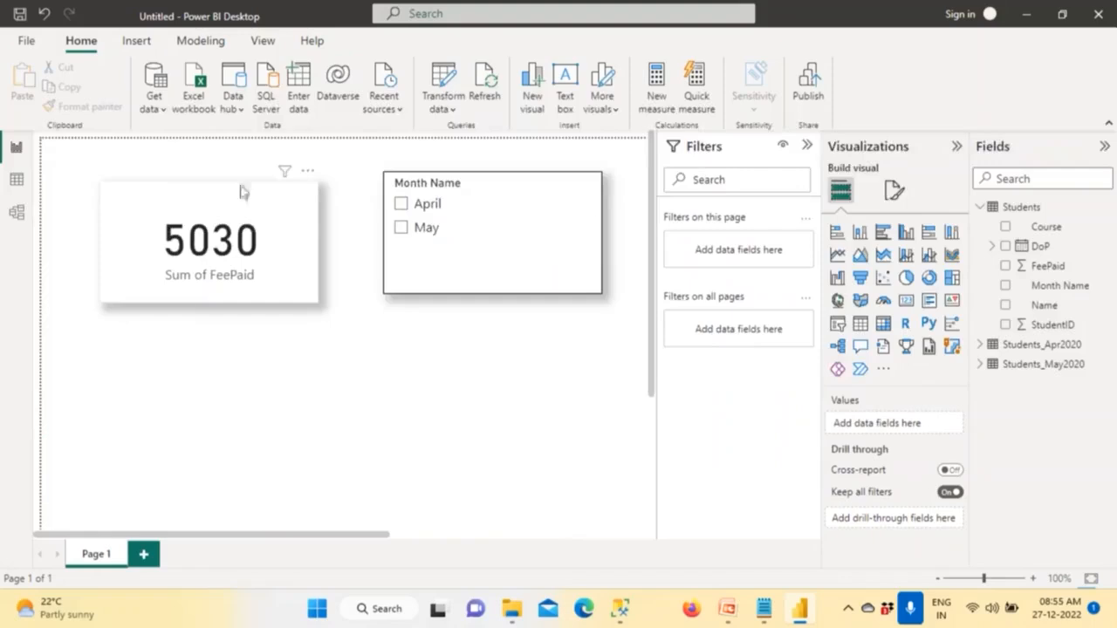
# - Open the Power Query Editor and disable loading of the Students_Apr2020 query, accepting the possible data loss
pyautogui.click(980, 209)
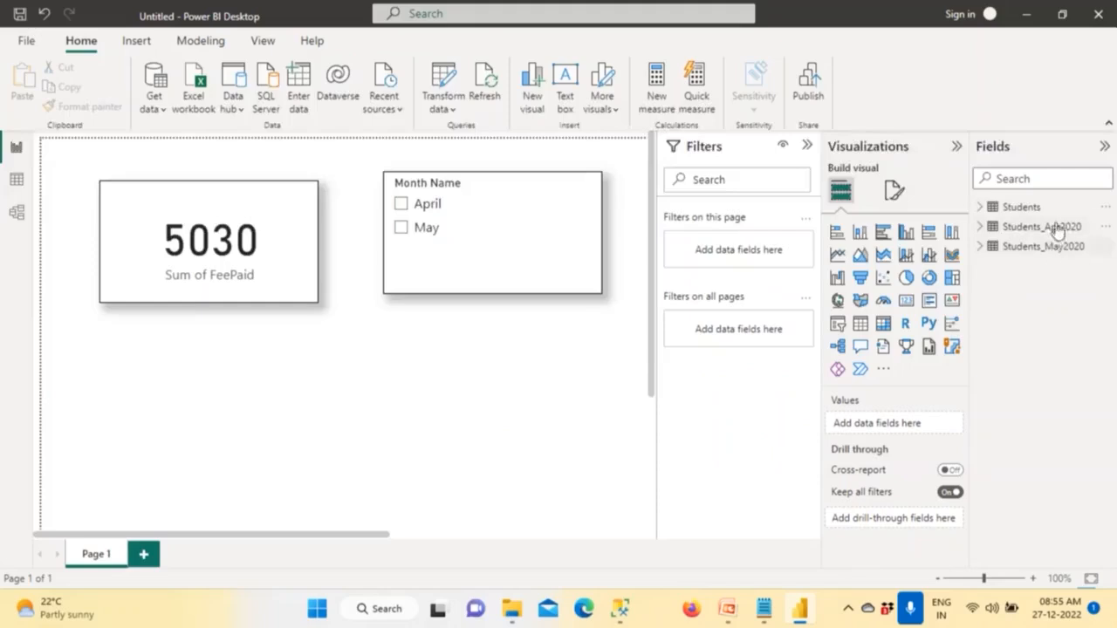
pyautogui.click(446, 105)
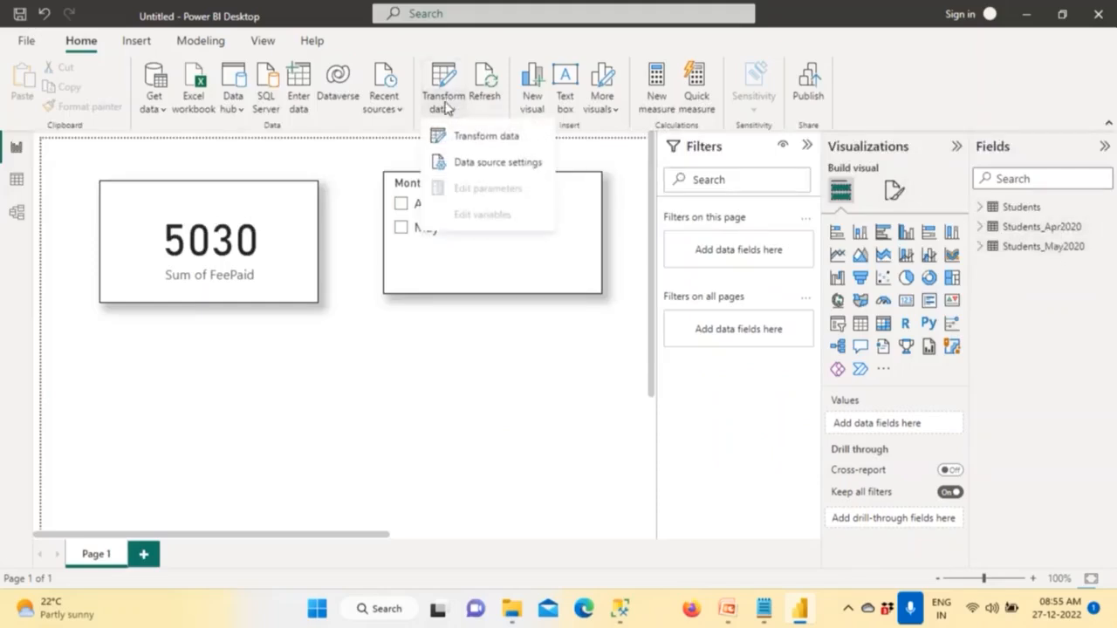
pyautogui.click(472, 137)
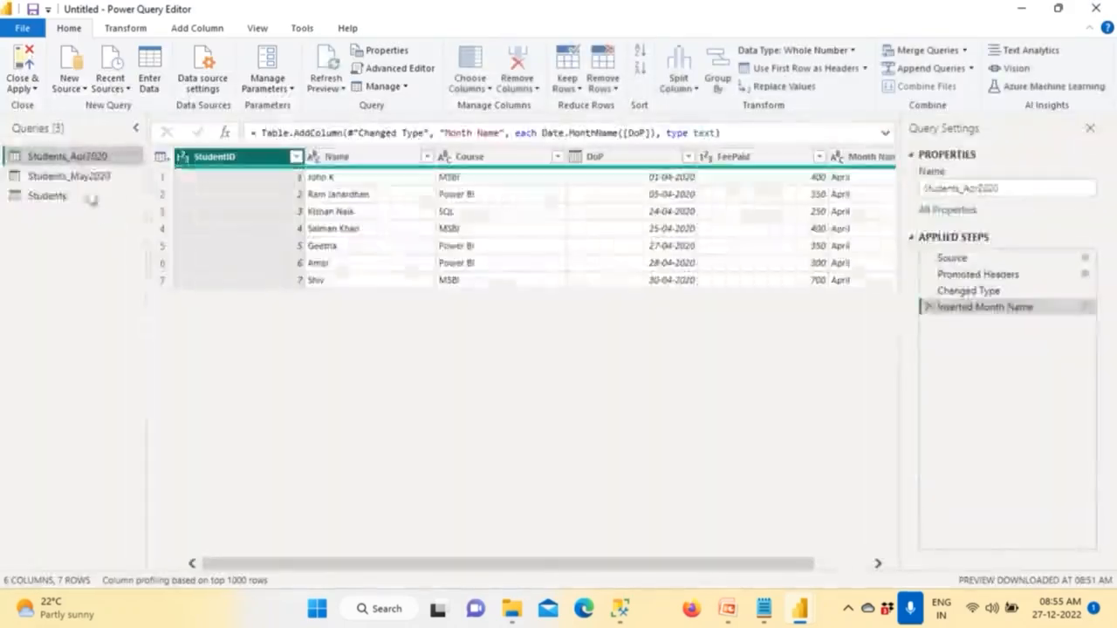
pyautogui.rightClick(89, 162)
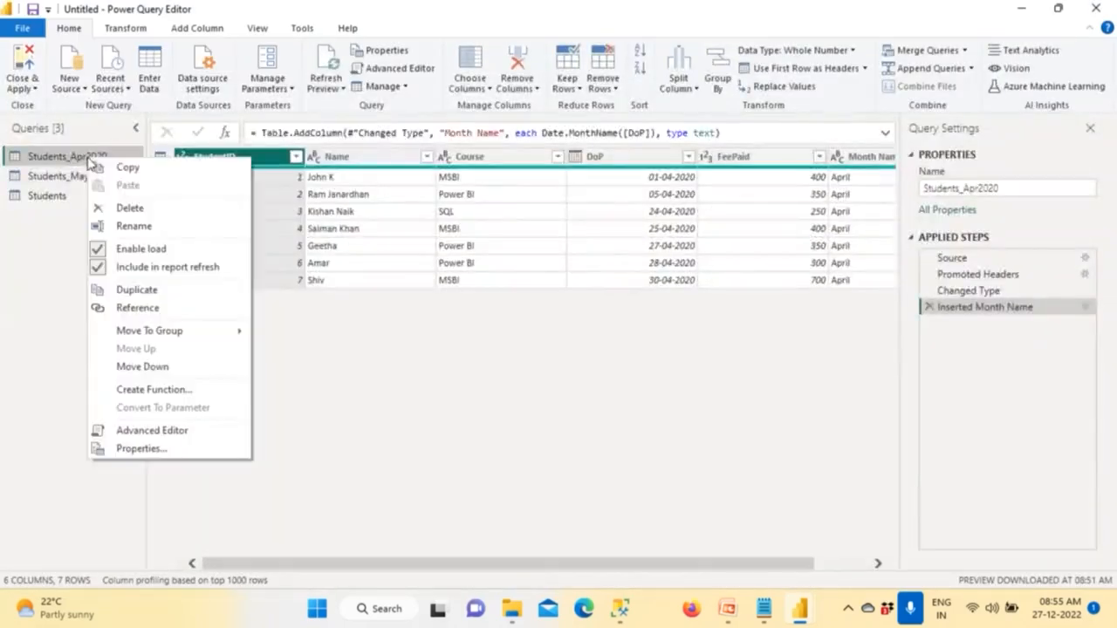
pyautogui.click(137, 252)
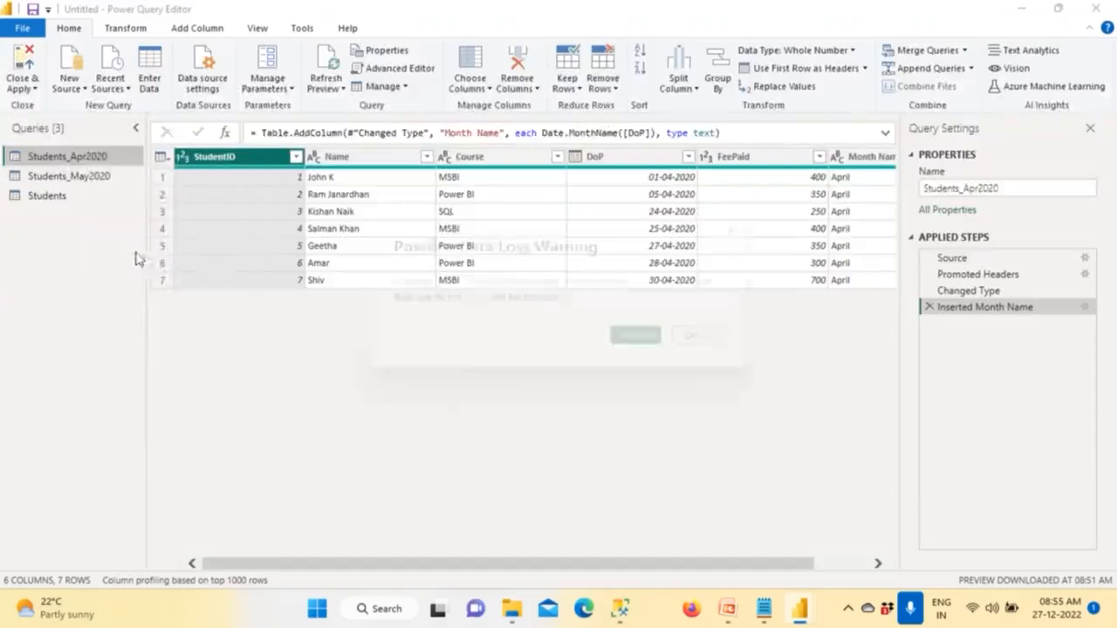
pyautogui.click(635, 335)
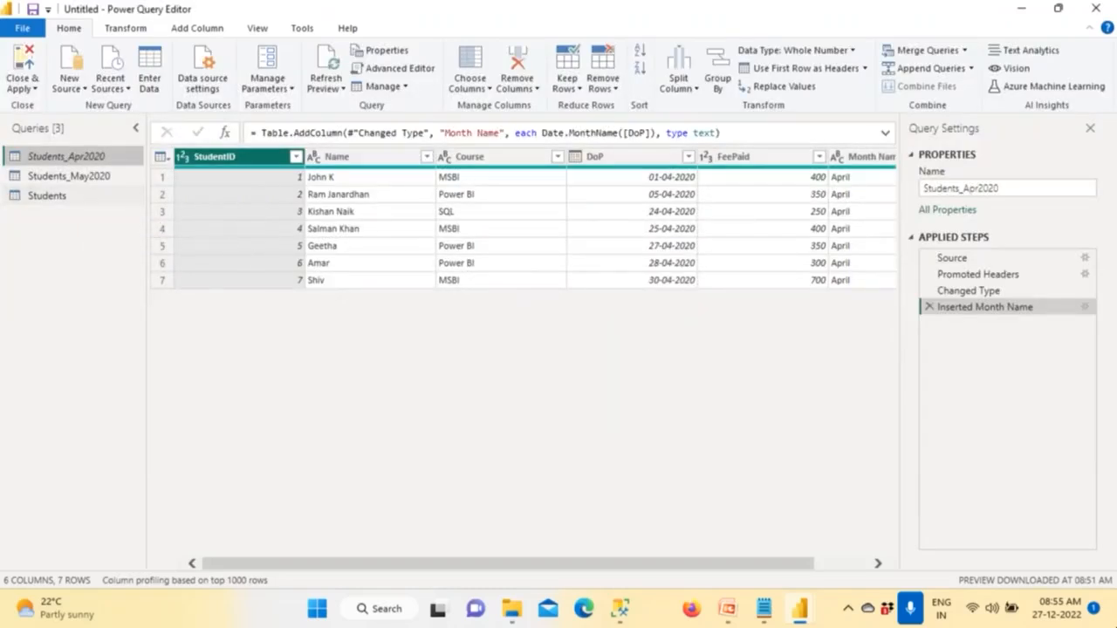
# - Disable loading of the Students_May2020 query, accept the possible data loss, and apply the query changes to the report
pyautogui.click(82, 176)
pyautogui.rightClick(80, 176)
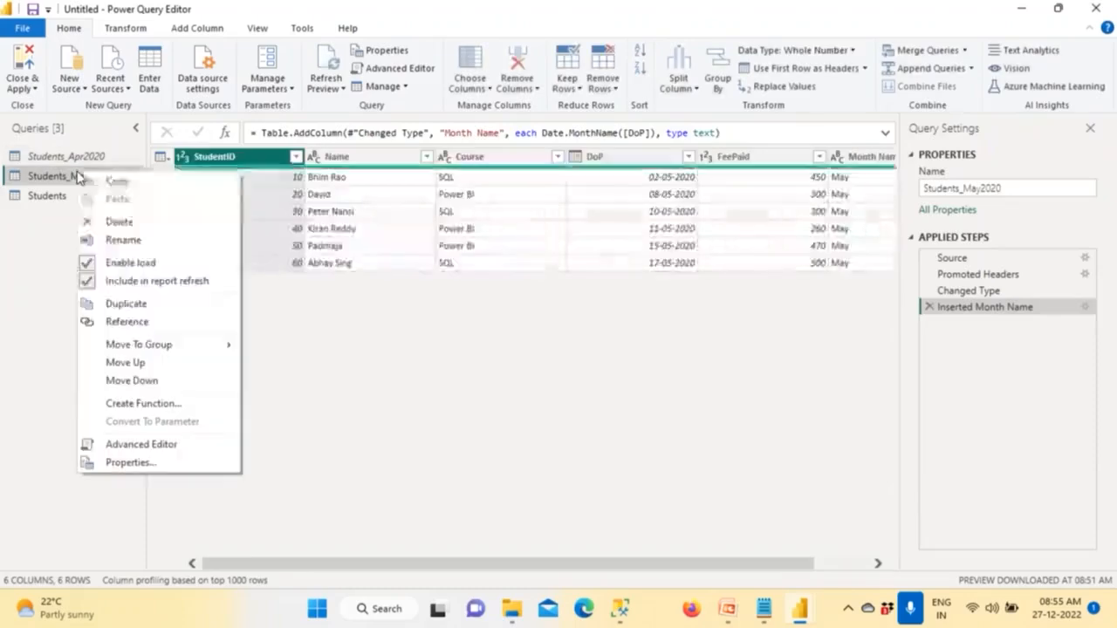
pyautogui.click(122, 263)
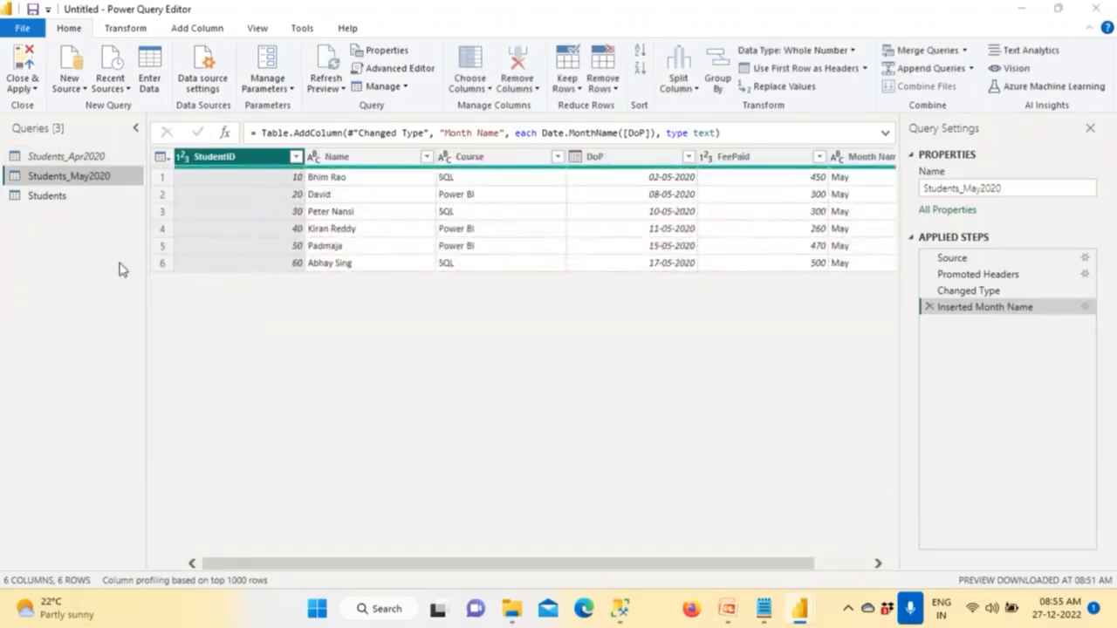
pyautogui.click(634, 335)
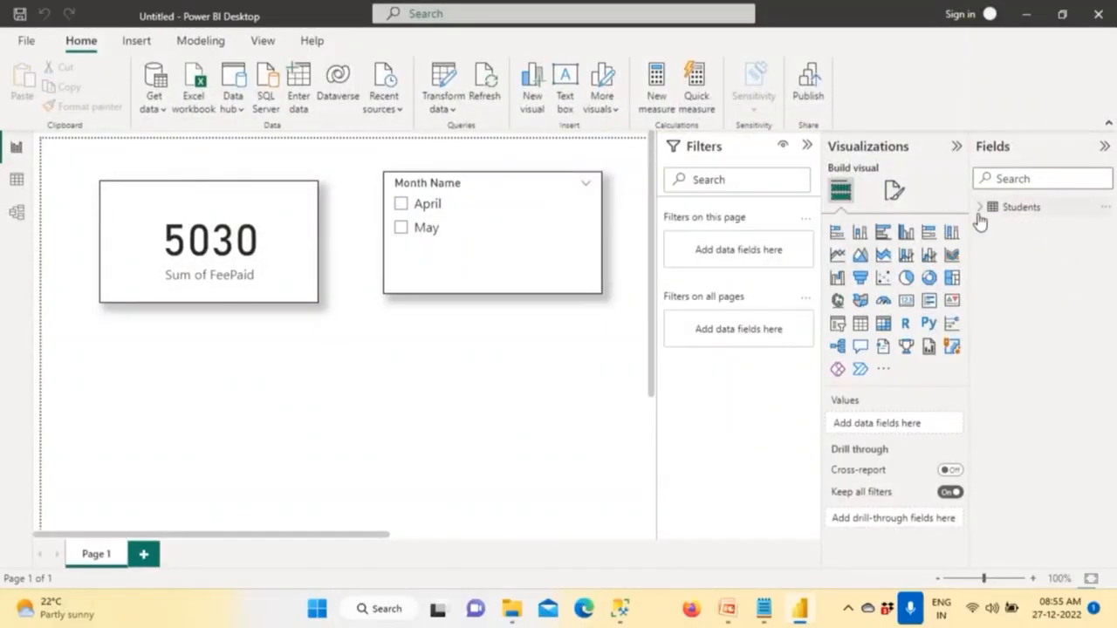
# - Expand the Students table to check its fields, then collapse it
pyautogui.click(979, 212)
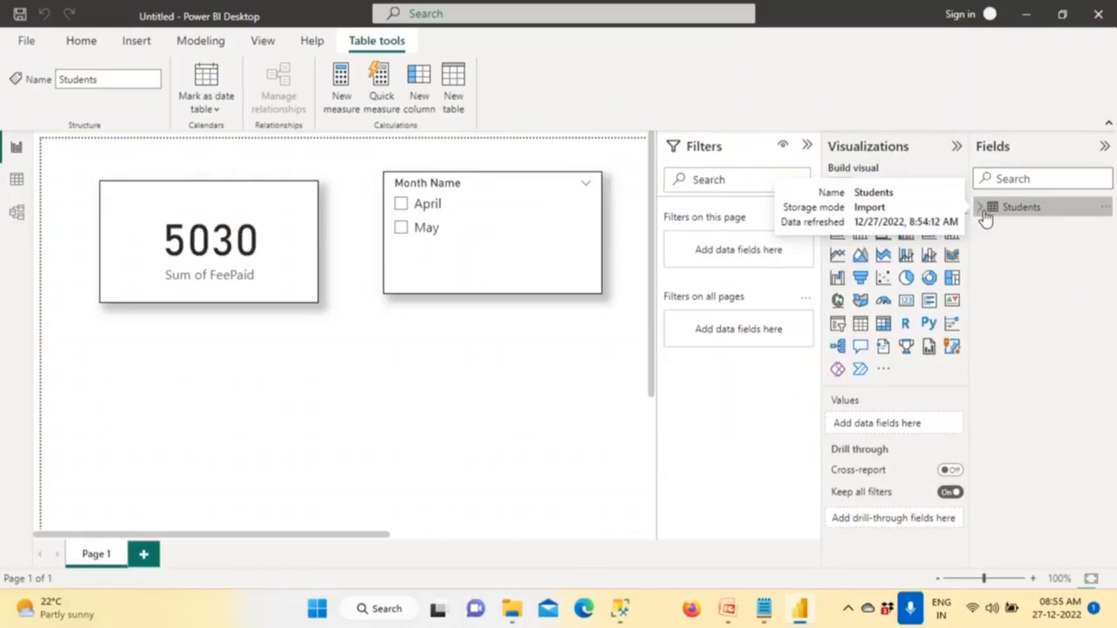
pyautogui.click(984, 213)
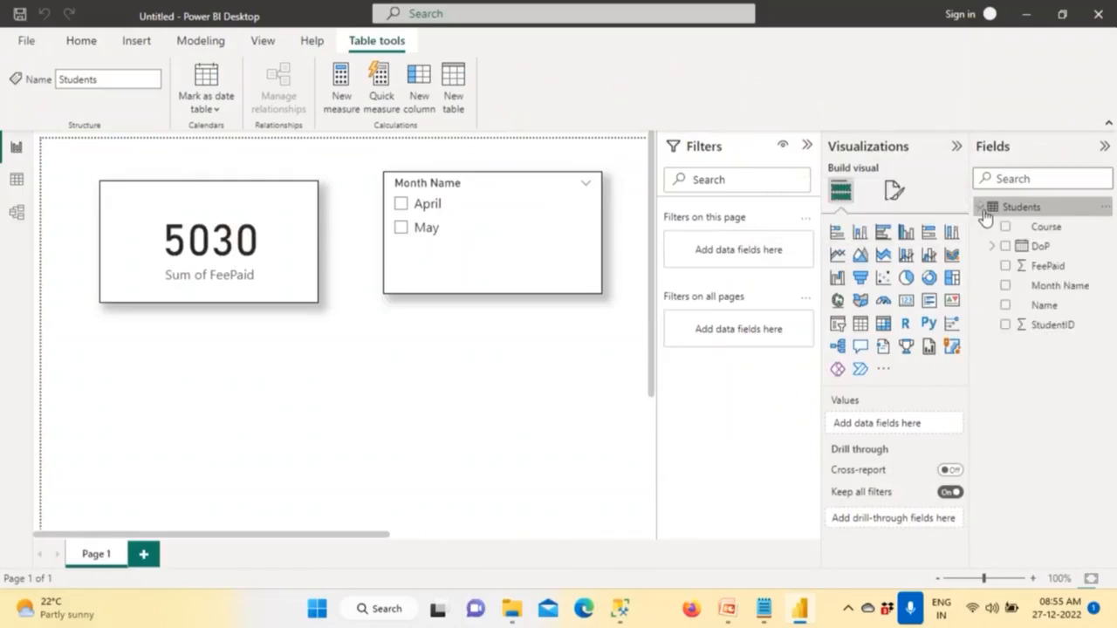
pyautogui.click(984, 213)
# - Move the Month Name slicer below the FeePaid card, align its left edge with the card, and deselect it
pyautogui.moveTo(466, 200); pyautogui.dragTo(219, 386)
pyautogui.click(444, 319)
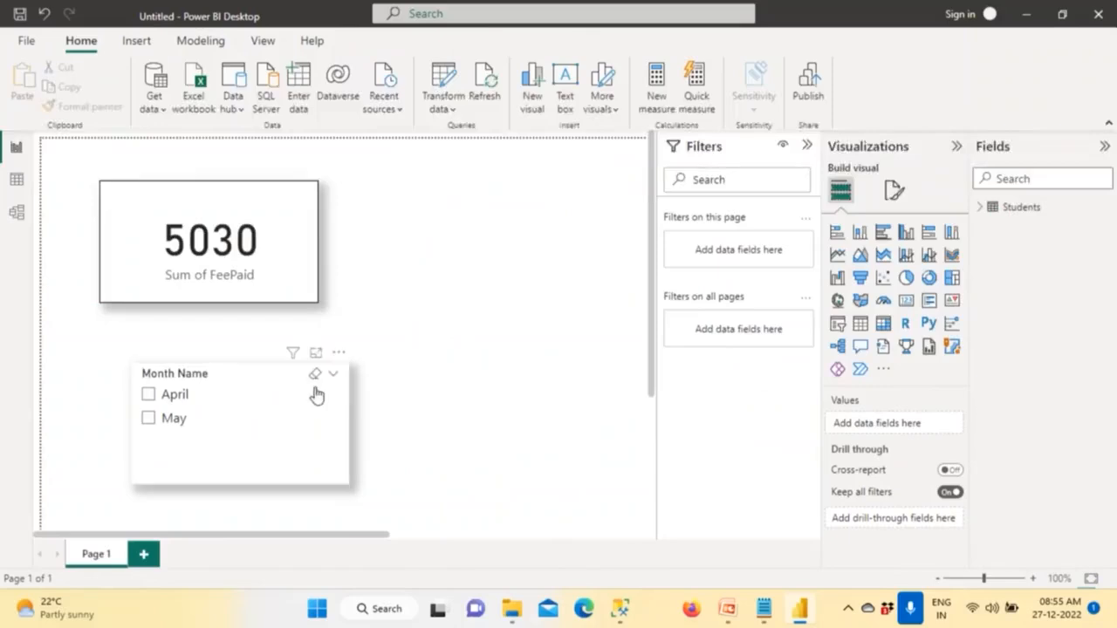
pyautogui.moveTo(316, 394); pyautogui.dragTo(284, 394)
pyautogui.click(415, 371)
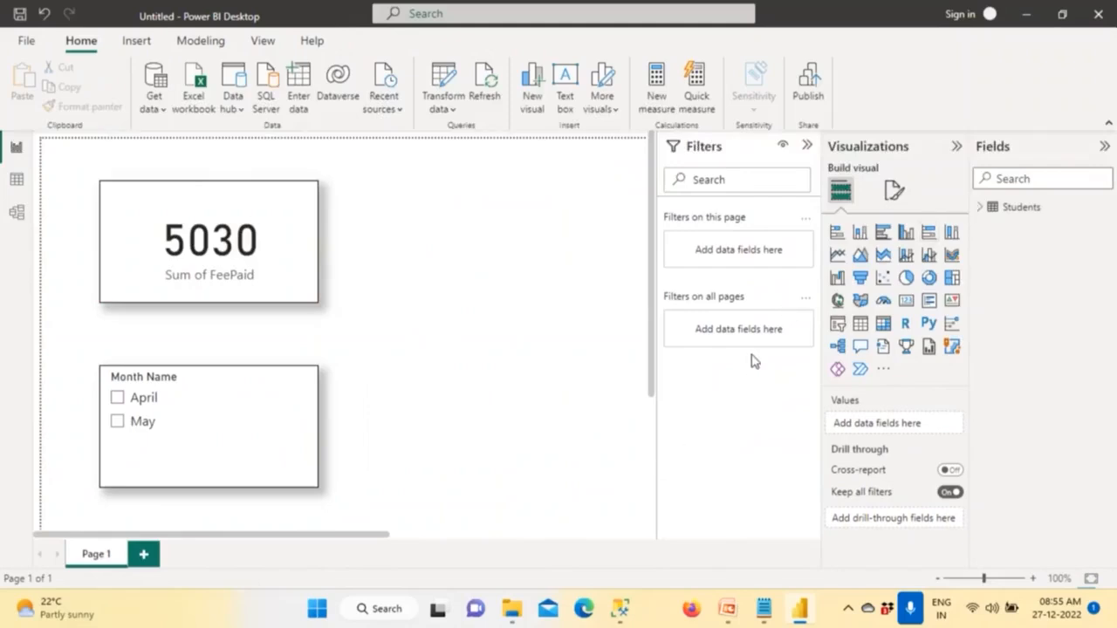
# - Open the Power Query Editor and import Students_June2020.csv from the PBI_SourceData folder as a new Text/CSV query
pyautogui.click(445, 110)
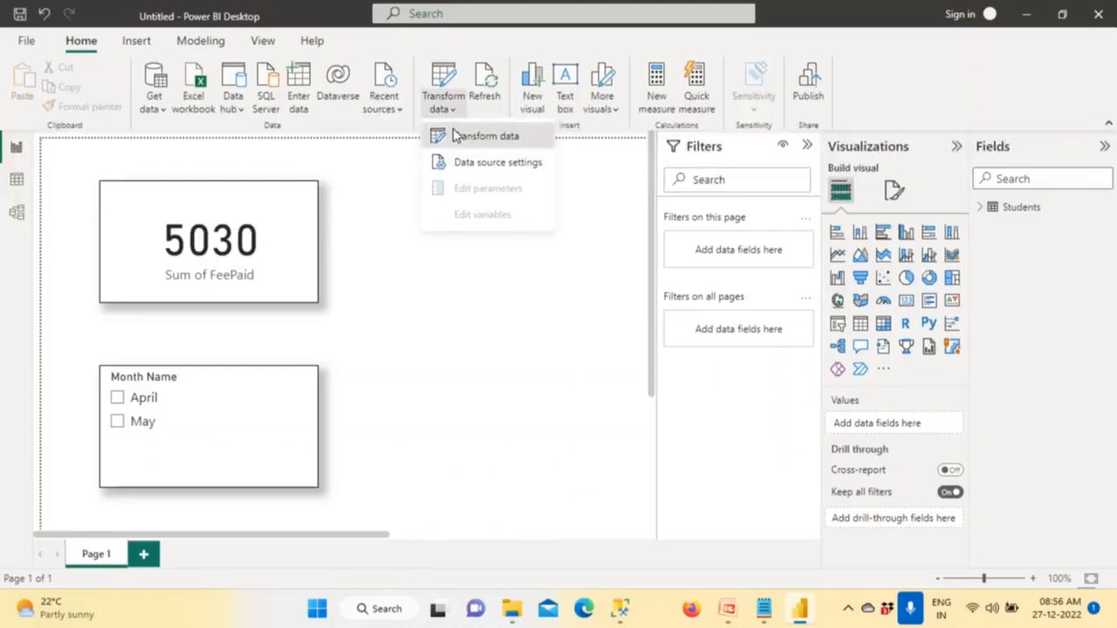
pyautogui.click(453, 136)
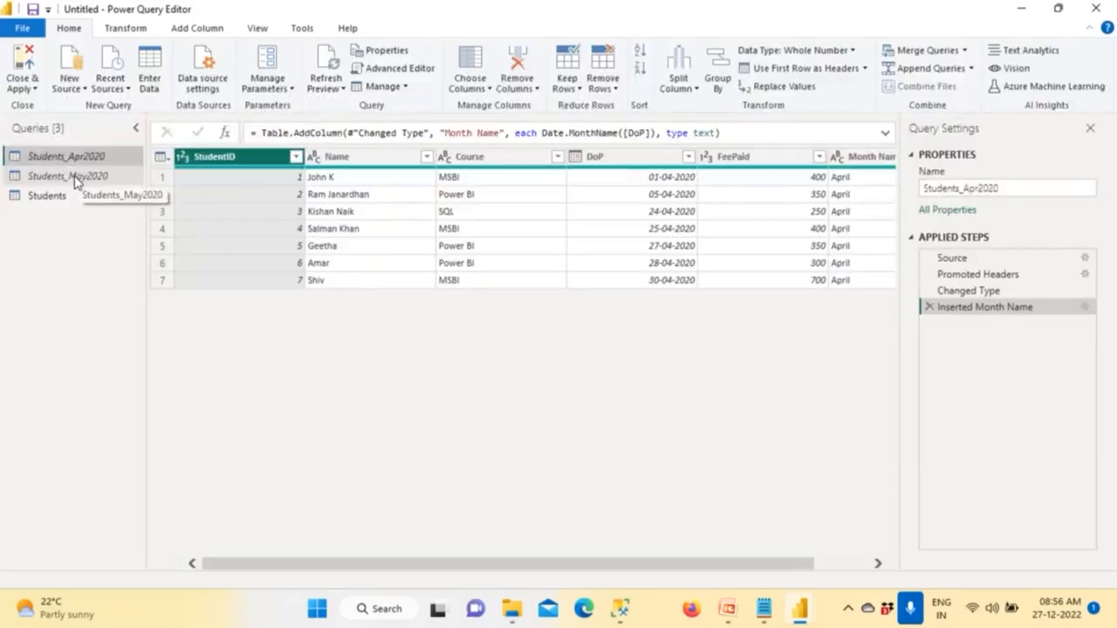
pyautogui.click(64, 91)
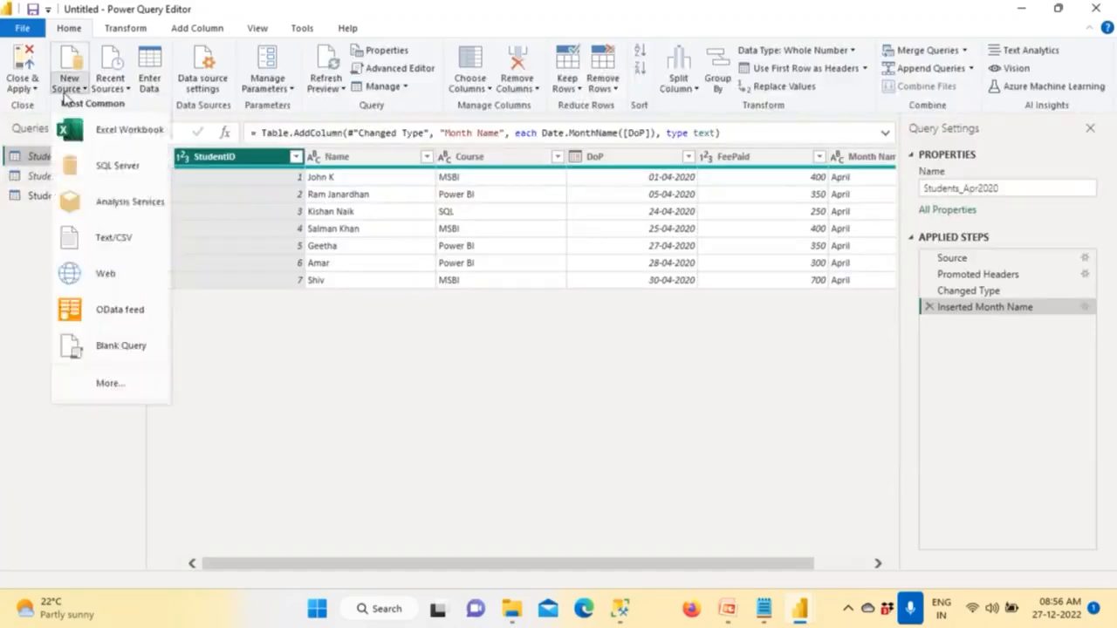
pyautogui.click(103, 237)
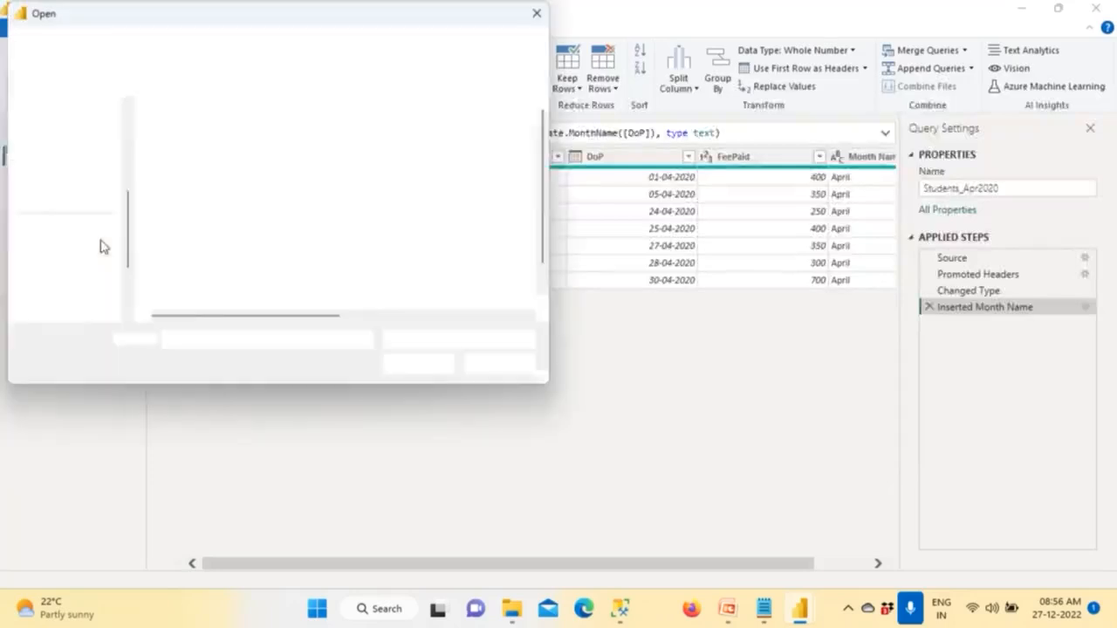
pyautogui.click(229, 240)
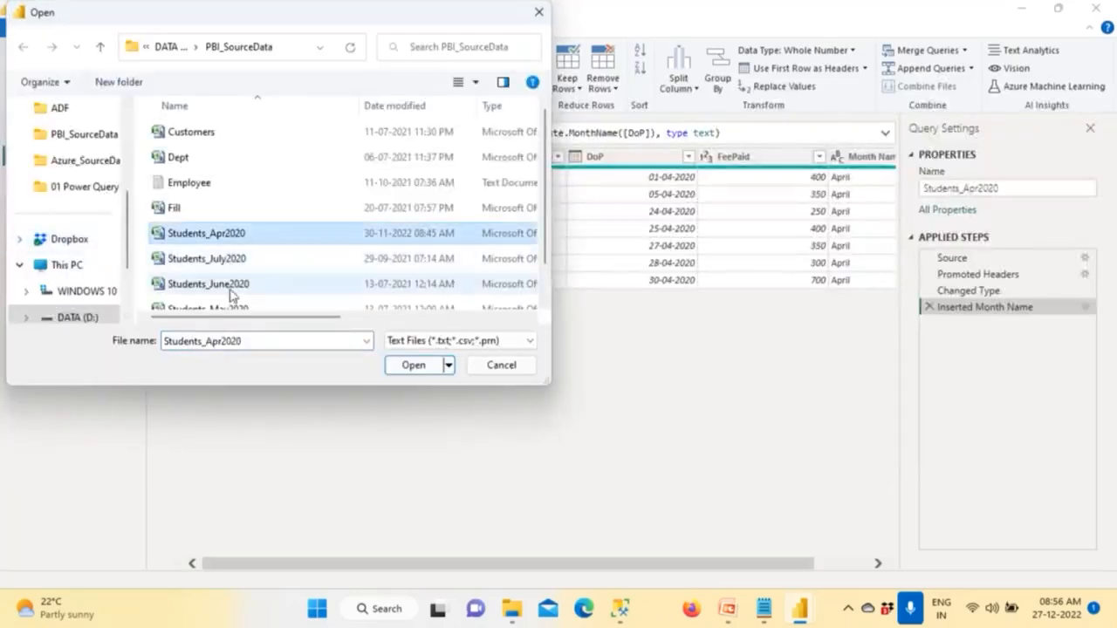
pyautogui.click(232, 293)
pyautogui.click(414, 365)
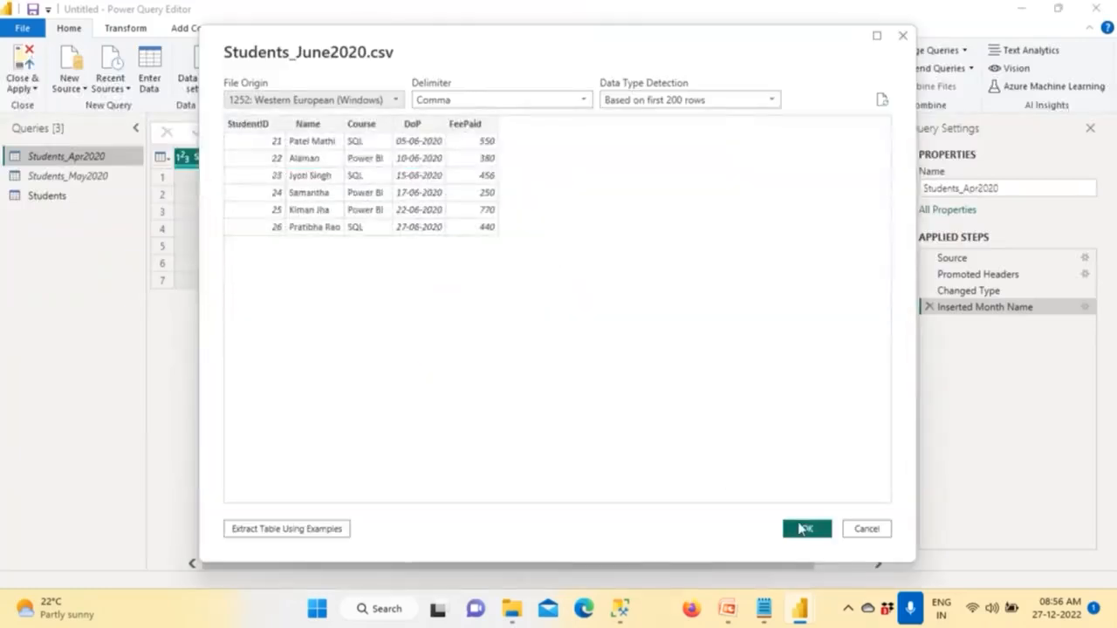
pyautogui.click(803, 528)
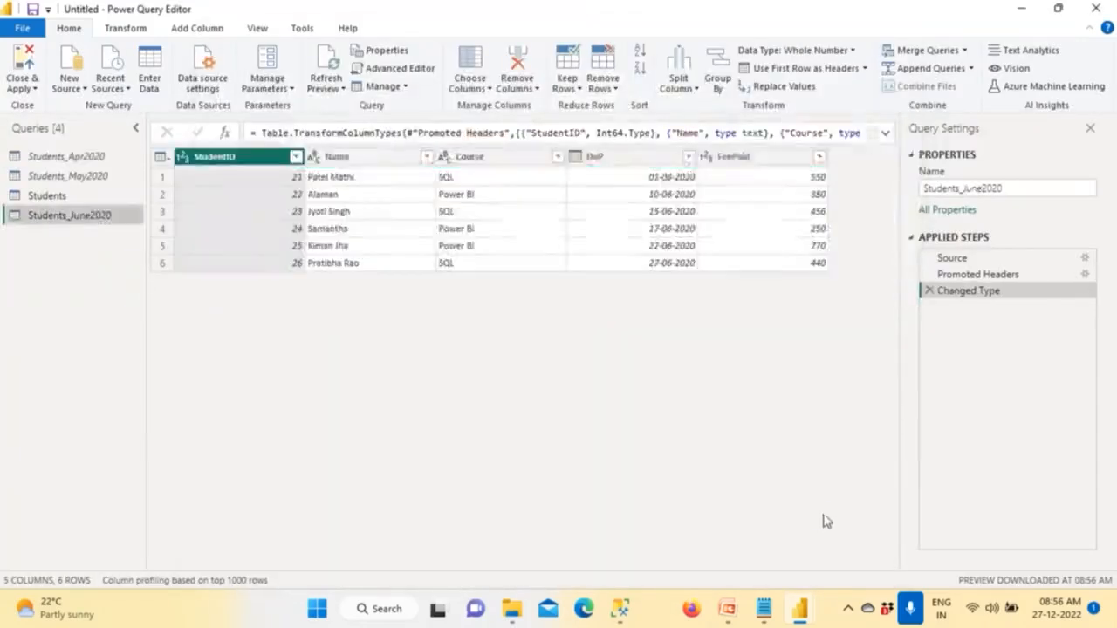
# - Add a Name of Month column based on the DoP column to the Students_June2020 query
pyautogui.click(635, 157)
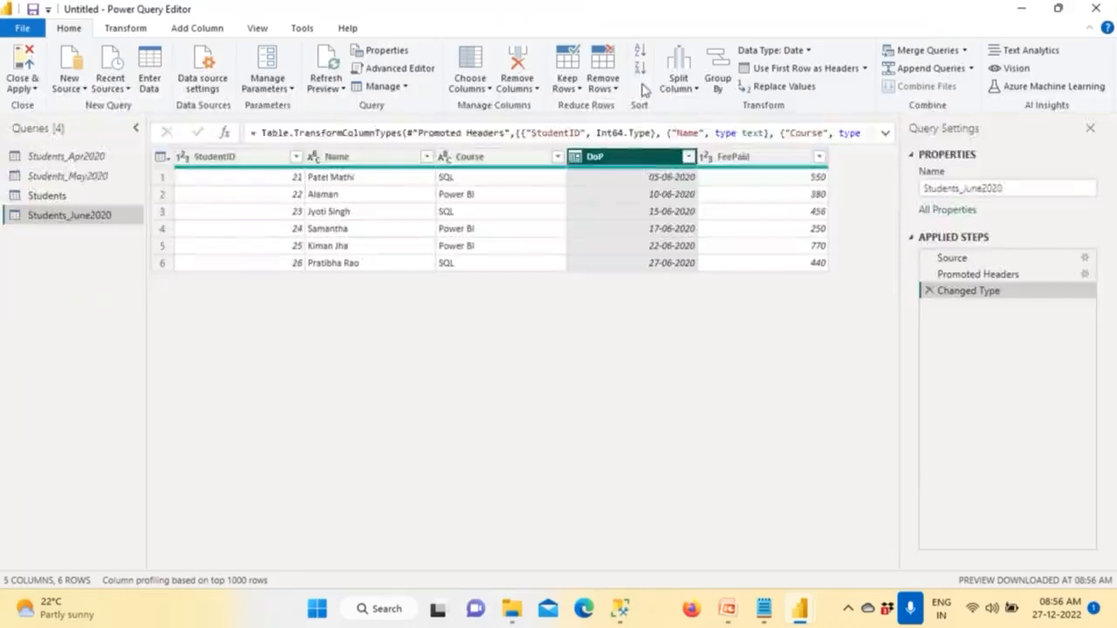
pyautogui.click(196, 29)
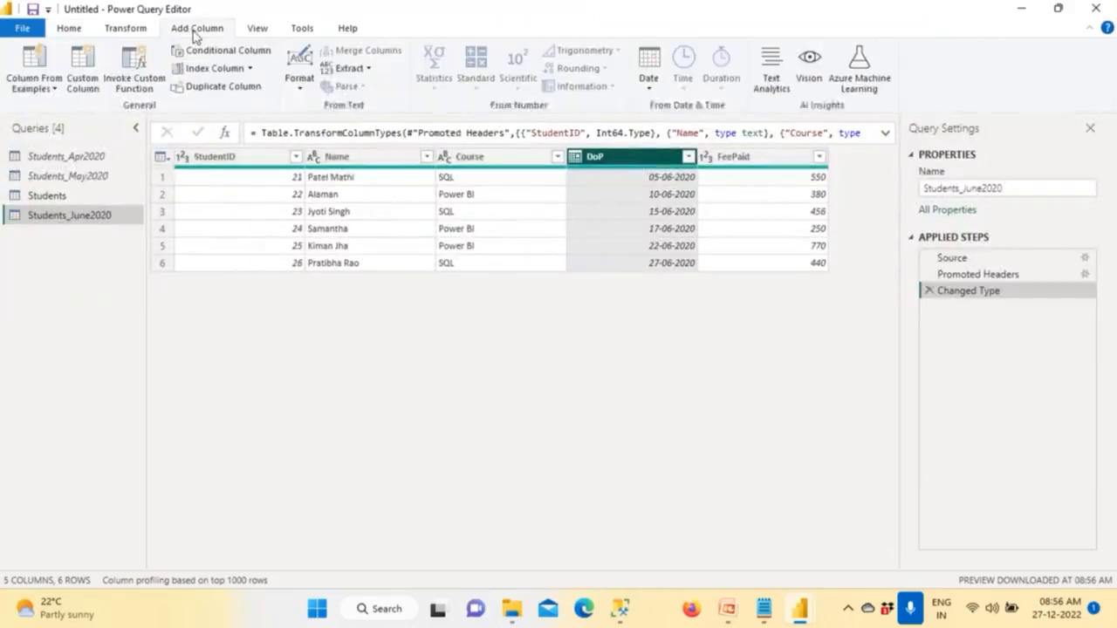
pyautogui.click(645, 87)
pyautogui.moveTo(668, 183)
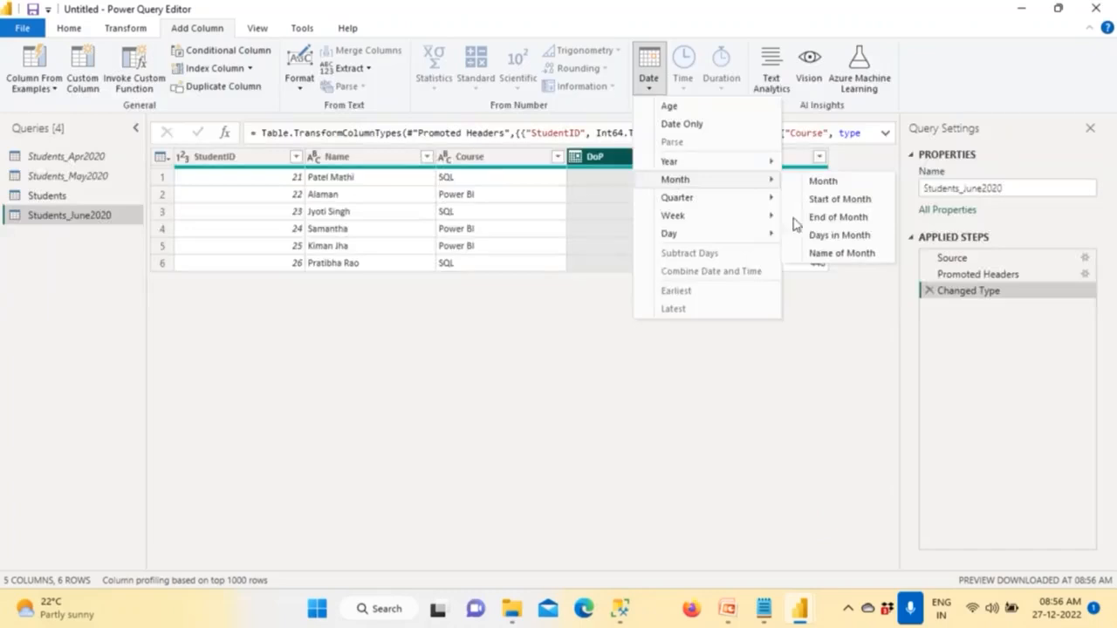
pyautogui.click(829, 253)
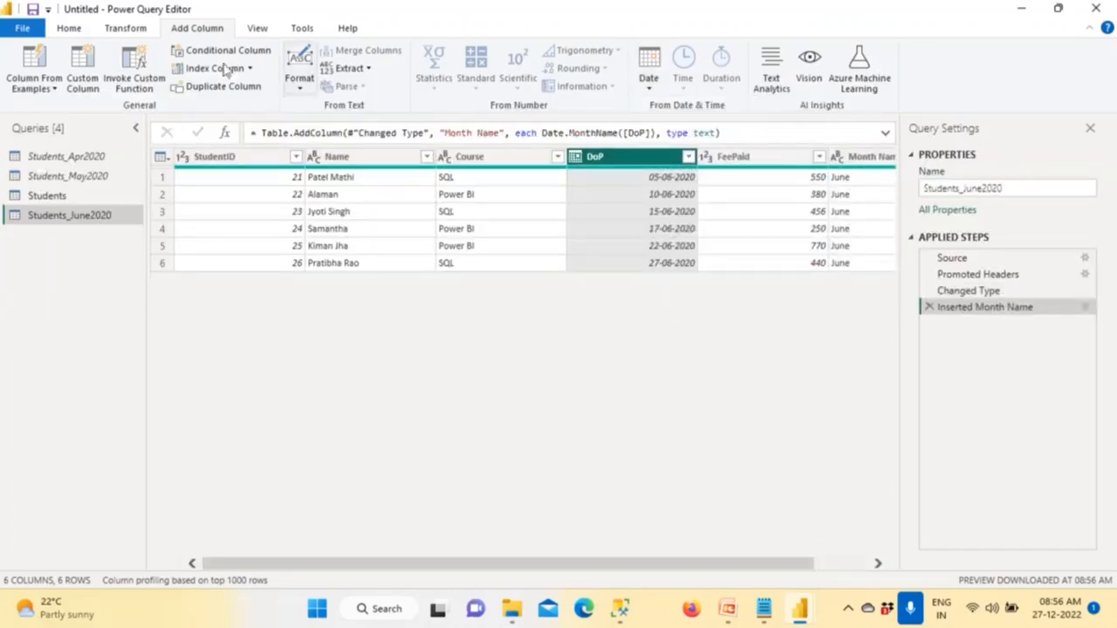
pyautogui.click(70, 31)
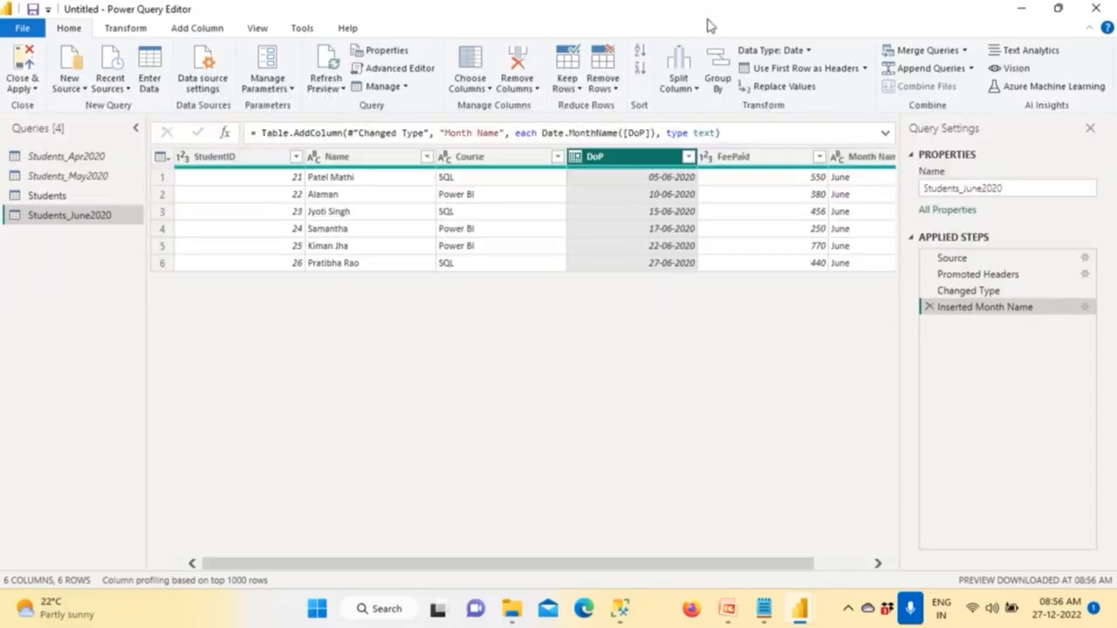
pyautogui.moveTo(98, 228)
pyautogui.mouseDown()
pyautogui.moveTo(147, 229)
pyautogui.moveTo(86, 229)
pyautogui.moveTo(133, 221)
pyautogui.moveTo(131, 198)
pyautogui.moveTo(85, 197)
pyautogui.moveTo(83, 182)
pyautogui.mouseUp()
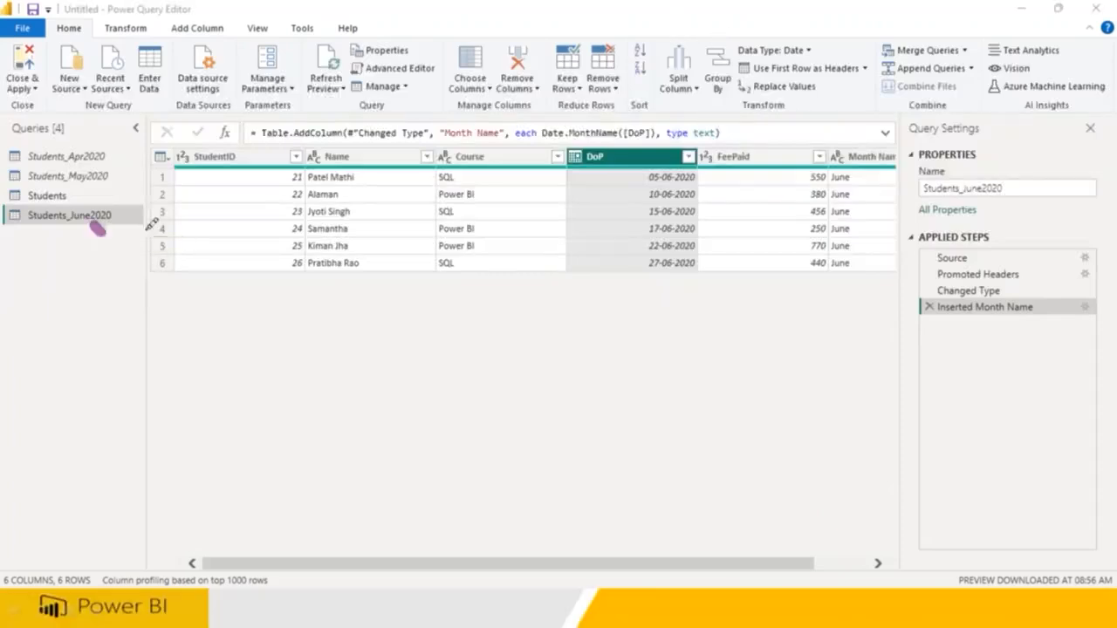
pyautogui.press('Escape')
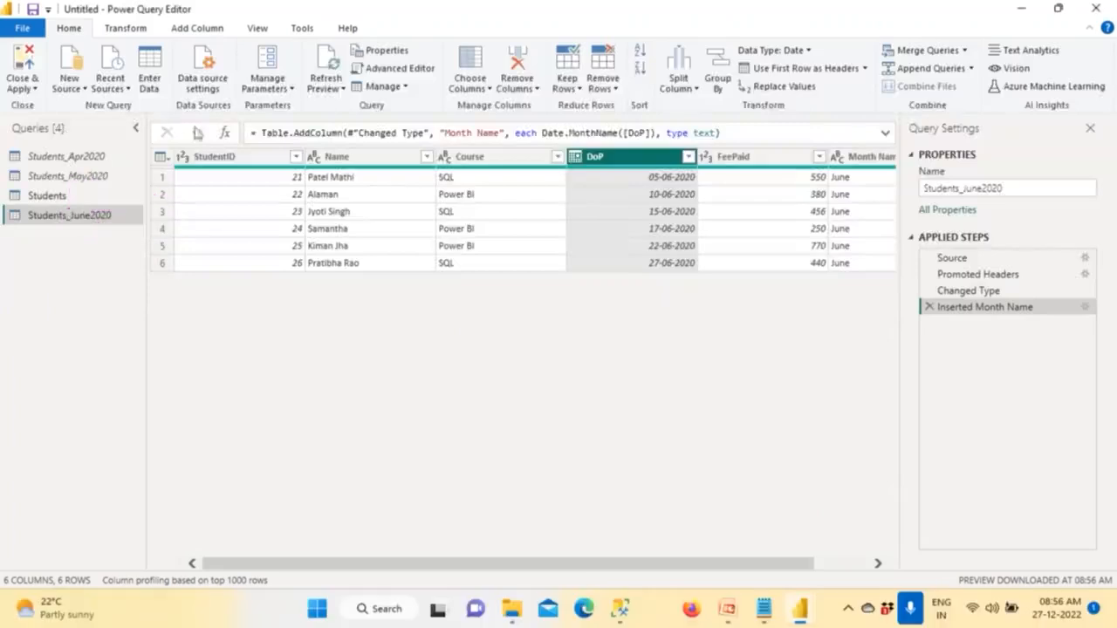
# - Append the Students_June2020 table to the existing Students query using the two-table option
pyautogui.click(46, 195)
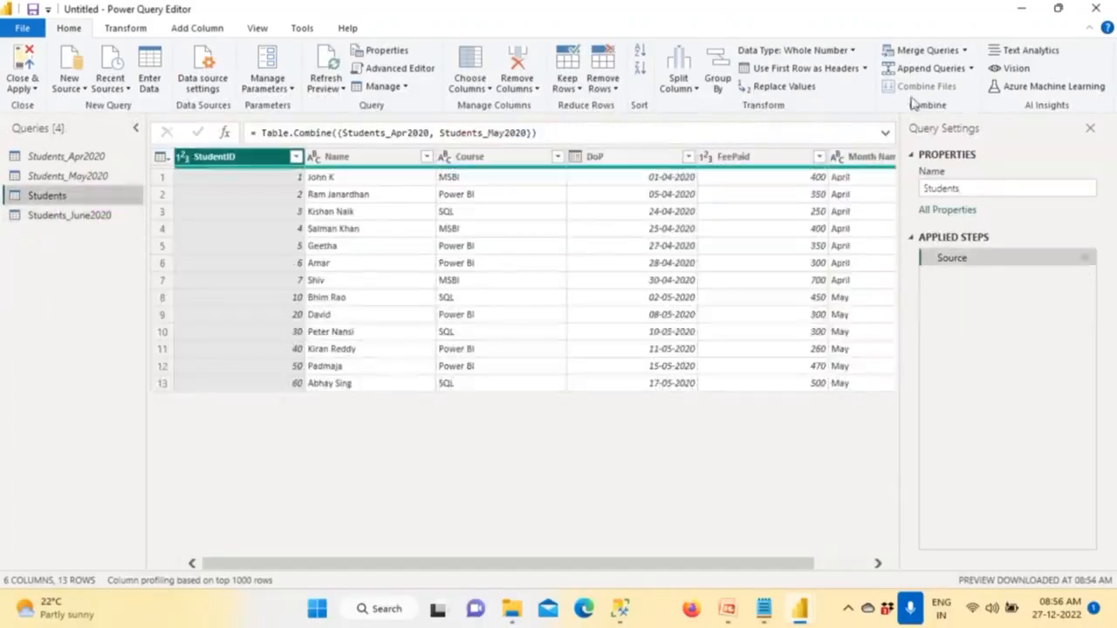
pyautogui.click(970, 68)
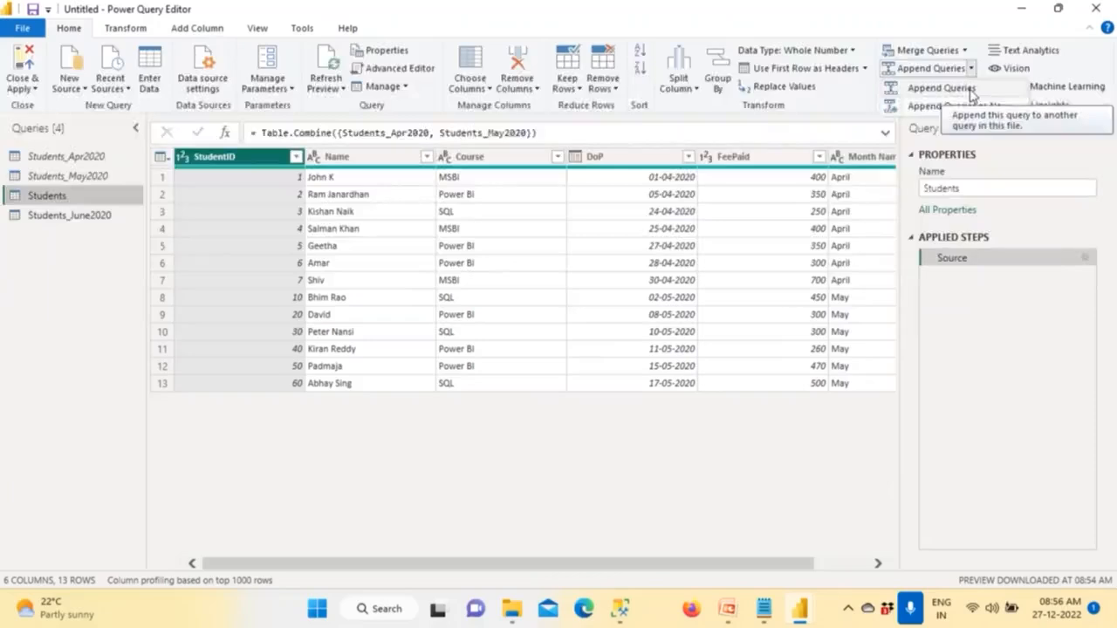
pyautogui.click(971, 91)
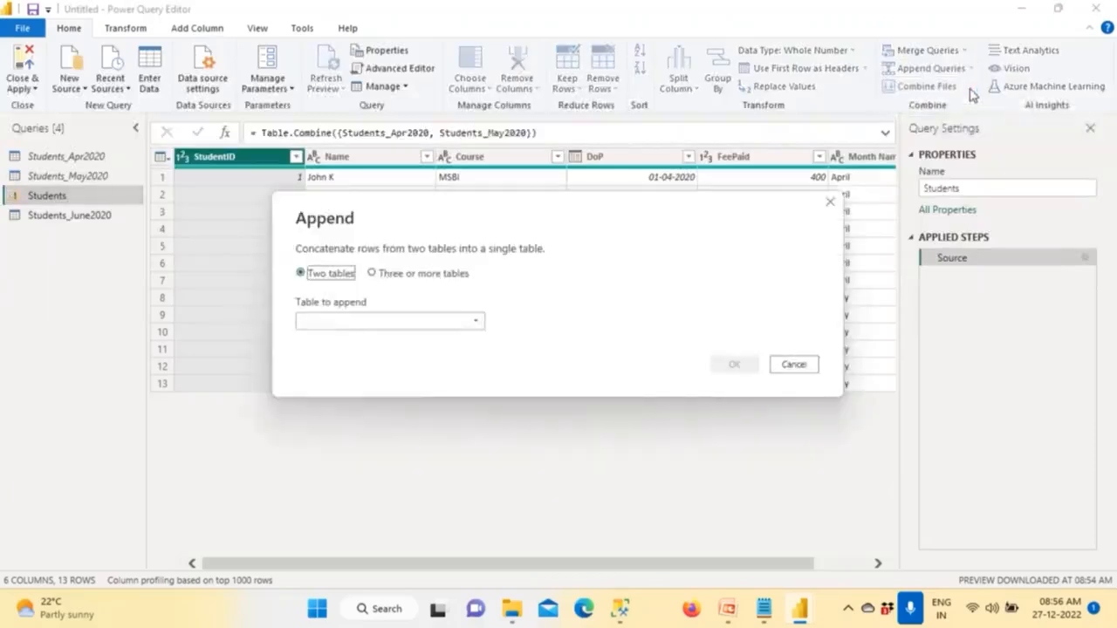
pyautogui.click(369, 324)
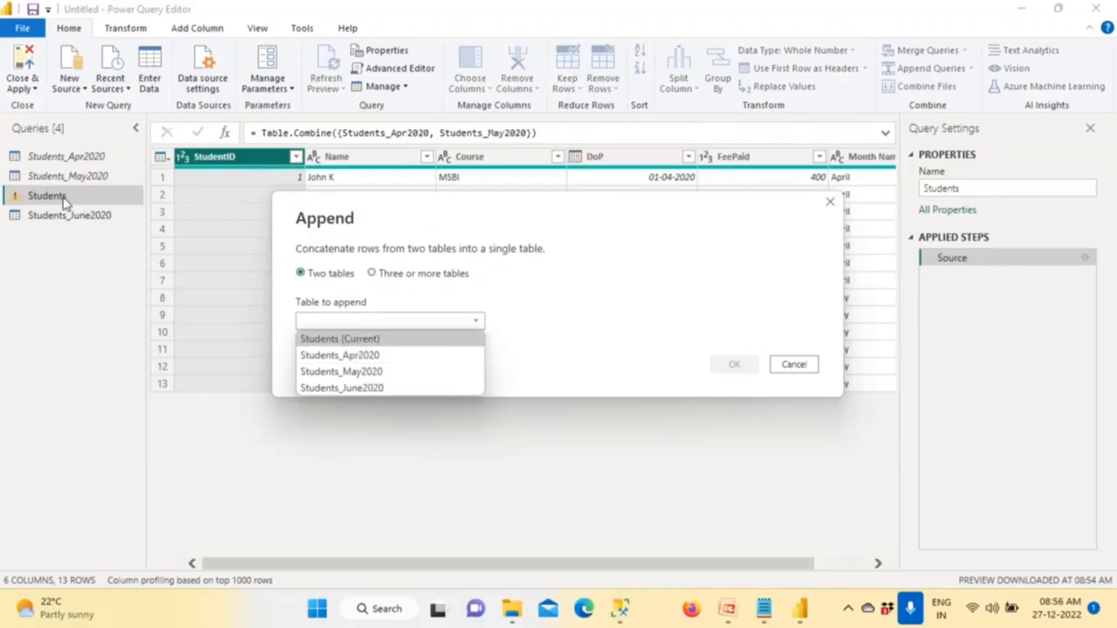
pyautogui.click(361, 387)
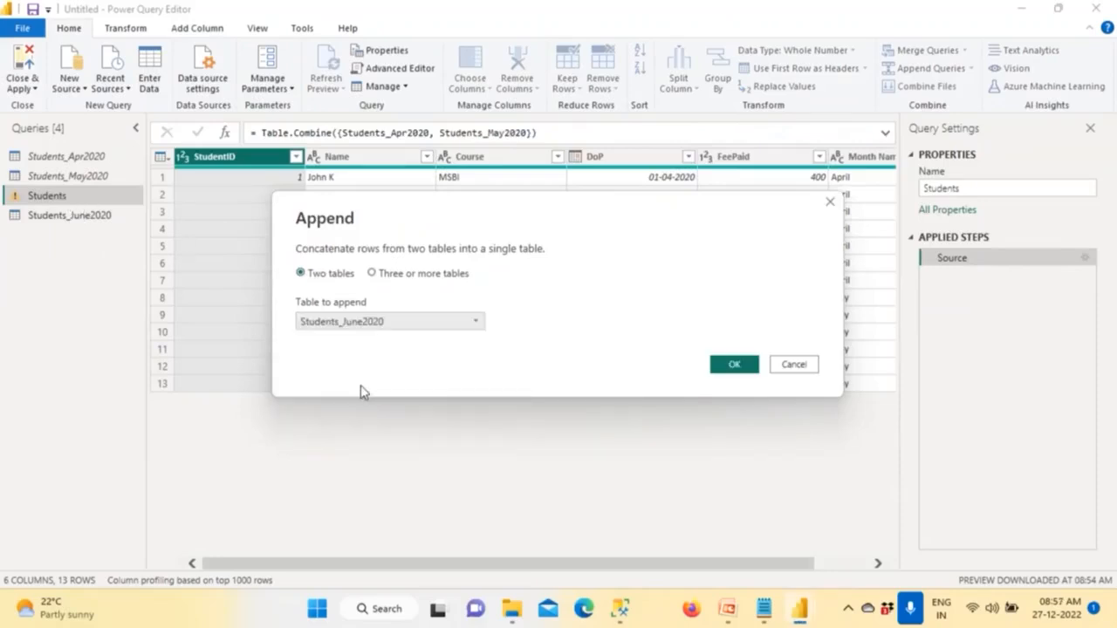
pyautogui.click(731, 366)
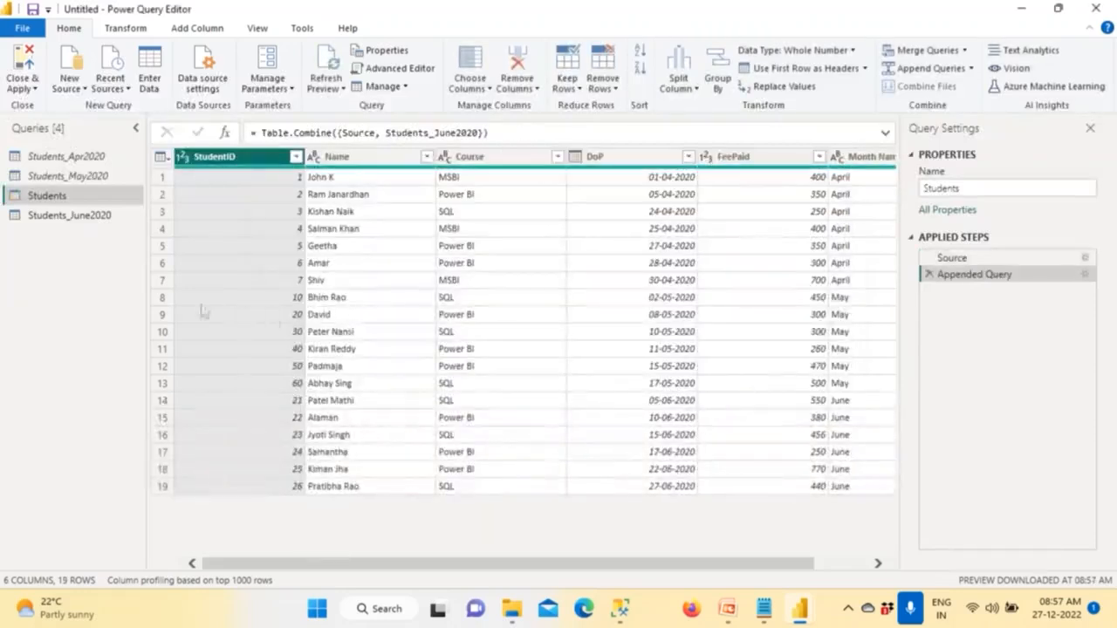
# - Disable loading of the Students_June2020 query, then close the editor and apply the changes to the report
pyautogui.click(95, 217)
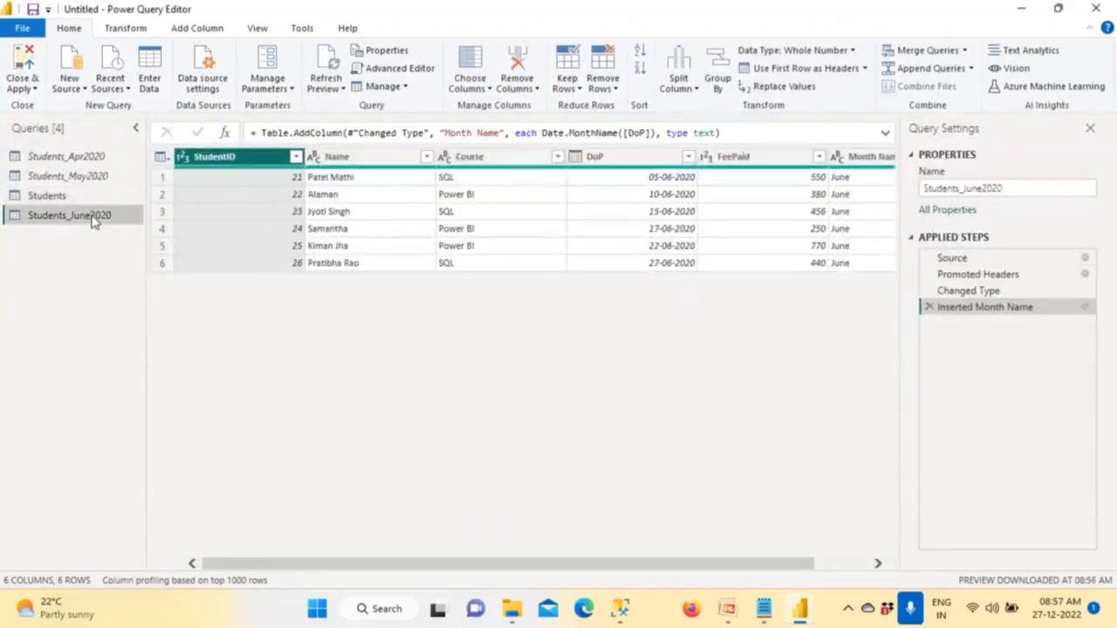
pyautogui.click(131, 307)
pyautogui.click(26, 54)
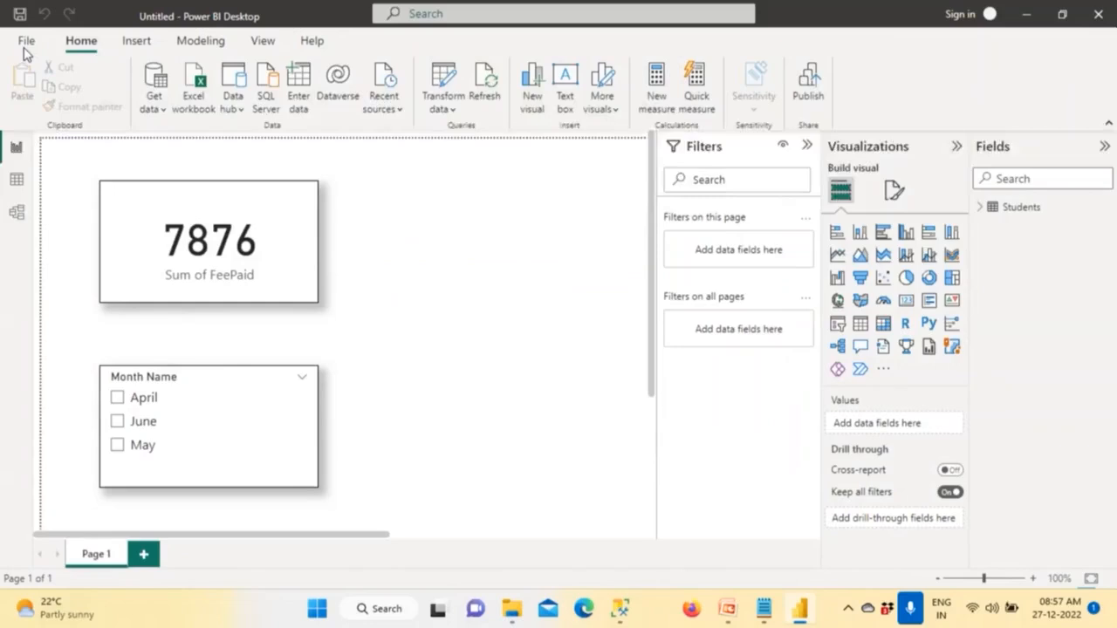
# - Check the FeePaid card for April, May and June through the Month Name slicer, and clear the slicer selection
pyautogui.click(117, 397)
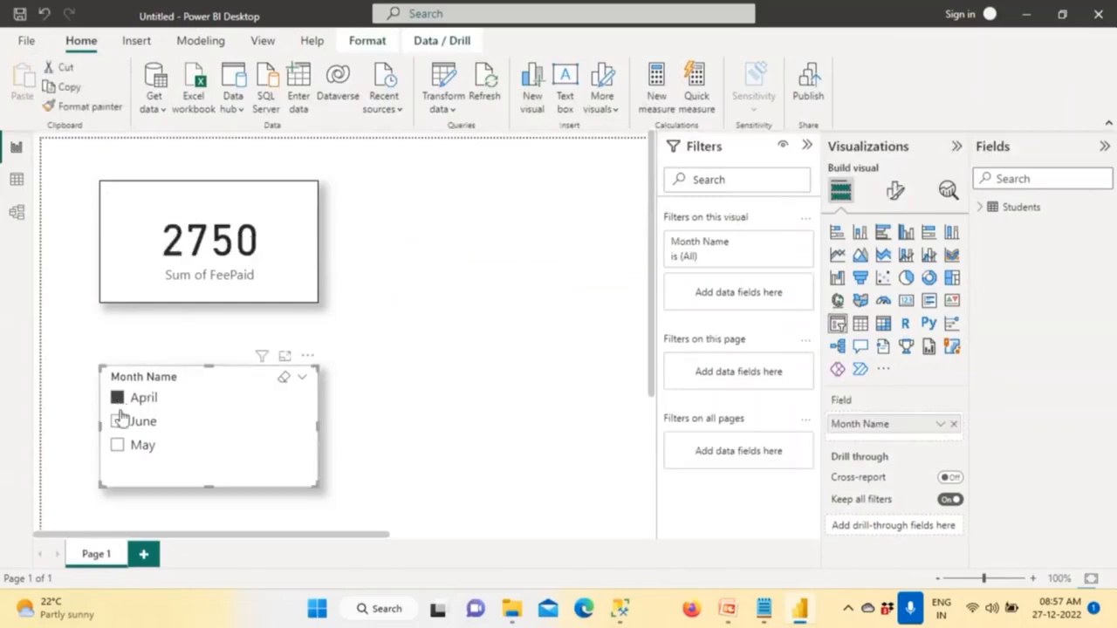
pyautogui.click(117, 445)
pyautogui.click(116, 421)
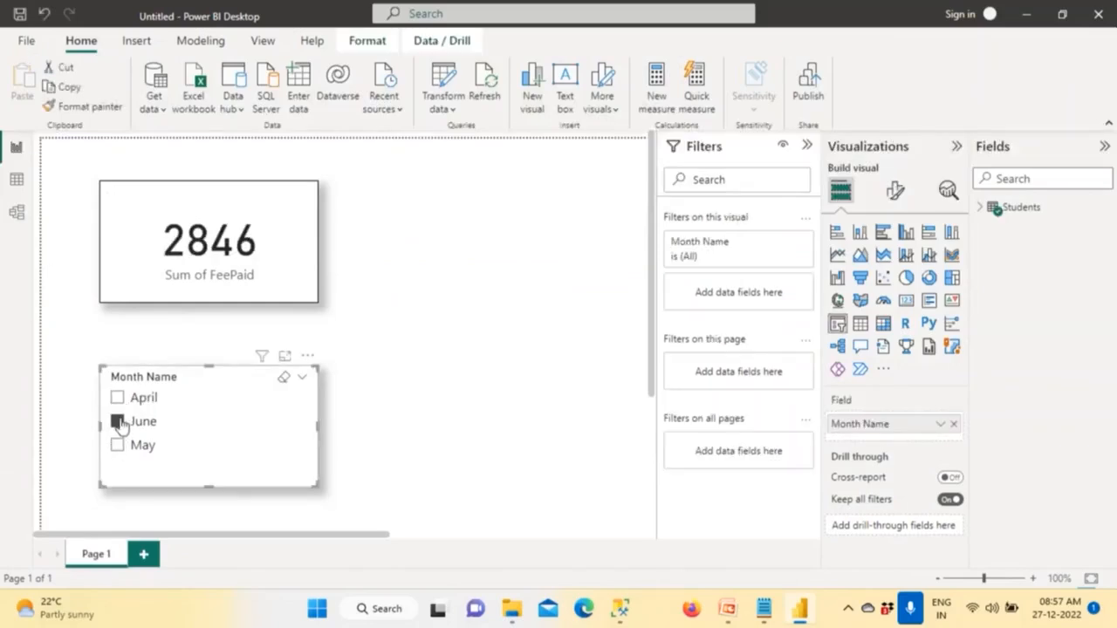
pyautogui.click(284, 378)
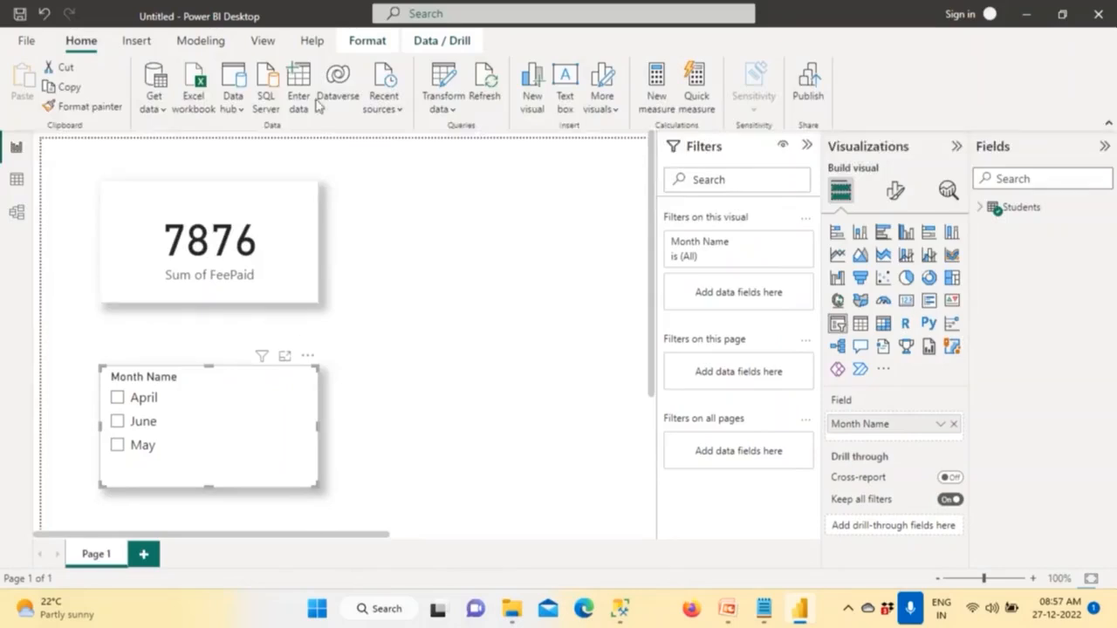
# - Review the queries in the Power Query Editor, and close the Power BI report without saving it
pyautogui.click(440, 106)
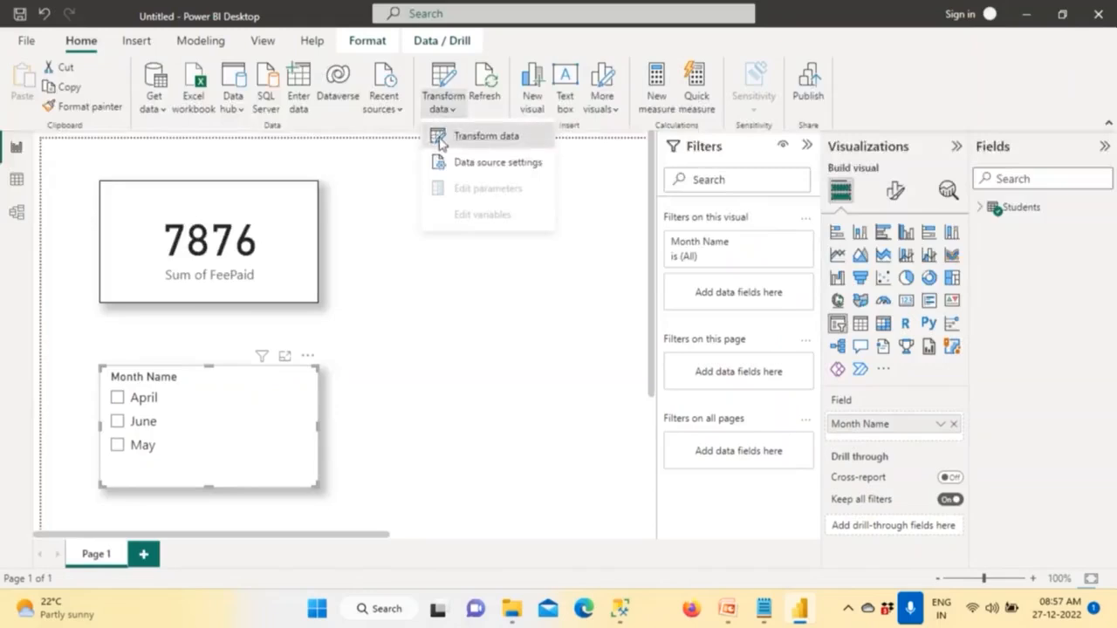
pyautogui.click(441, 139)
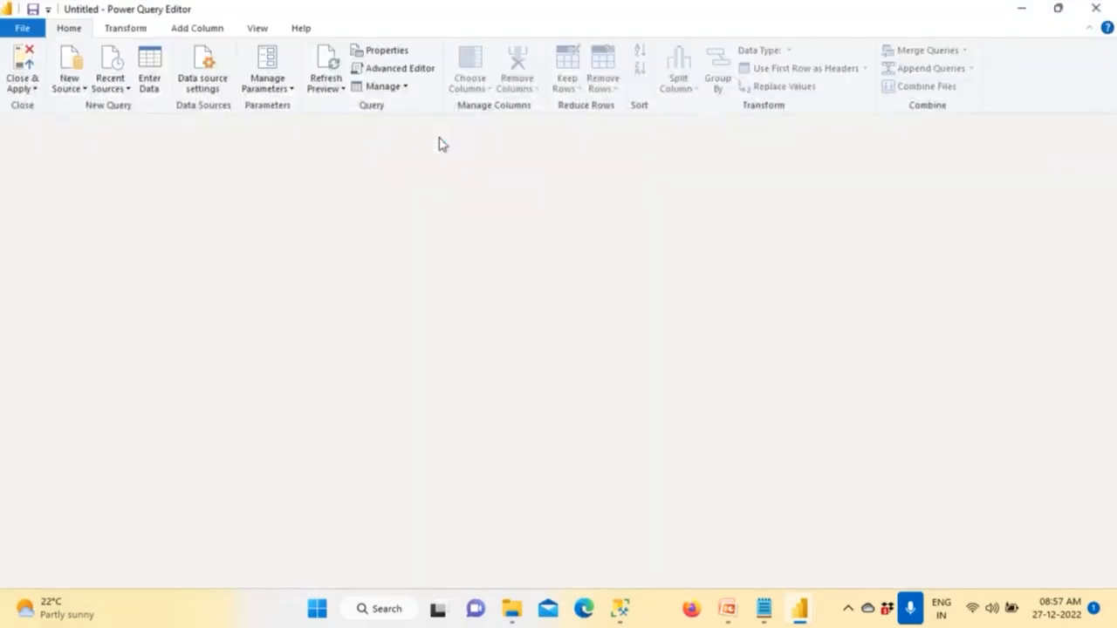
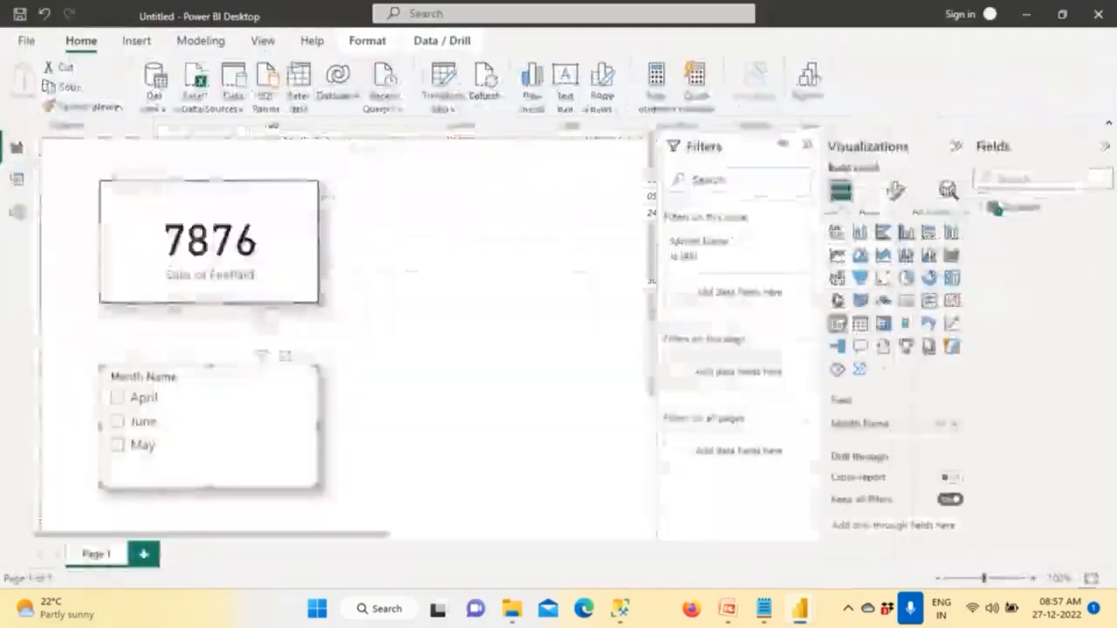
pyautogui.click(1098, 14)
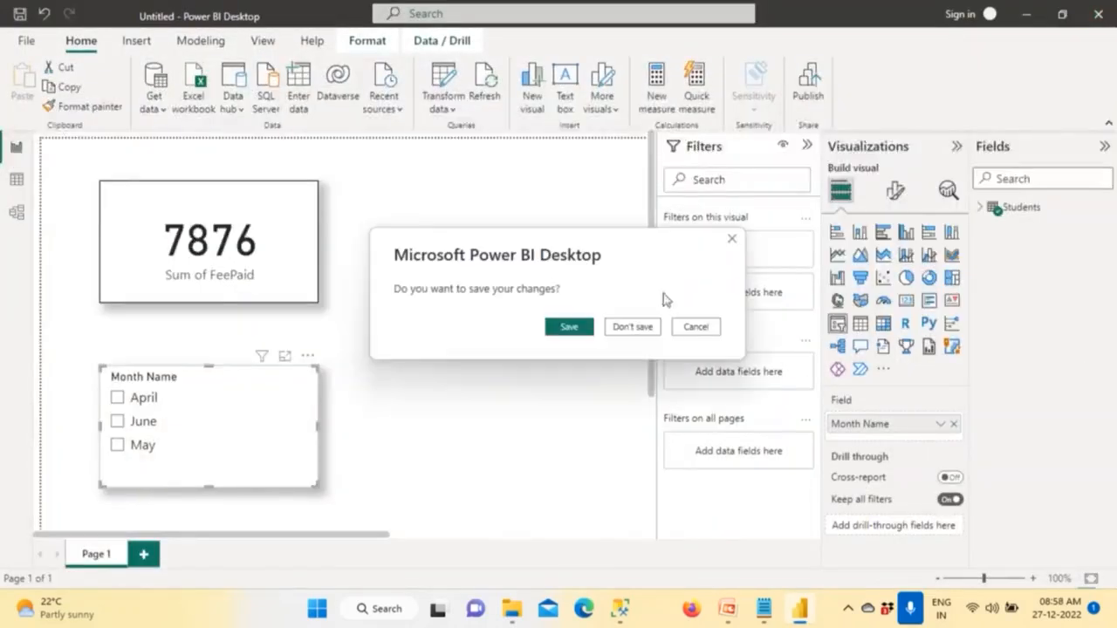
pyautogui.click(636, 326)
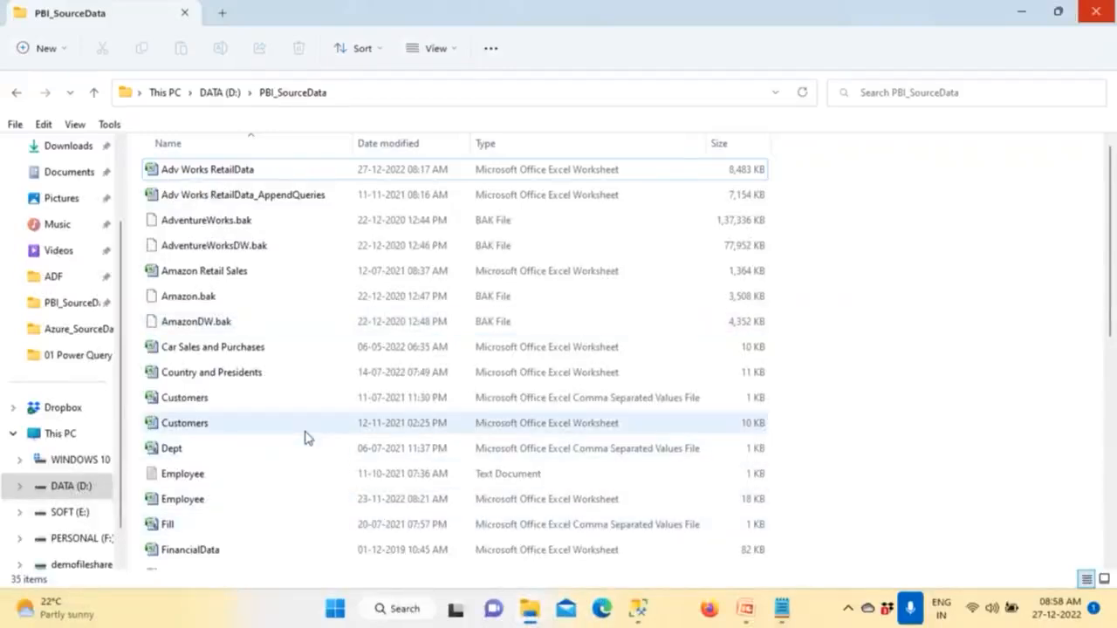
# - Copy the Students_Apr2020, Students_July2020, Students_June2020 and Students_May2020 CSV files from the PBI_SourceData folder
pyautogui.scroll(-6, 322, 437)
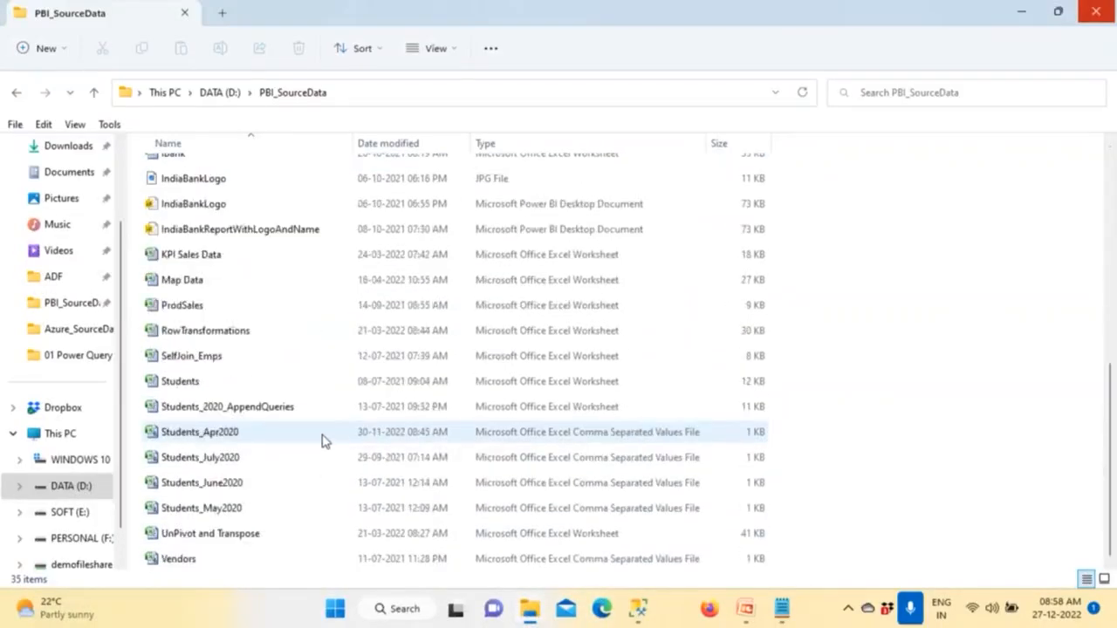
pyautogui.click(243, 440)
pyautogui.keyDown('ctrl'); pyautogui.click(228, 459); pyautogui.keyUp('ctrl')
pyautogui.keyDown('ctrl'); pyautogui.click(229, 484); pyautogui.keyUp('ctrl')
pyautogui.keyDown('ctrl'); pyautogui.click(231, 510); pyautogui.keyUp('ctrl')
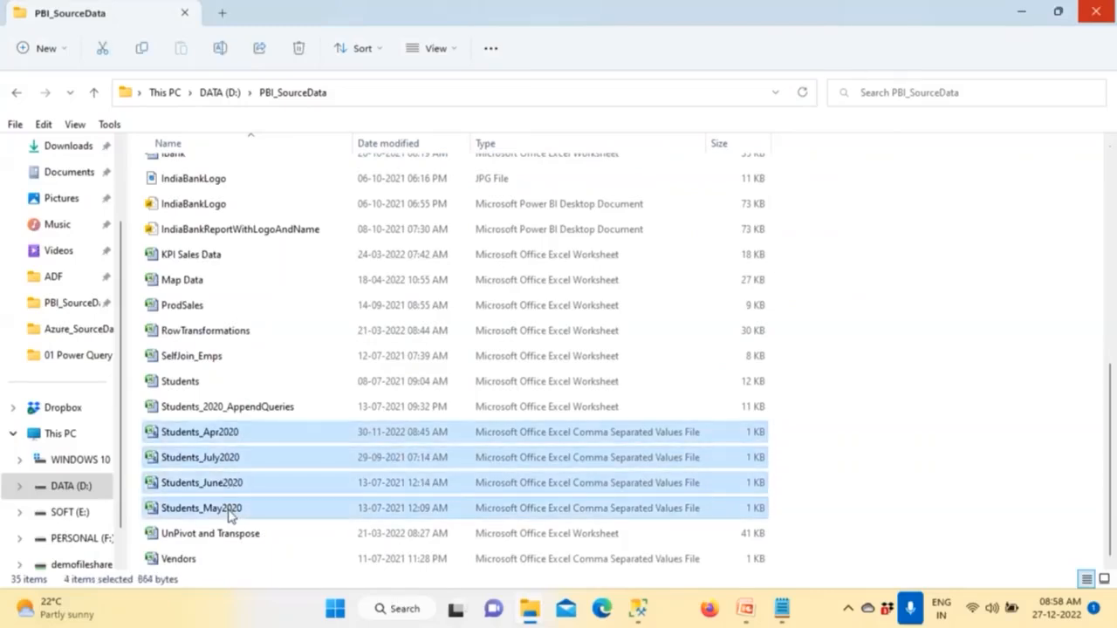
# - Empty the Students folder on drive D and paste the four copied monthly CSV files into it
pyautogui.click(82, 488)
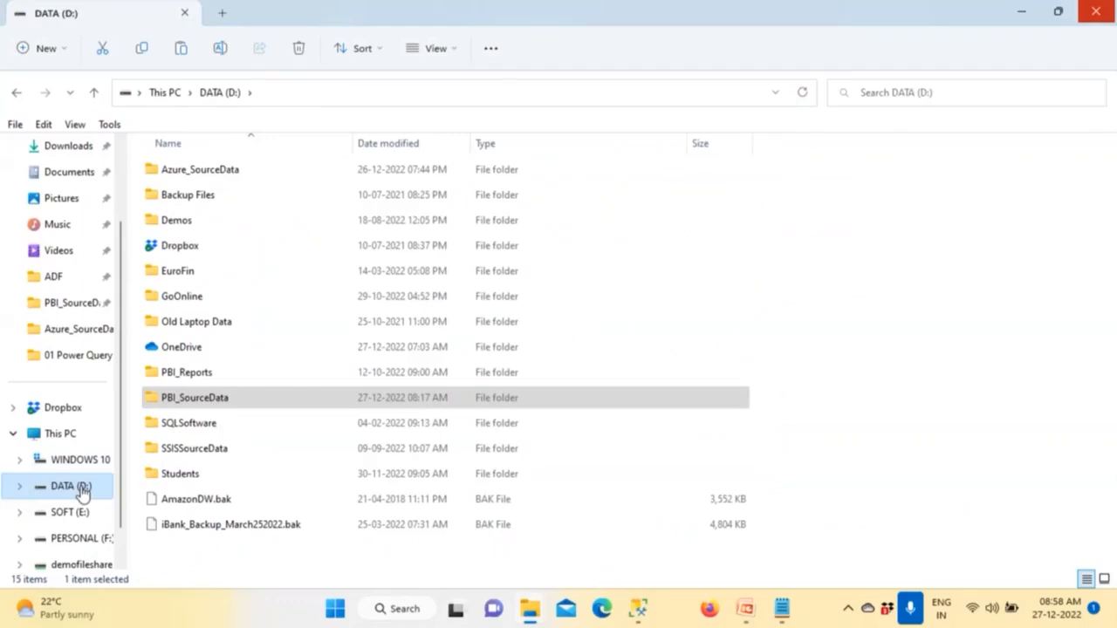
pyautogui.doubleClick(177, 476)
pyautogui.moveTo(270, 423); pyautogui.dragTo(185, 159)
pyautogui.press('Delete')
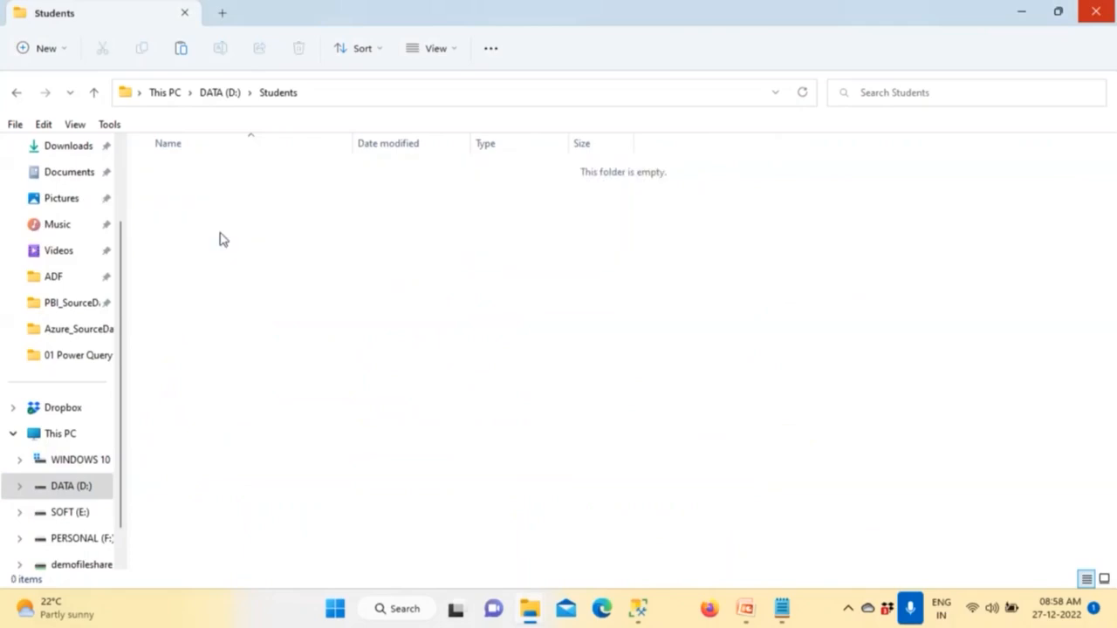
pyautogui.hotkey('ctrl', 'z')
pyautogui.click(253, 354)
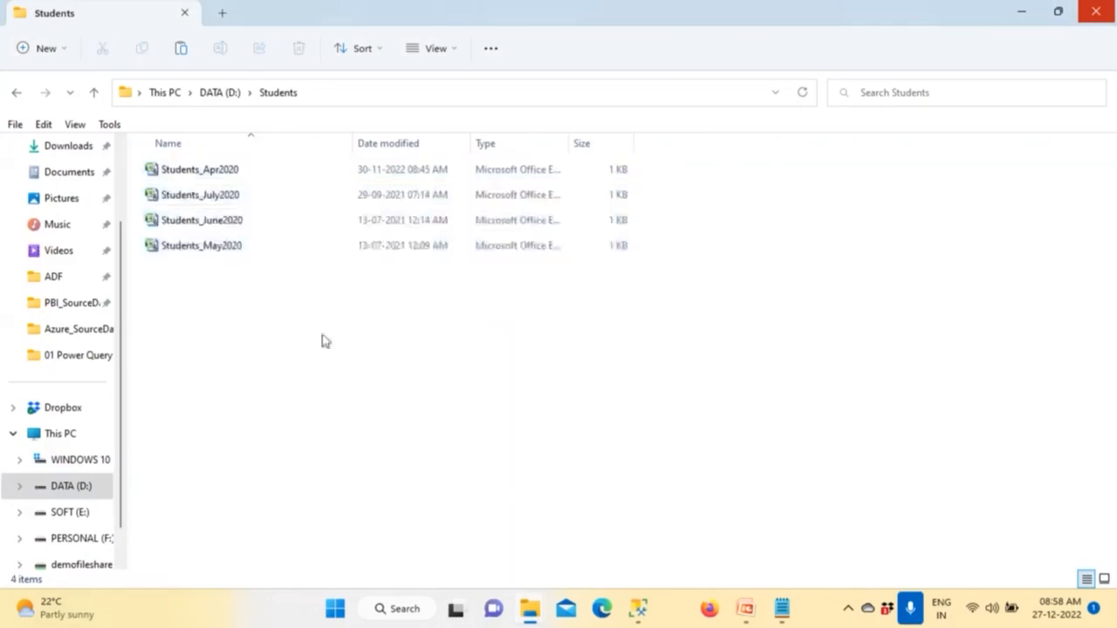
# - Delete Students_June2020 and Students_July2020 from D:\Students, keeping only the April and May files, and check the folder path
pyautogui.click(229, 222)
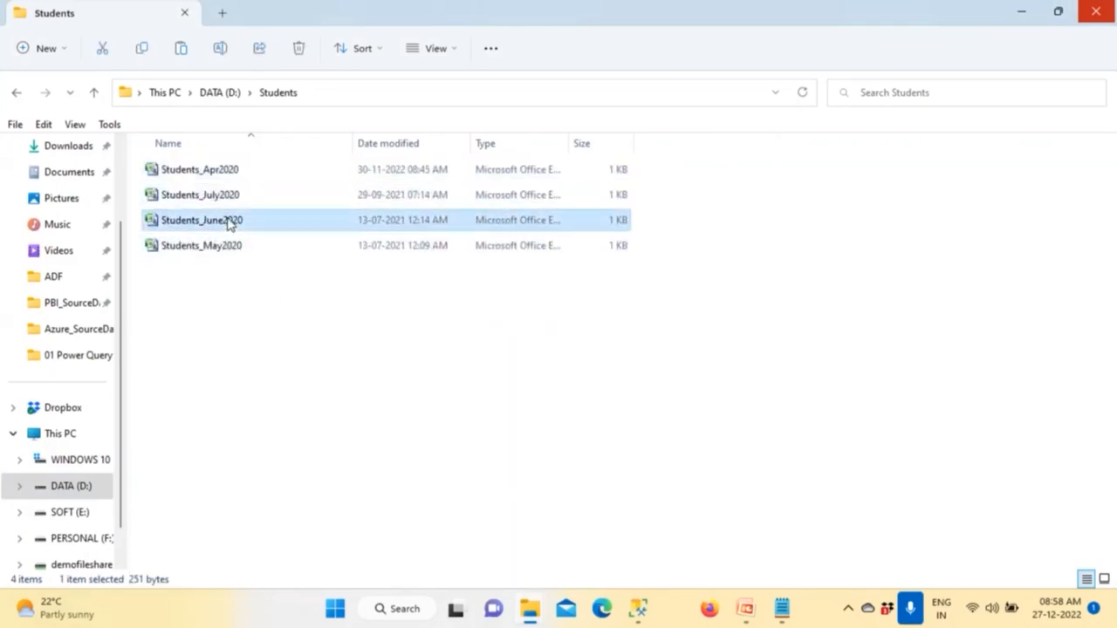
pyautogui.press('Delete')
pyautogui.click(231, 197)
pyautogui.press('Delete')
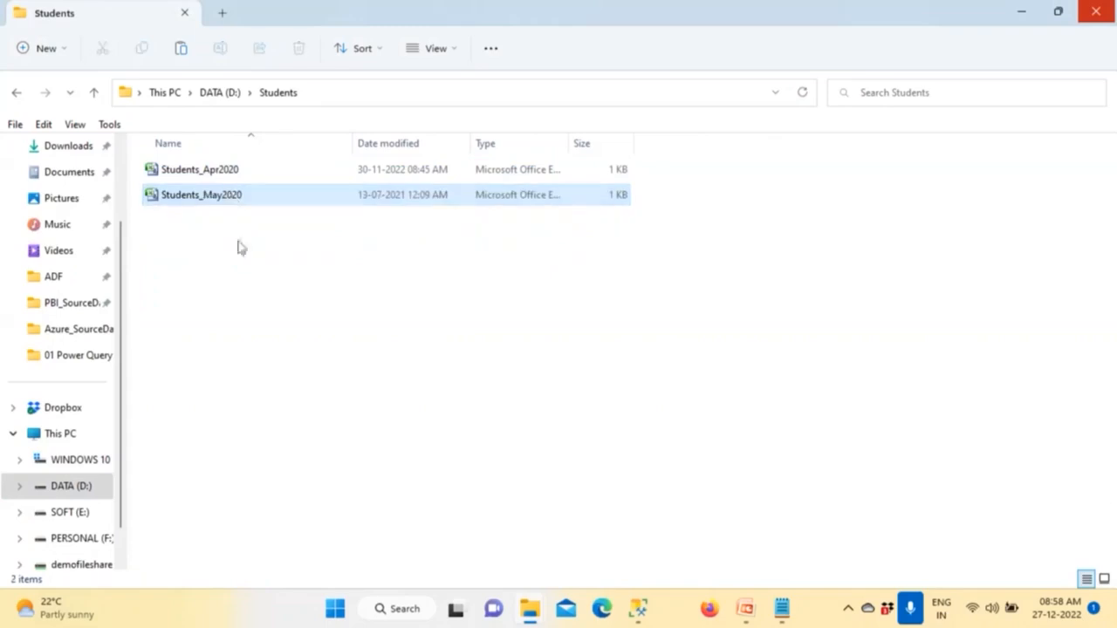
pyautogui.moveTo(297, 306); pyautogui.dragTo(185, 150)
pyautogui.click(348, 95)
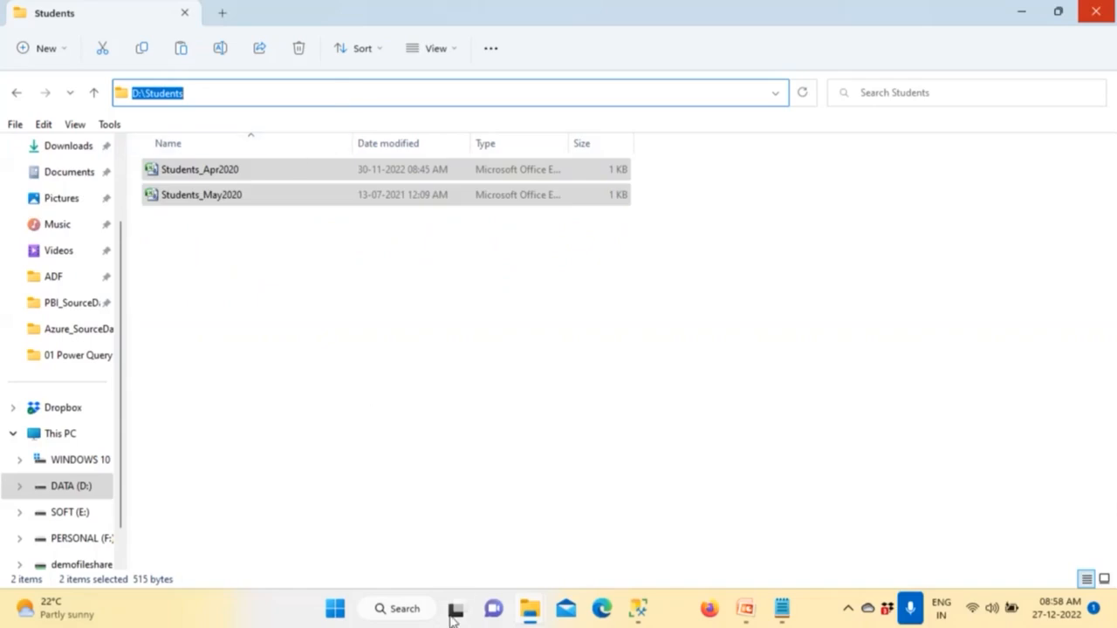
# - Launch Power BI Desktop and dismiss the start screen to get a blank report
pyautogui.click(336, 611)
pyautogui.write('power')
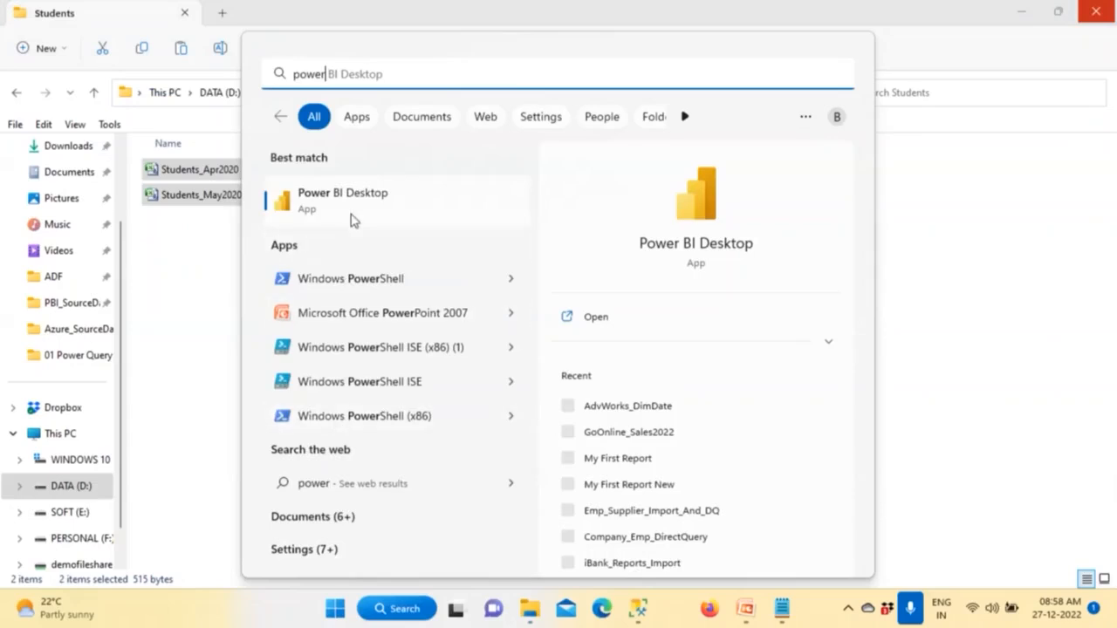
pyautogui.click(353, 217)
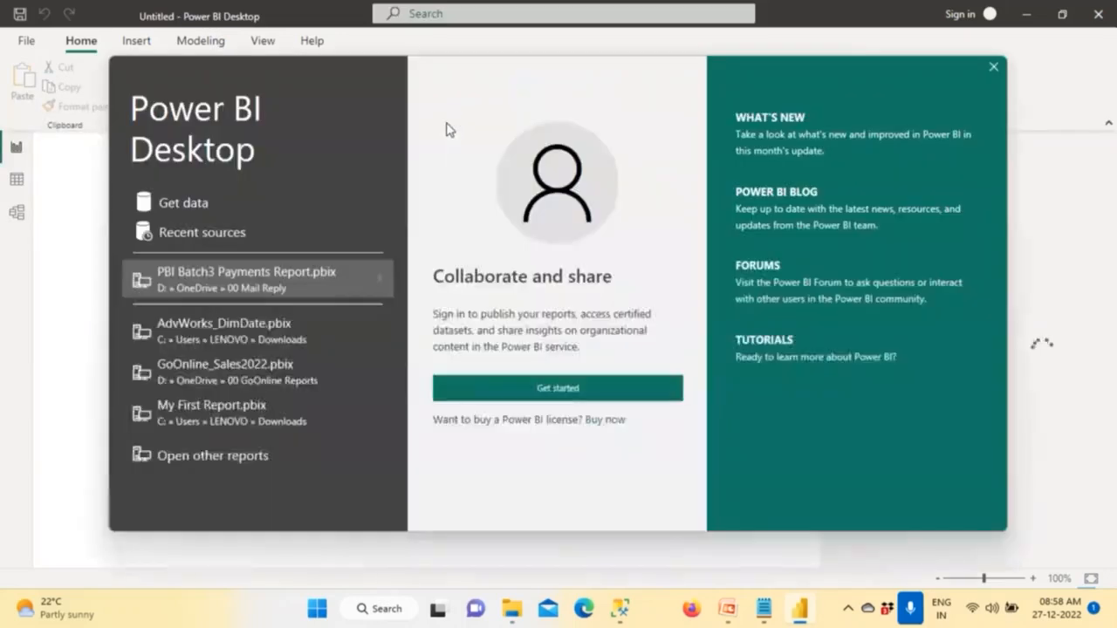
pyautogui.click(992, 68)
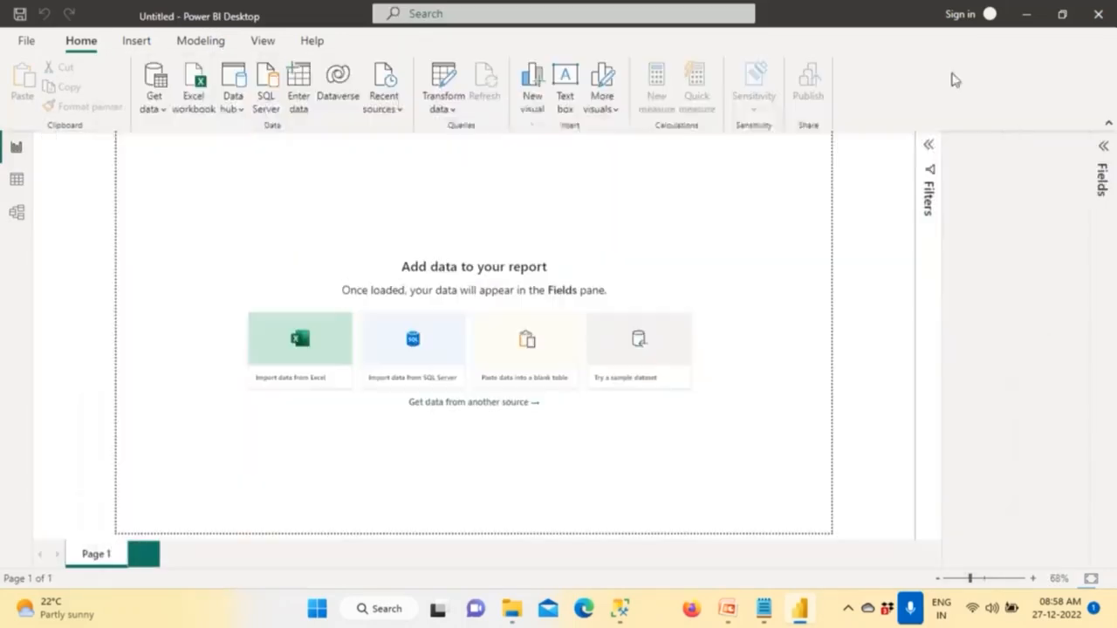
# - Read the Append Queries slide in the PowerPoint slide show for the folder-based cases, and return to Power BI Desktop
pyautogui.moveTo(729, 611)
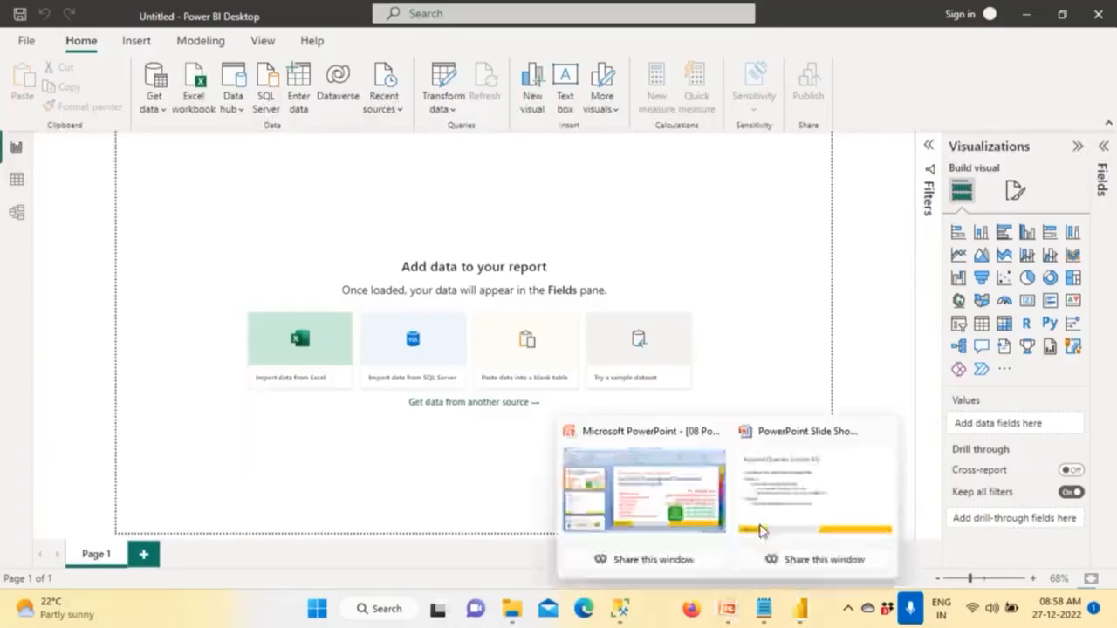
pyautogui.click(820, 498)
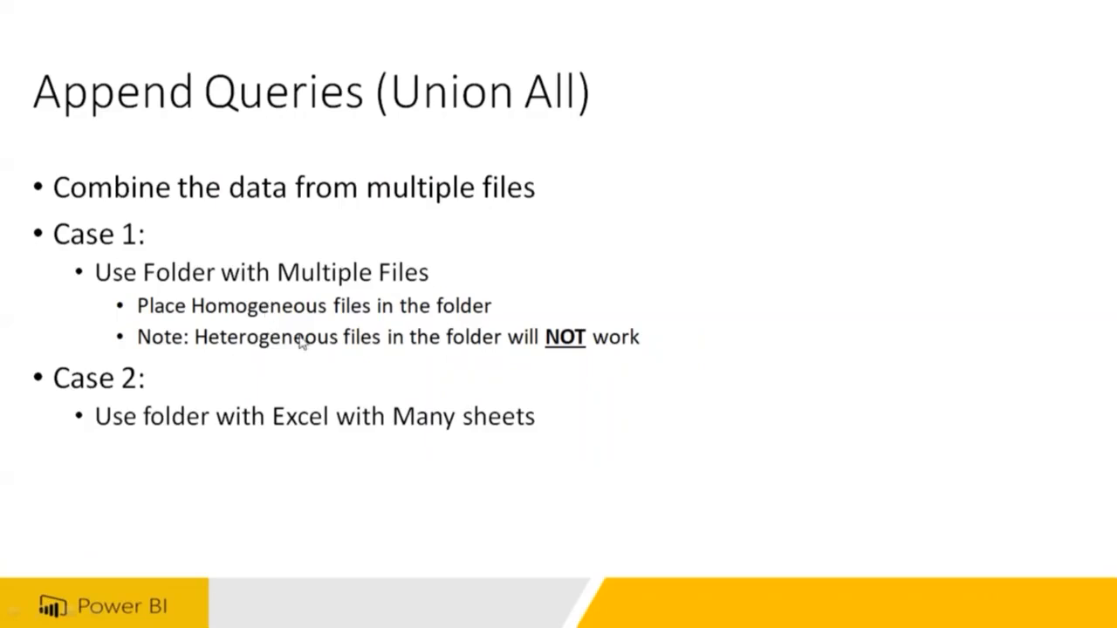
pyautogui.hotkey('alt', 'Tab')
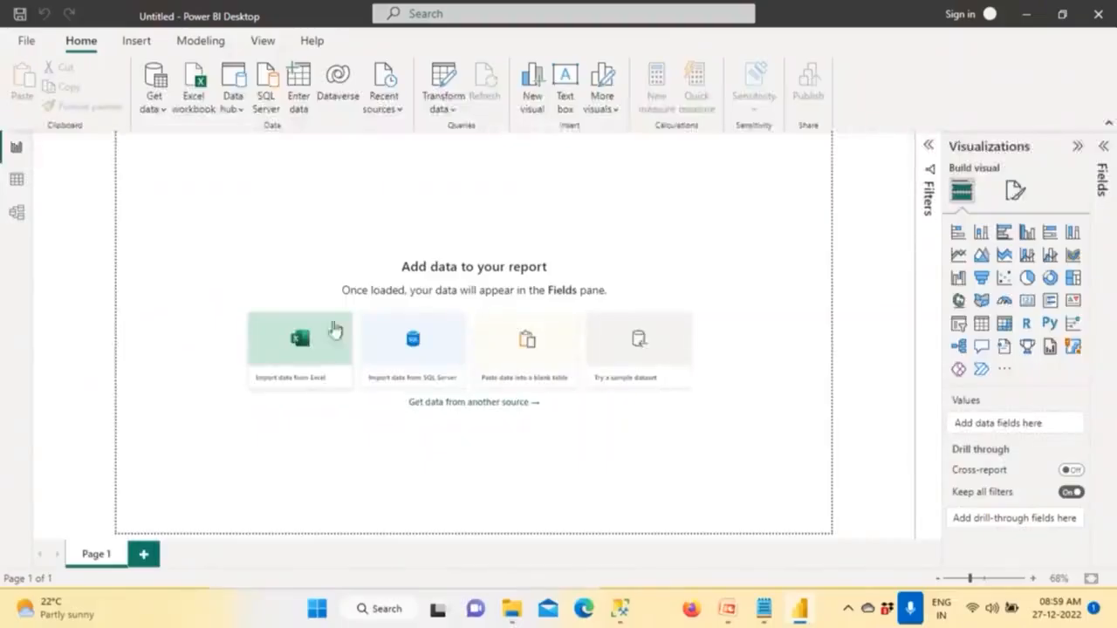
# - Open the Power Query Editor and start a new source connection of the Folder type
pyautogui.click(444, 109)
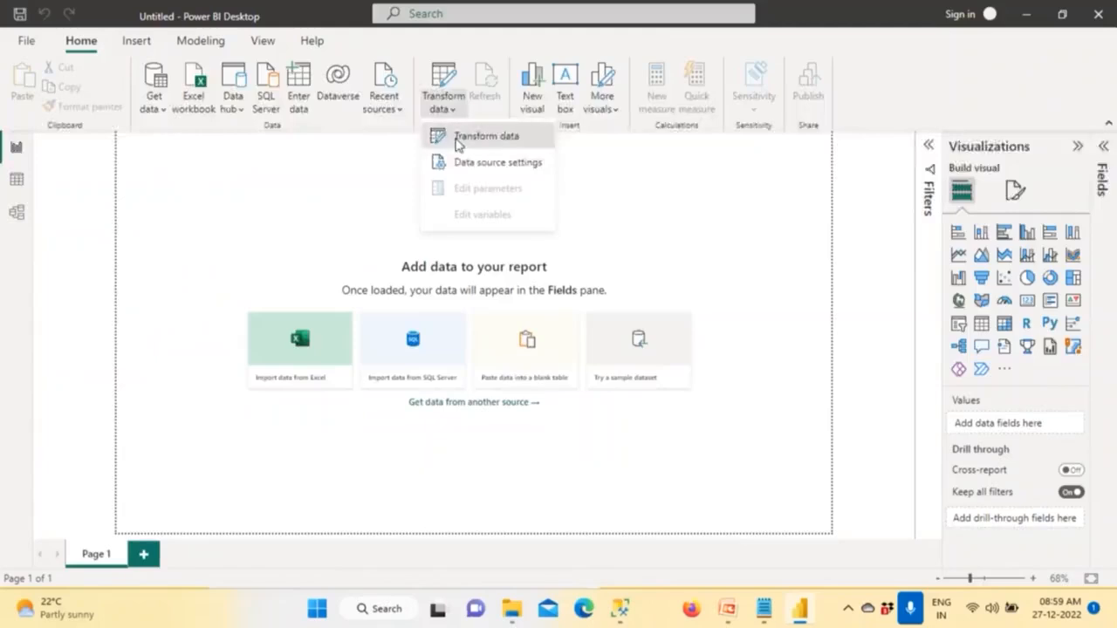
pyautogui.click(455, 136)
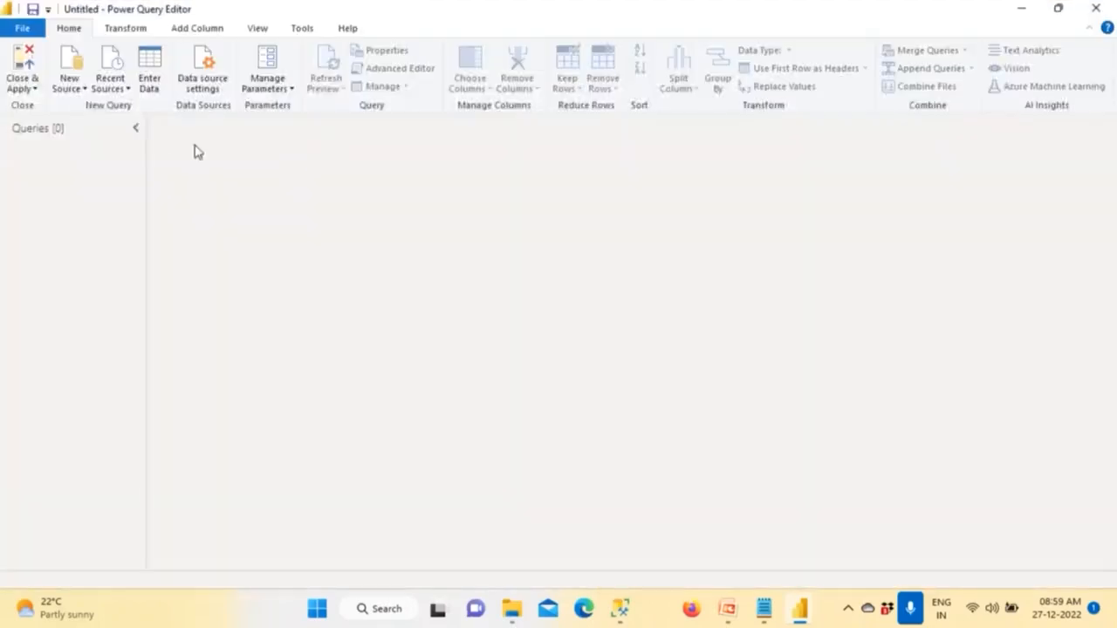
pyautogui.click(77, 88)
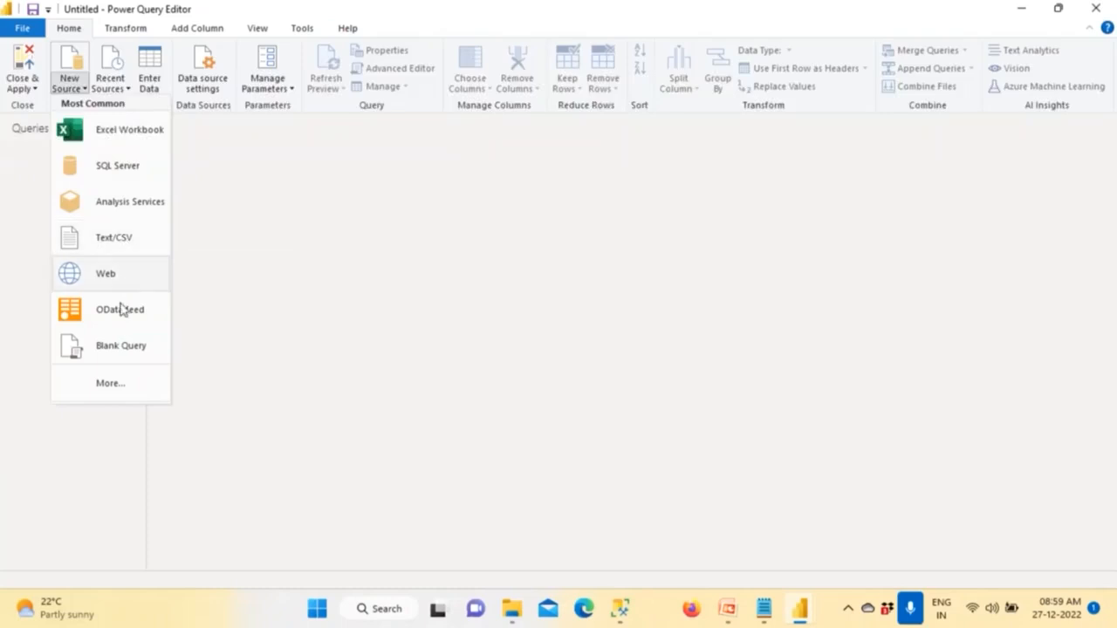
pyautogui.click(125, 388)
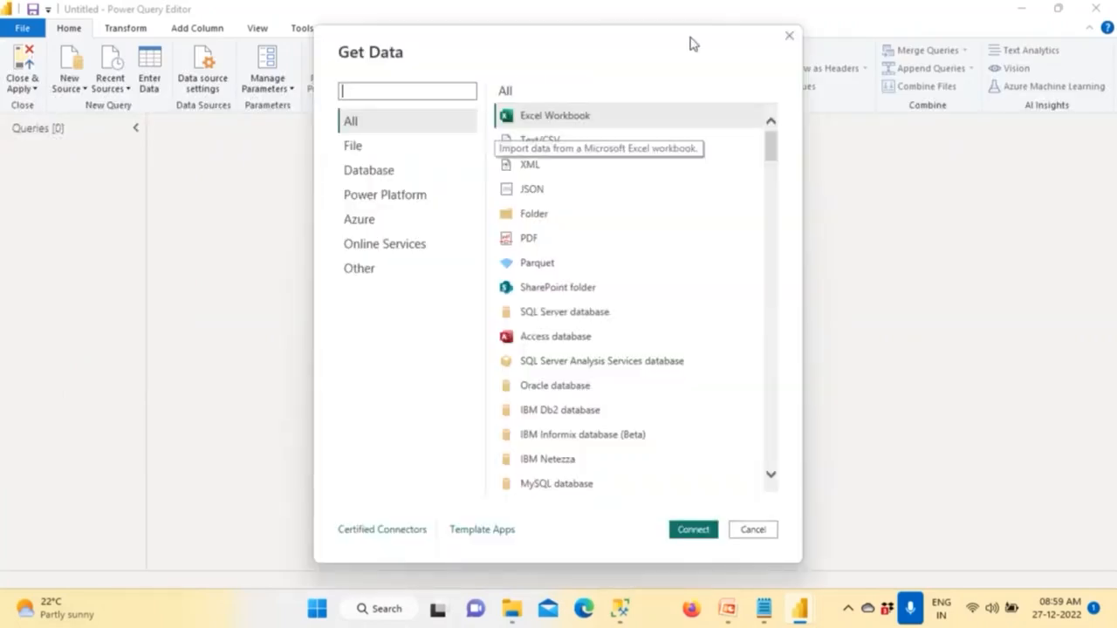
pyautogui.moveTo(478, 228)
pyautogui.mouseDown()
pyautogui.moveTo(570, 224)
pyautogui.moveTo(571, 192)
pyautogui.moveTo(491, 189)
pyautogui.moveTo(482, 218)
pyautogui.mouseUp()
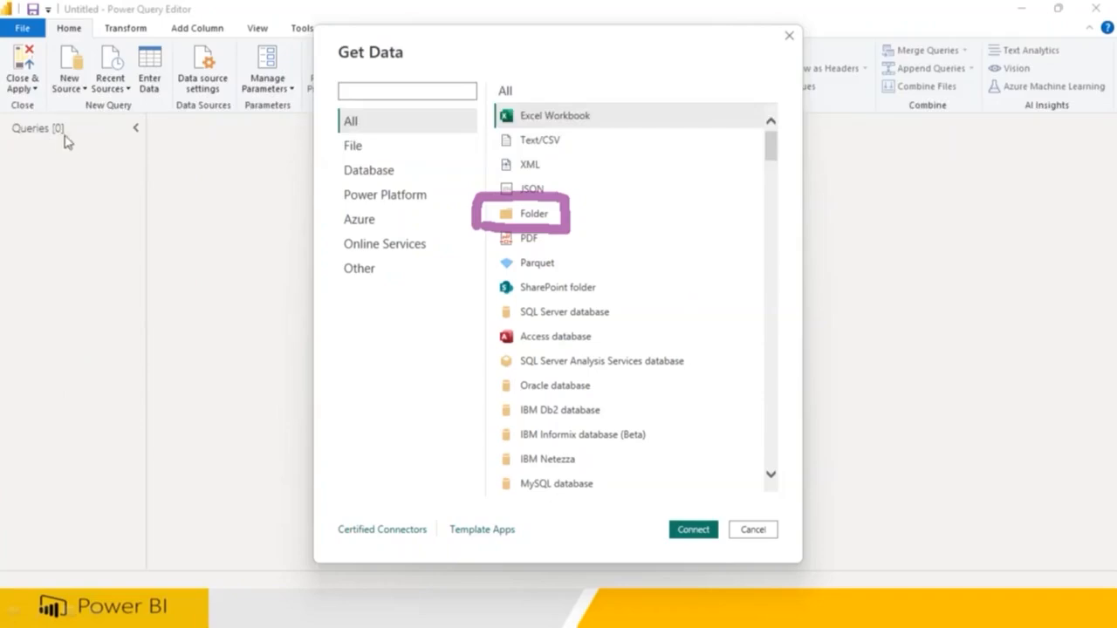
pyautogui.click(530, 222)
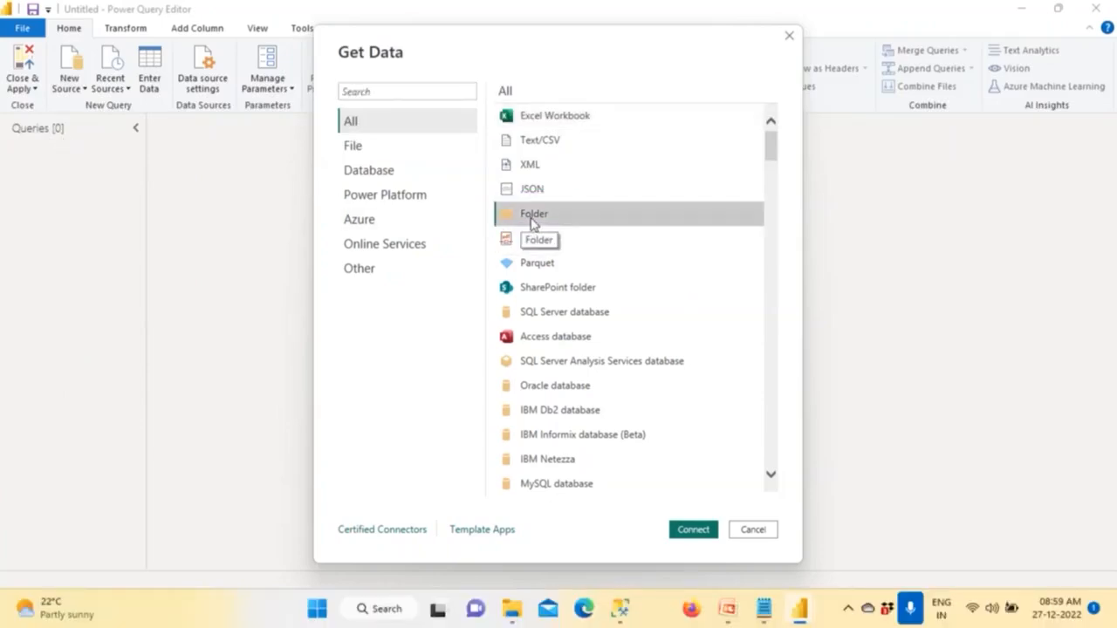
pyautogui.click(710, 528)
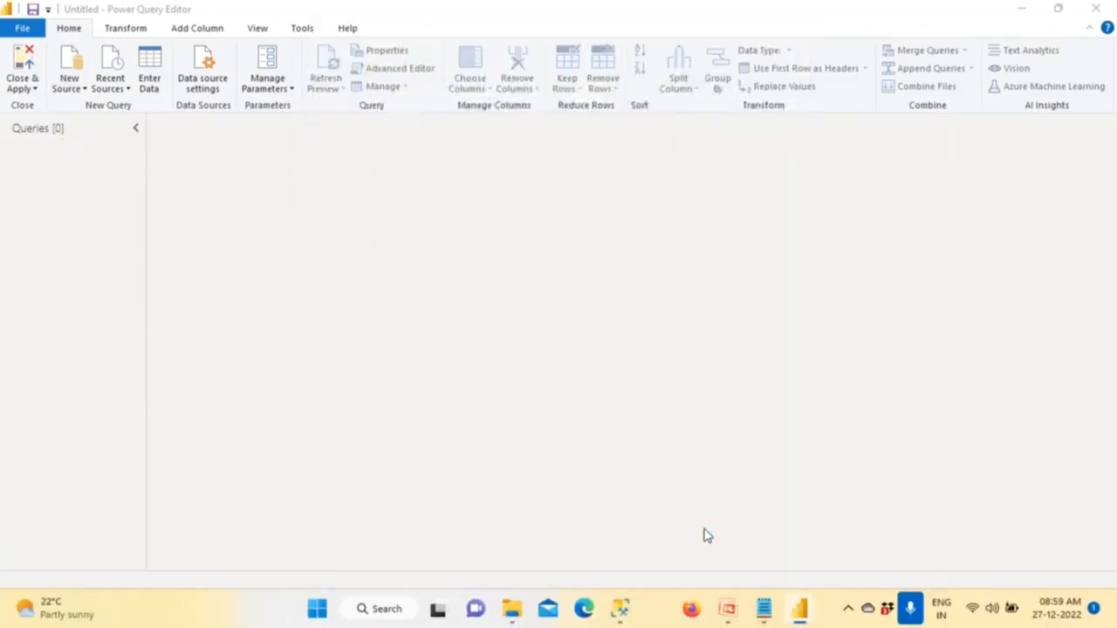
# - Set the folder path to D:\Students and load its file list into the editor for transformation without combining the files
pyautogui.click(689, 278)
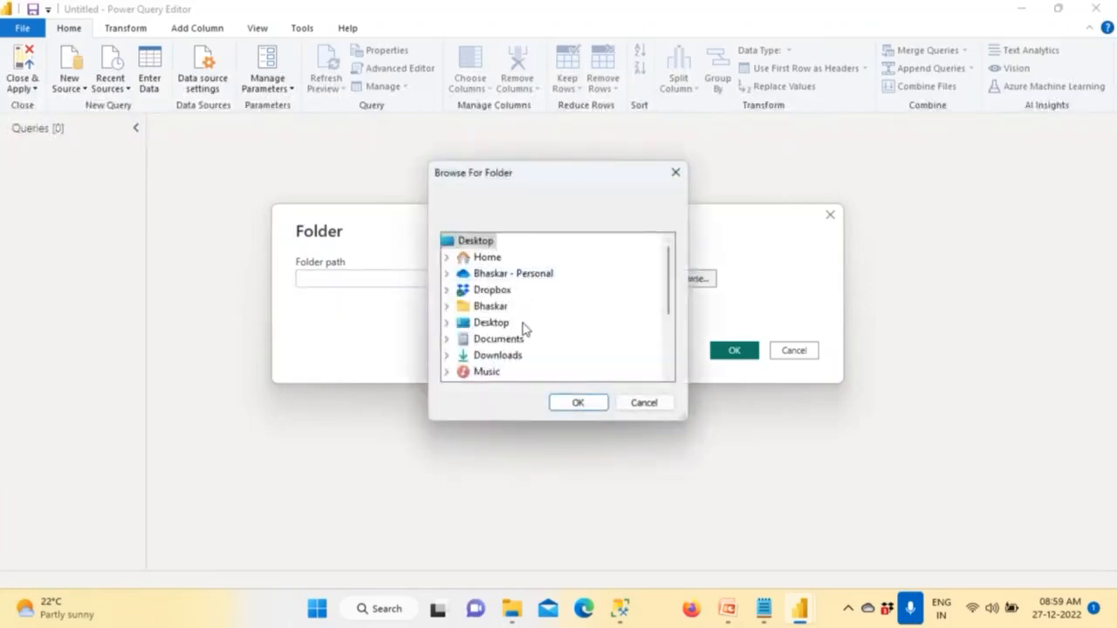
pyautogui.scroll(-3, 524, 329)
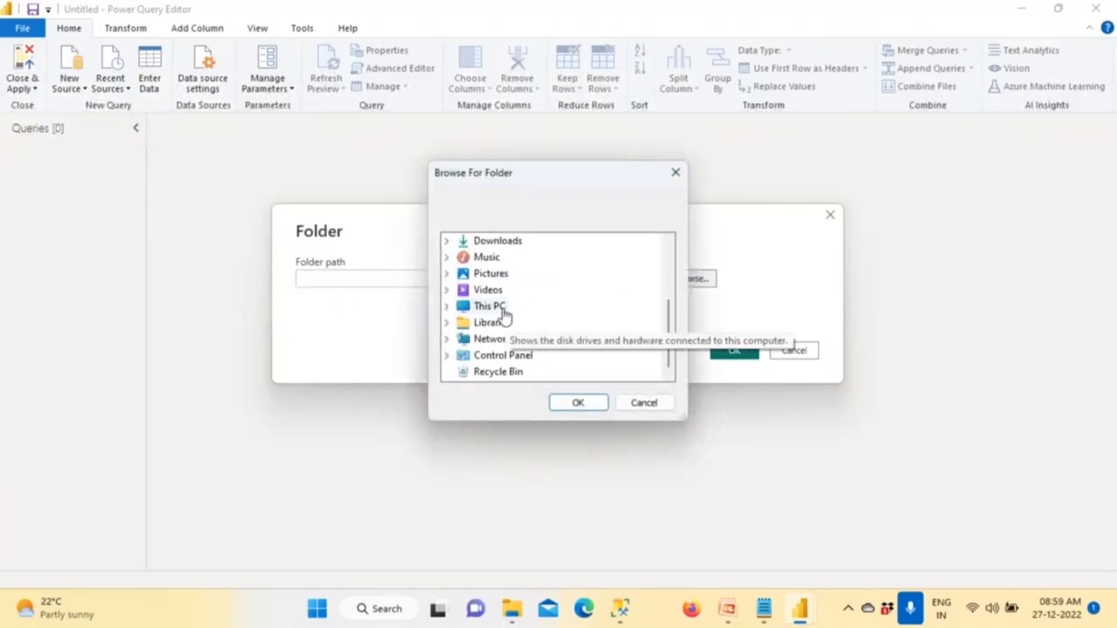
pyautogui.doubleClick(498, 307)
pyautogui.doubleClick(510, 305)
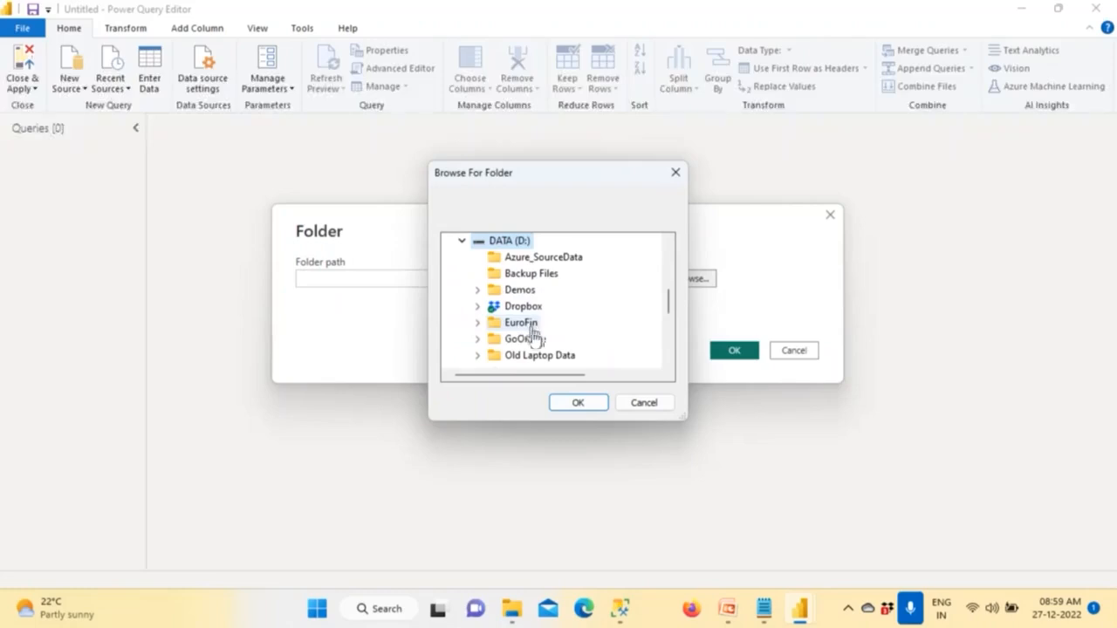
pyautogui.scroll(-3, 531, 339)
pyautogui.click(526, 243)
pyautogui.click(577, 404)
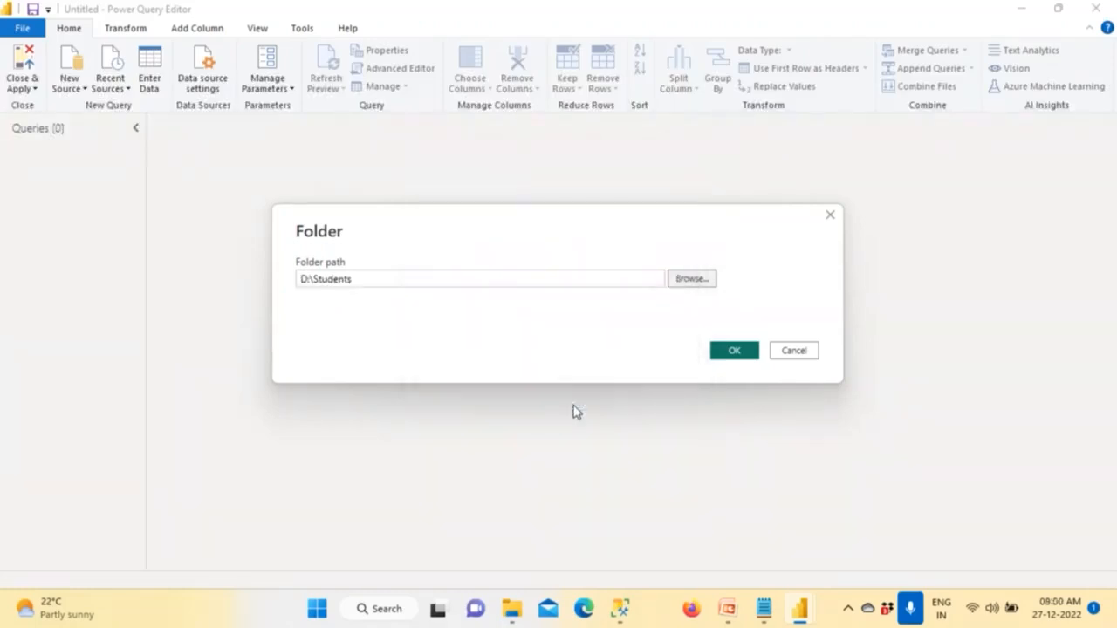
pyautogui.click(735, 353)
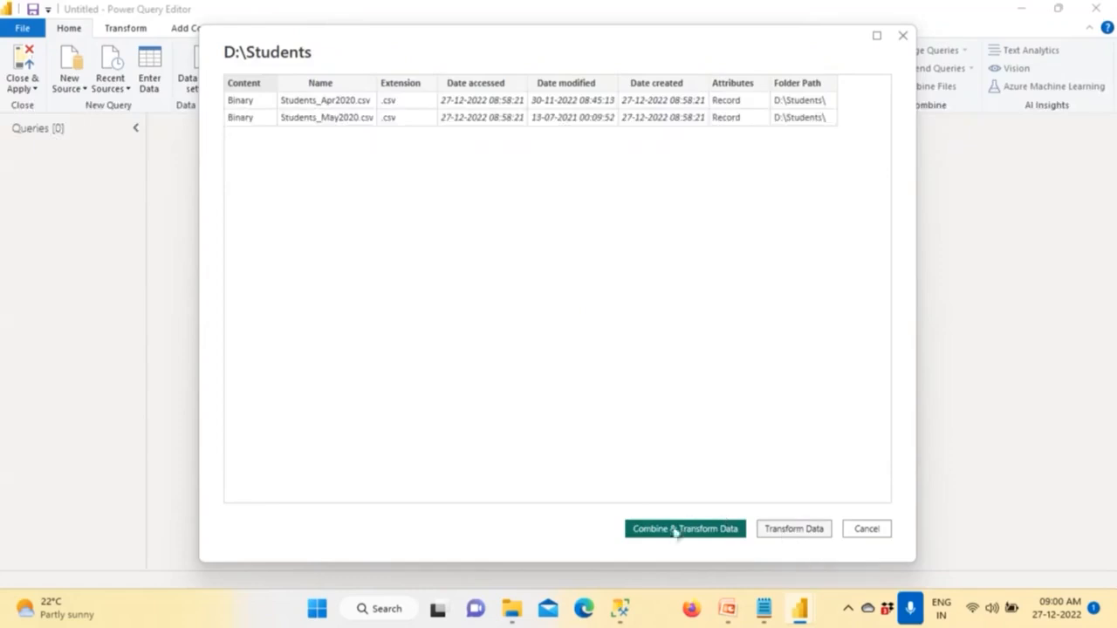
pyautogui.click(794, 529)
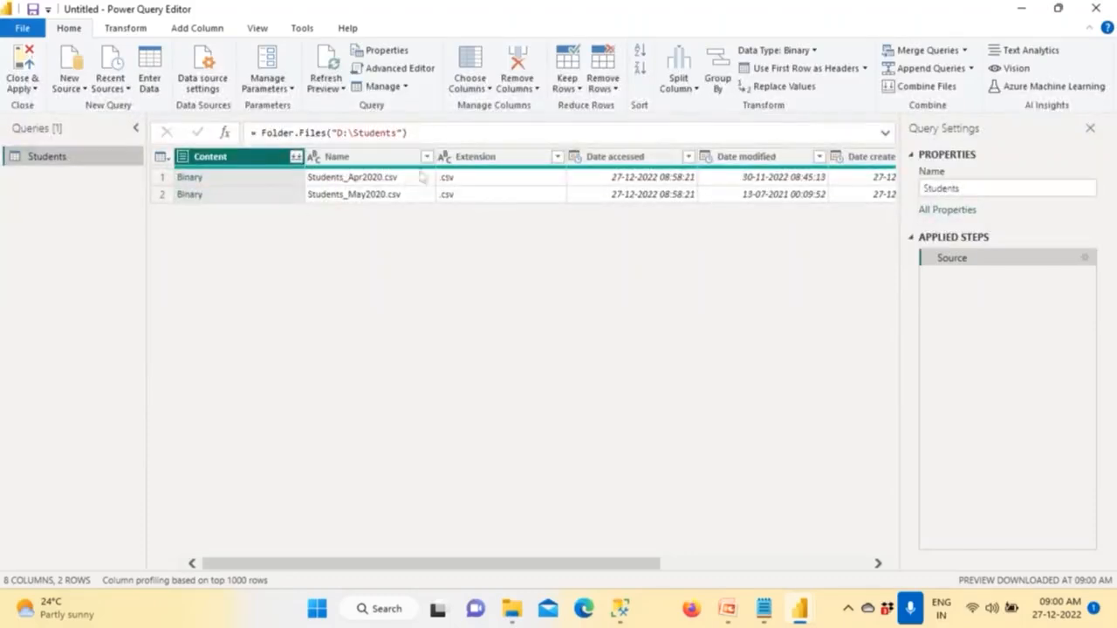
# - Keep only the Content and Name columns of the Students query by removing all other columns
pyautogui.keyDown('ctrl'); pyautogui.click(358, 157); pyautogui.keyUp('ctrl')
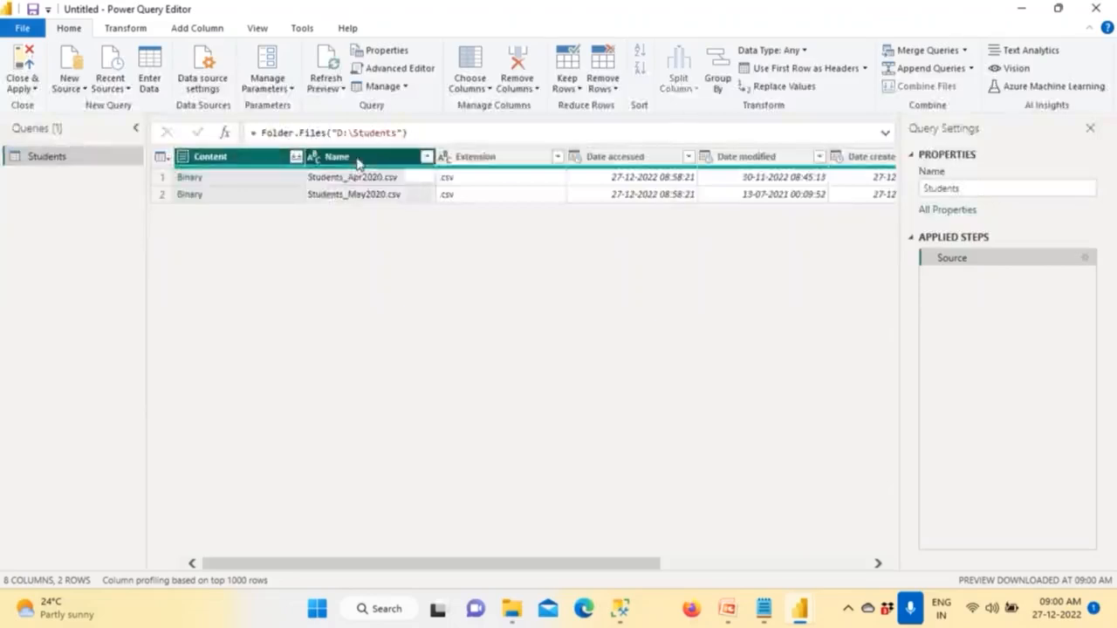
pyautogui.moveTo(643, 565); pyautogui.dragTo(685, 306)
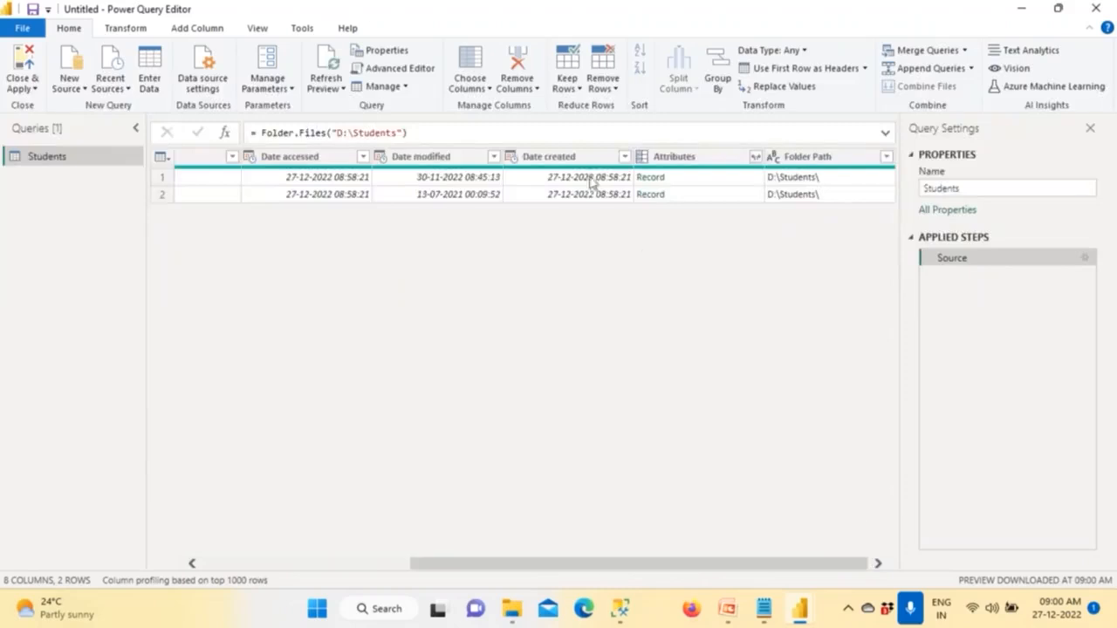
pyautogui.moveTo(608, 563); pyautogui.dragTo(330, 578)
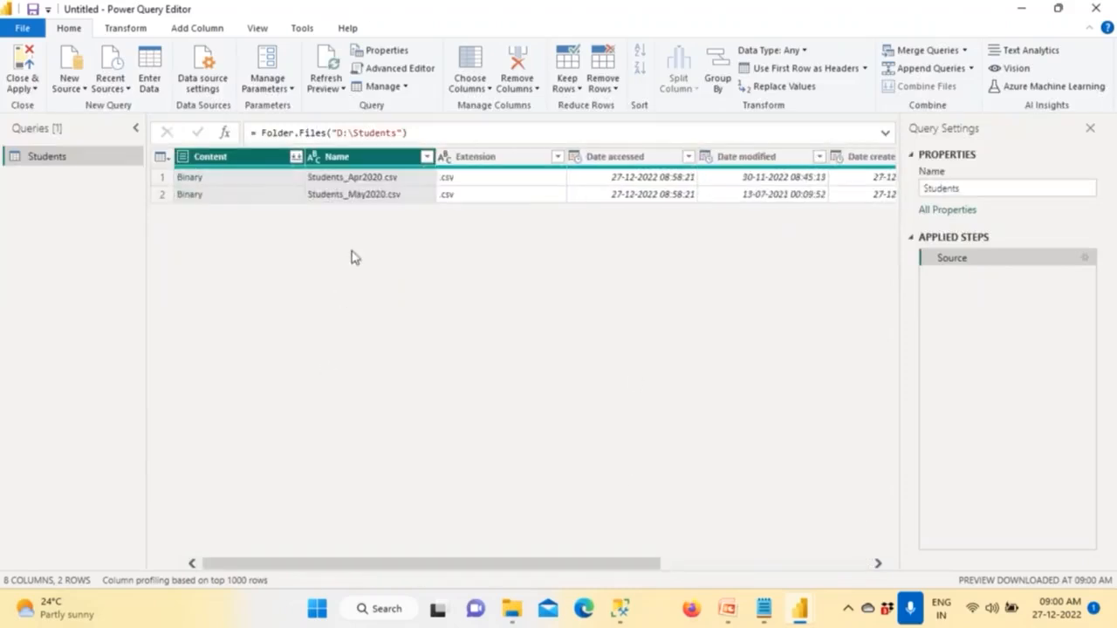
pyautogui.rightClick(334, 161)
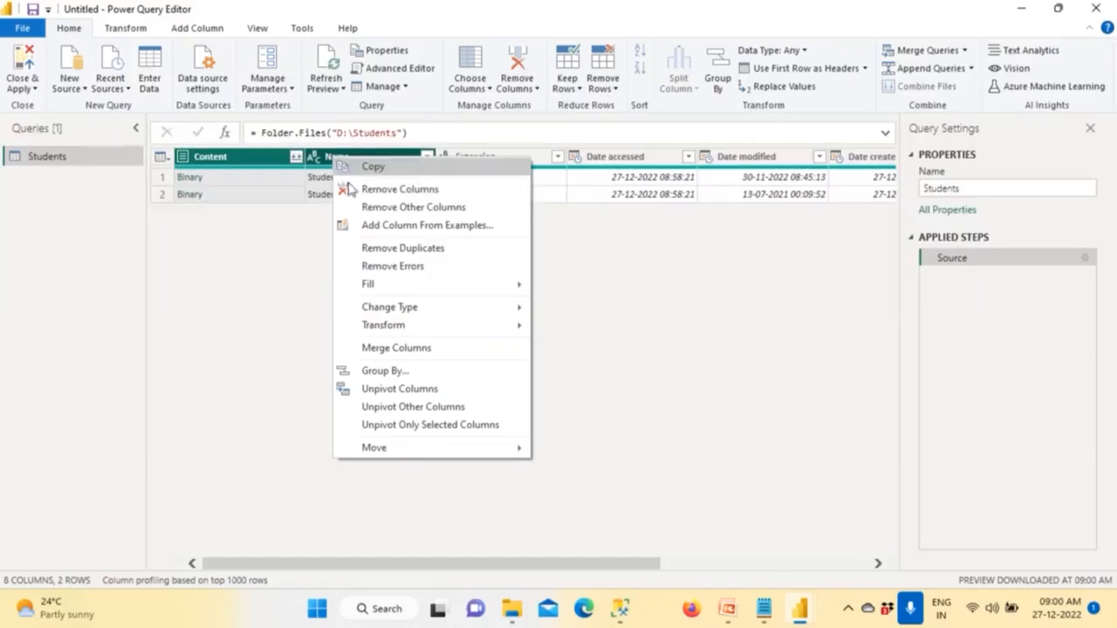
pyautogui.click(367, 208)
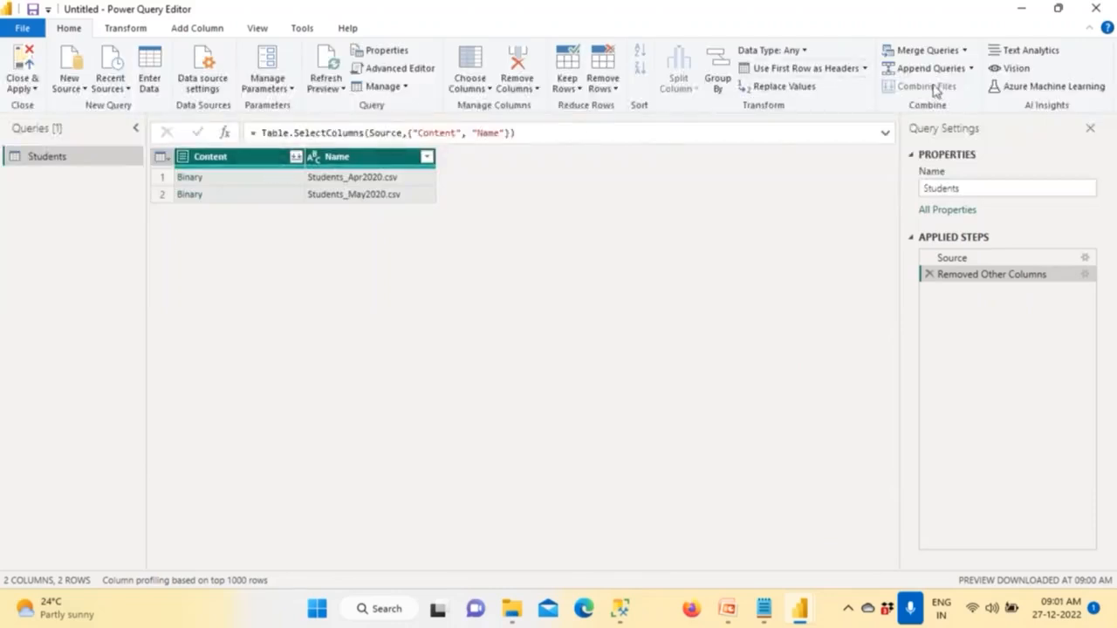
# - Combine the binary files of the Content column, using the first file as sample and a comma delimiter
pyautogui.click(296, 160)
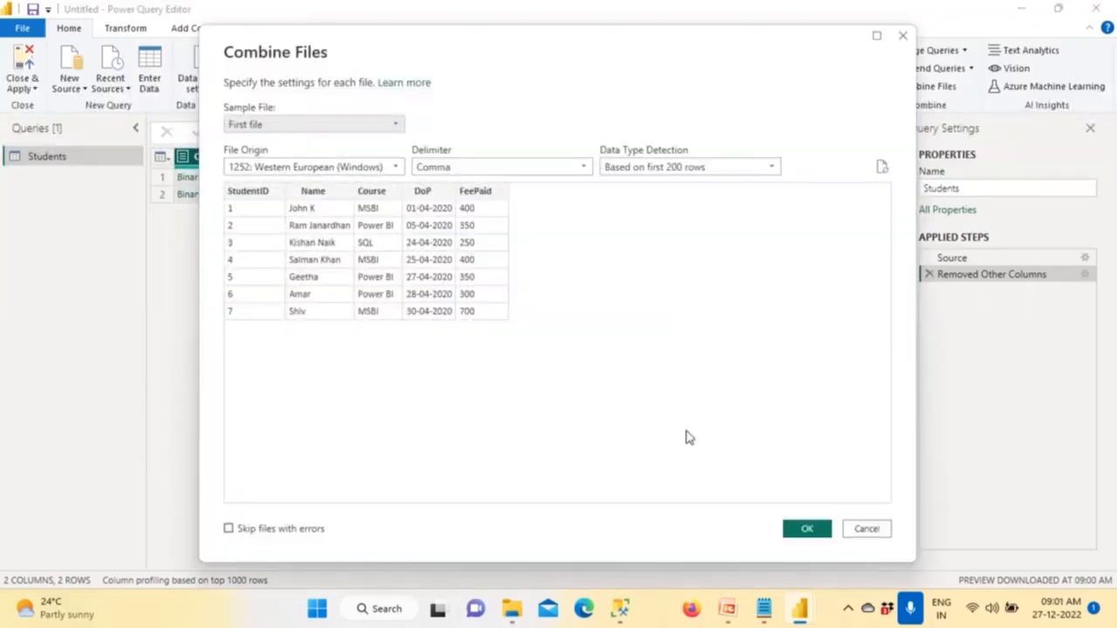
pyautogui.click(797, 533)
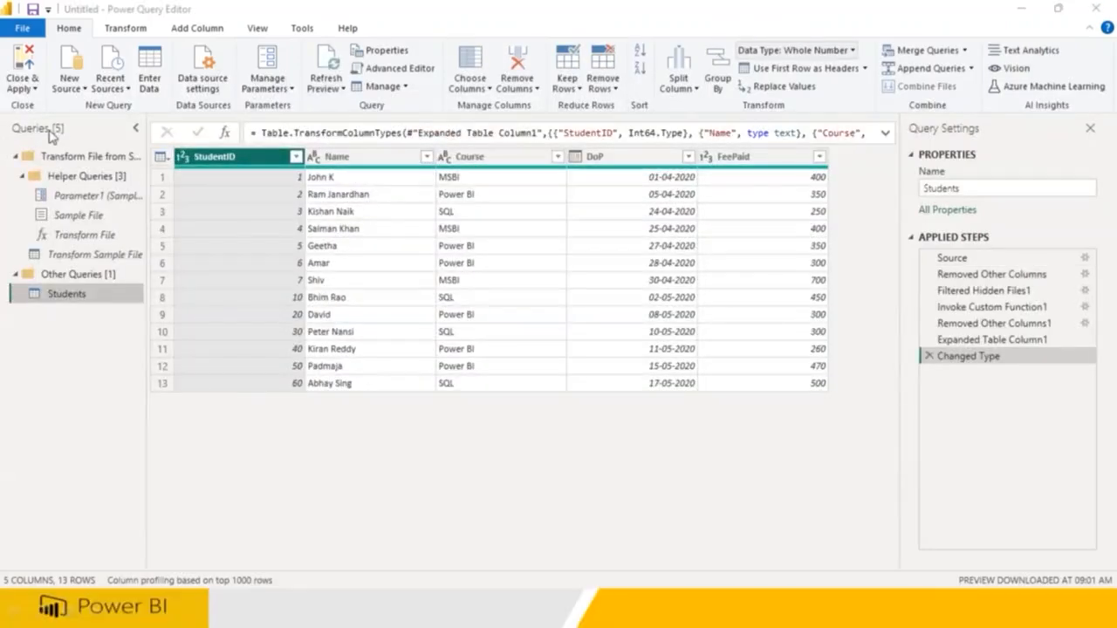
pyautogui.moveTo(132, 157)
pyautogui.mouseDown()
pyautogui.moveTo(42, 159)
pyautogui.moveTo(13, 179)
pyautogui.moveTo(31, 242)
pyautogui.moveTo(105, 251)
pyautogui.moveTo(164, 157)
pyautogui.moveTo(130, 197)
pyautogui.moveTo(229, 220)
pyautogui.moveTo(281, 262)
pyautogui.moveTo(305, 229)
pyautogui.moveTo(331, 255)
pyautogui.moveTo(347, 234)
pyautogui.moveTo(373, 281)
pyautogui.mouseUp()
pyautogui.moveTo(28, 318)
pyautogui.mouseDown()
pyautogui.moveTo(127, 280)
pyautogui.moveTo(13, 281)
pyautogui.moveTo(39, 321)
pyautogui.mouseUp()
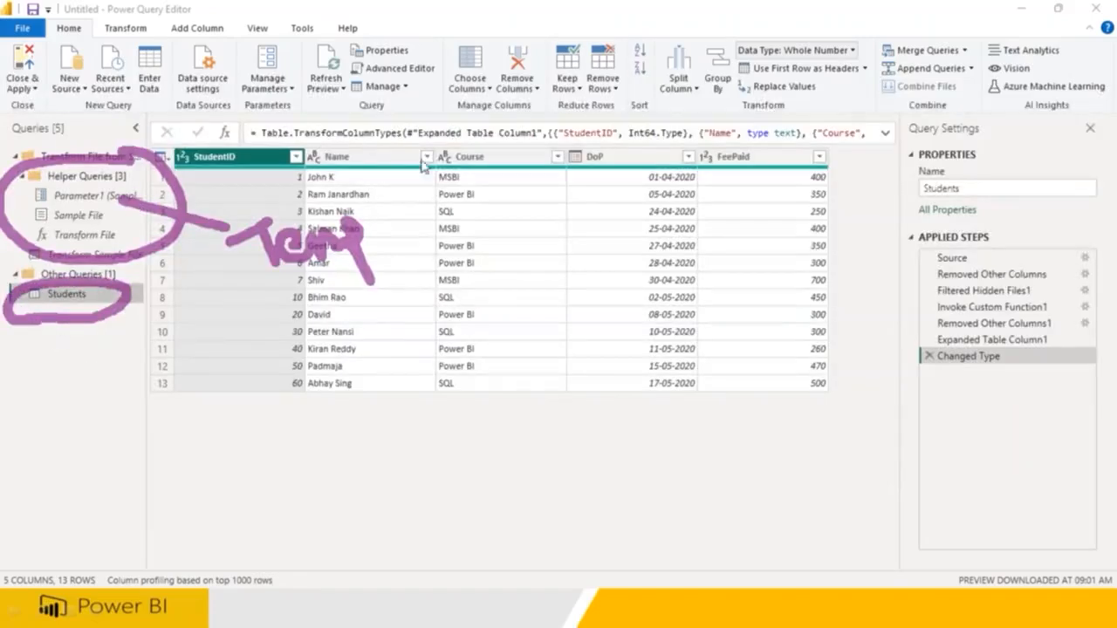
pyautogui.press('Escape')
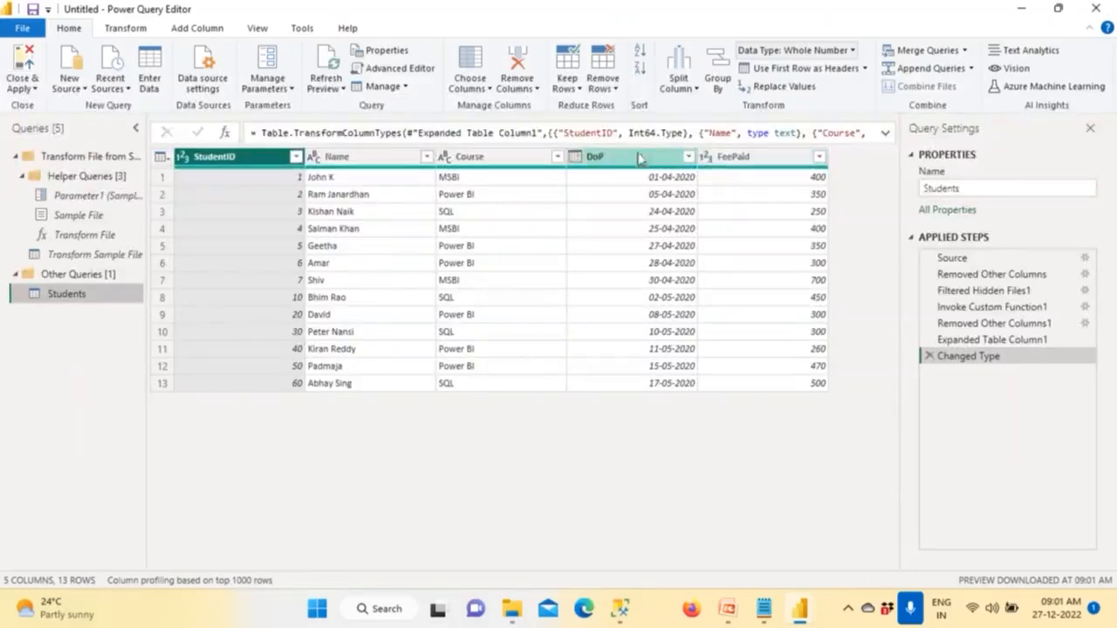
# - Add a column with the month name extracted from the DoP date column
pyautogui.click(638, 157)
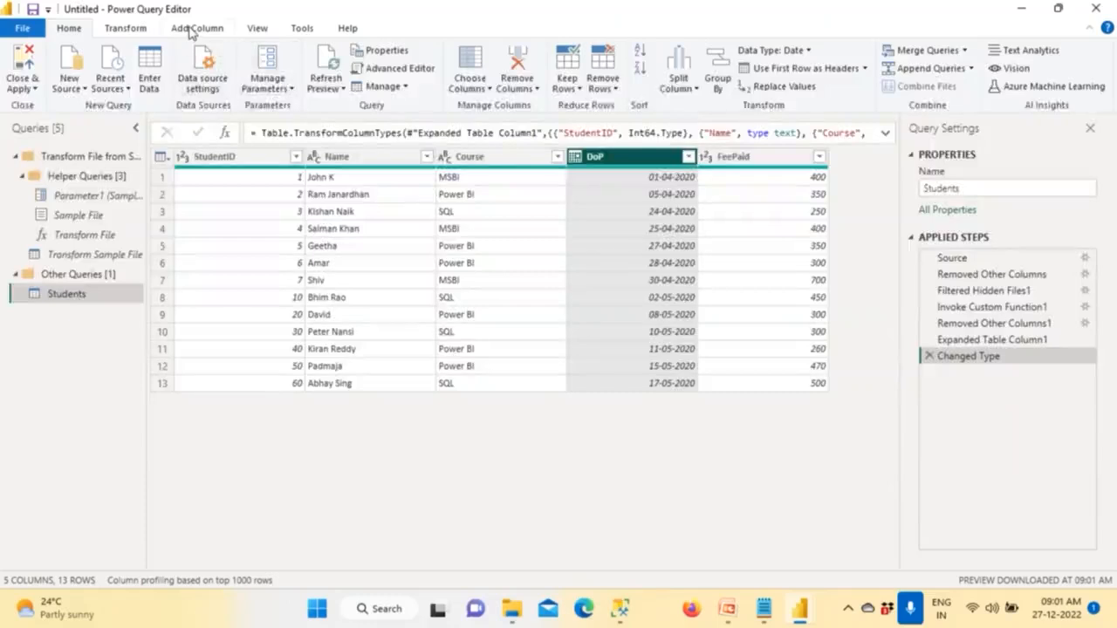
pyautogui.click(190, 32)
pyautogui.click(648, 78)
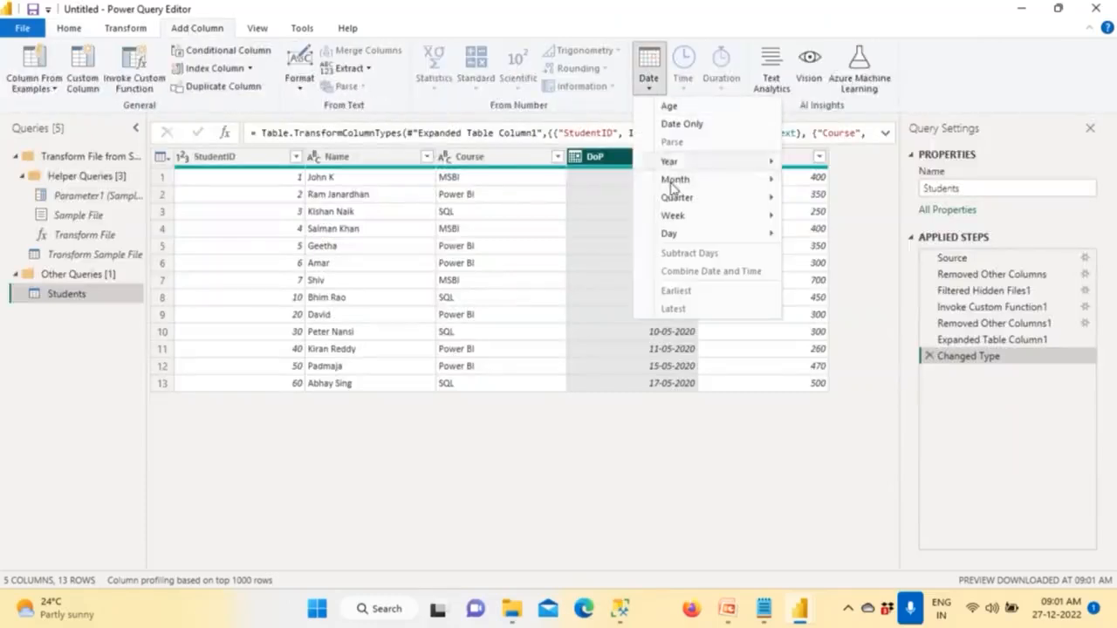
pyautogui.moveTo(735, 187)
pyautogui.click(821, 251)
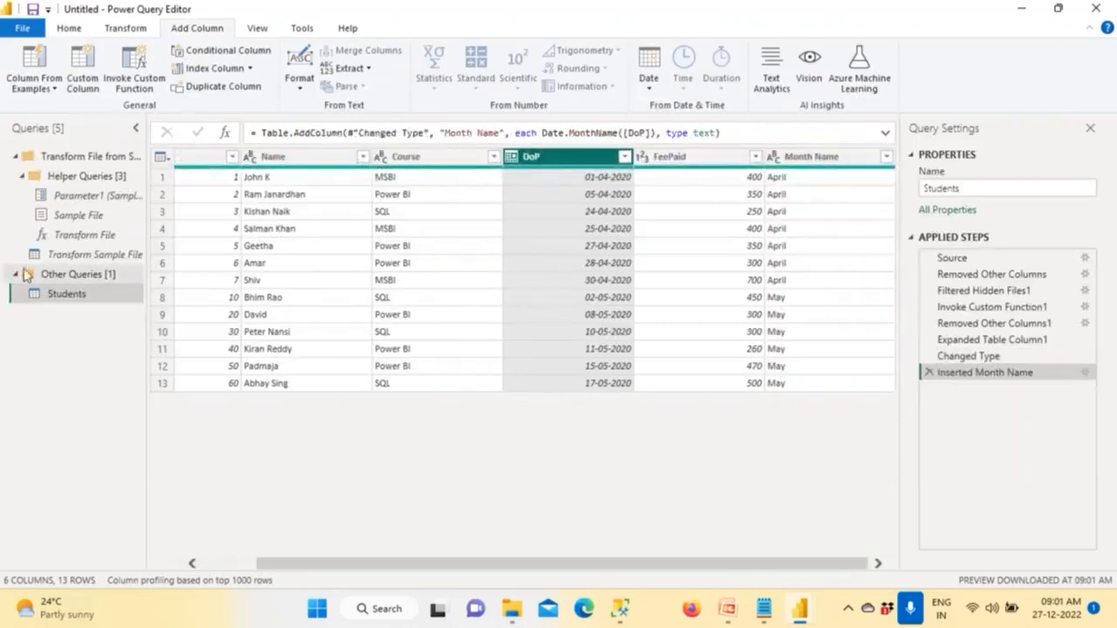
# - Close and apply the query changes to load the data, and expand the Students table's field list
pyautogui.click(70, 29)
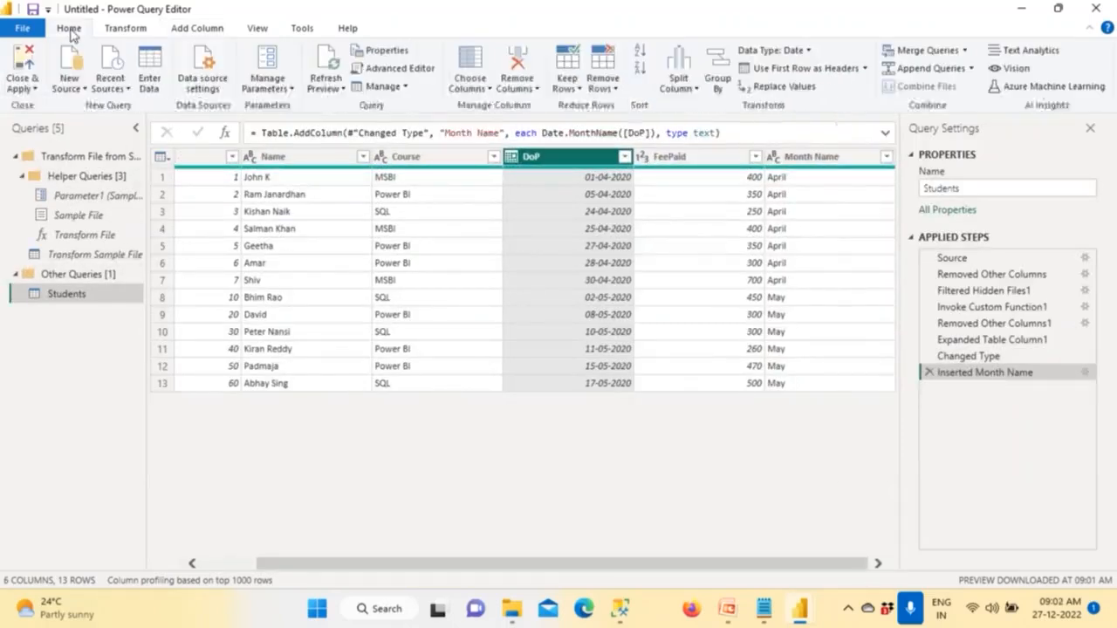
pyautogui.click(28, 65)
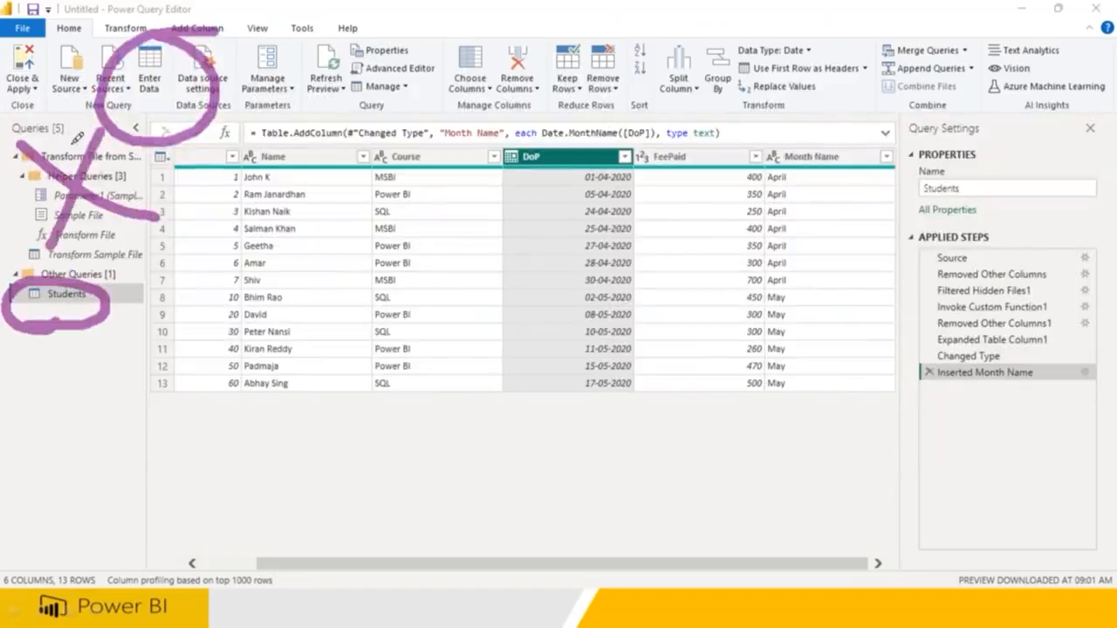
pyautogui.click(24, 66)
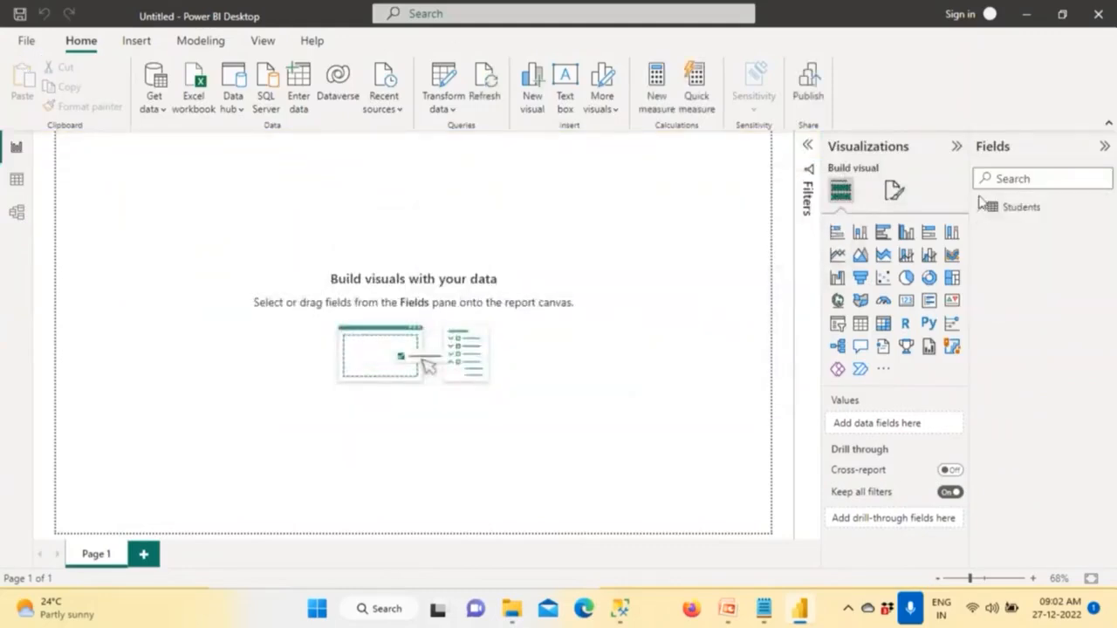
pyautogui.click(982, 207)
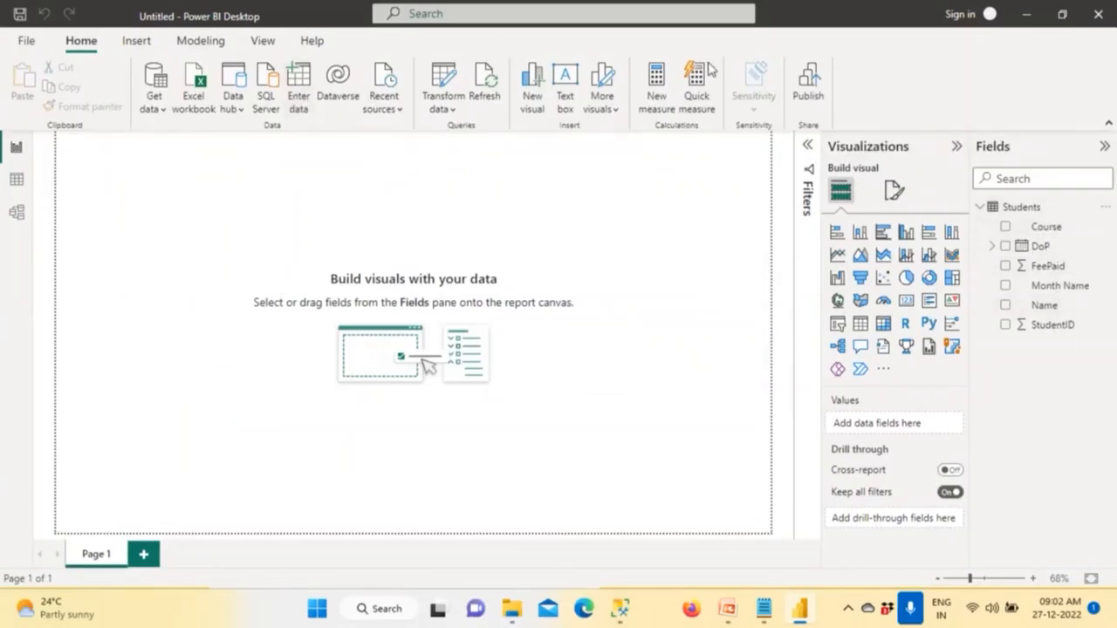
# - Set the report page view to actual size
pyautogui.click(265, 42)
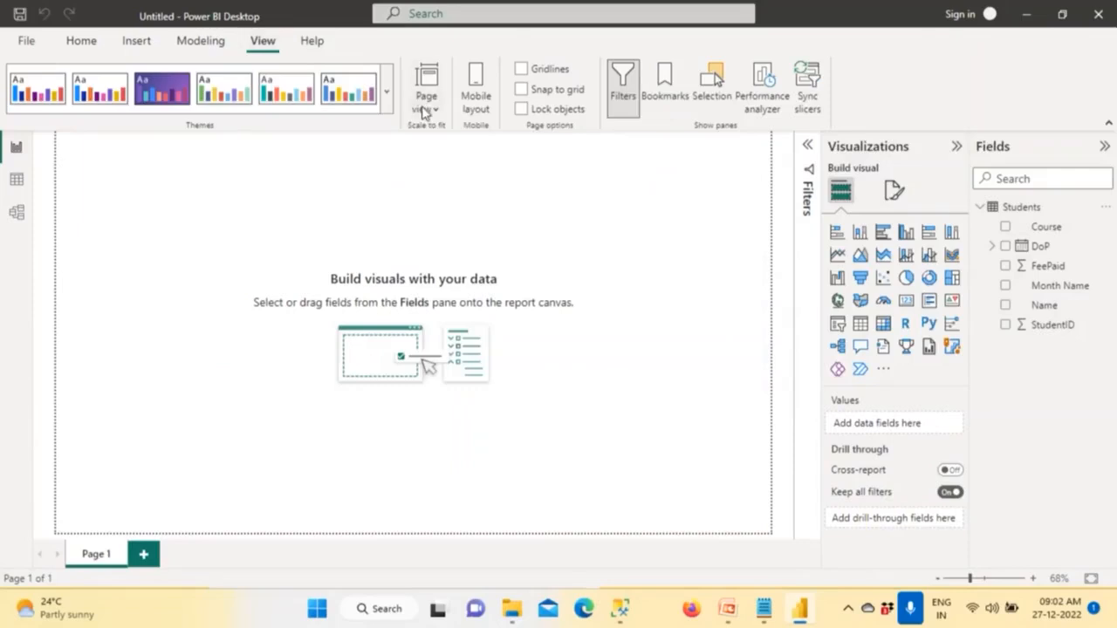
pyautogui.click(424, 105)
pyautogui.click(447, 189)
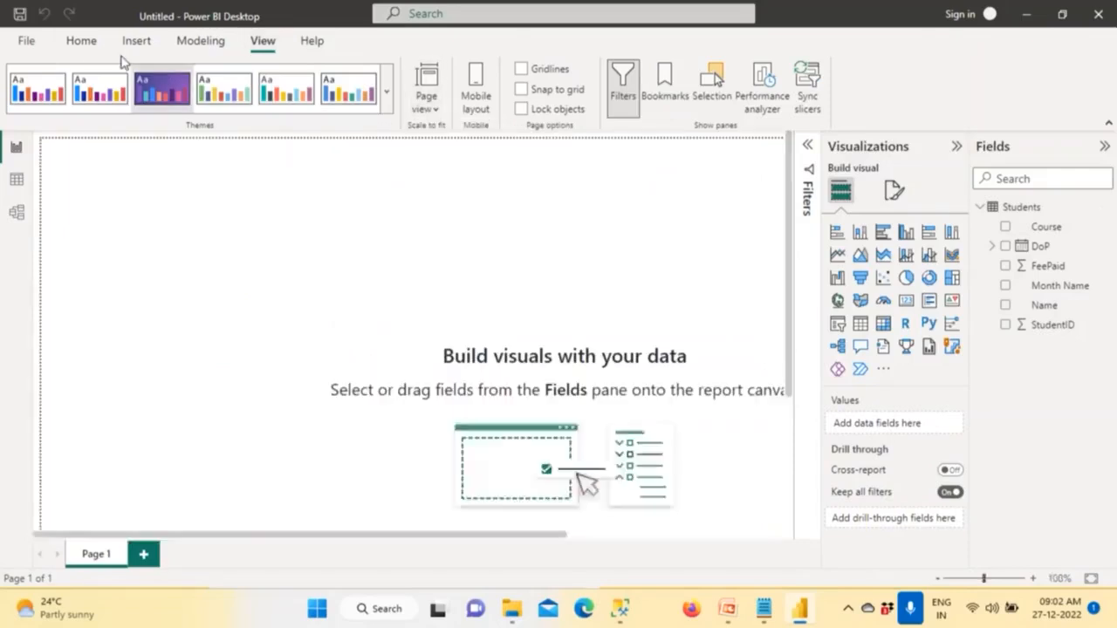
# - Add a card visual to the report page that shows the sum of FeePaid
pyautogui.click(83, 42)
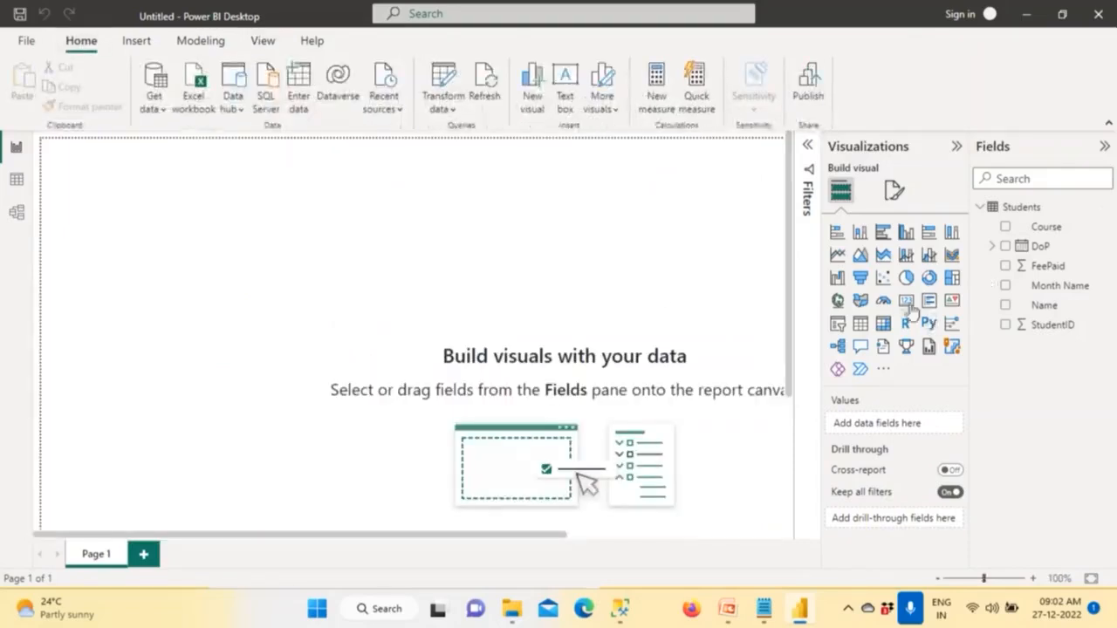
pyautogui.click(908, 302)
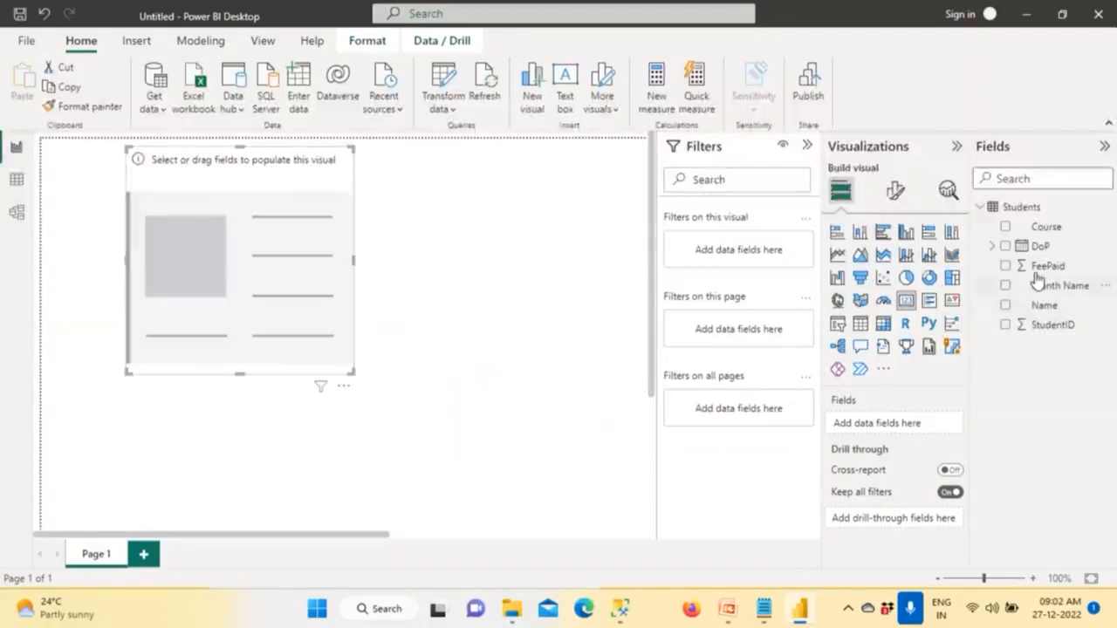
pyautogui.moveTo(1038, 274); pyautogui.dragTo(272, 281)
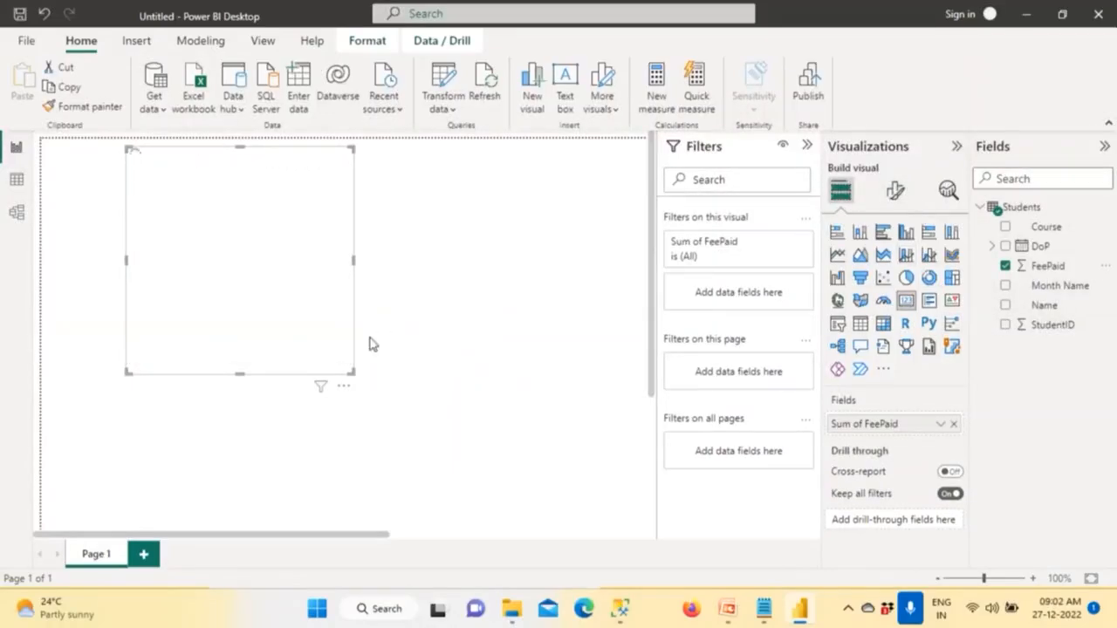
# - Turn on the card's visual border and shadow, and shrink and place it near the page's upper-left corner
pyautogui.click(895, 190)
pyautogui.click(895, 264)
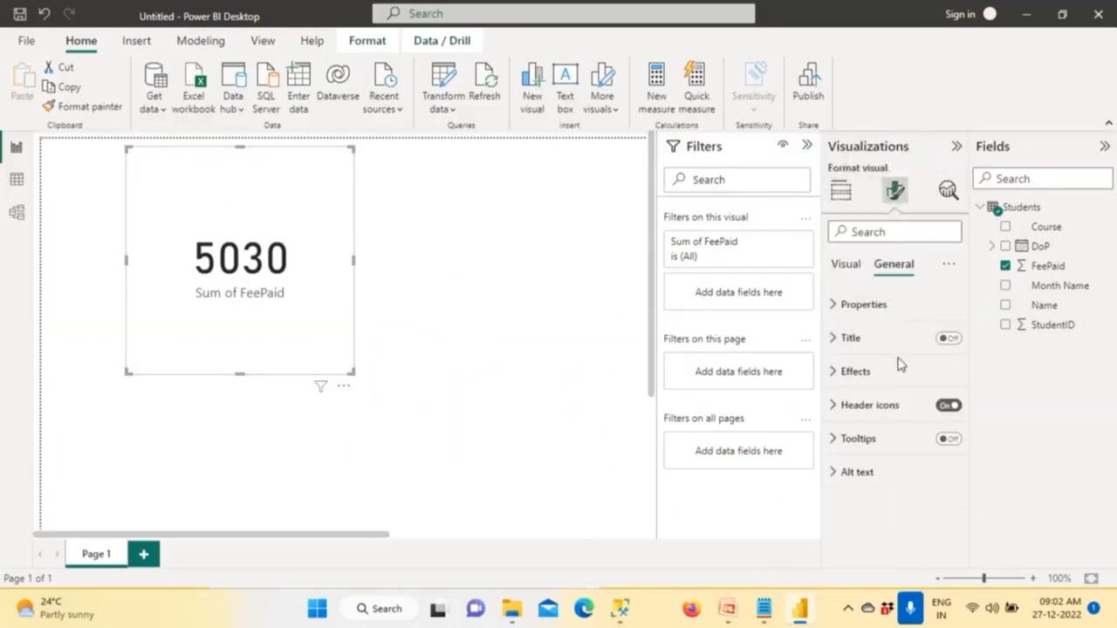
pyautogui.click(860, 369)
pyautogui.scroll(-2, 938, 449)
pyautogui.click(941, 412)
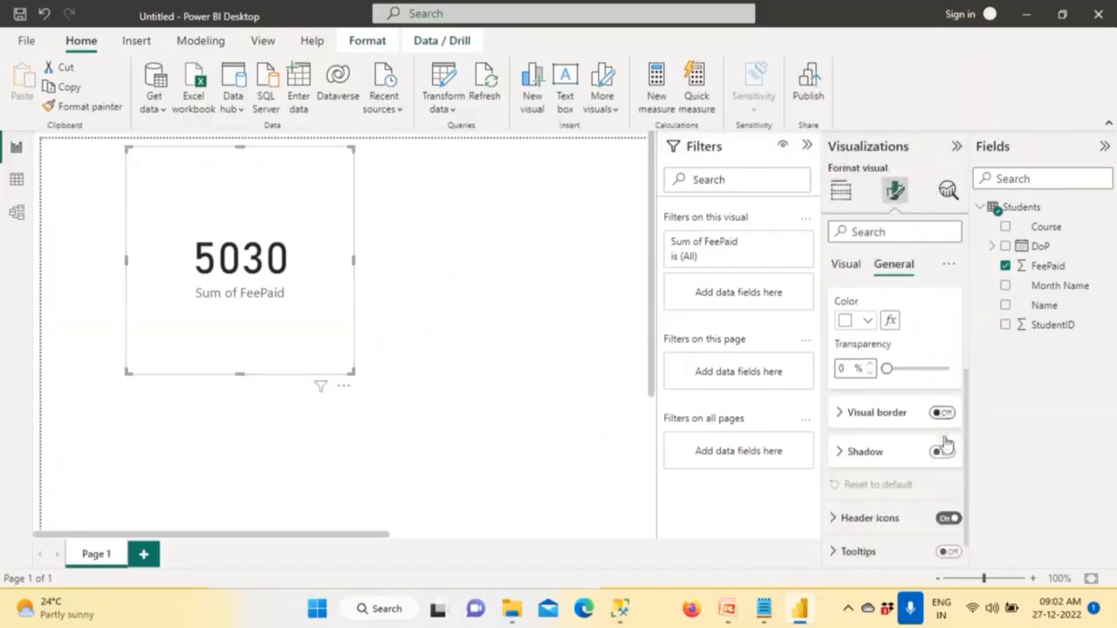
pyautogui.click(941, 451)
pyautogui.moveTo(352, 367); pyautogui.dragTo(276, 301)
pyautogui.click(403, 267)
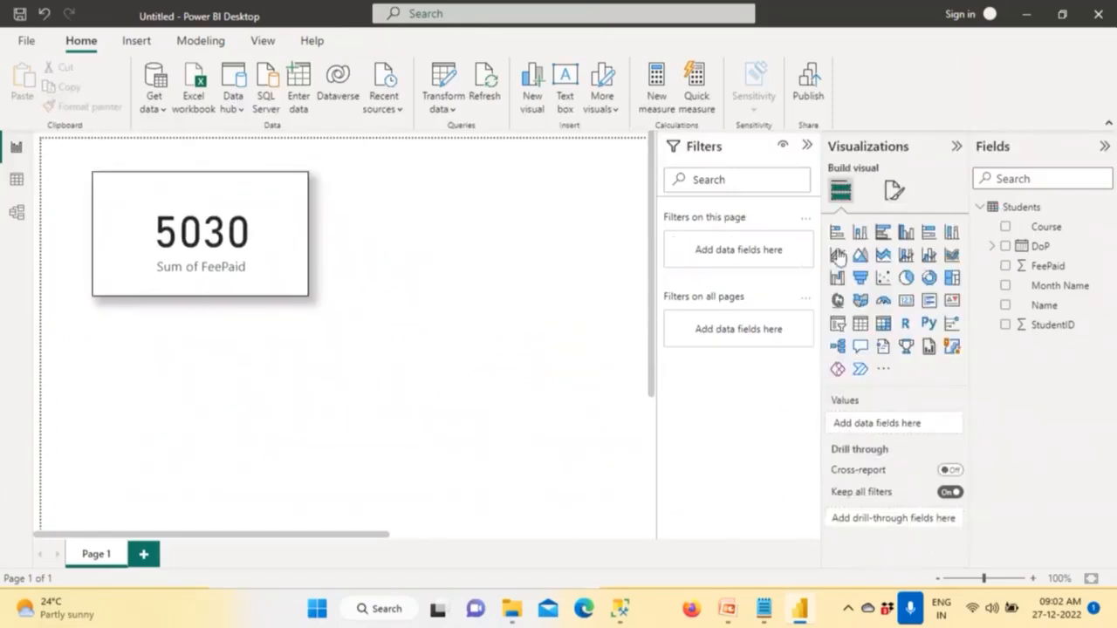
# - Add a Month Name slicer to the right of the card and copy the card's formatting onto it
pyautogui.click(837, 323)
pyautogui.moveTo(291, 389); pyautogui.dragTo(513, 201)
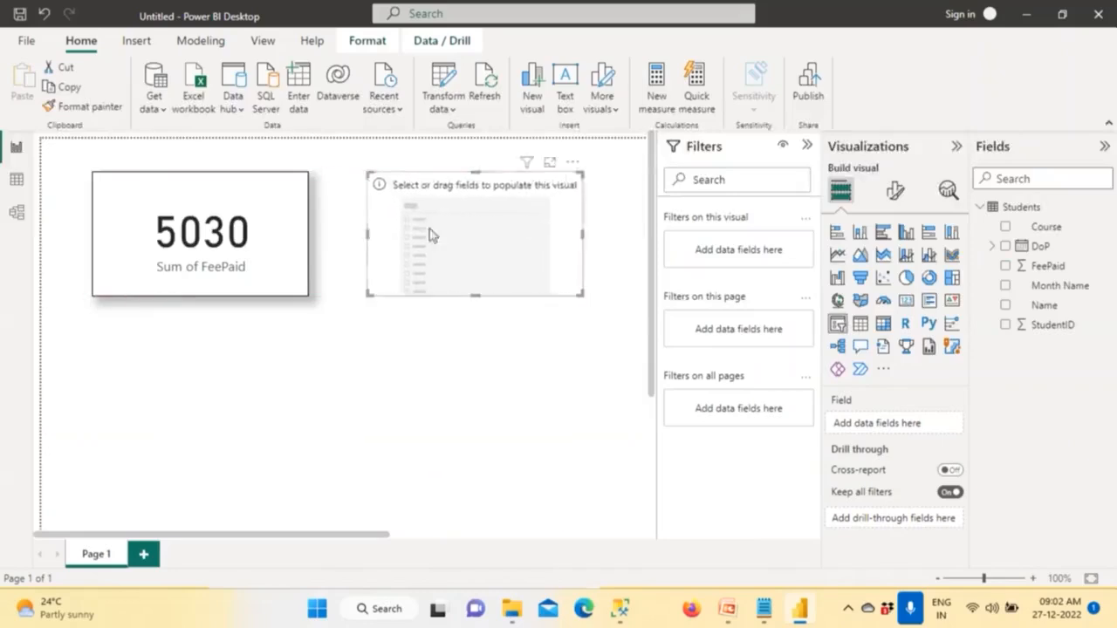
pyautogui.click(262, 241)
pyautogui.click(97, 106)
pyautogui.click(467, 240)
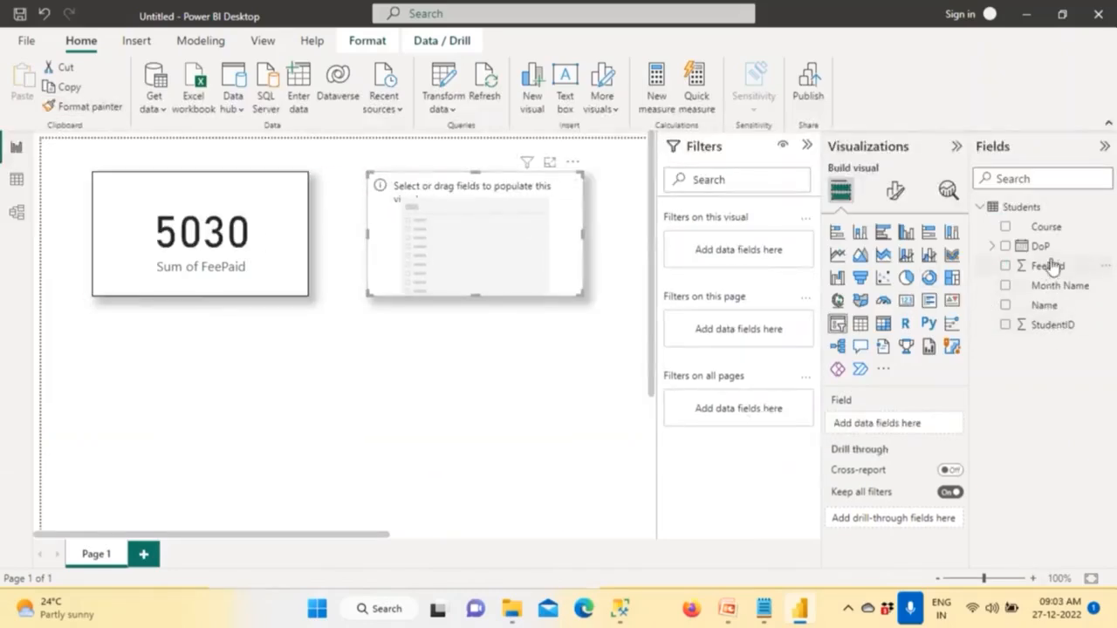
pyautogui.moveTo(1047, 289); pyautogui.dragTo(504, 264)
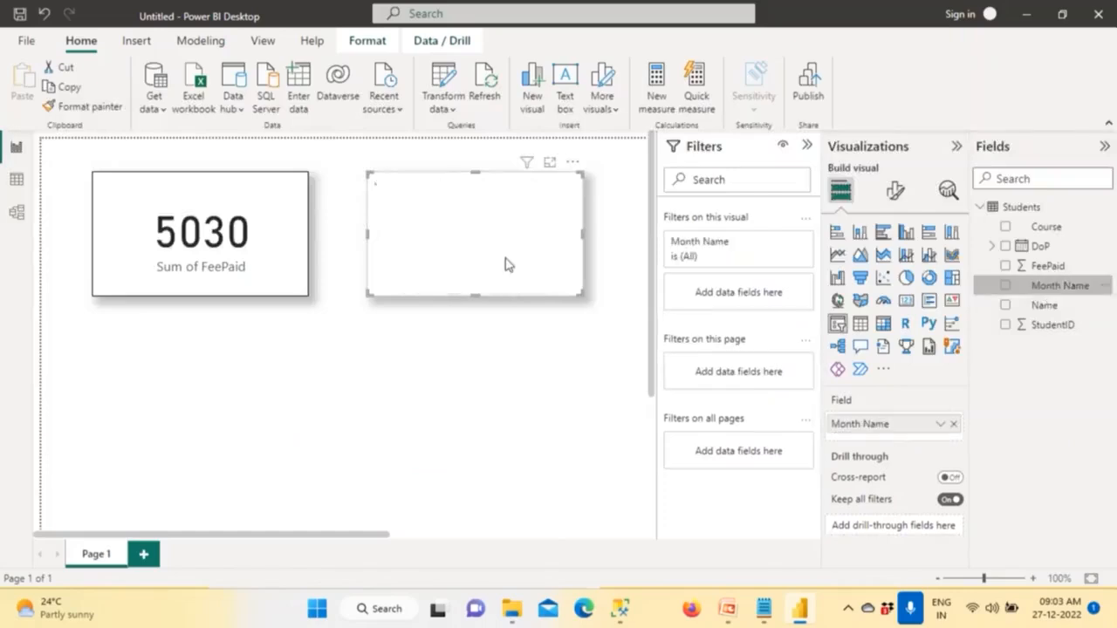
# - Test the Month Name slicer by filtering the card for April, May and April again, and clear the selection
pyautogui.click(385, 205)
pyautogui.click(384, 227)
pyautogui.click(385, 203)
pyautogui.click(415, 338)
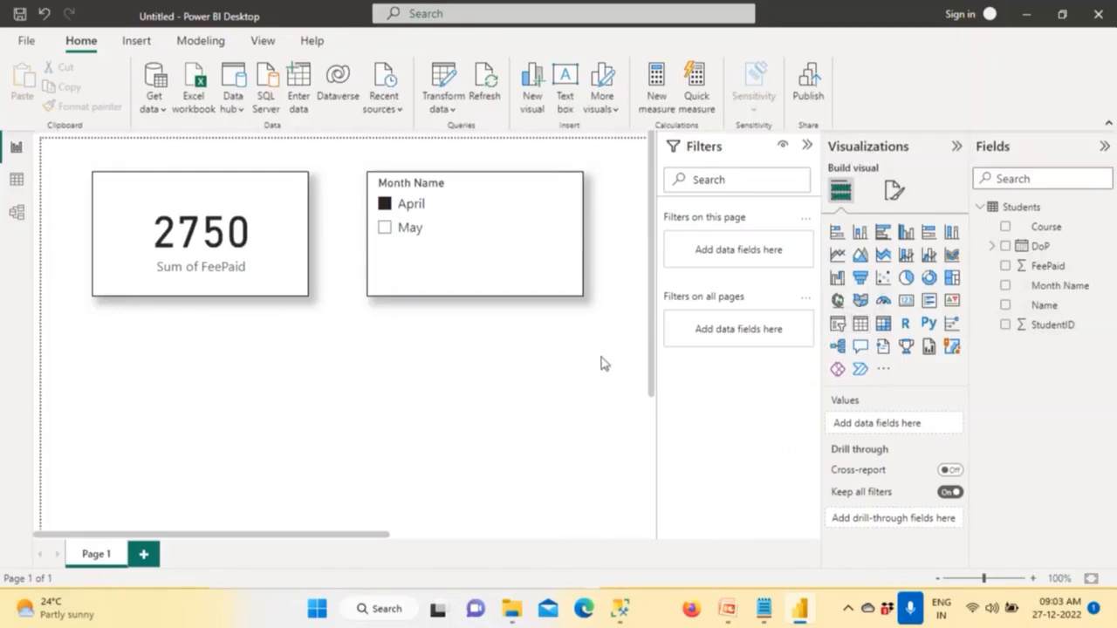
pyautogui.click(548, 190)
pyautogui.click(859, 323)
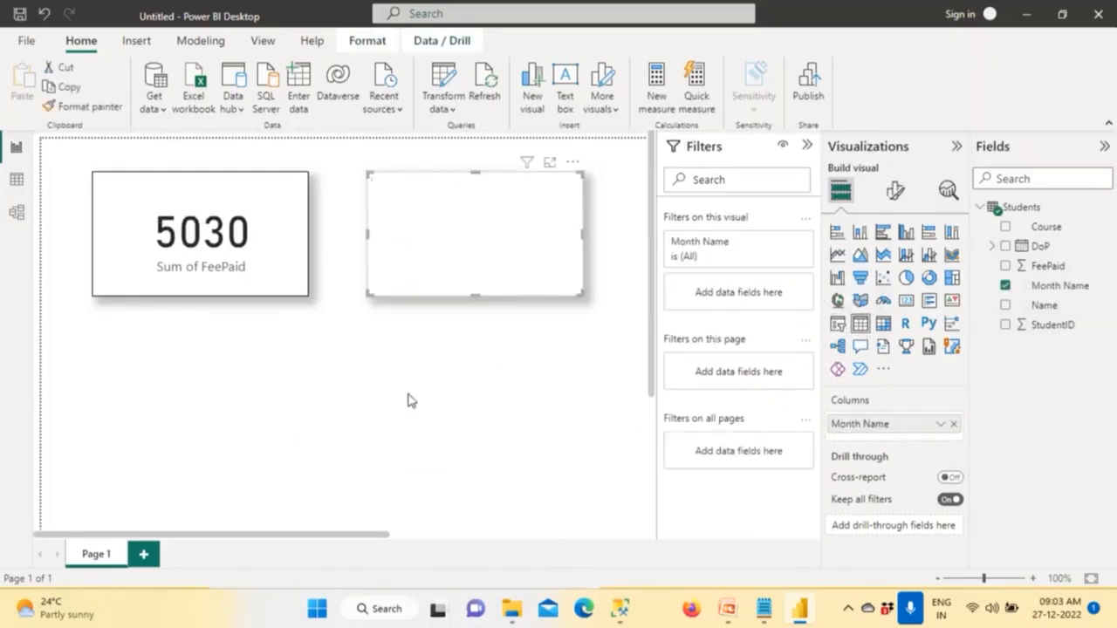
pyautogui.hotkey('ctrl', 'z')
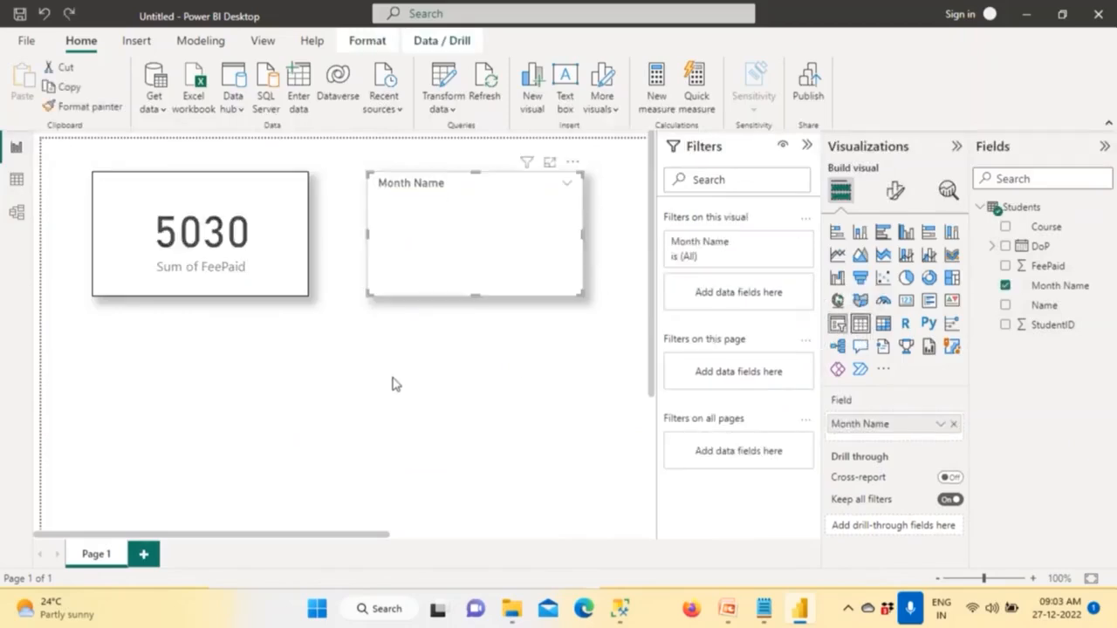
pyautogui.click(502, 406)
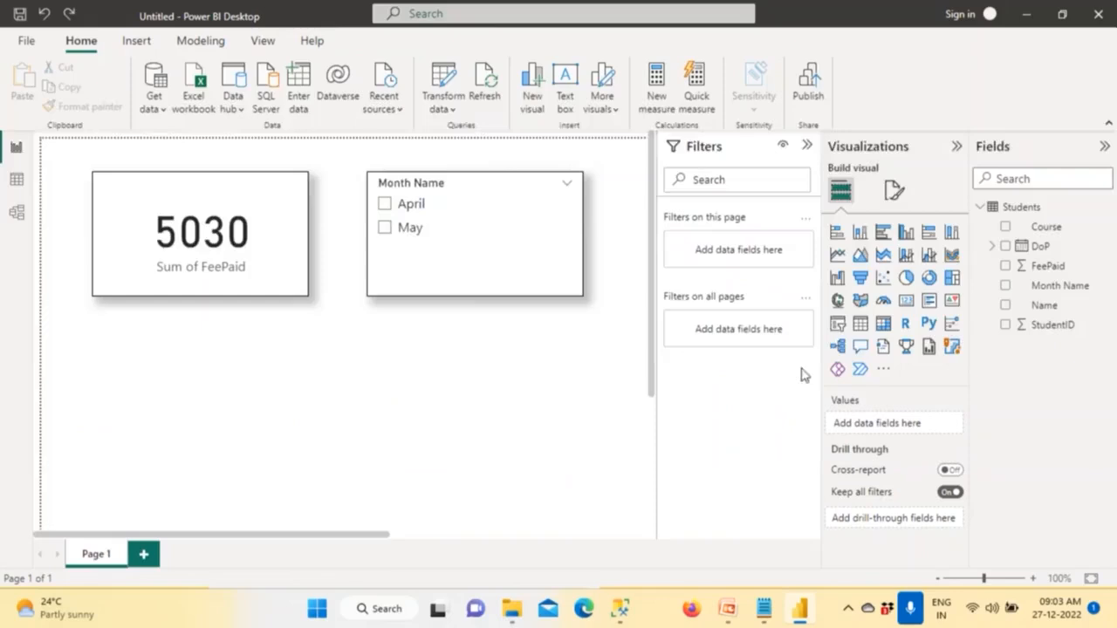
# - Add a table visual below the card with the StudentID field set to Don't summarize
pyautogui.click(859, 325)
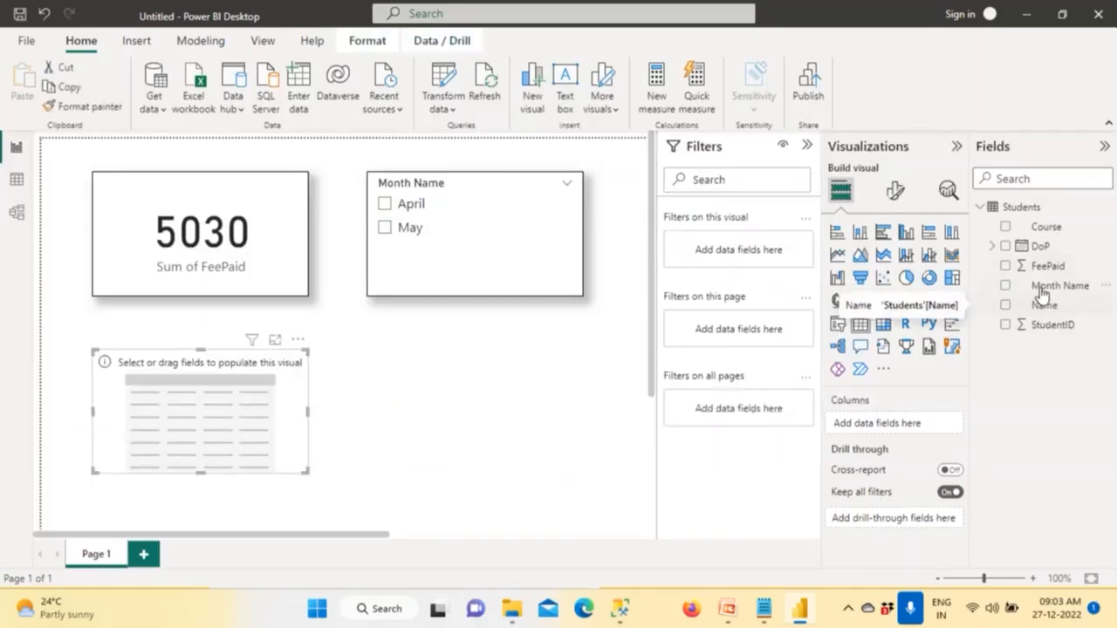
pyautogui.click(1031, 335)
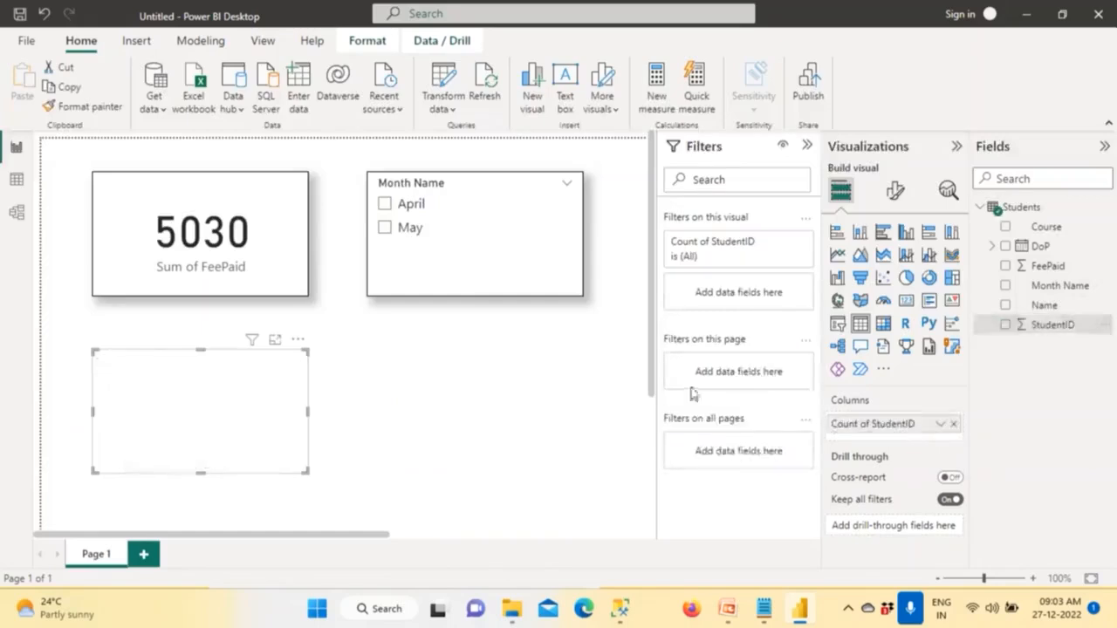
pyautogui.click(940, 425)
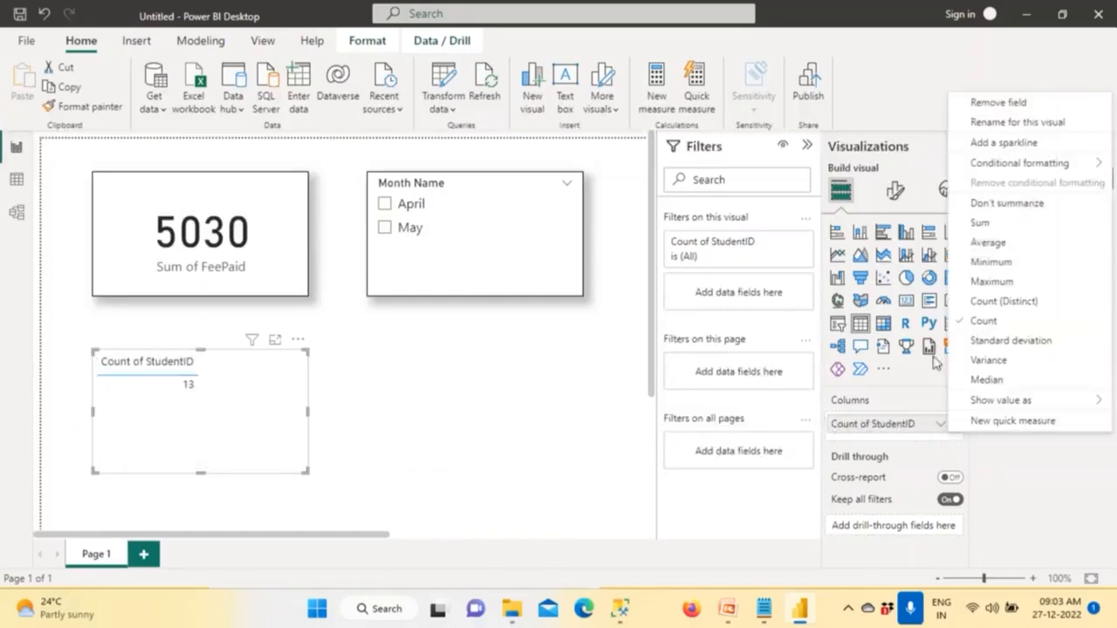
pyautogui.click(977, 208)
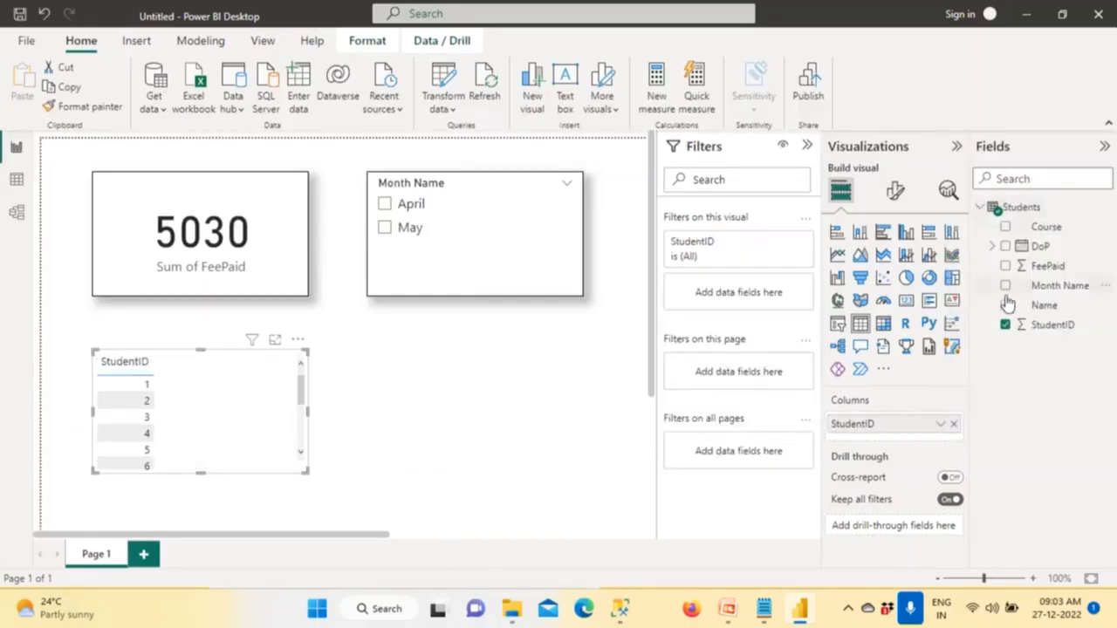
# - Add the Name and Course fields to the table after StudentID and enlarge the table visual
pyautogui.moveTo(1034, 307); pyautogui.dragTo(891, 440)
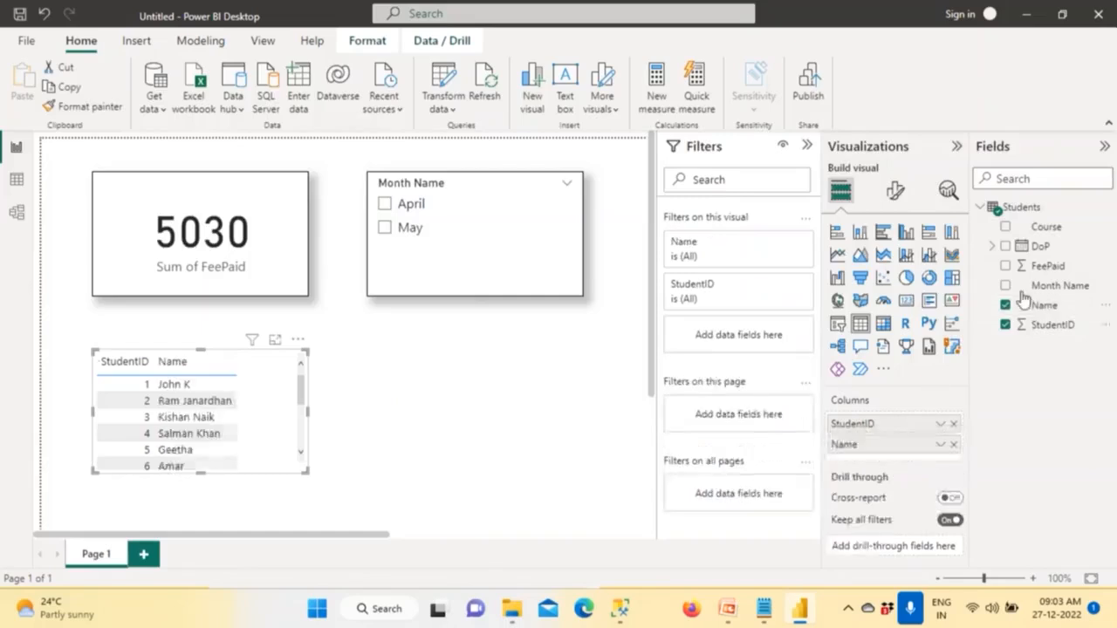
pyautogui.moveTo(1038, 234); pyautogui.dragTo(881, 464)
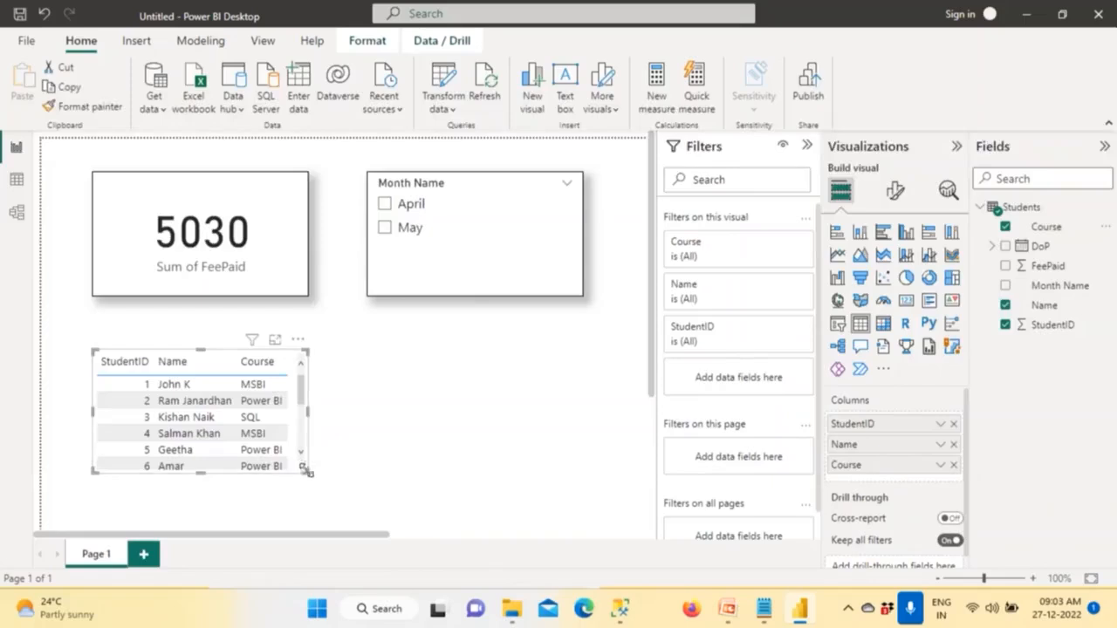
pyautogui.moveTo(305, 471); pyautogui.dragTo(424, 511)
# - Copy the card's border and shadow formatting onto the table visual
pyautogui.click(267, 275)
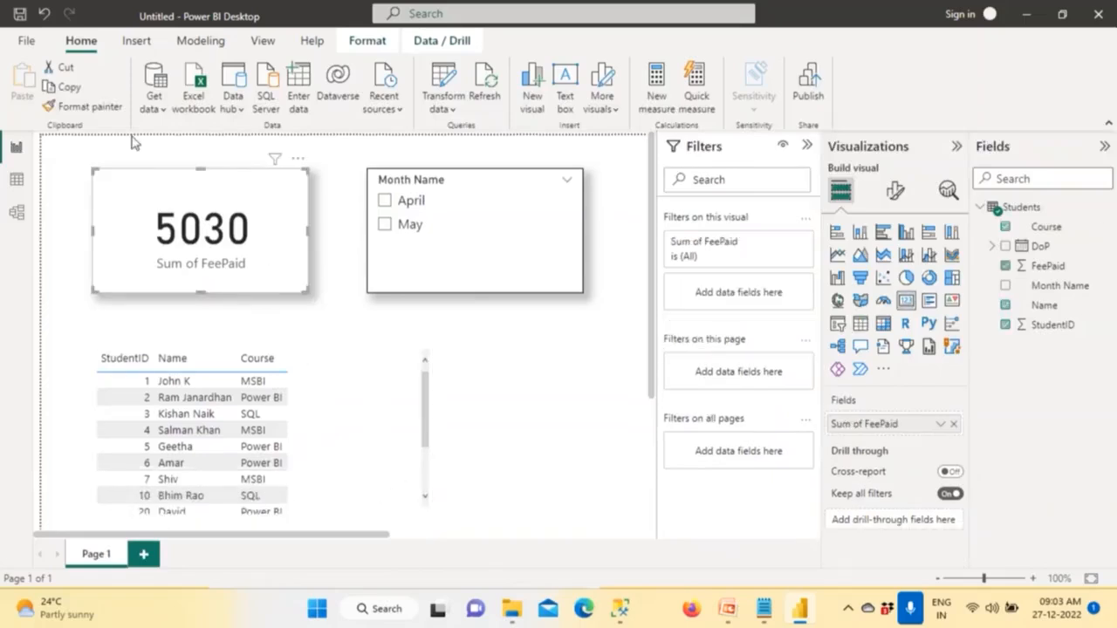
pyautogui.click(342, 397)
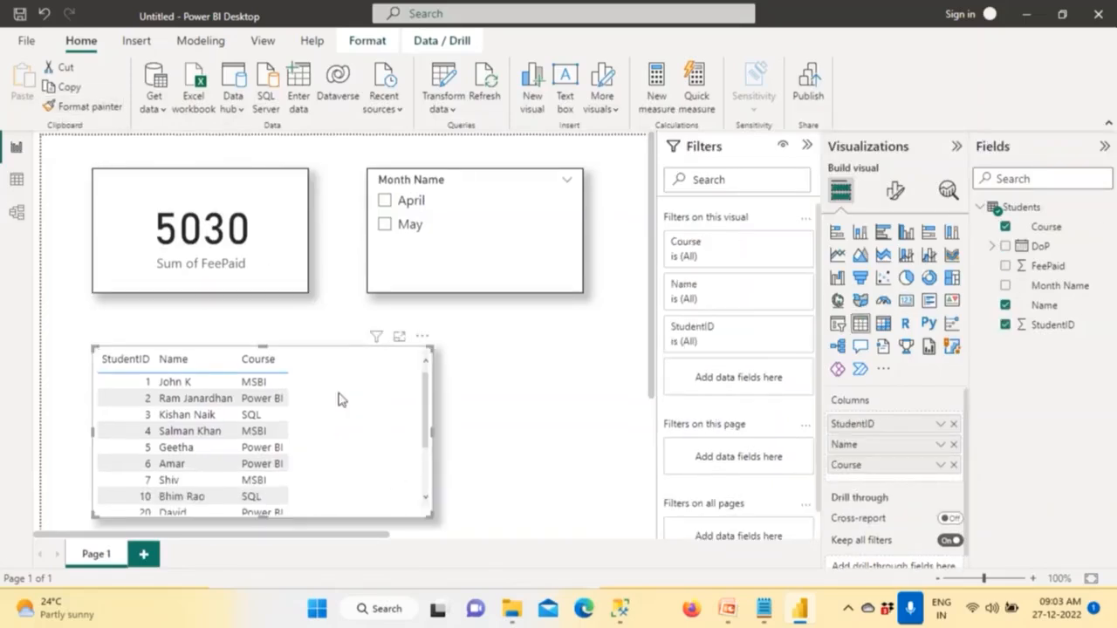
# - Test the Month Name slicer on the table with April and May in turn, and clear the selection
pyautogui.click(385, 200)
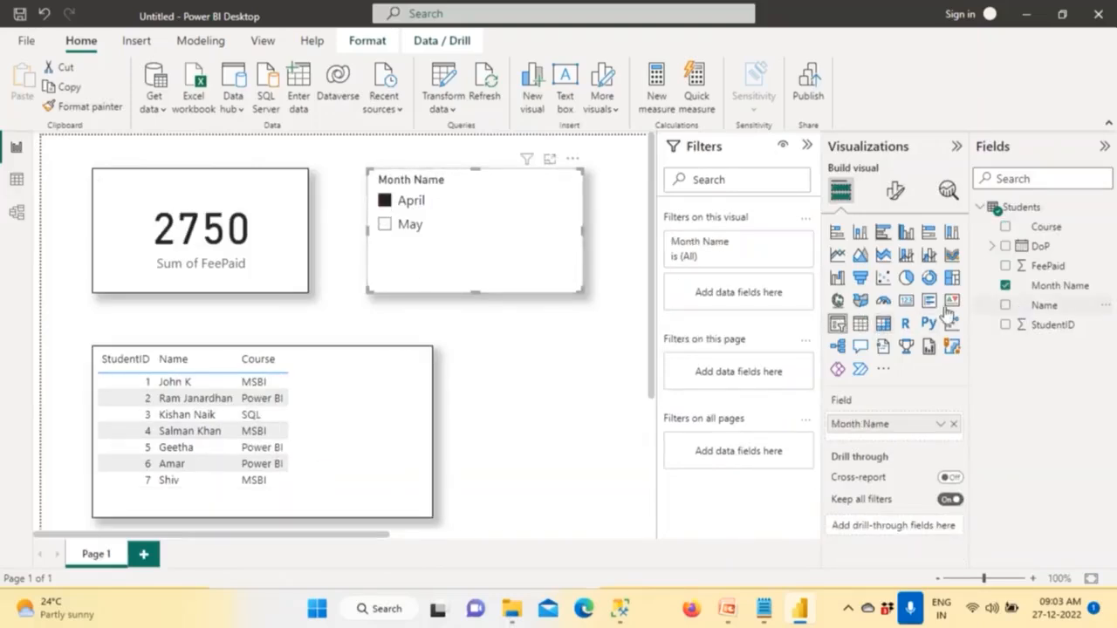
pyautogui.click(384, 224)
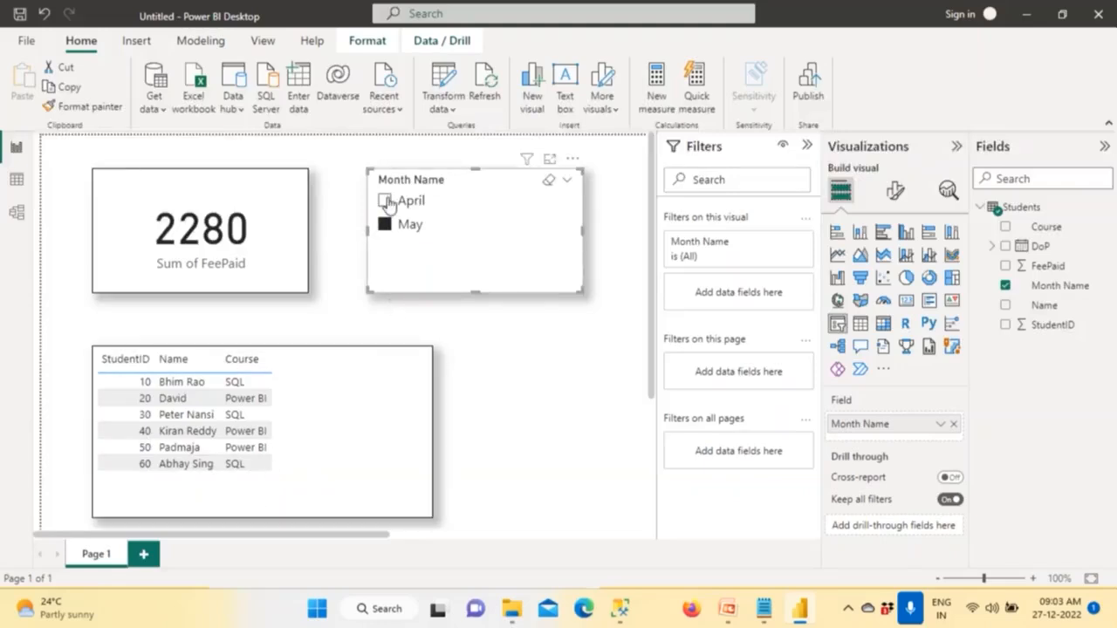
pyautogui.click(551, 185)
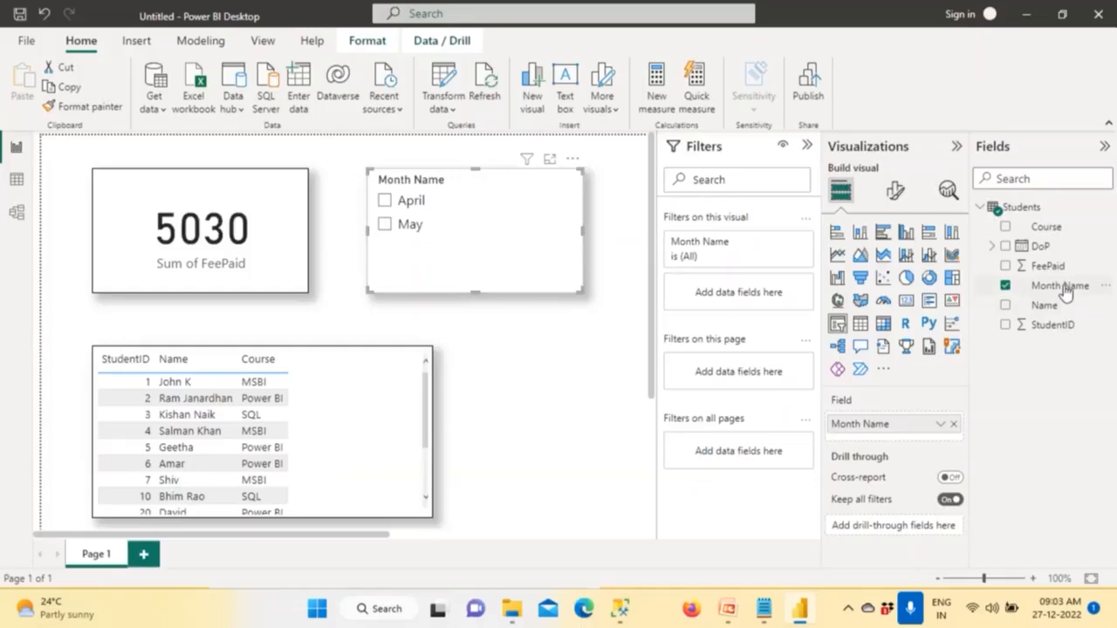
# - Add Month Name as the table's last column, check it with the slicer on April and May, and clear the selection
pyautogui.moveTo(1065, 288); pyautogui.dragTo(399, 428)
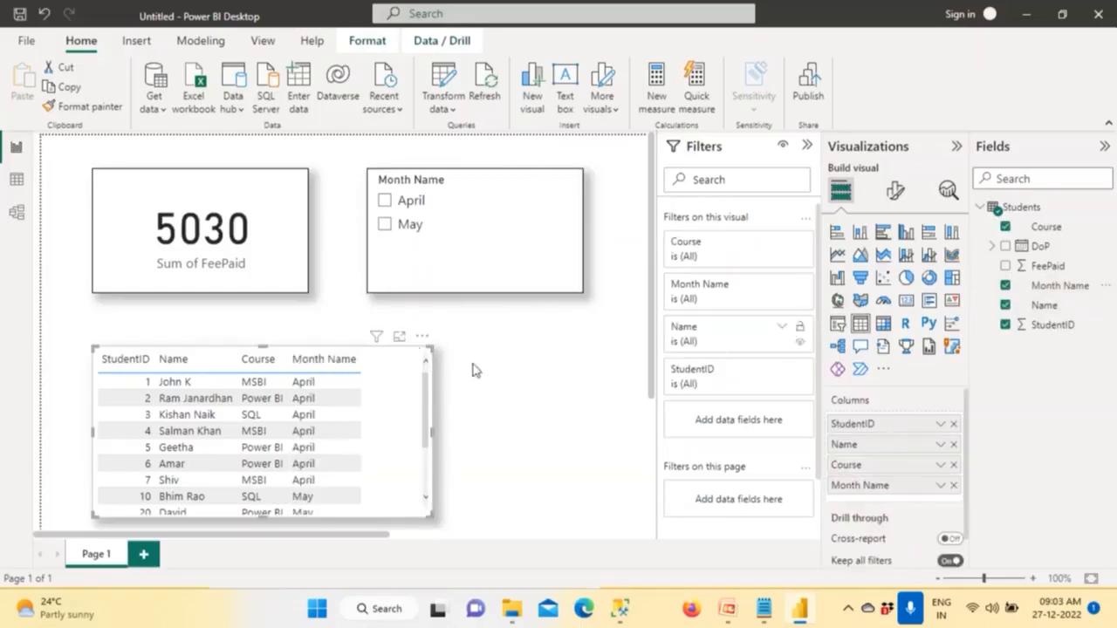
pyautogui.click(386, 202)
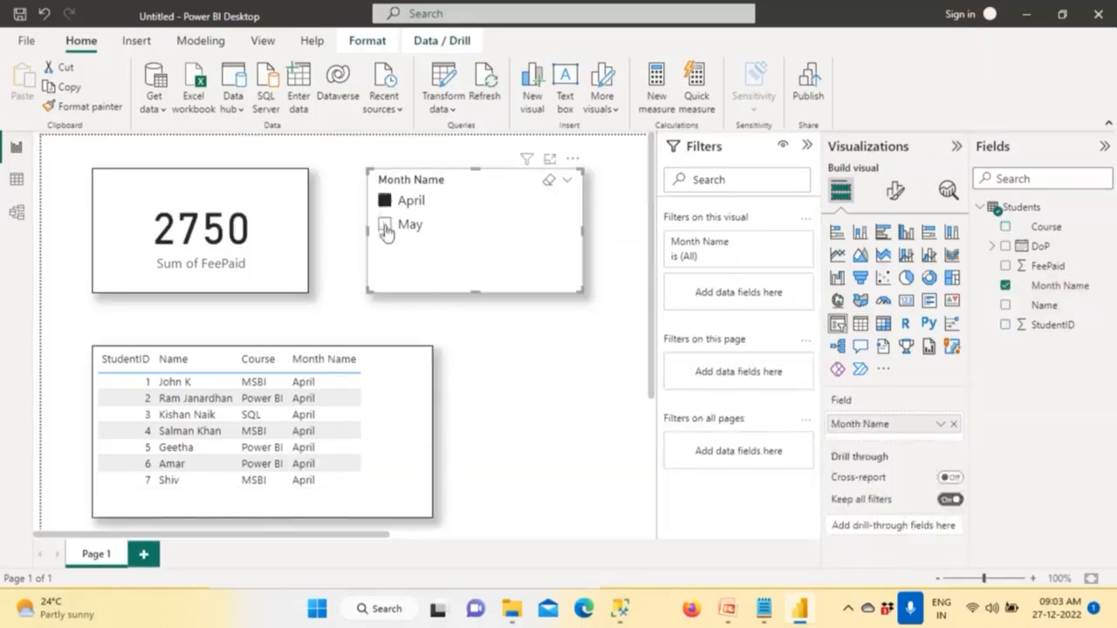
pyautogui.click(385, 225)
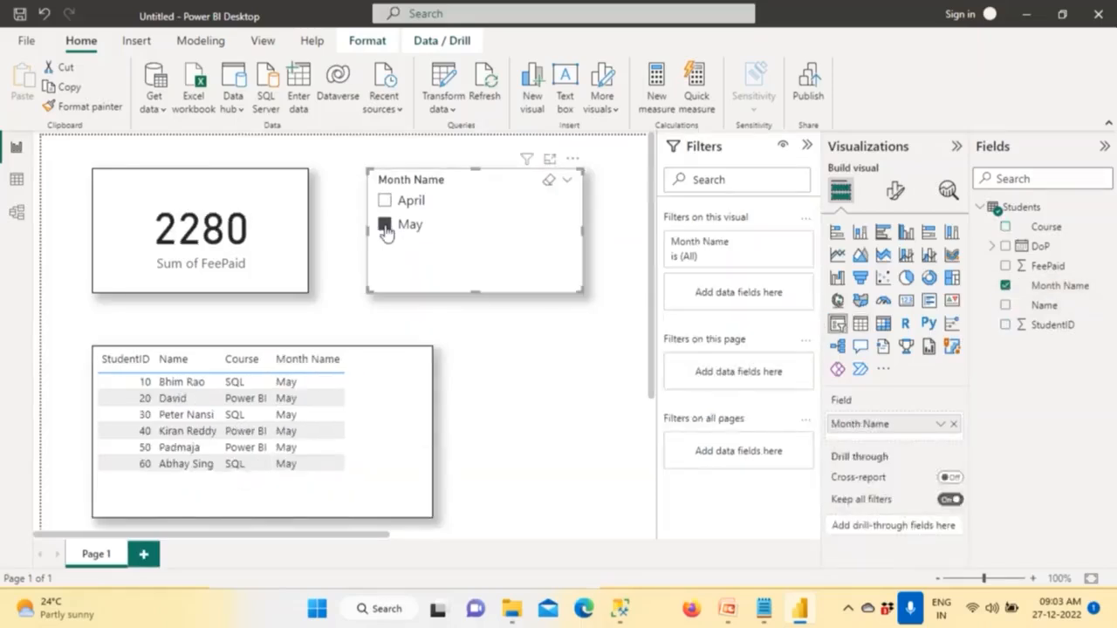
pyautogui.click(548, 182)
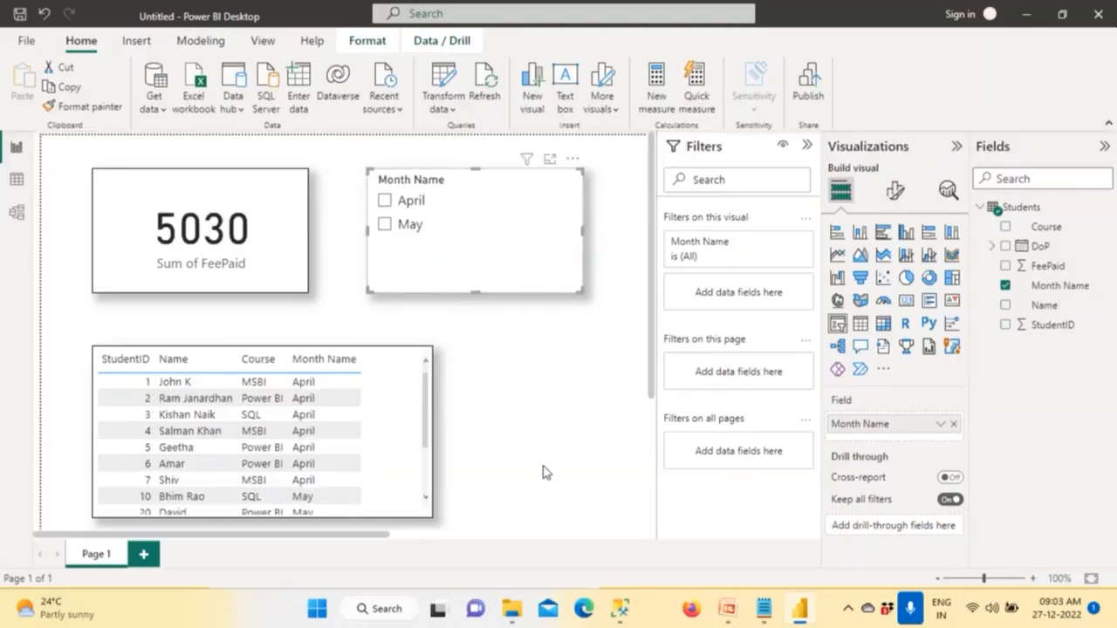
# - In File Explorer, copy the Students_June2020 CSV file from D:\PBI_SourceData into D:\Students and close the folder window
pyautogui.moveTo(514, 608)
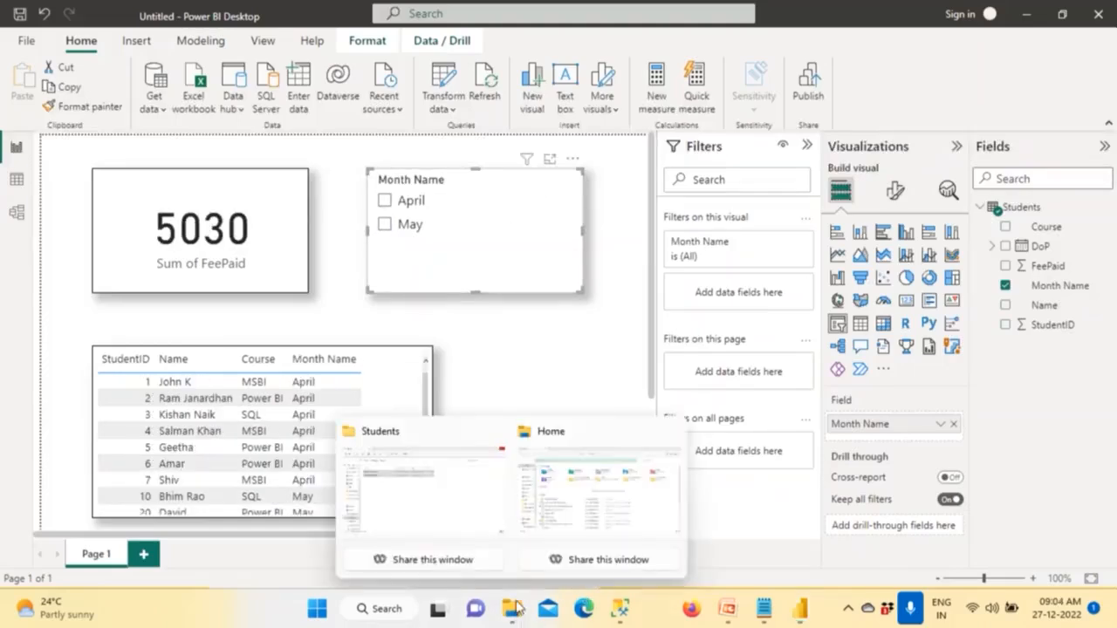
pyautogui.click(460, 504)
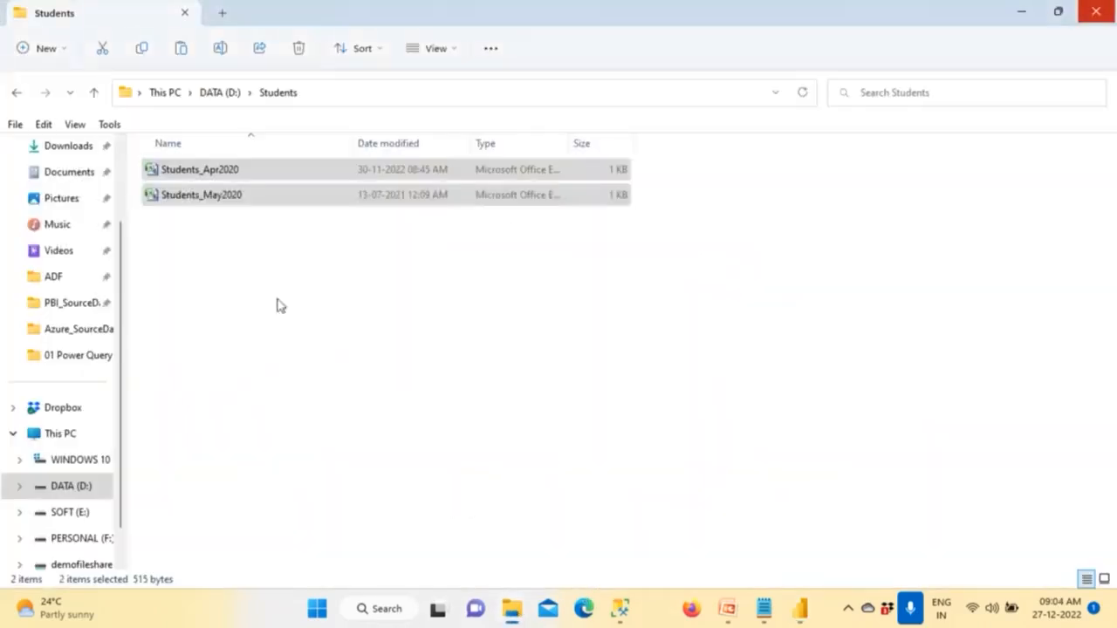
pyautogui.click(94, 92)
pyautogui.doubleClick(182, 397)
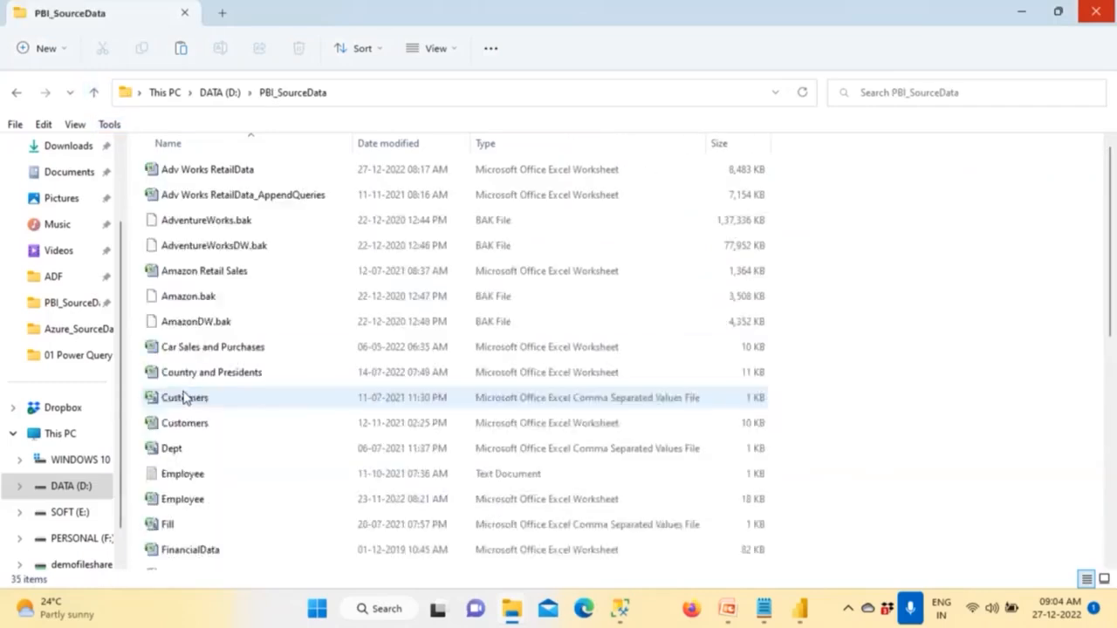
pyautogui.scroll(-6, 245, 495)
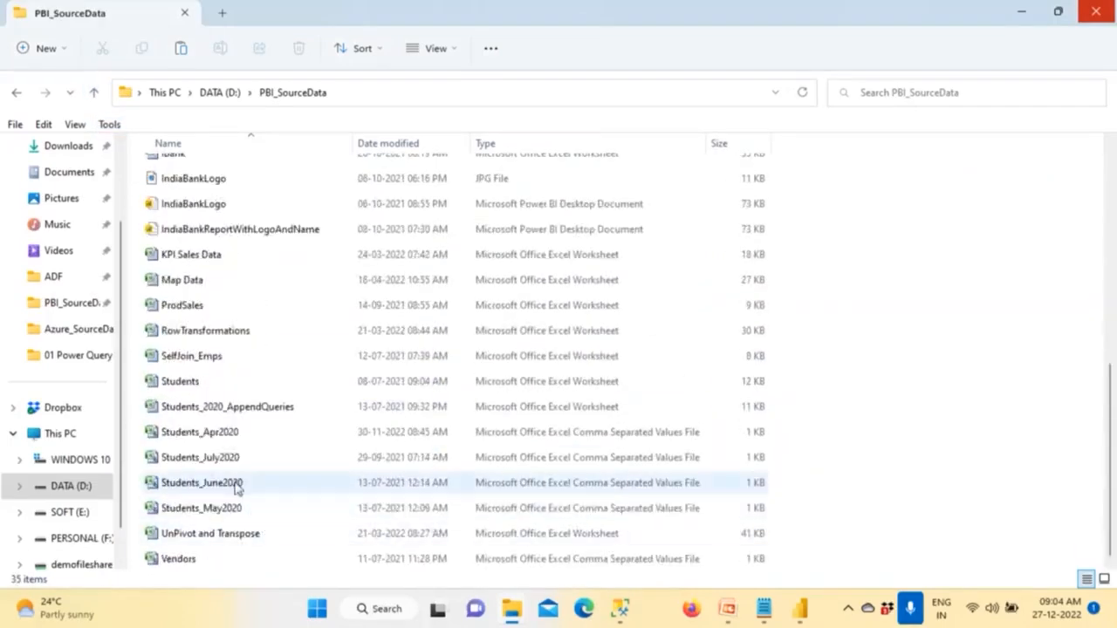
pyautogui.click(234, 488)
pyautogui.rightClick(234, 488)
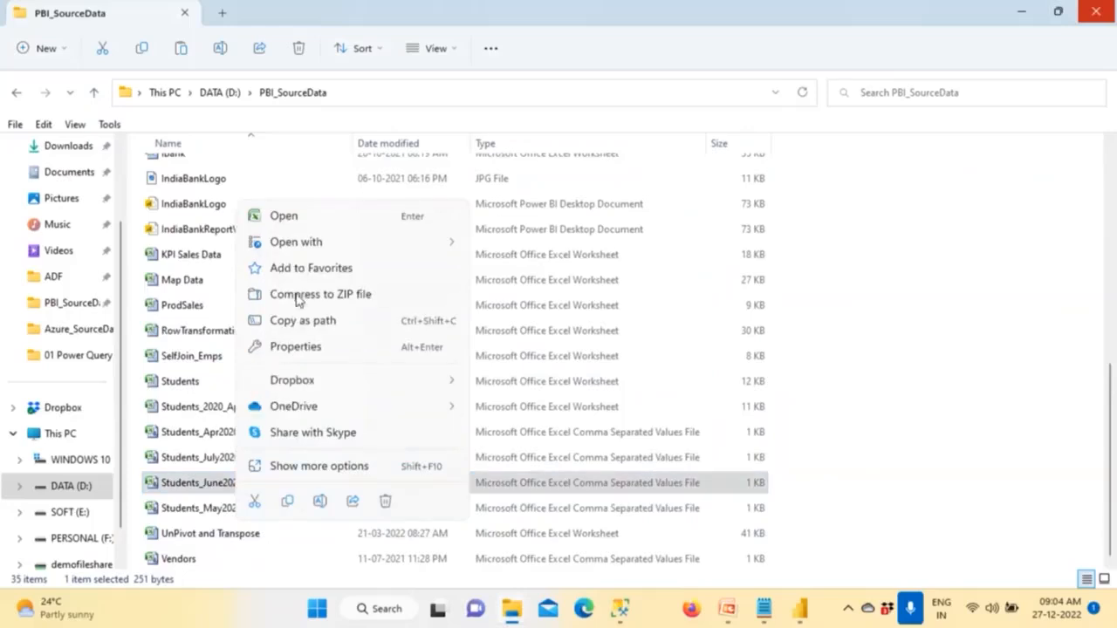
pyautogui.click(290, 504)
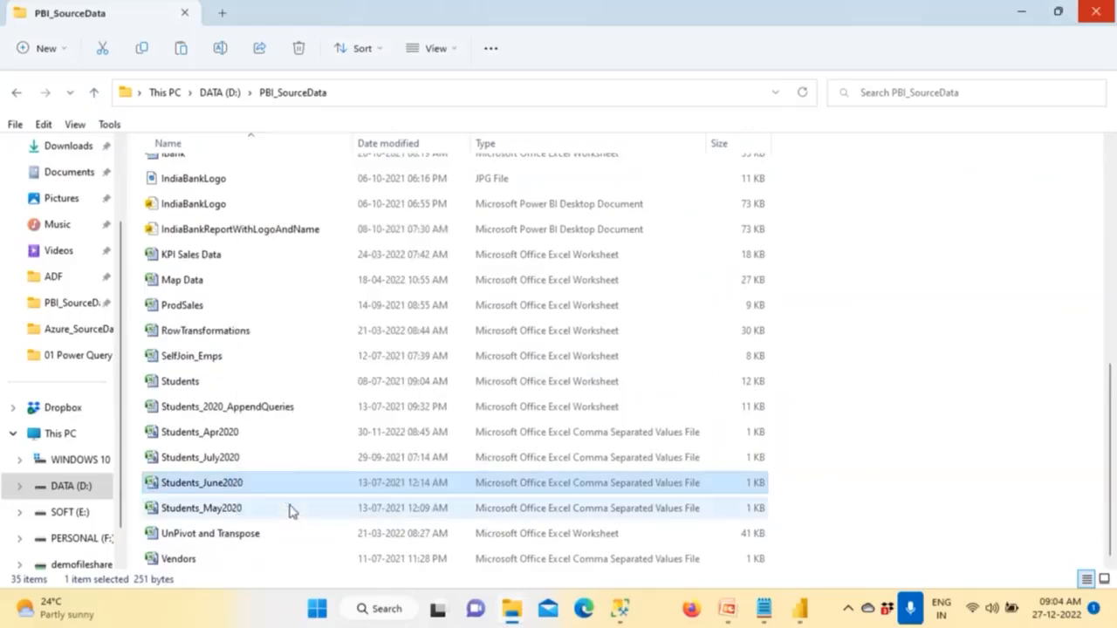
pyautogui.click(74, 486)
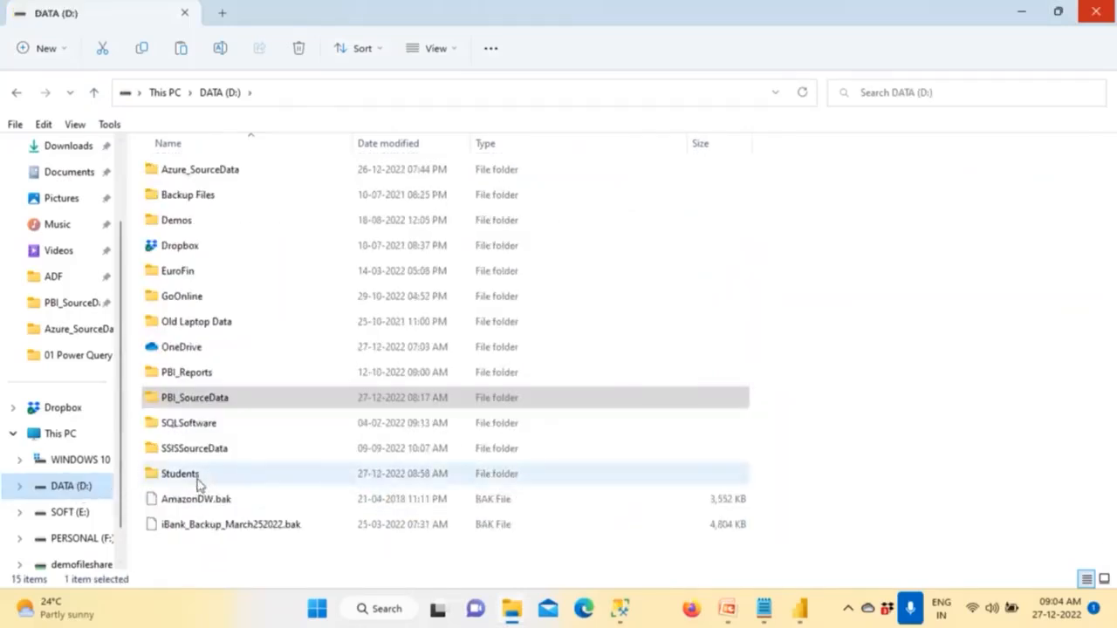
pyautogui.doubleClick(197, 482)
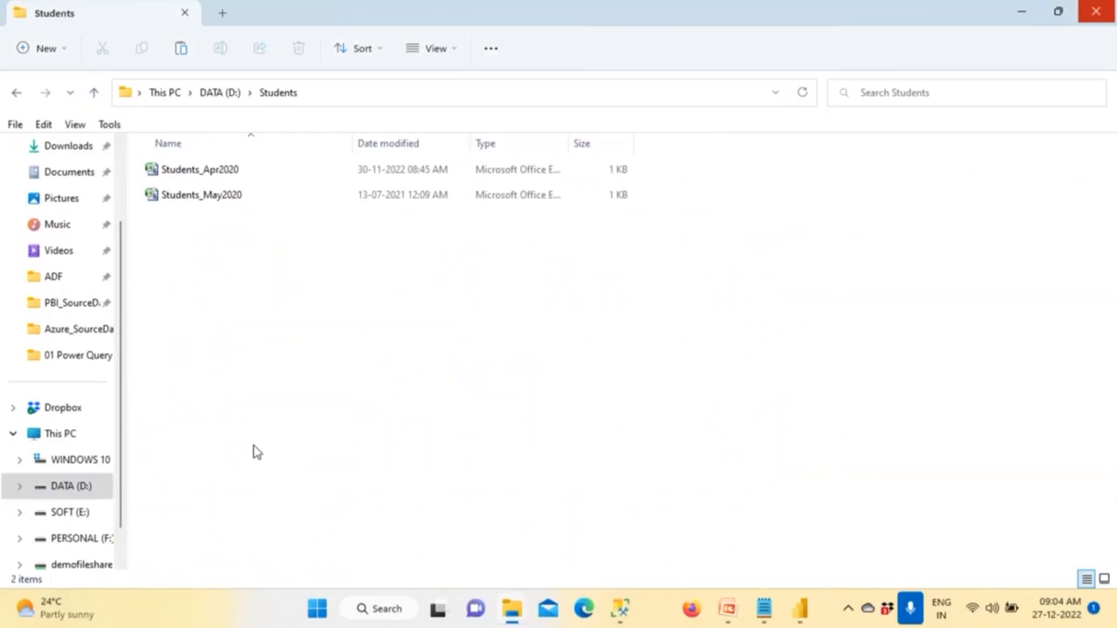
pyautogui.hotkey('ctrl', 'v')
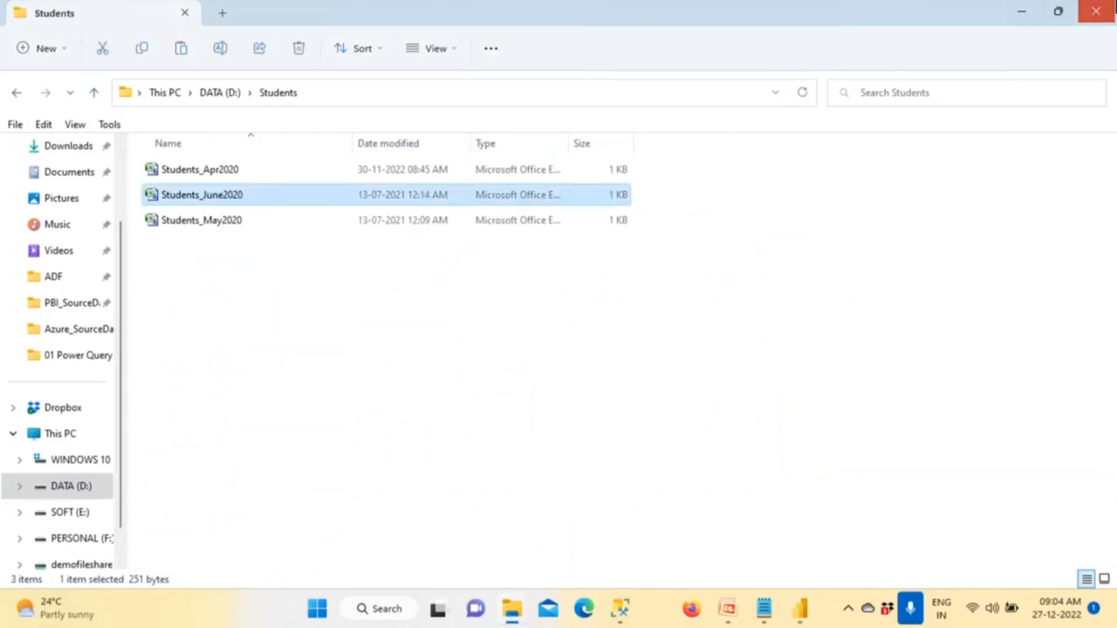
pyautogui.click(1098, 12)
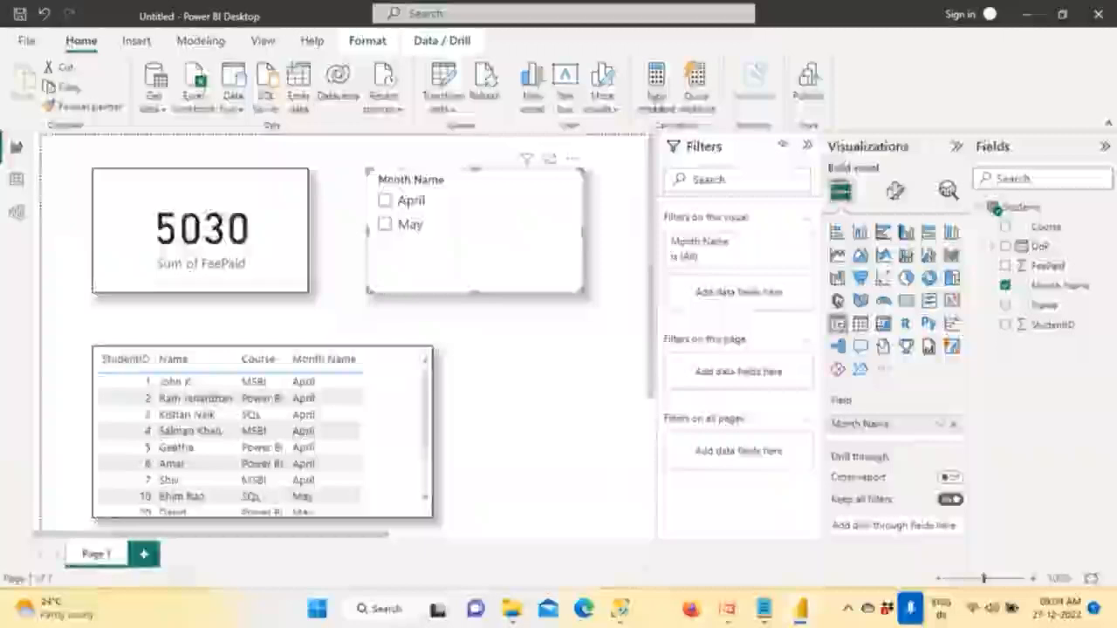
# - Refresh the report data and filter the visuals by April, June and May in turn with the Month Name slicer
pyautogui.click(491, 96)
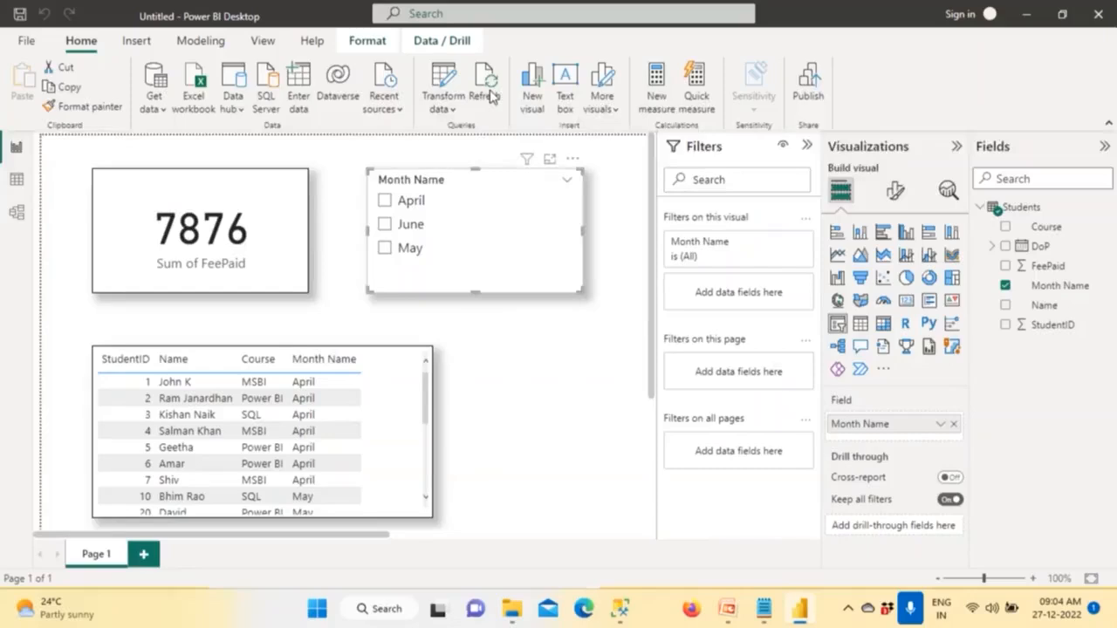
pyautogui.click(384, 202)
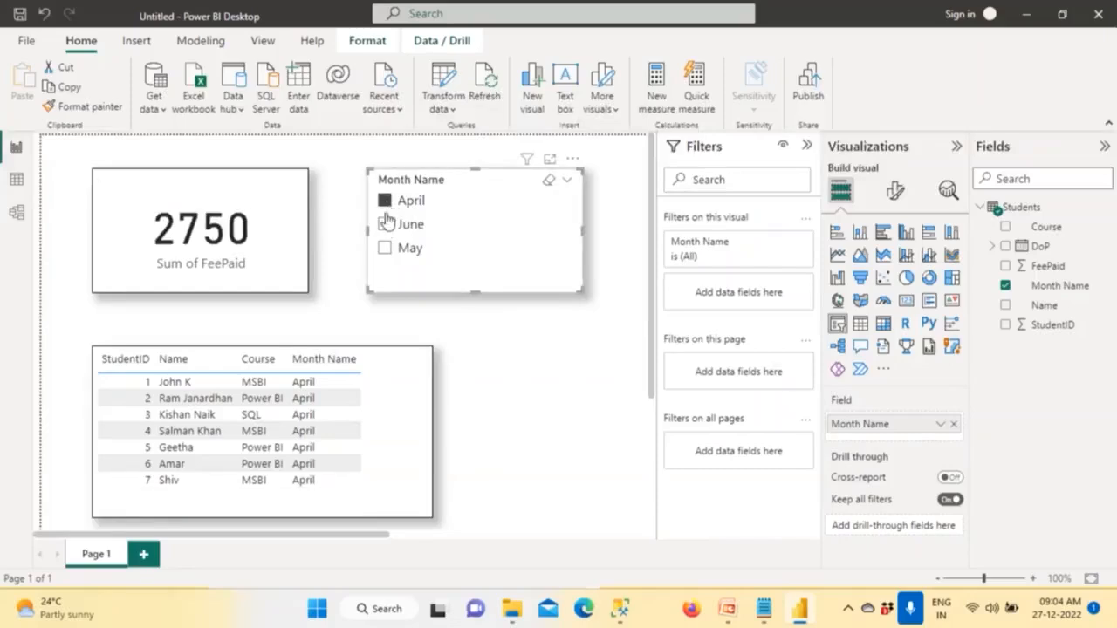
pyautogui.click(384, 225)
pyautogui.click(387, 250)
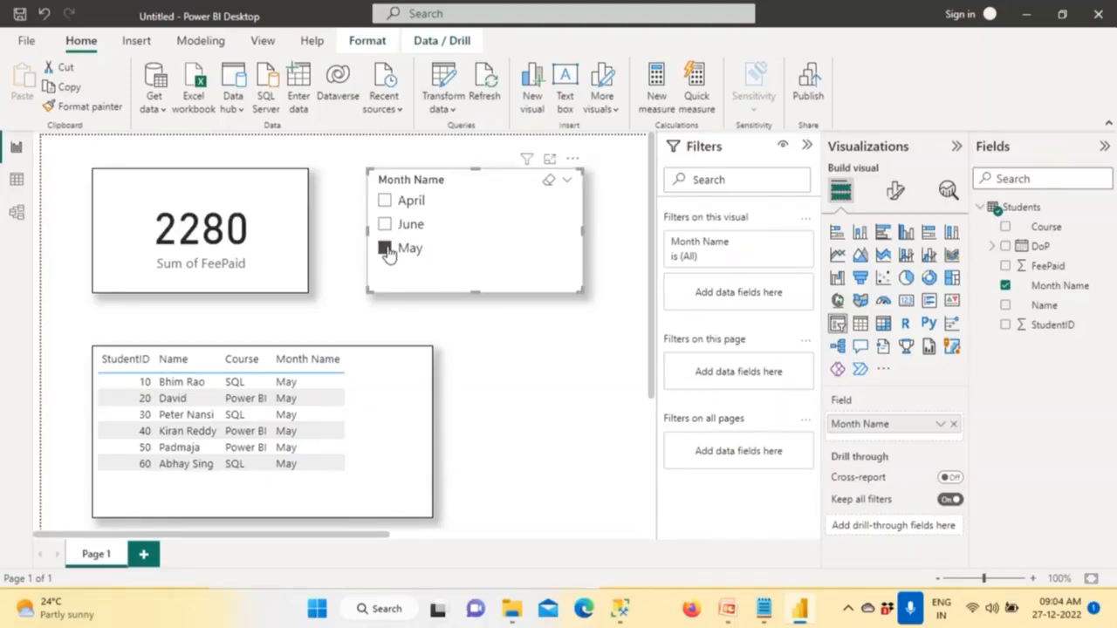
# - Switch to File Explorer, copy the Students_July2020 CSV file from D:\PBI_SourceData into D:\Students, and close the folder window
pyautogui.click(512, 610)
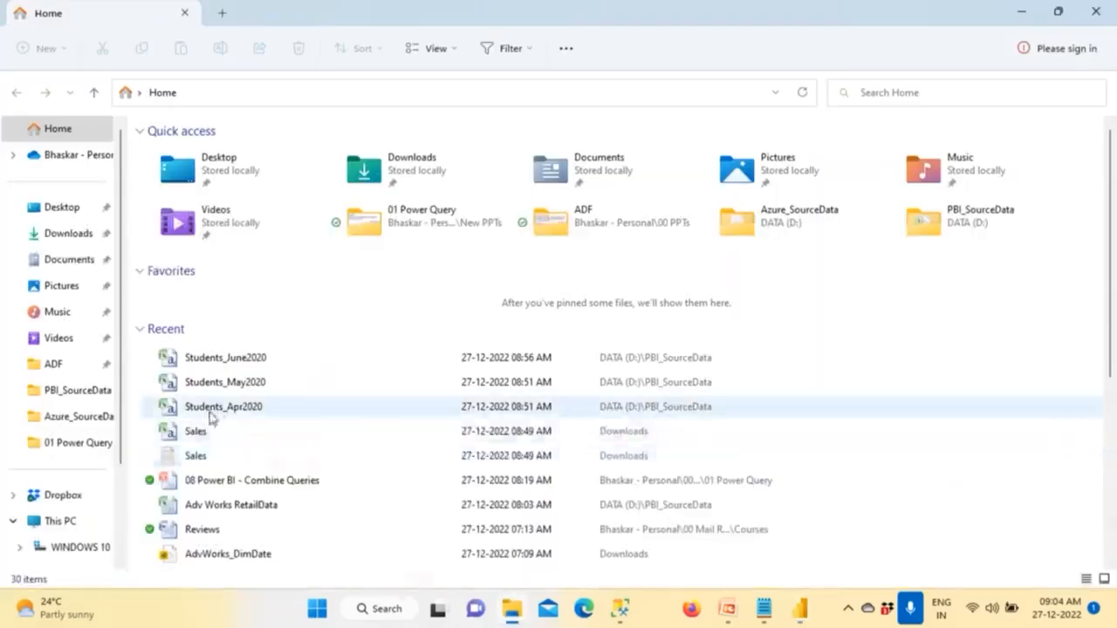
pyautogui.scroll(-1, 75, 543)
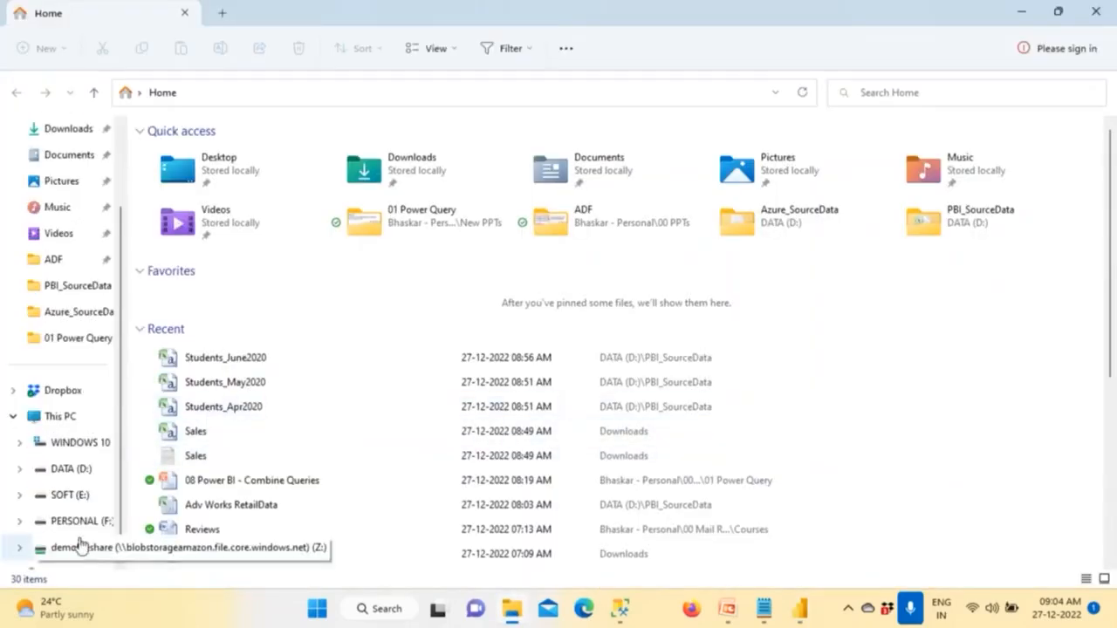
pyautogui.click(75, 469)
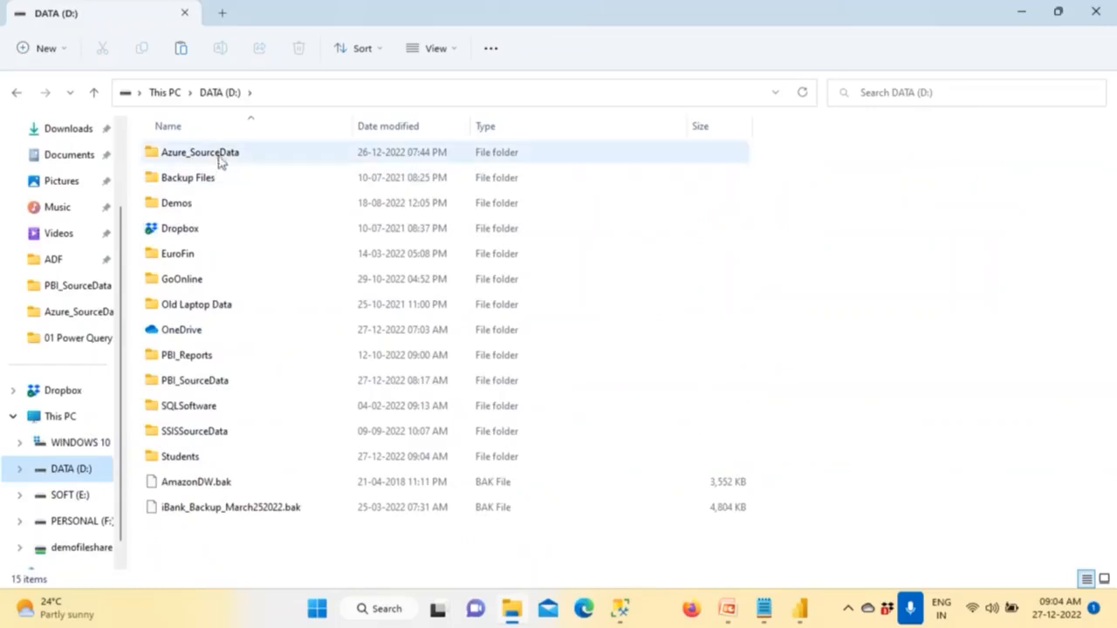
pyautogui.click(197, 383)
pyautogui.doubleClick(198, 384)
pyautogui.scroll(-6, 218, 471)
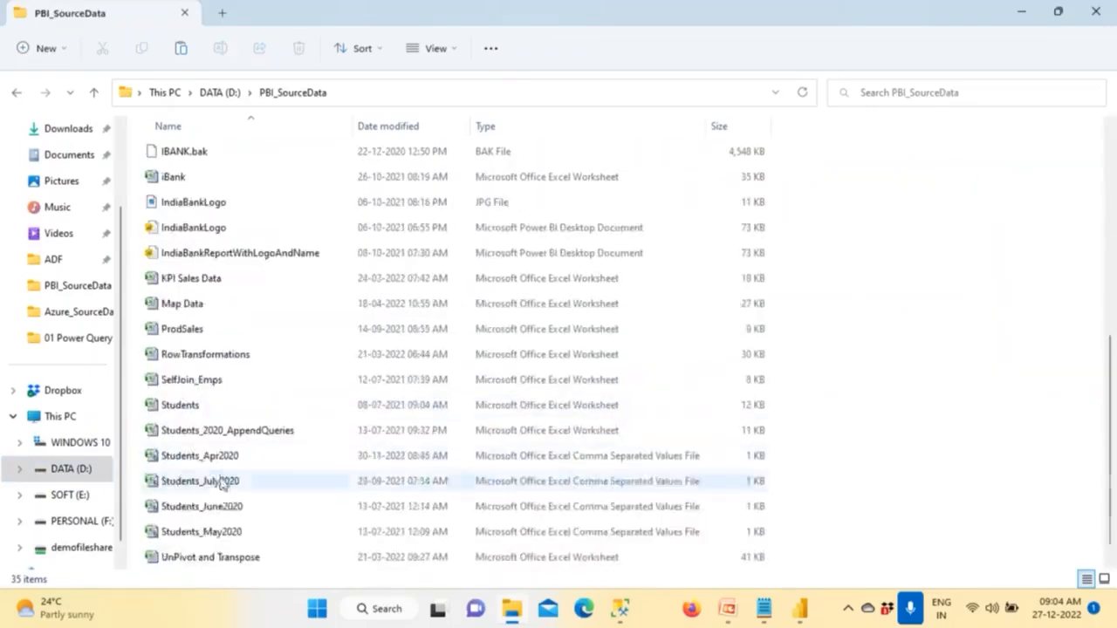
pyautogui.click(225, 487)
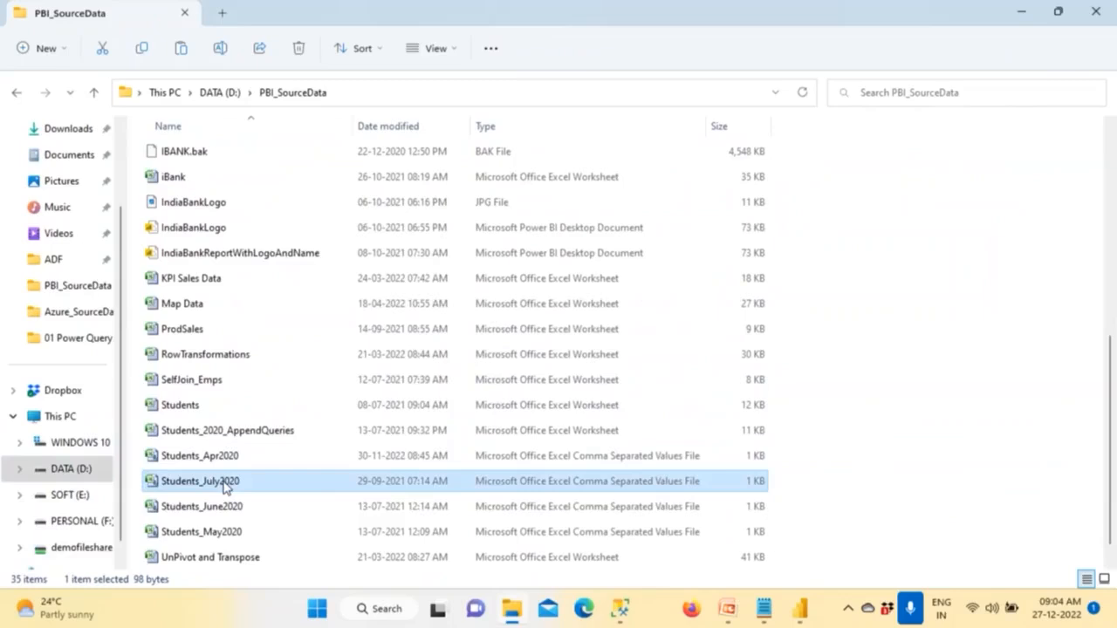
pyautogui.rightClick(225, 487)
pyautogui.click(279, 504)
pyautogui.click(82, 468)
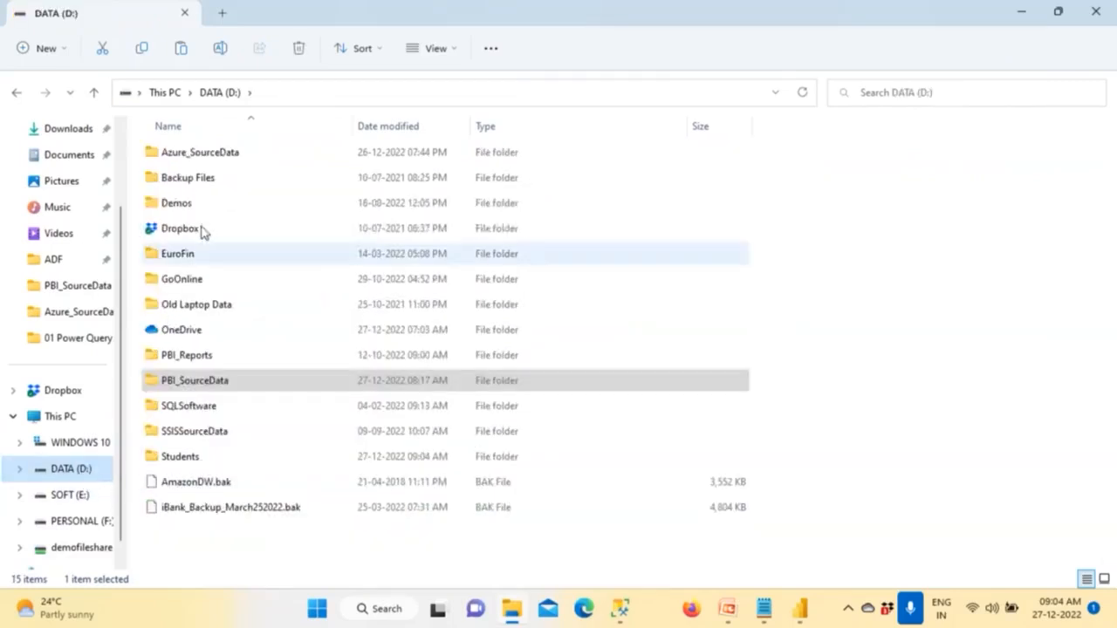
pyautogui.doubleClick(197, 456)
pyautogui.hotkey('ctrl', 'v')
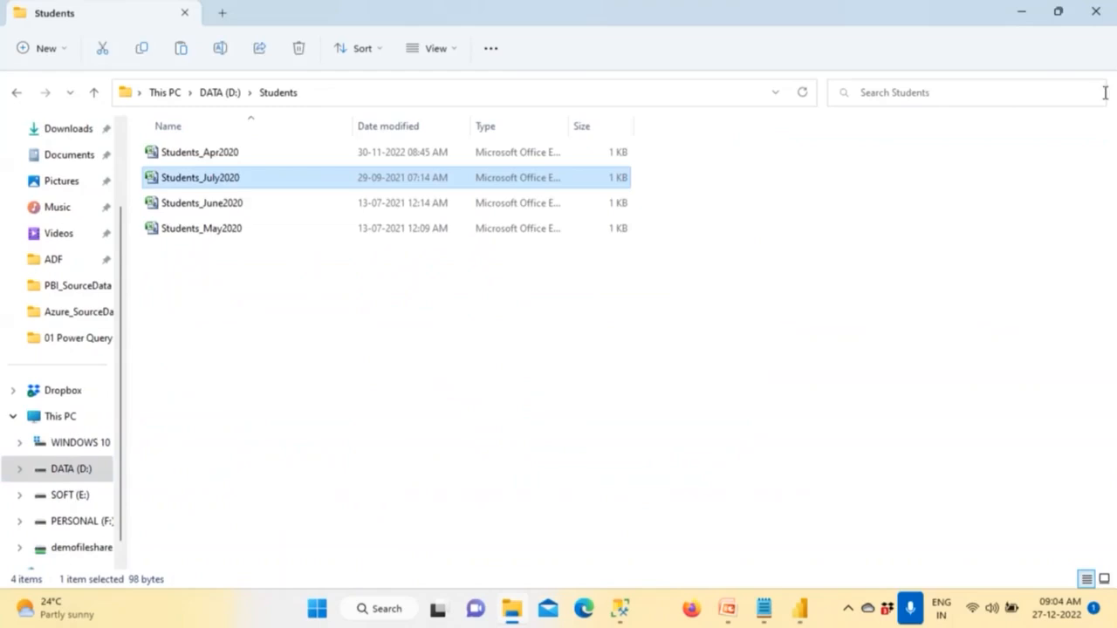
pyautogui.click(1095, 12)
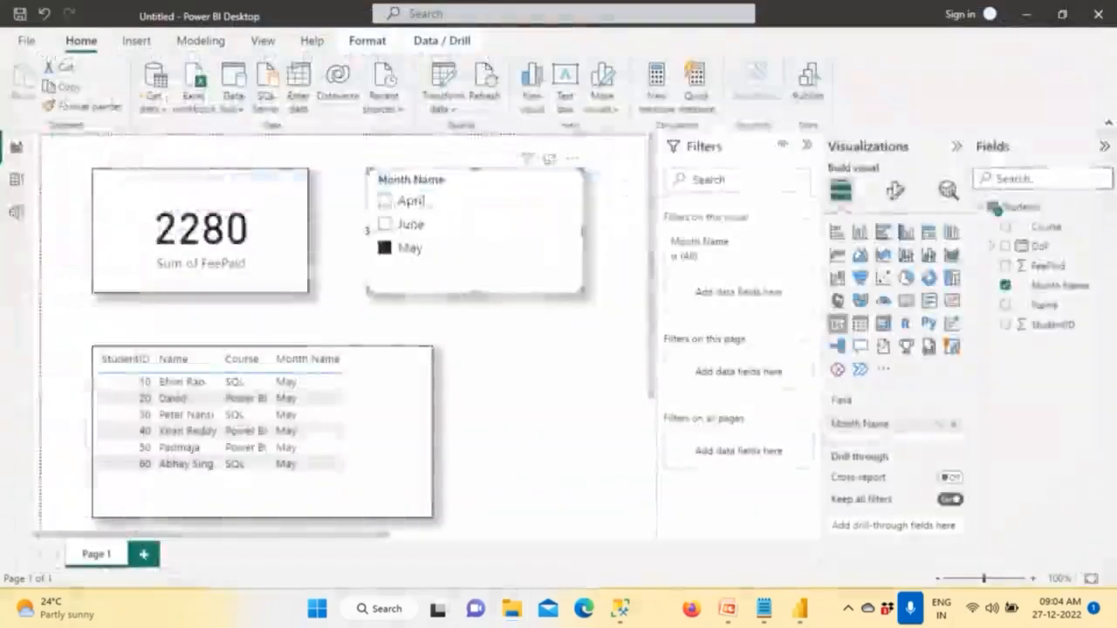
# - Clear the Month Name slicer, refresh the report data, and filter the visuals by July
pyautogui.click(548, 181)
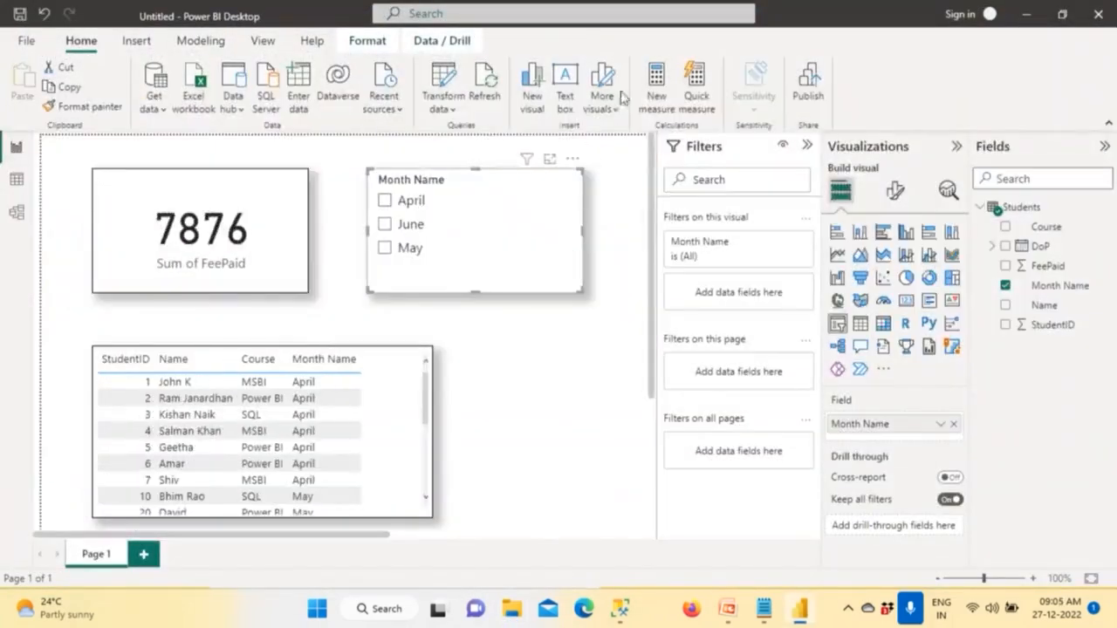
pyautogui.click(486, 87)
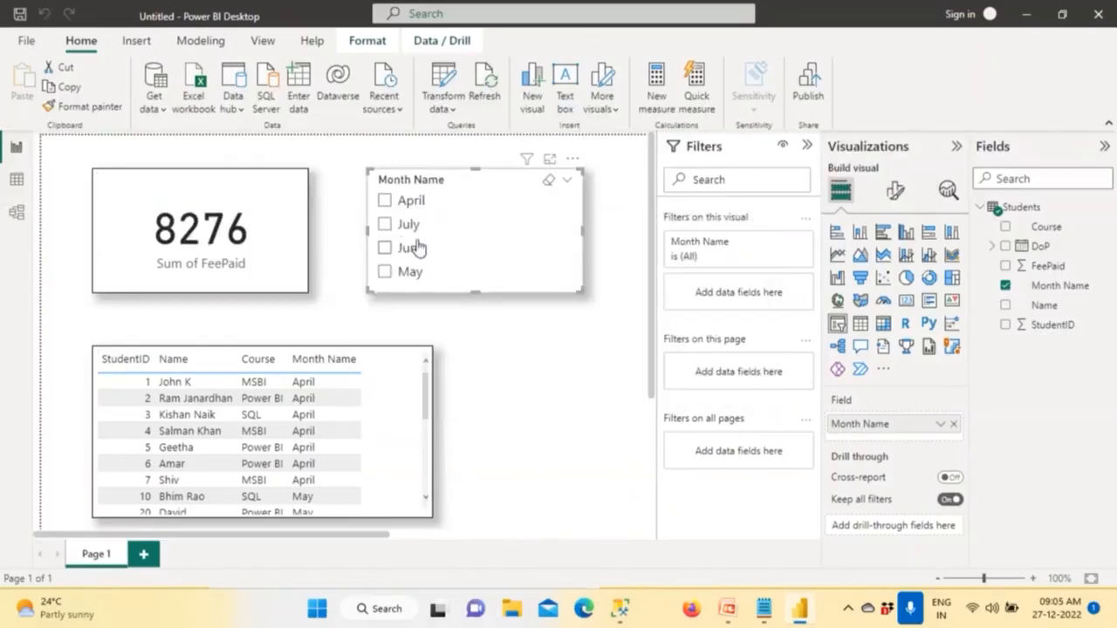
pyautogui.click(385, 225)
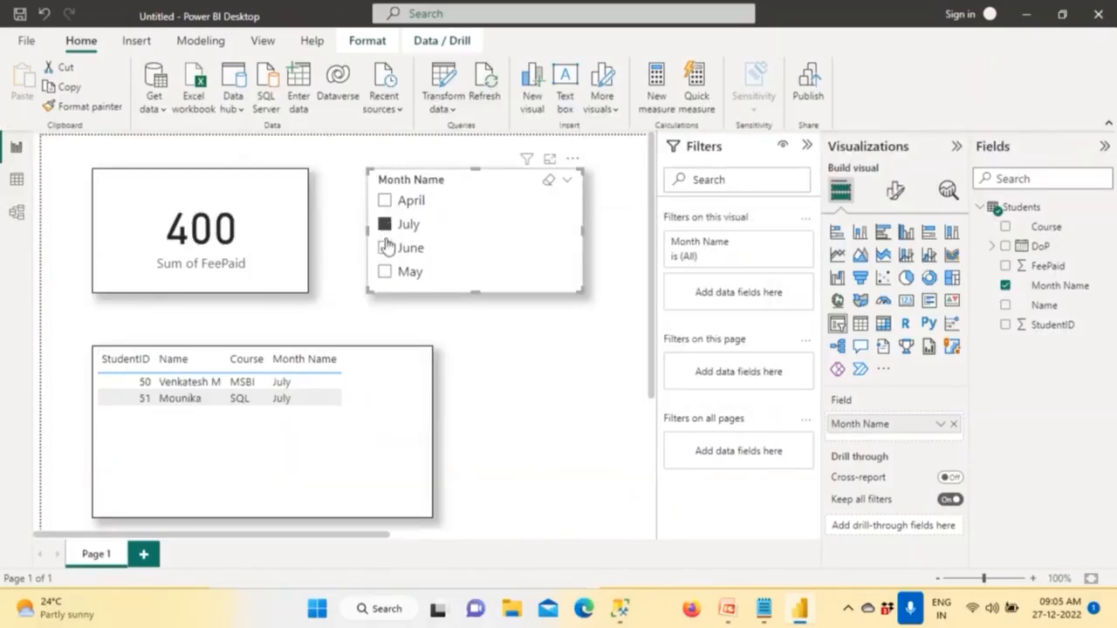
# - Filter the visuals by June, May and April in turn with the Month Name slicer
pyautogui.click(384, 248)
pyautogui.click(385, 272)
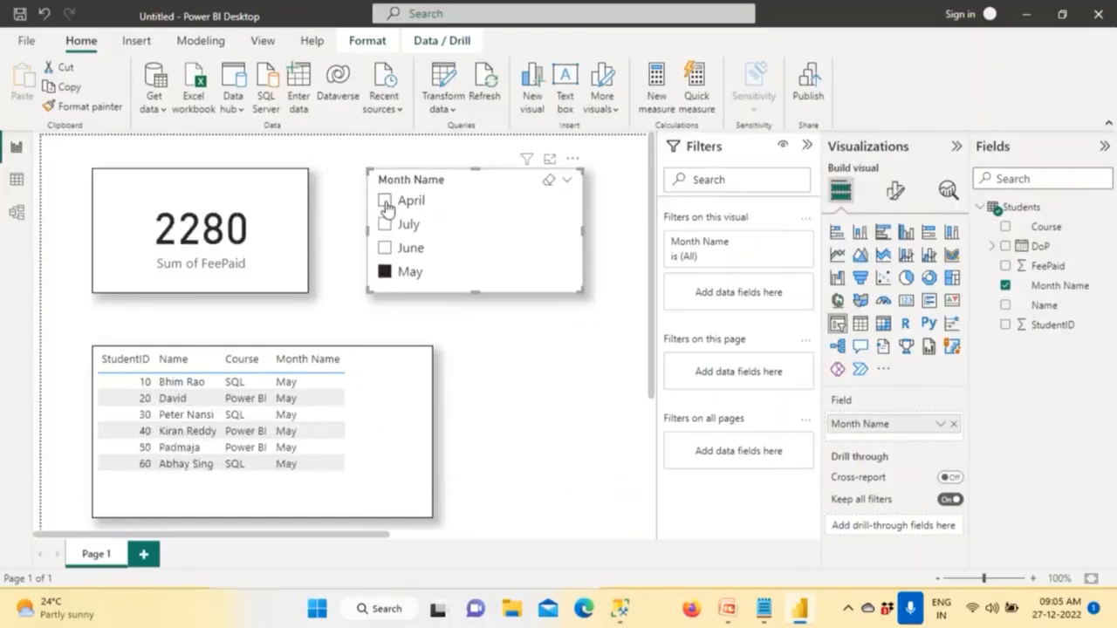
pyautogui.click(384, 201)
# - Switch to File Explorer, delete the Students_June2020 and Students_May2020 CSV files from D:\Students, and close the folder window
pyautogui.click(512, 609)
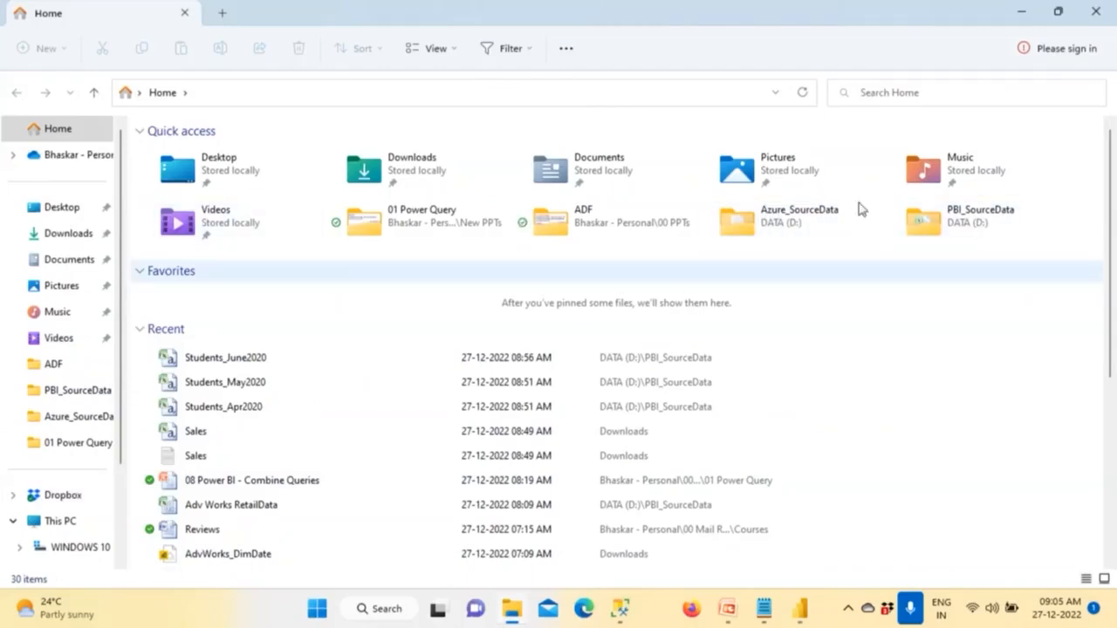
pyautogui.doubleClick(943, 225)
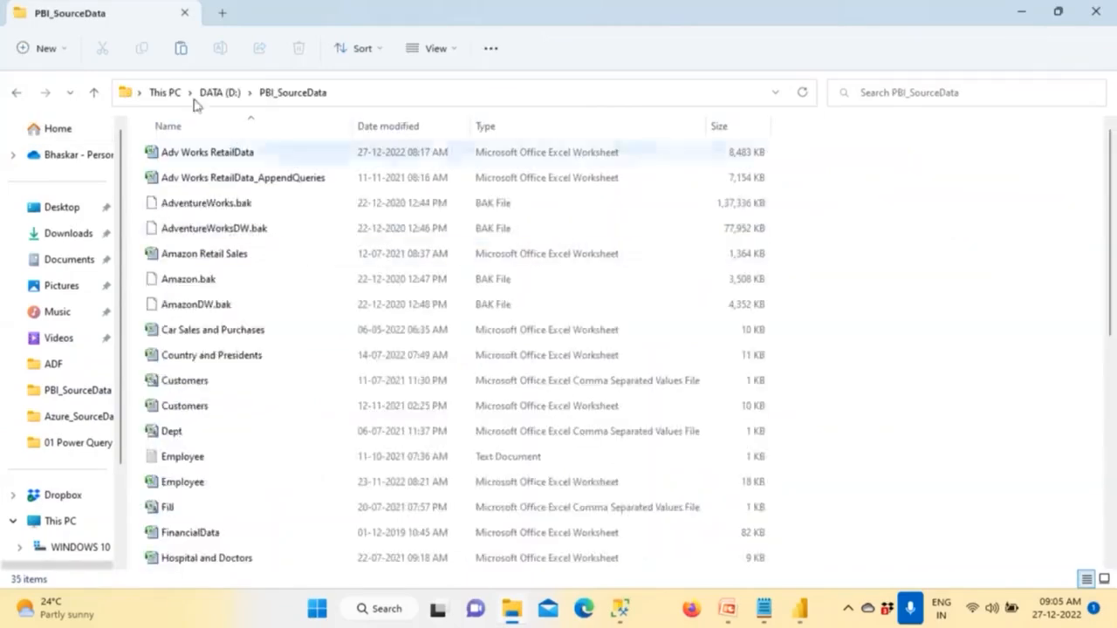
pyautogui.click(218, 92)
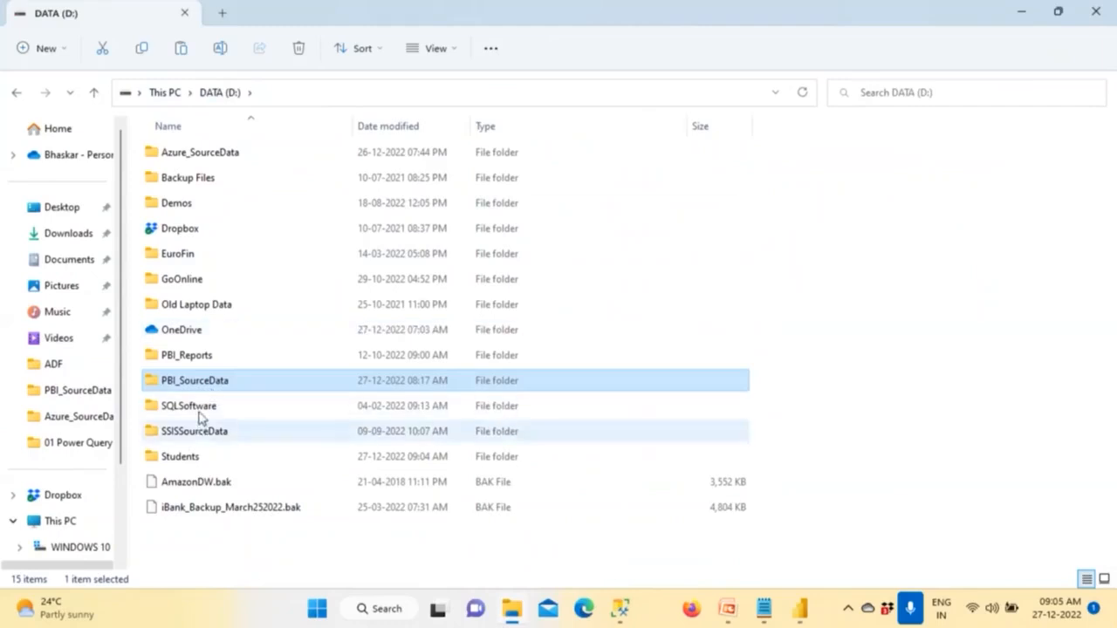
pyautogui.doubleClick(204, 458)
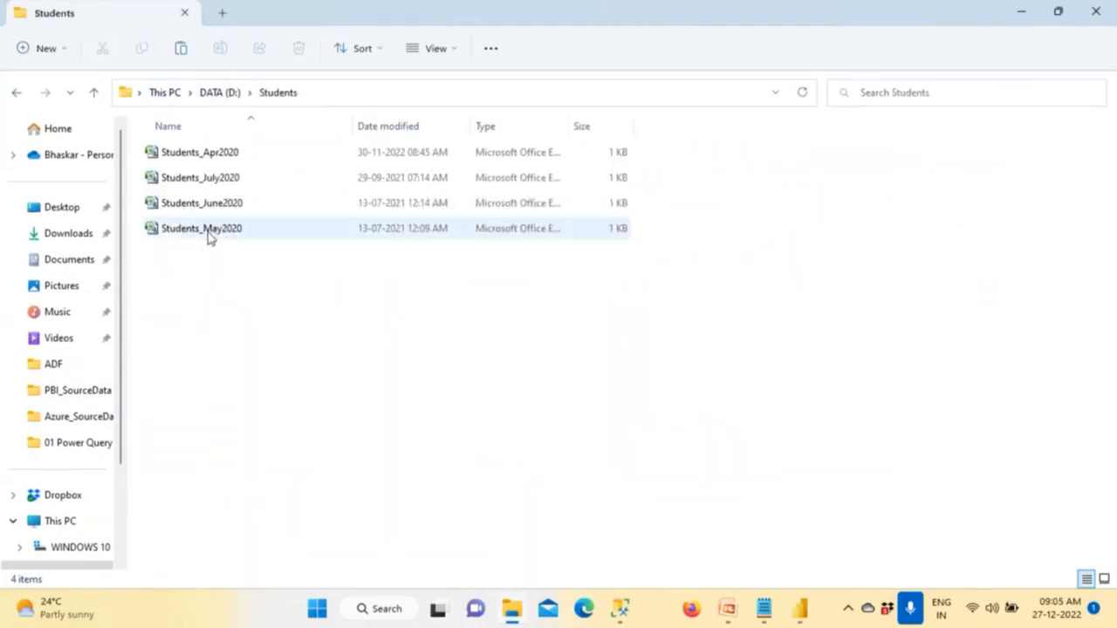
pyautogui.click(209, 232)
pyautogui.click(211, 216)
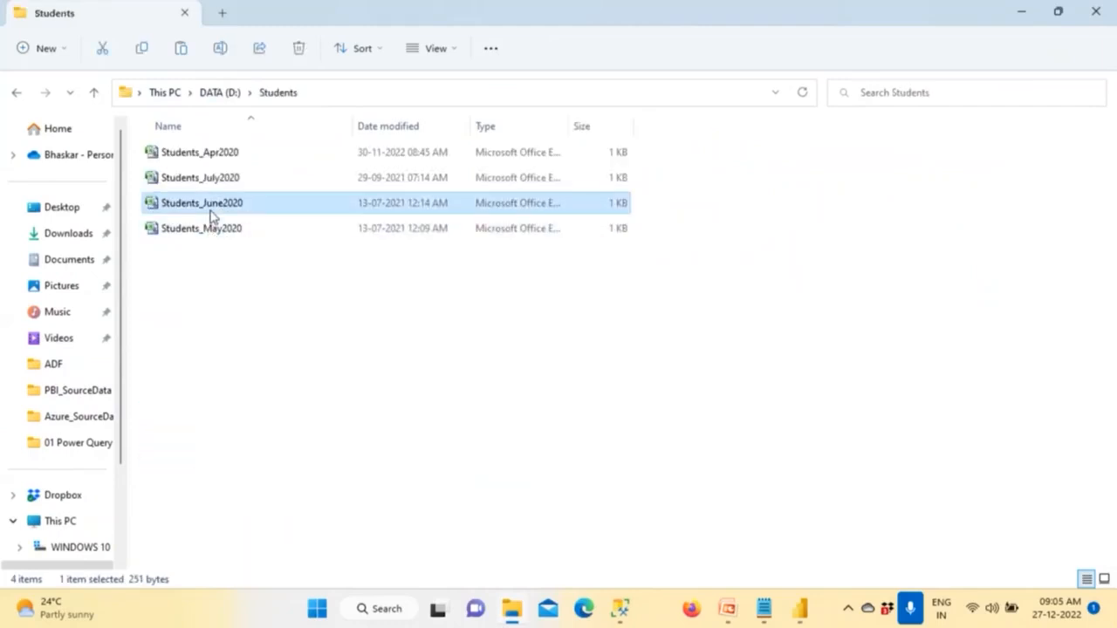
pyautogui.press('Delete')
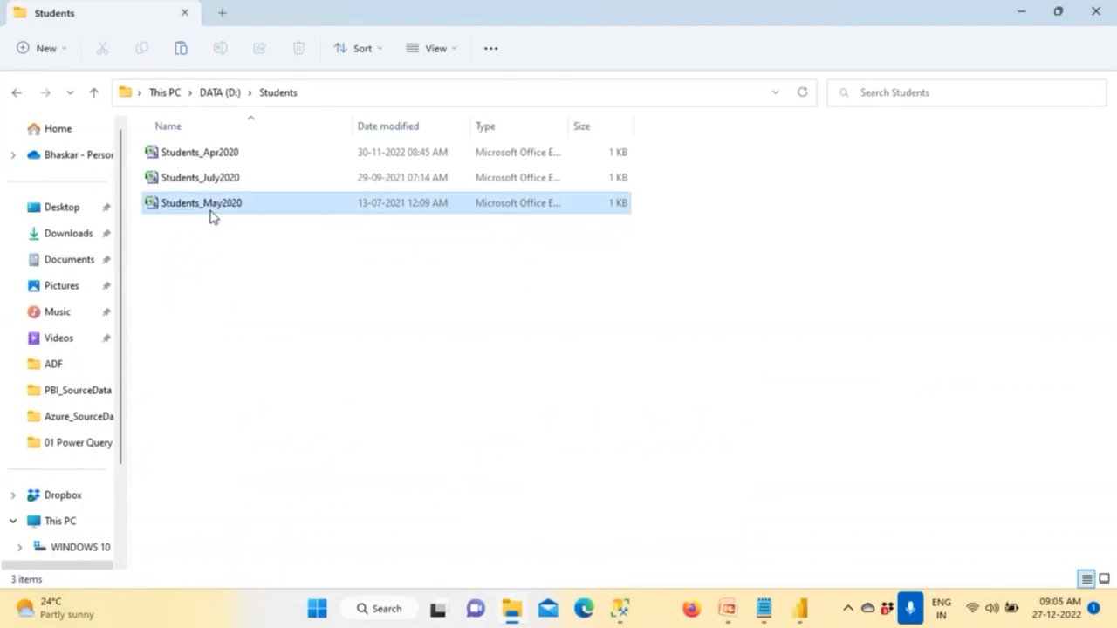
pyautogui.press('Delete')
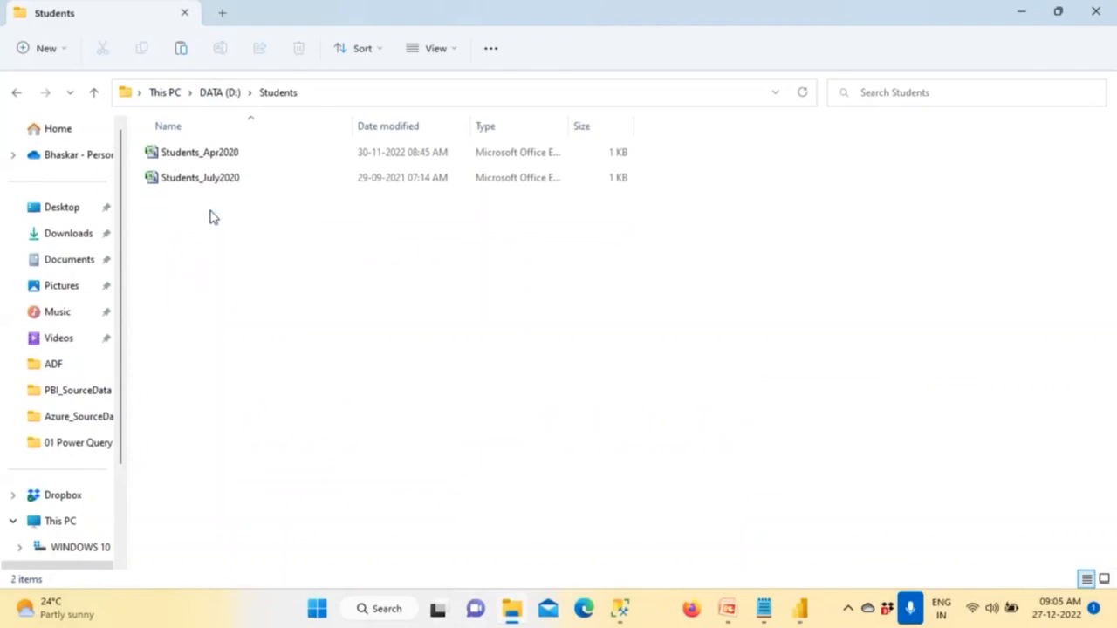
pyautogui.click(1096, 13)
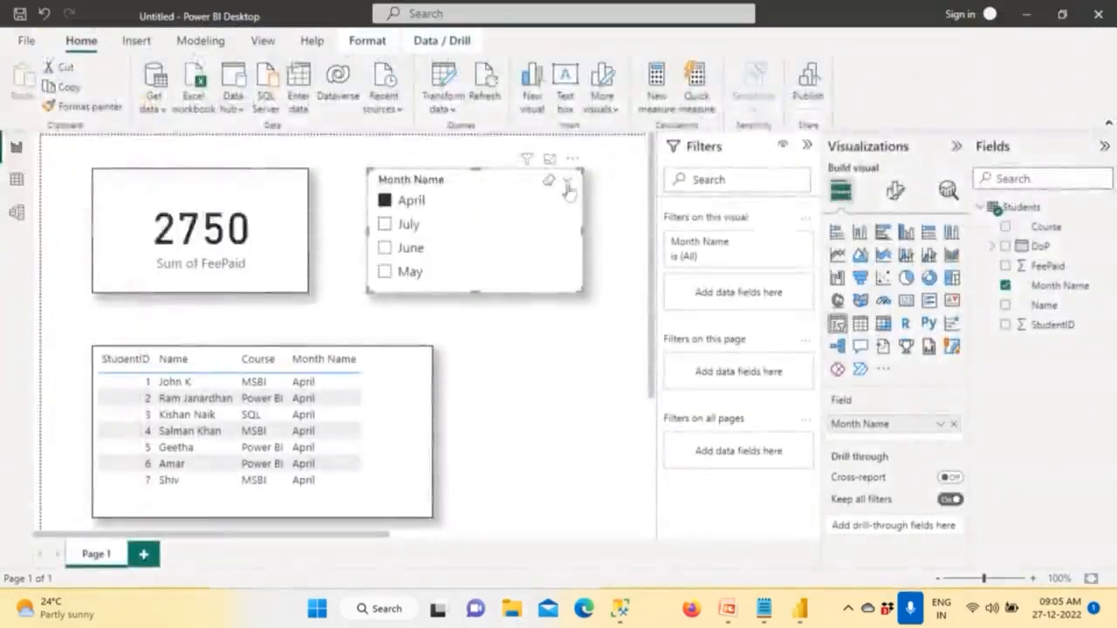
# - Clear the Month Name slicer, refresh the report data, and filter the visuals by April, July and April again
pyautogui.click(549, 181)
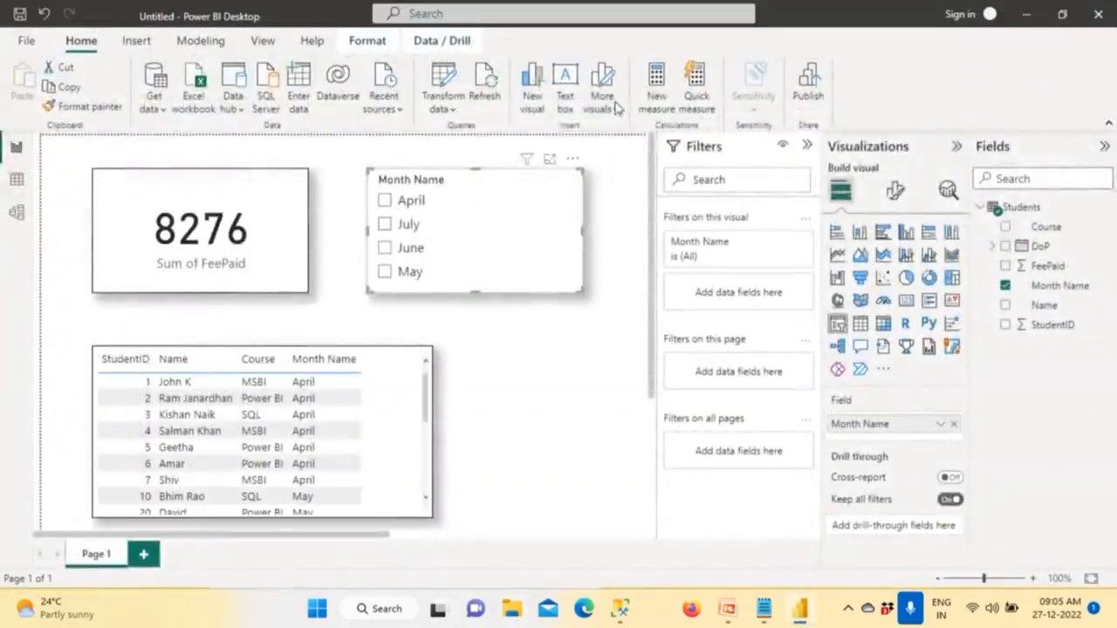
pyautogui.click(487, 92)
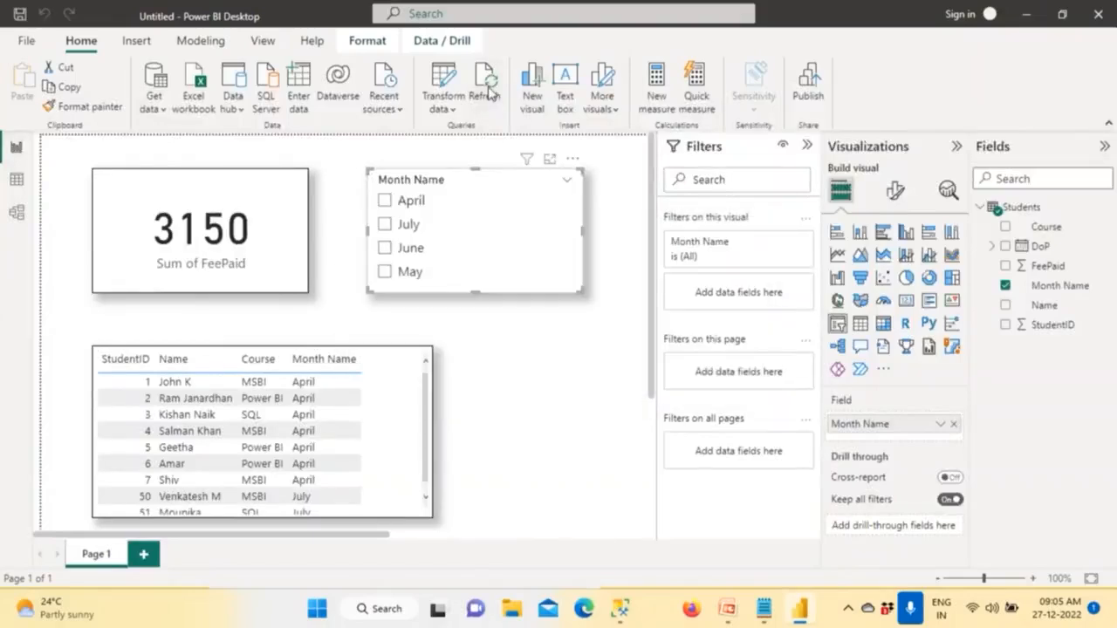
pyautogui.click(385, 200)
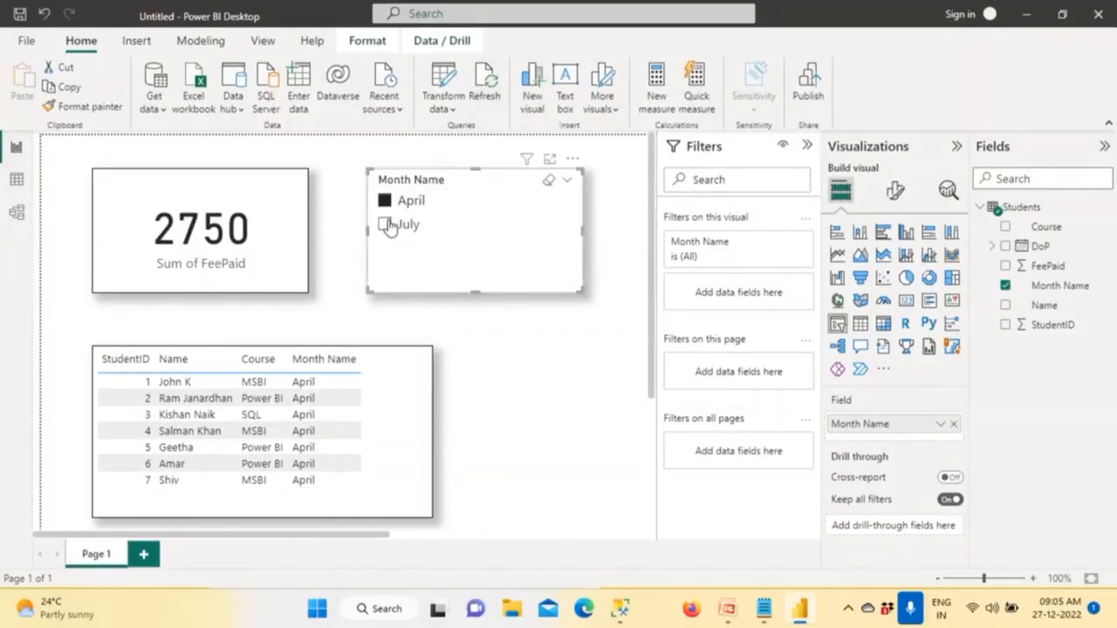
pyautogui.click(386, 225)
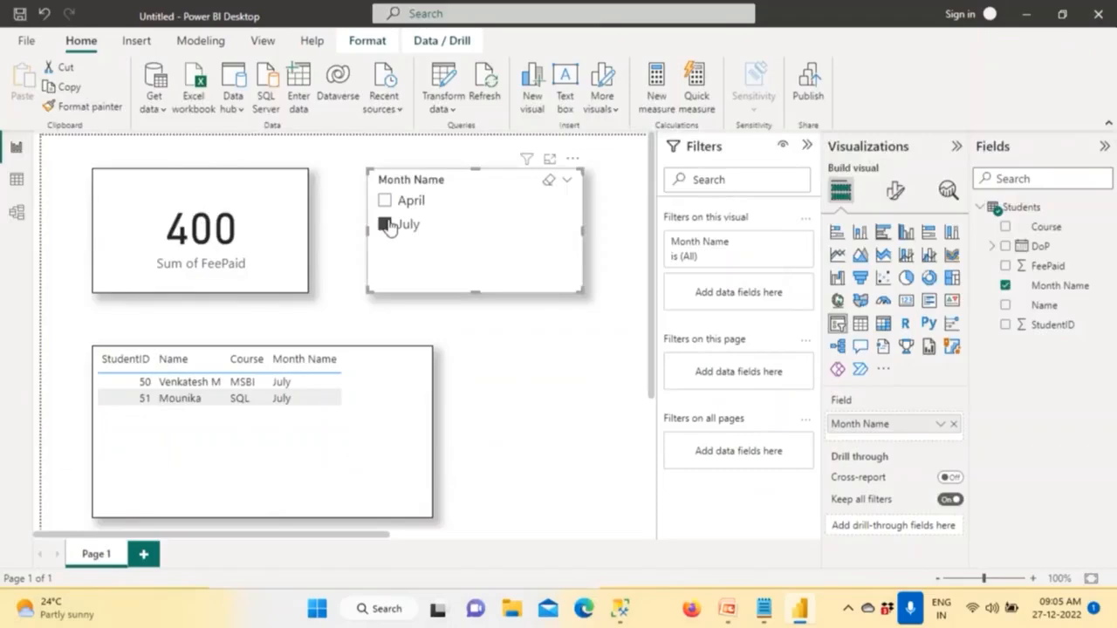
pyautogui.click(385, 201)
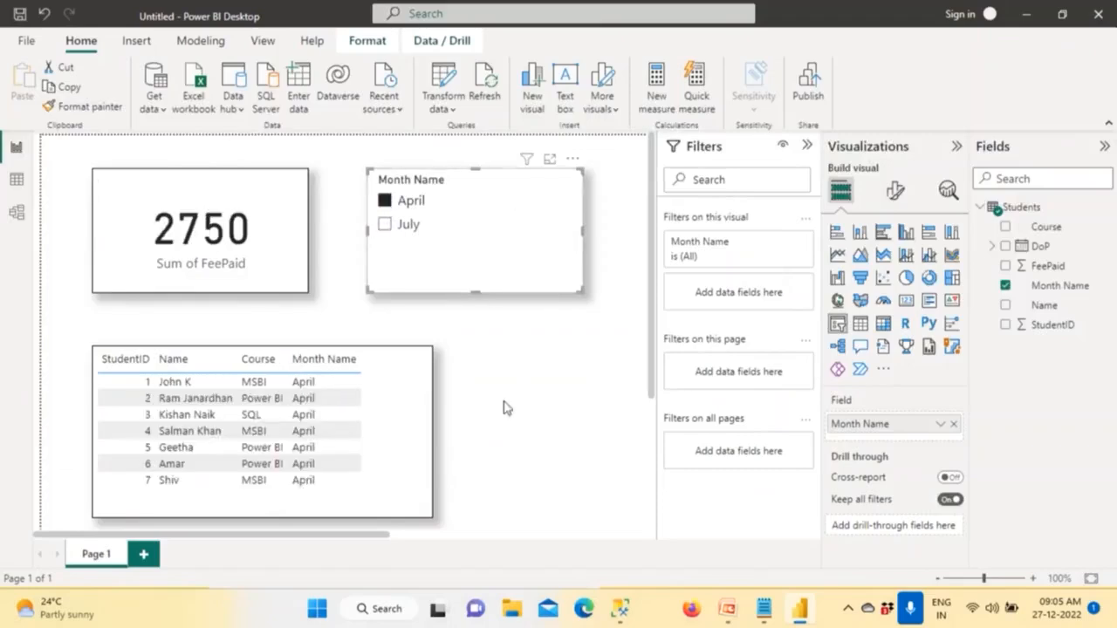
# - In File Explorer, examine the names and file types of the CSV files in D:\Students and close the folder window
pyautogui.click(513, 610)
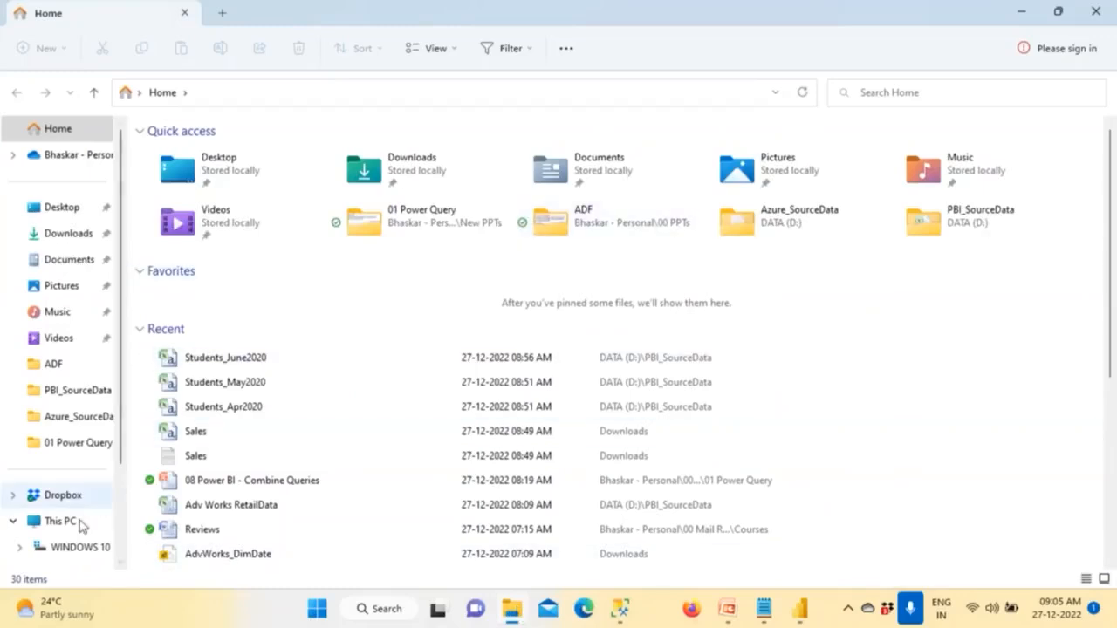
pyautogui.click(80, 548)
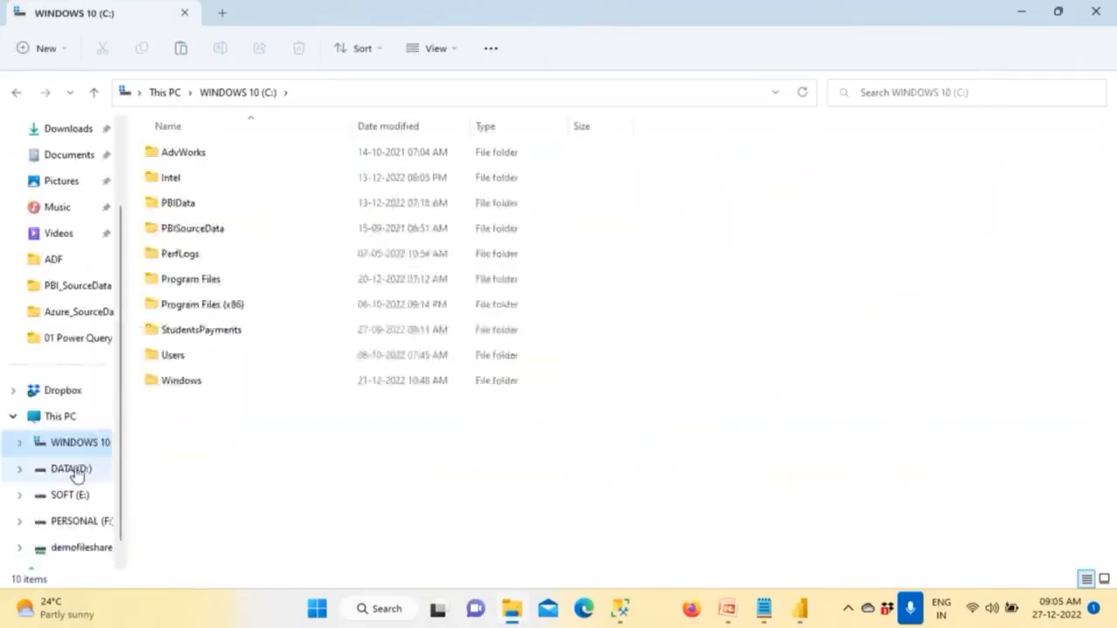
pyautogui.click(71, 468)
pyautogui.doubleClick(205, 459)
pyautogui.moveTo(347, 361); pyautogui.dragTo(169, 123)
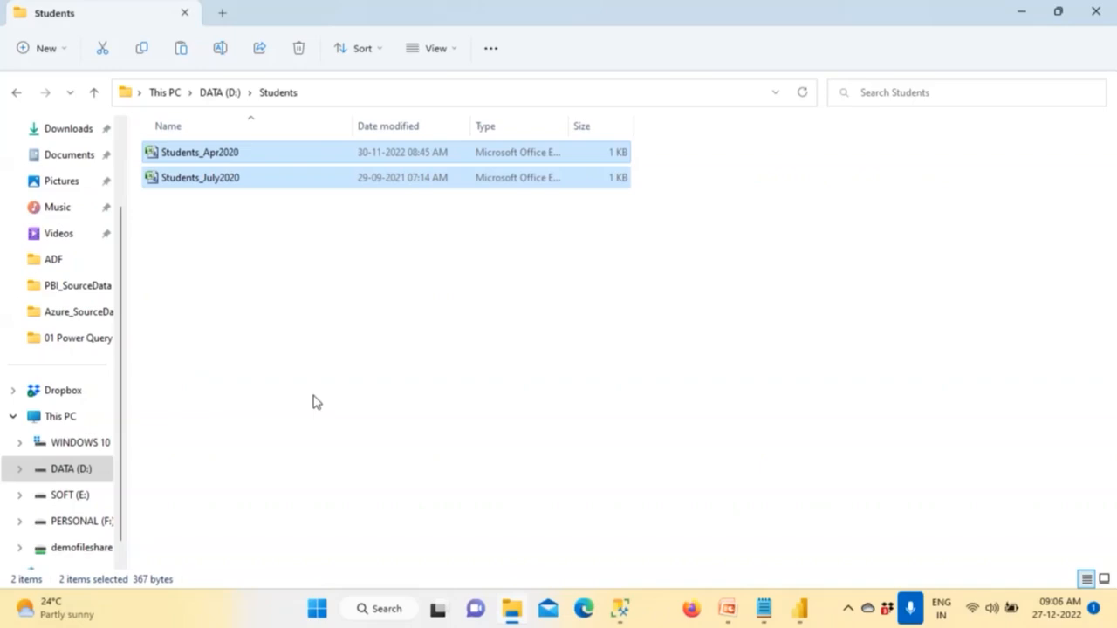
pyautogui.doubleClick(567, 126)
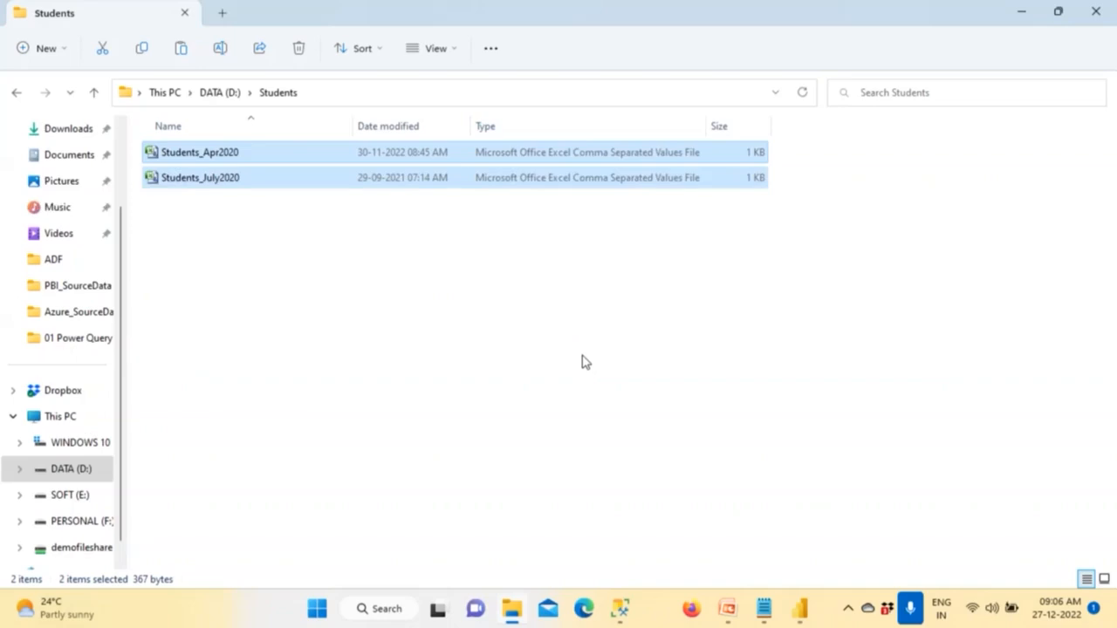
pyautogui.click(1090, 13)
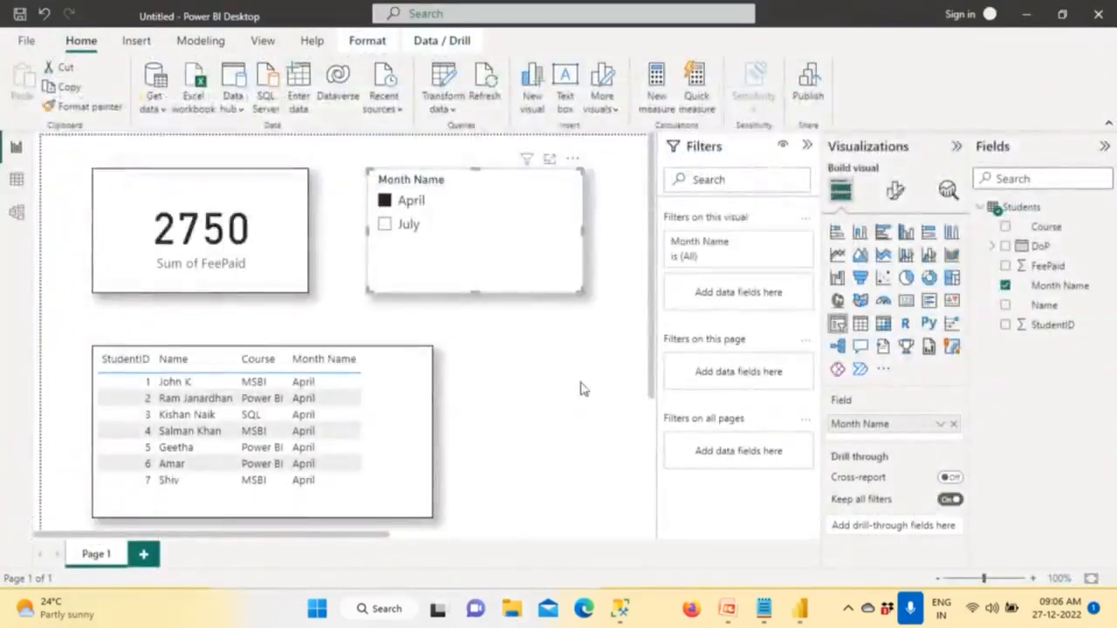
# - Switch to the PowerPoint slide show and review the Append Queries (Union All) slide
pyautogui.moveTo(796, 615)
pyautogui.moveTo(727, 611)
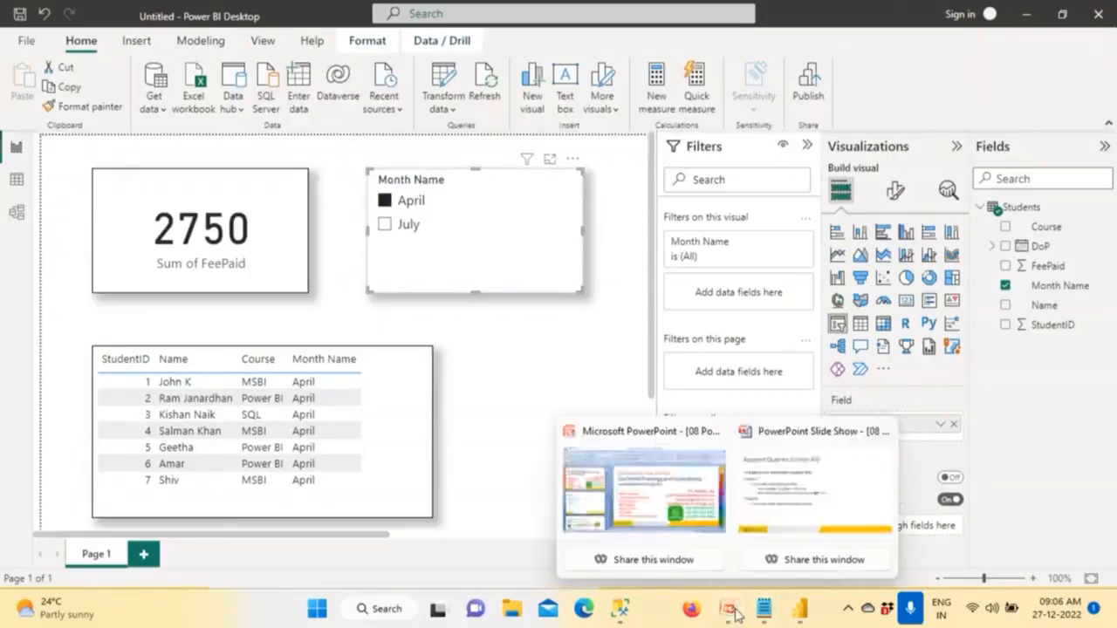
pyautogui.click(773, 498)
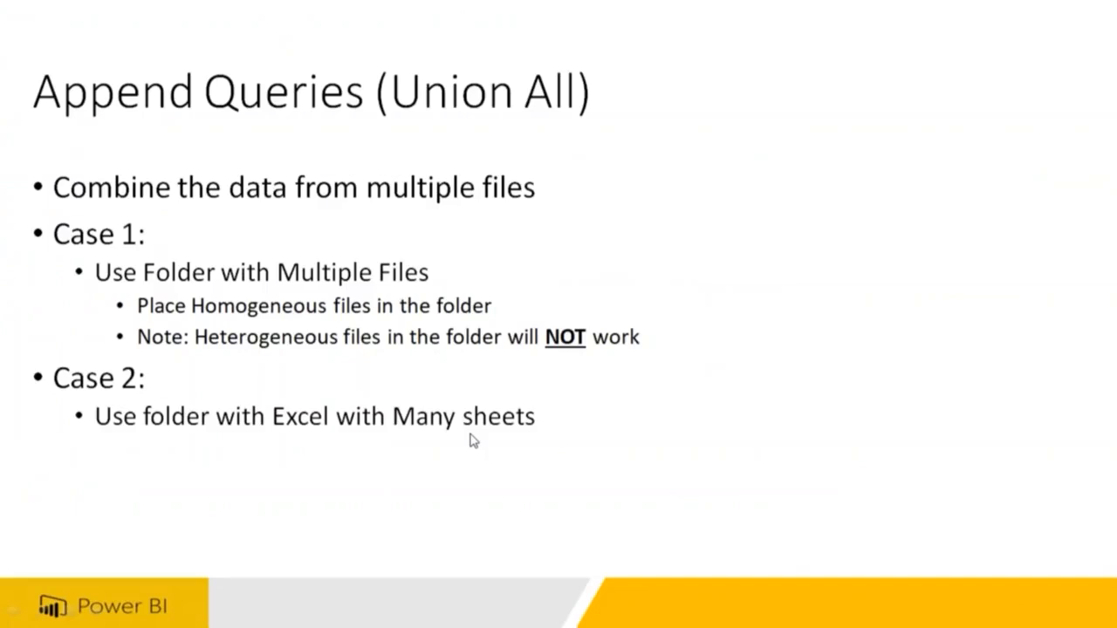
# - Switch to File Explorer and open the Students_2020_AppendQueries Excel workbook from D:\PBI_SourceData
pyautogui.press('super')
pyautogui.click(520, 611)
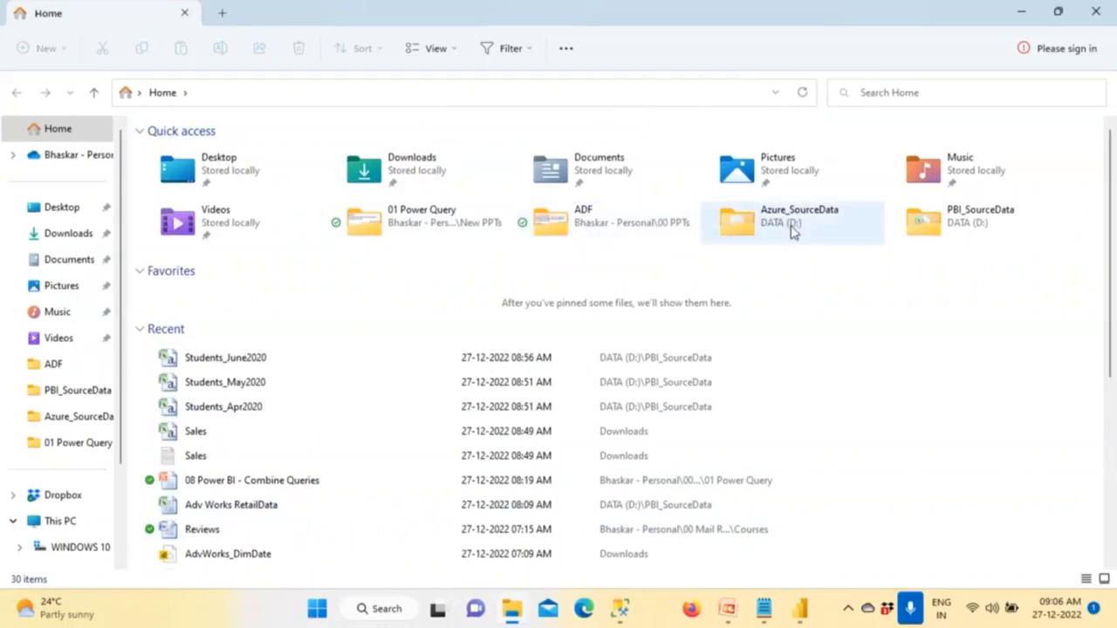
pyautogui.doubleClick(923, 221)
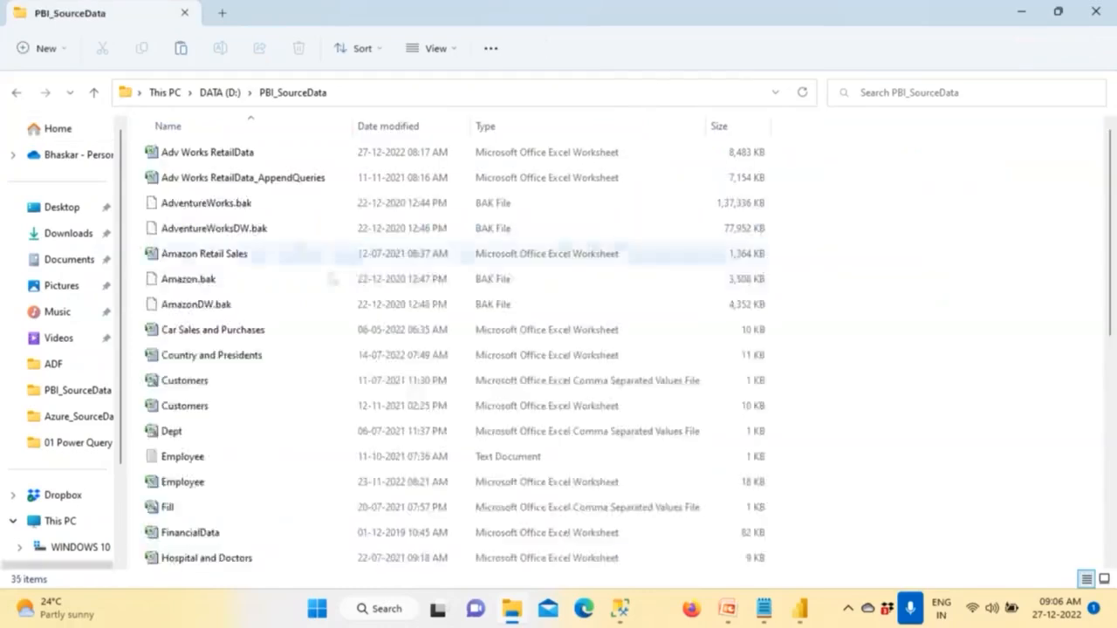
pyautogui.scroll(-4, 284, 361)
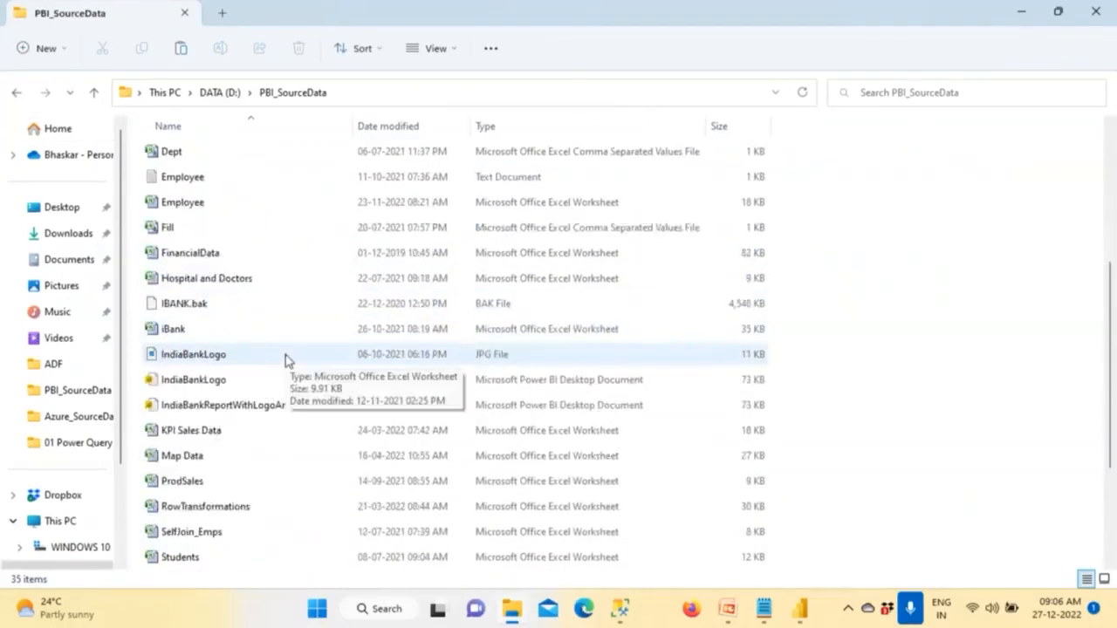
pyautogui.scroll(4, 288, 360)
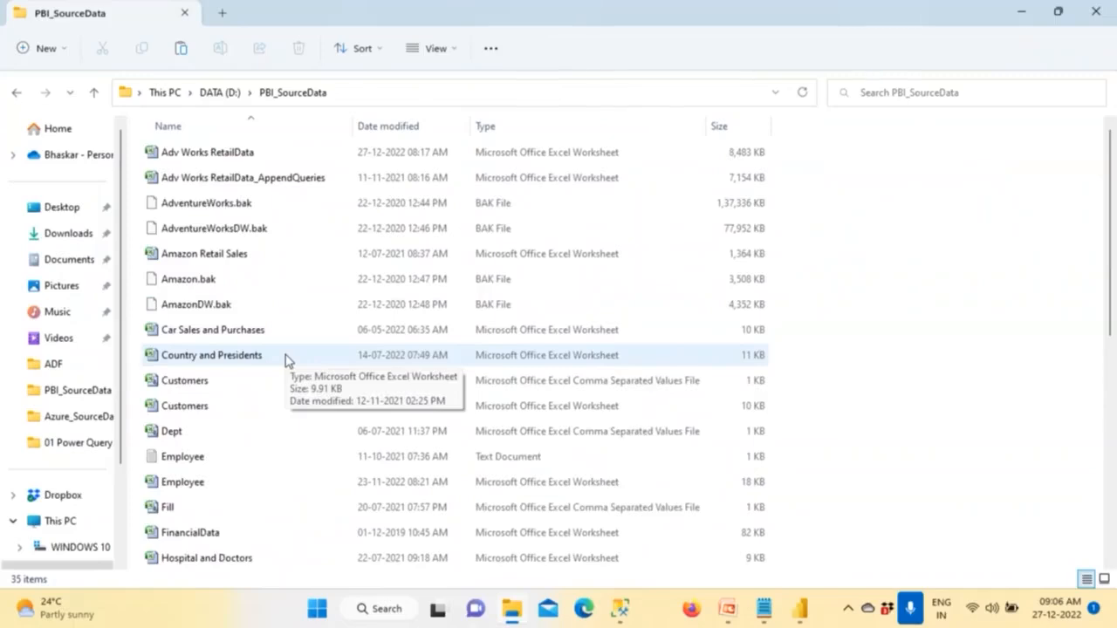
pyautogui.scroll(-6, 287, 360)
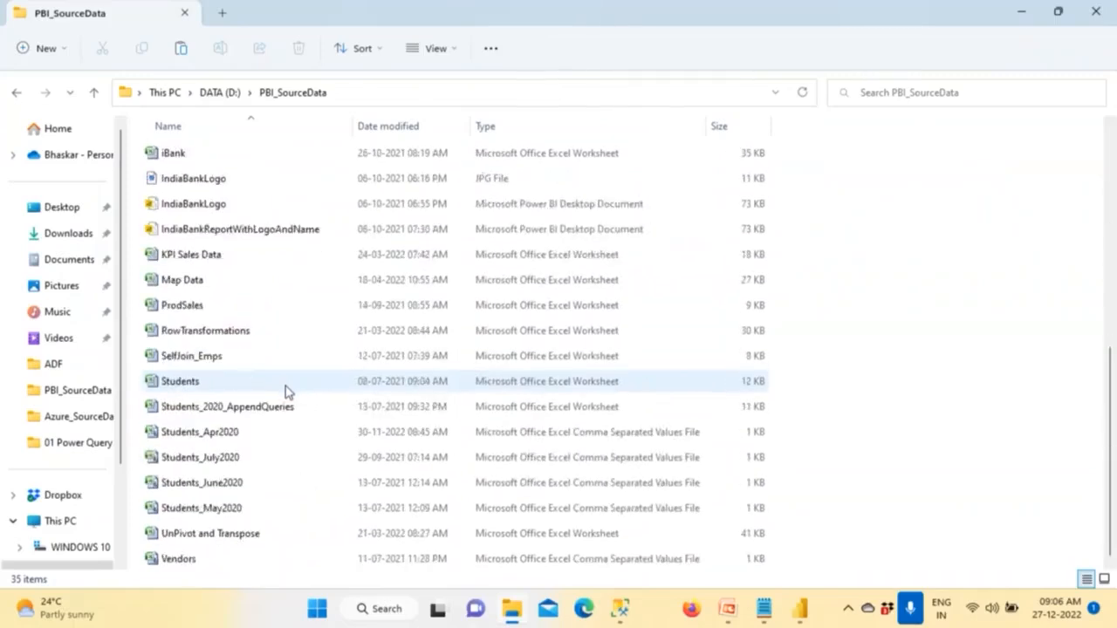
pyautogui.click(239, 415)
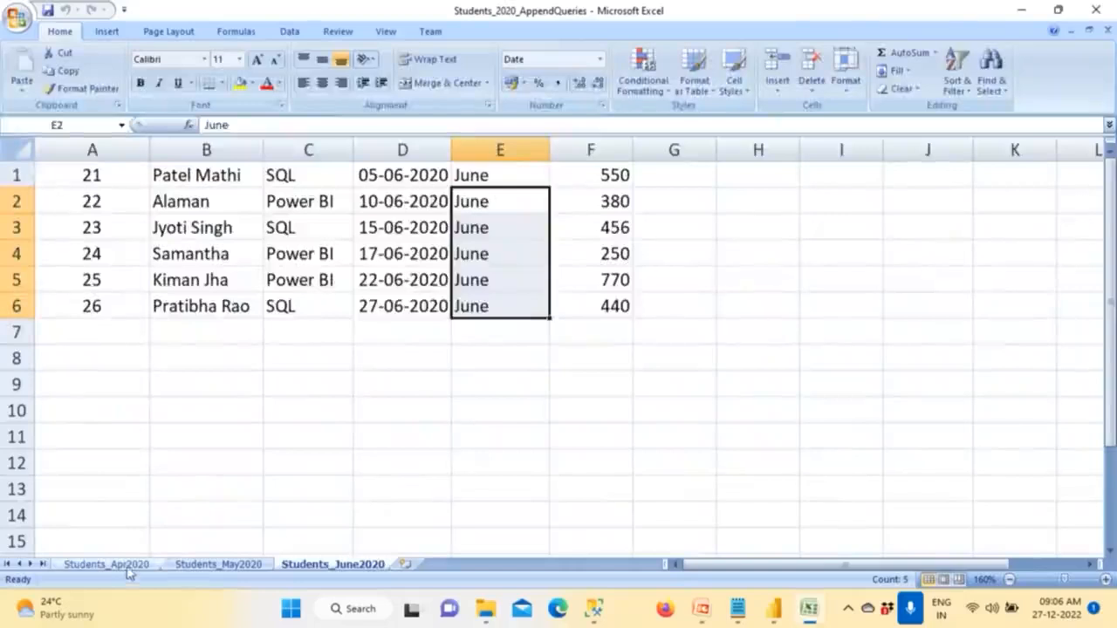
# - Examine and compare the column layout and rows of the Students_Apr2020, Students_May2020 and Students_June2020 sheets
pyautogui.click(127, 567)
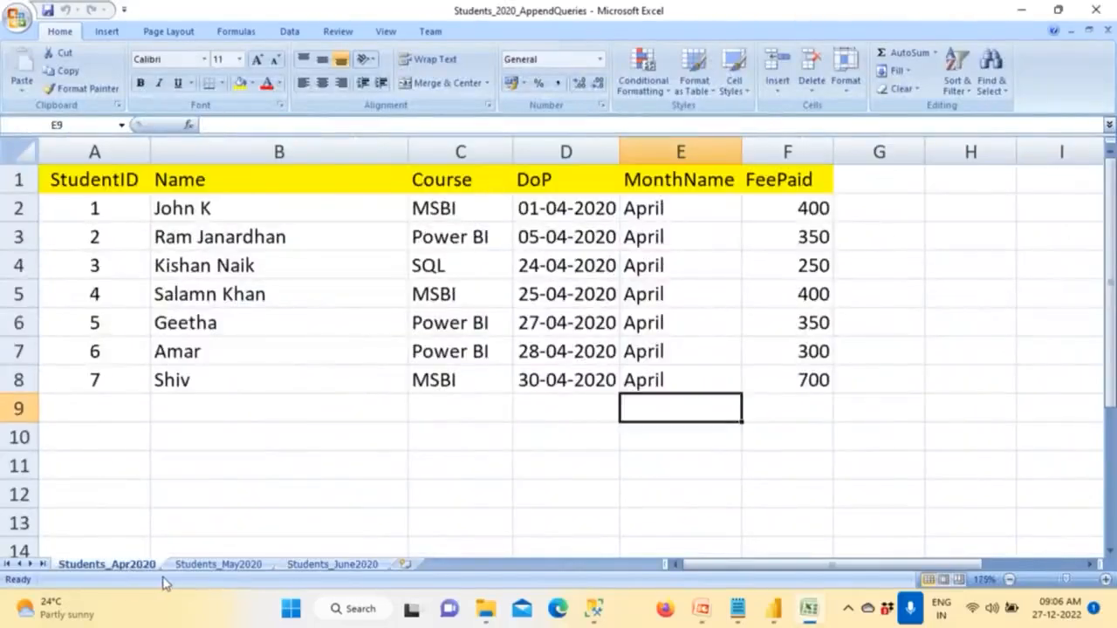
pyautogui.click(214, 565)
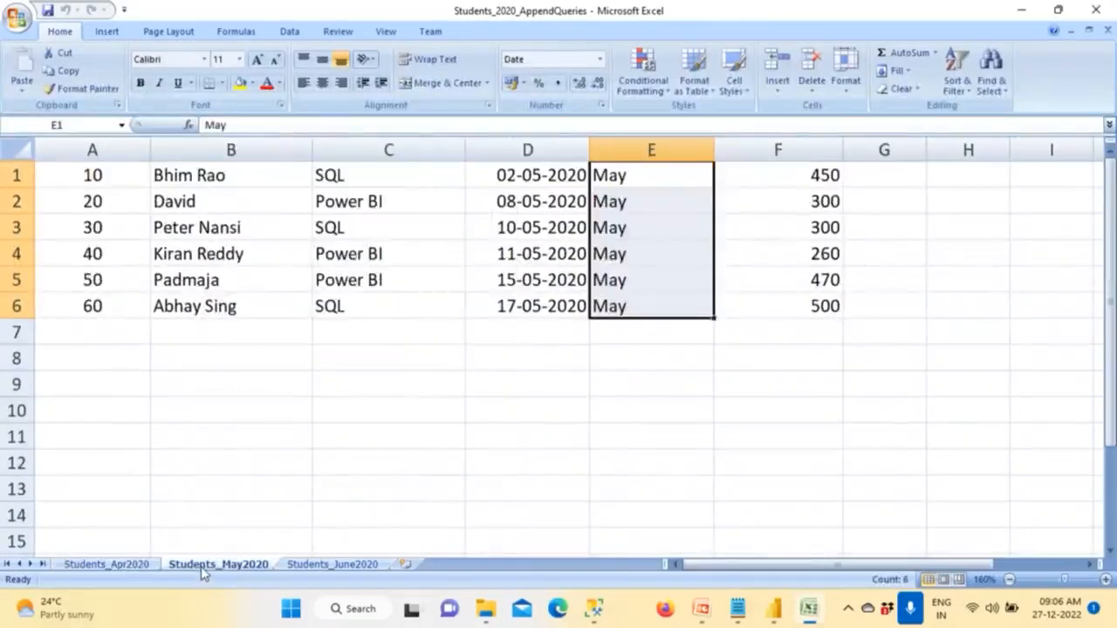
pyautogui.click(319, 565)
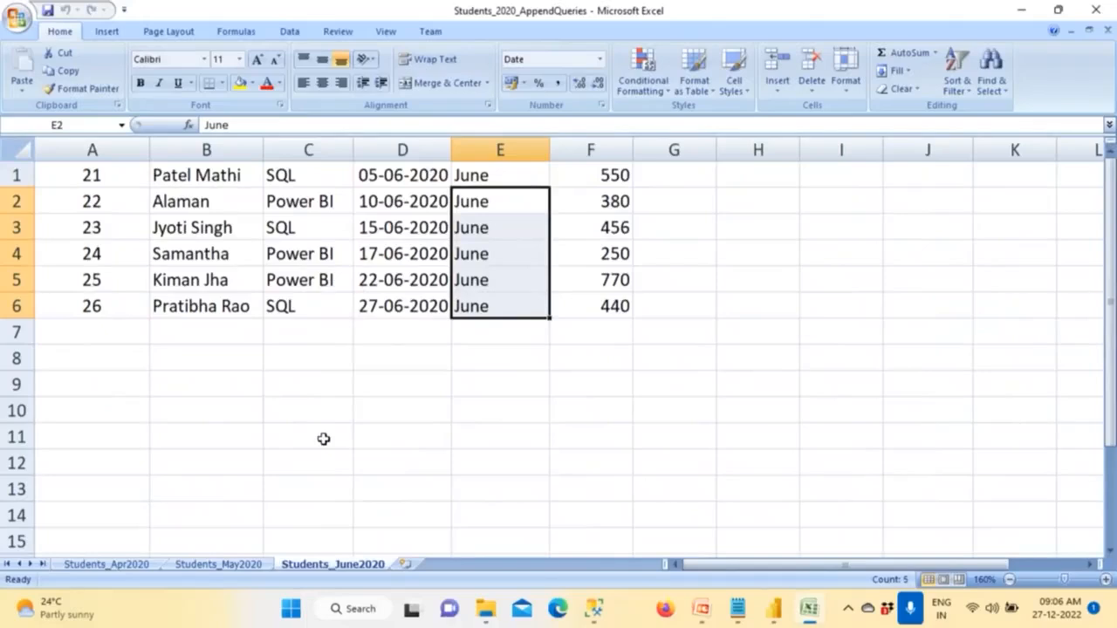
pyautogui.click(130, 574)
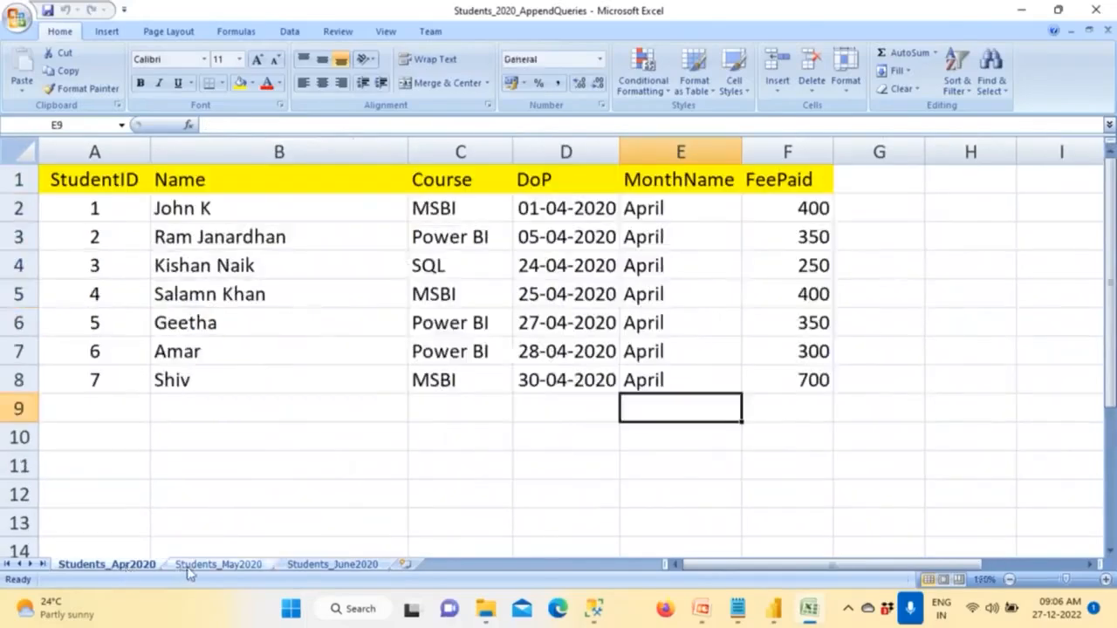
pyautogui.click(192, 567)
pyautogui.click(325, 567)
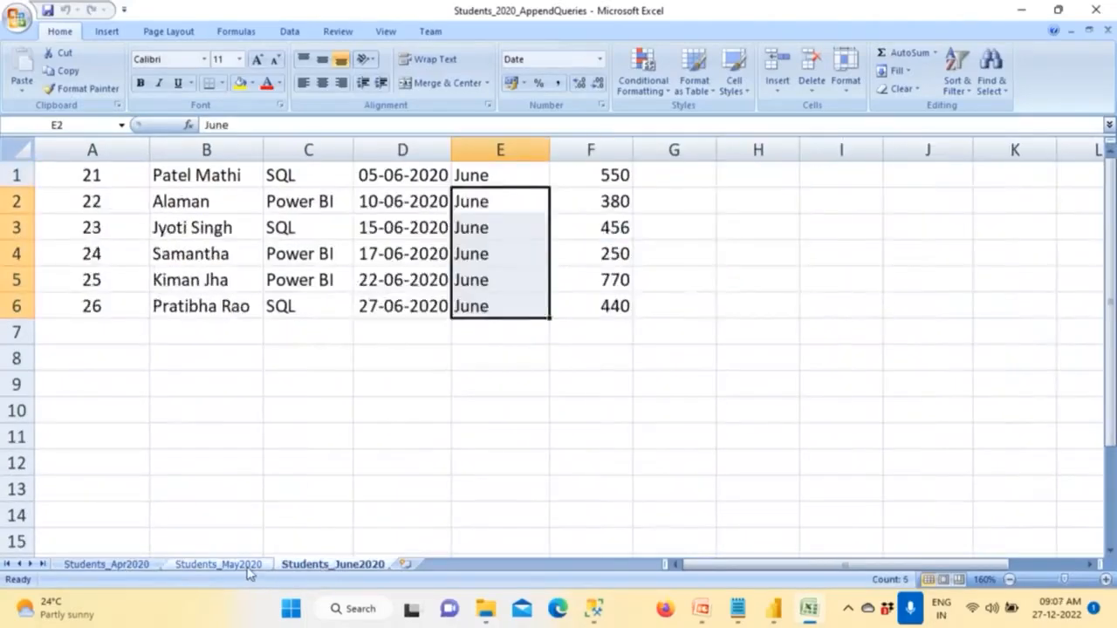
pyautogui.click(247, 567)
pyautogui.click(120, 567)
pyautogui.click(200, 567)
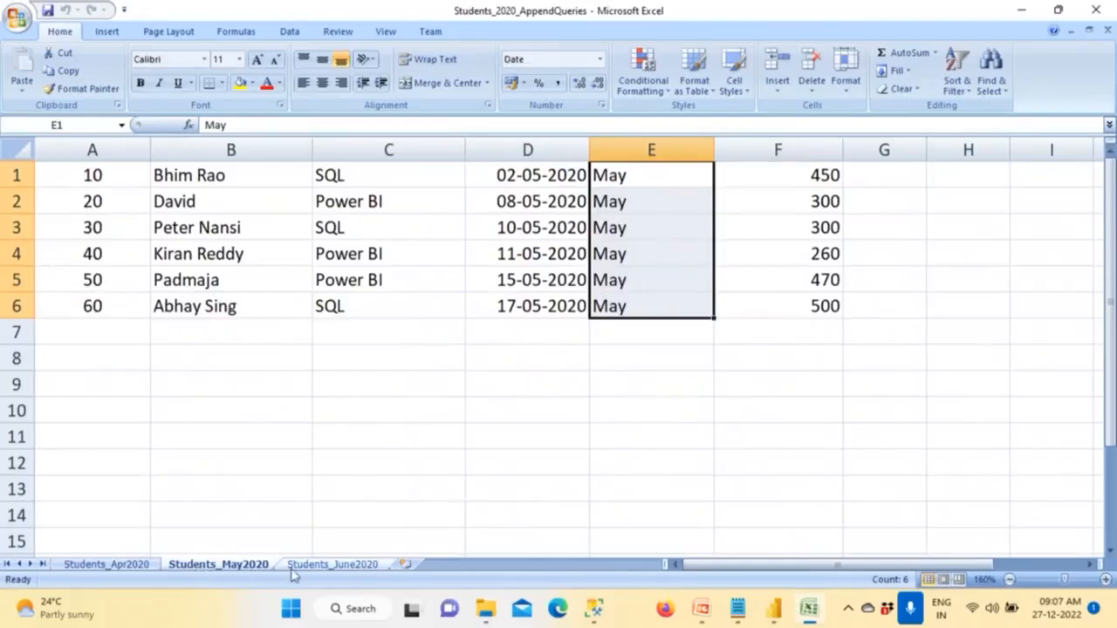
pyautogui.click(146, 567)
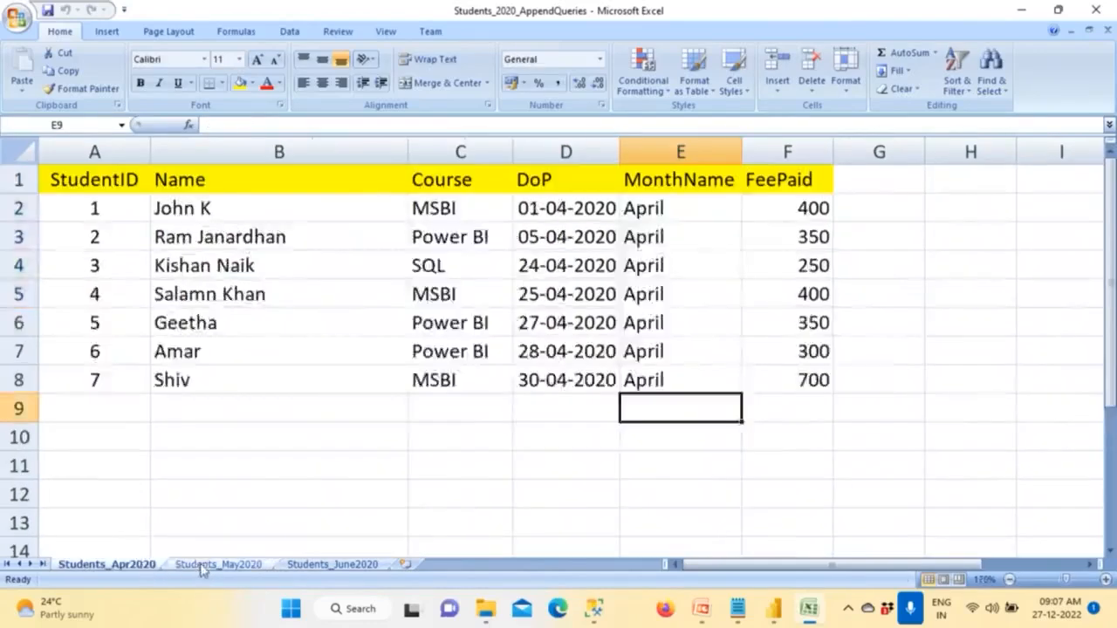
pyautogui.click(200, 567)
pyautogui.click(327, 567)
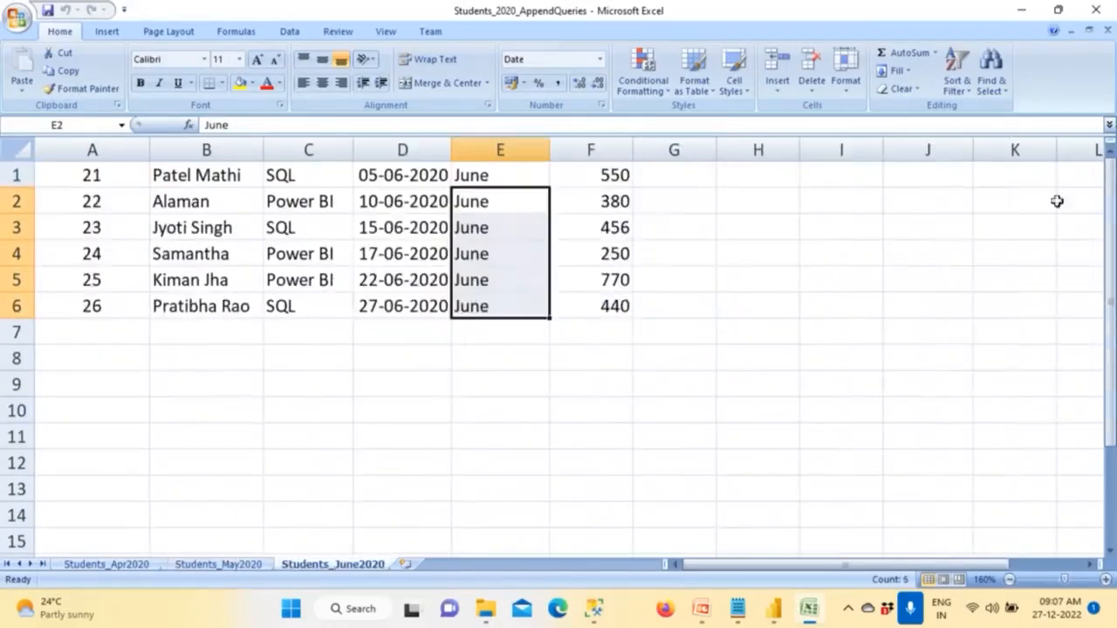
# - Close the Students_2020_AppendQueries workbook and switch to the PowerPoint slide show to review Case 2 of Append Queries
pyautogui.click(1096, 10)
pyautogui.moveTo(729, 611)
pyautogui.click(797, 488)
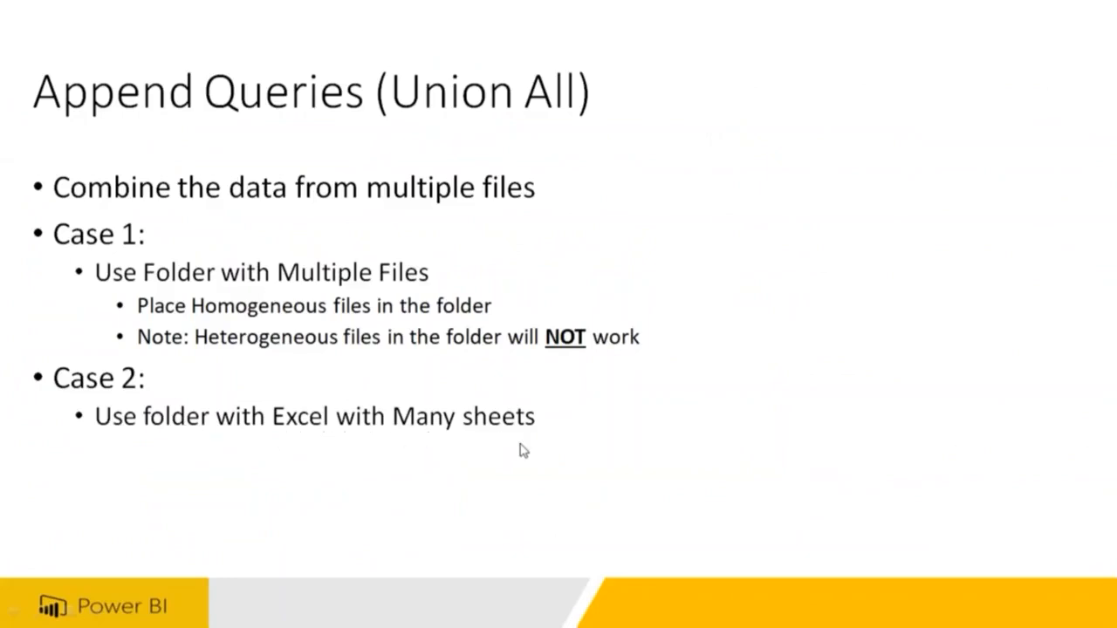
# - Open the D:\Students folder in a new File Explorer window and delete all the files in it
pyautogui.press('super+e')
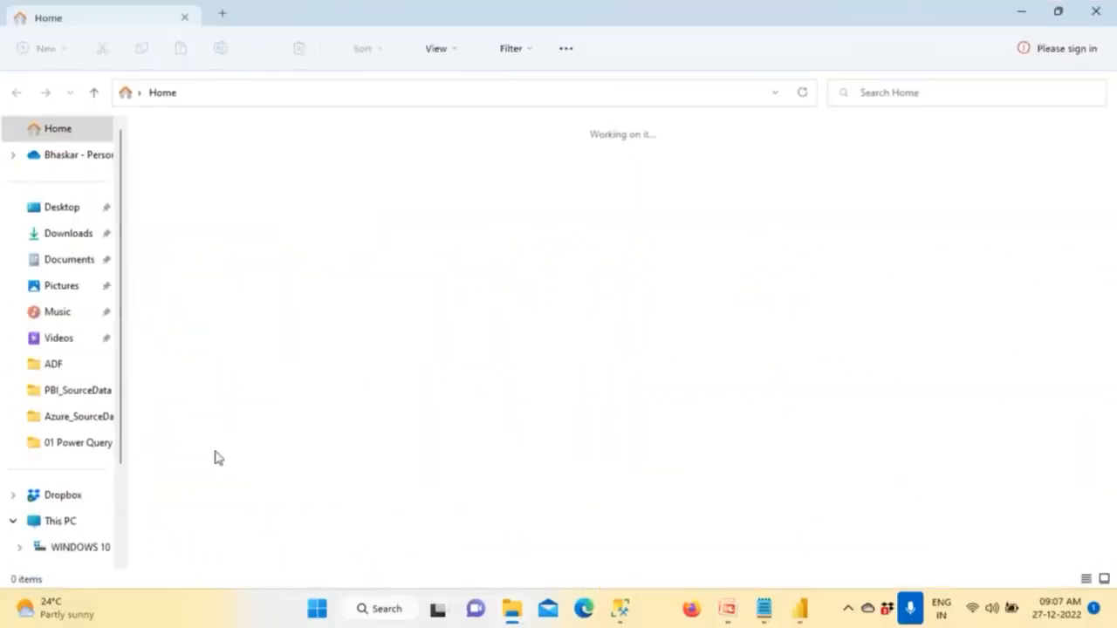
pyautogui.scroll(-2, 90, 524)
pyautogui.click(76, 443)
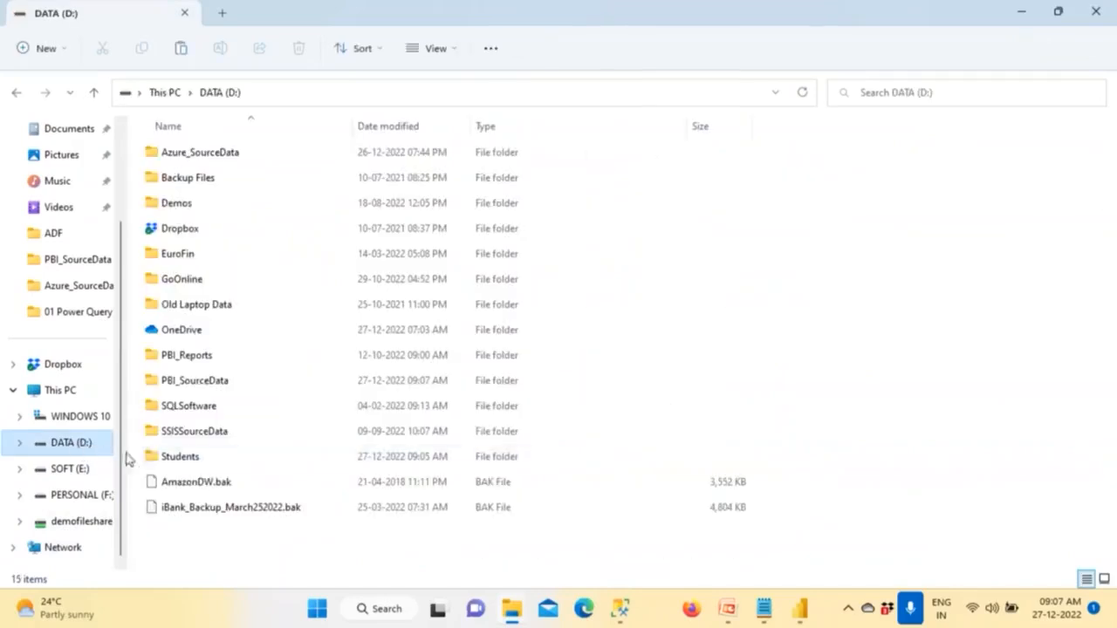
pyautogui.click(197, 457)
pyautogui.doubleClick(197, 461)
pyautogui.moveTo(279, 311); pyautogui.dragTo(169, 131)
pyautogui.press('Delete')
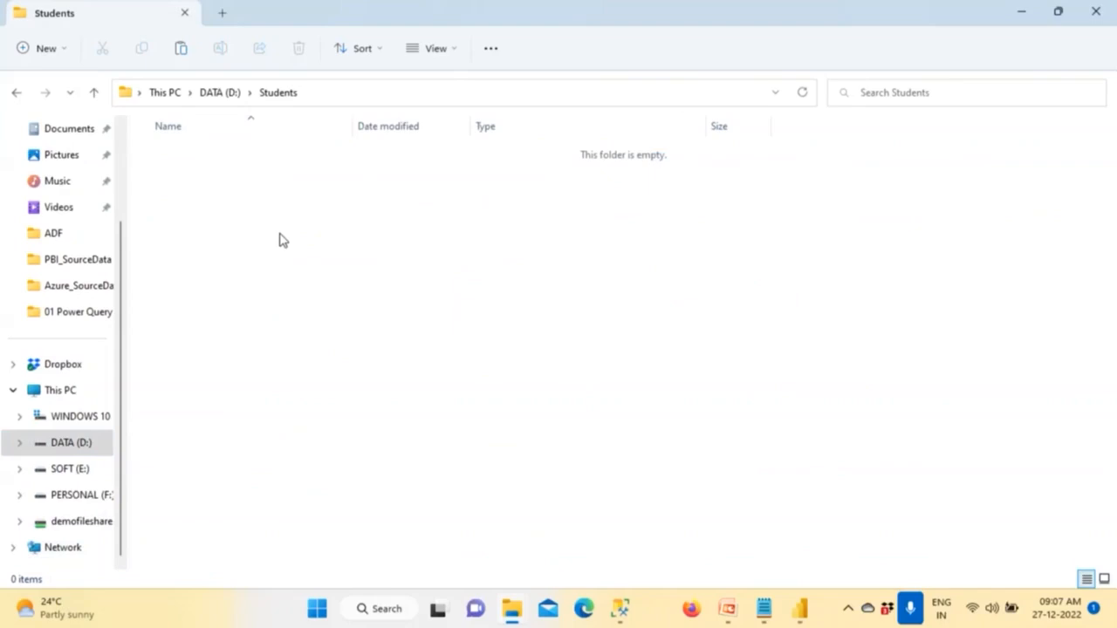
# - Switch to Power BI Desktop to view the report, and return to the Append Queries slide in the PowerPoint slide show
pyautogui.click(798, 609)
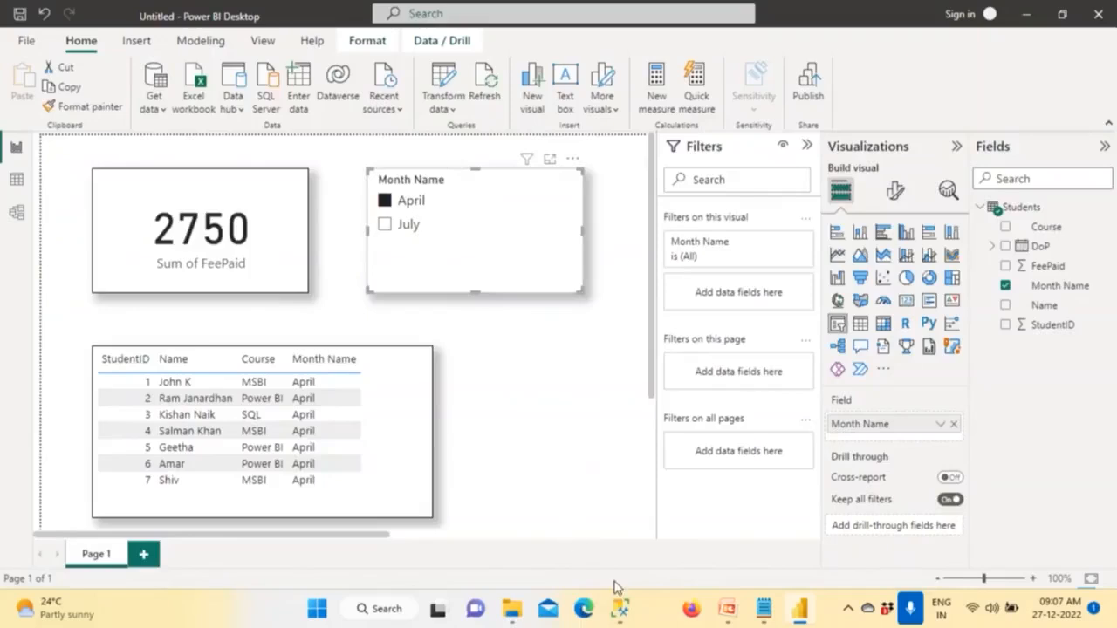
pyautogui.moveTo(740, 611)
pyautogui.click(773, 495)
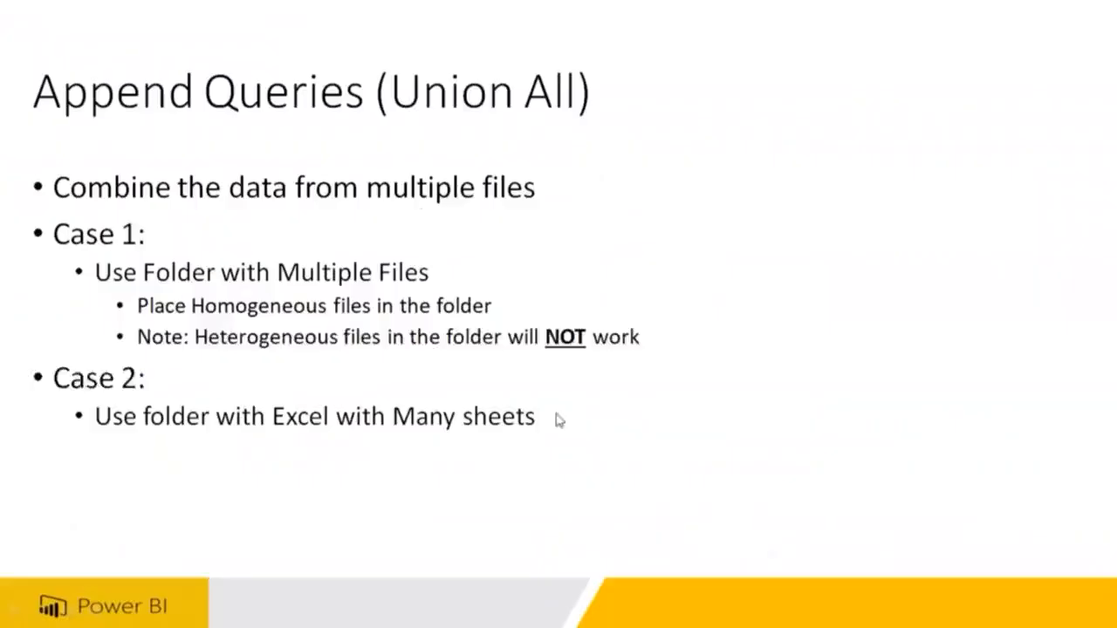